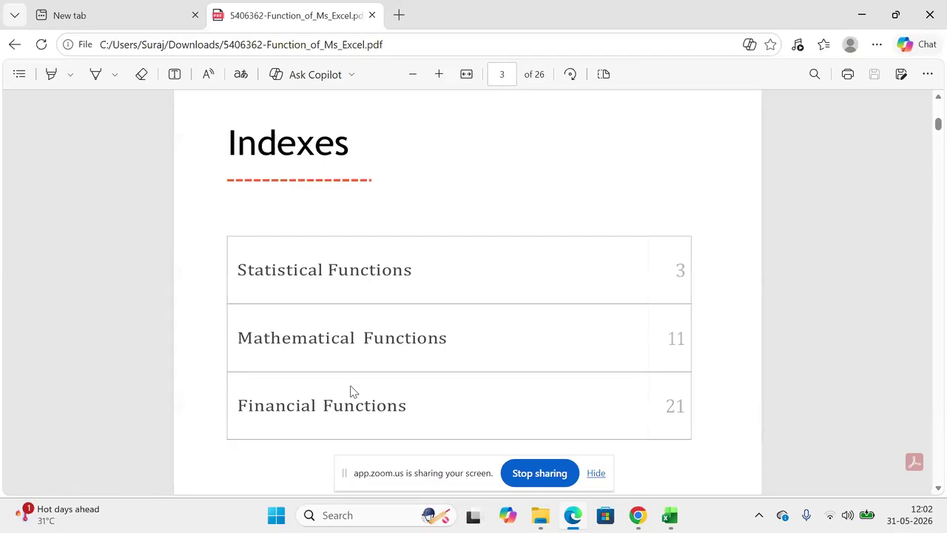
Step: Read the Average Function and Average If Function sections in the Excel functions PDF
scroll(352, 391, "down", 5)
scroll(351, 391, "down", 5)
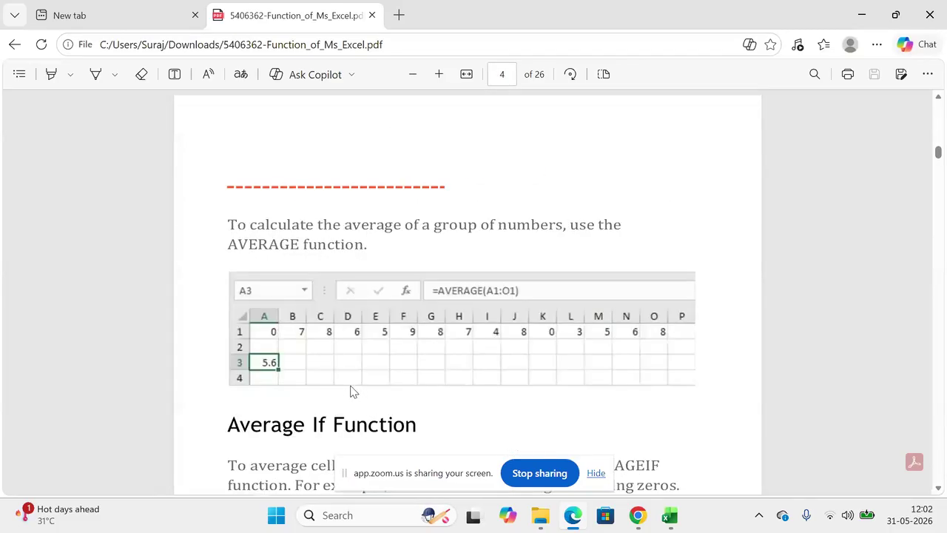
scroll(351, 391, "down", 1)
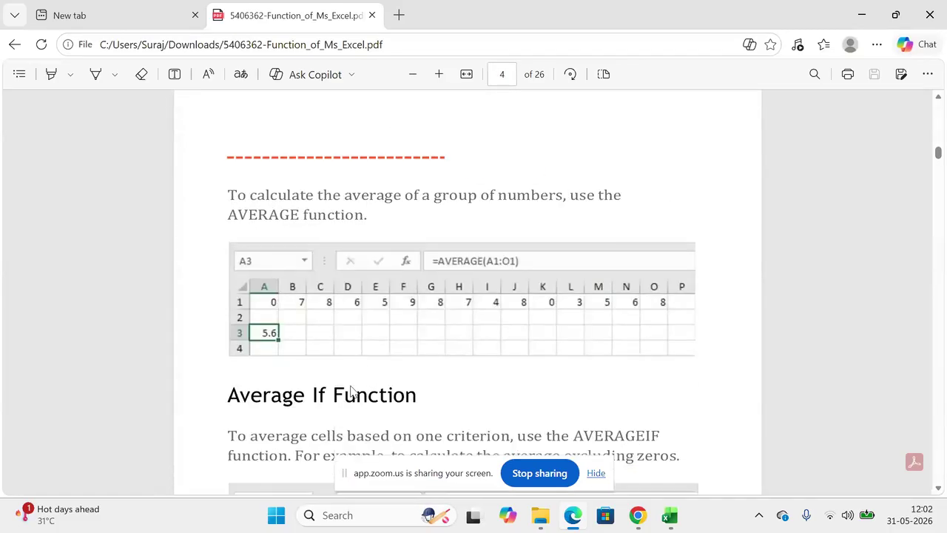
scroll(351, 391, "down", 3)
scroll(352, 391, "up", 1)
scroll(352, 390, "down", 1)
scroll(351, 391, "up", 2)
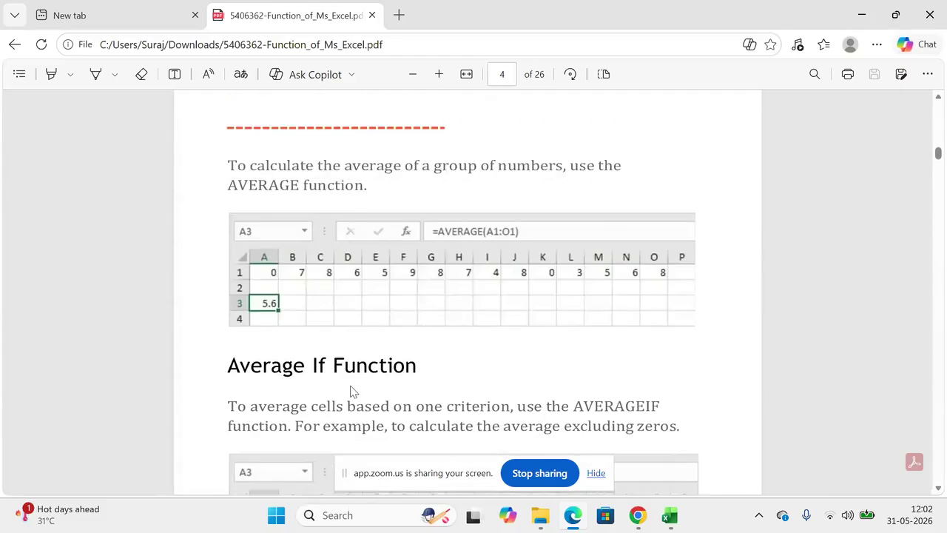
Step: Switch to the Excel Basic Discussion workbook in Excel and enlarge Sheet4's view to 130%
key("alt+Tab")
left_click(672, 518)
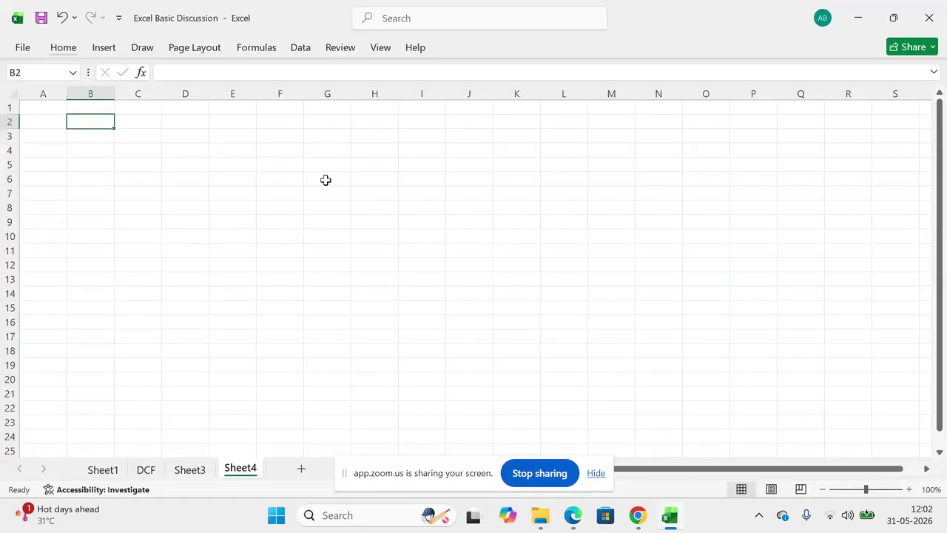
left_click(907, 490)
left_click(909, 490)
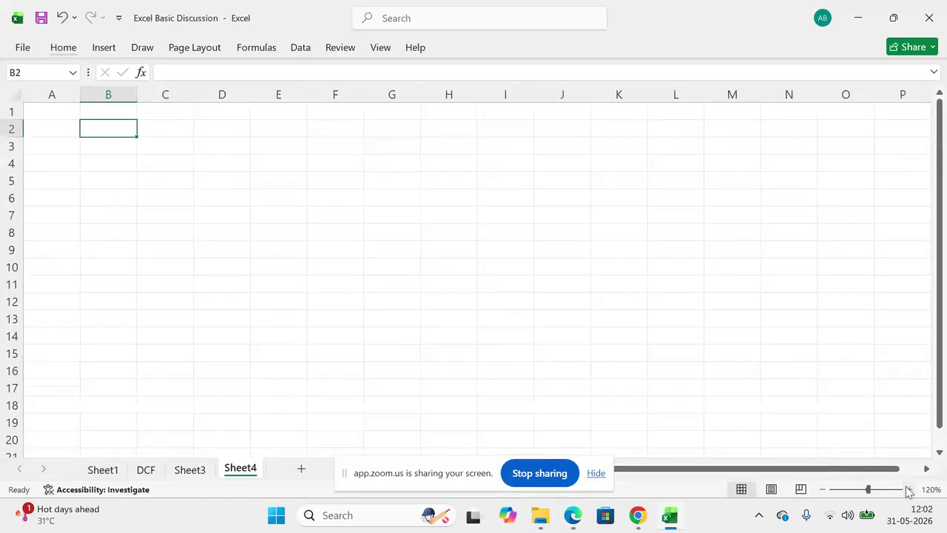
left_click(909, 490)
Step: Hide the gridlines on Sheet4
type("wsg")
key("Escape")
key("alt")
key("w")
key("v")
key("g")
key("Return")
key("Right")
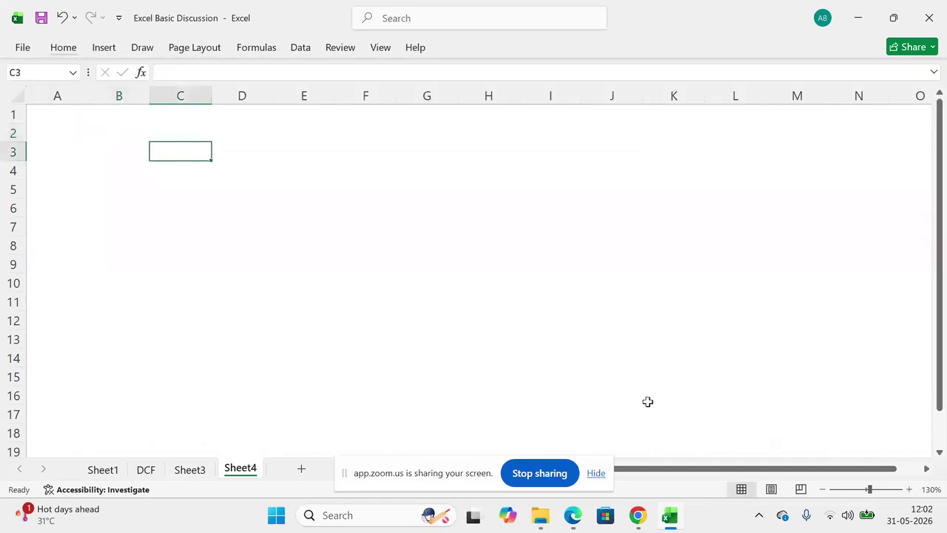
Step: Enter the header "Multiple" in cell E2
left_click(203, 93)
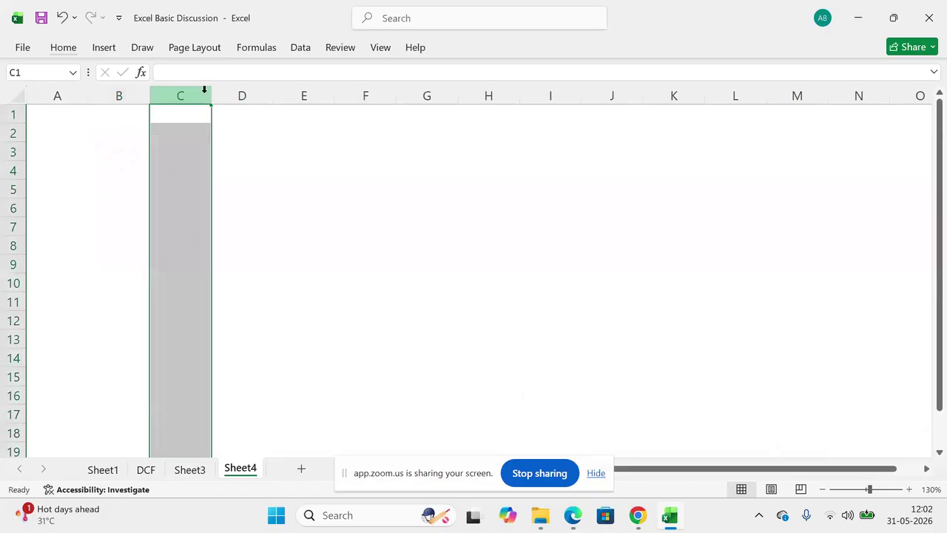
left_click(185, 128)
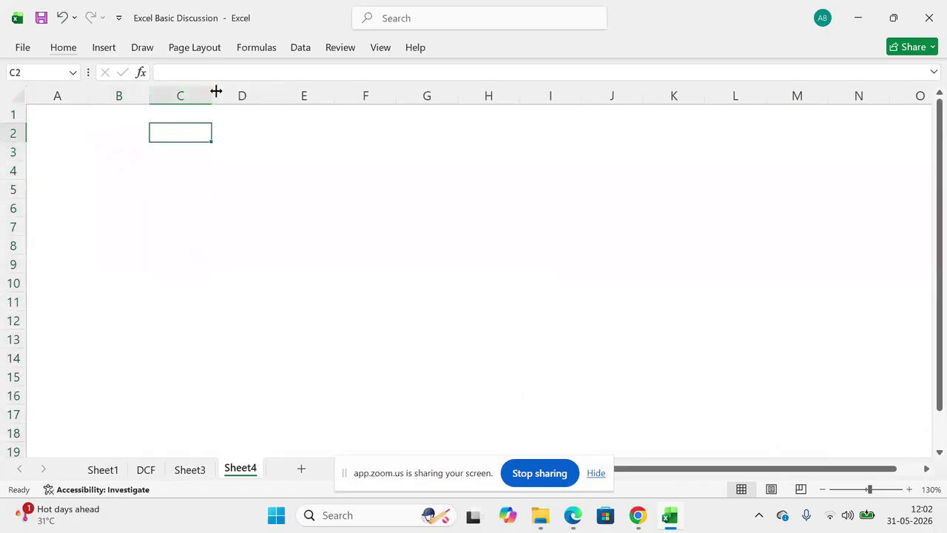
left_click(318, 131)
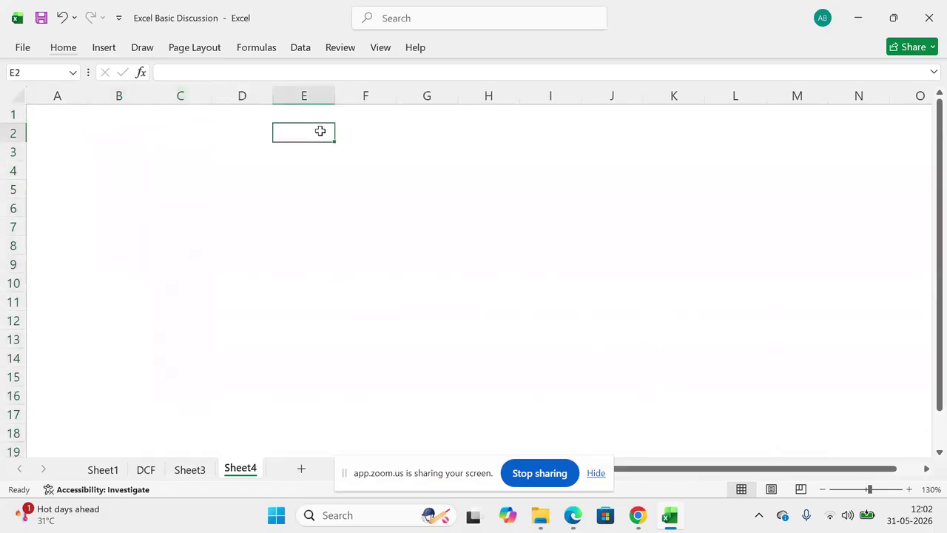
type("Multip")
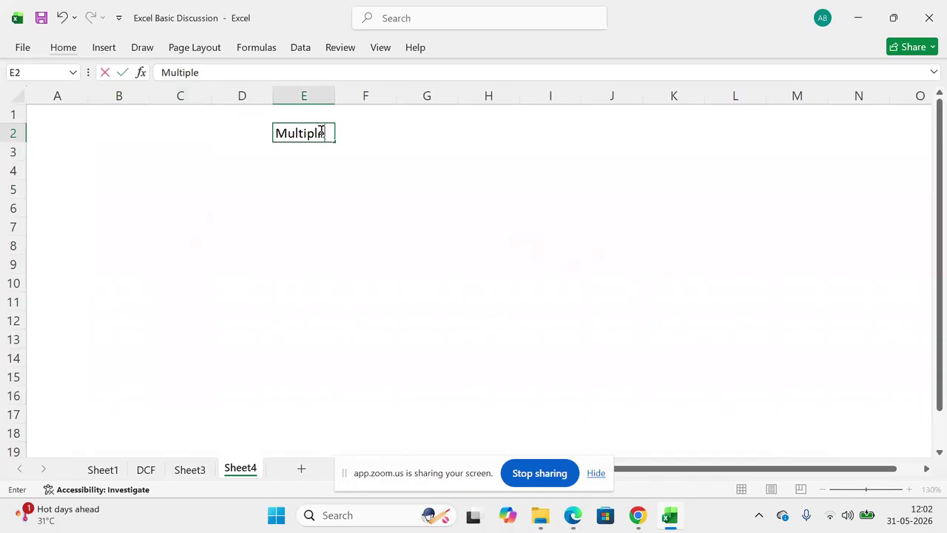
type("le")
key("Return")
left_click(320, 132)
Step: Enter the header "EV/ Revenue" in cell D2 and autofit column D to its text
key("Left")
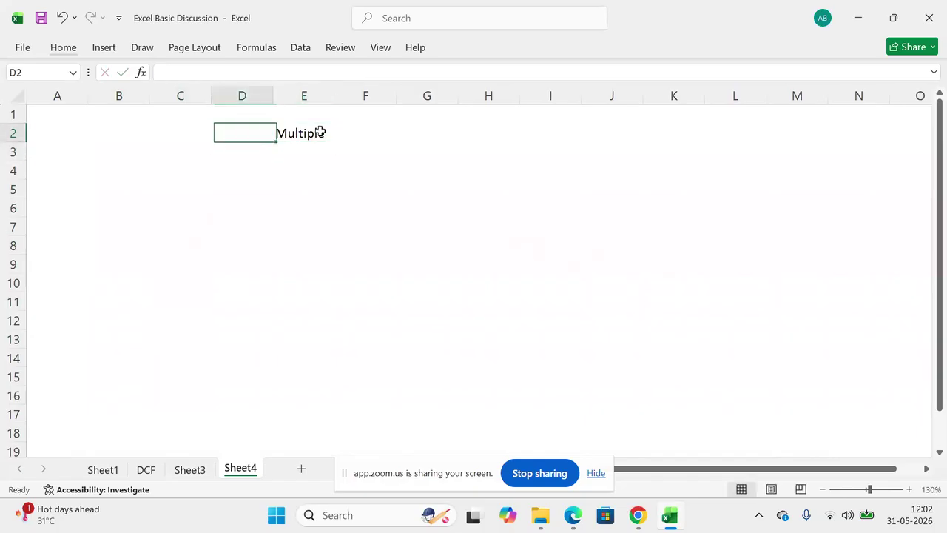
type("EV")
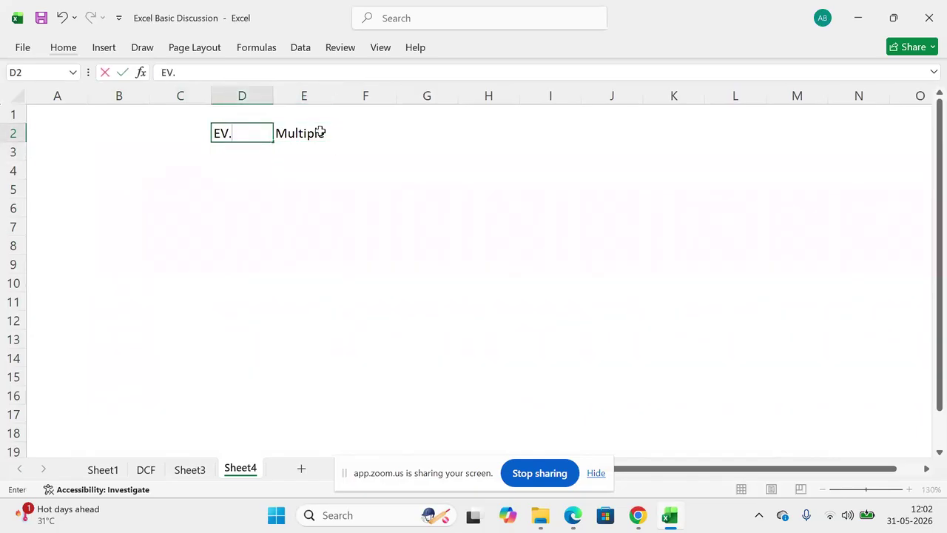
type("/ Reven Multiple")
key("Return")
left_click(241, 133)
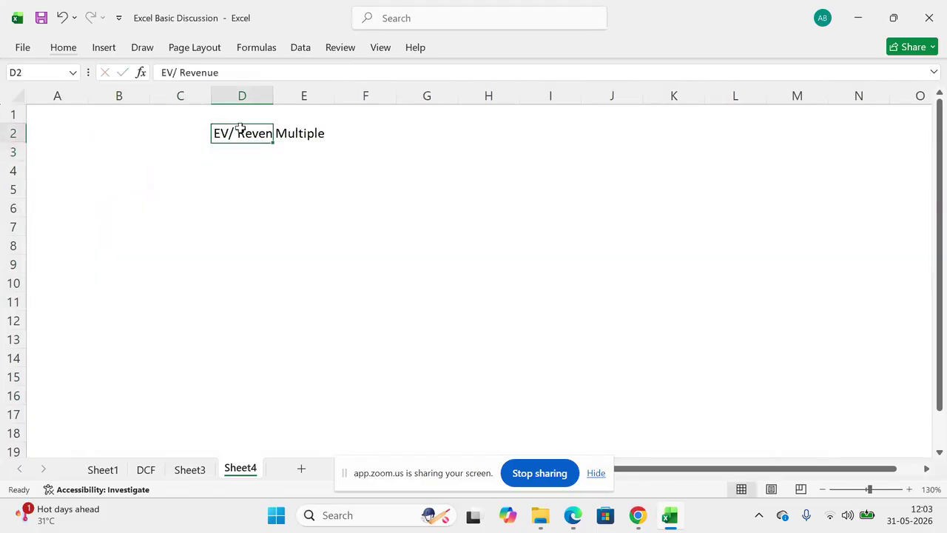
key("alt+h")
key("o")
key("i")
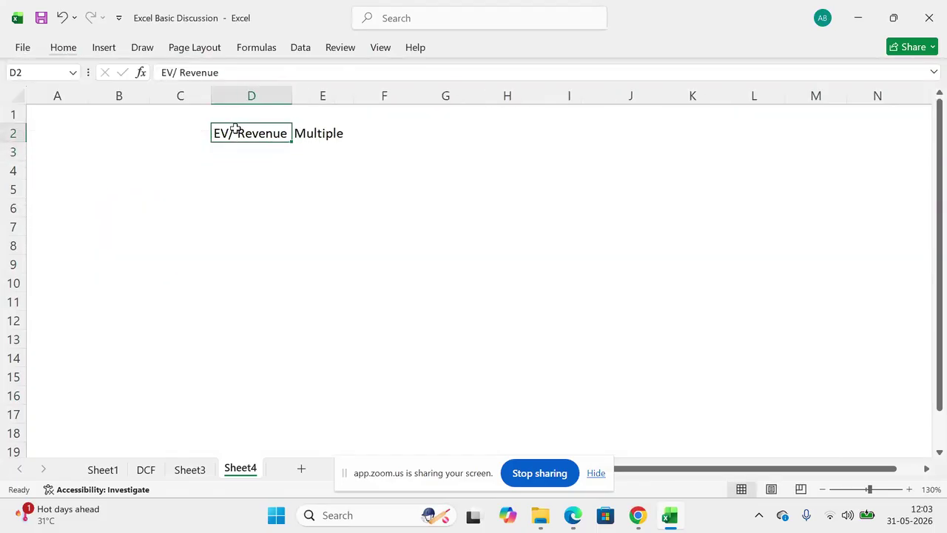
Step: Enter the header "Company Name" in cell C2 and widen column C to show it fully
left_click(176, 132)
type("Compan")
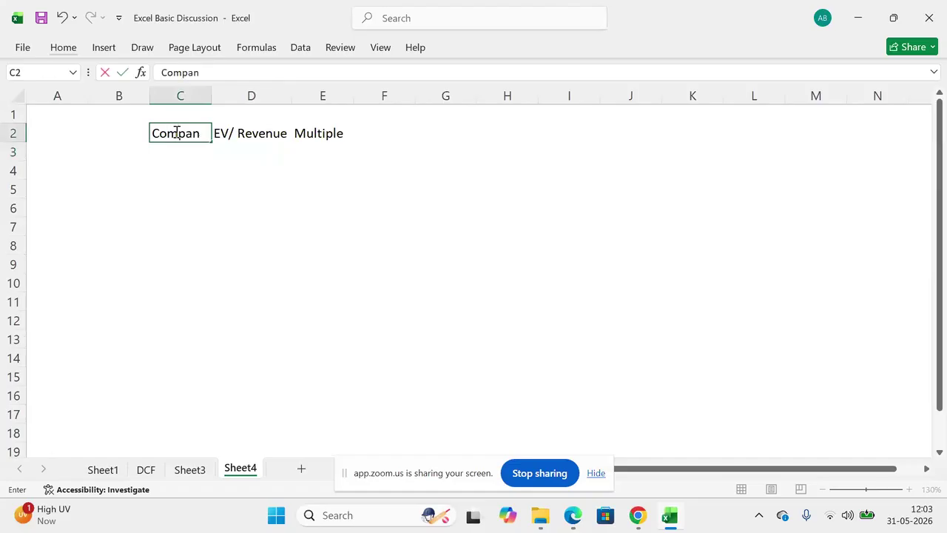
type("y Name")
key("Return")
left_click(177, 132)
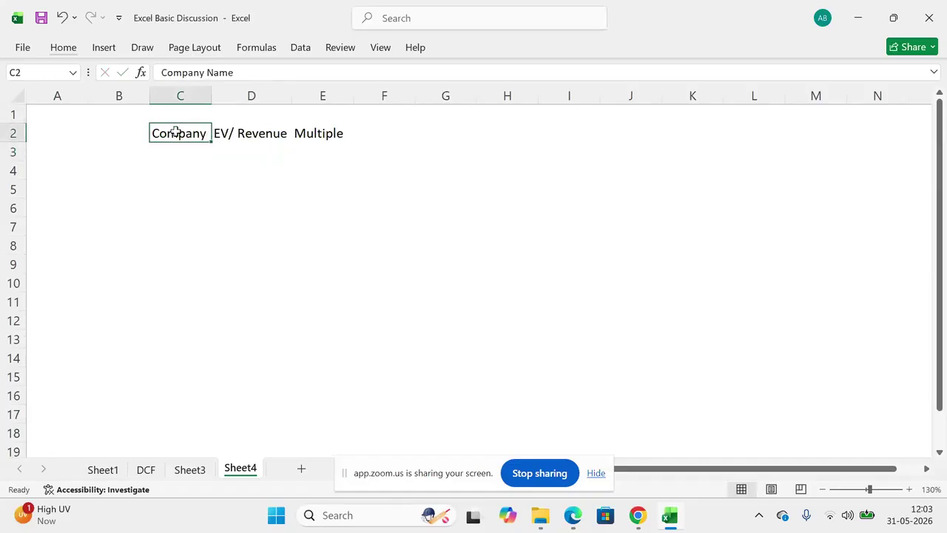
left_click_drag(212, 96, 253, 87)
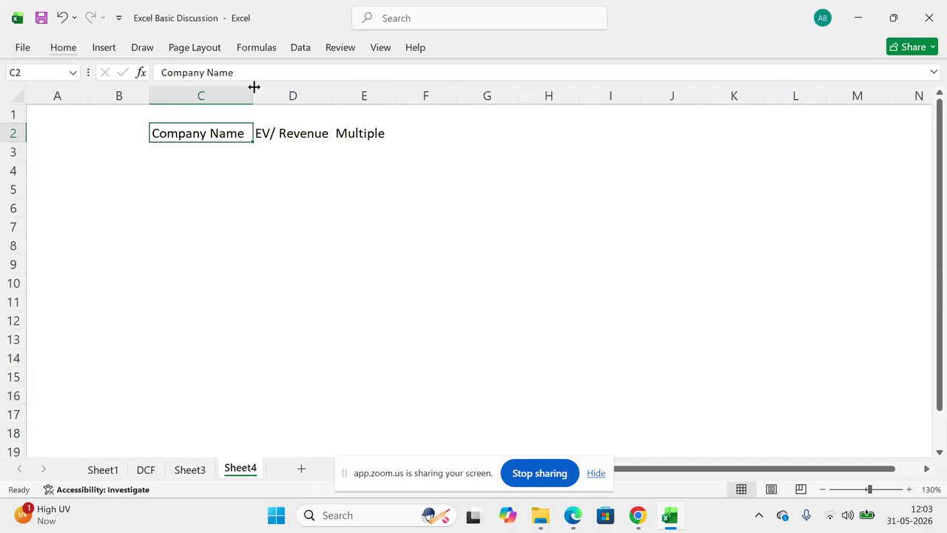
left_click(293, 131)
left_click(360, 132)
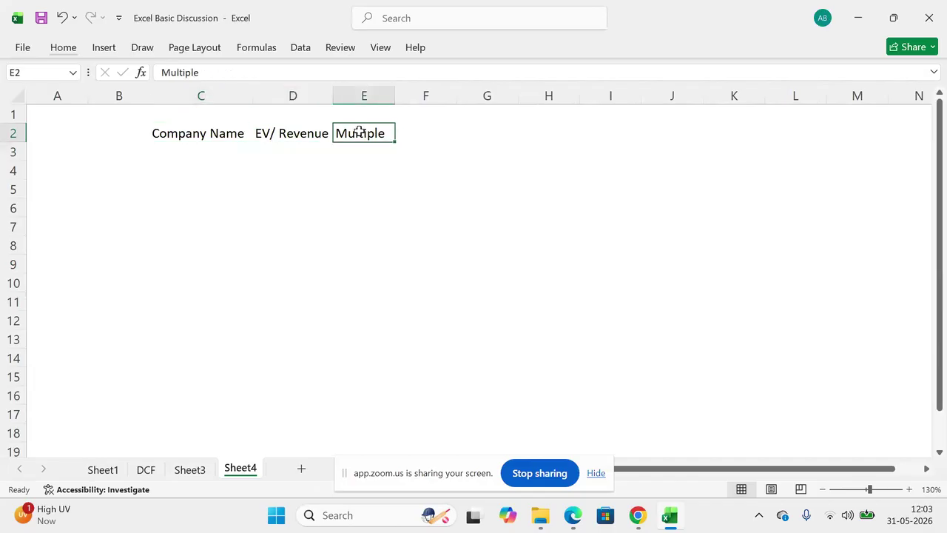
key("alt+Tab")
key("Down")
key("Left")
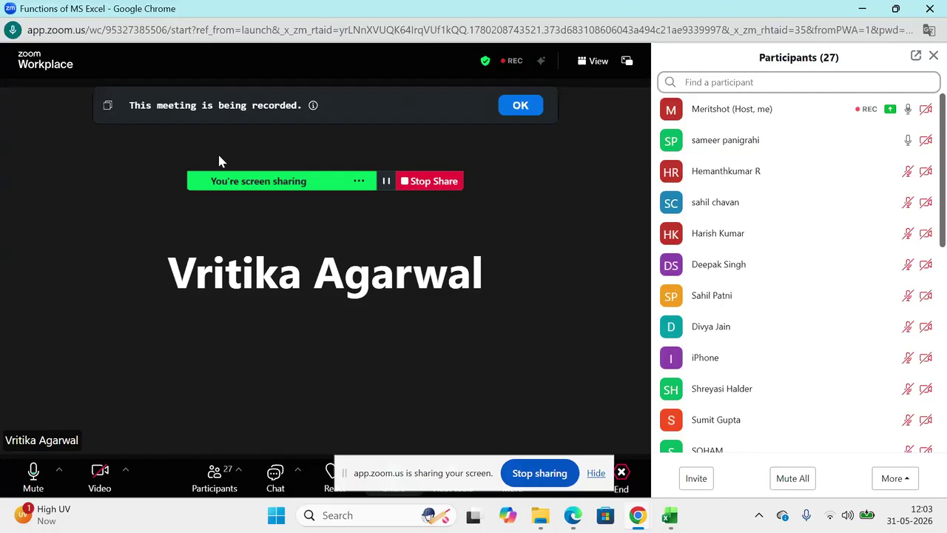
key("alt+Tab")
Step: Enter the labels "Enterprise Value" in cell C4 and "Share Price" in cell C5
key("Left")
key("Down")
key("Left")
key("Right")
key("Down")
key("Left")
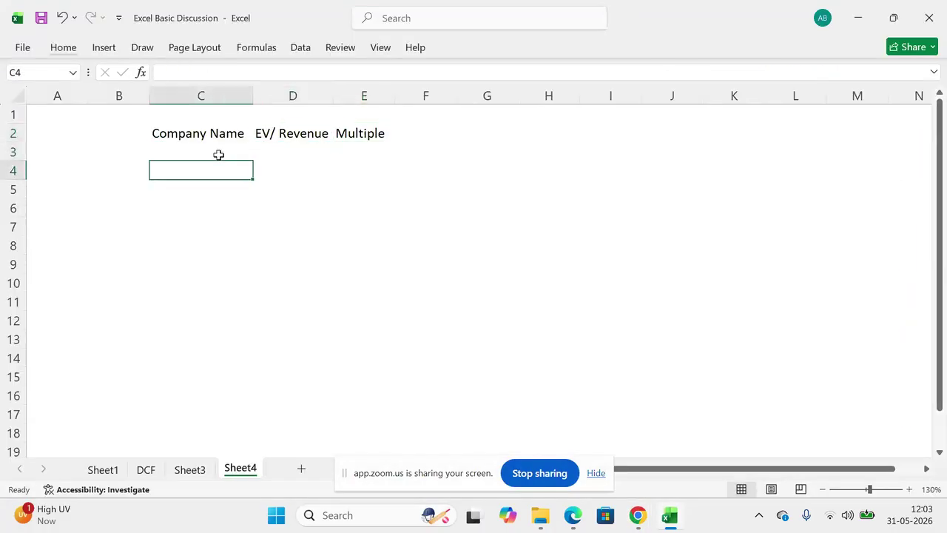
type("ENterprise Value")
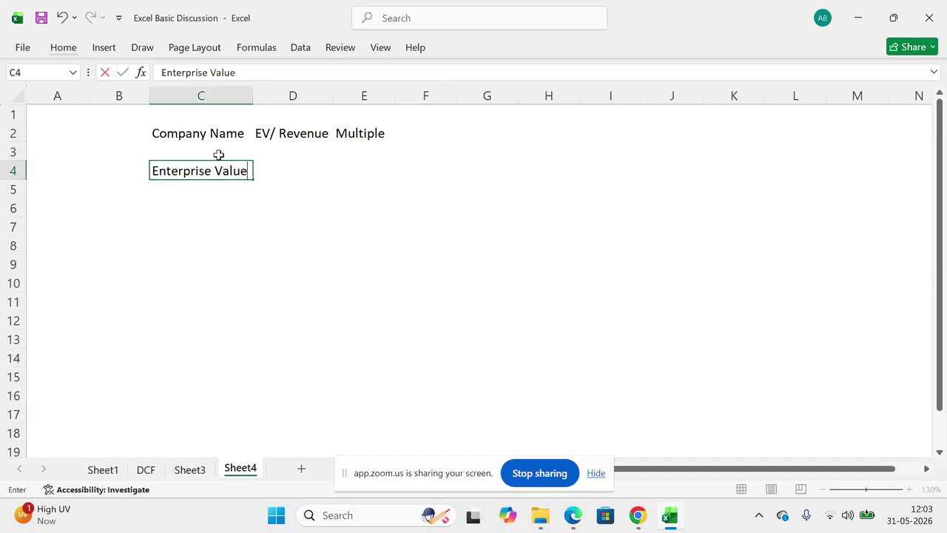
key("Return")
type("Share")
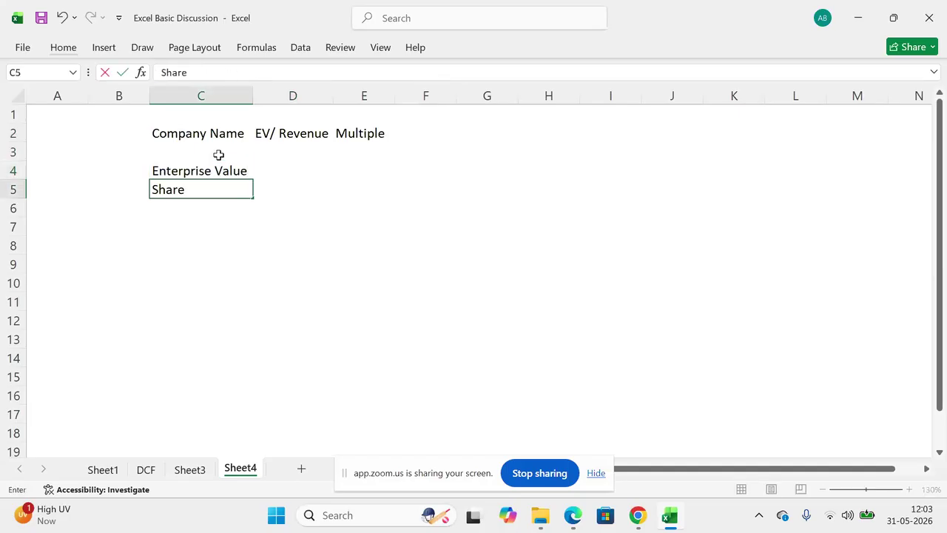
type(" Price")
key("Return")
Step: Enter the company name "Reliance" in cell D4 and its share price 1800 in D5
key("Up")
key("Right")
key("Up")
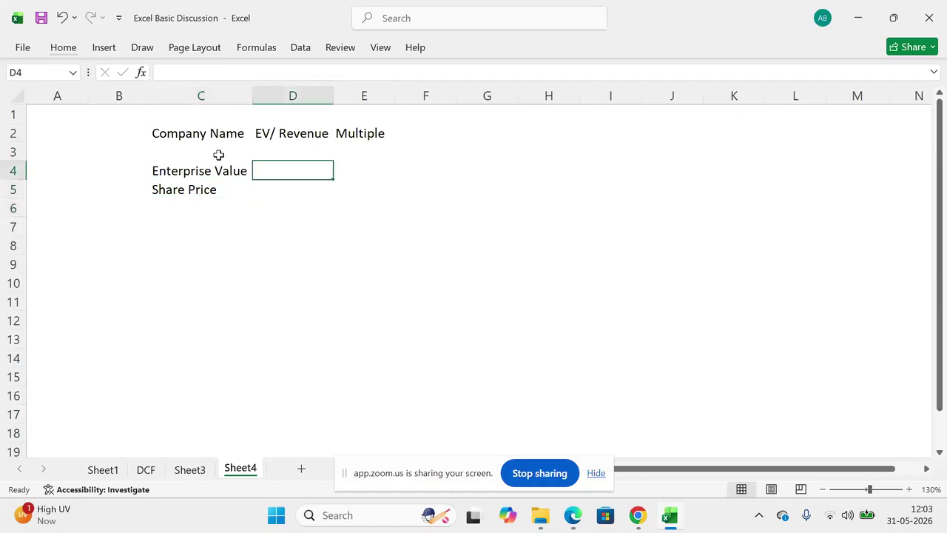
type("Reliance")
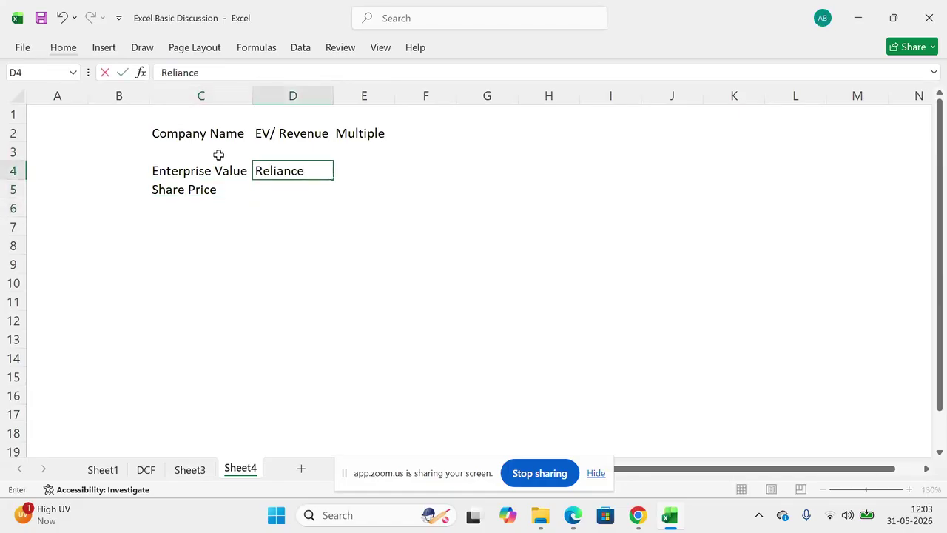
key("Return")
type("1800")
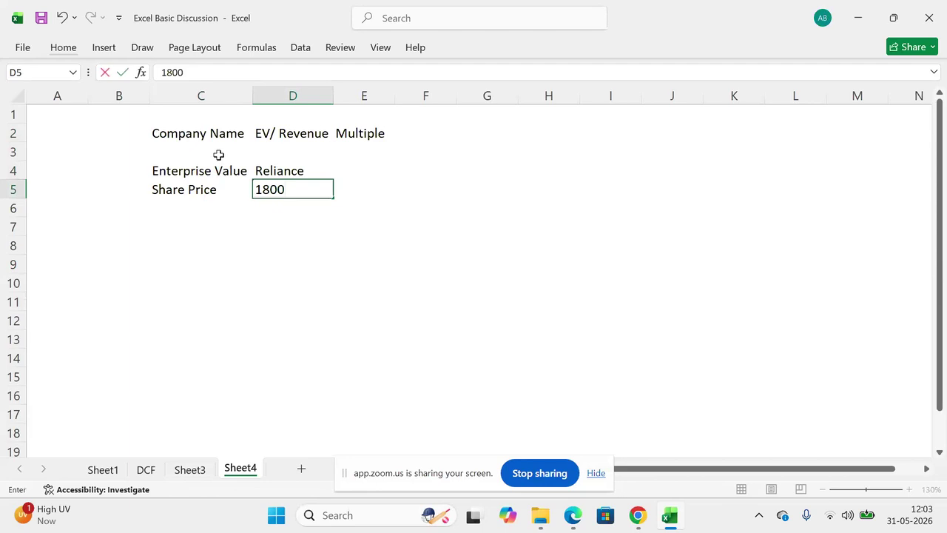
key("Return")
Step: Enter =100 in cell E5 beside the share price
key("Up")
key("Right")
key("Up")
key("Down")
key("Right")
key("Left")
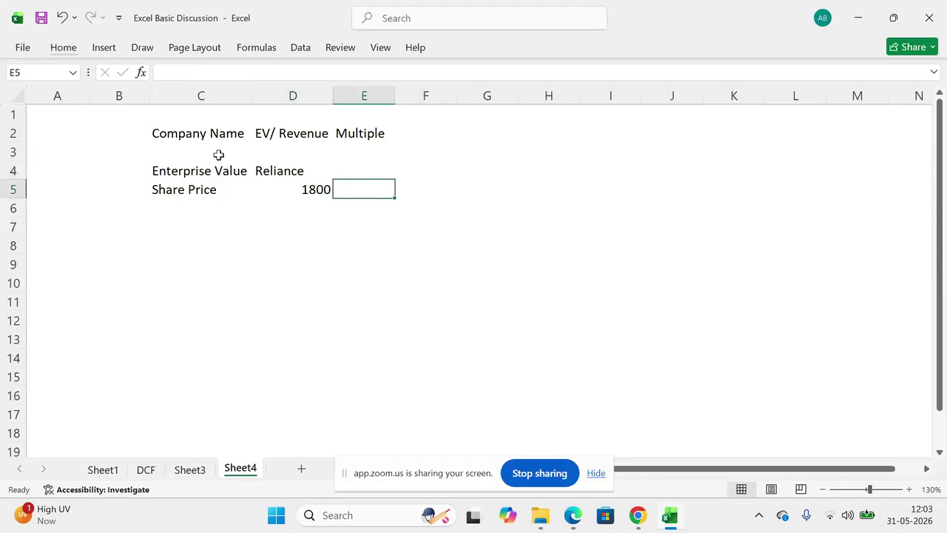
type("=100")
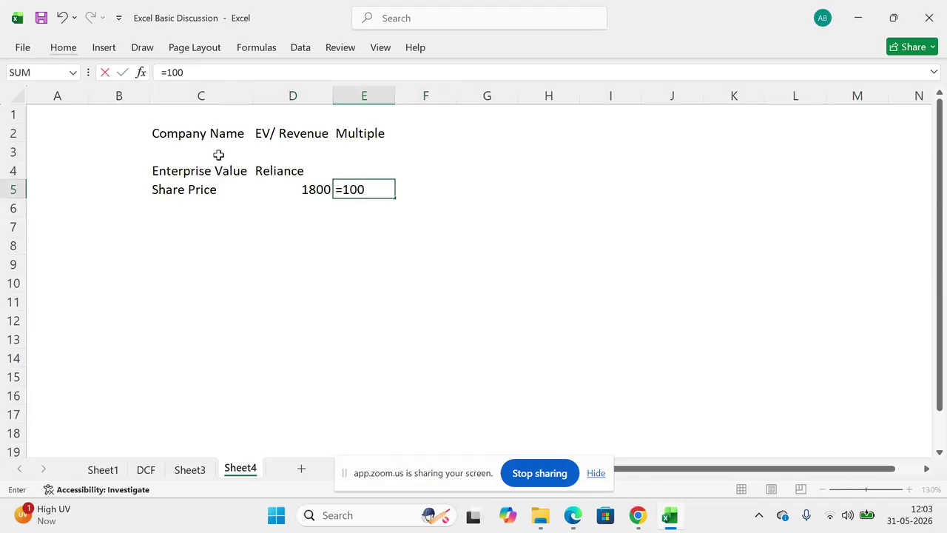
key("Return")
Step: Enter the header "Market Capitalisation" in cell F4 and widen column F to fit it
key("Up")
key("Up")
key("Right")
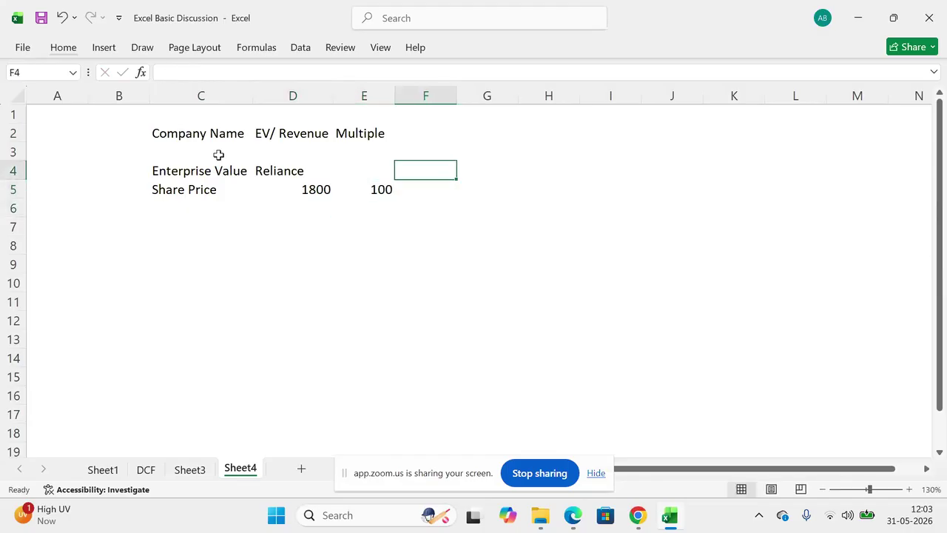
type("Market Capitalisation")
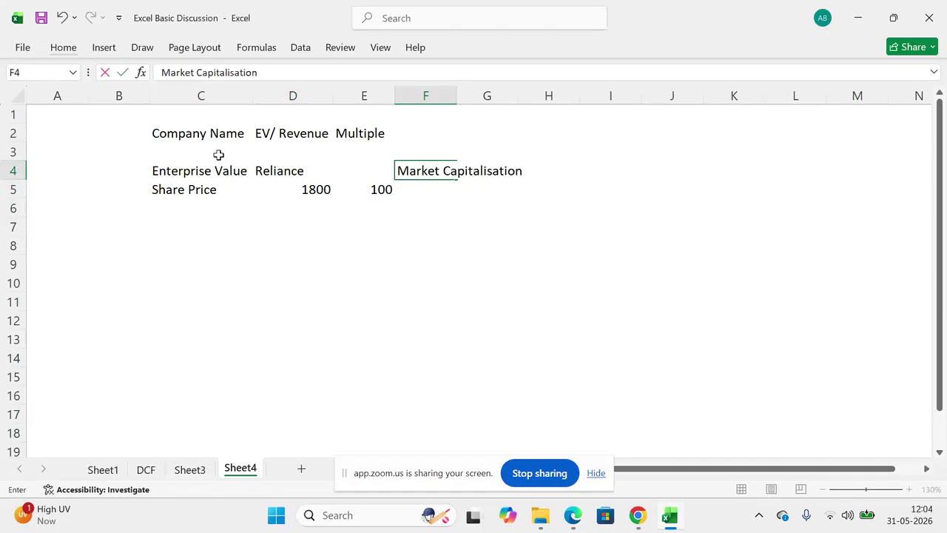
key("Return")
key("Up")
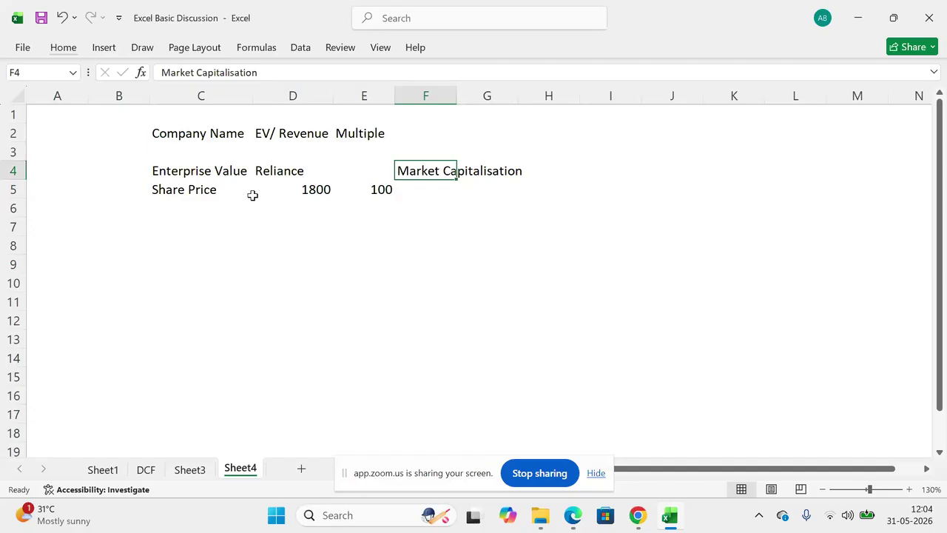
left_click_drag(457, 95, 535, 96)
Step: Enter the header "No" in cell E4 above the number of shares
key("Left")
type("No")
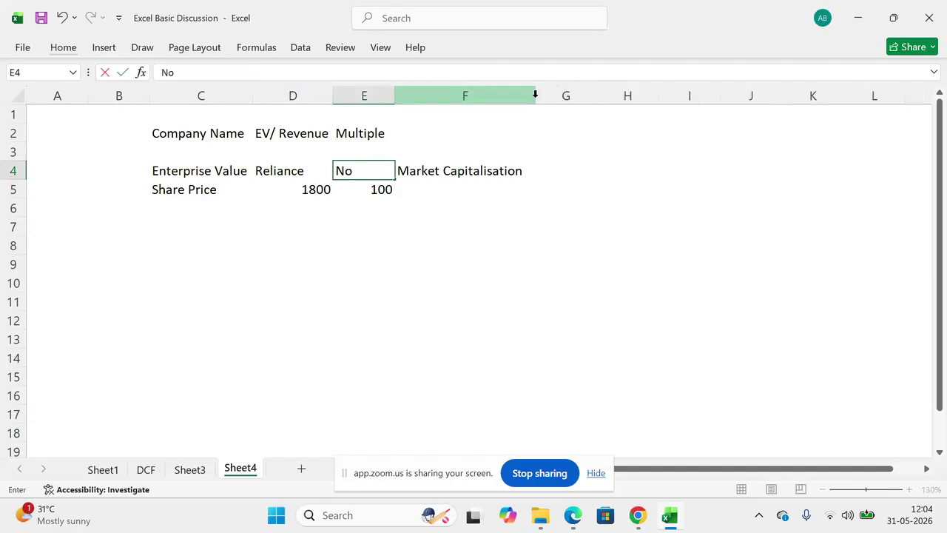
key("Return")
Step: Calculate the market capitalisation in cell F5 with the formula =D5*E5
key("Right")
type("=")
key("Left")
key("Left")
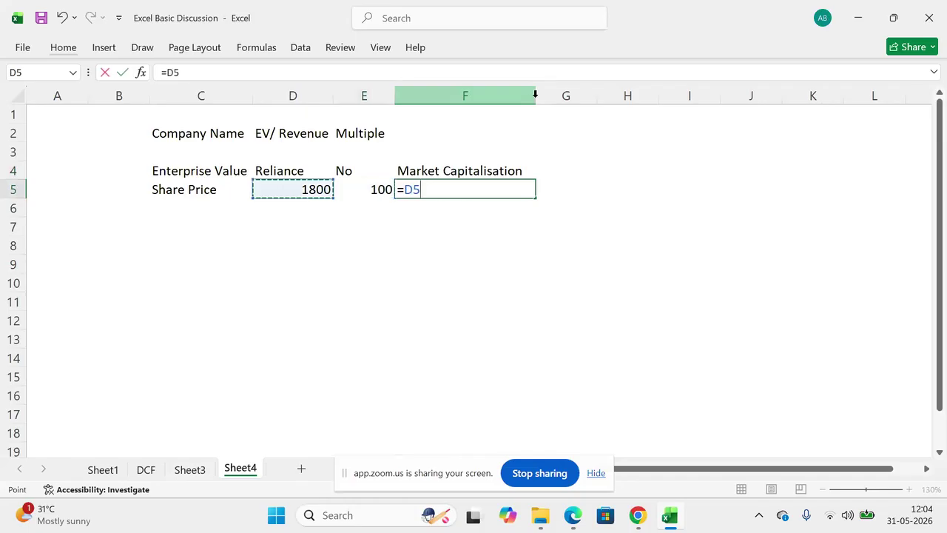
type("*")
key("Left")
key("Return")
key("Up")
key("Up")
key("Down")
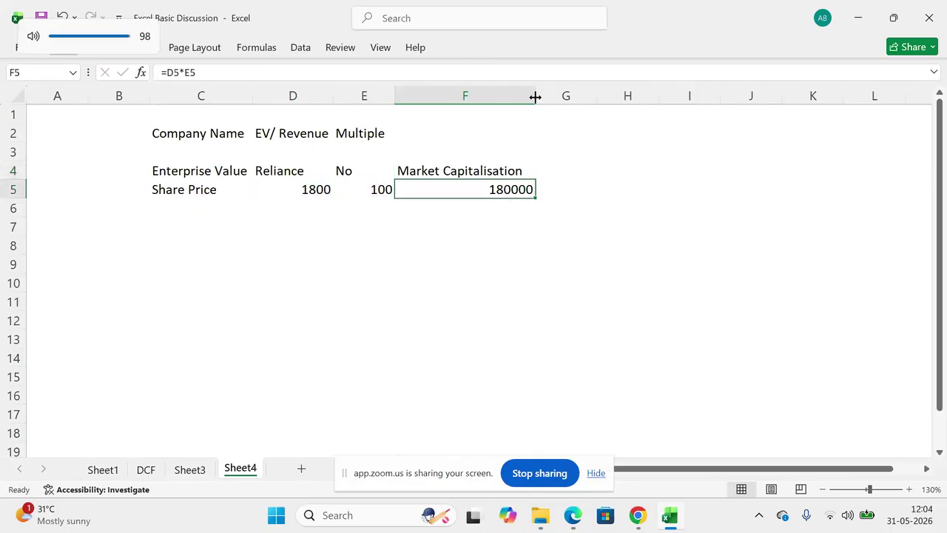
Step: Clear the "Enterprise Value" label from cell C4
key("Left")
key("Left")
key("Left")
key("Up")
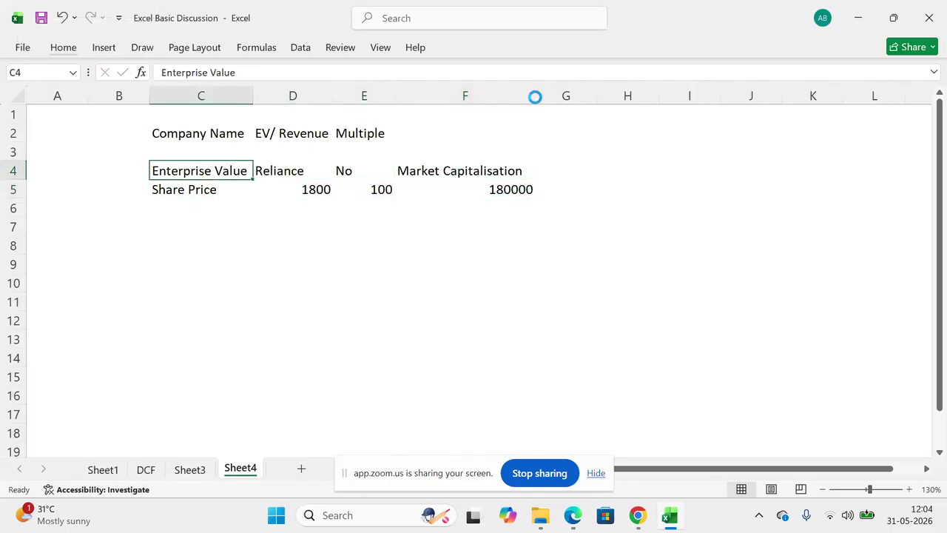
key("Delete")
Step: Enter the label "Enterprise Value" in cell C7, below the share price row
key("Down")
key("Down")
key("Down")
type("Enterprise Value")
key("Return")
key("Up")
key("Right")
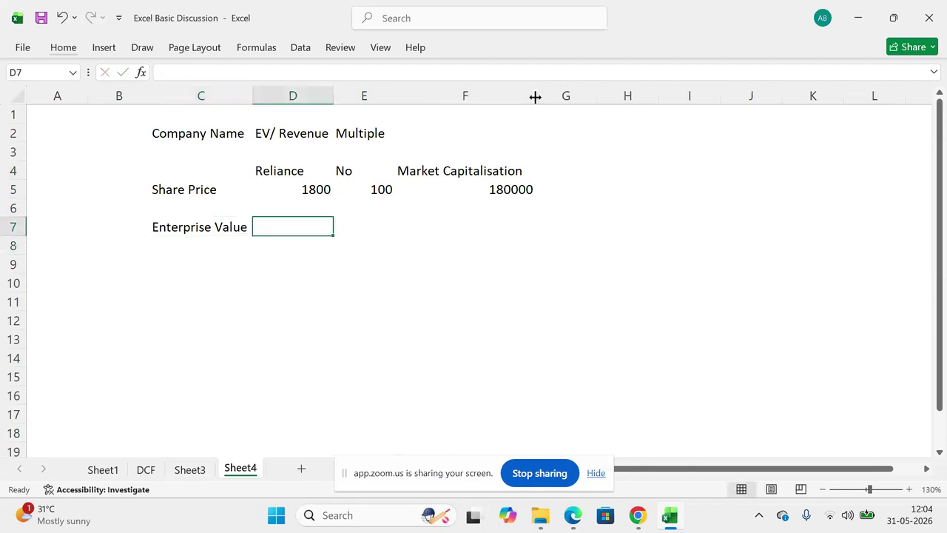
Step: Enter "Equity Capital" in cell D7 and "Net Debt" in cell D8 as the components of enterprise value
type("Market")
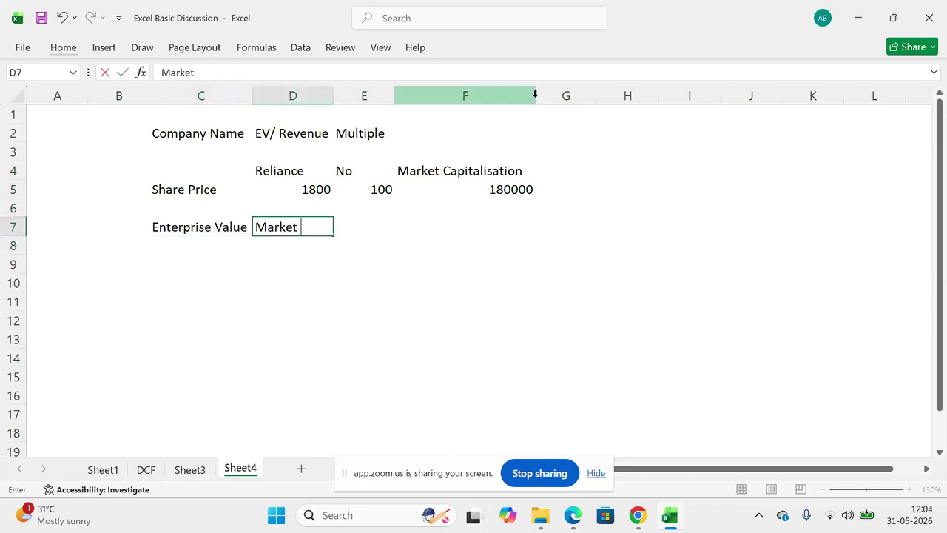
key("Escape")
type("Equity Capital")
key("Return")
type("Net")
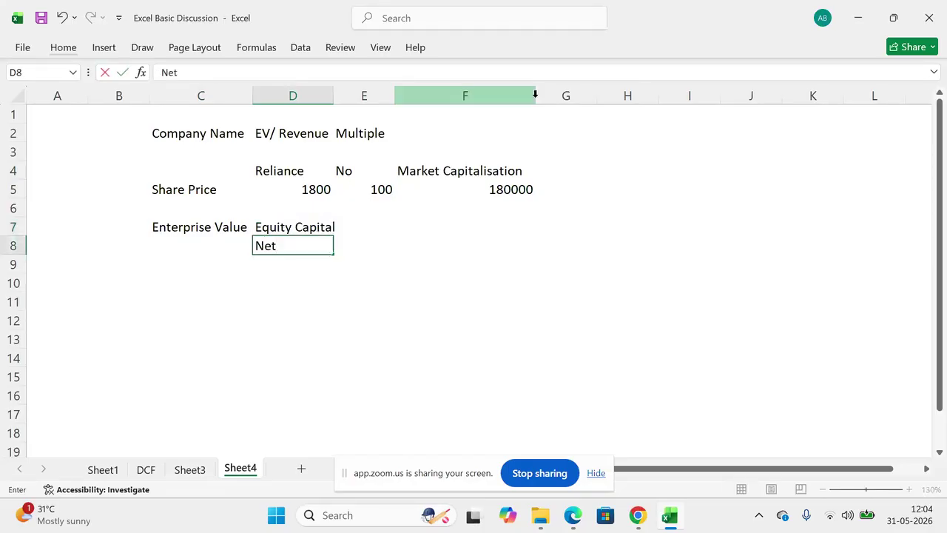
type(" Debt")
key("Return")
Step: Enter the explanation "Borrowing (-) Cash & Cash" in cell E8 beside the Net Debt label
key("Up")
key("Right")
type("Boo")
key("BackSpace")
type("rrowinf")
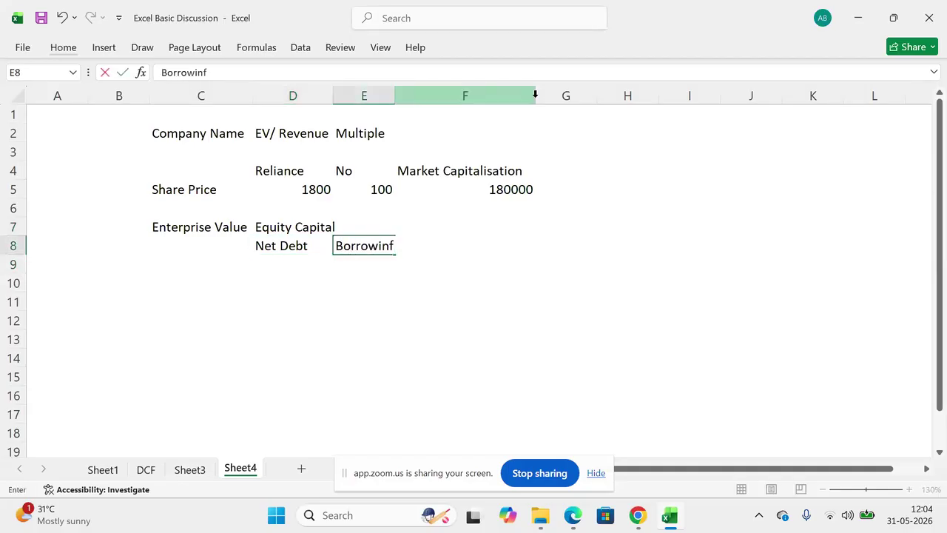
key("BackSpace")
type("g (-) Cash & Cash")
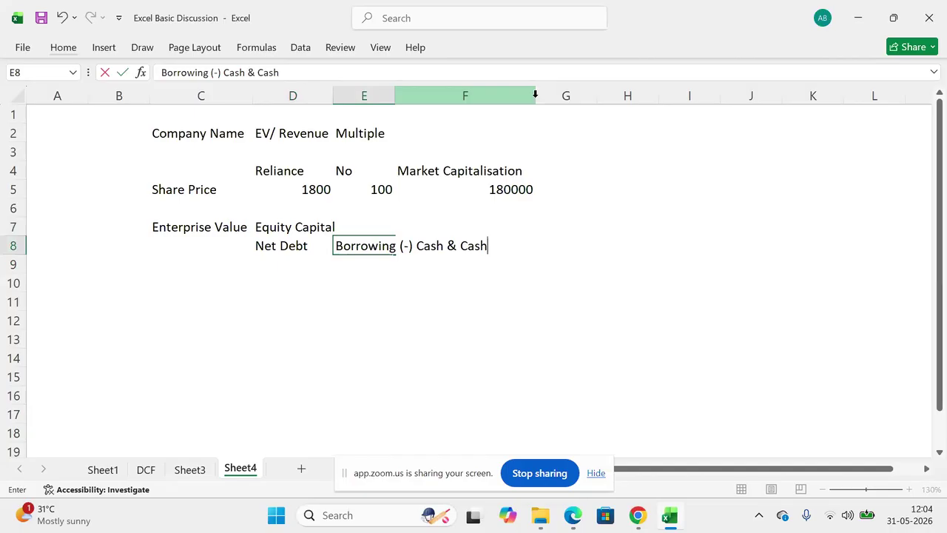
key("ctrl+Return")
key("Left")
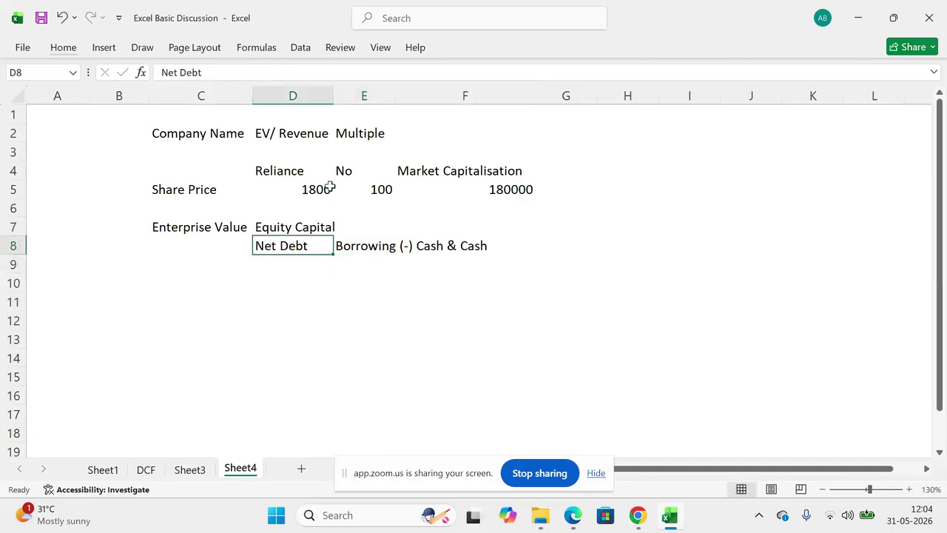
Step: Enter the label "EV" in cell C10, below the enterprise value components
left_click(493, 189)
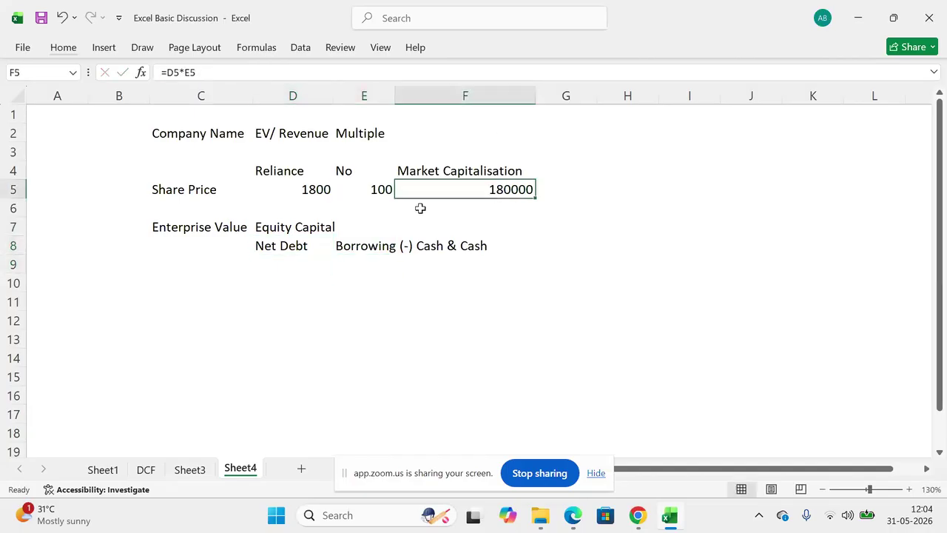
left_click(295, 246, "ctrl")
left_click(212, 288)
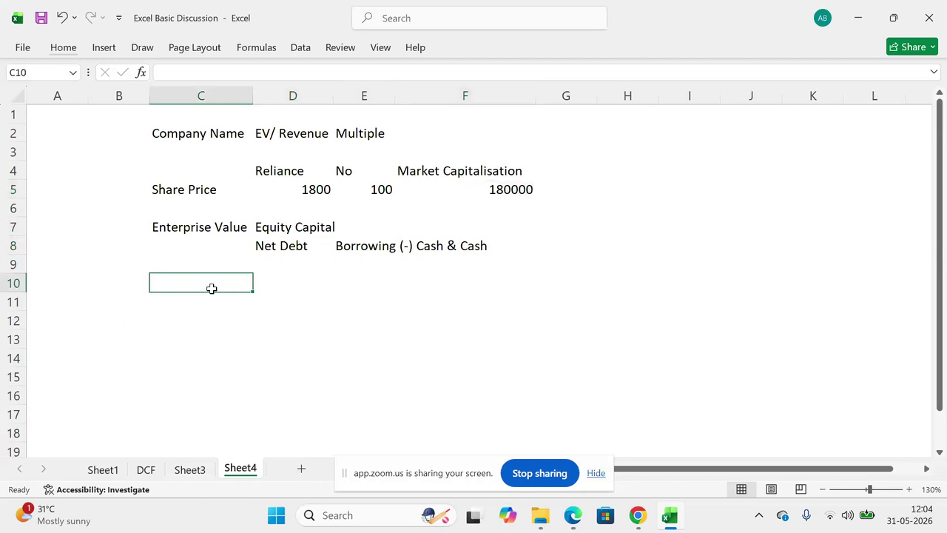
type("EV")
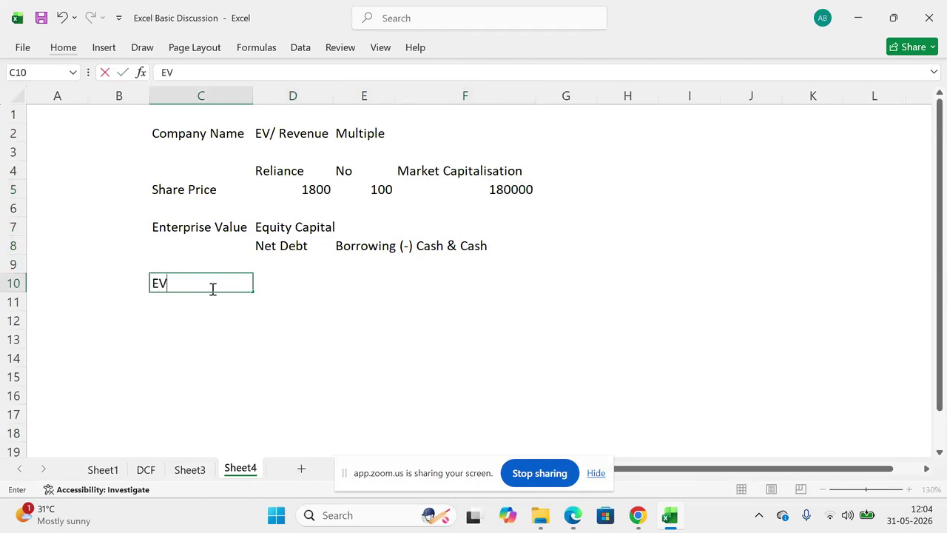
key("Return")
left_click(212, 287)
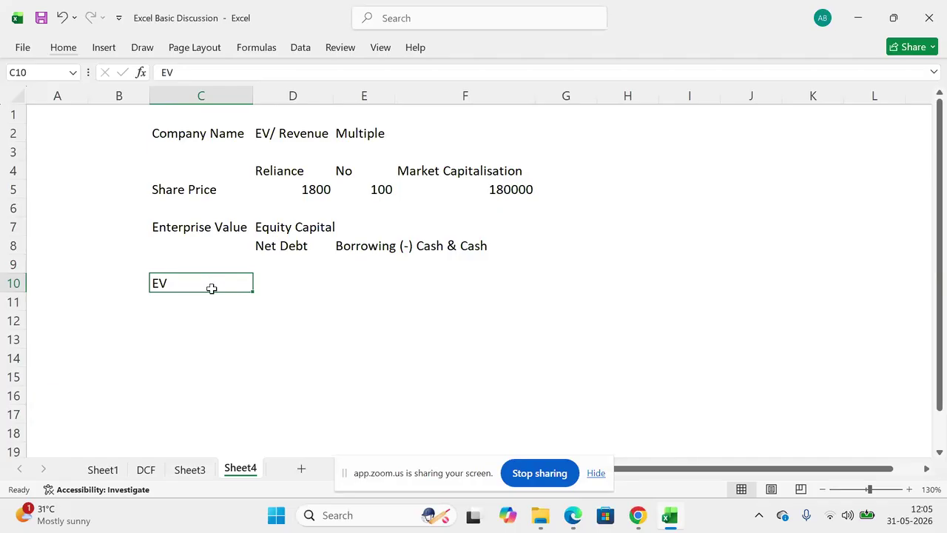
left_click(463, 172)
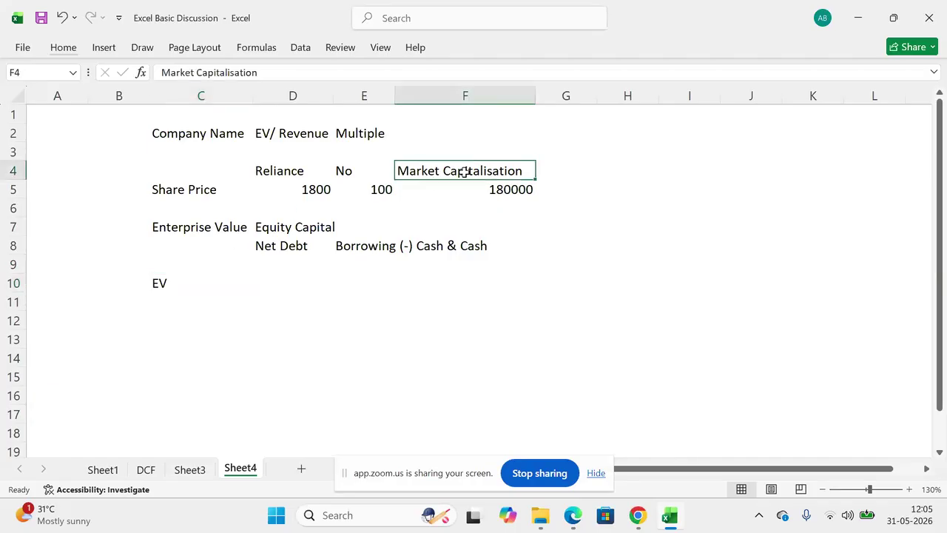
left_click_drag(461, 180, 459, 187)
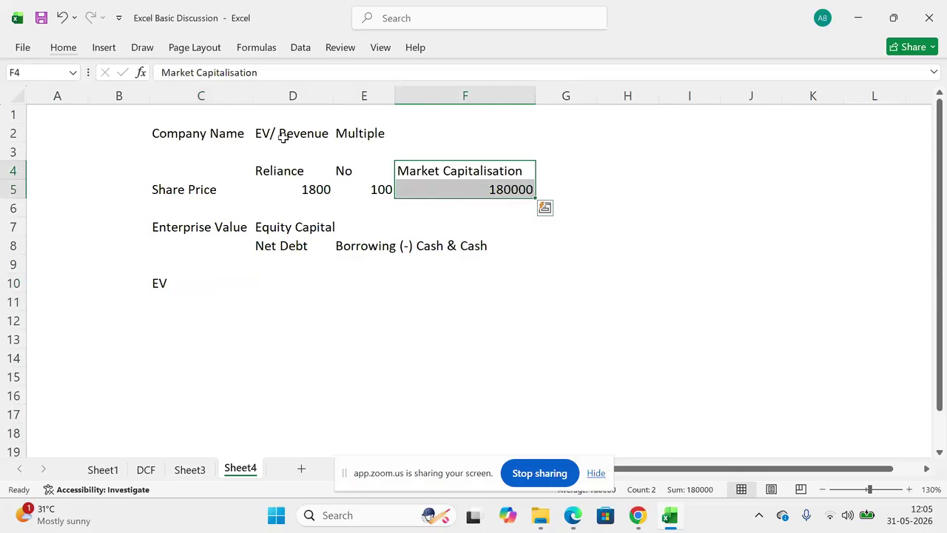
left_click(283, 137)
left_click(160, 288)
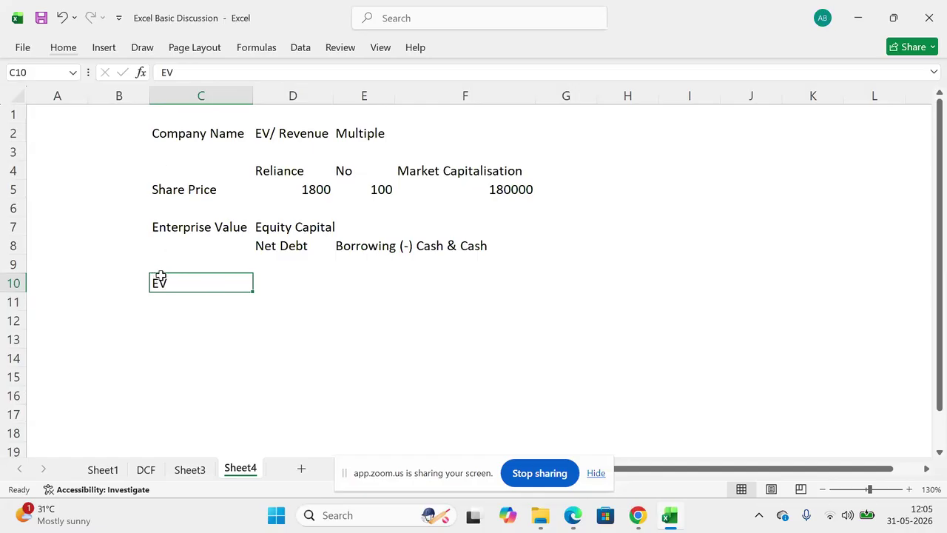
left_click(285, 229)
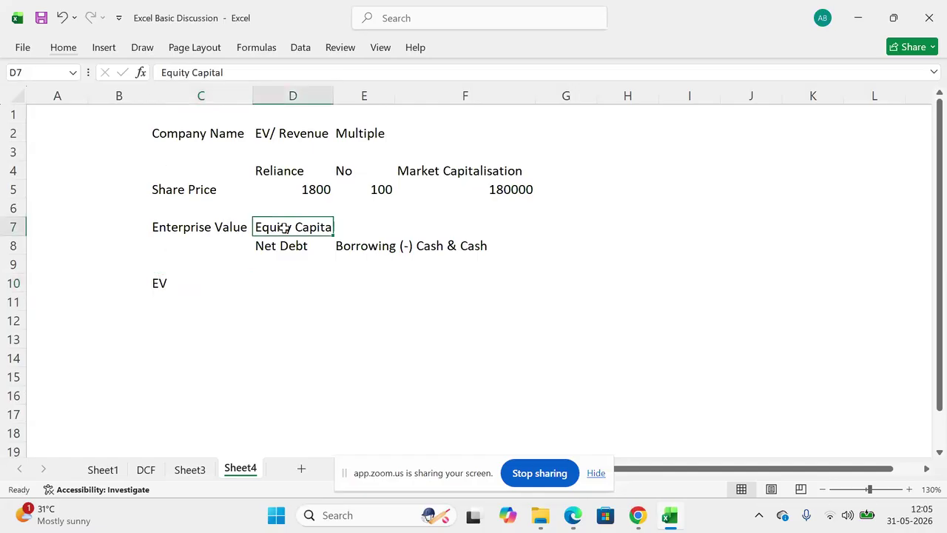
left_click(619, 182)
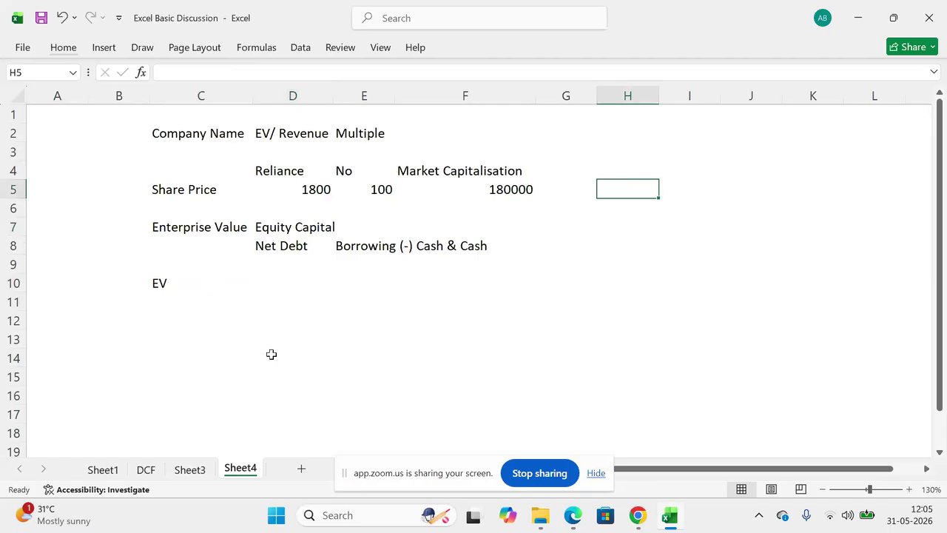
Step: Add a revenue row with "Revenue" in C12, 1500 in D12 and the unit "Cr" in E12
left_click(230, 320)
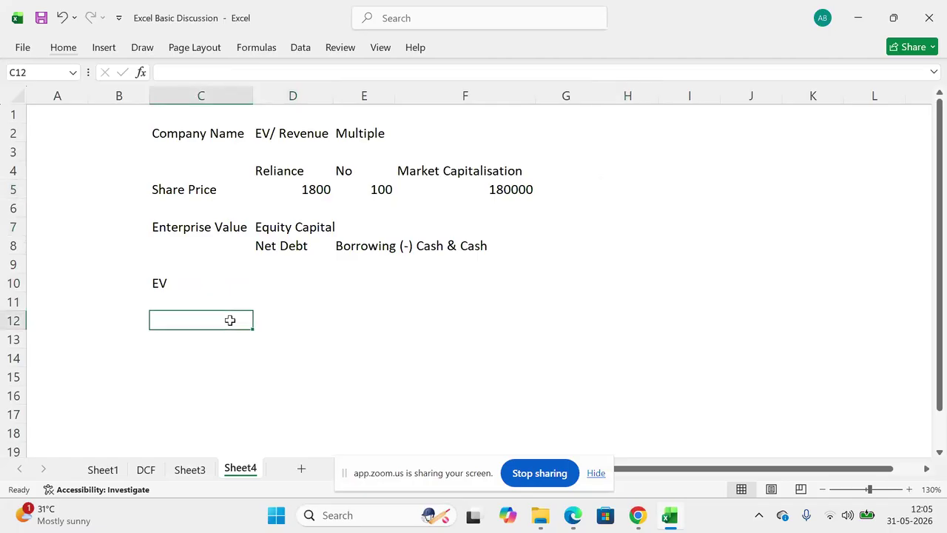
type("Revenue")
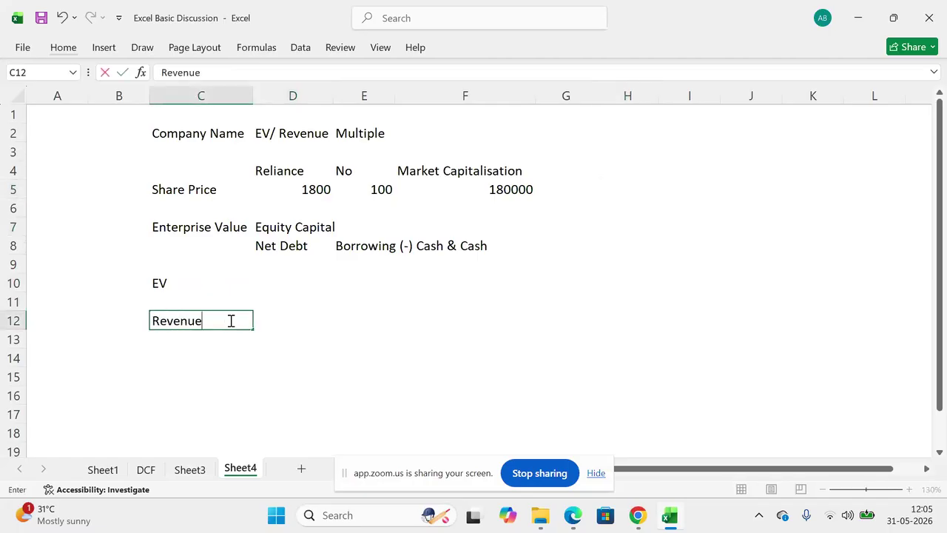
key("Tab")
type("1500")
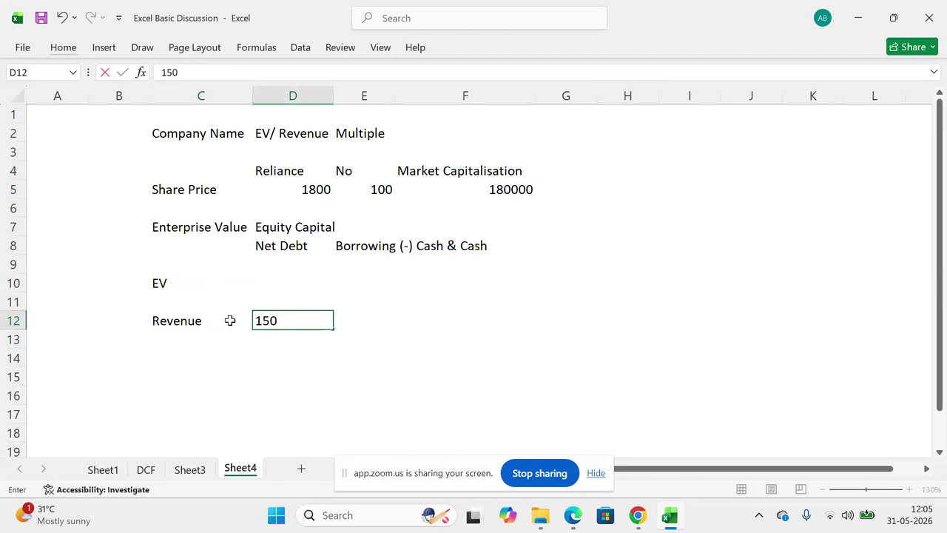
key("Return")
key("Up")
key("Right")
type("Cr")
key("Return")
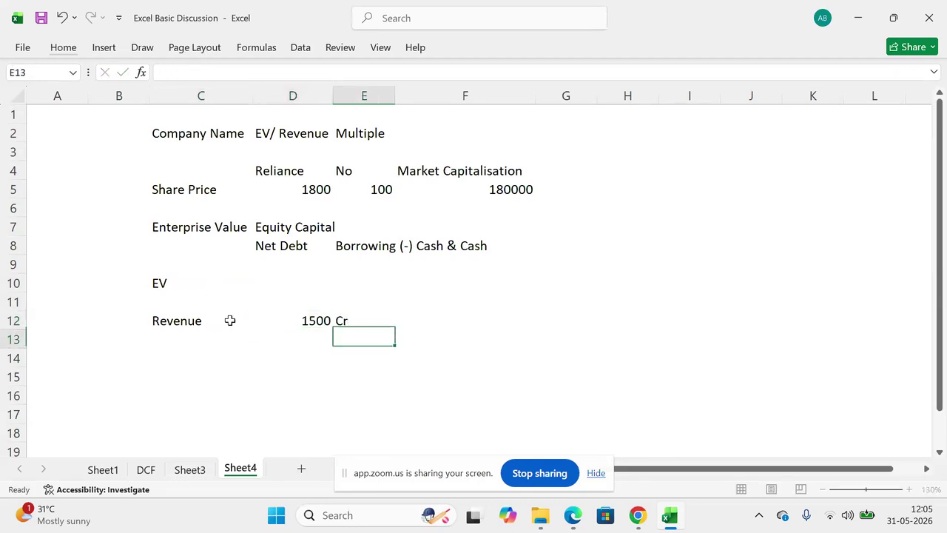
Step: Enter the currency header "INR" in cell D11 above the revenue figure
key("Up")
key("Up")
key("Left")
type("INR")
key("Return")
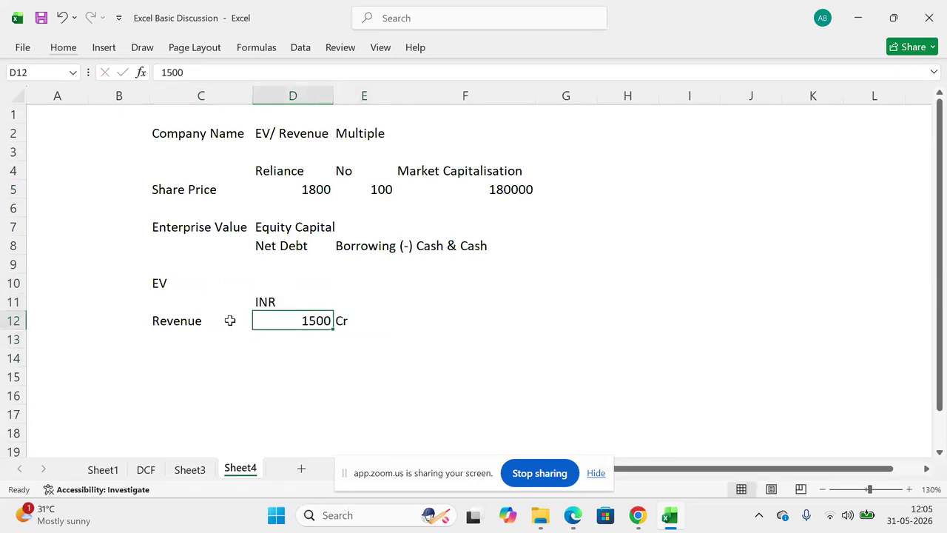
Step: Add a row with "Equity Market" in C13, =15000 in D13 and the unit "Cr" in E13
key("Left")
key("Down")
type("Equity")
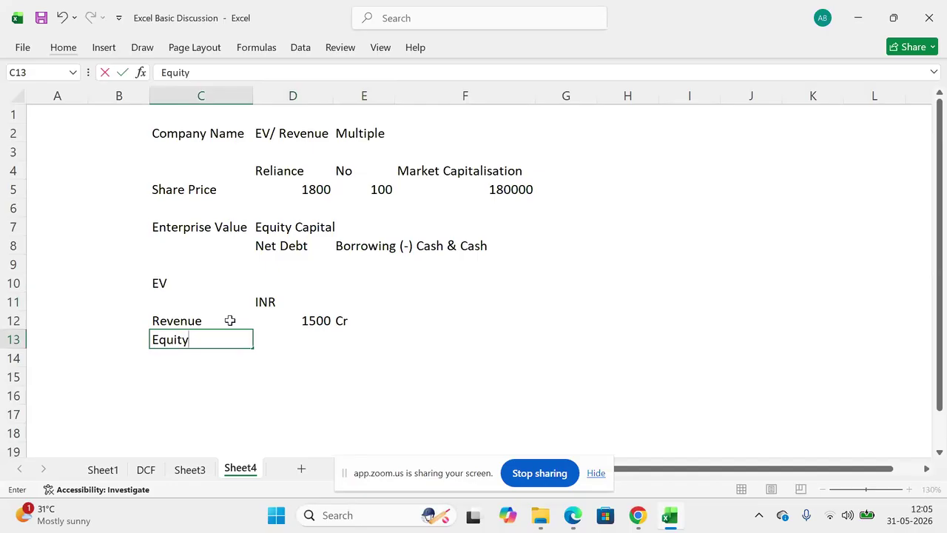
type(" Marke")
type("t")
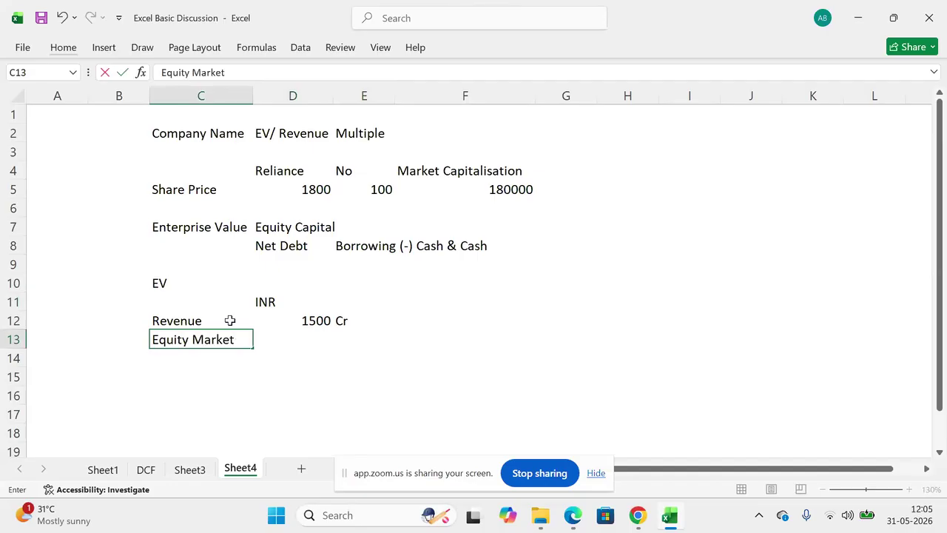
key("Tab")
type("=1500")
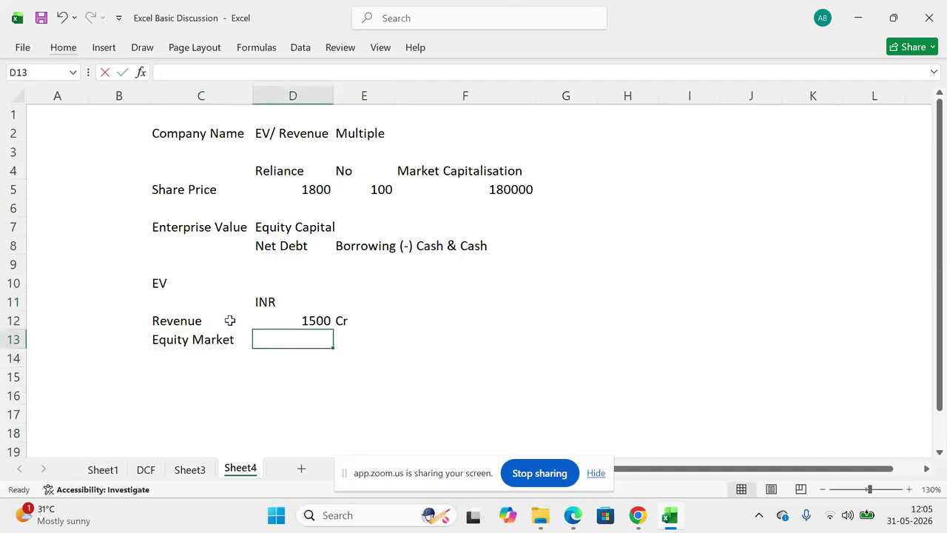
type("0")
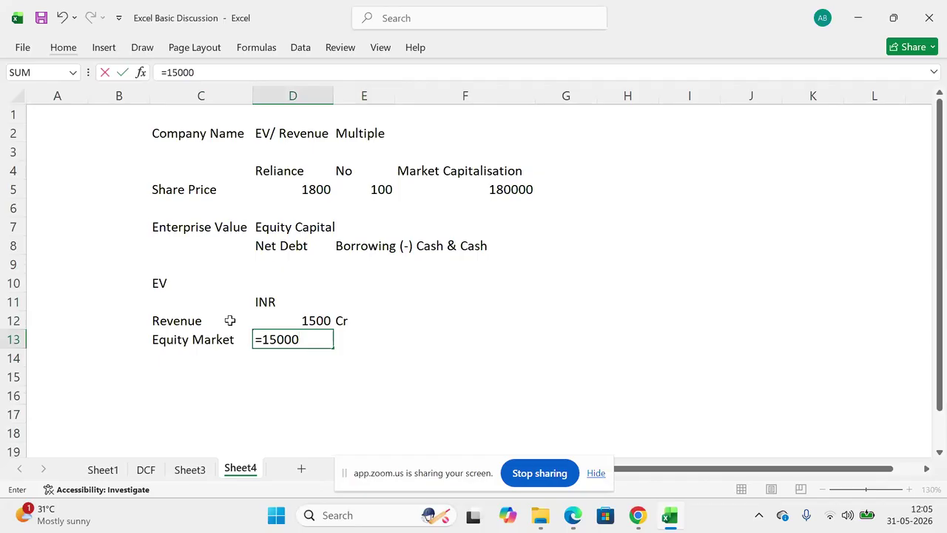
key("Tab")
type("Cr")
key("Return")
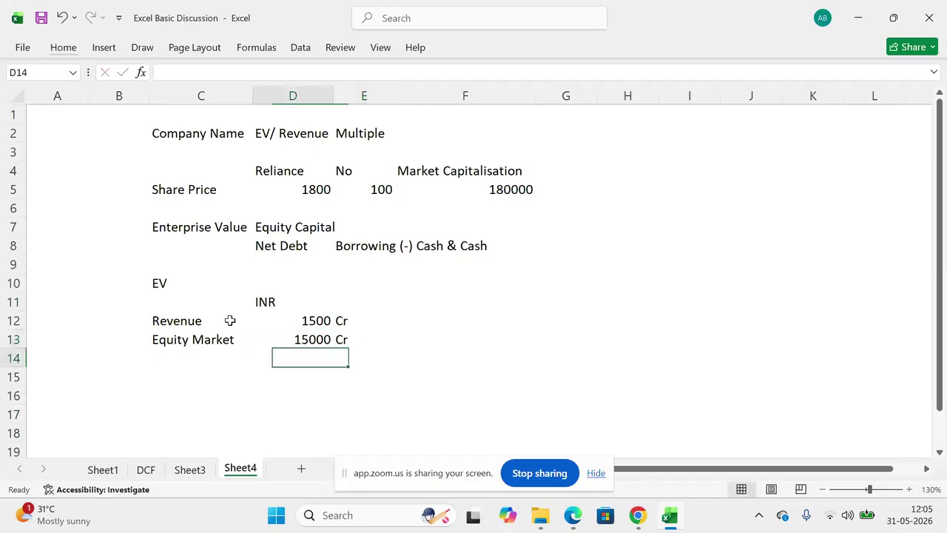
Step: Enter the label "EV" in cell C14 and the value 23000 in cell D14
type("EN")
key("BackSpace")
type("V")
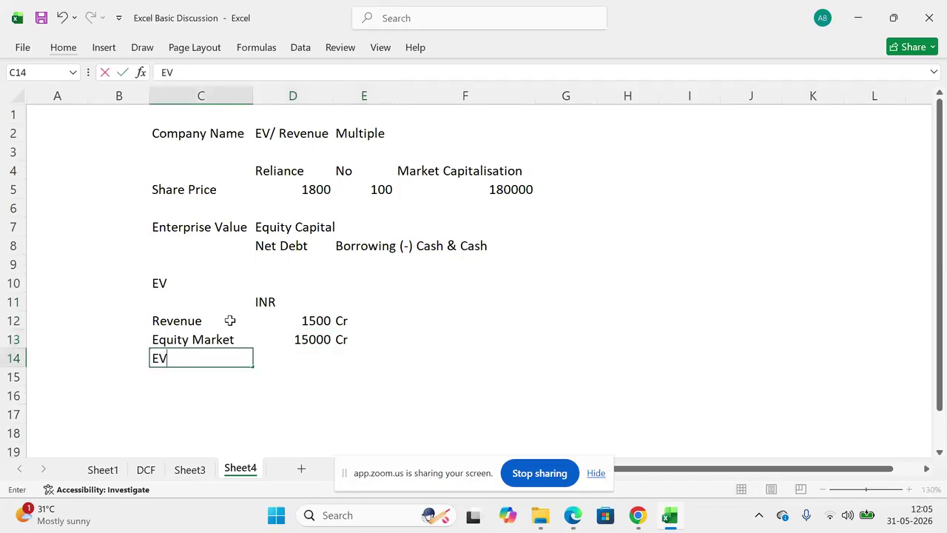
key("Return")
key("Up")
key("Right")
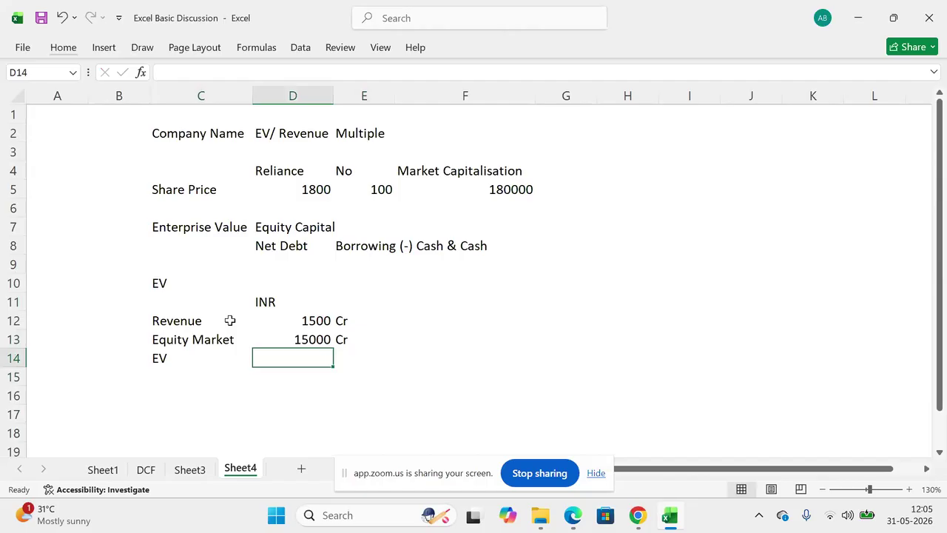
type("23000")
key("Return")
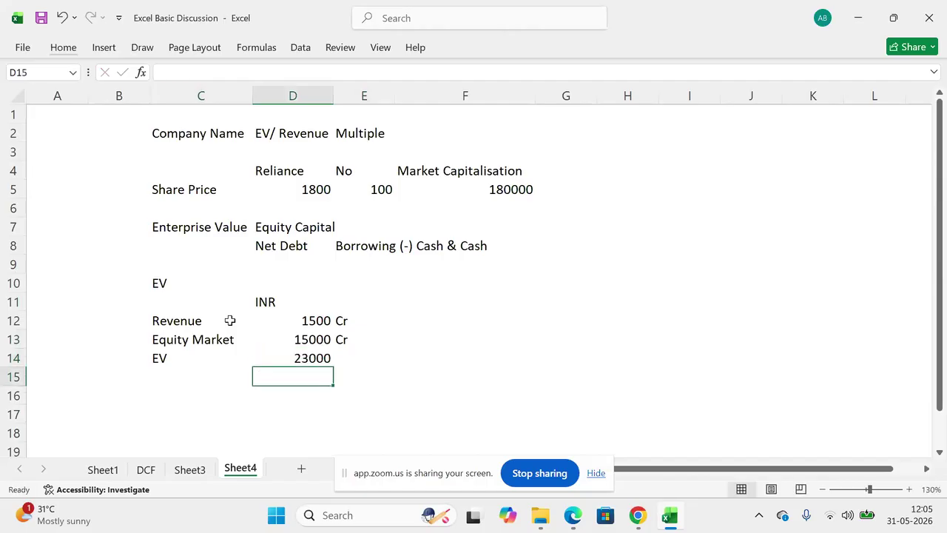
Step: Enter the unit "Cr" in cell E14 beside the EV figure
key("Up")
key("Right")
type("Cr")
key("Return")
key("Up")
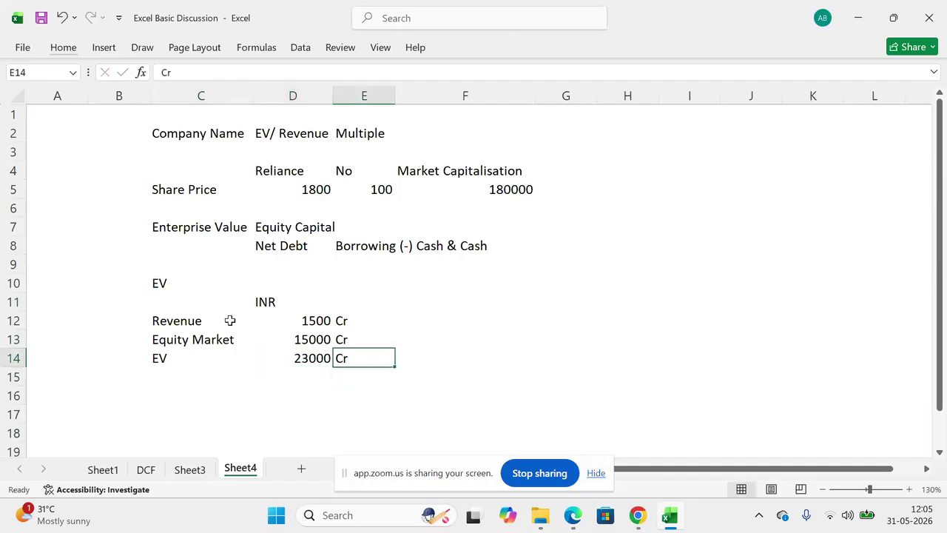
key("Left")
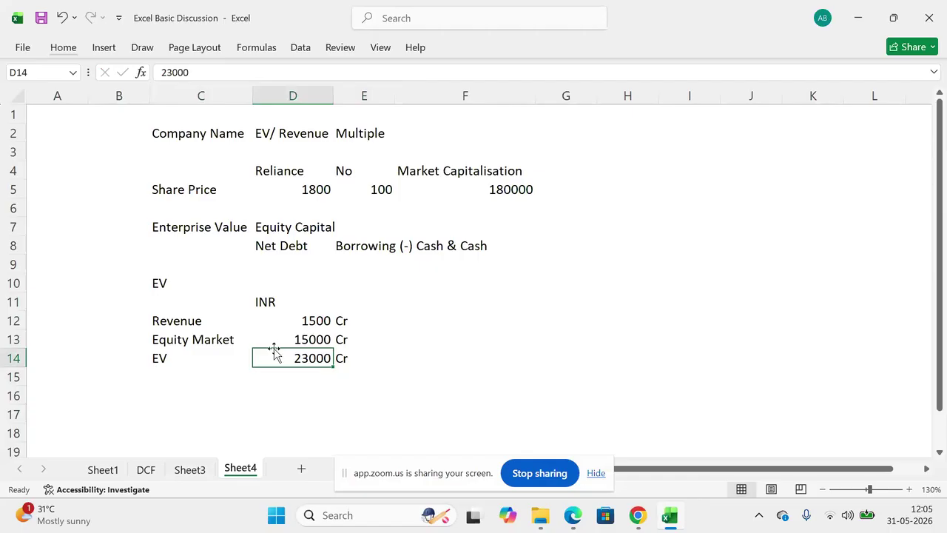
left_click(296, 339)
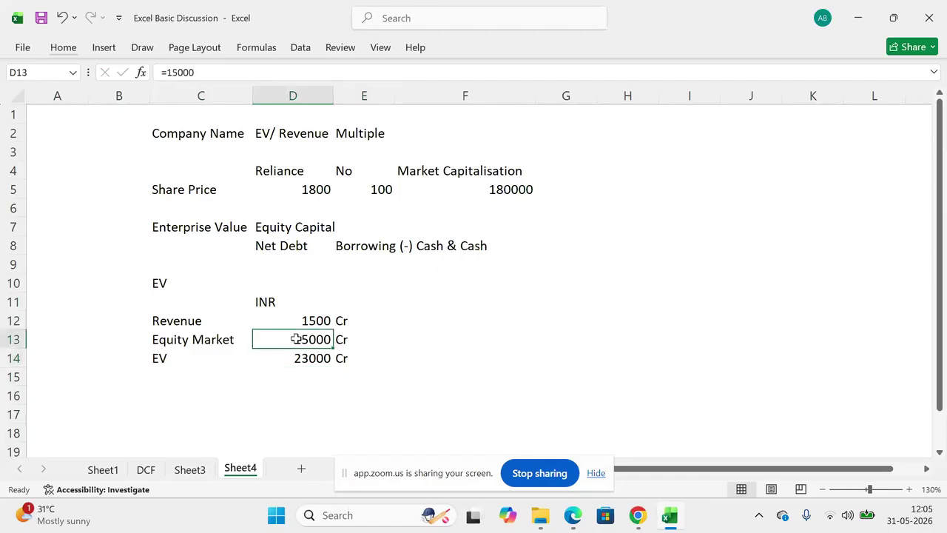
left_click(294, 358)
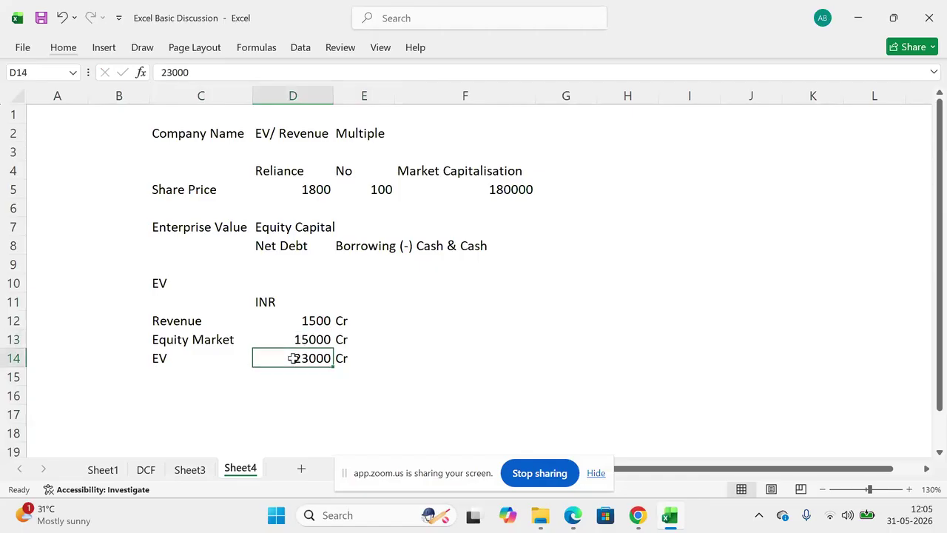
Step: Enter the heading "Multiple" in cell C16 and the label "EV/ Revenue" in cell C17
left_click(185, 389)
type("Multiple")
key("Return")
type("EV")
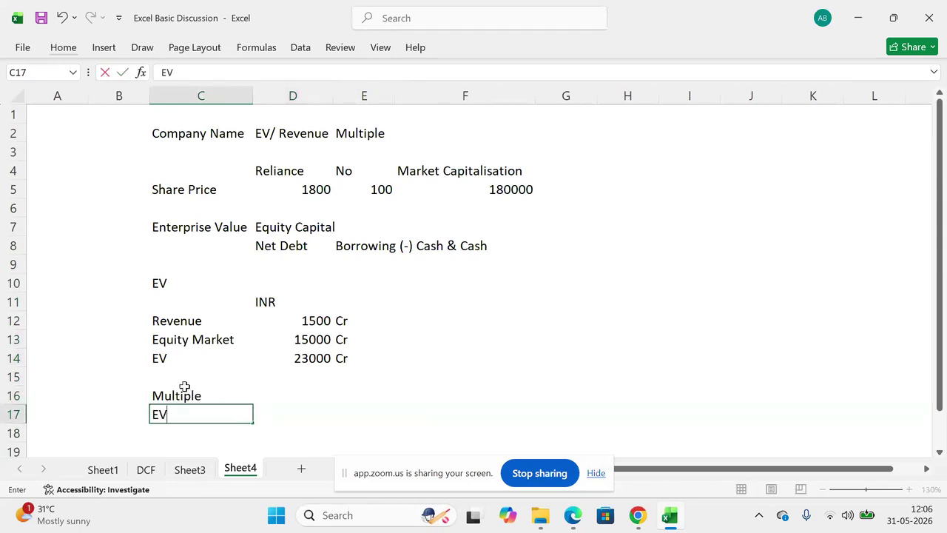
type("/ Revenue")
key("Return")
key("Return")
key("Return")
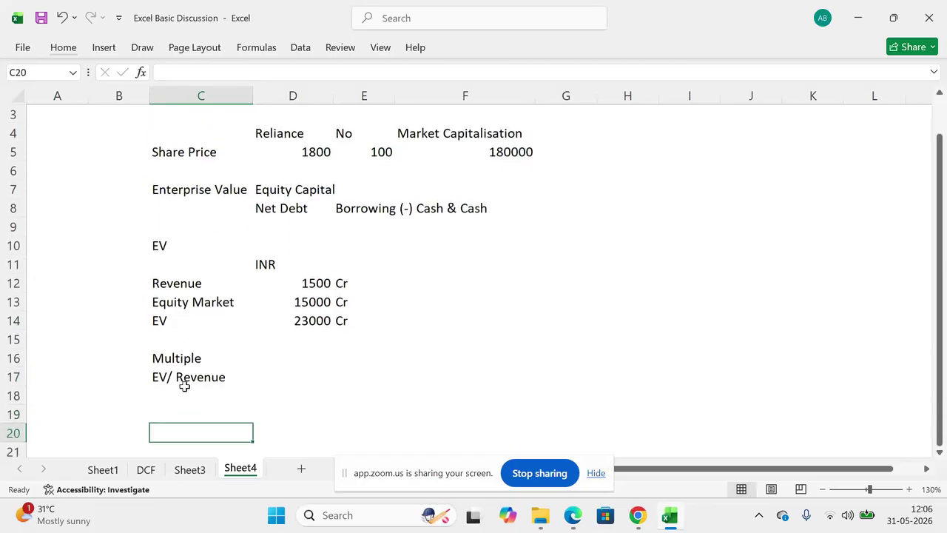
Step: Enter the label "Equity/ Revenue" in cell C18, below the EV/ Revenue multiple
key("Down")
key("Down")
key("Down")
key("Up")
key("Up")
key("Up")
key("Up")
key("Up")
type("E")
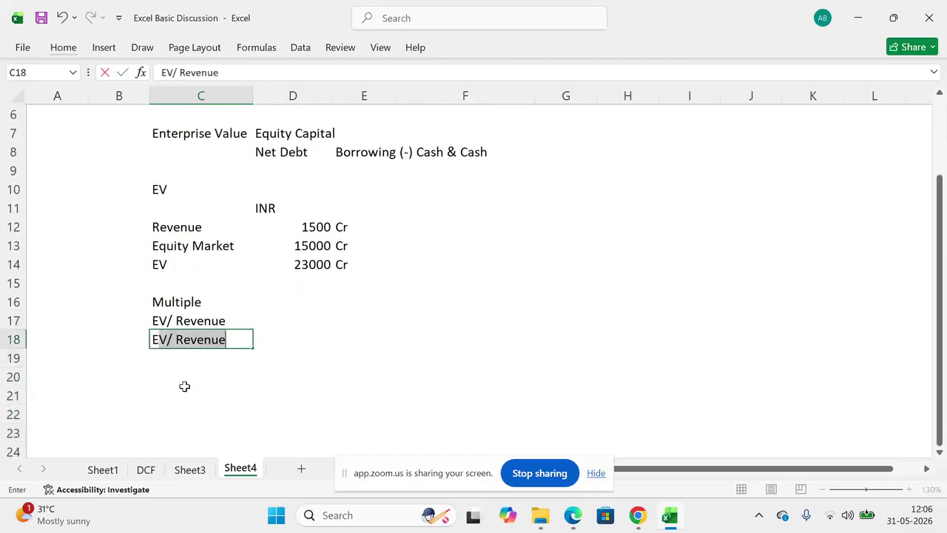
key("Escape")
type("Equity/ Revenue")
key("Return")
Step: Make the "Multiple" heading in cell C16 bold
key("Up")
key("Up")
key("Up")
key("ctrl+b")
Step: Switch to the Zoom meeting window in Google Chrome
key("alt+Tab")
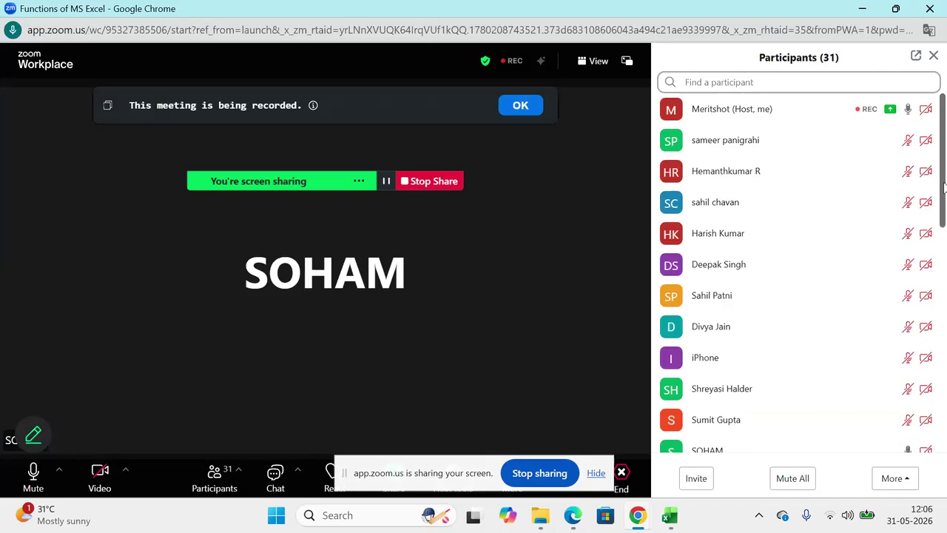
Step: Switch back to the Excel workbook and go to cell C20, below the multiples
key("alt+Tab")
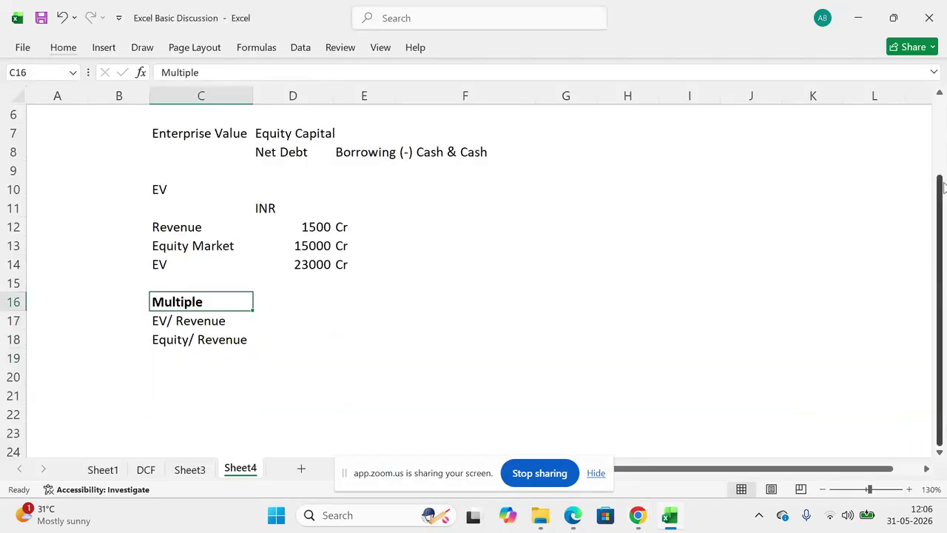
key("Down")
key("Down")
key("Down")
key("Down")
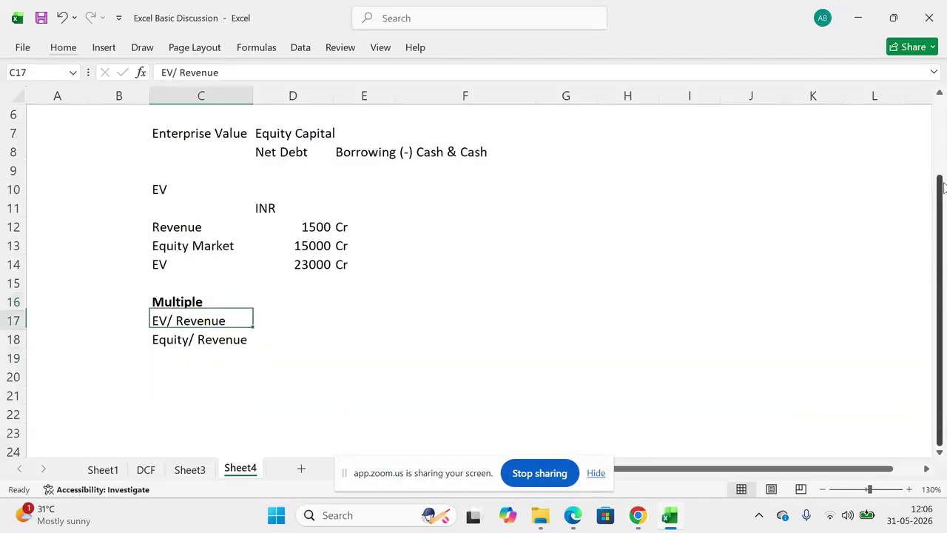
key("F2")
type("Sohu")
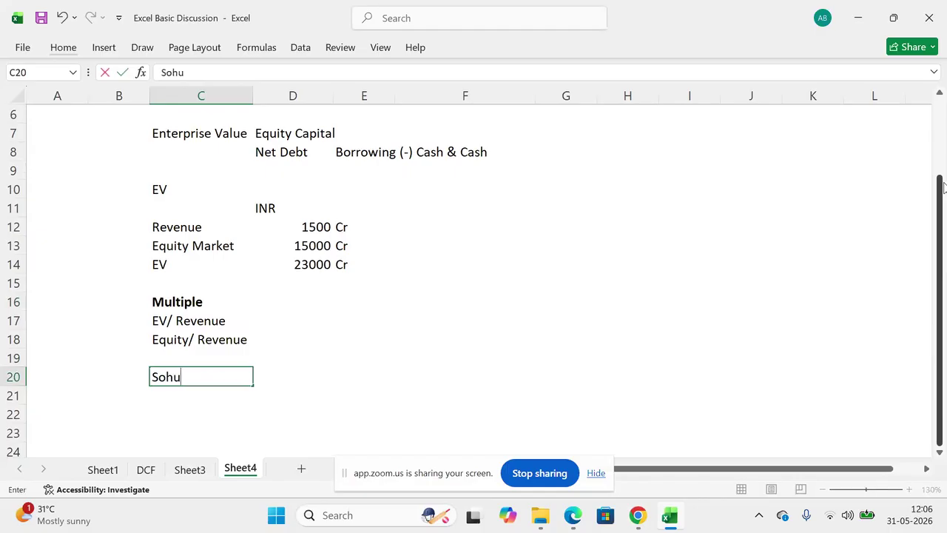
key("Escape")
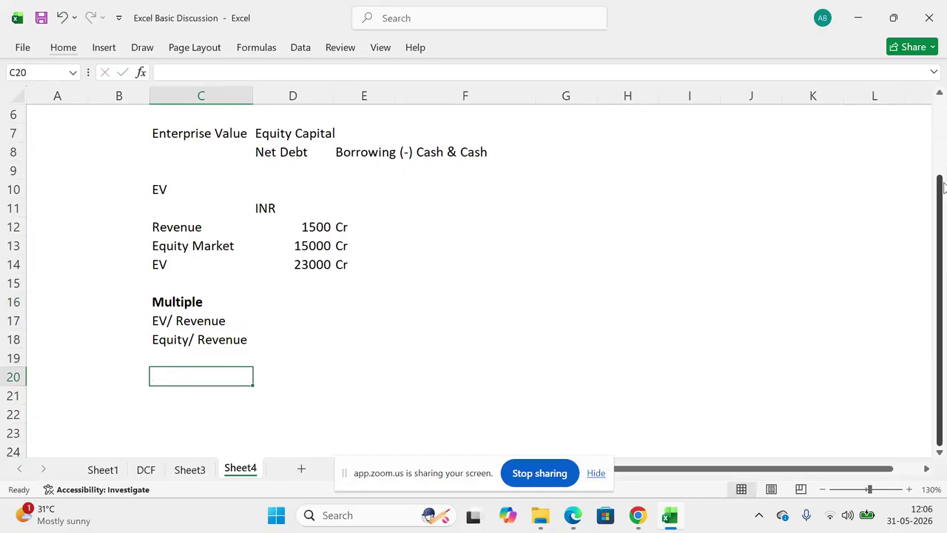
key("alt+Tab")
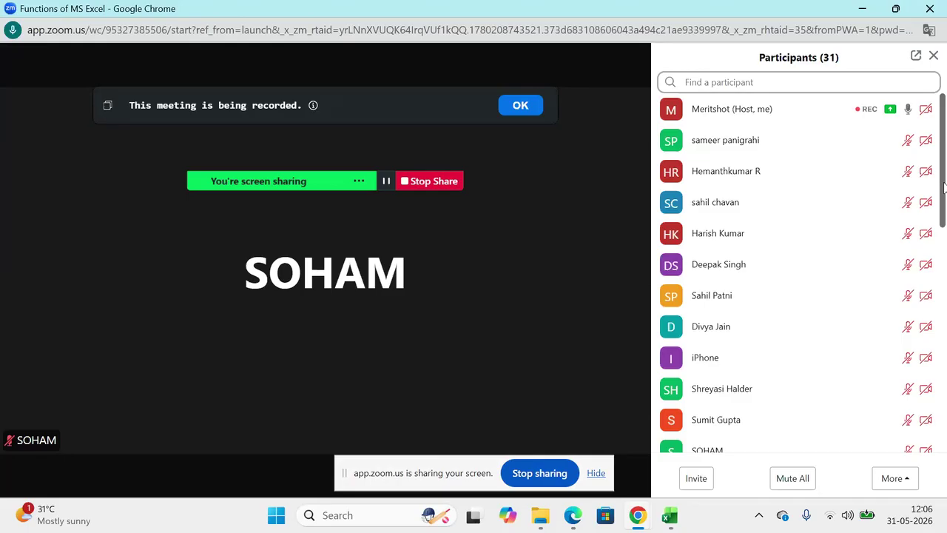
key("alt+Tab")
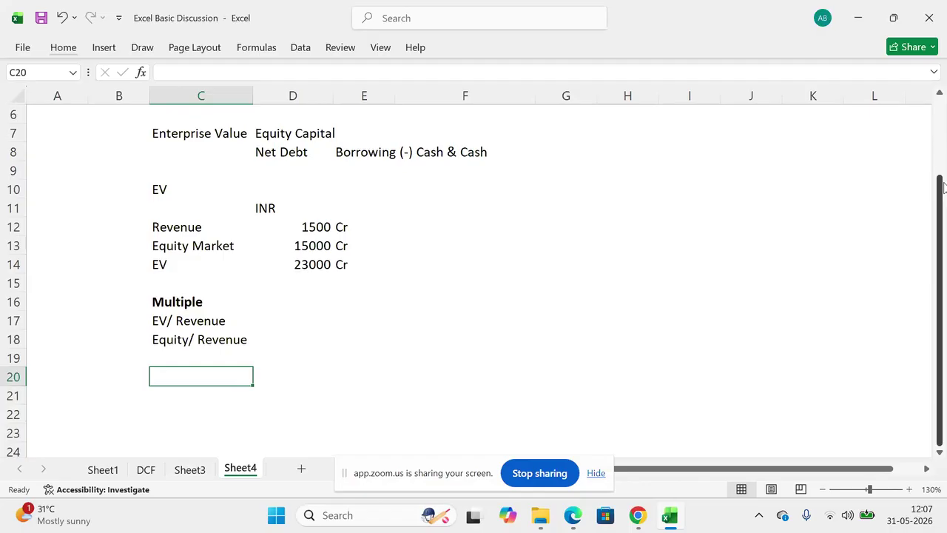
Step: Review the worked example from the share price rows down to the EV/ Revenue and Equity/ Revenue labels
left_click_drag(945, 188, 925, 108)
left_click(148, 427)
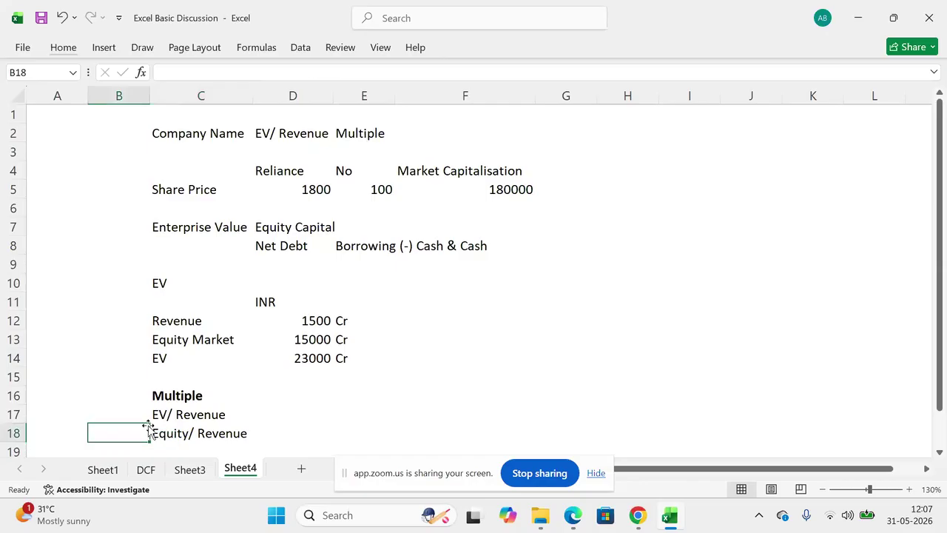
key("Down")
key("Down")
key("Down")
key("Down")
key("Right")
key("Down")
key("Up")
key("Up")
key("Up")
key("Up")
key("Up")
key("Up")
key("Up")
key("Down")
key("XF86AudioRaiseVolume")
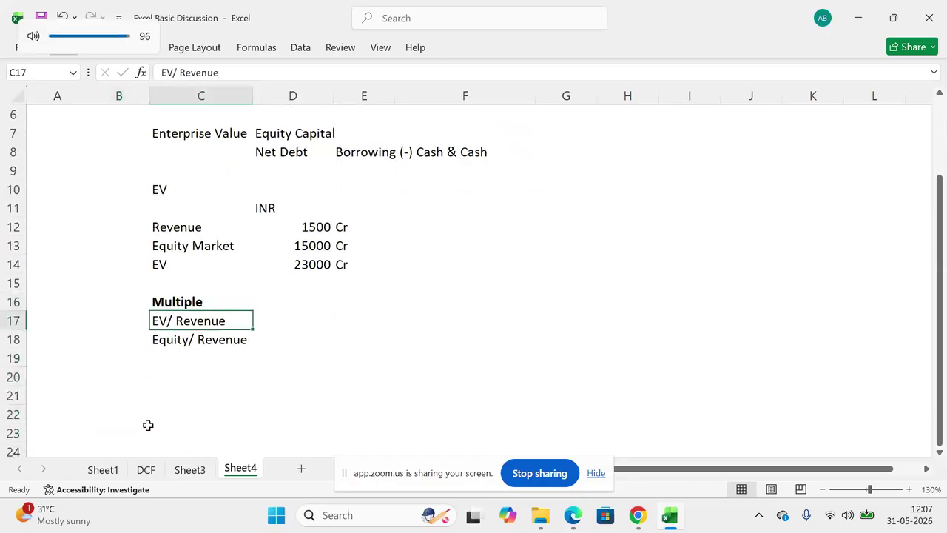
key("shift+Up")
key("shift+Up")
key("shift+Up")
key("shift+Up")
key("shift+Up")
key("shift+Up")
key("shift+Up")
key("shift+Up")
key("shift+Up")
key("shift+Up")
key("shift+Up")
key("shift+Up")
key("shift+Up")
key("shift+Up")
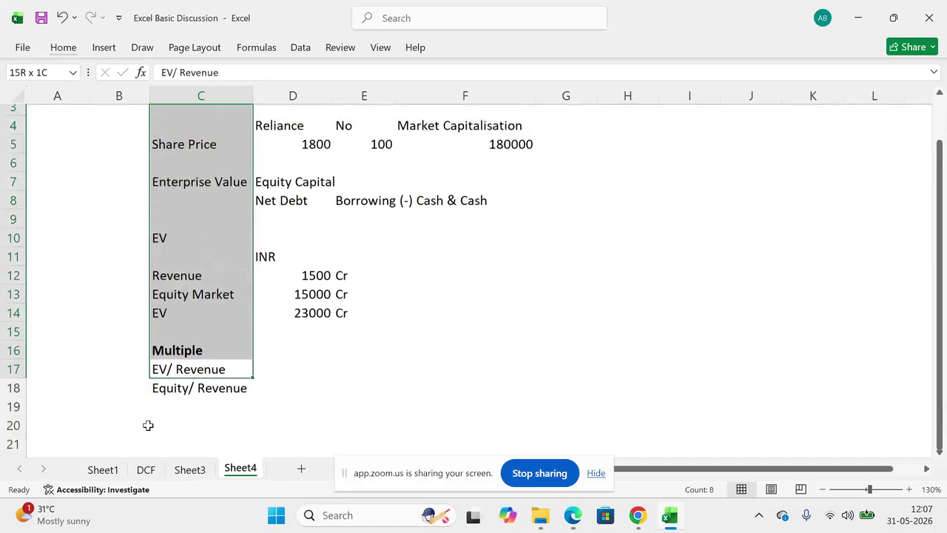
key("shift+Down")
key("shift+Down")
key("shift+Down")
key("shift+Down")
key("shift+Down")
key("shift+Down")
key("shift+Down")
key("shift+Down")
key("shift+Down")
key("shift+Down")
key("shift+Down")
key("shift+Down")
key("shift+Down")
key("shift+Down")
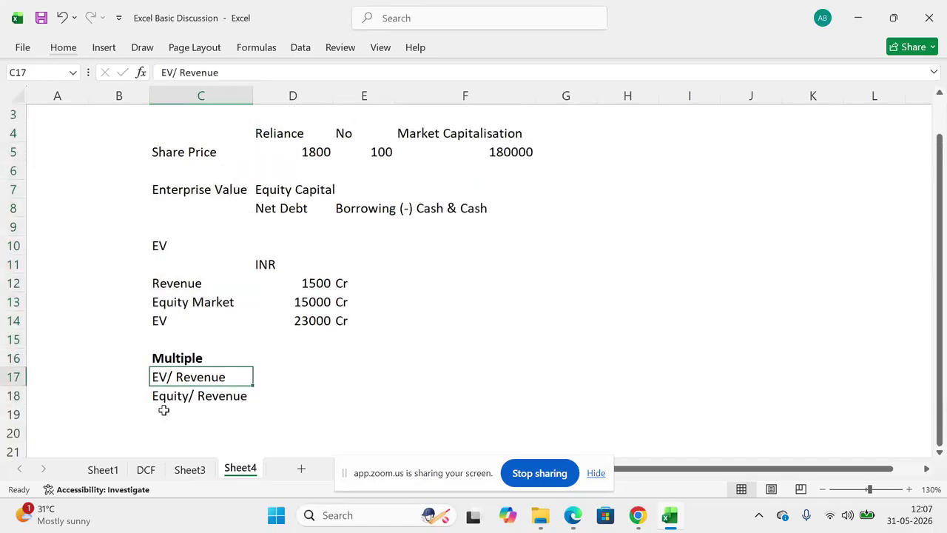
Step: Delete the "Equity/ Revenue" label from cell C18
left_click(170, 396)
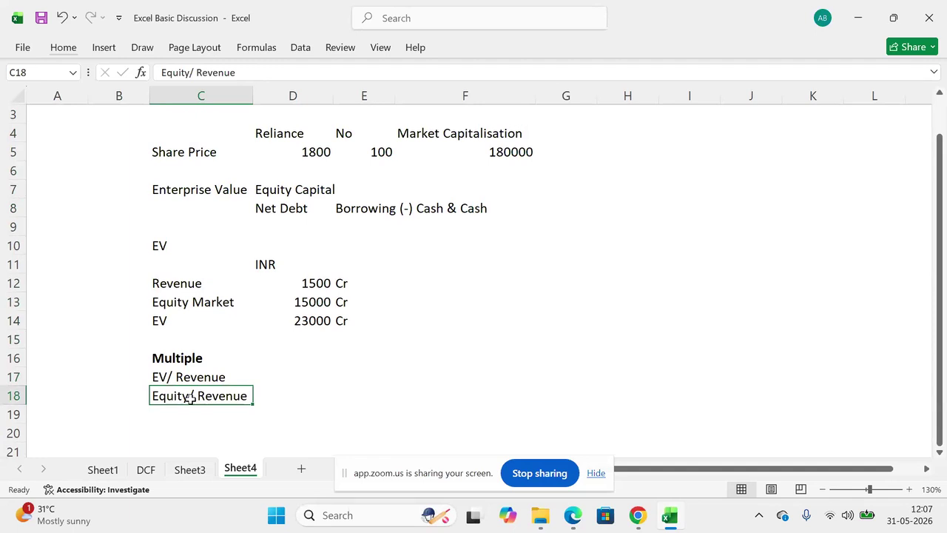
key("Delete")
key("Up")
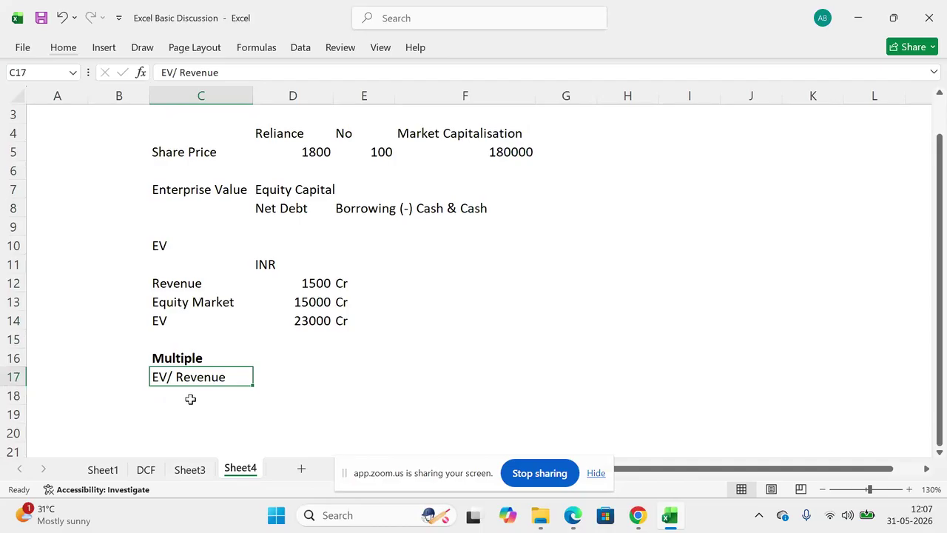
Step: List Reliance Industries, Adani Enterprises and Tata Steel in cells C28 to C30, below the worked example
key("Down")
key("Down")
key("Down")
key("Down")
key("Down")
key("Down")
key("Down")
key("Down")
key("Down")
key("Down")
key("Down")
key("Down")
key("Down")
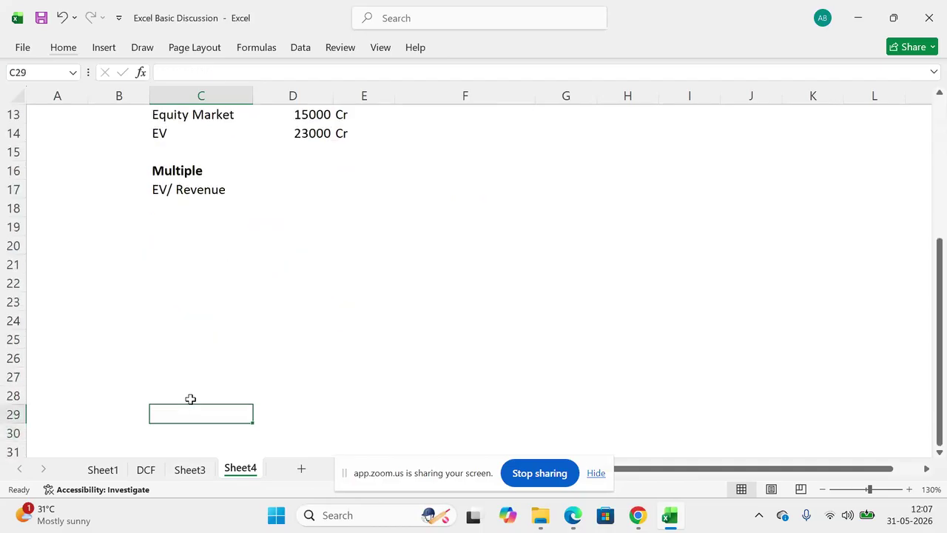
key("Down")
key("Down")
key("Down")
key("Down")
key("Down")
key("Down")
key("Down")
key("Down")
key("Down")
key("Down")
key("Down")
key("Up")
key("Up")
key("Up")
key("Up")
key("Up")
key("Up")
key("Up")
key("Up")
key("Up")
key("Up")
key("Up")
key("Up")
key("Up")
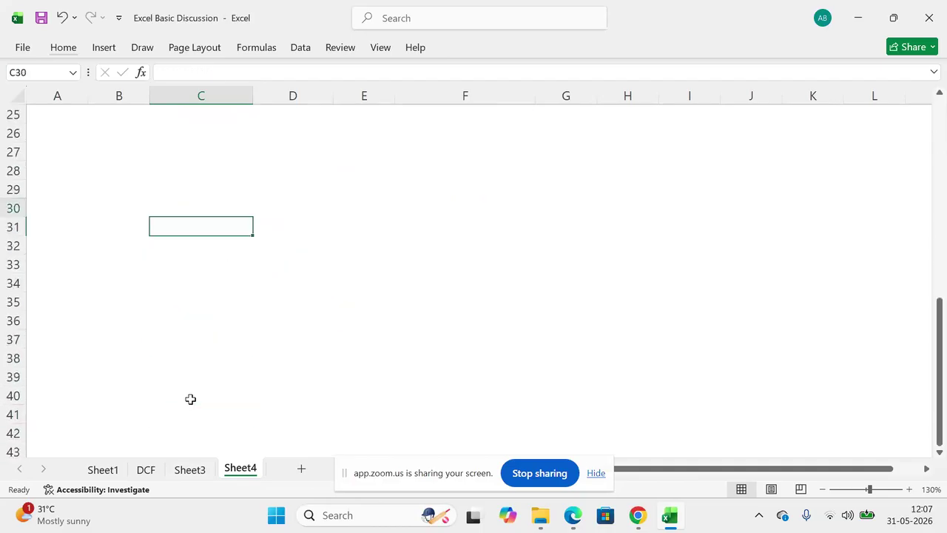
type("Reliance")
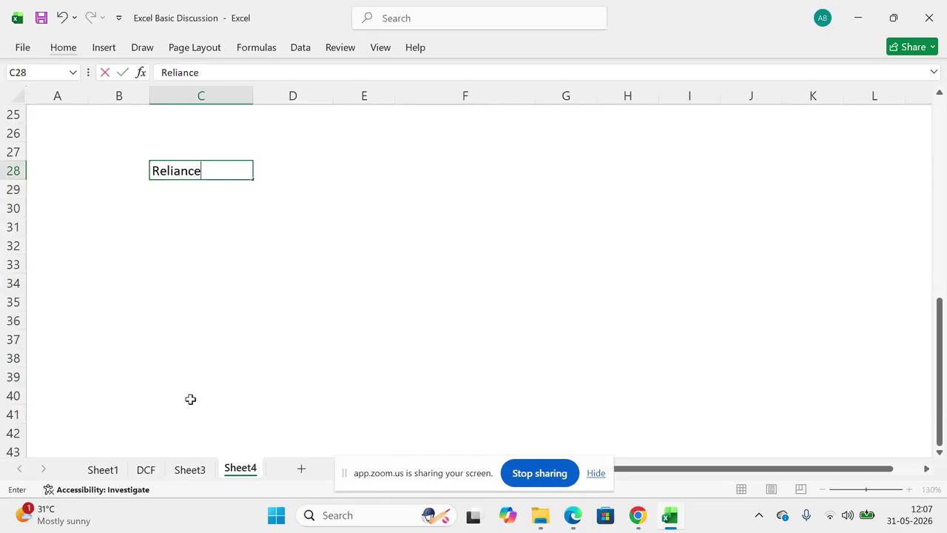
type(" Industries")
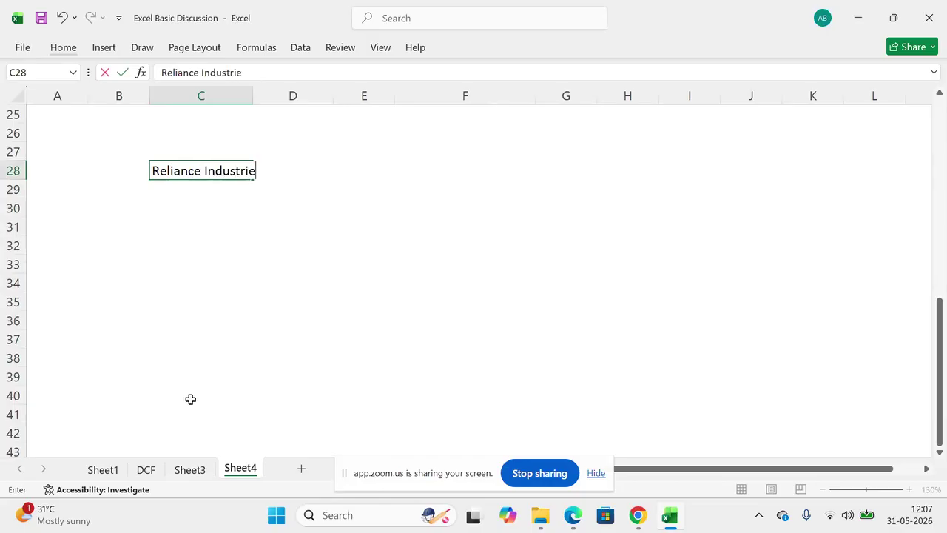
key("Return")
type("Ada")
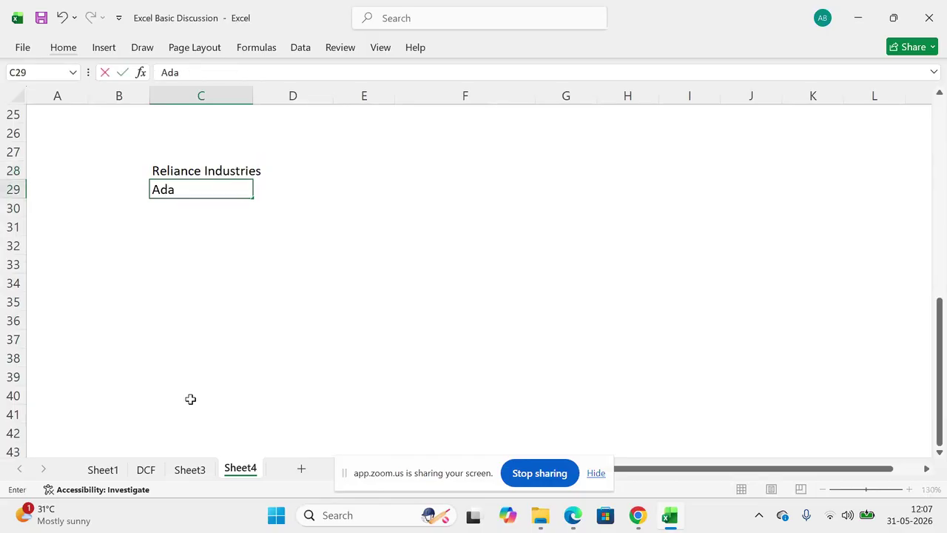
type("ni Enterprises")
key("Return")
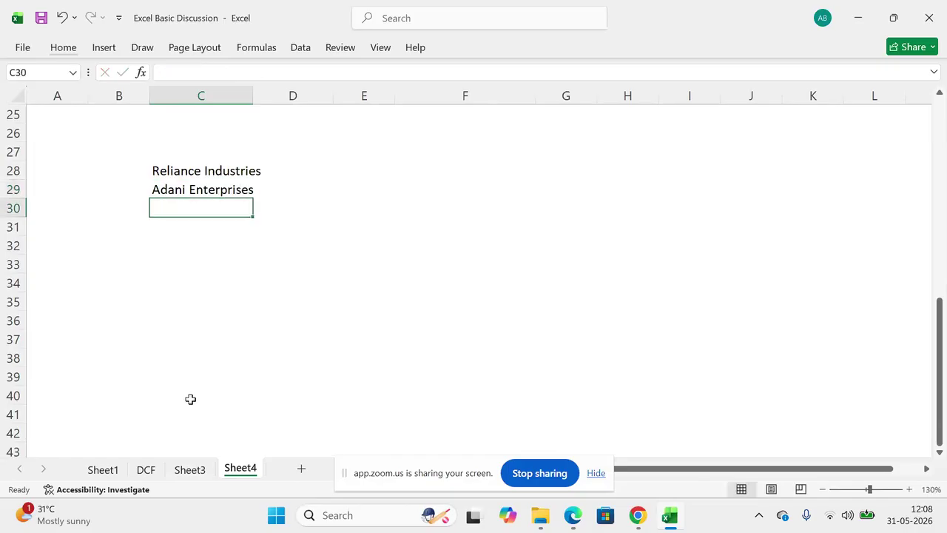
type("Tata")
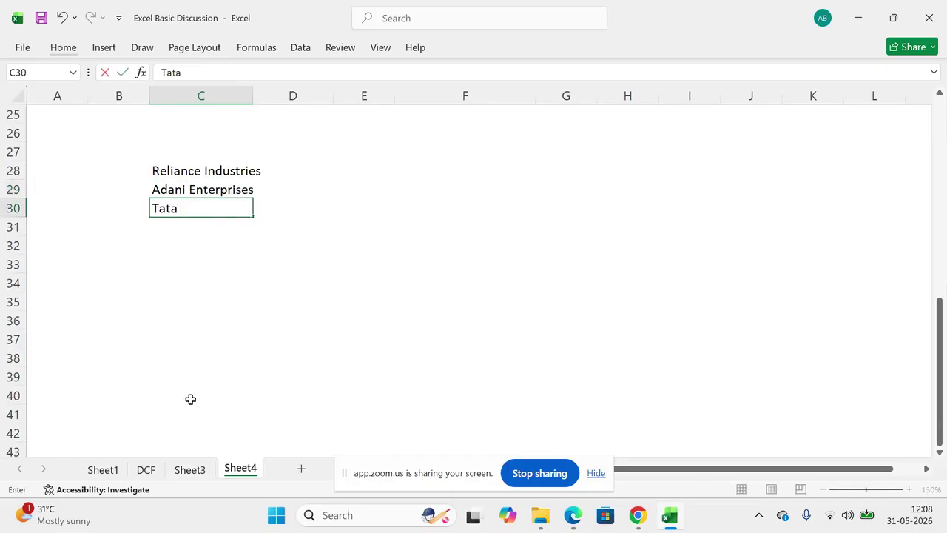
type(" Steel")
key("Return")
key("Up")
key("Down")
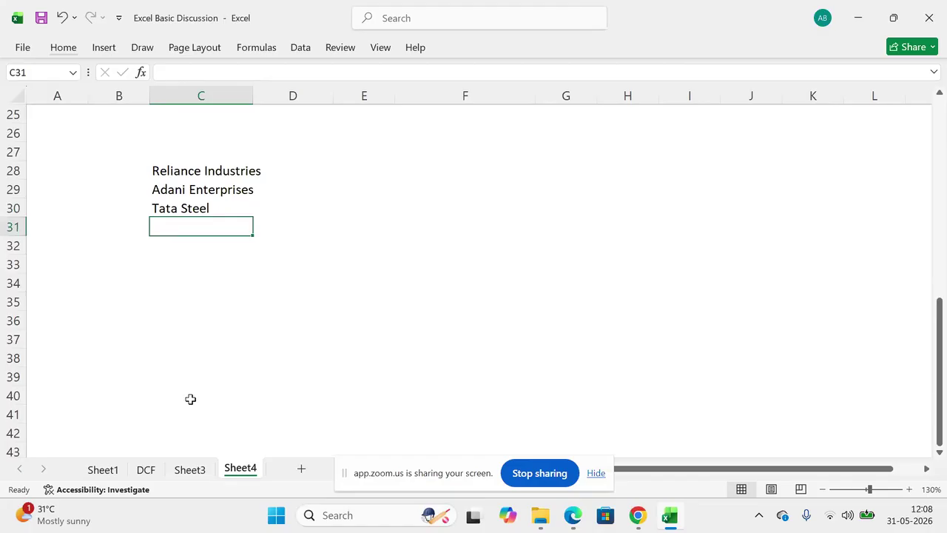
Step: Clear the three company names from cells C28 to C30
key("Up")
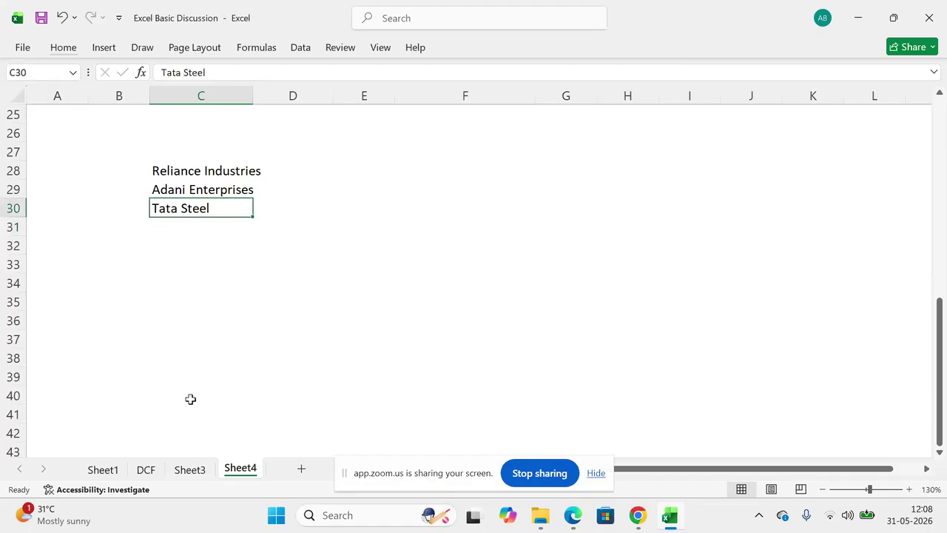
key("Up")
key("Up")
key("shift+Down")
key("shift+Down")
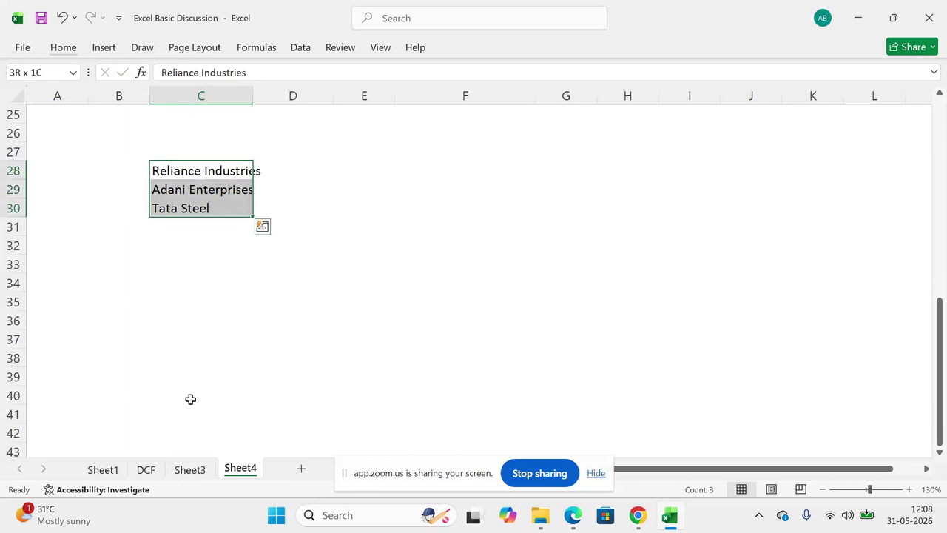
key("Delete")
key("Up")
key("Down")
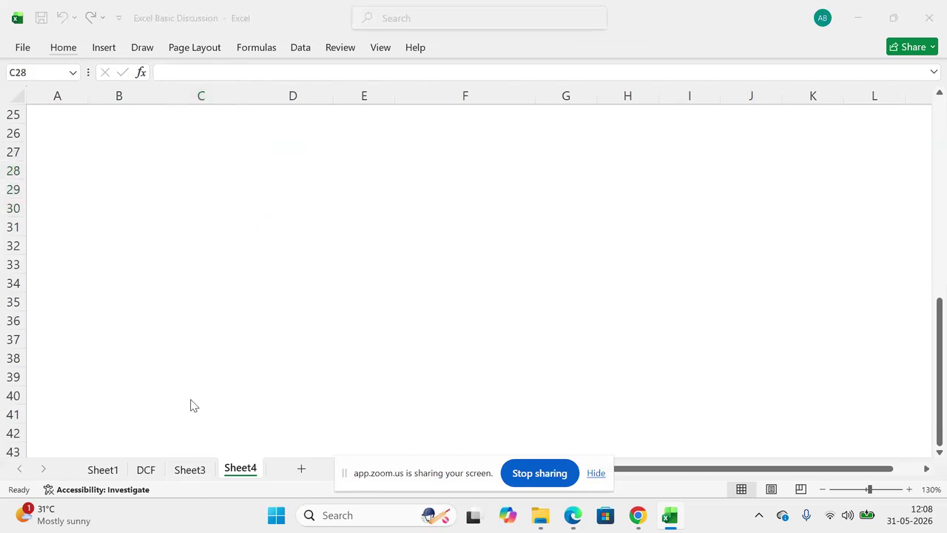
key("alt+Tab")
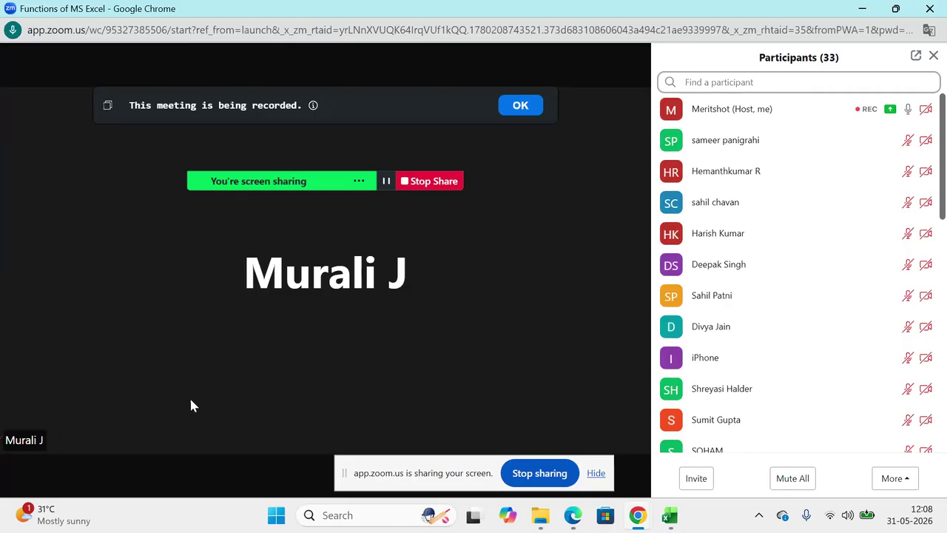
key("alt+Tab")
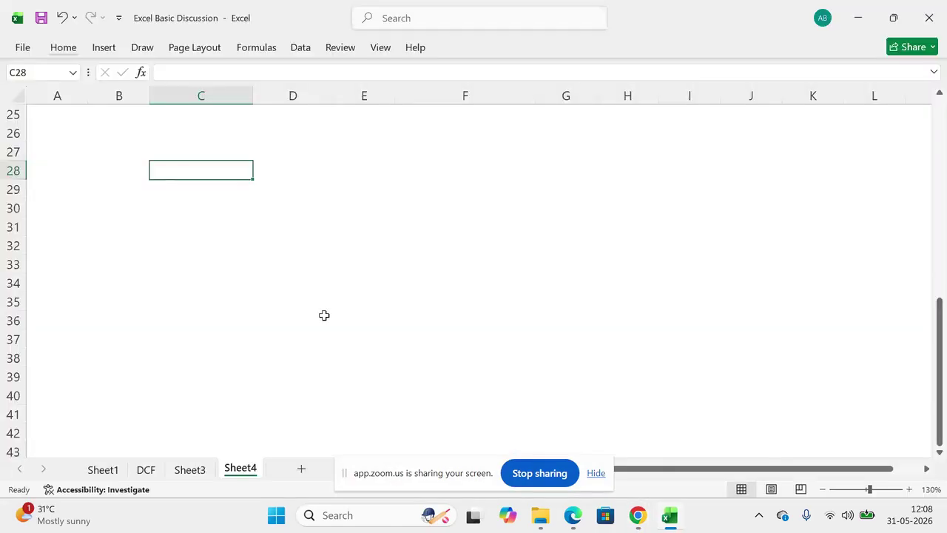
key("alt+Tab")
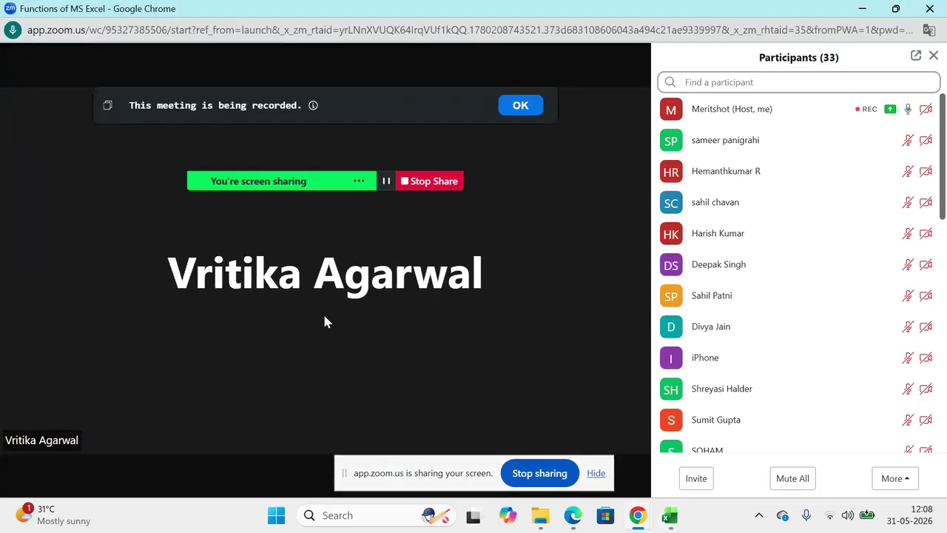
key("alt+Tab")
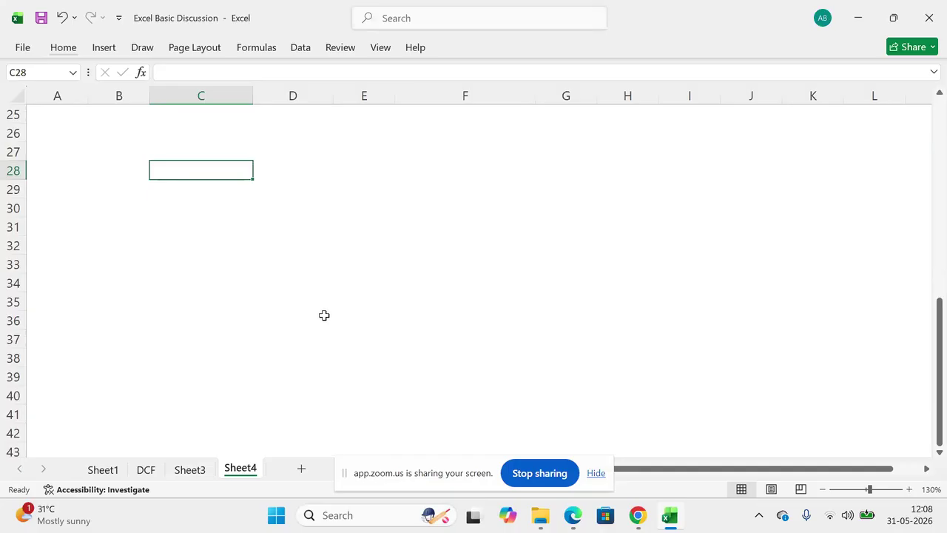
Step: Enter the heading "IT Sector" in cell C26 and make it bold
key("Up")
key("Up")
type("IT S")
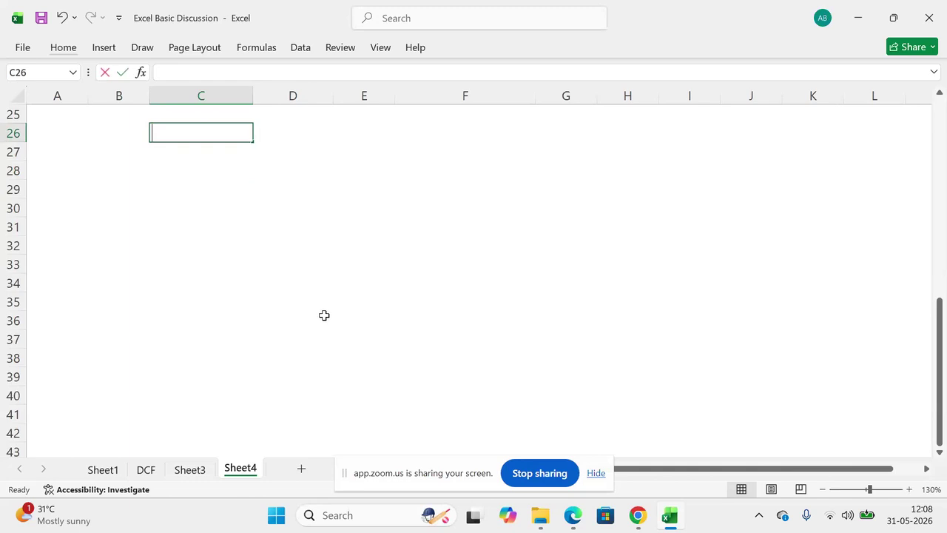
type("ector")
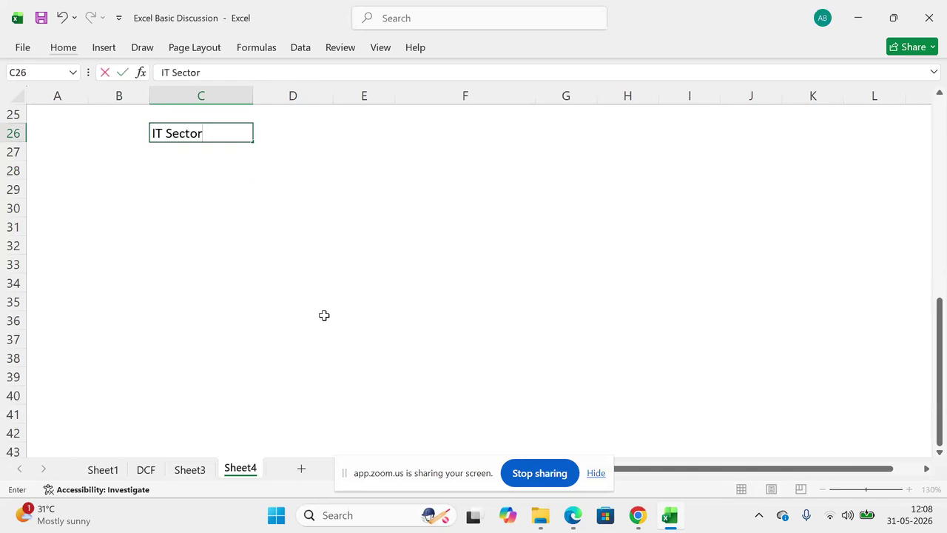
key("Return")
key("Up")
key("ctrl+b")
key("Down")
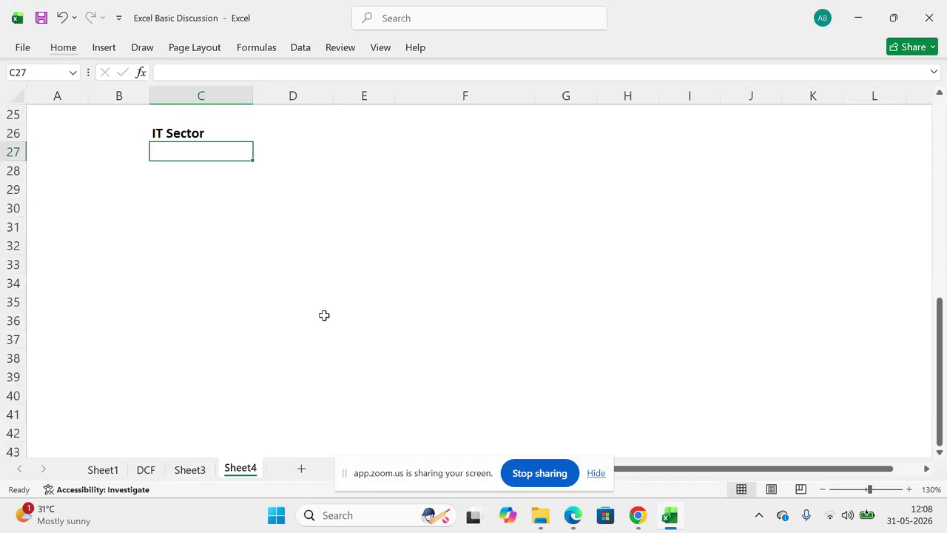
Step: List Infosys, TCS, WIPRO and HCL Technologies in cells C27 to C30 under the IT Sector heading
type("Infosys")
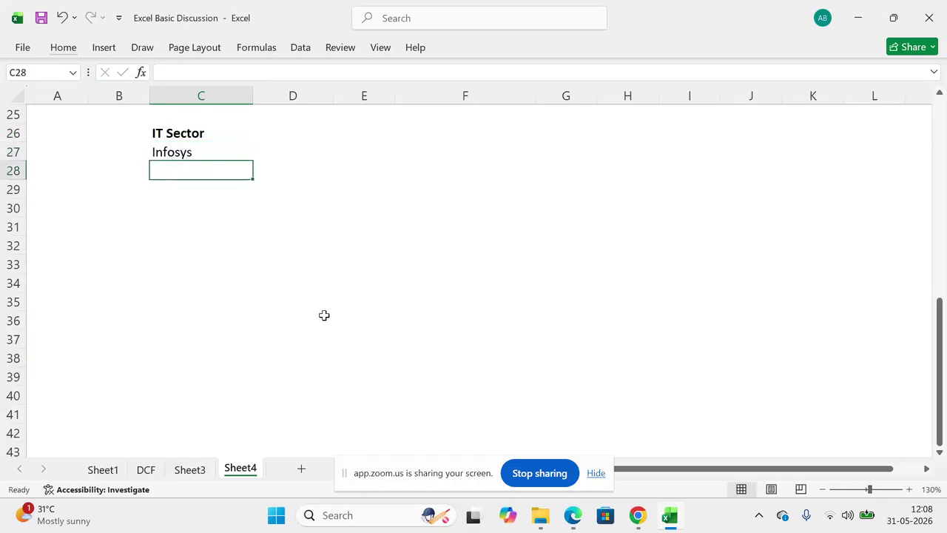
type("Tata")
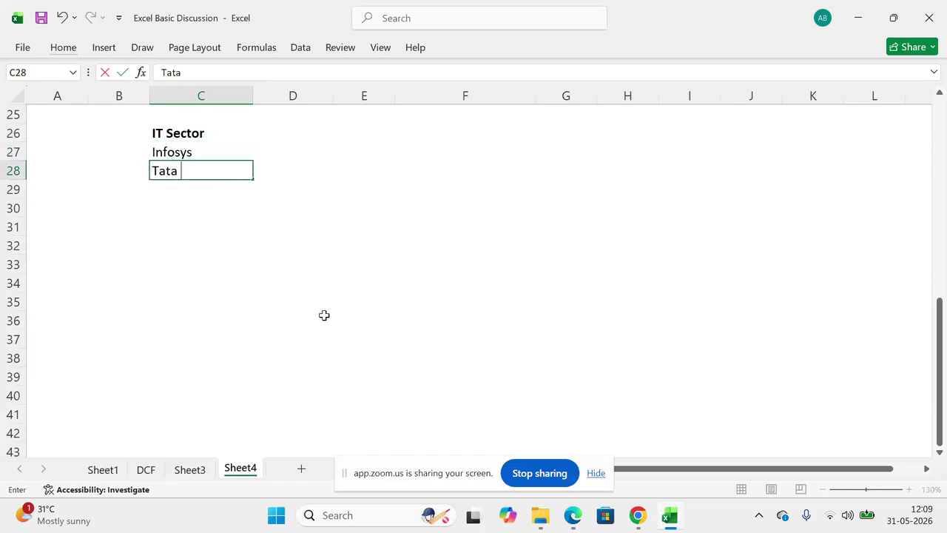
key("BackSpace")
key("BackSpace")
key("BackSpace")
type("CS")
key("Return")
type("WIPRO")
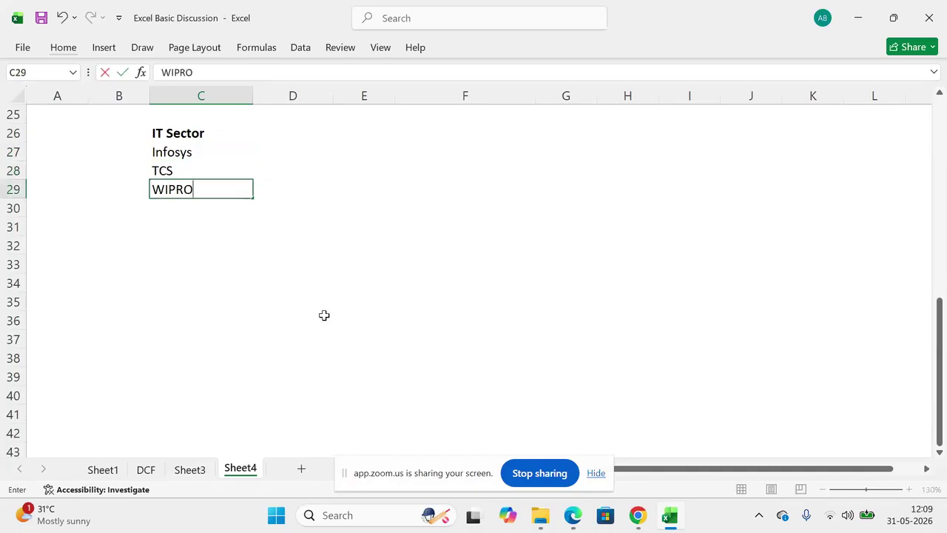
key("Return")
type("HCL Technologies")
key("Return")
Step: Enter the header "EV/ Revenue Companies" in cell D26 and autofit the width of column D
left_click(196, 150)
key("shift+Down")
key("shift+Down")
key("shift+Down")
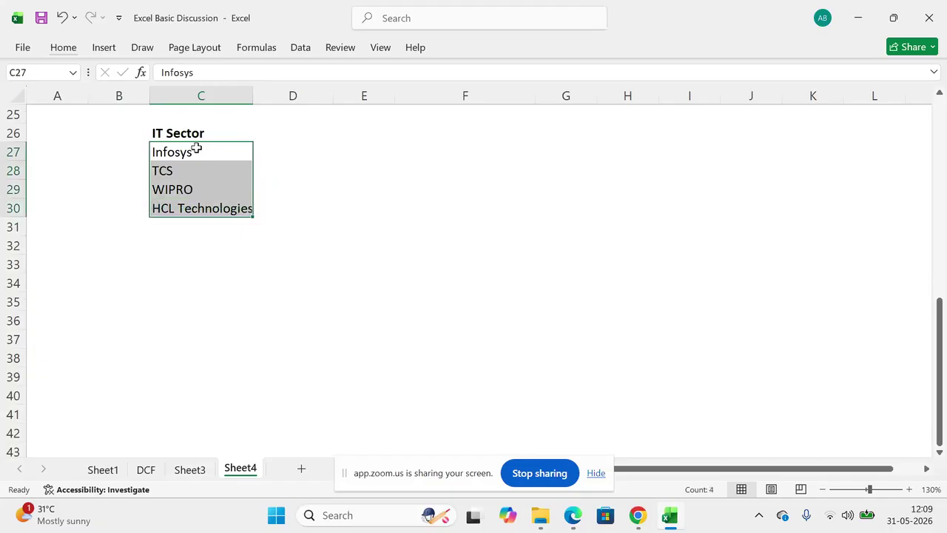
key("Up")
key("Right")
type("EV/ Revenue Companies")
key("Return")
key("Up")
key("alt")
key("h")
key("o")
key("i")
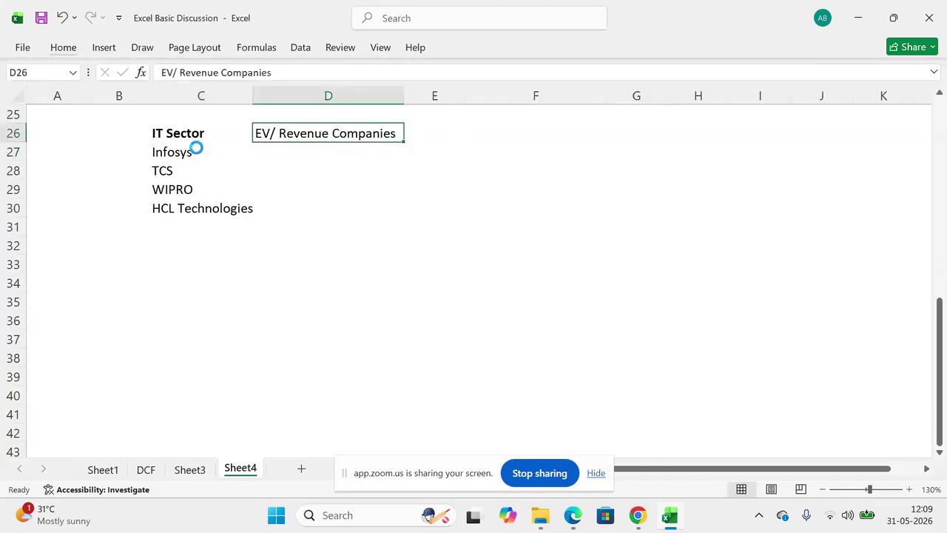
Step: Make the header in D26 bold and enter the EV/Revenue multiples 2.7, 3.2, 2 and 2.5 in cells D27 to D30
key("ctrl+b")
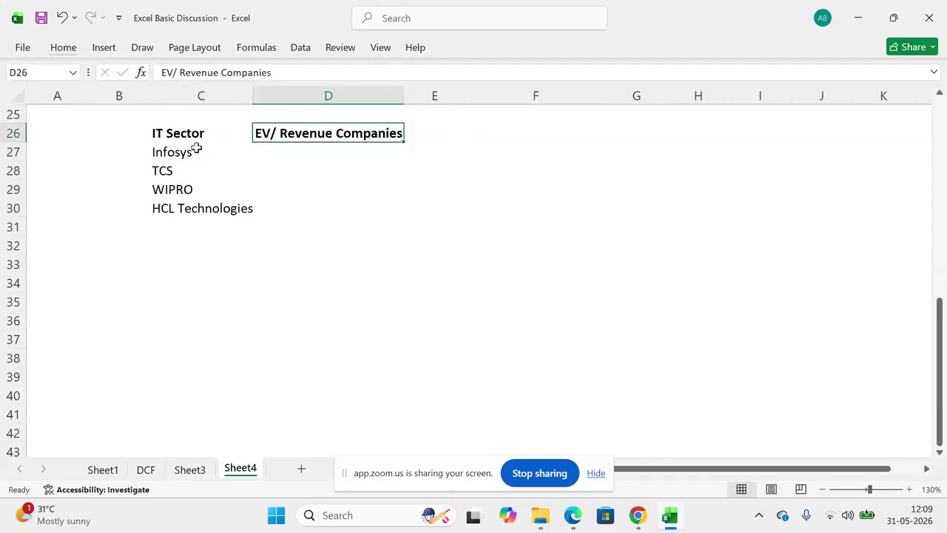
left_click(196, 149)
key("Right")
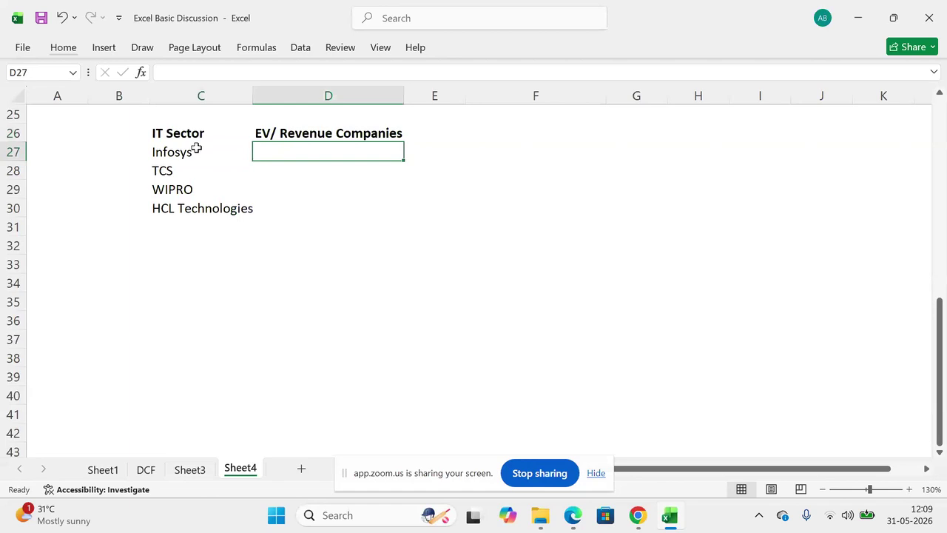
type("2.7X")
key("BackSpace")
key("Return")
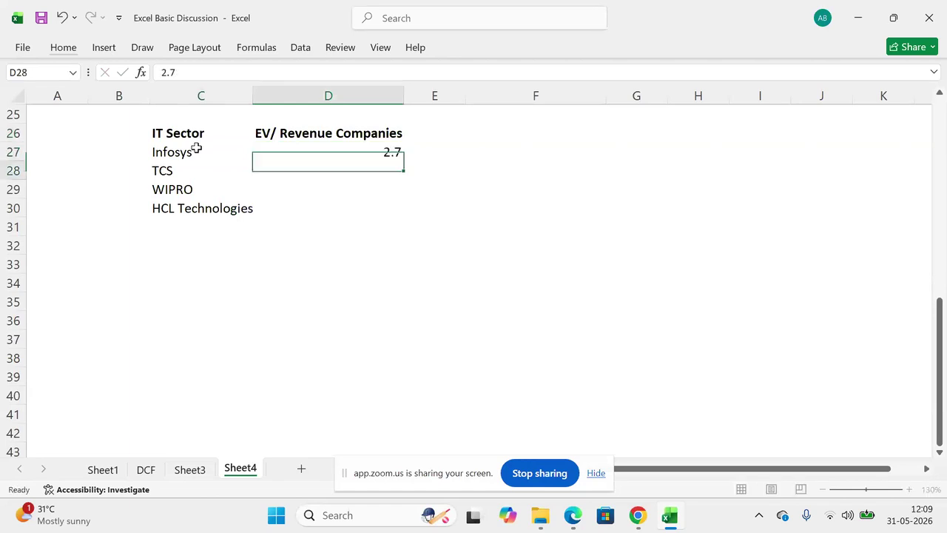
type("3.")
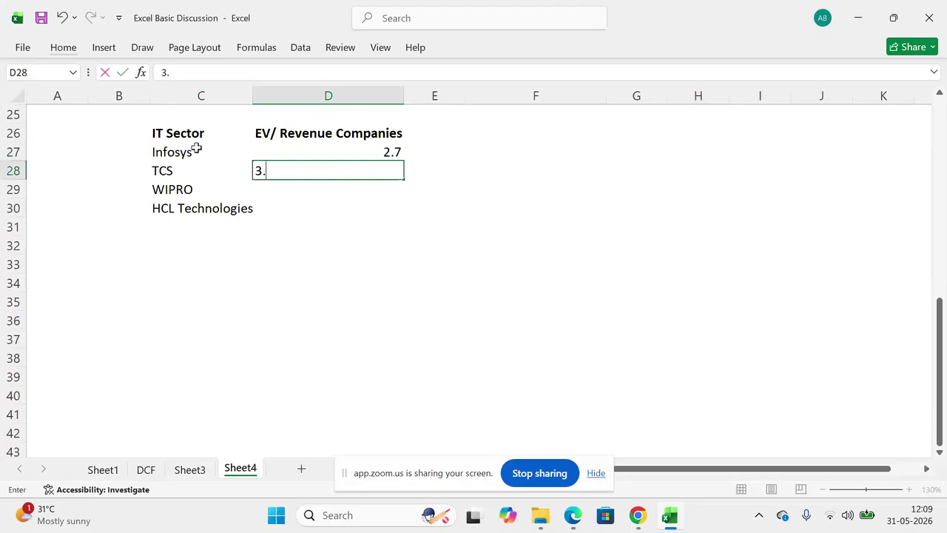
type("2")
key("Return")
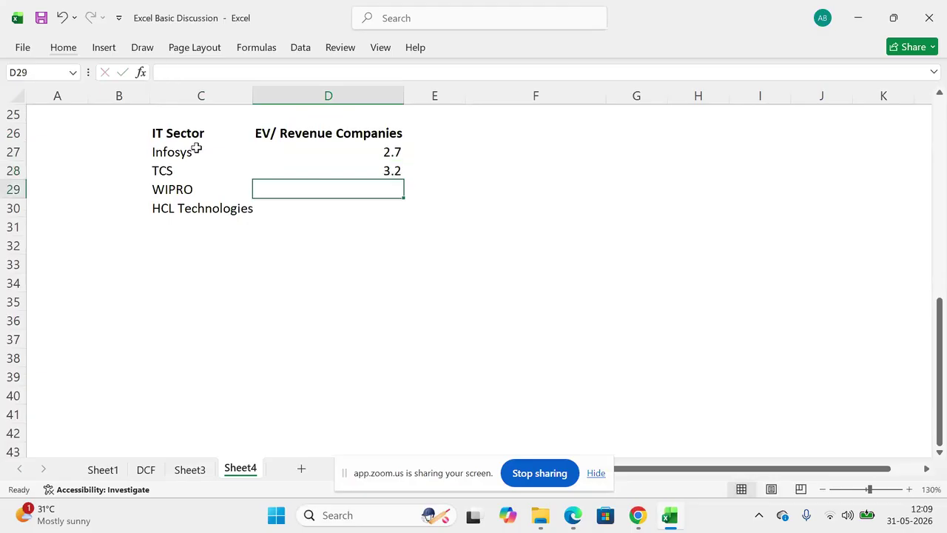
type("2")
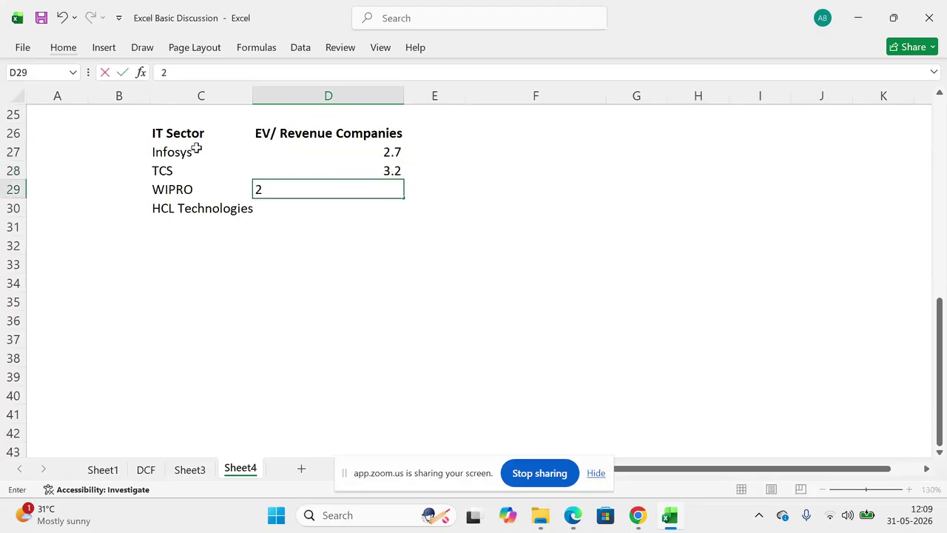
key("Return")
type("2.5")
key("Return")
key("Up")
key("Down")
key("Down")
key("Left")
key("Right")
key("Right")
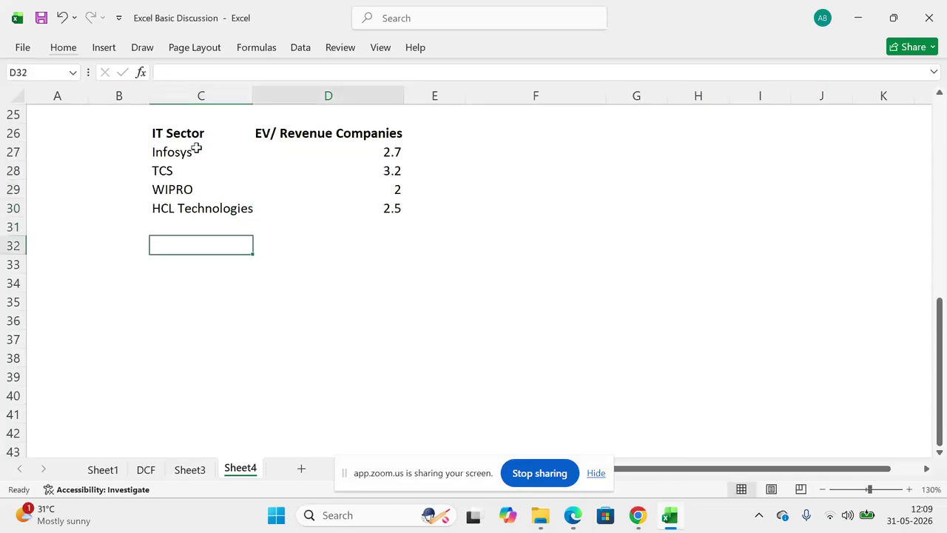
key("Up")
key("Left")
key("Up")
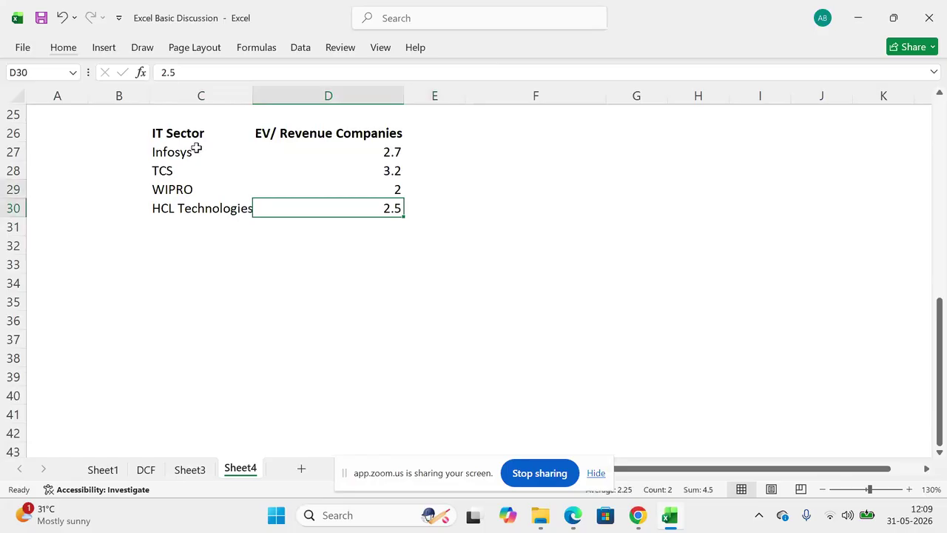
key("shift+Up")
key("shift+Up")
key("shift+Up")
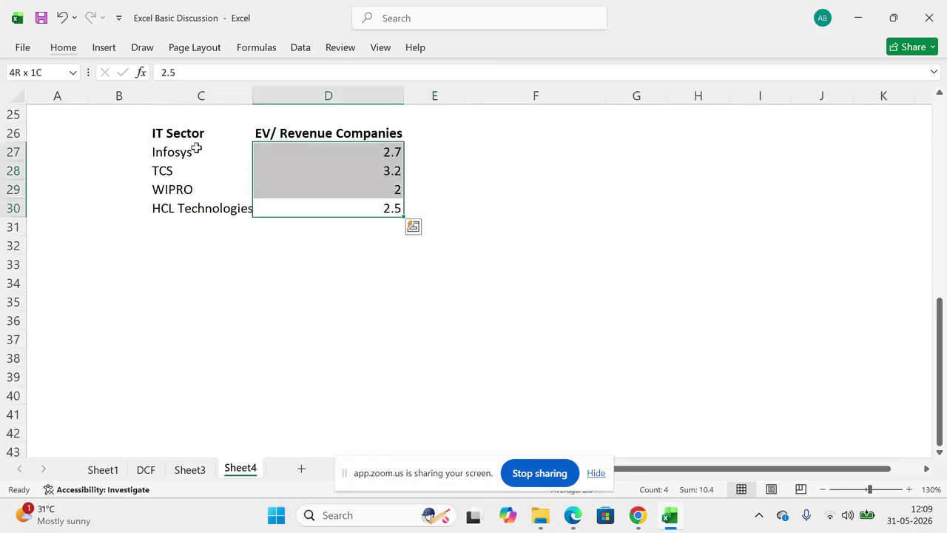
Step: Widen column C slightly so the longest company name fits within it
left_click_drag(253, 99, 266, 100)
left_click(198, 280)
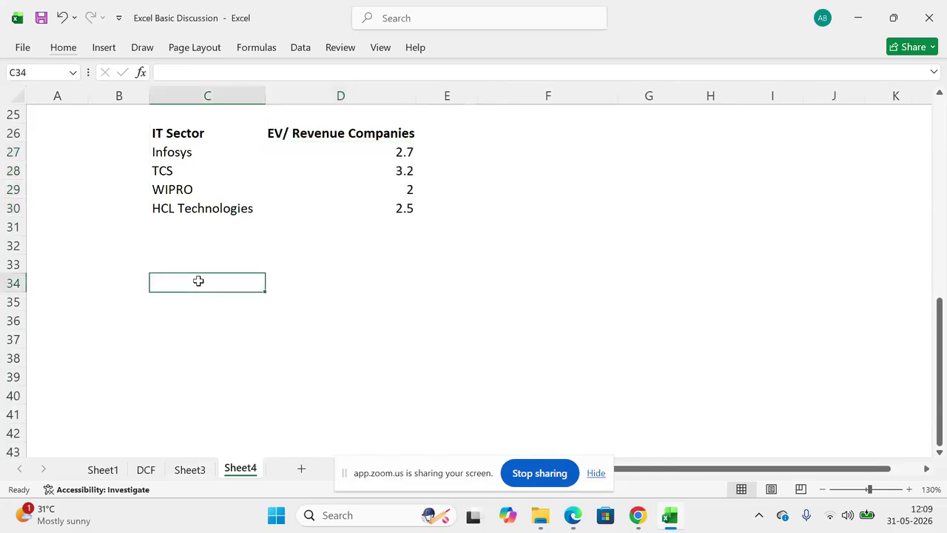
left_click_drag(185, 153, 179, 207)
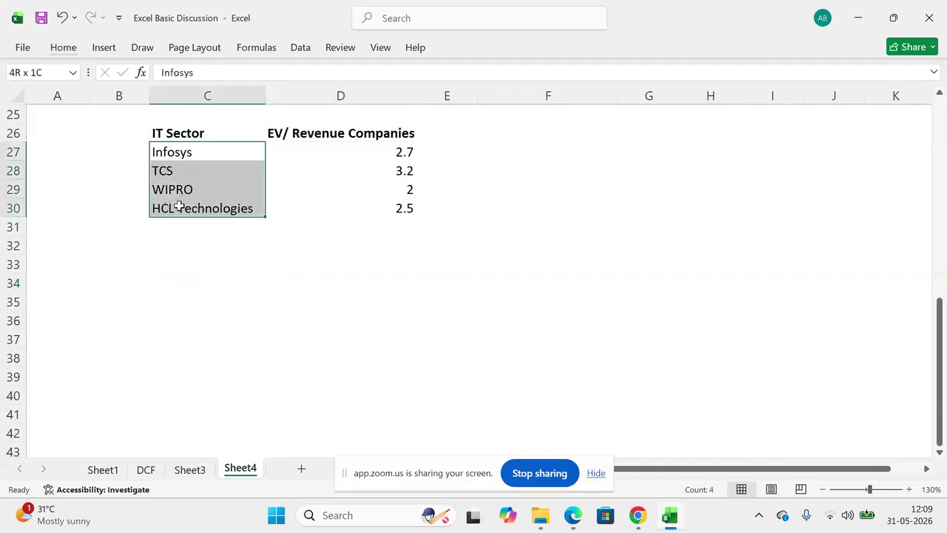
left_click(352, 147)
left_click_drag(352, 146, 347, 207)
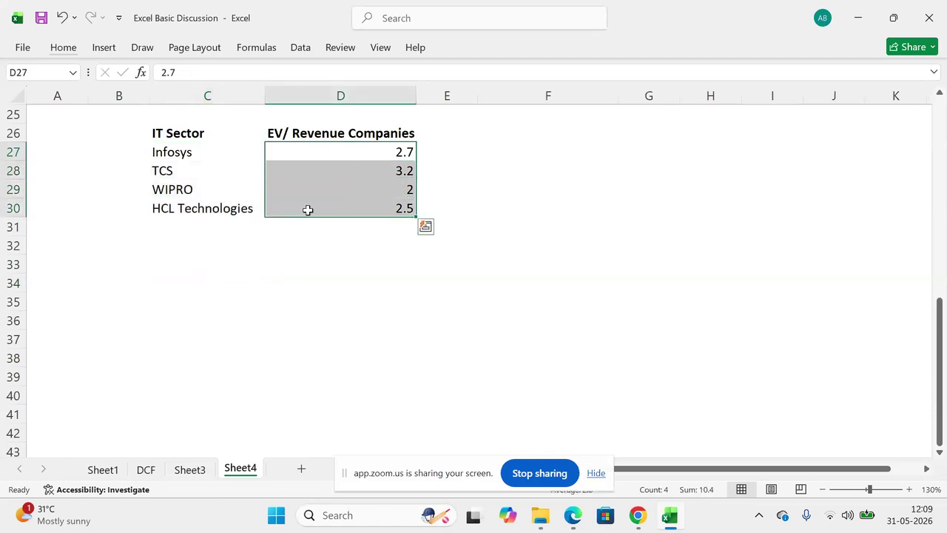
left_click_drag(185, 152, 292, 209)
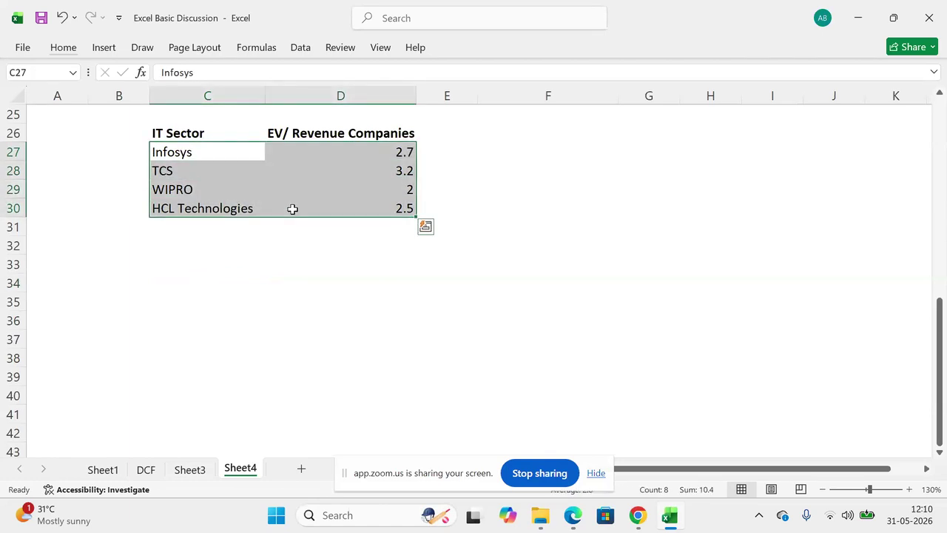
left_click(319, 163)
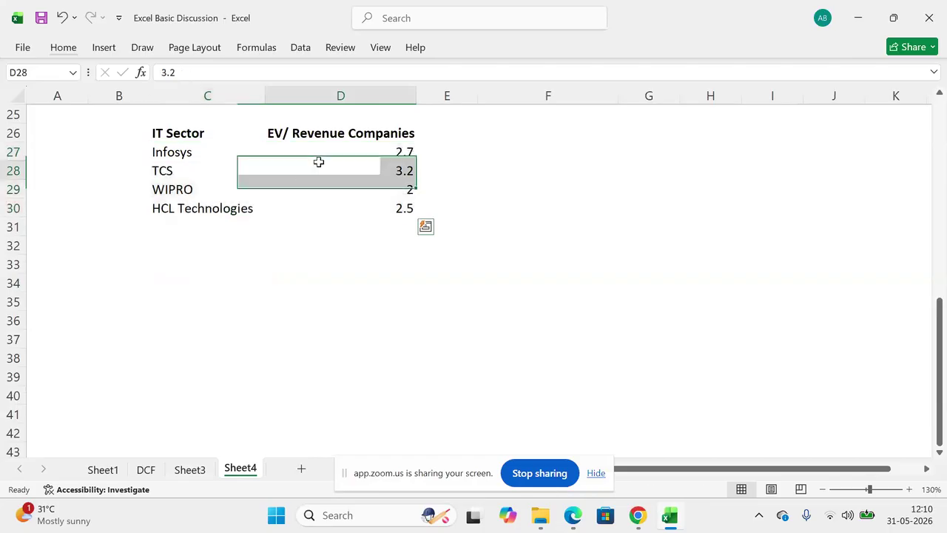
left_click_drag(300, 150, 298, 205)
Step: Enter the labels "Average" in cell C32 and "Median" in cell C33 below the company list
left_click(198, 258)
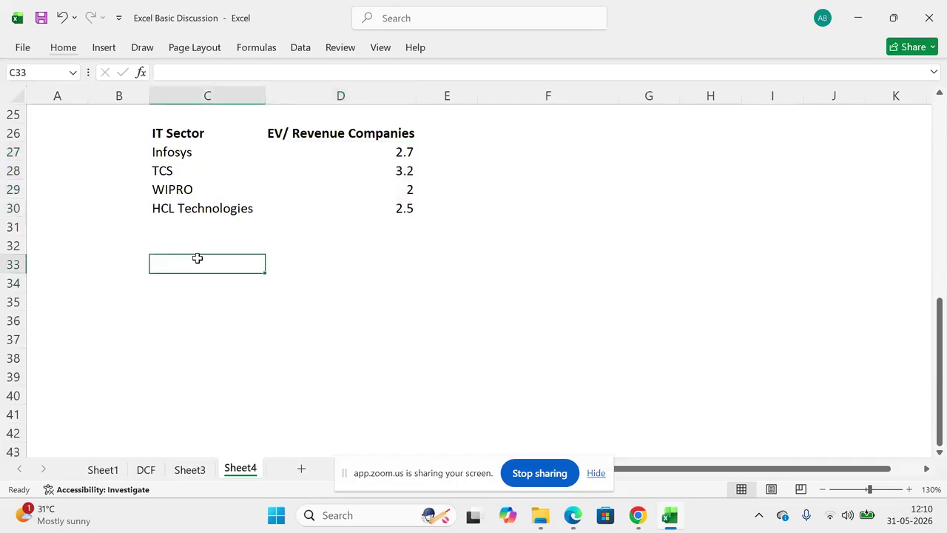
key("Up")
type("Average")
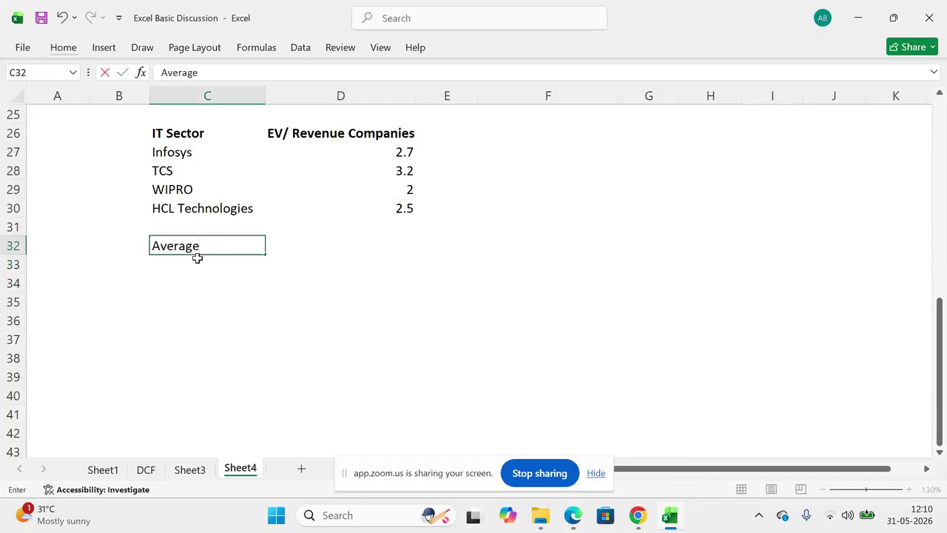
key("Return")
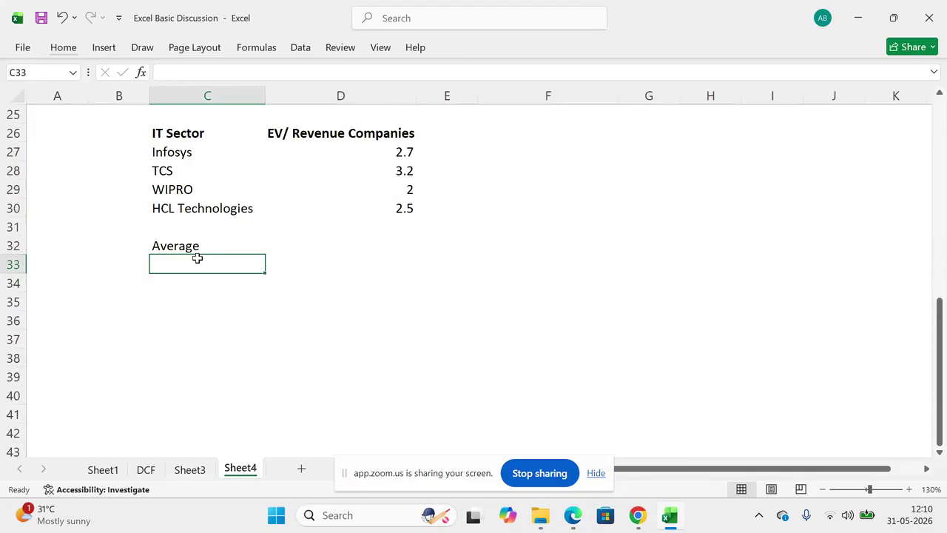
type("M")
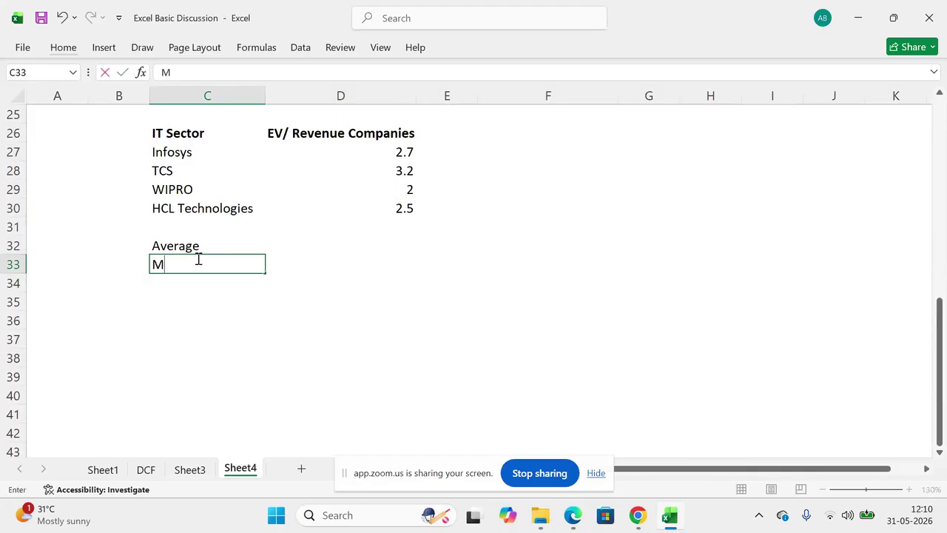
type("edian")
key("Return")
Step: Calculate the average of the four EV/Revenue multiples in cell D32 with =AVERAGE(D27:D30)
key("Up")
key("Up")
key("Right")
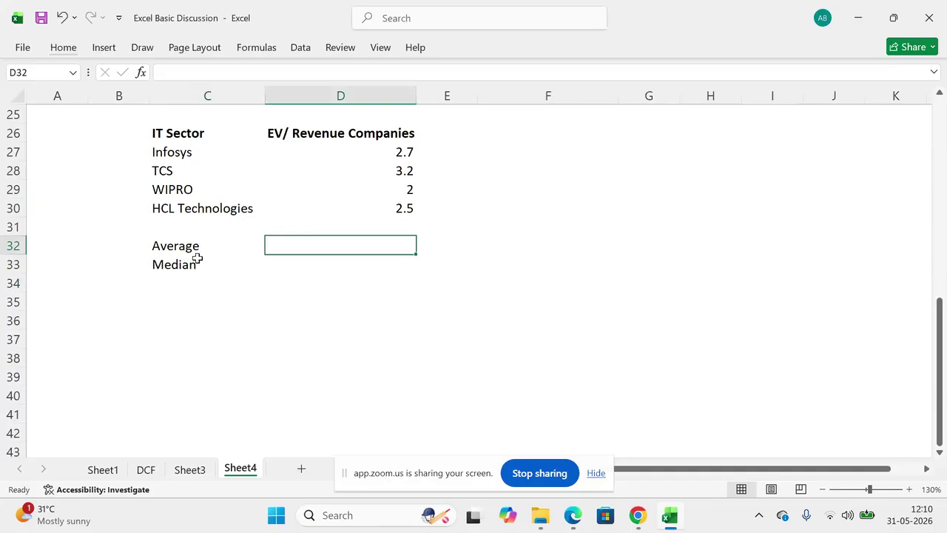
type("=")
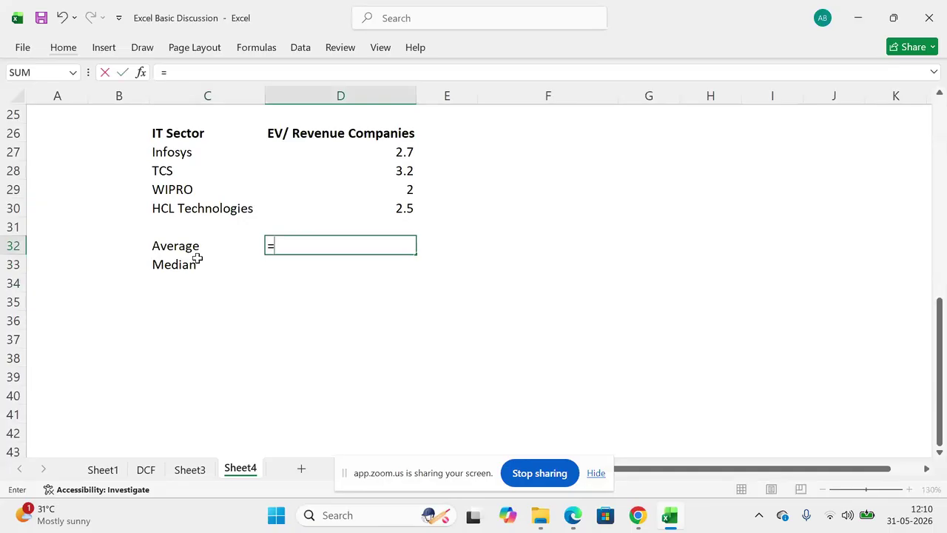
type("aver")
key("Tab")
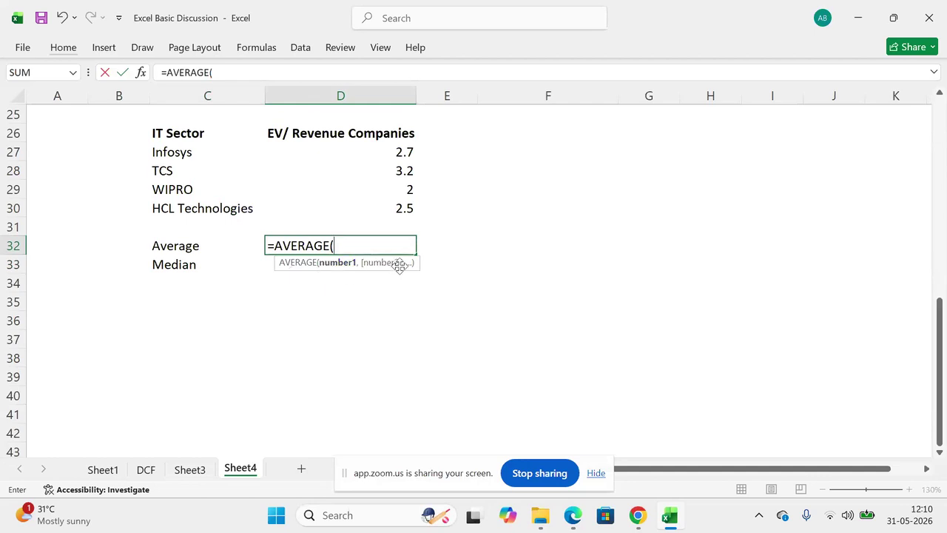
left_click_drag(377, 152, 370, 205)
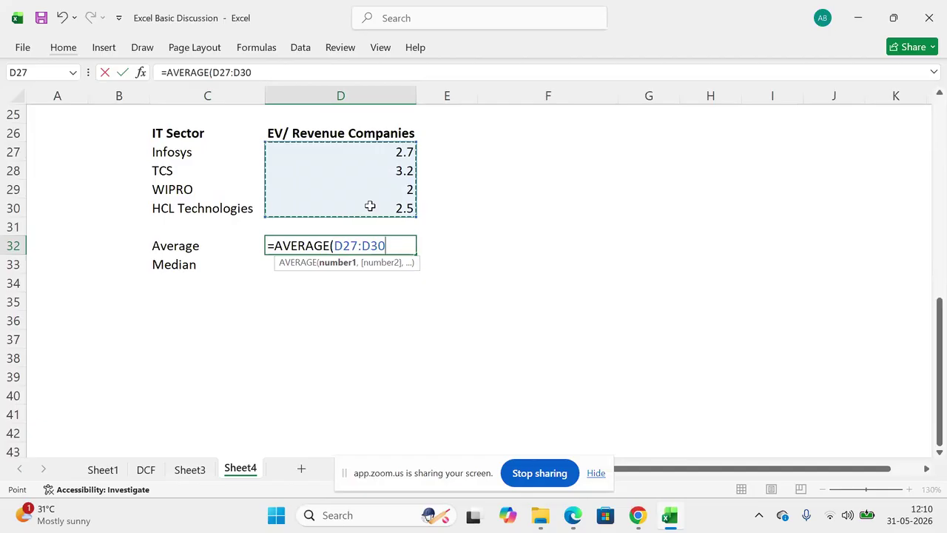
key("Return")
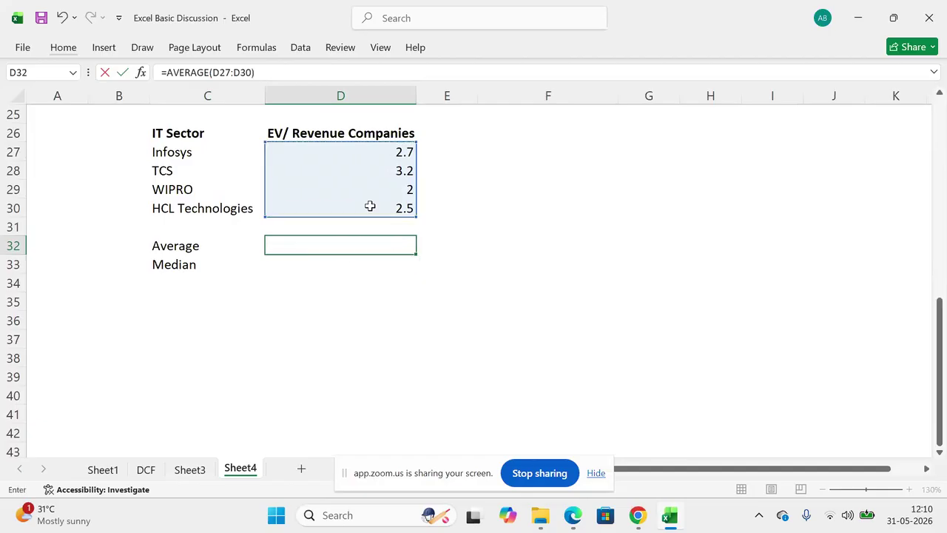
key("Up")
key("XF86AudioRaiseVolume")
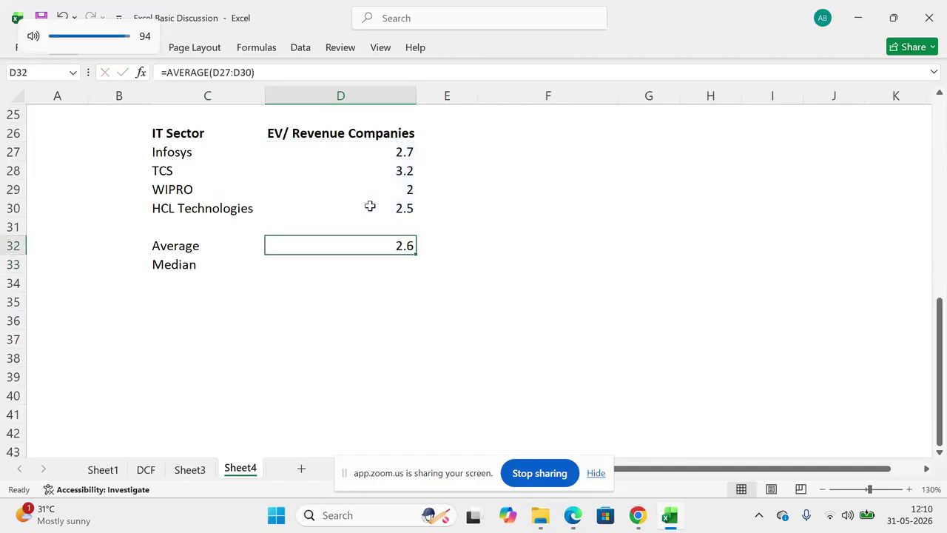
left_click_drag(383, 151, 361, 213)
left_click(358, 243)
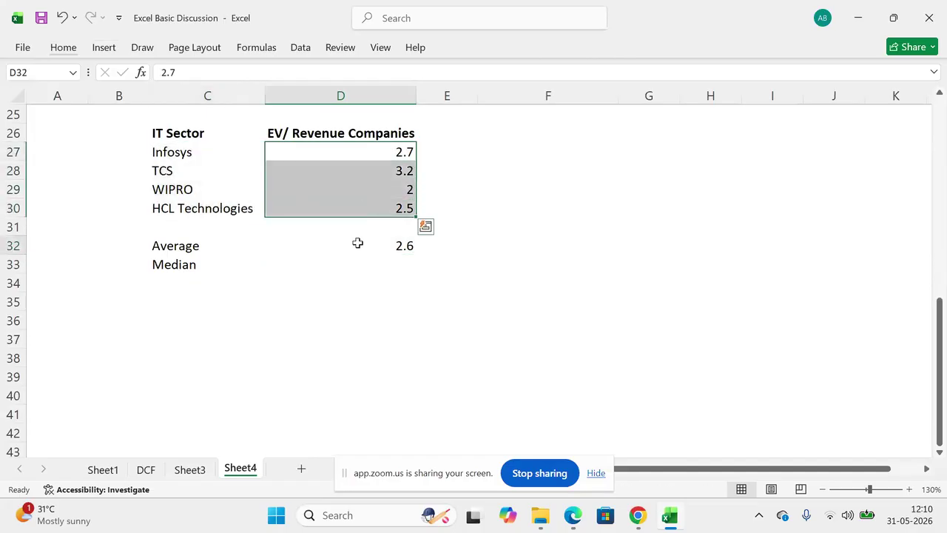
Step: Calculate the median of the four EV/Revenue multiples in cell D33 with =MEDIAN(D27:D30)
key("Down")
key("Left")
key("Right")
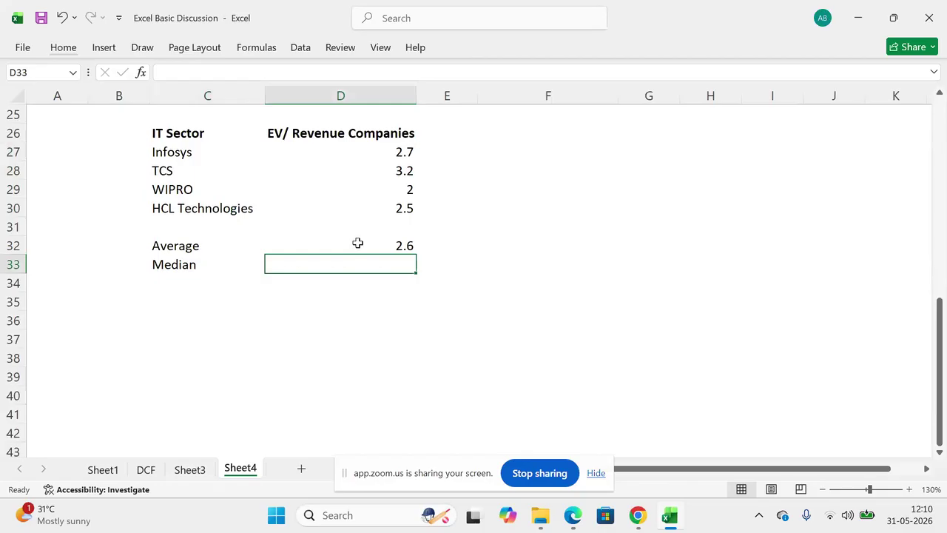
type("=median")
key("Tab")
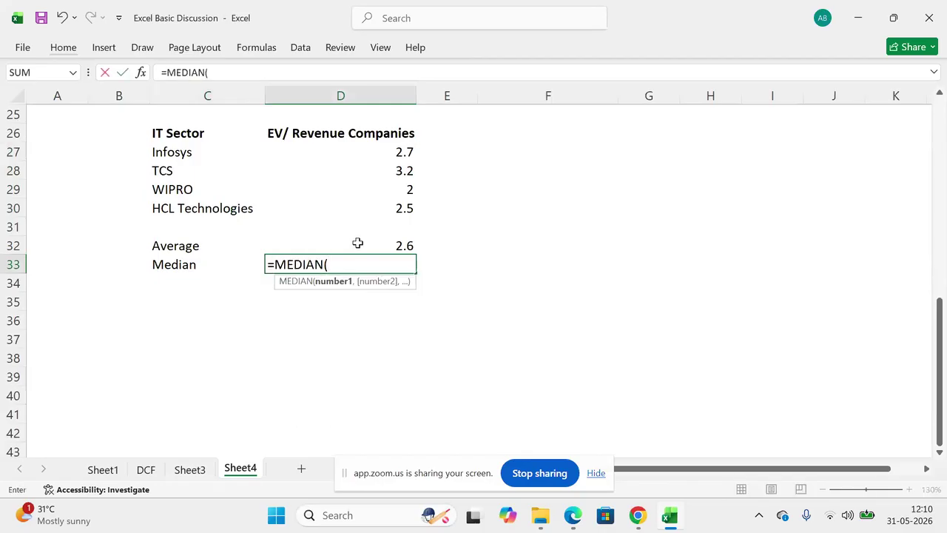
key("Up")
key("Up")
key("Up")
key("shift+Up")
key("shift+Up")
key("shift+Up")
type(")")
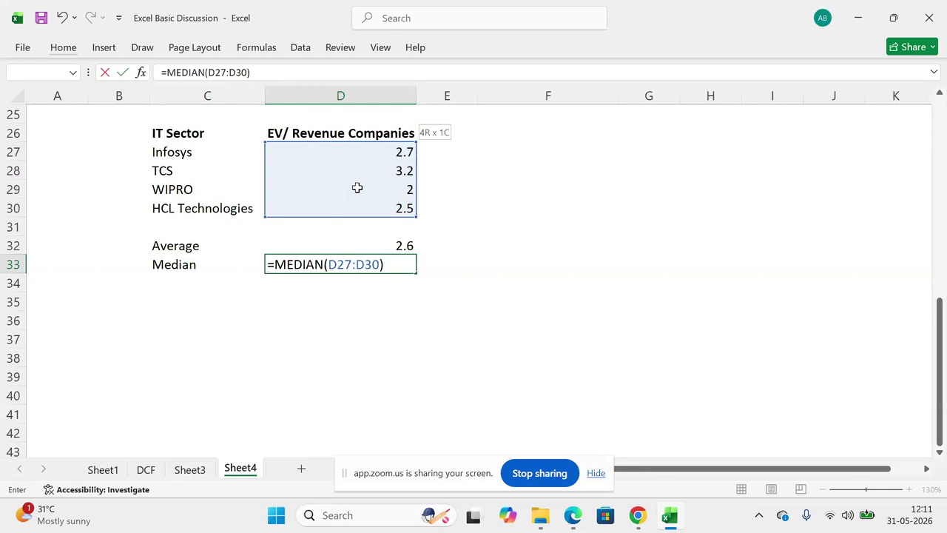
key("Return")
key("Up")
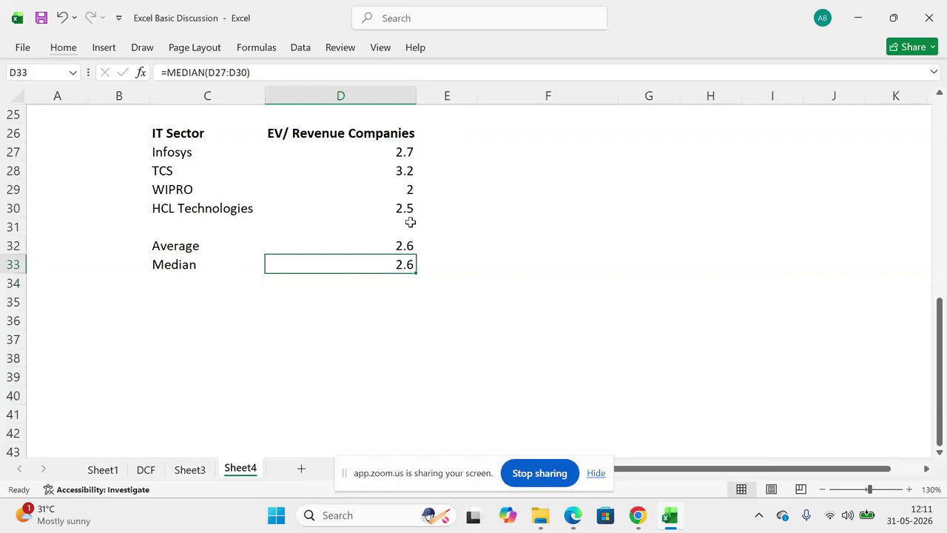
Step: Select the two middle multiples, in D27 and D30, together to examine their average
left_click(387, 208)
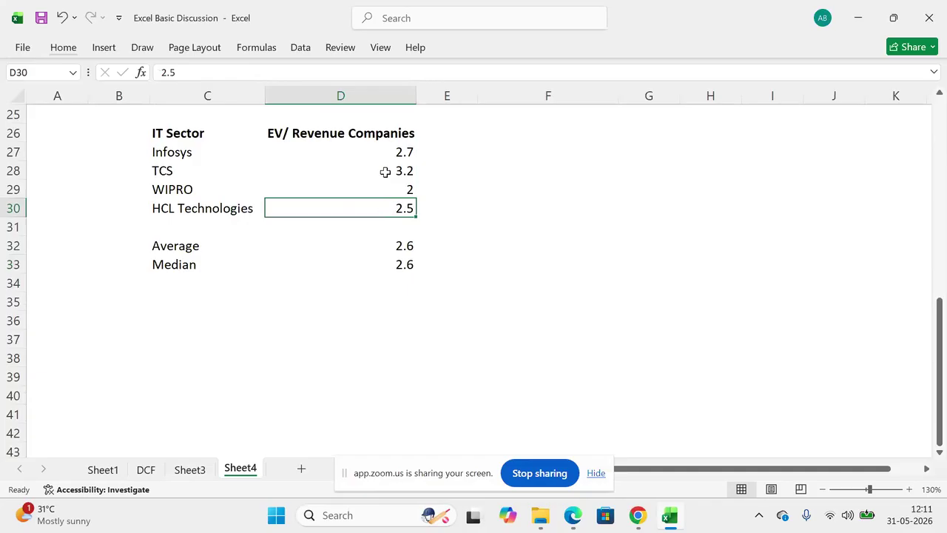
left_click(384, 163, "ctrl")
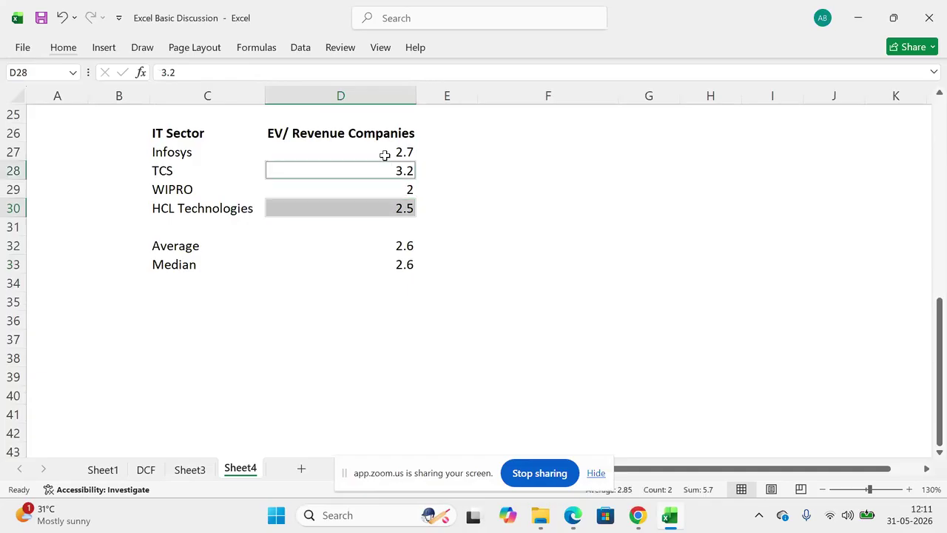
left_click(383, 154)
left_click(379, 207, "ctrl")
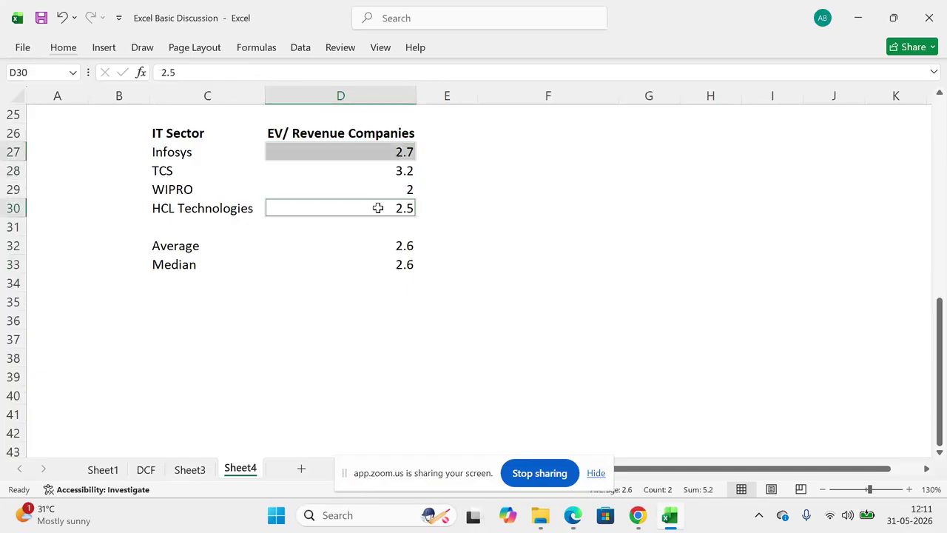
Step: Number the multiples in ascending order beside them, entering 3, 4, 1 and 2 in cells E27 to E30
left_click(387, 190)
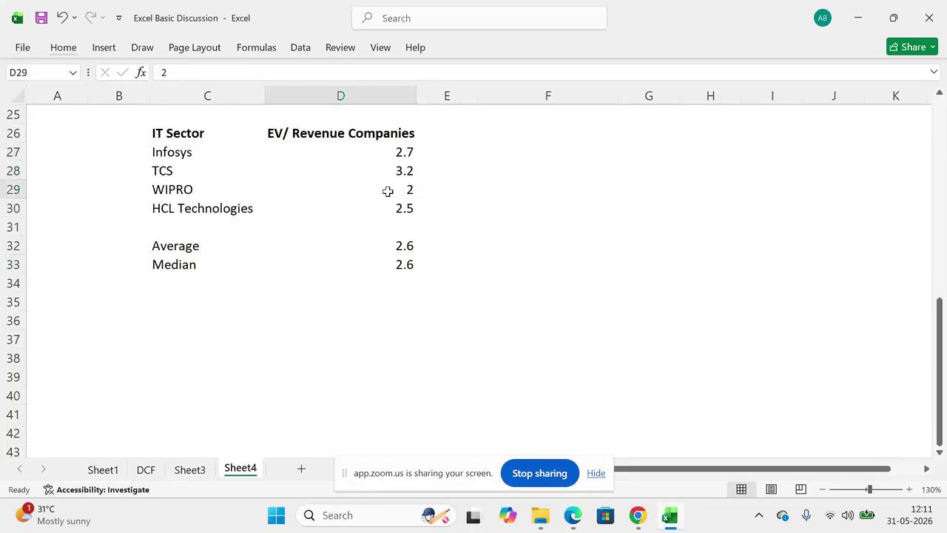
left_click(450, 189)
type("1")
key("Return")
key("Up")
key("Up")
key("Down")
key("Down")
type("2")
key("Return")
key("Up")
key("Up")
key("Up")
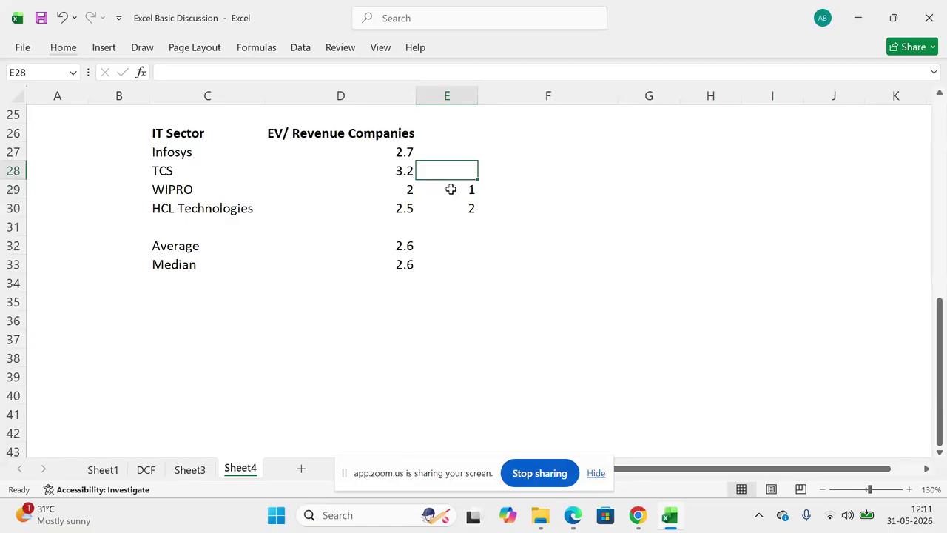
key("Up")
type("3")
key("Return")
type("4")
key("Return")
key("Up")
left_click_drag(383, 265, 194, 264)
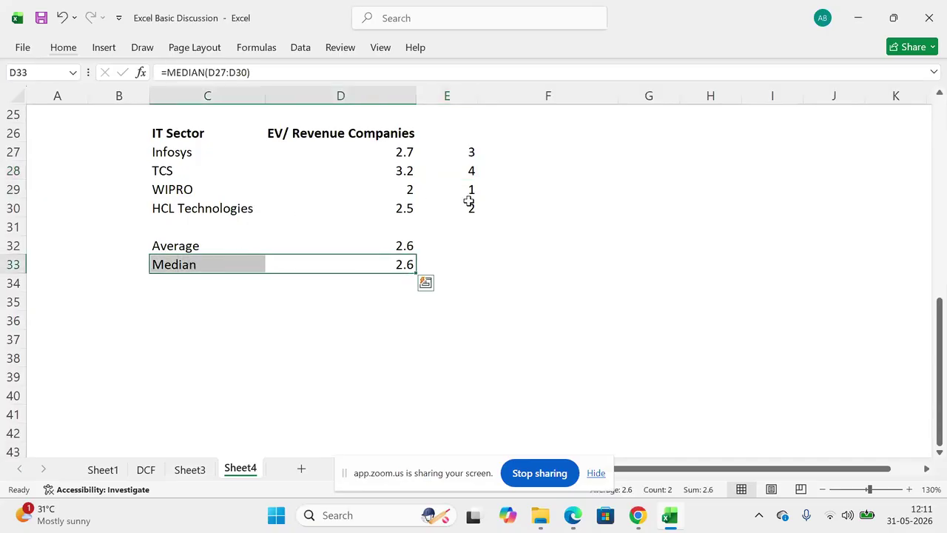
Step: Select the four EV/Revenue multiples in D27 to D30 to review them against their ranks
left_click(402, 210)
left_click(389, 150)
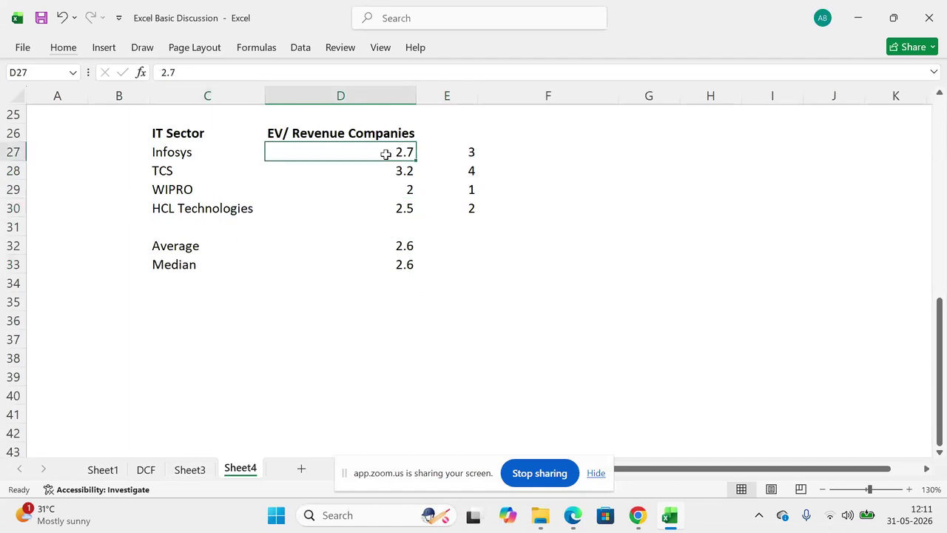
left_click_drag(385, 154, 365, 208)
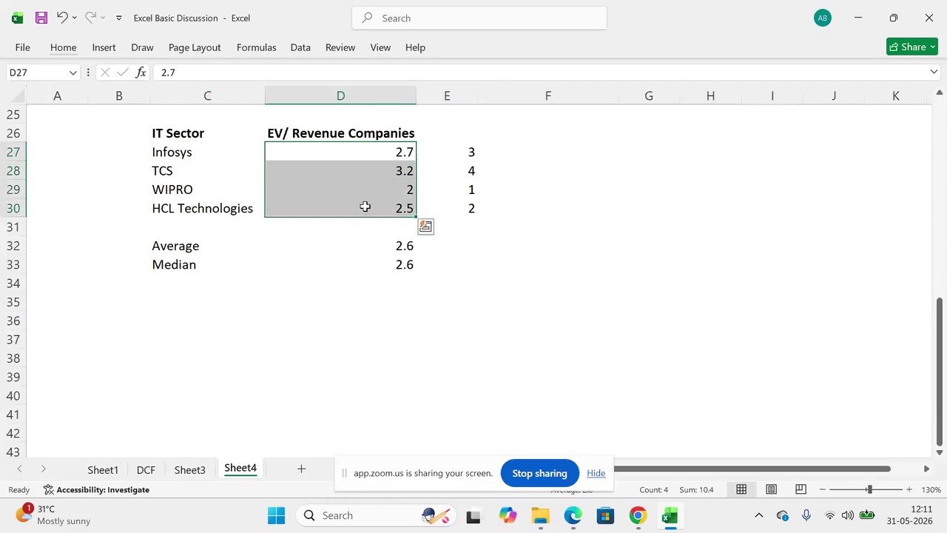
Step: Insert a new row below HCL Technologies and enter XYZ Limited as the company name in C31
left_click(194, 213)
left_click(194, 220)
key("alt+h")
key("i")
key("r")
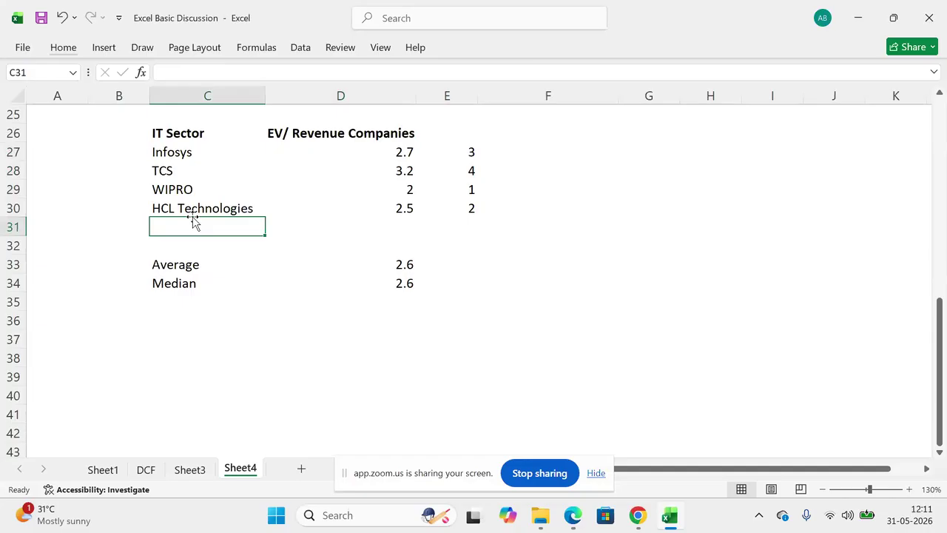
type("XYZ Limited")
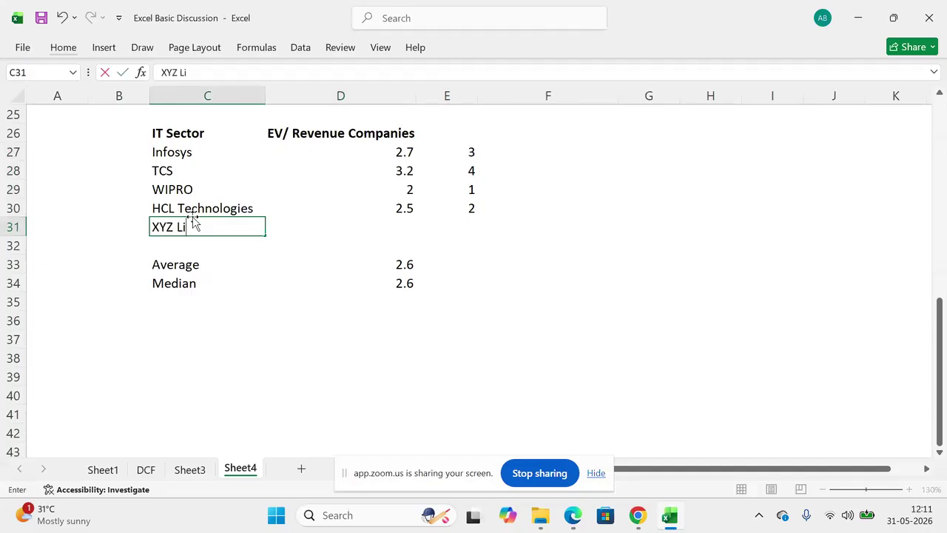
key("Return")
Step: Enter an EV/Revenue multiple of 4 in D31 and rank 5 in E31 for XYZ Limited
key("Up")
key("Up")
key("Right")
key("Right")
key("Down")
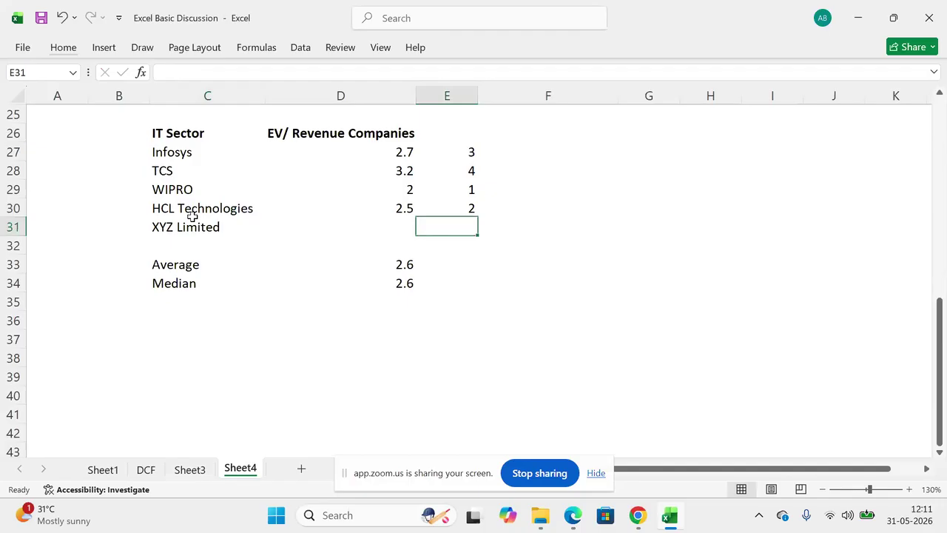
key("Left")
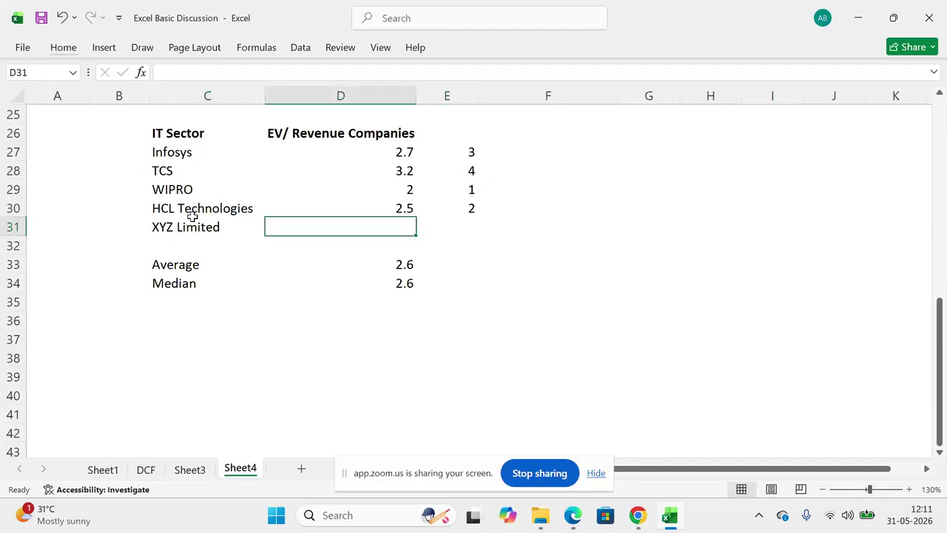
type("4")
key("ctrl+Return")
key("Right")
type("5")
key("Return")
Step: Inspect the range of the average formula in D33 and clear the median formula in D34
key("Left")
key("Down")
key("F2")
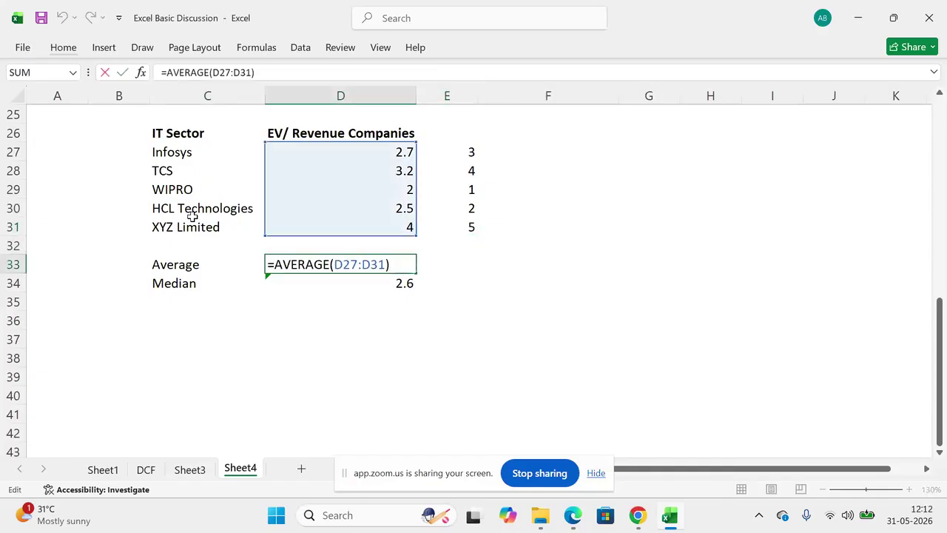
key("Escape")
key("Down")
key("Delete")
Step: Examine the five multiples in D27 to D31 and the middle-ranked Infosys multiple with its rank in D27:E27
key("Up")
key("Up")
key("Up")
key("shift+Up")
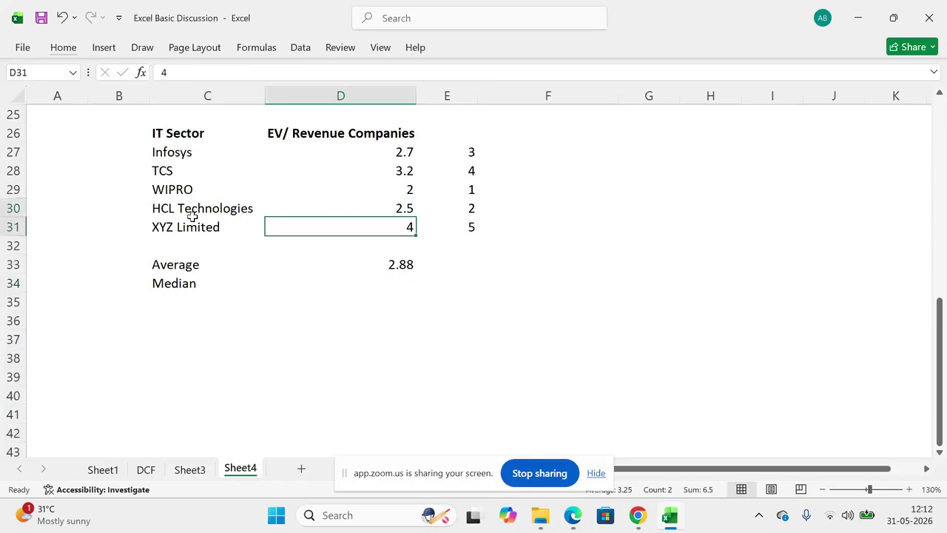
key("shift+Up")
key("shift+Up")
key("shift+Up")
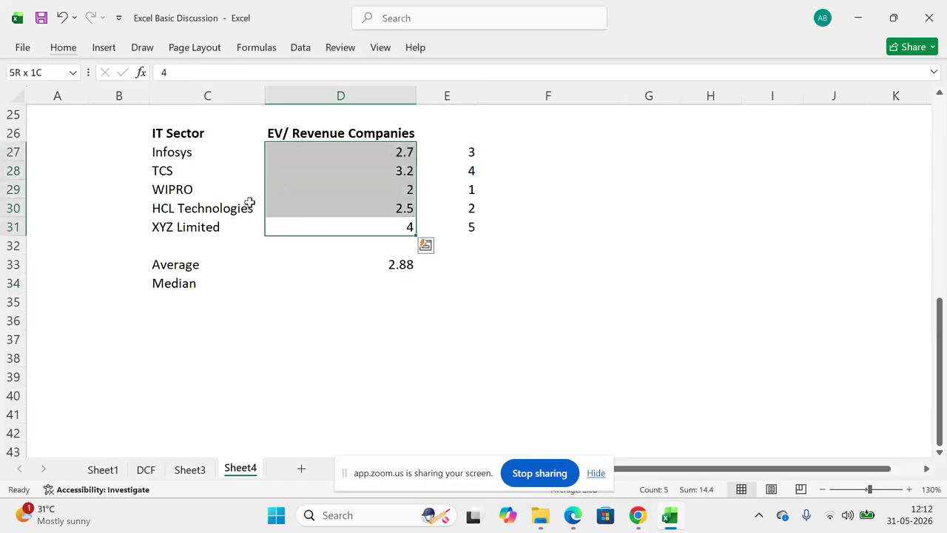
left_click(467, 152)
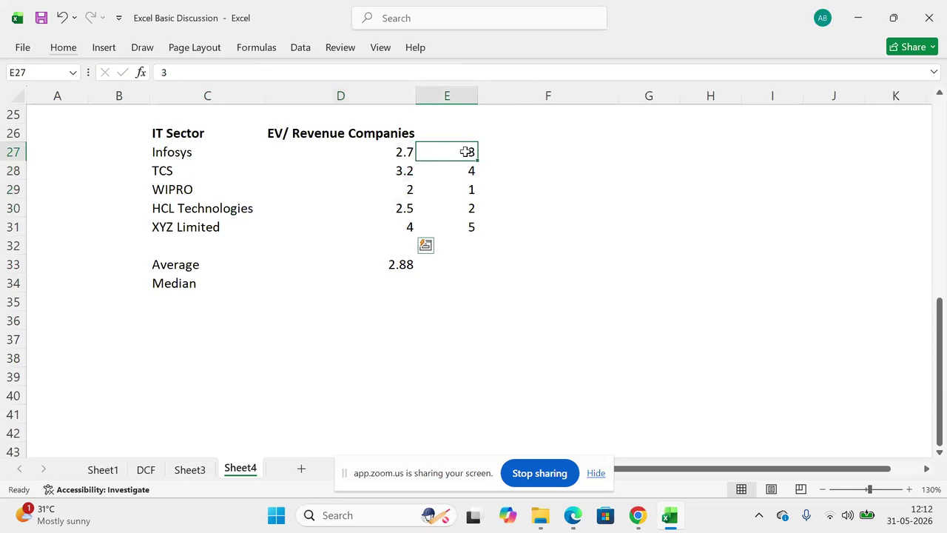
left_click(379, 153)
left_click_drag(415, 153, 459, 152)
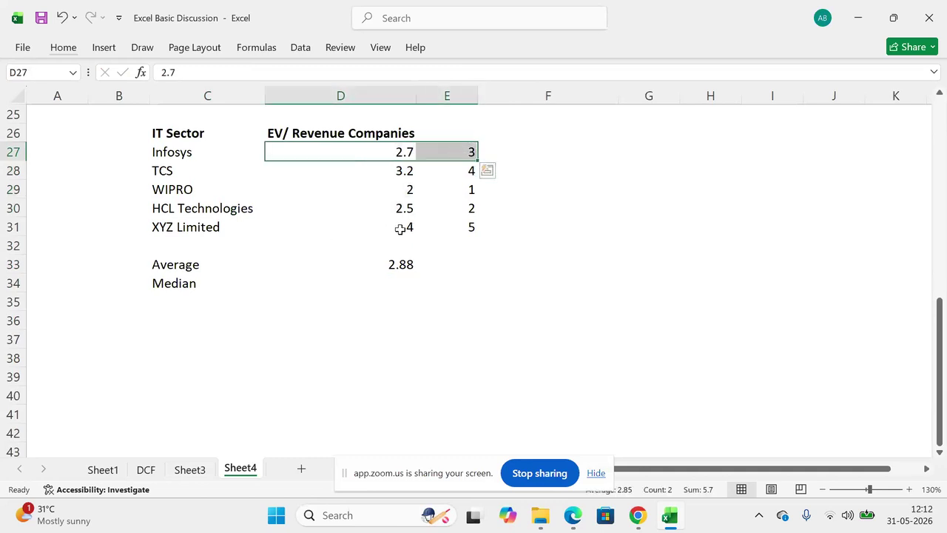
Step: Undo the addition of the XYZ Limited row and select the middle multiples in D30 and D27 together
left_click_drag(286, 234, 477, 230)
key("ctrl+z")
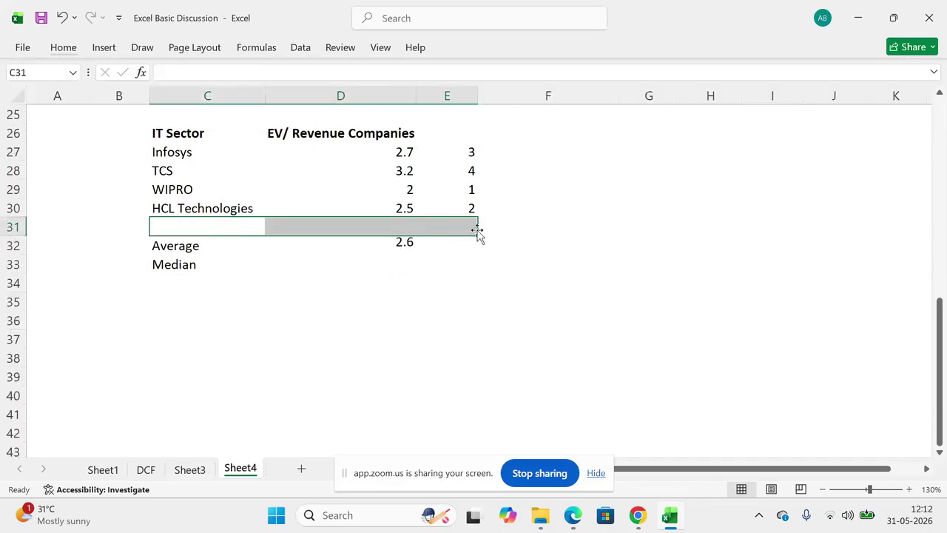
left_click(388, 208)
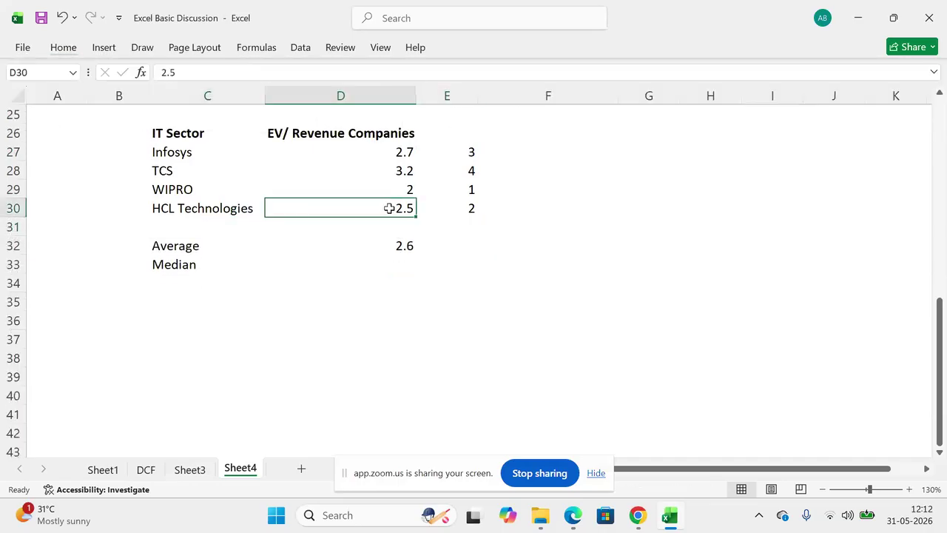
left_click(390, 150, "ctrl")
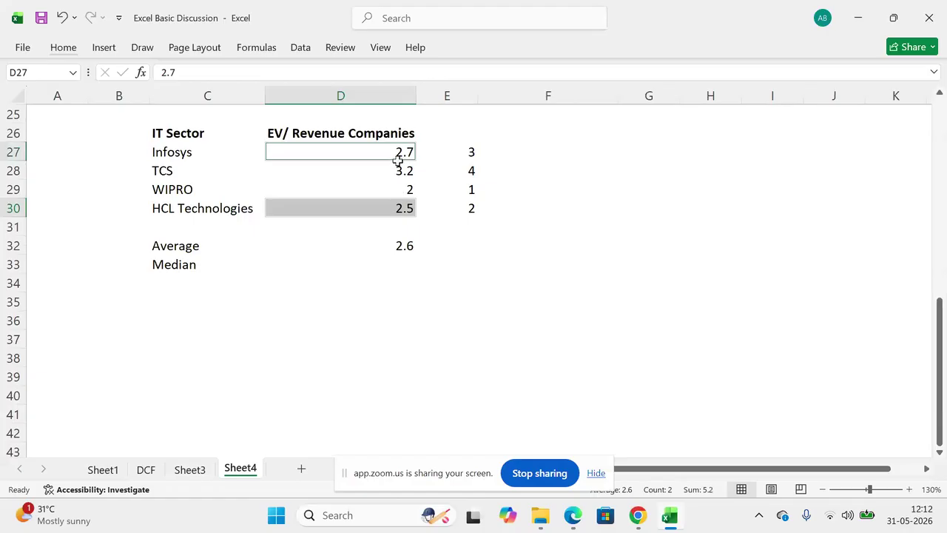
Step: Calculate the median of the four multiples again in cell D33 with =MEDIAN(D27:D30)
left_click(360, 264)
type("=")
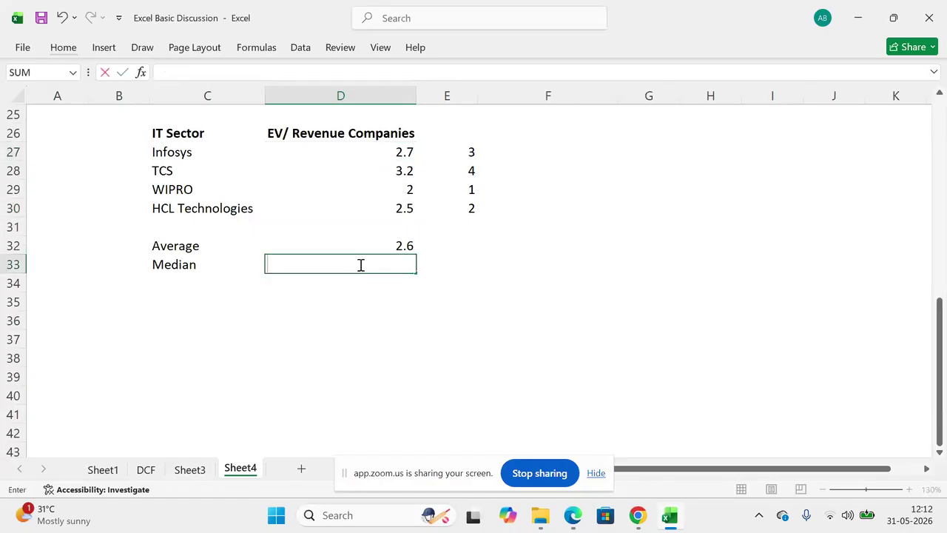
type("median(")
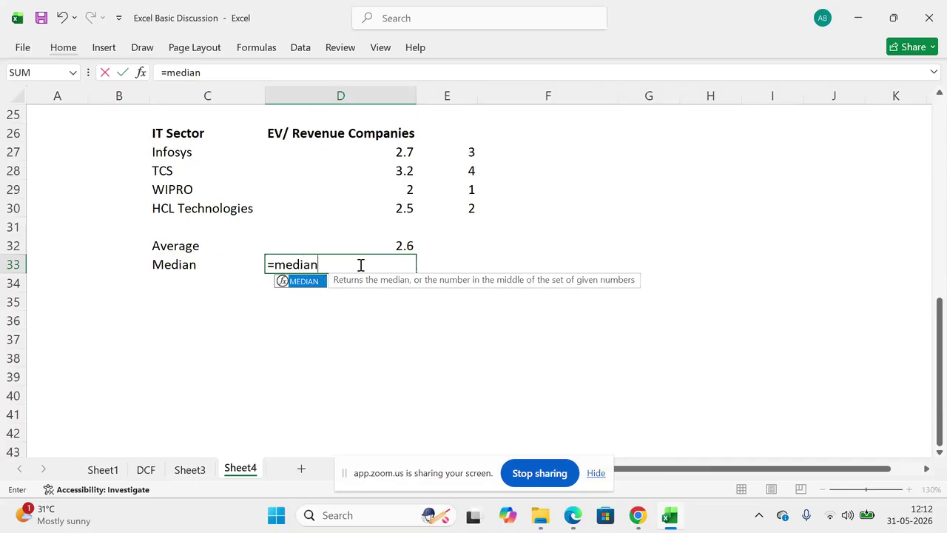
key("Up")
key("Up")
key("Up")
key("shift+Up")
key("shift+Up")
key("shift+Up")
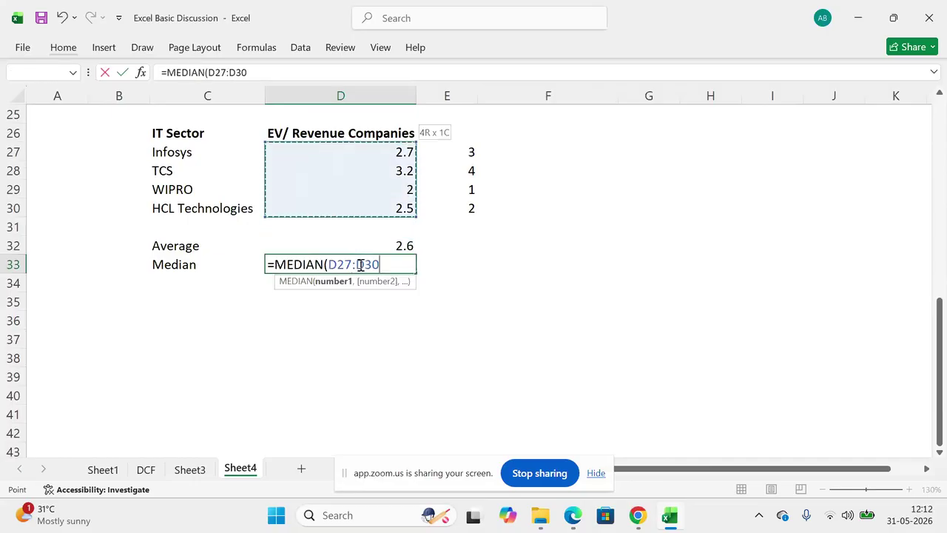
type(")")
key("ctrl+Return")
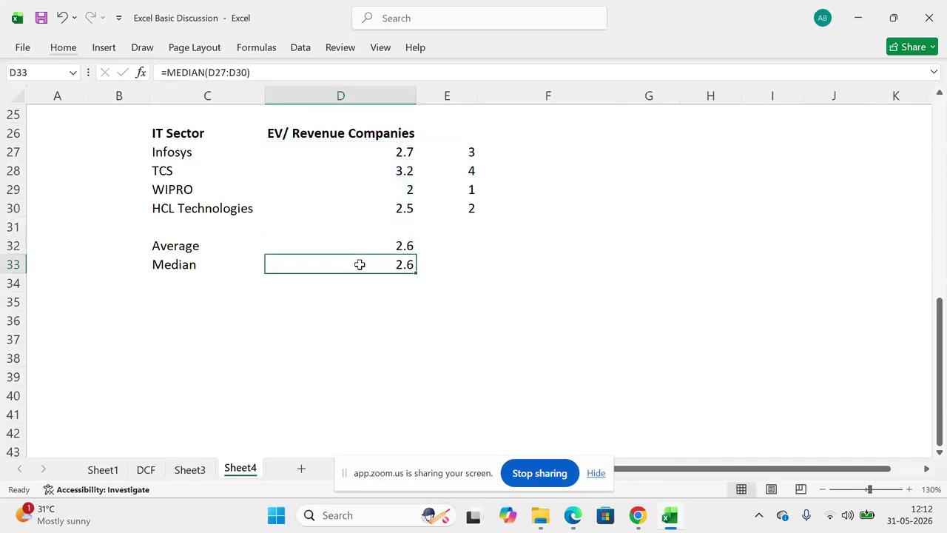
Step: Examine the two middle multiples in D30 and D27, and compare the average and median rows in C32:D33
left_click(403, 210)
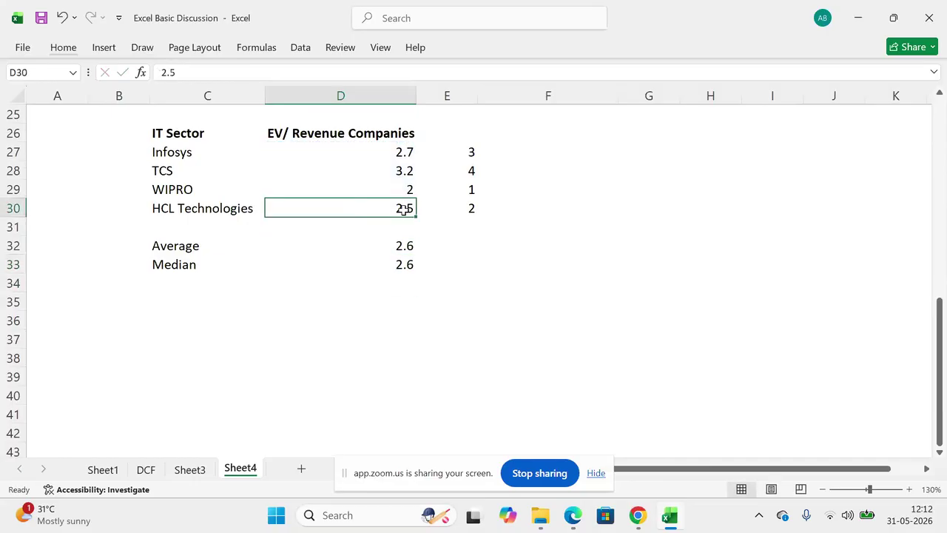
left_click(381, 151, "ctrl")
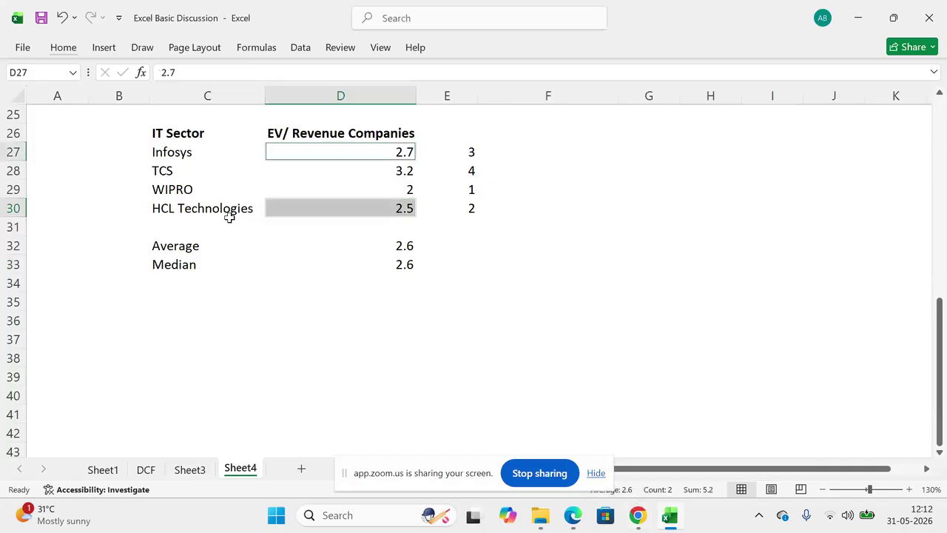
left_click(184, 238)
key("shift+Down")
key("shift+Right")
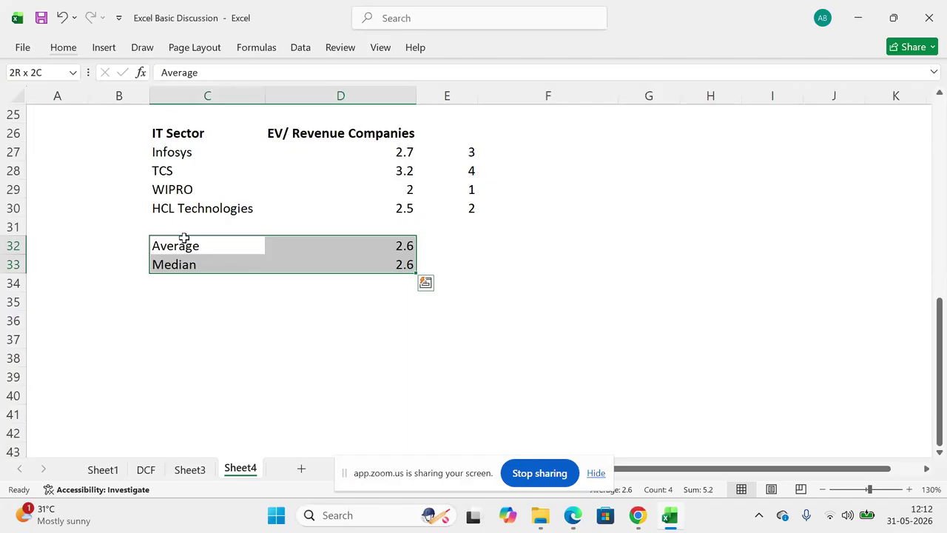
Step: Add the label Mode in cell C34 below the Median label
double_click(175, 286)
type("Mode")
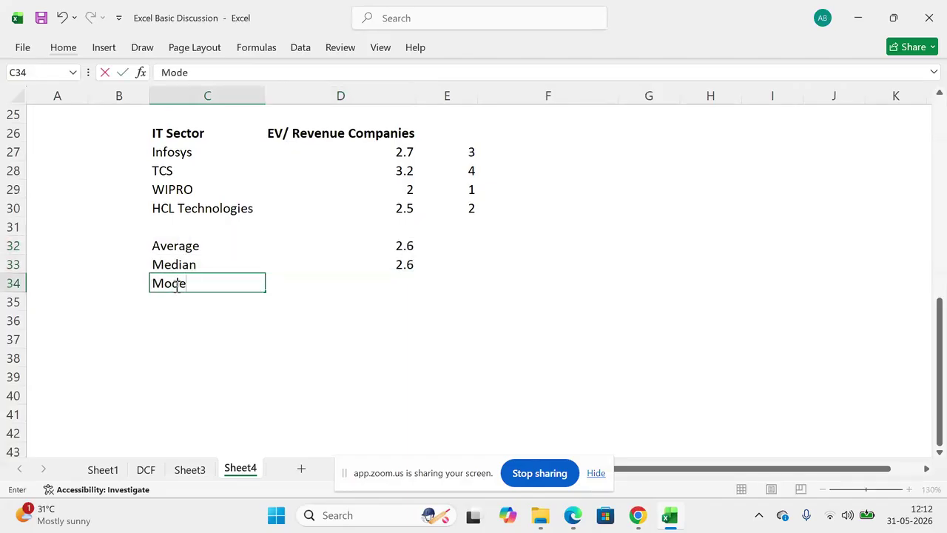
key("Return")
Step: Insert seven blank rows starting at row 31, between HCL Technologies and the summary statistics
key("Up")
key("Up")
key("Up")
key("Up")
key("Up")
key("shift+Down")
key("shift+Down")
key("shift+Down")
key("shift+Down")
key("shift+Down")
key("Down")
key("shift+Down")
key("shift+Down")
key("shift+Down")
key("shift+Down")
key("shift+Down")
key("shift+Down")
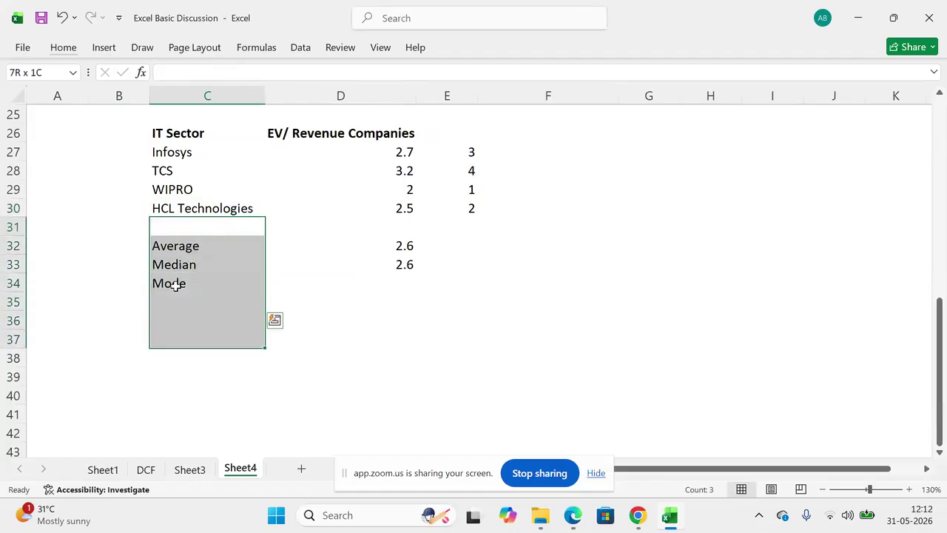
key("i")
key("r")
key("Up")
key("Down")
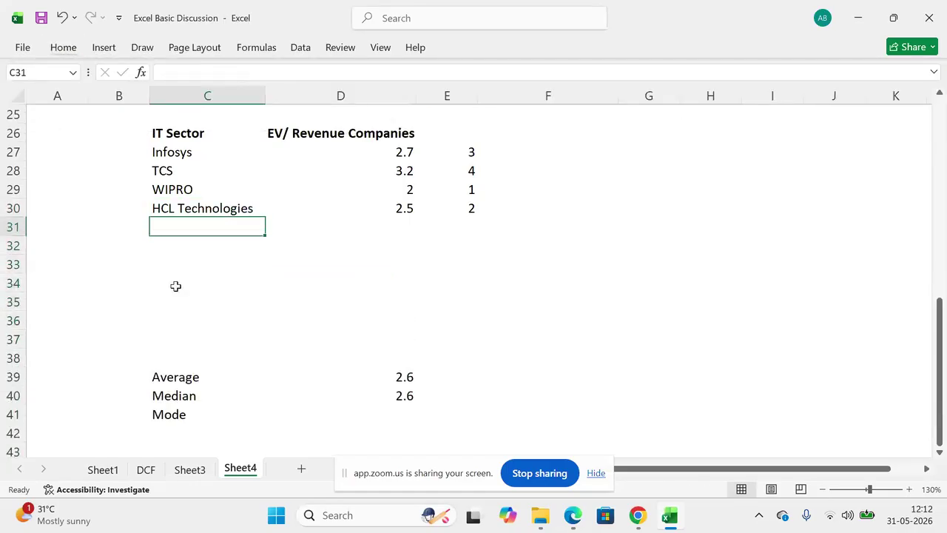
Step: Enter Company 5 in C31 and copy it down to cells C32 to C34
type("Compan")
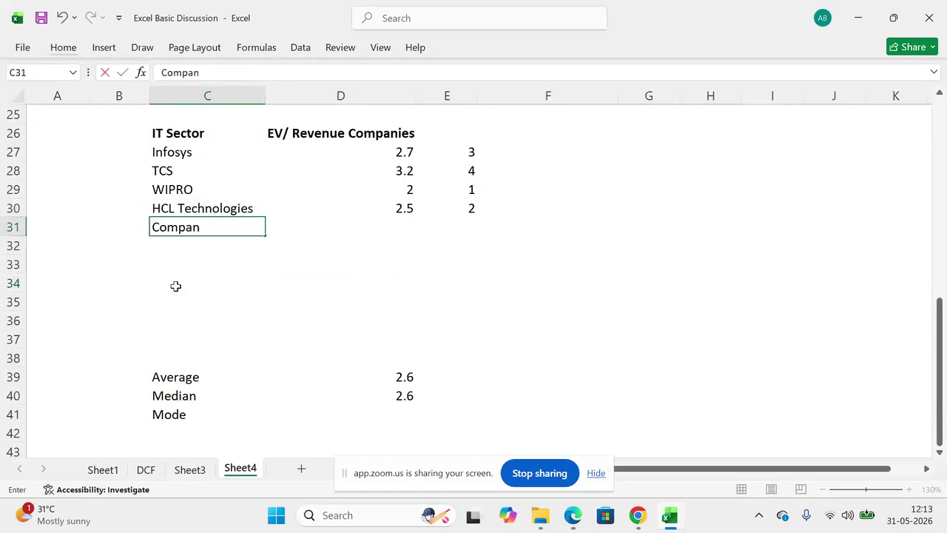
type("y 5")
key("Return")
key("Up")
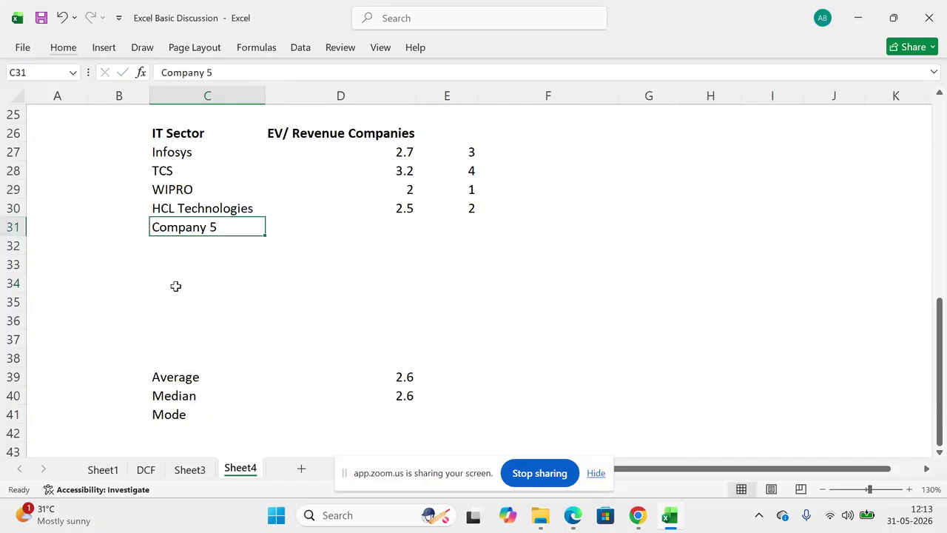
key("ctrl+c")
key("shift+Down")
key("shift+Down")
key("shift+Down")
key("ctrl+v")
key("Down")
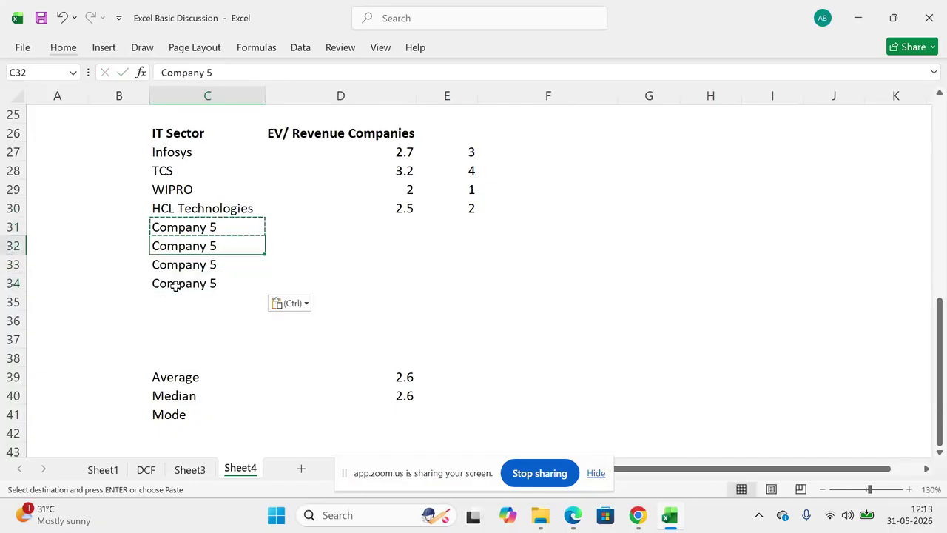
key("XF86AudioRaiseVolume")
key("XF86AudioLowerVolume")
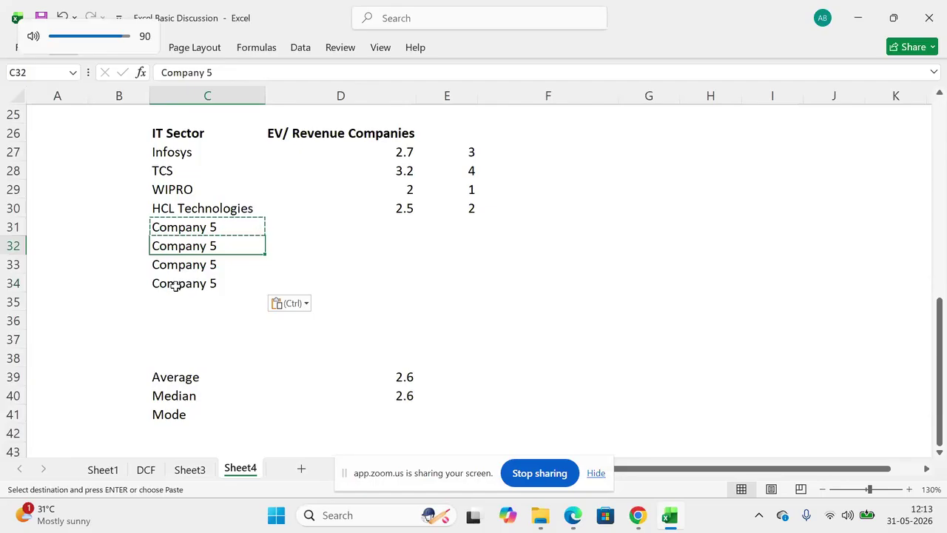
Step: Rename the copied labels in C32, C33 and C34 as Company 6, Company 7 and Company 8
double_click(229, 247)
key("BackSpace")
type("6")
key("Return")
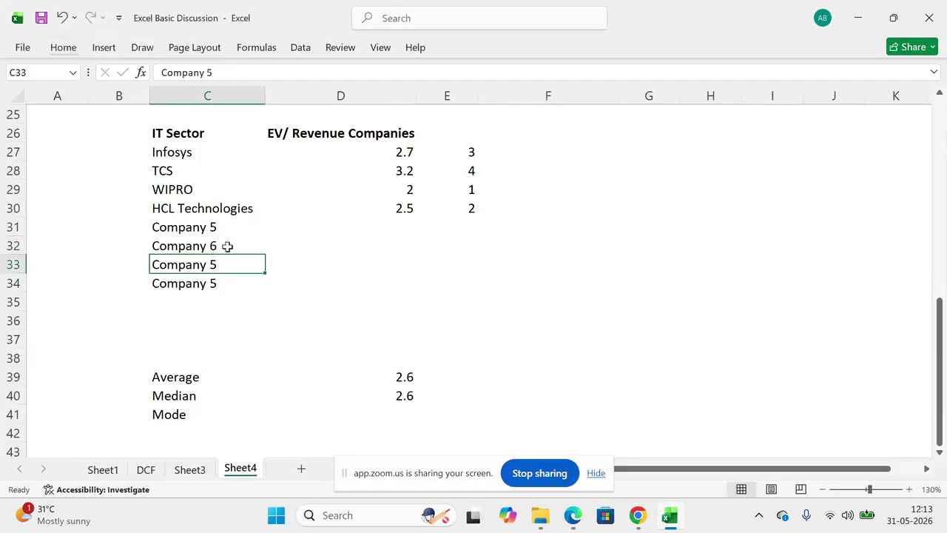
double_click(232, 264)
key("BackSpace")
type("7")
key("Return")
double_click(237, 284)
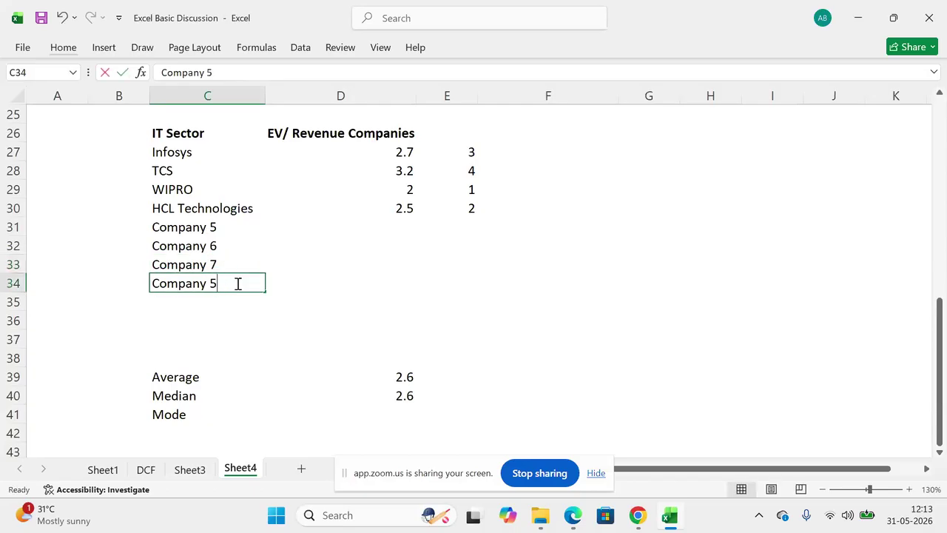
key("BackSpace")
type("8")
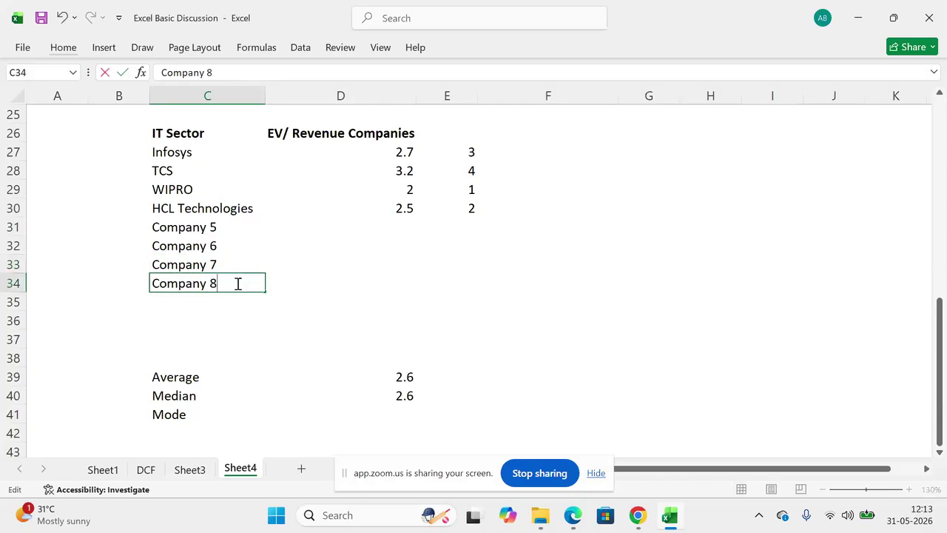
key("shift+Return")
Step: Enter the EV/Revenue multiples 2, 2, 3 and 3 for Companies 5 to 8 in D31 to D34
key("Up")
key("Up")
key("Right")
type("2")
key("Return")
type("2")
key("Return")
type("3")
key("Return")
type("3")
key("Return")
key("Up")
key("Left")
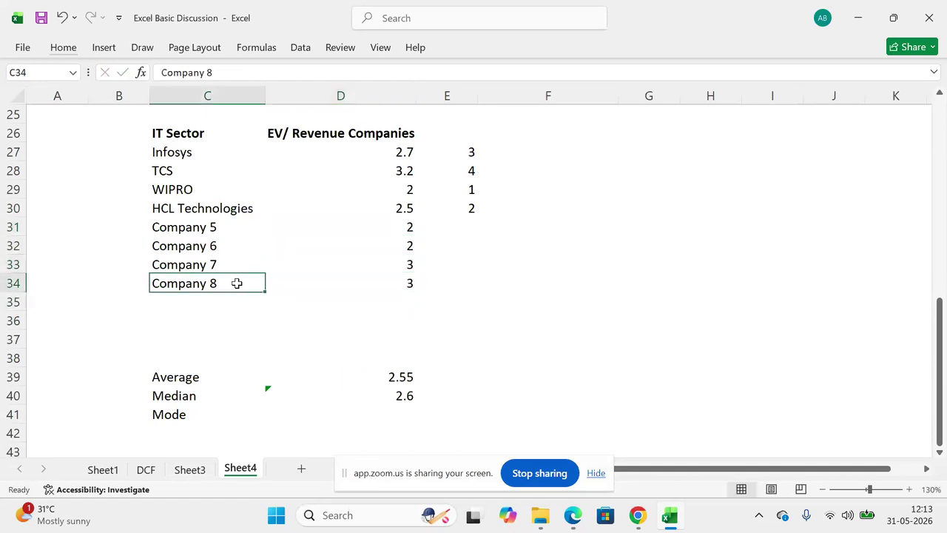
Step: Review the eight company names in C27:C34 and their multiples in D27:D34
left_click_drag(184, 154, 186, 275)
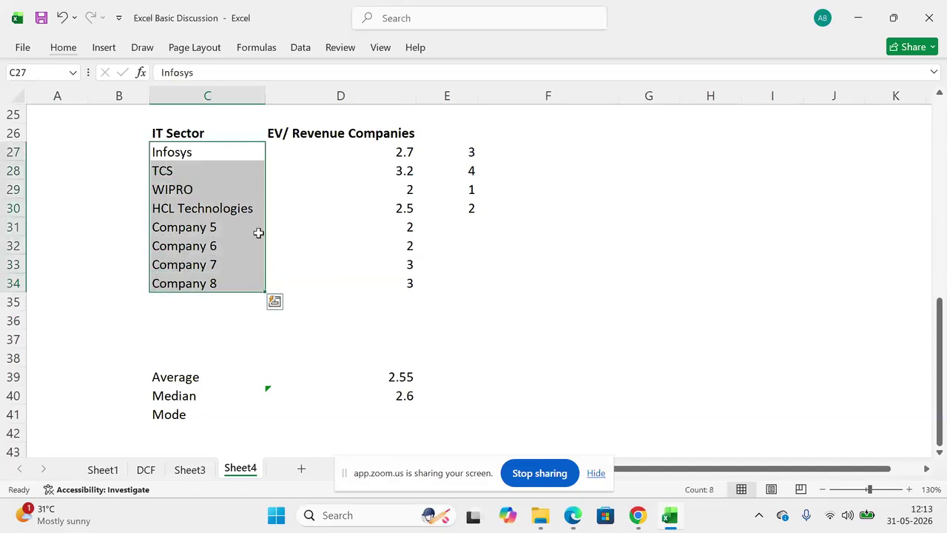
left_click(383, 154)
left_click_drag(383, 156, 366, 279)
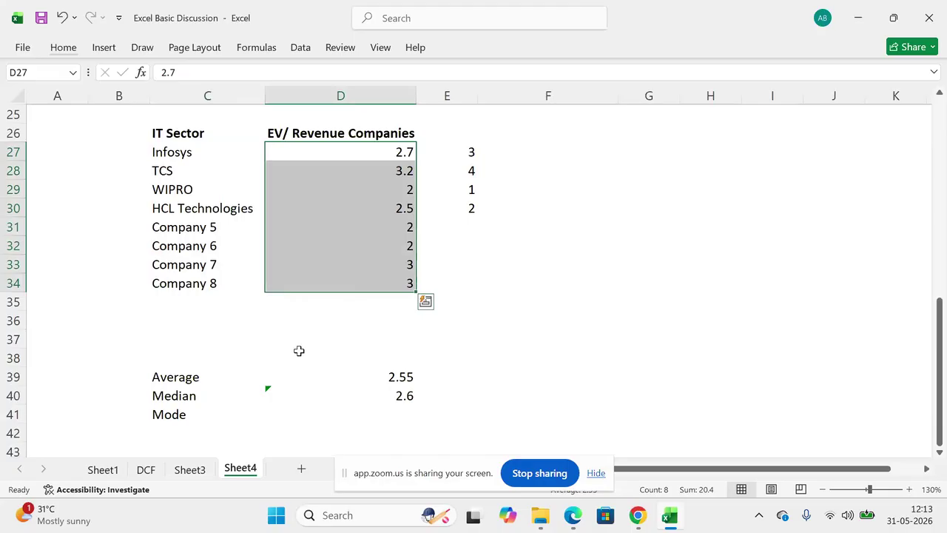
Step: Calculate the mode of the EV/Revenue multiples D27:D34 in D41 with the MODE function
left_click(329, 414)
type("=m")
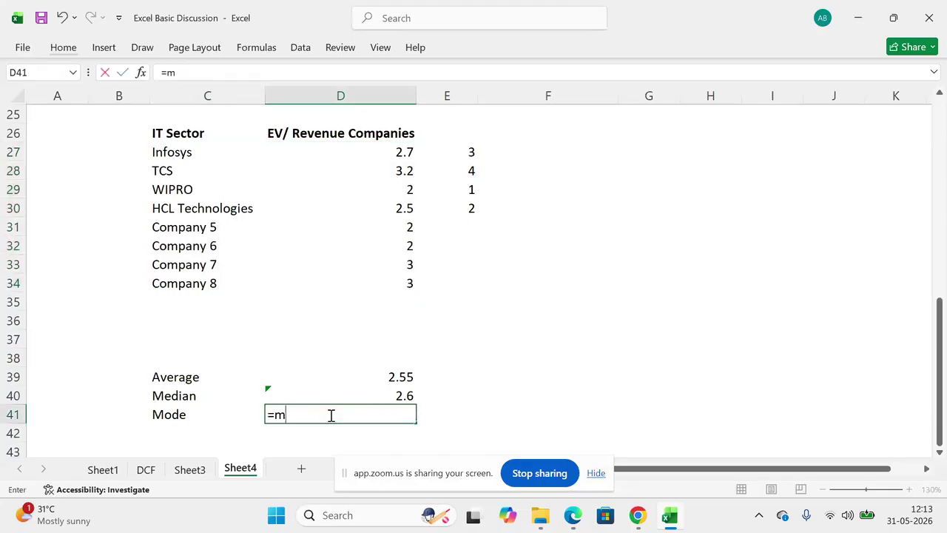
type("ode")
key("Down")
key("Down")
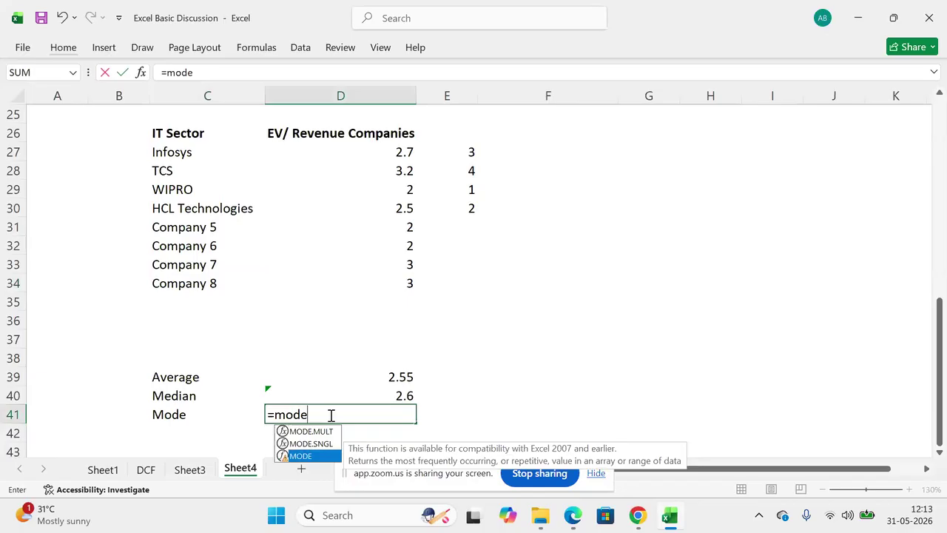
key("Tab")
left_click_drag(365, 155, 372, 287)
type(")")
key("Return")
key("Up")
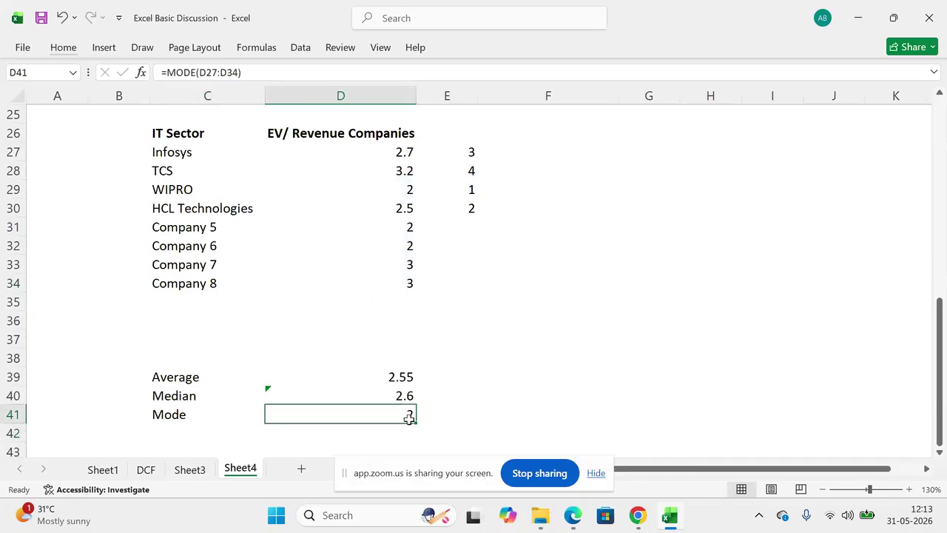
Step: Compare the recurring multiples in D29, D31 and D32 with the mode, and review the statistics summary in C39:D41
left_click(392, 189)
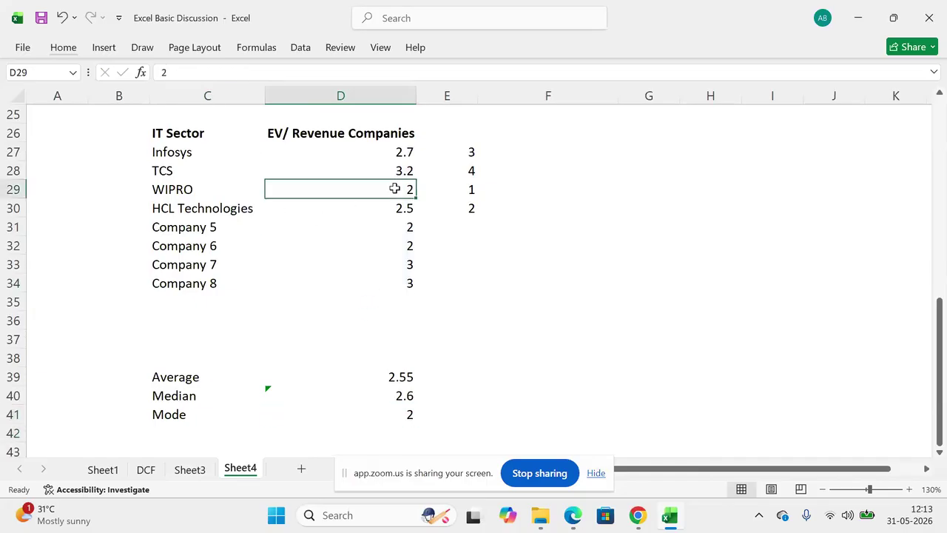
left_click(387, 227, "ctrl")
left_click(385, 244, "ctrl")
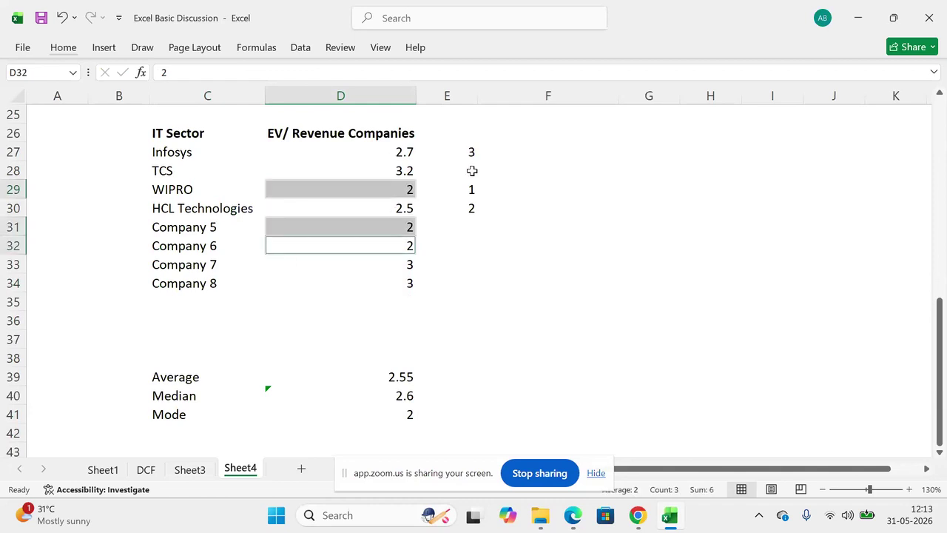
left_click(374, 430)
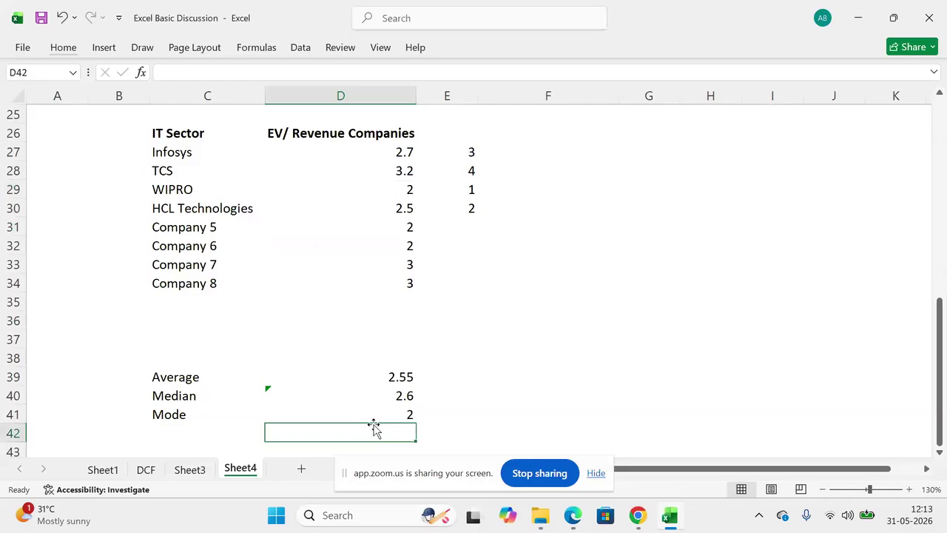
left_click(361, 416)
left_click_drag(222, 384, 305, 406)
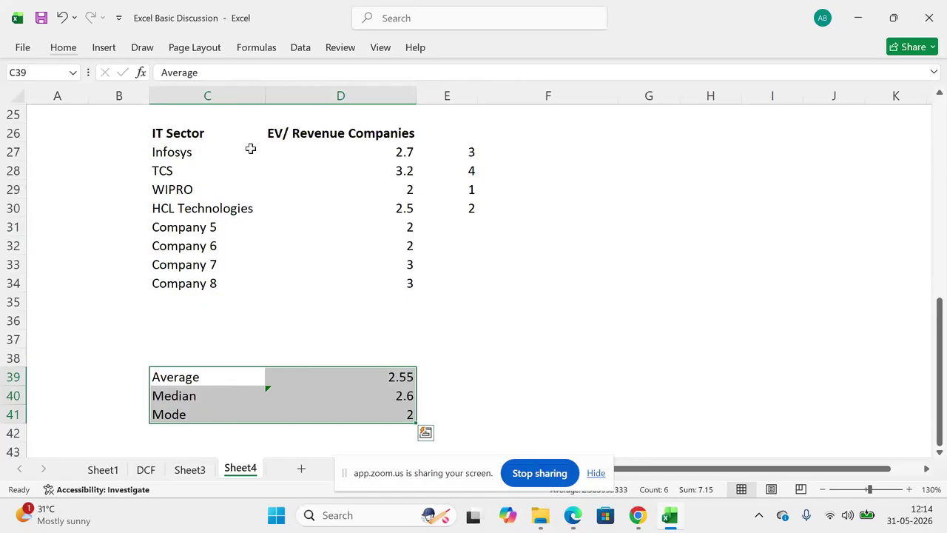
Step: Switch to the Function of MS Excel PDF in Edge, read the Average If Function section, and return to the Excel workbook
key("alt+Tab")
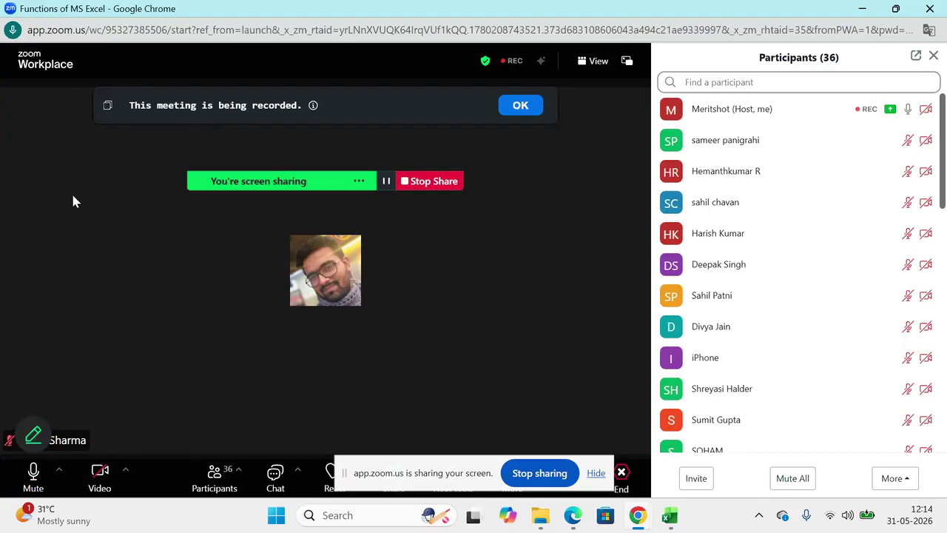
key("alt+Tab")
key("alt+Tab")
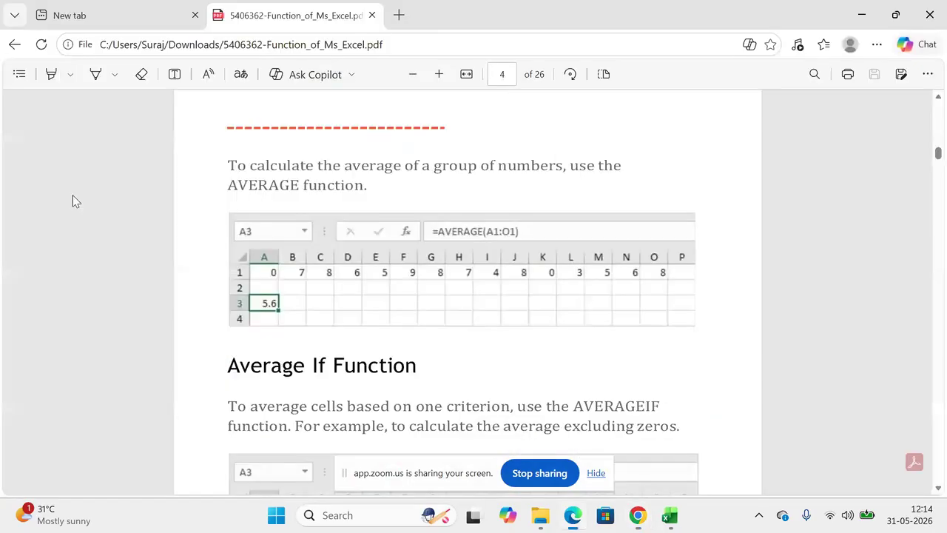
scroll(74, 201, "down", 1)
scroll(74, 200, "up", 4)
scroll(74, 200, "down", 2)
scroll(74, 201, "down", 2)
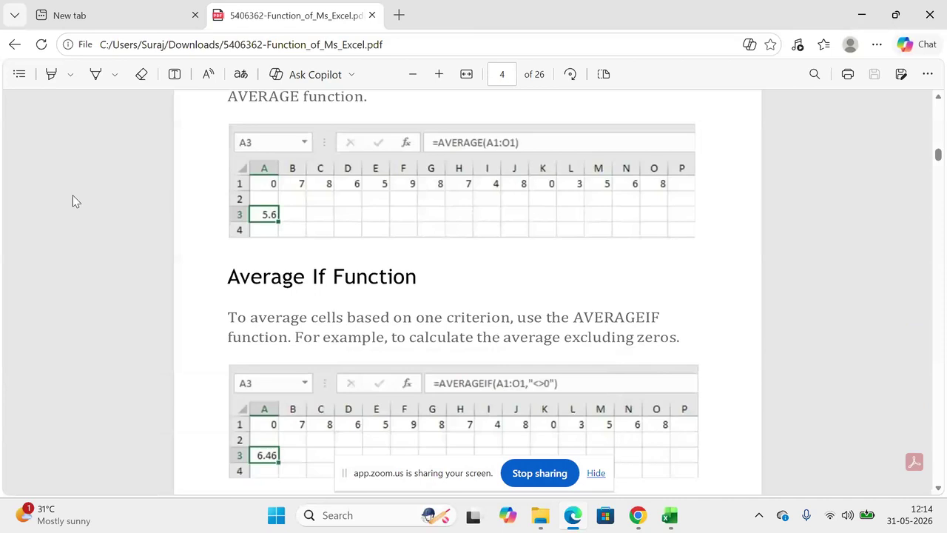
key("alt+Tab")
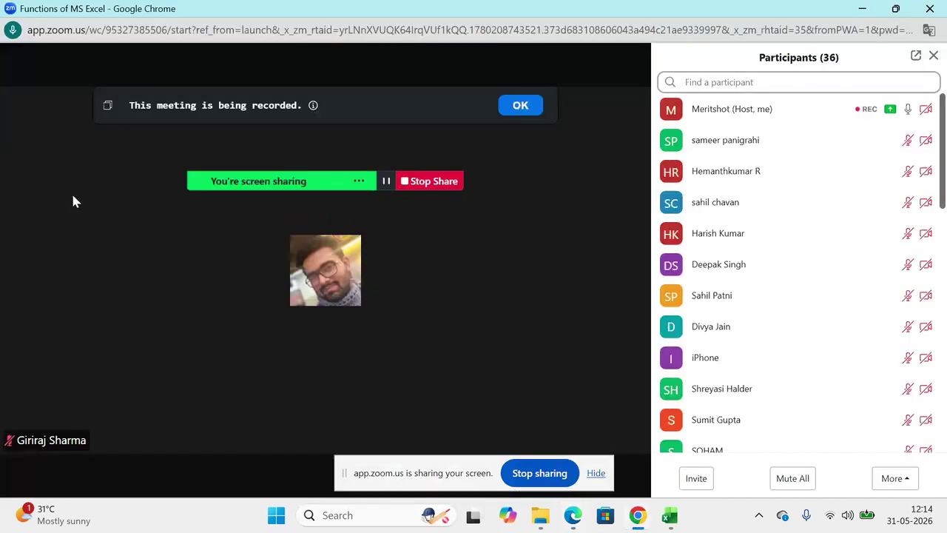
key("alt+Tab")
key("alt+Tab")
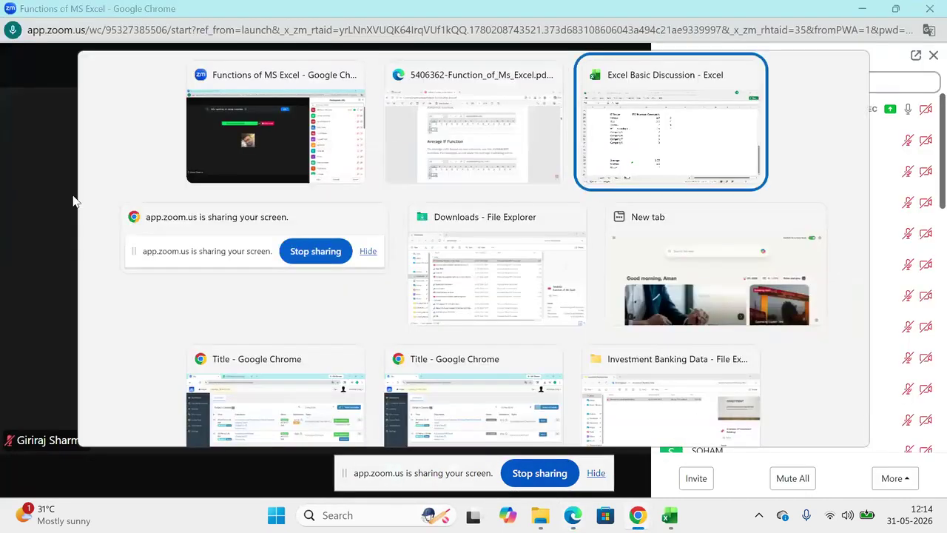
Step: Clear the Average, Median and Mode labels and their results from rows 39 to 41
key("Up")
key("Down")
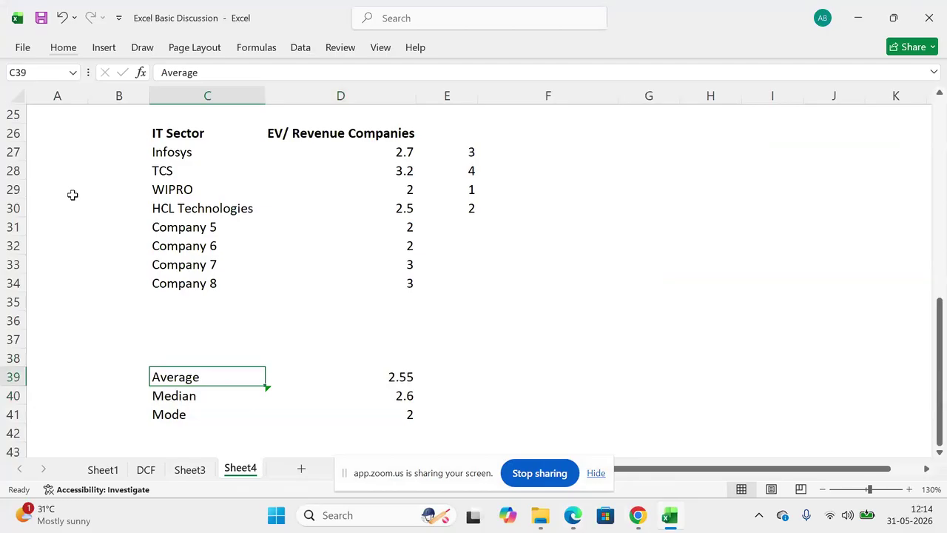
key("Up")
key("Up")
key("Down")
key("Down")
key("shift+Down")
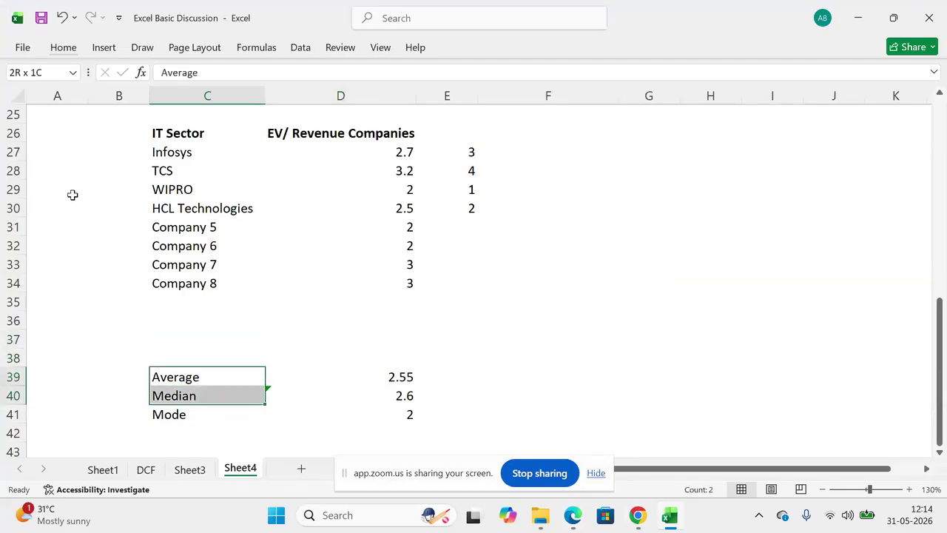
key("shift+Down")
key("shift+Down")
key("shift+Right")
key("shift+Right")
key("Delete")
Step: Enter the label Average IF in C37
key("Up")
key("Up")
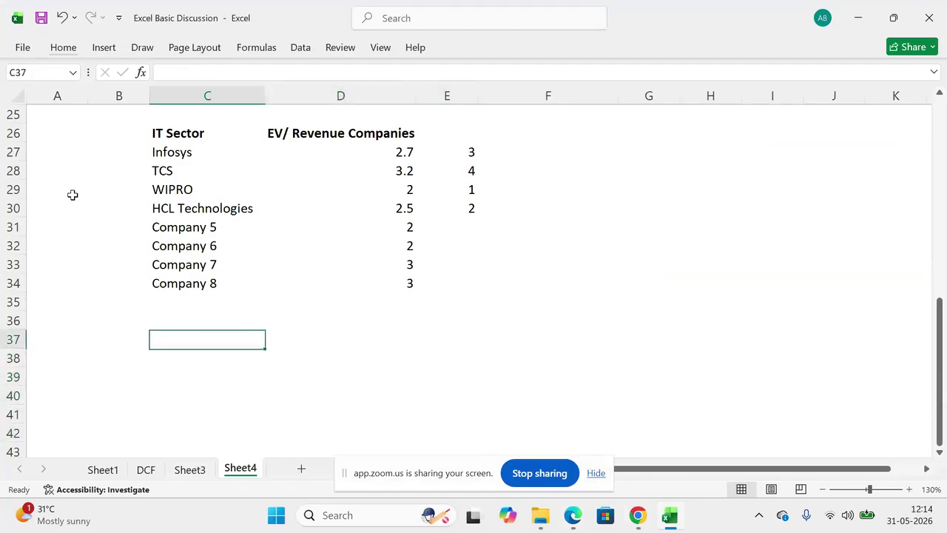
type("=")
key("Escape")
type("Average IF")
key("Return")
key("Up")
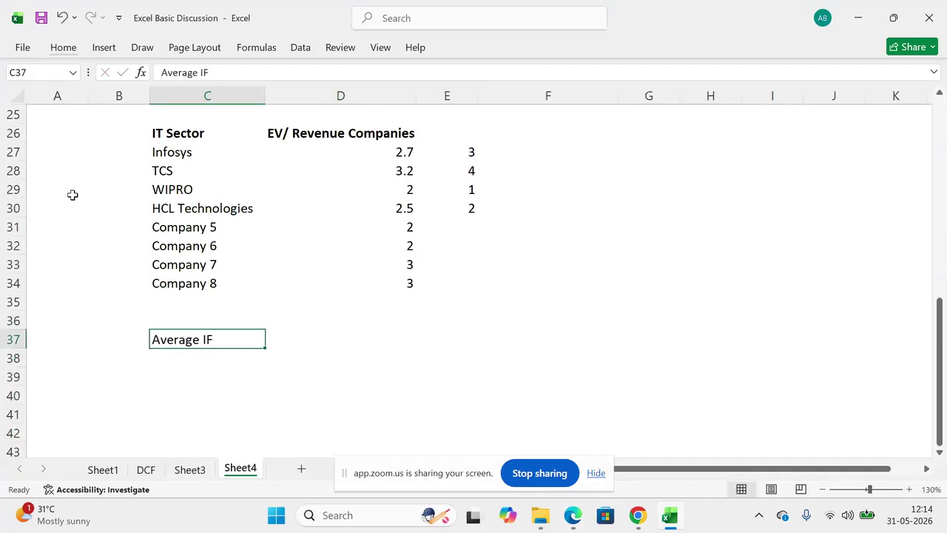
Step: Review the company names and EV/Revenue multiples in C26:D34 as the data for the Average IF example
key("Up")
key("Up")
key("Up")
key("ctrl+shift+Up")
key("shift+Down")
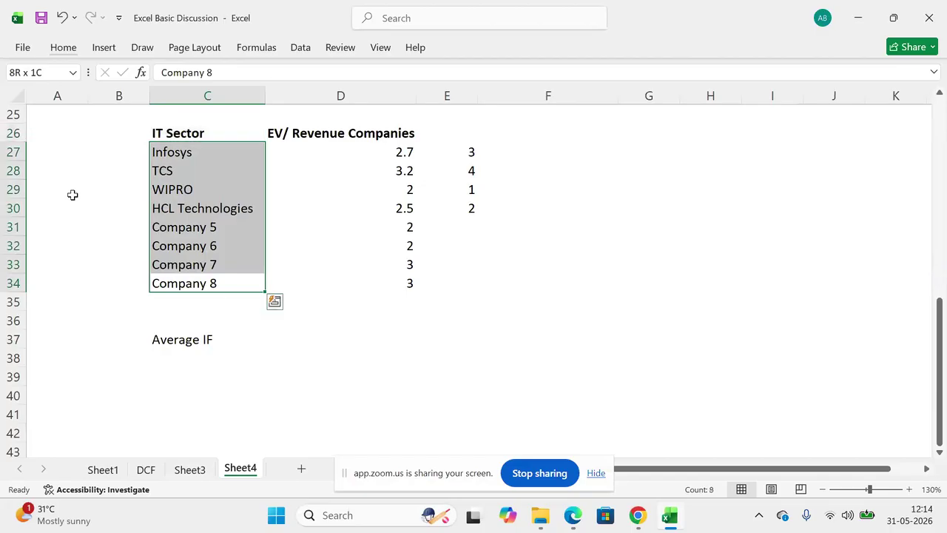
key("Down")
key("Down")
key("Down")
key("Down")
key("Up")
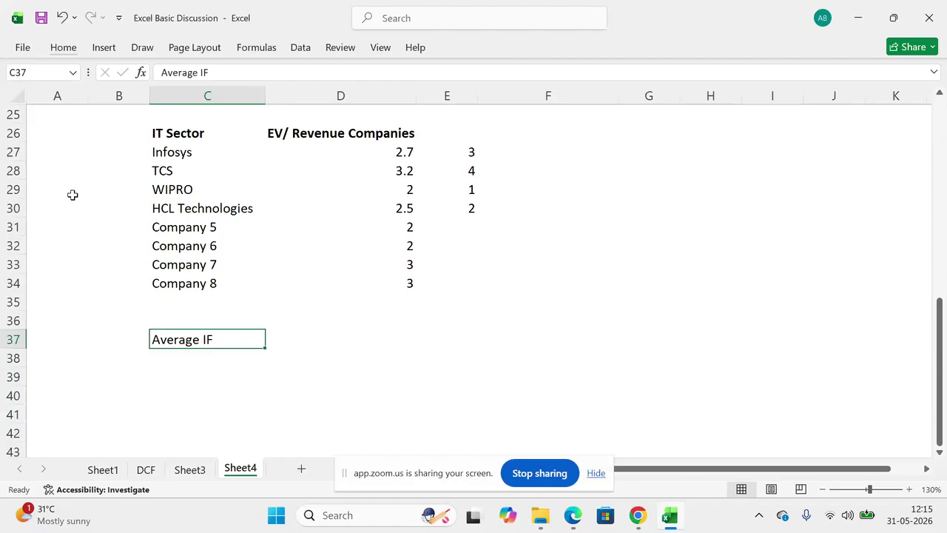
key("Right")
key("Left")
key("alt+Tab")
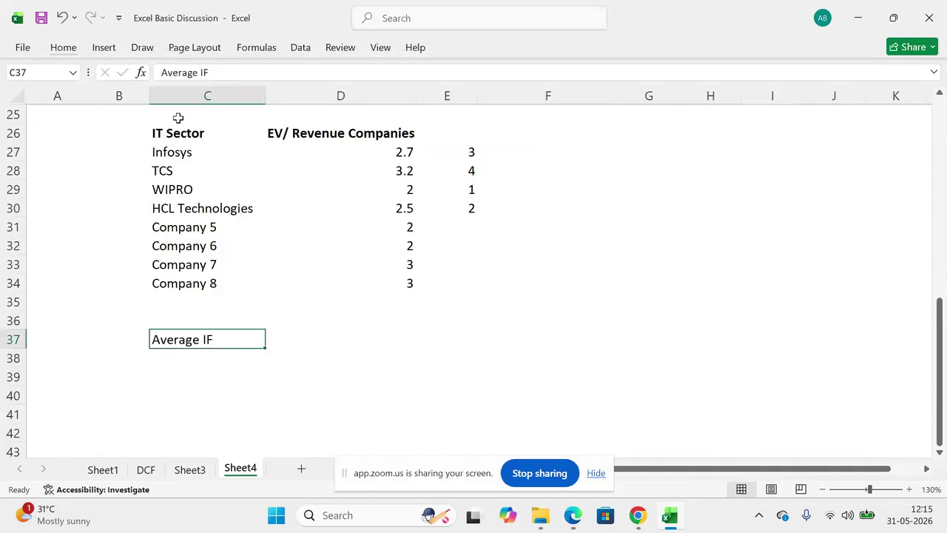
left_click(175, 133)
left_click_drag(175, 132, 387, 282)
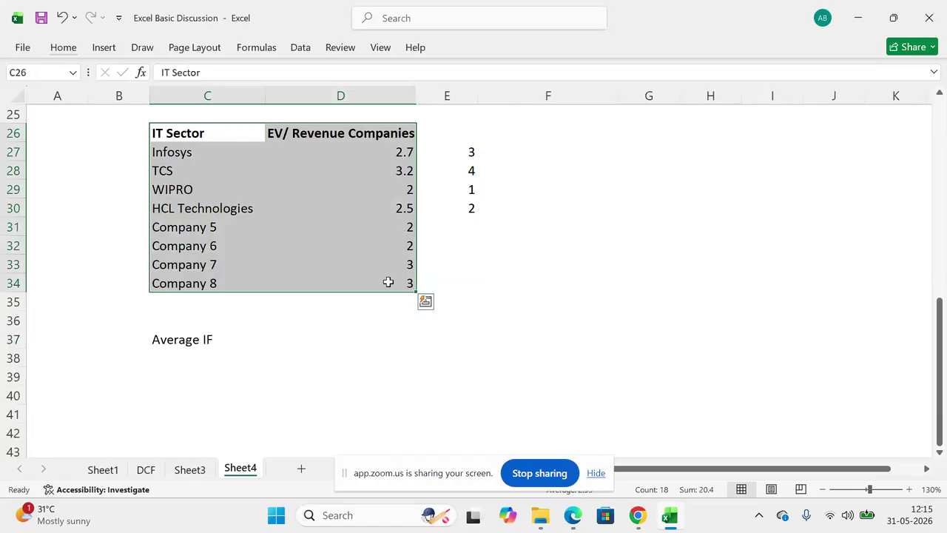
left_click(179, 339)
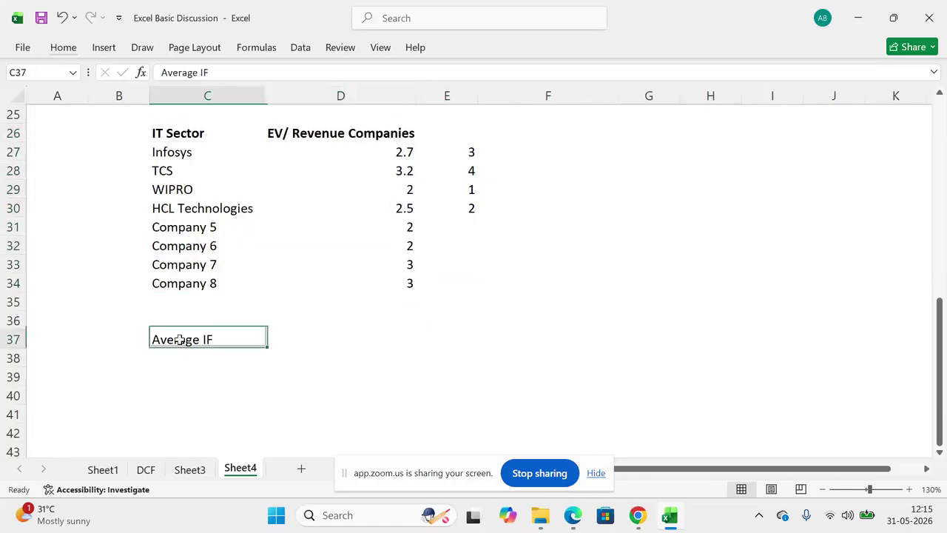
Step: Enter the description Average Multiple (> 2x) in D37, beside the Average IF label
left_click(335, 341)
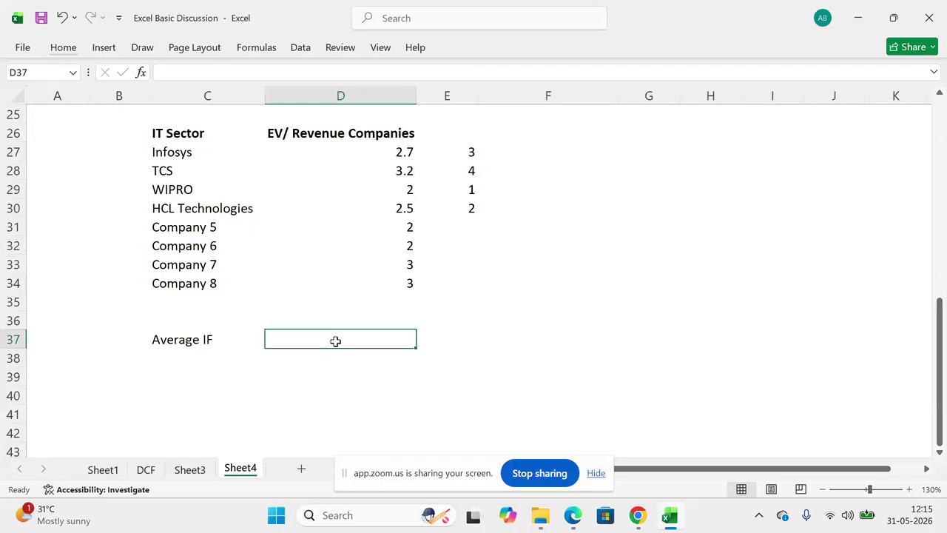
type("Aver")
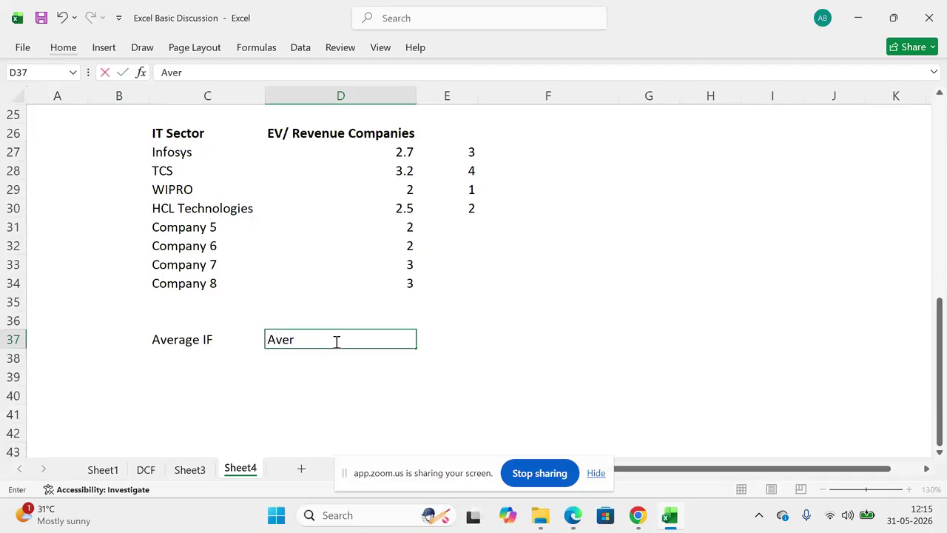
type("age Multiple ")
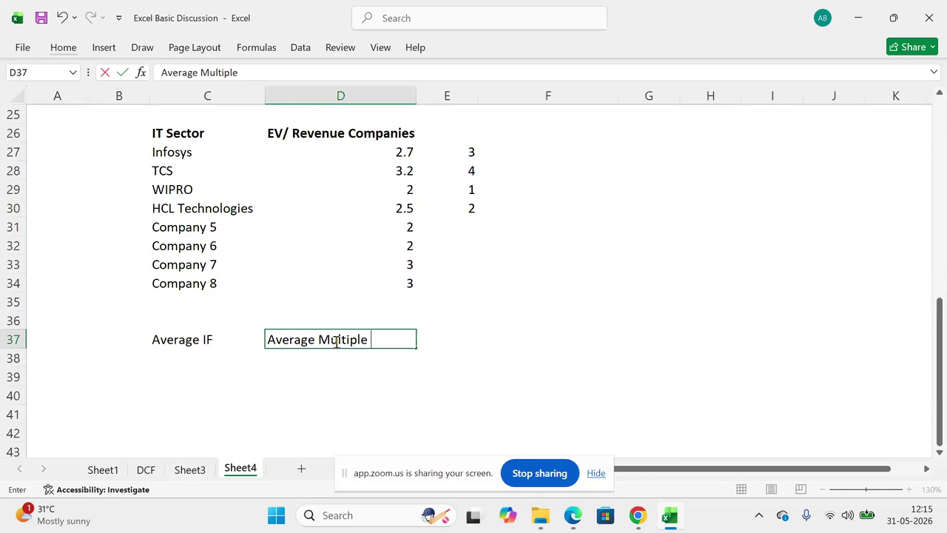
type("(> 2x)")
key("Return")
key("Up")
key("Left")
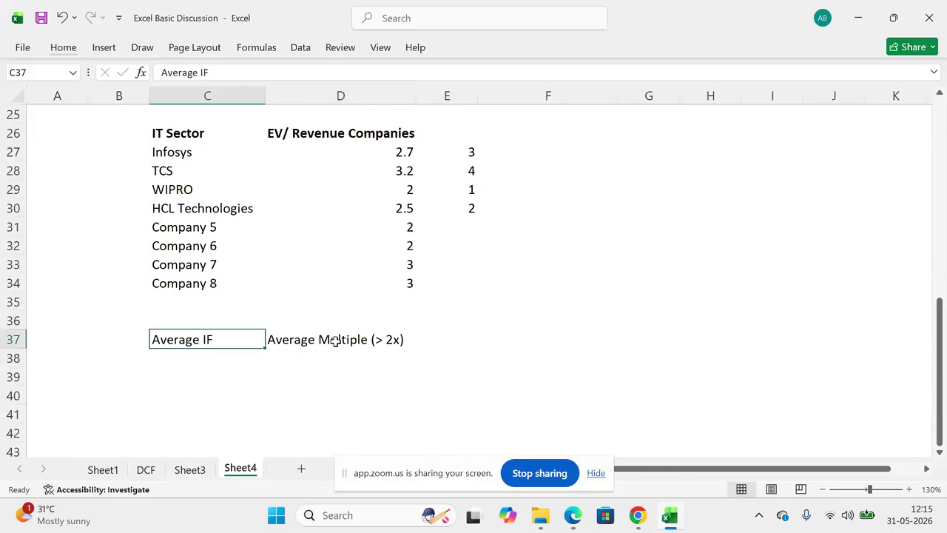
Step: Review the Average IF condition in C37:D37 against the EV/Revenue multiples in D26:D34
key("XF86AudioRaiseVolume")
left_click(335, 340)
key("Left")
left_click(335, 339, "shift")
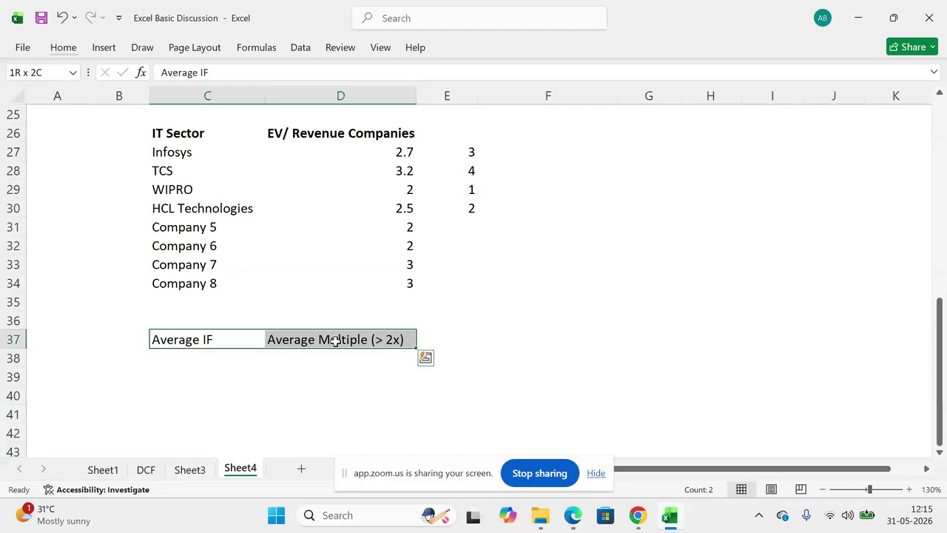
left_click_drag(359, 139, 344, 274)
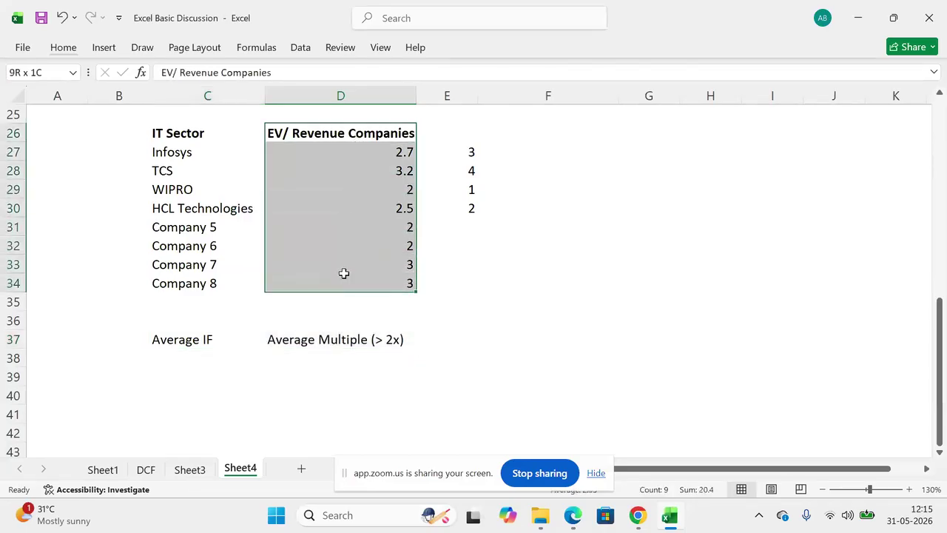
Step: Calculate the average of the multiples above 2 in F37 with AVERAGEIF, using D27:D34 as range, ">2" as criterion and D27:D34 as average range
left_click(502, 335)
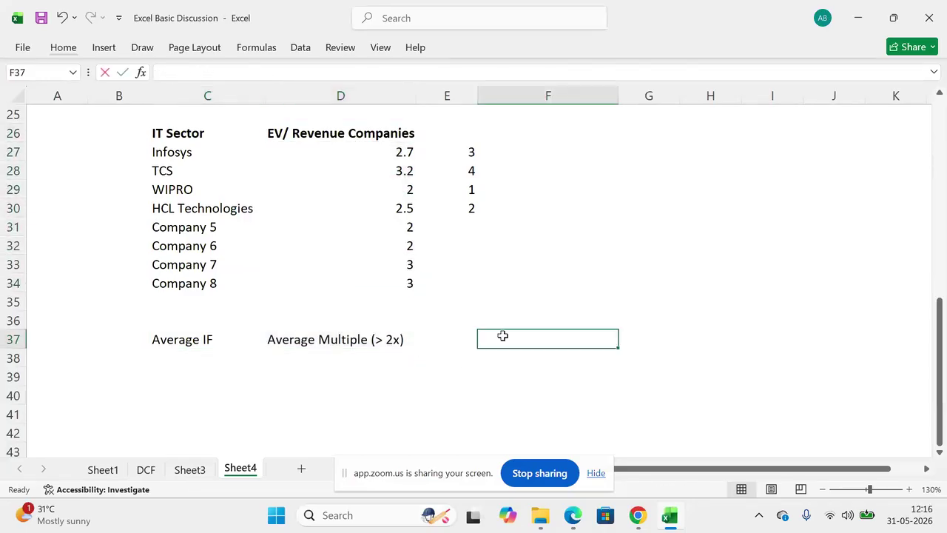
type("=aver")
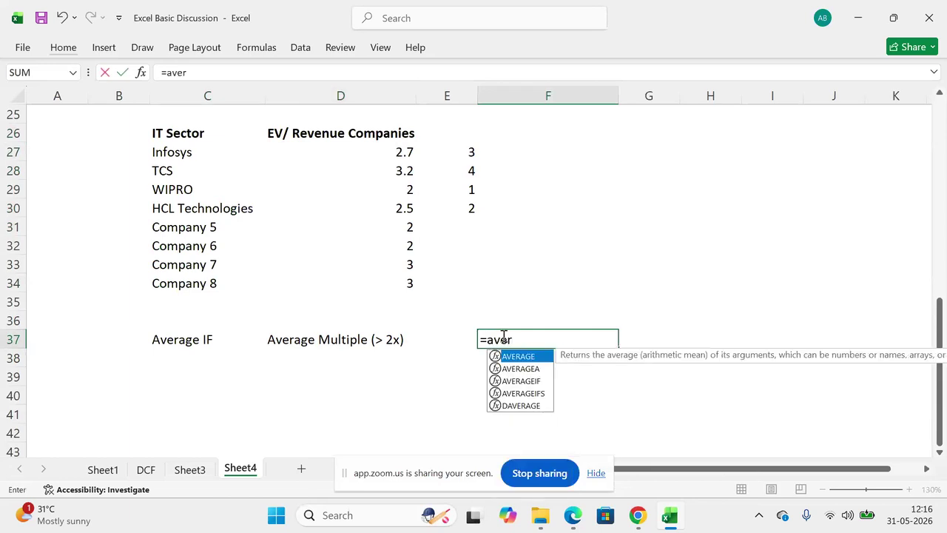
key("Down")
key("Down")
double_click(536, 381)
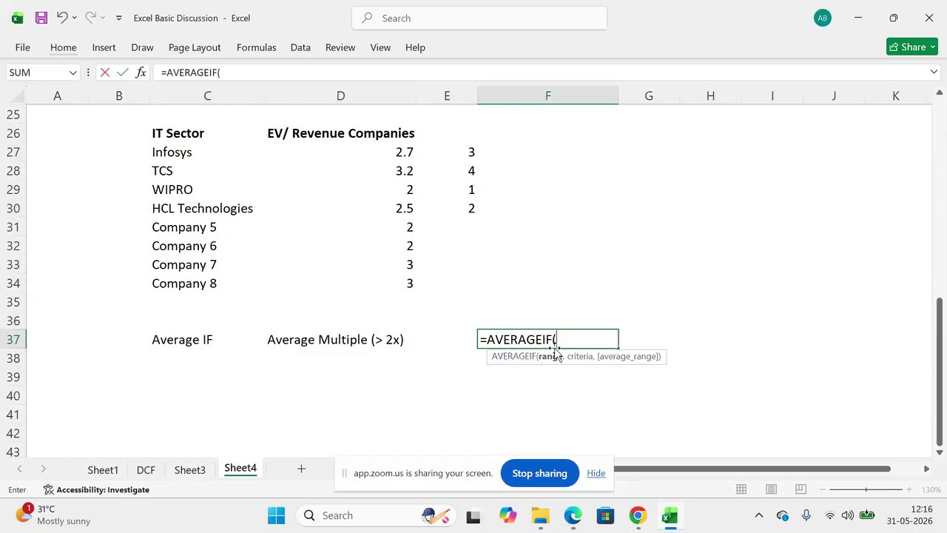
left_click_drag(355, 152, 350, 287)
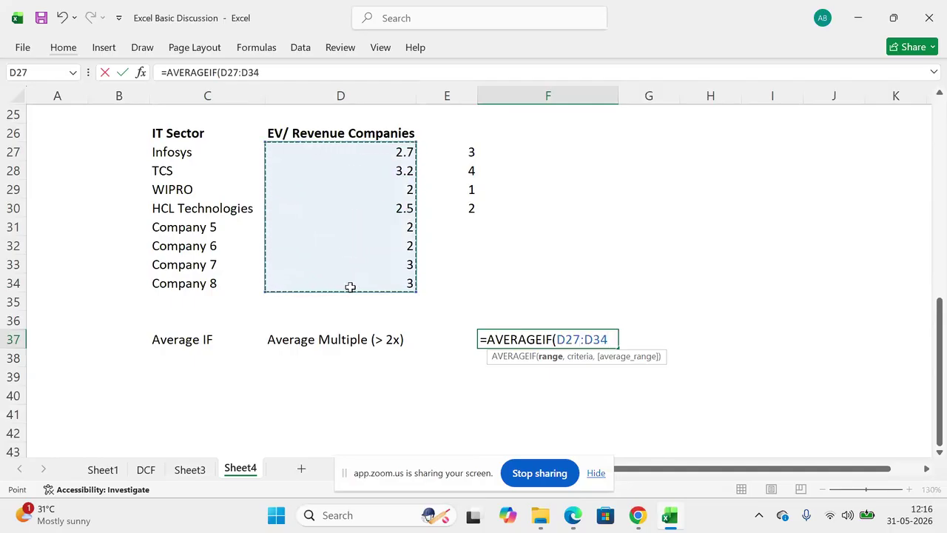
type(",")
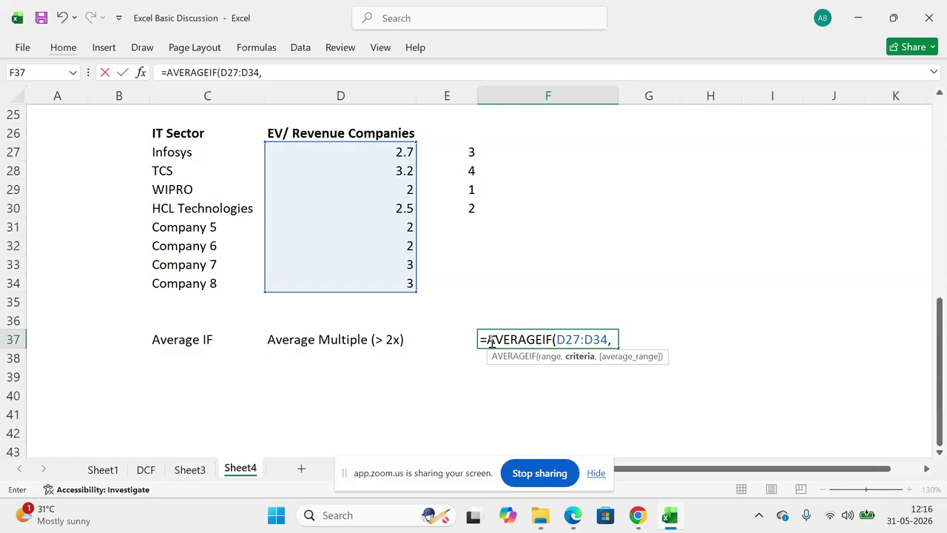
type("2")
type("\">2")
type(",")
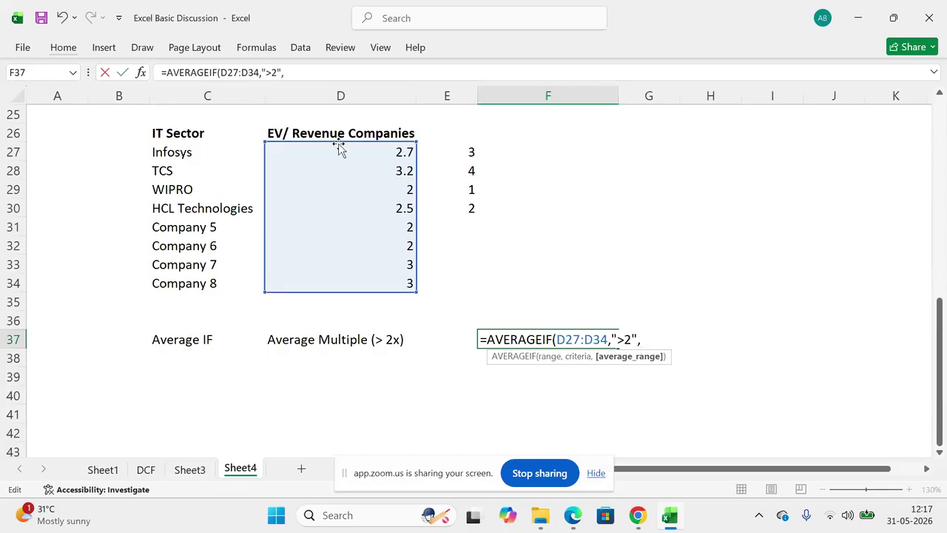
left_click_drag(334, 148, 330, 288)
type(")")
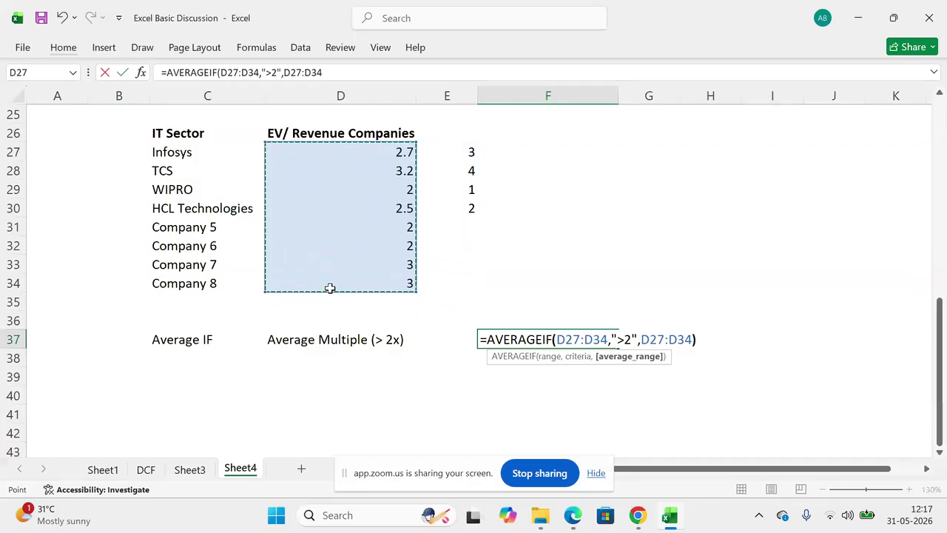
key("Return")
key("Up")
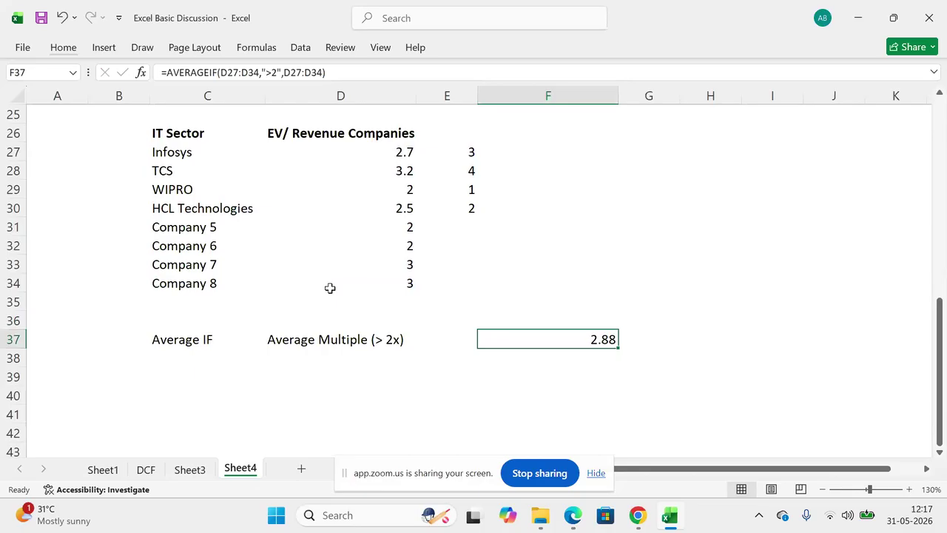
Step: Clear the helper numbers in E27:E30 beside the EV/Revenue multiples
key("XF86AudioRaiseVolume")
left_click_drag(467, 152, 468, 210)
key("Delete")
Step: Cross-check the Average IF result in F28 with an AVERAGE formula over D27, D28, D30, D33 and D34
key("Right")
key("Down")
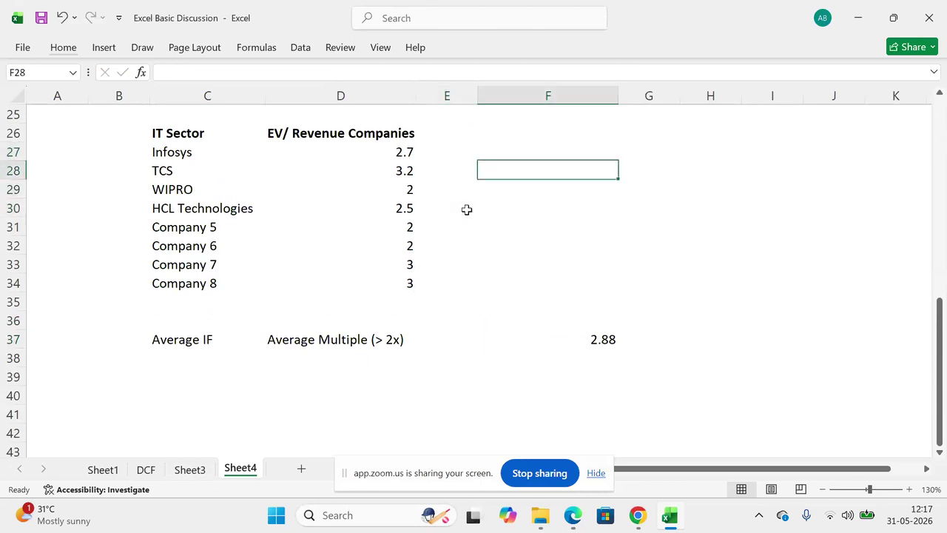
type("=aver")
key("Tab")
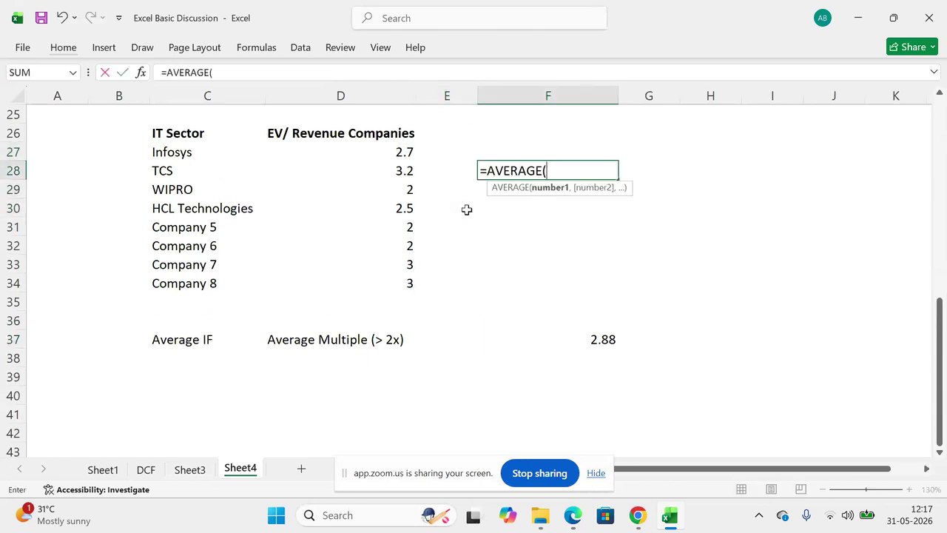
left_click(398, 153)
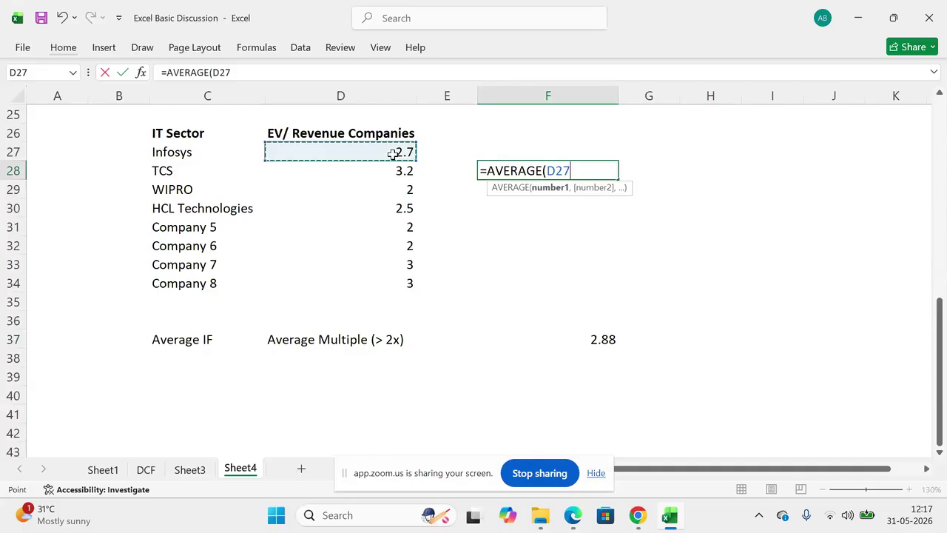
type(",")
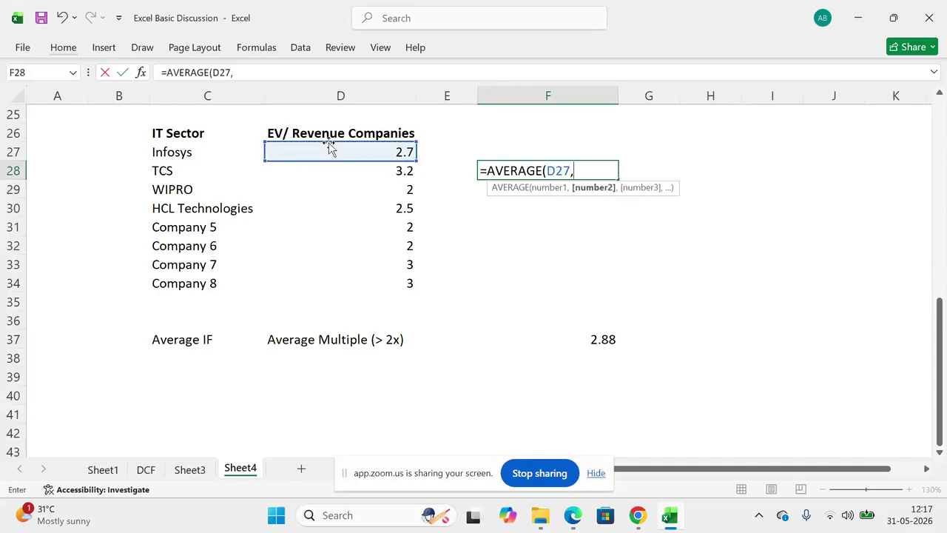
left_click(330, 166)
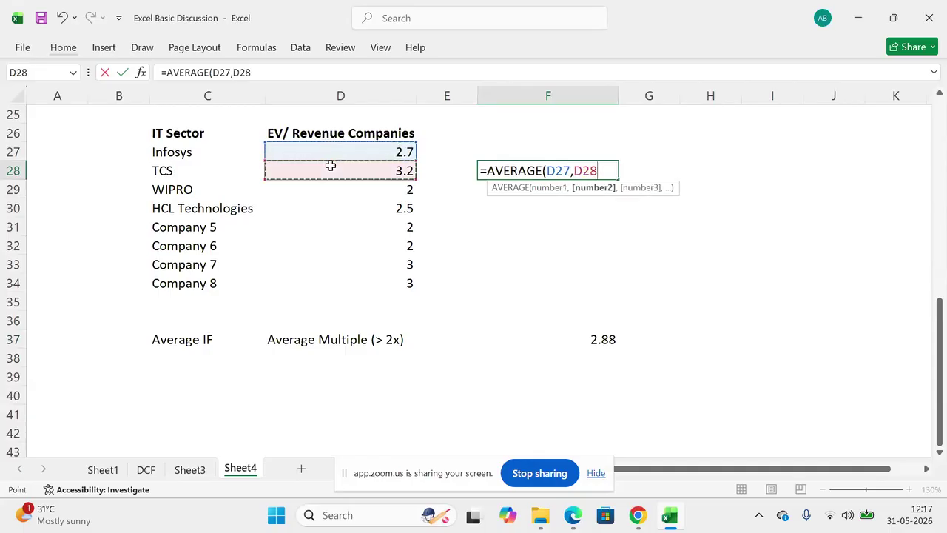
type(",")
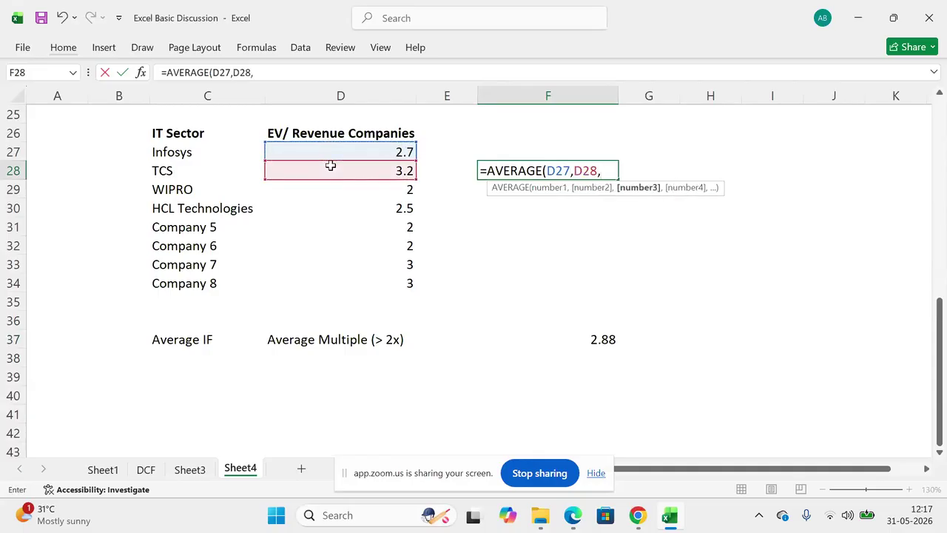
left_click(330, 209)
type(",")
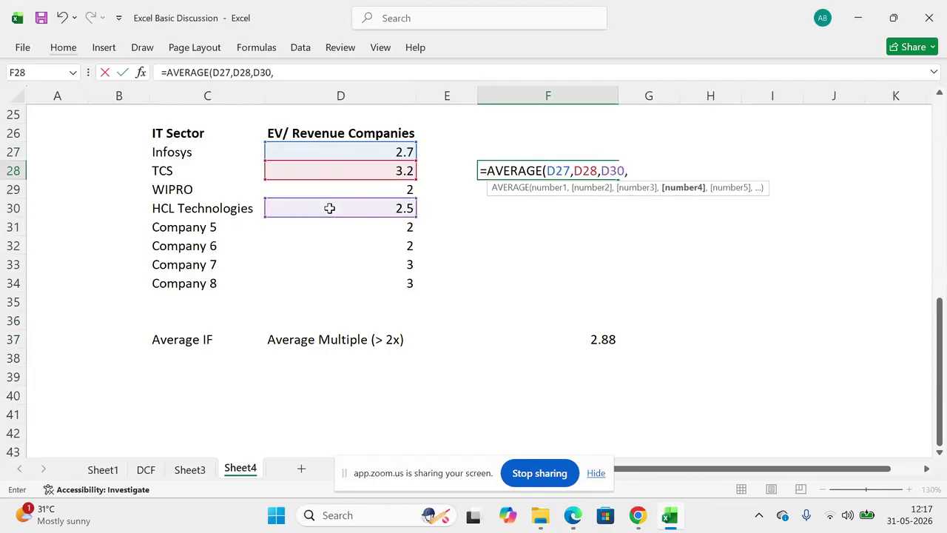
left_click(327, 268)
type(",")
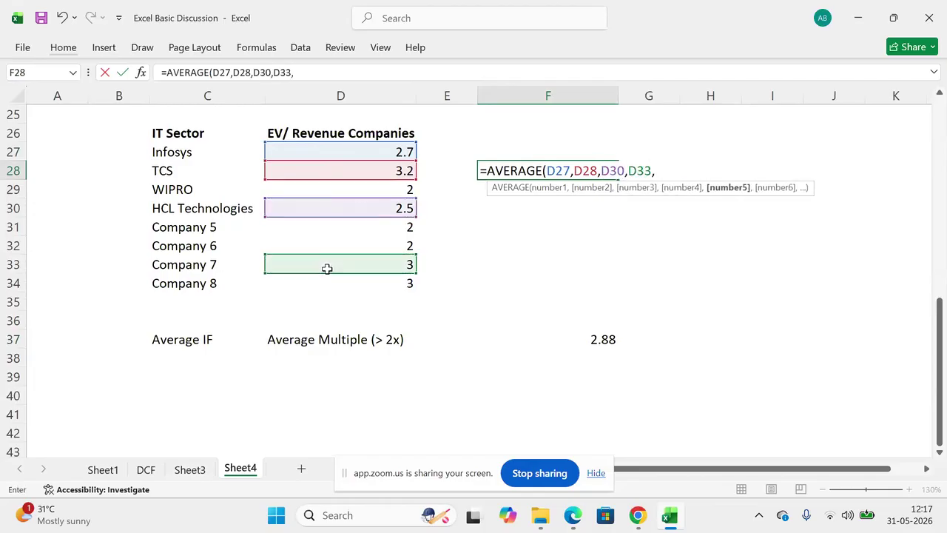
left_click(330, 282)
type(")")
key("Return")
key("Up")
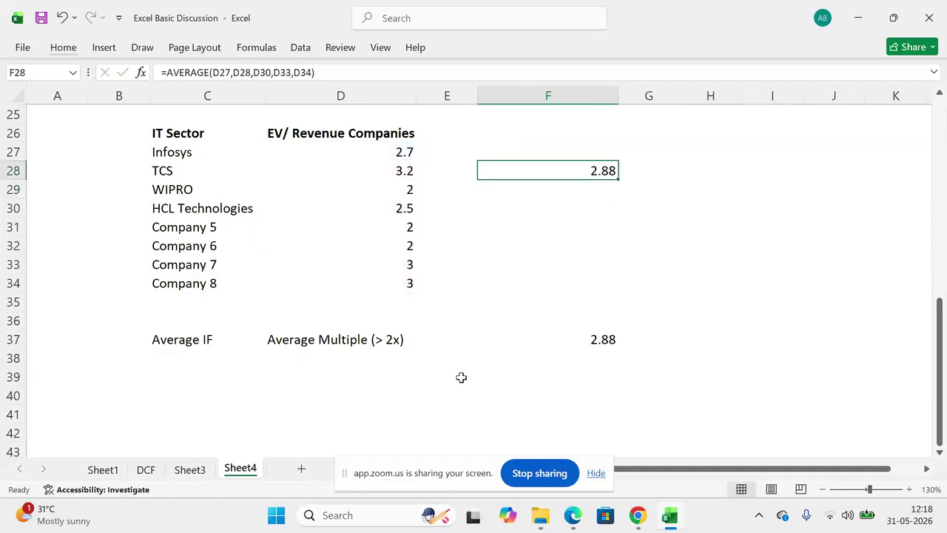
Step: Compare the AVERAGE check in F28 with the AVERAGEIF formula in F37 against the company multiples in C27:D34
left_click(590, 339)
key("XF86AudioRaiseVolume")
left_click_drag(178, 153, 407, 280)
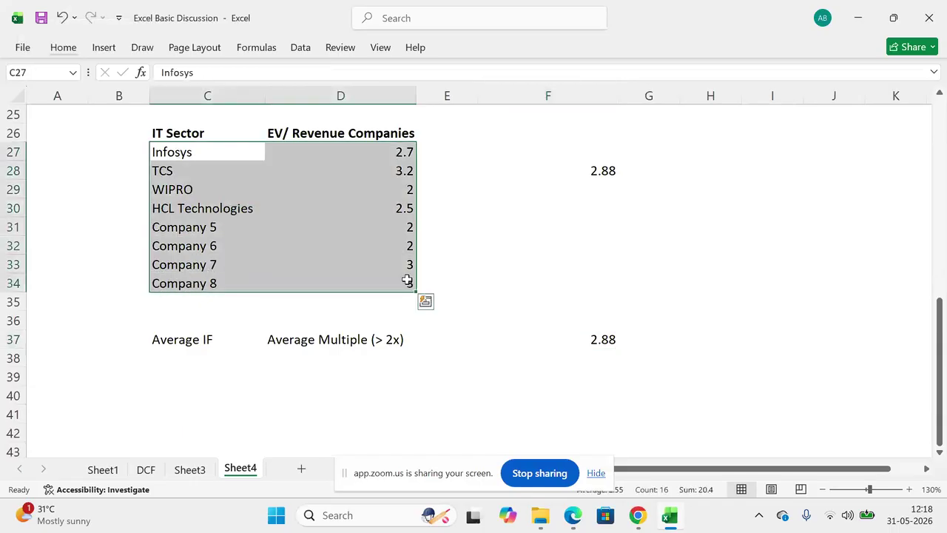
left_click(611, 170)
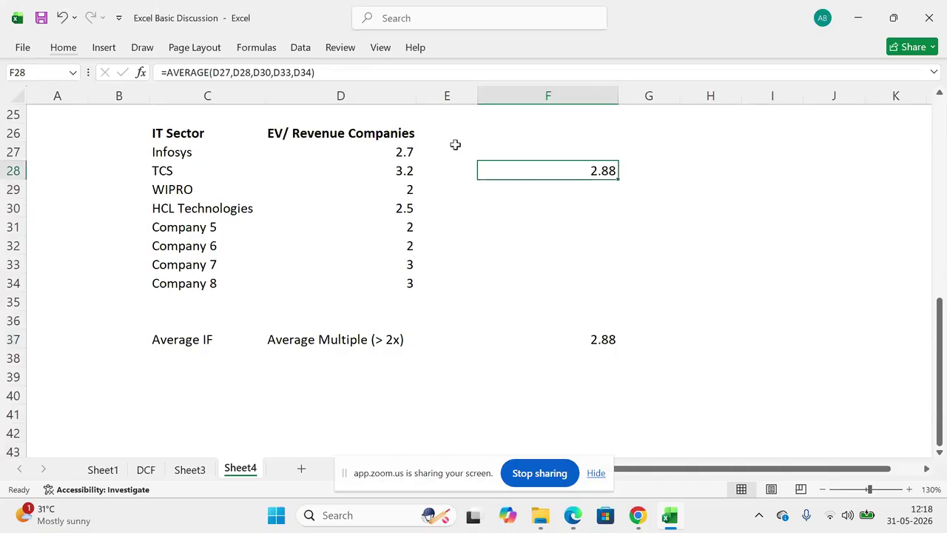
left_click(610, 342)
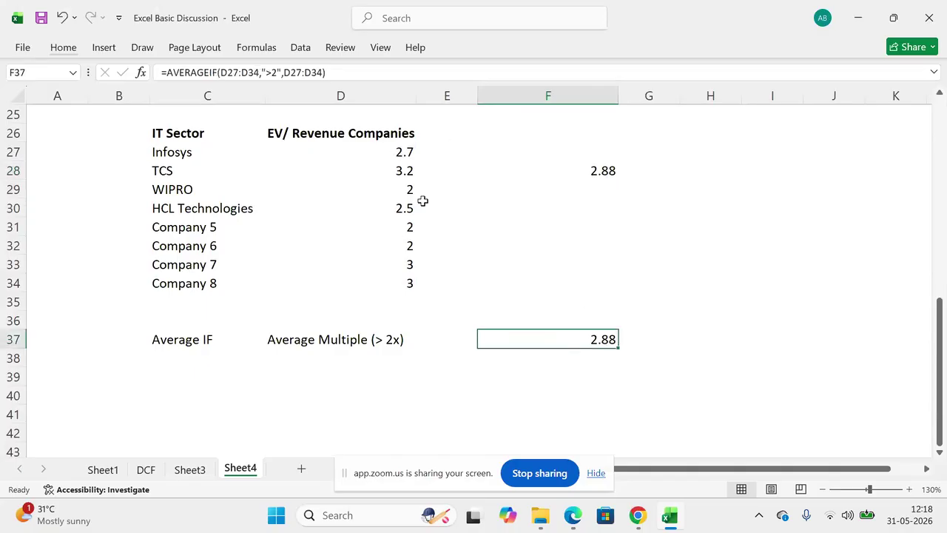
left_click(333, 150)
left_click_drag(333, 150, 334, 279)
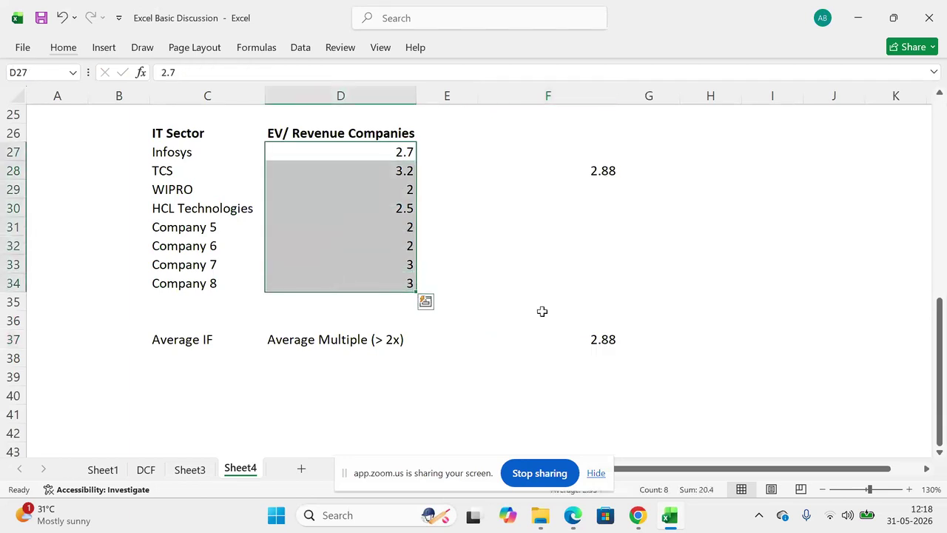
left_click(584, 341)
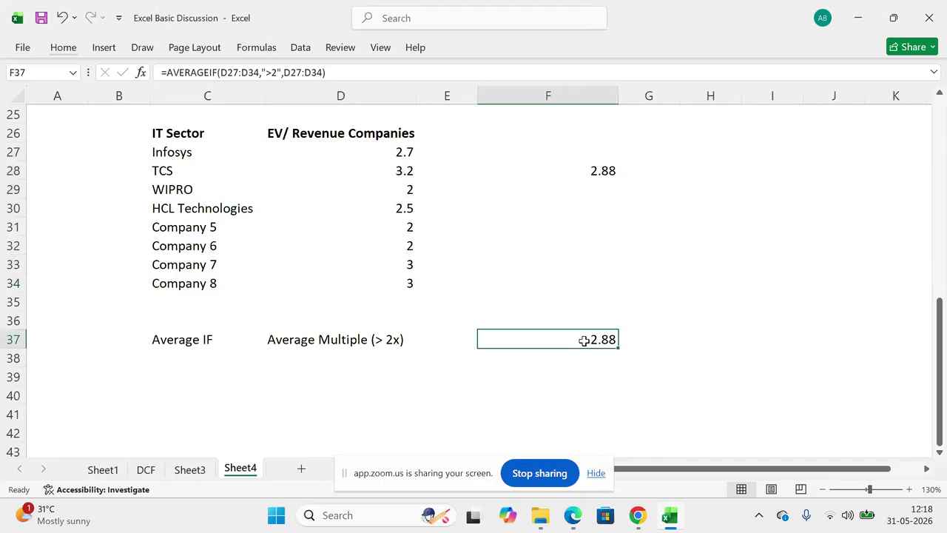
Step: Switch to the Zoom meeting to check the participants' reactions to the Average IF example, and return to Excel
key("alt+Tab")
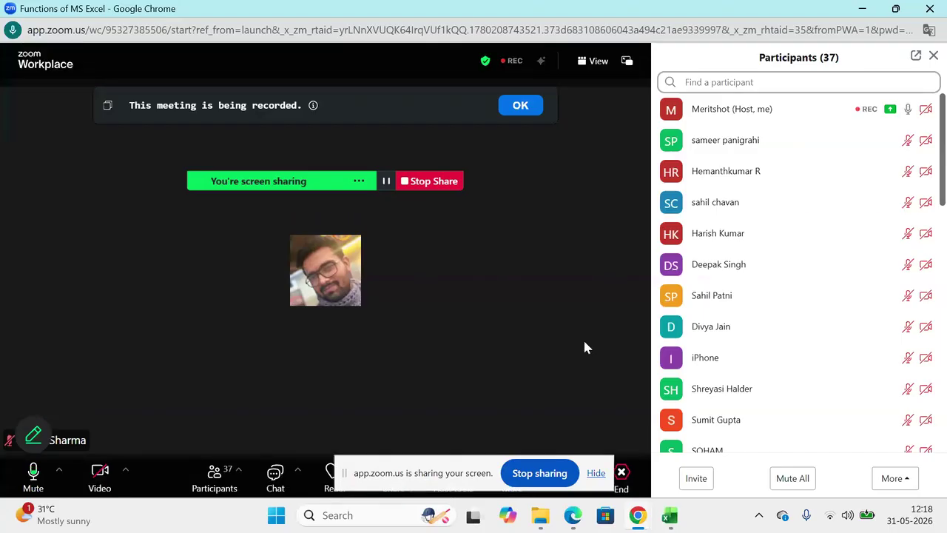
mouse_move(944, 151)
left_mouse_down()
mouse_move(943, 169)
mouse_move(945, 150)
left_mouse_up()
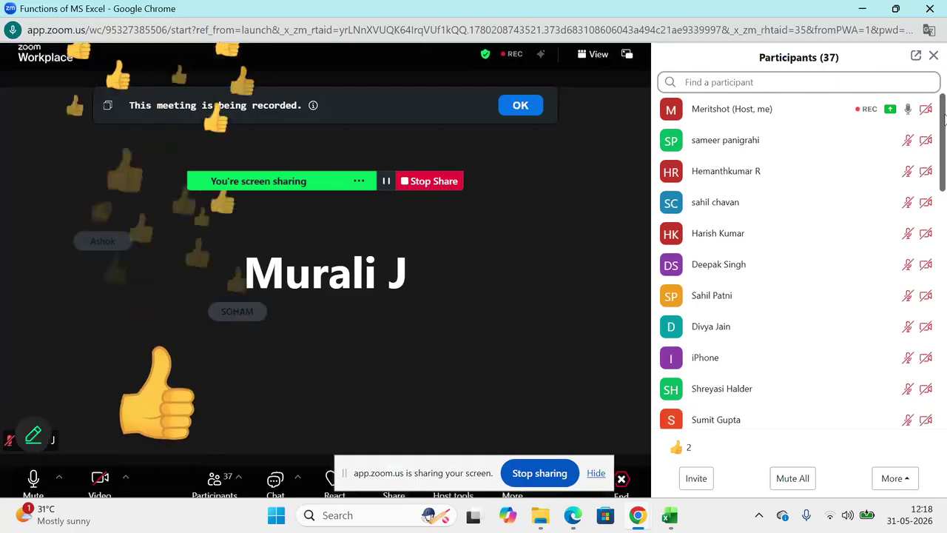
mouse_move(698, 154)
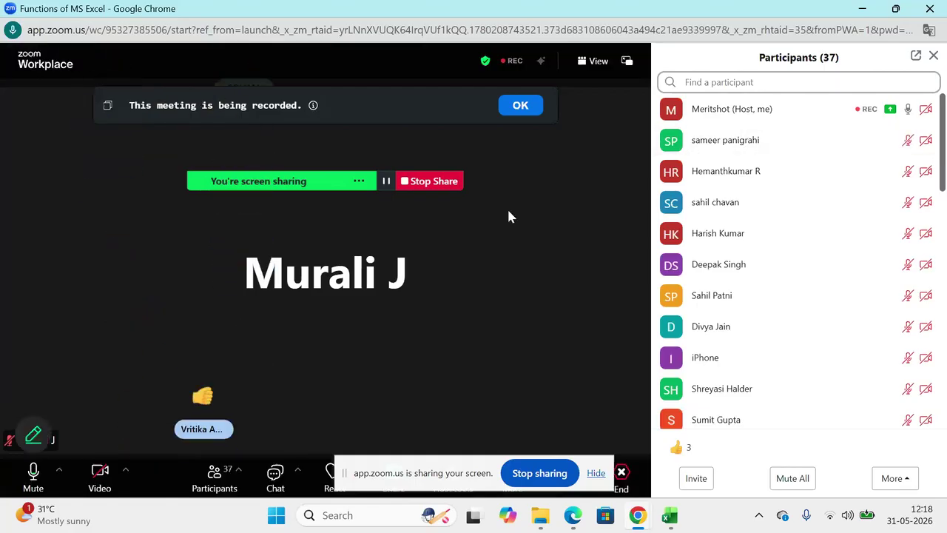
key("alt+Tab")
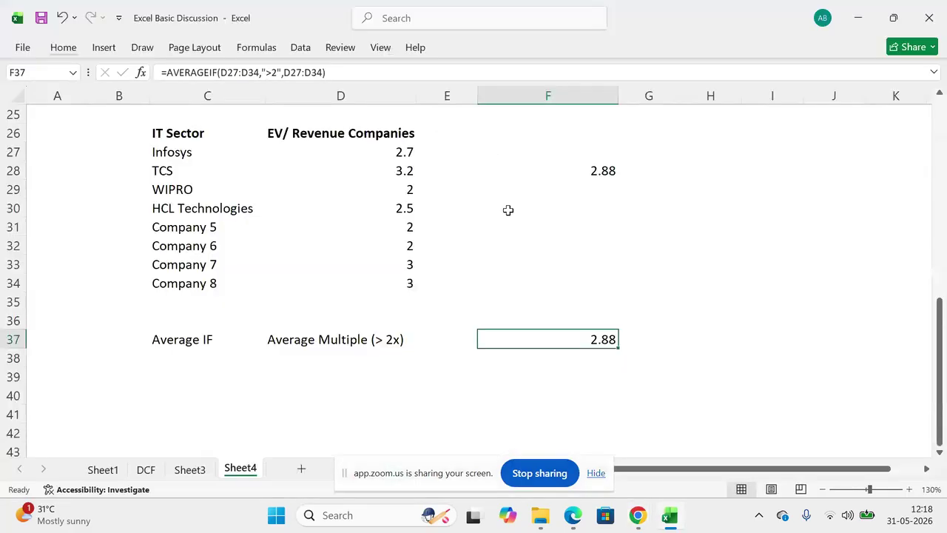
Step: Clear the Average IF example in C37:F37 and the AVERAGE check in F28
left_click_drag(178, 339, 543, 339)
key("Delete")
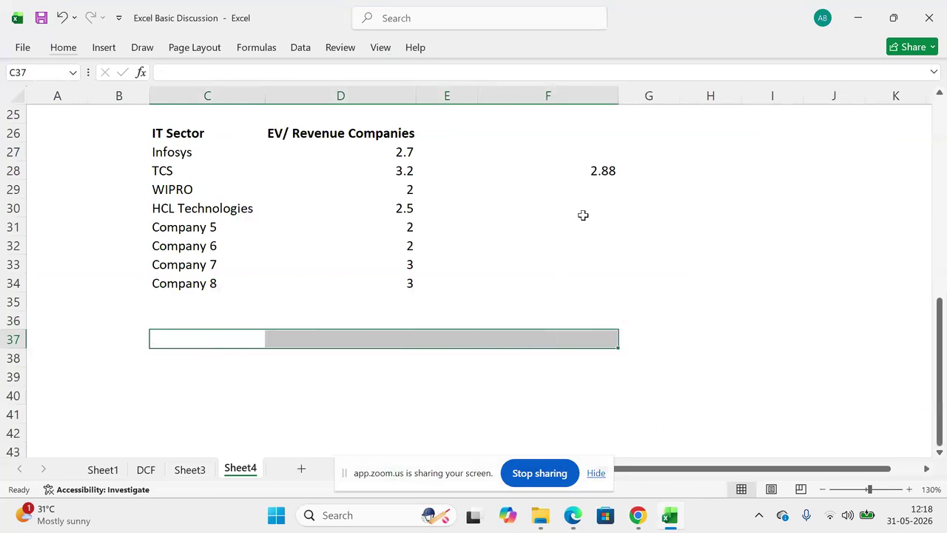
left_click(602, 167)
Step: Switch to the Function_of_Ms_Excel PDF in Edge and find the Standard Deviation section after the Median and Mode functions
key("alt+Tab")
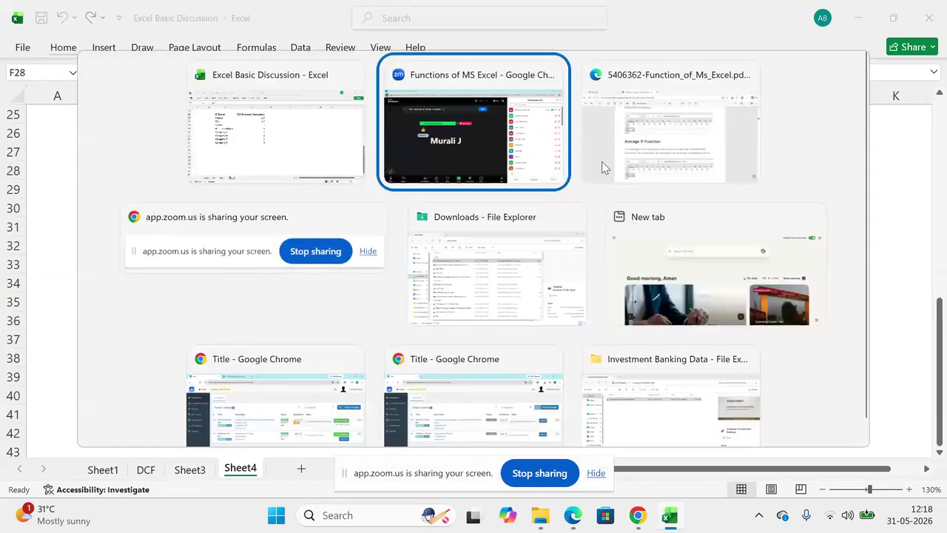
left_click(602, 161)
scroll(603, 168, "down", 1)
scroll(604, 168, "down", 4)
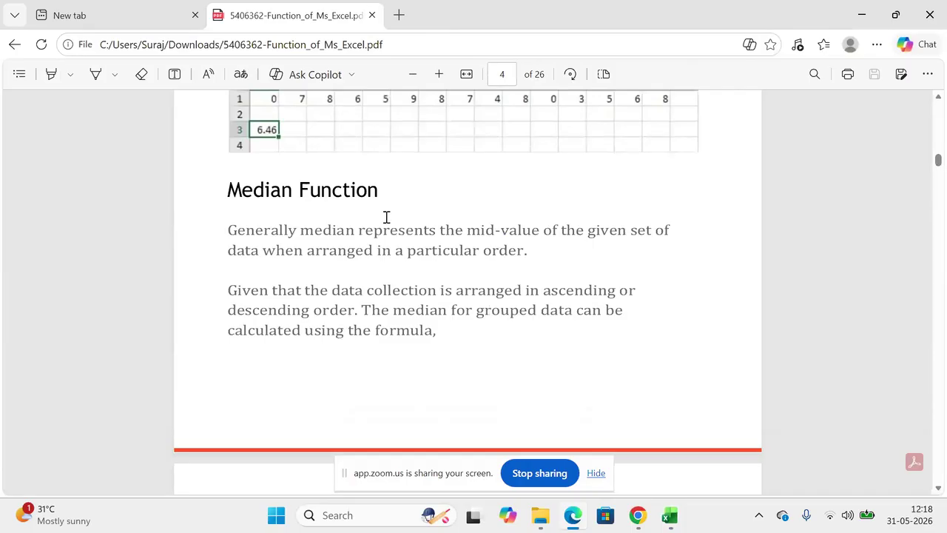
scroll(387, 216, "down", 1)
scroll(387, 216, "down", 10)
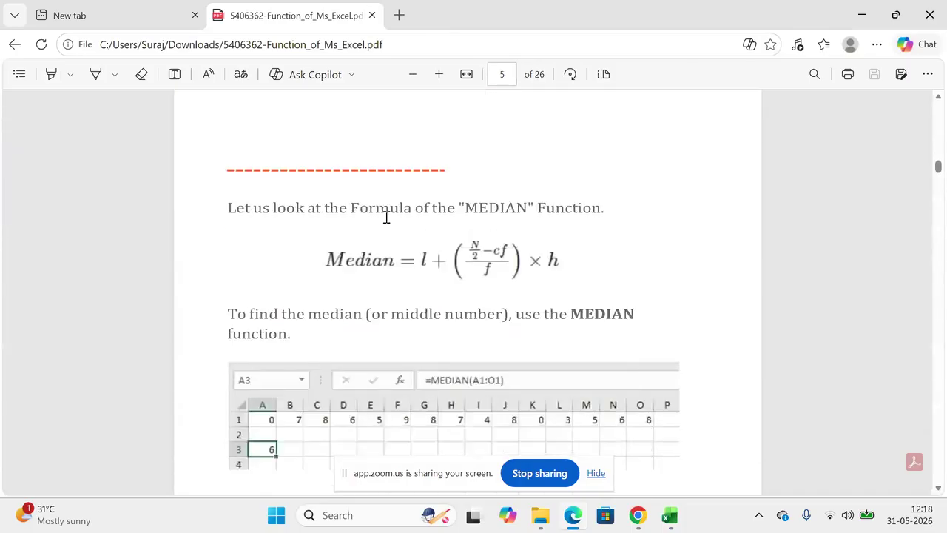
scroll(378, 221, "down", 2)
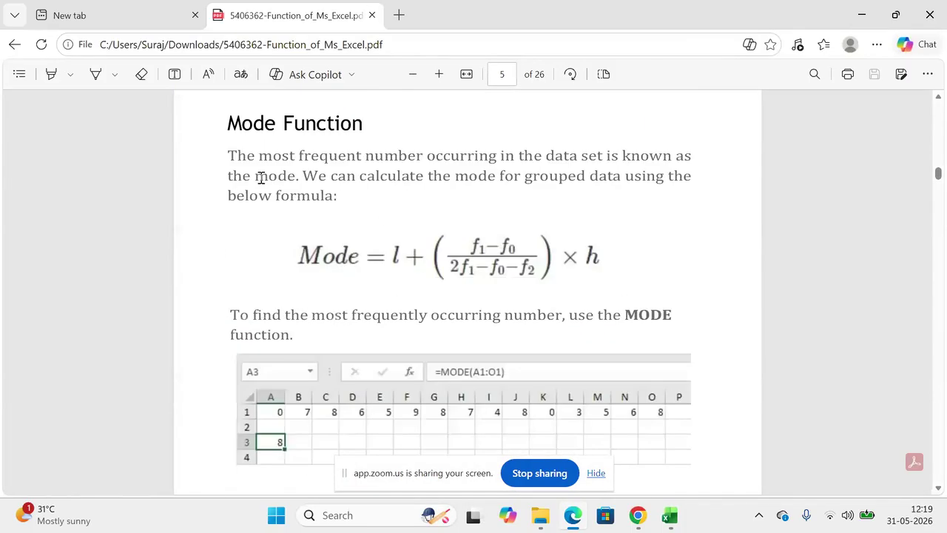
scroll(316, 252, "down", 5)
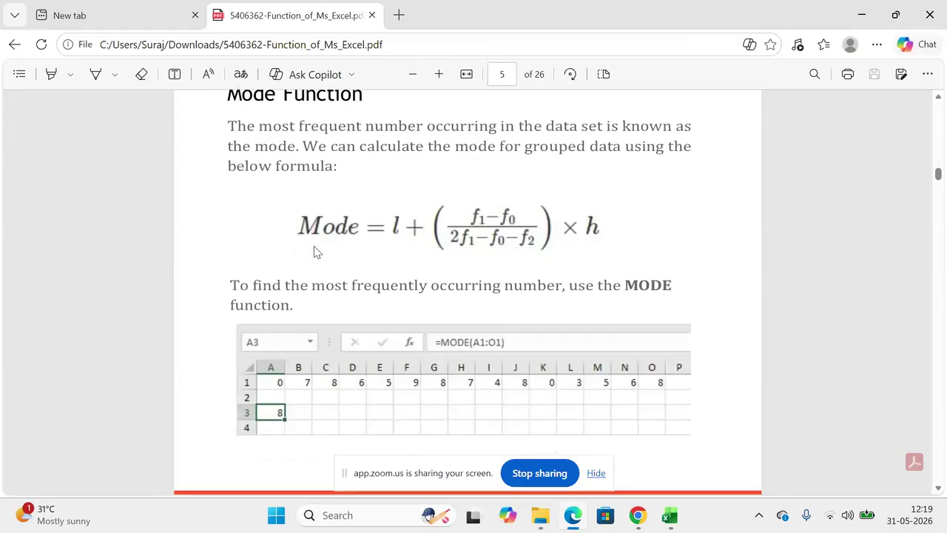
scroll(313, 252, "down", 2)
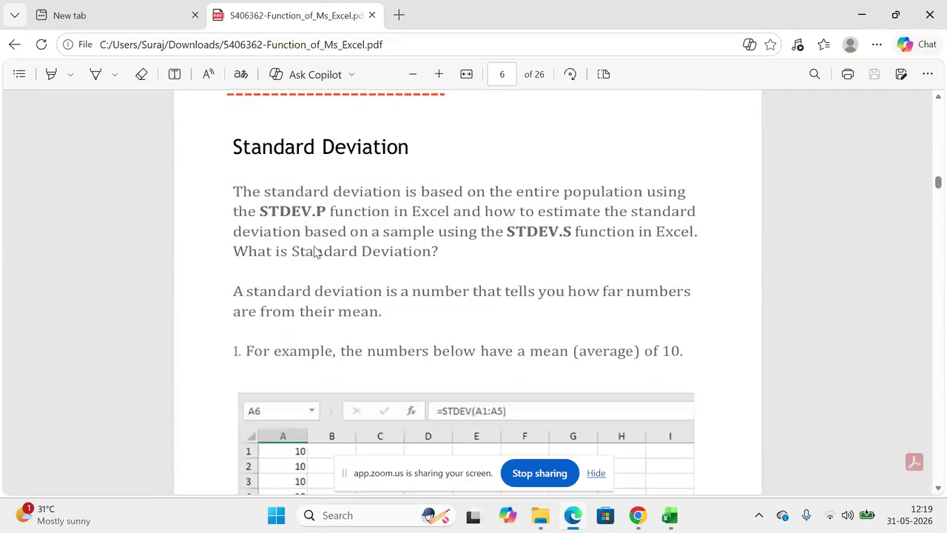
Step: Return to the Excel workbook and enter the label Standard Deviation in C37
key("alt+Tab")
key("Left")
key("Left")
key("Left")
key("Down")
key("Down")
key("Down")
key("Down")
key("Down")
key("Down")
key("Down")
key("Down")
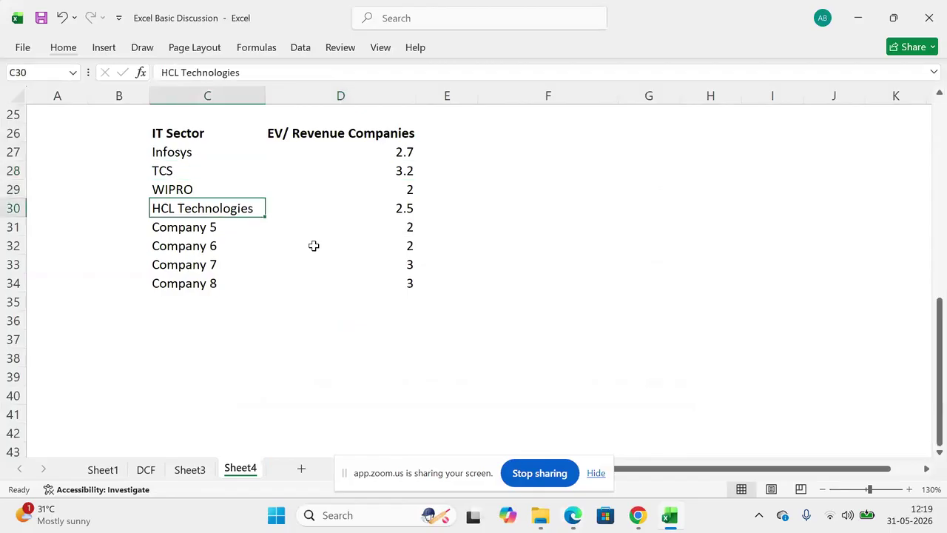
key("Down")
type("Stan")
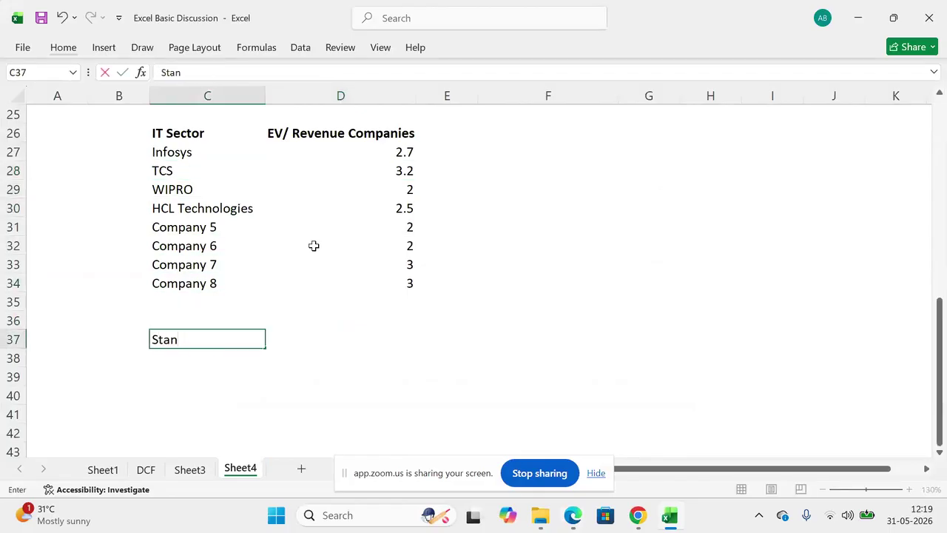
type("dard Devia")
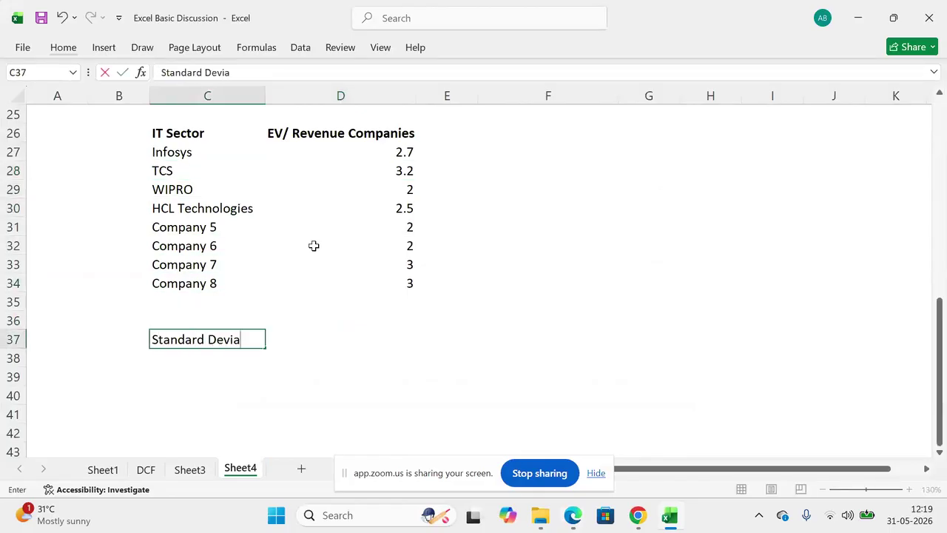
type("tion")
key("Return")
key("Up")
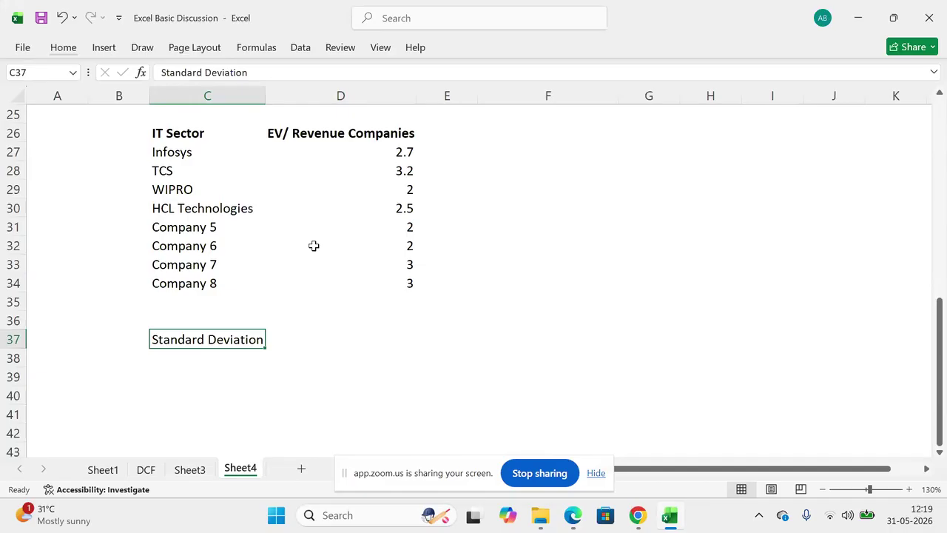
Step: Look at the Zoom meeting window and its participants list, and go back to the Excel sheet
key("alt+Tab")
key("alt+Tab")
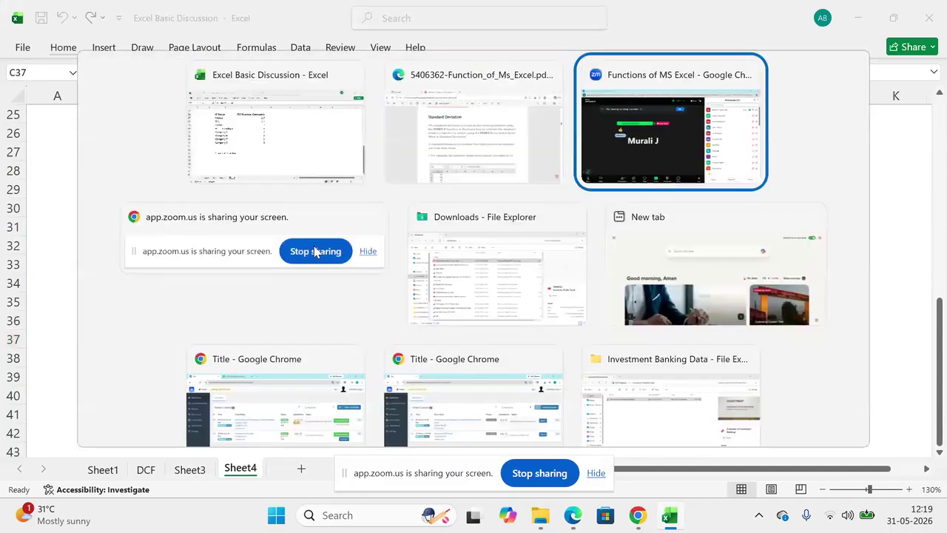
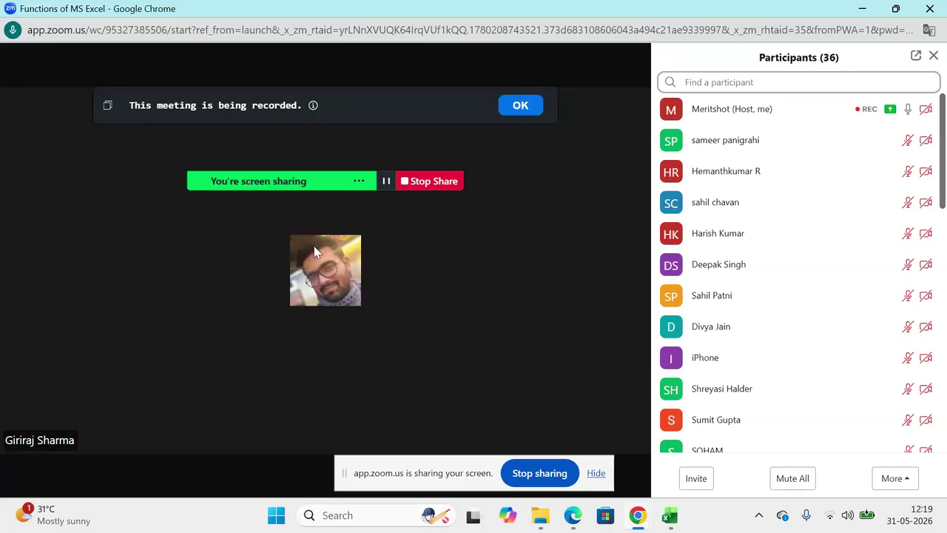
key("alt+Tab")
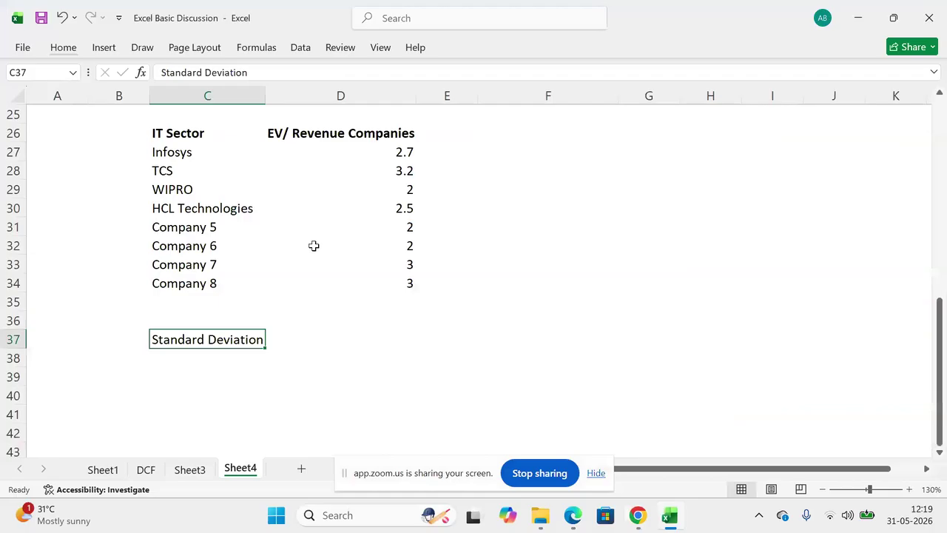
Step: Make the Standard Deviation label in C37 bold and review the EV/Revenue multiples in D27:D34 as its data
key("ctrl+b")
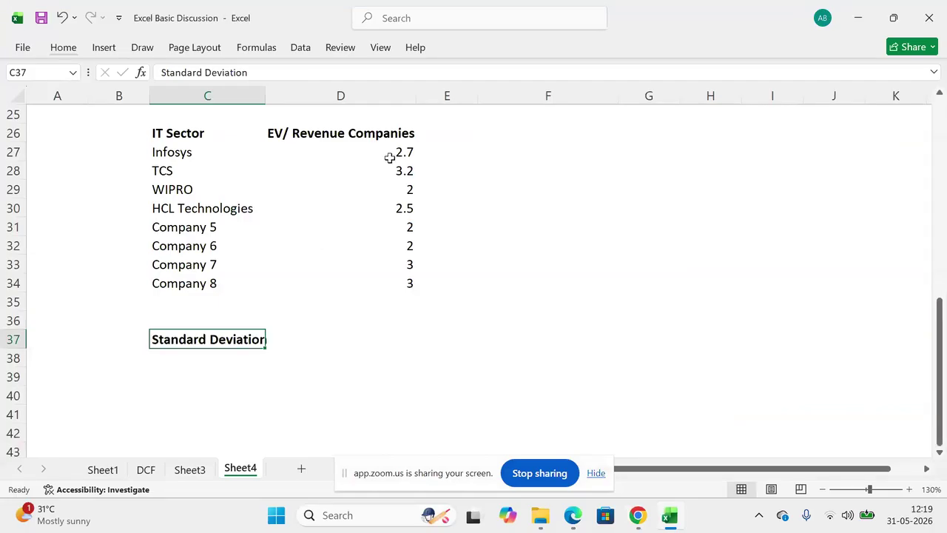
left_click_drag(373, 156, 374, 283)
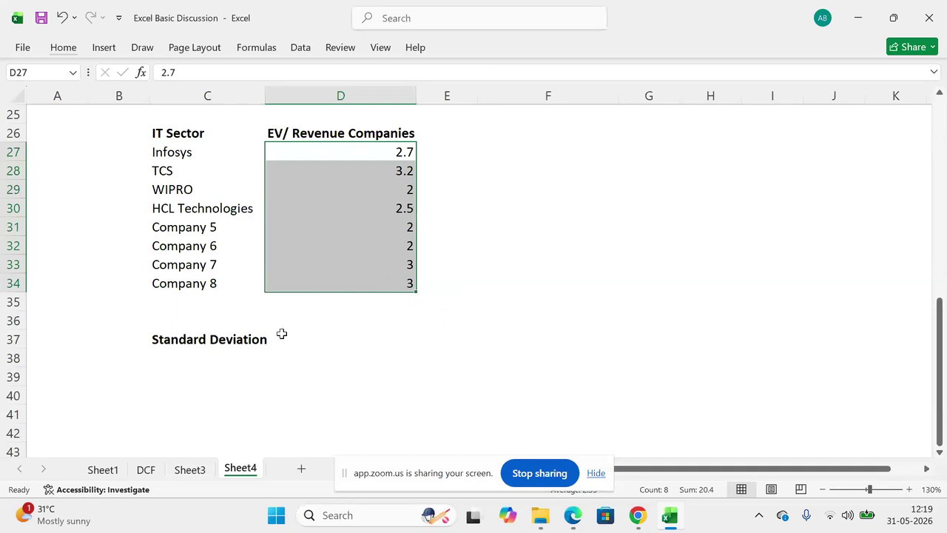
left_click(185, 350)
left_click(174, 334)
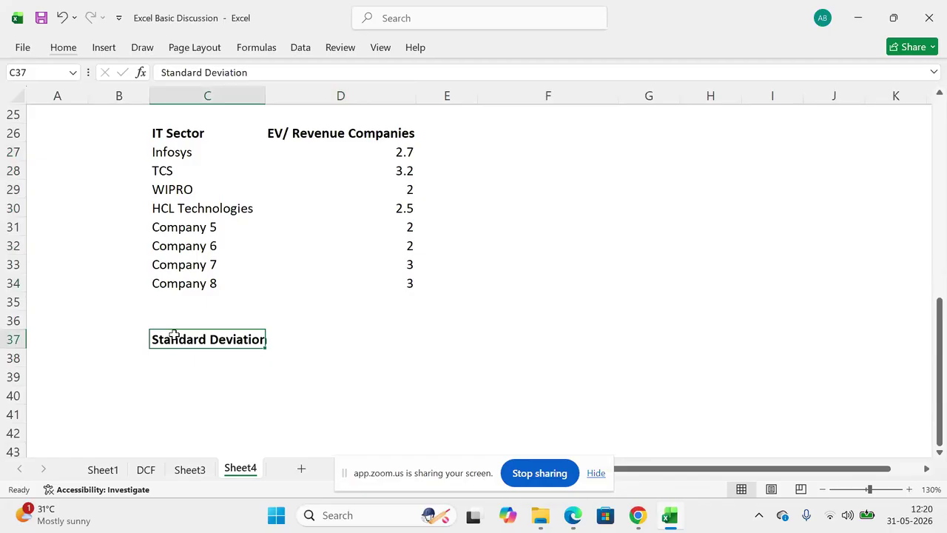
Step: Review the EV/Revenue multiples and company names in rows 27 to 34, and widen column C to fit the Standard Deviation label
left_click_drag(381, 150, 379, 276)
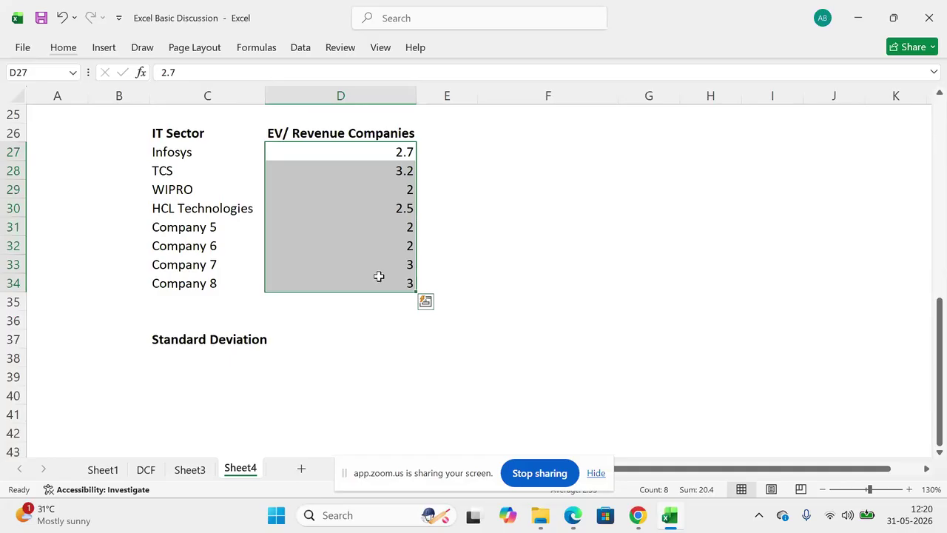
left_click(171, 153)
left_click_drag(171, 153, 174, 278)
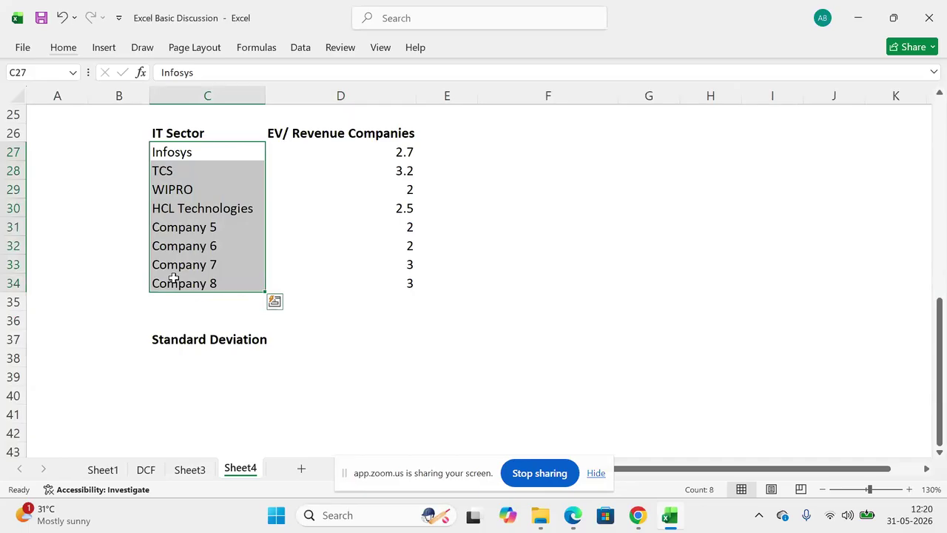
left_click(185, 340)
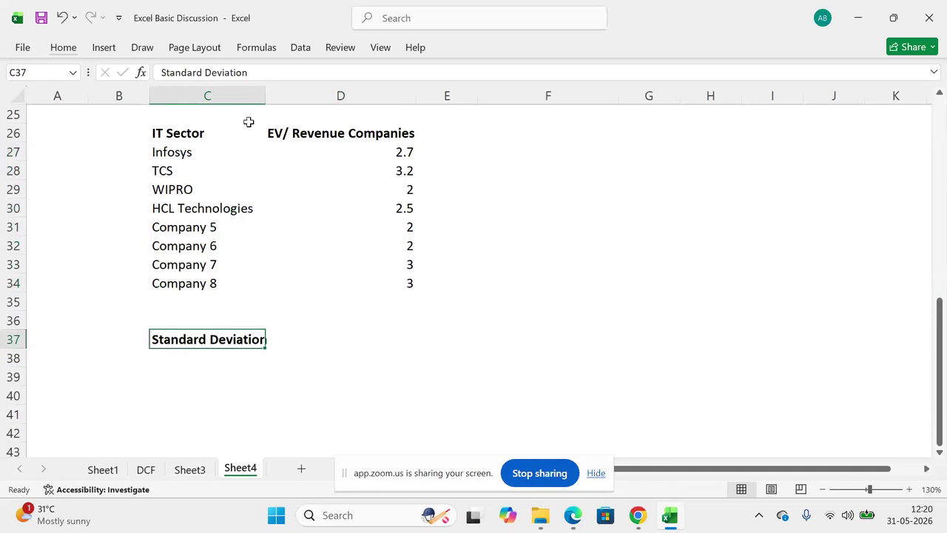
left_click_drag(267, 92, 275, 92)
Step: Enter =STDEV.P( as plain text in D37, beside the Standard Deviation label
key("Tab")
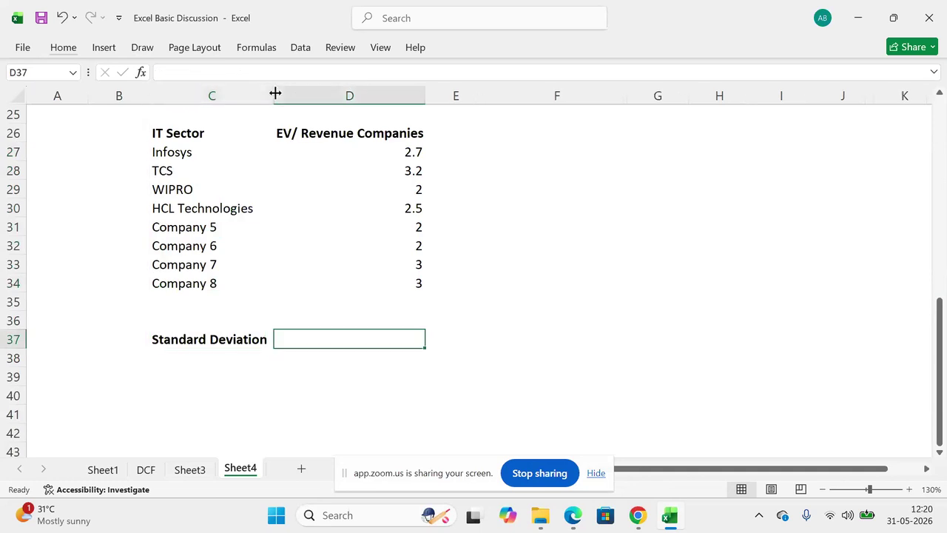
key("shift+Tab")
key("Down")
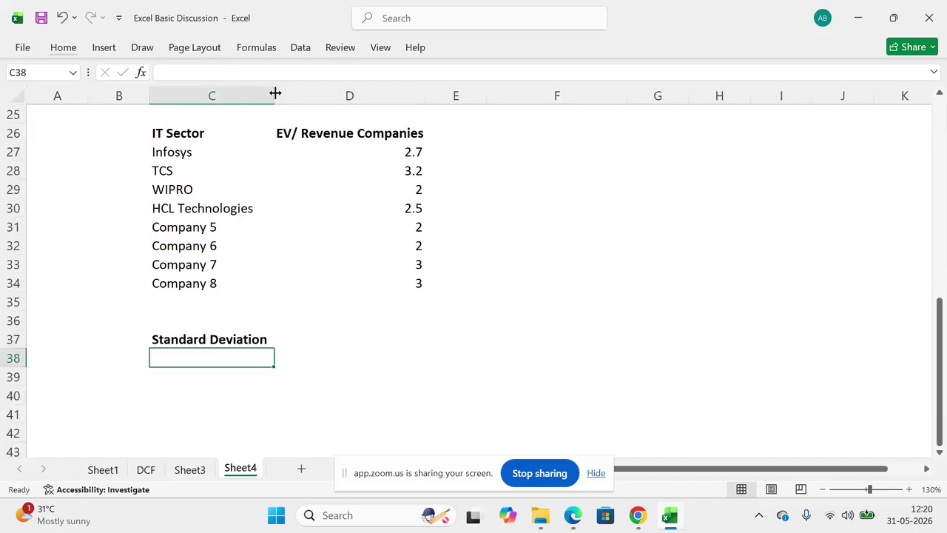
key("Up")
key("Tab")
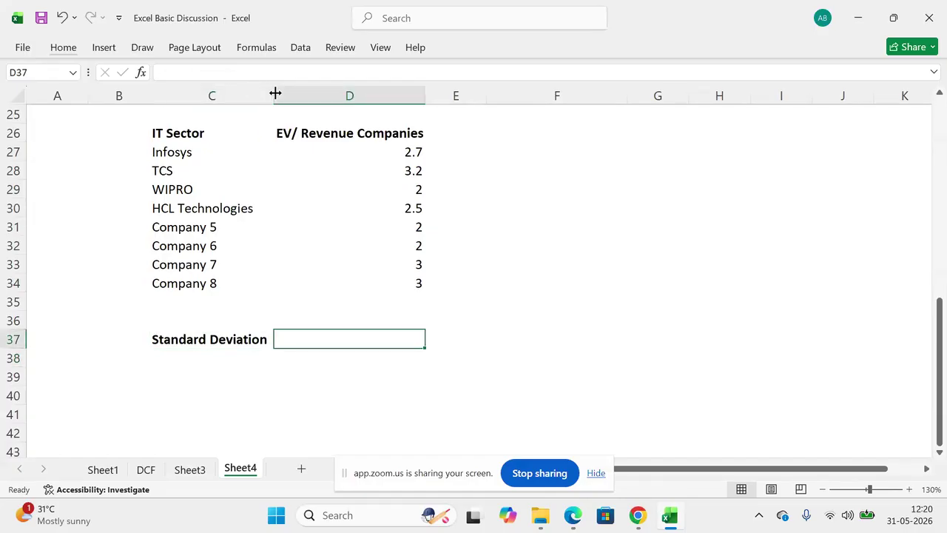
type("=st")
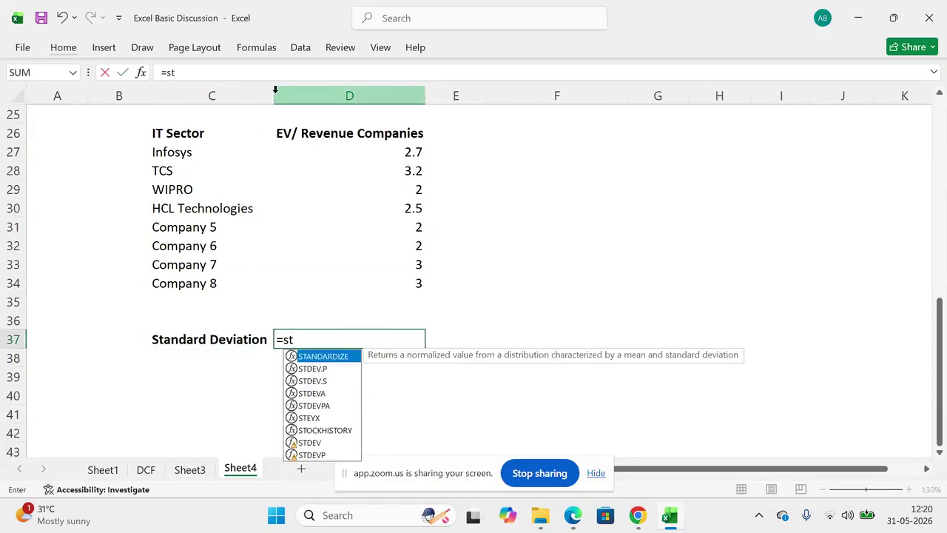
key("Down")
key("Tab")
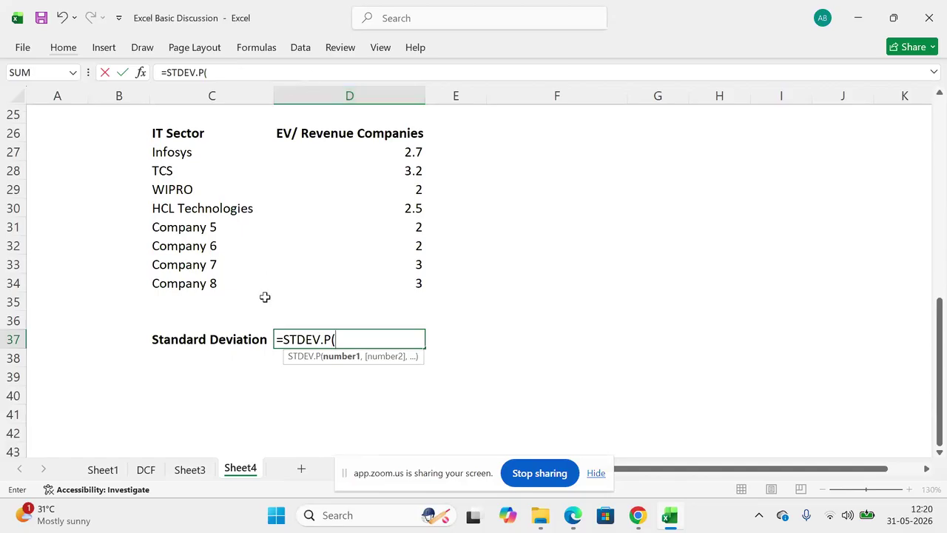
left_click(275, 339)
type("'")
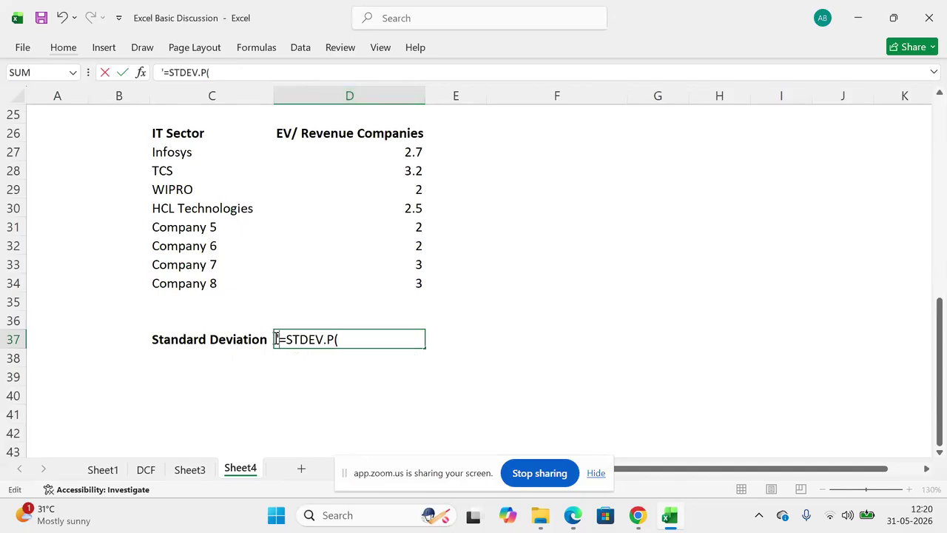
key("Return")
Step: Enter =STDEV.S( as plain text in D38, below the STDEV.P entry
type("'")
key("BackSpace")
type("=St")
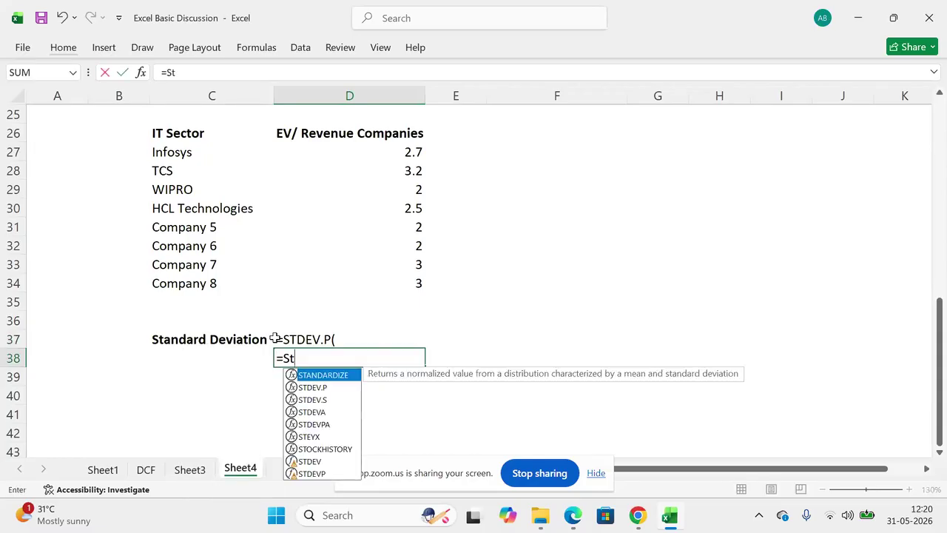
key("Down")
key("Down")
key("Tab")
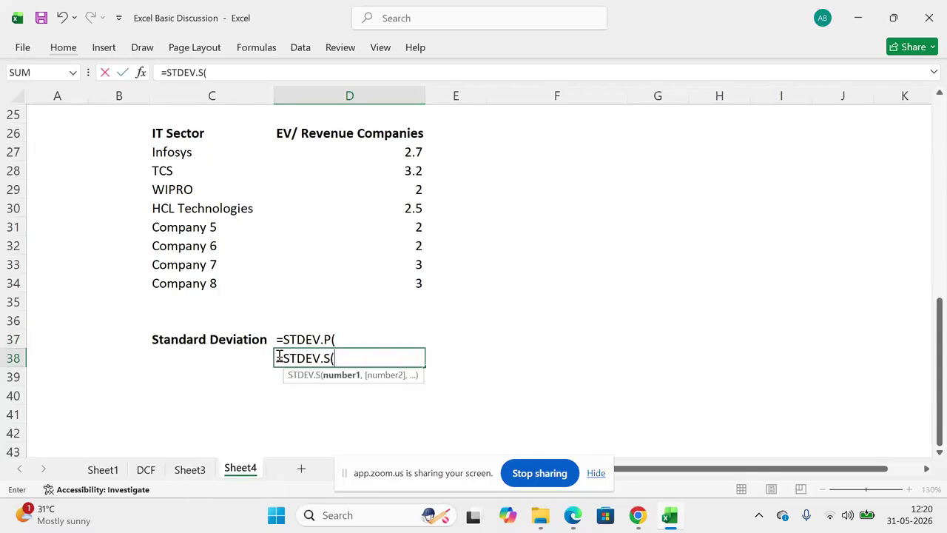
left_click(277, 358)
type("'")
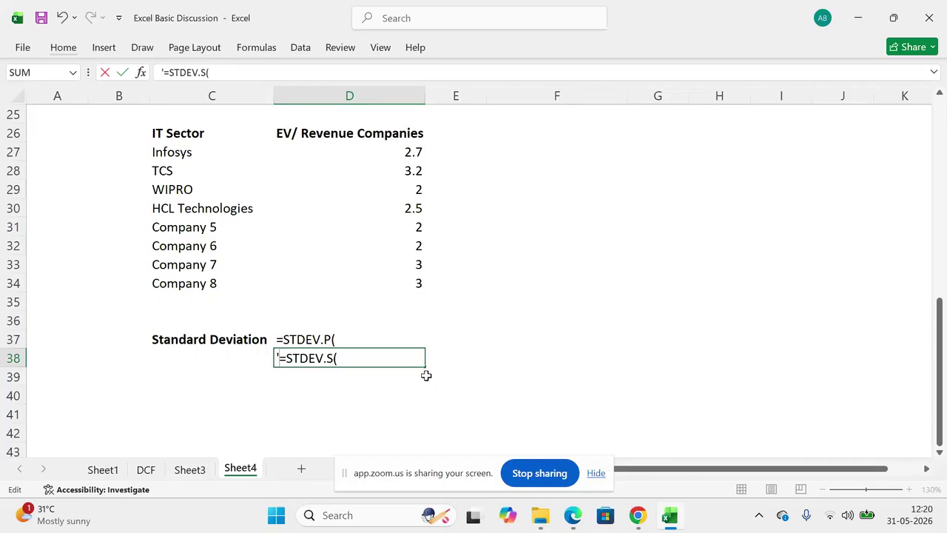
key("Return")
key("Up")
key("Up")
key("shift+Down")
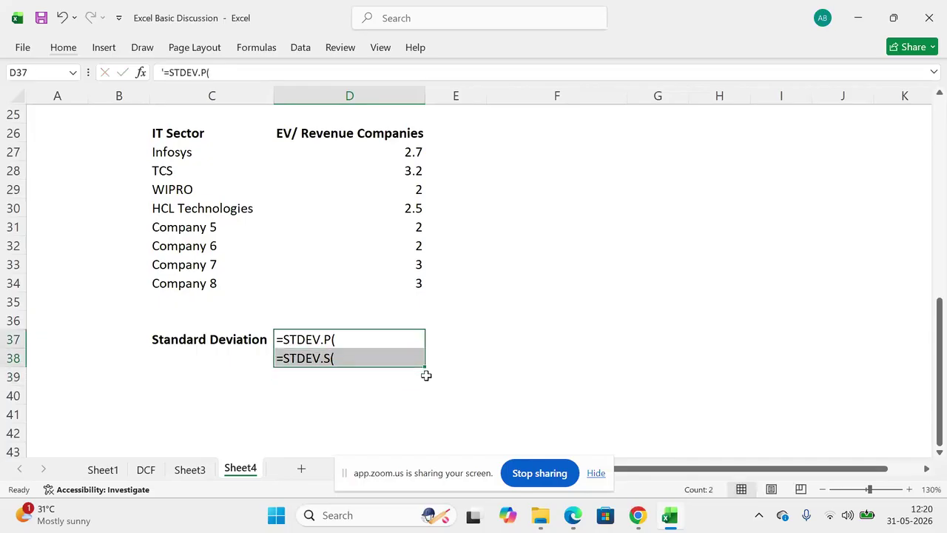
Step: Widen column E and enter Population in E37 as the description of STDEV.P
left_click(345, 337)
left_click(444, 335)
left_click(334, 337)
left_click(453, 338)
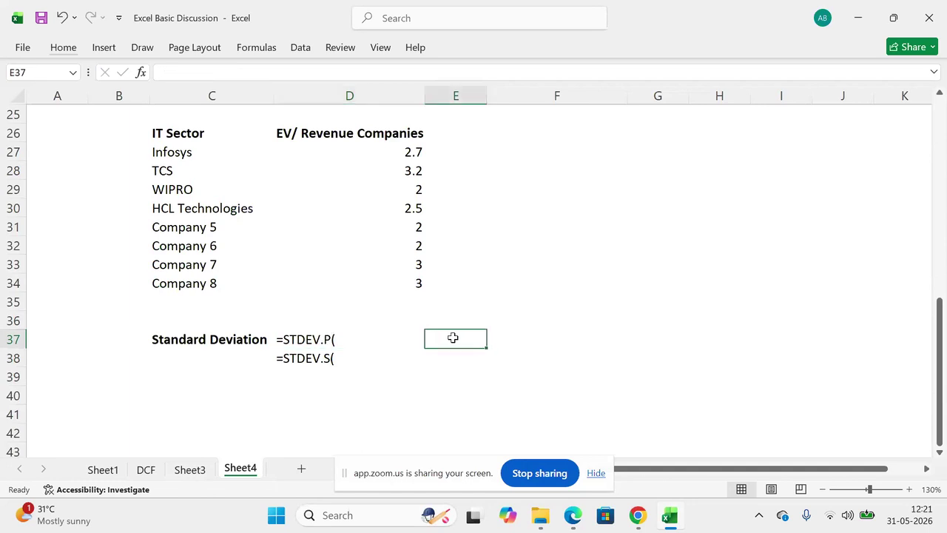
left_click_drag(488, 94, 541, 94)
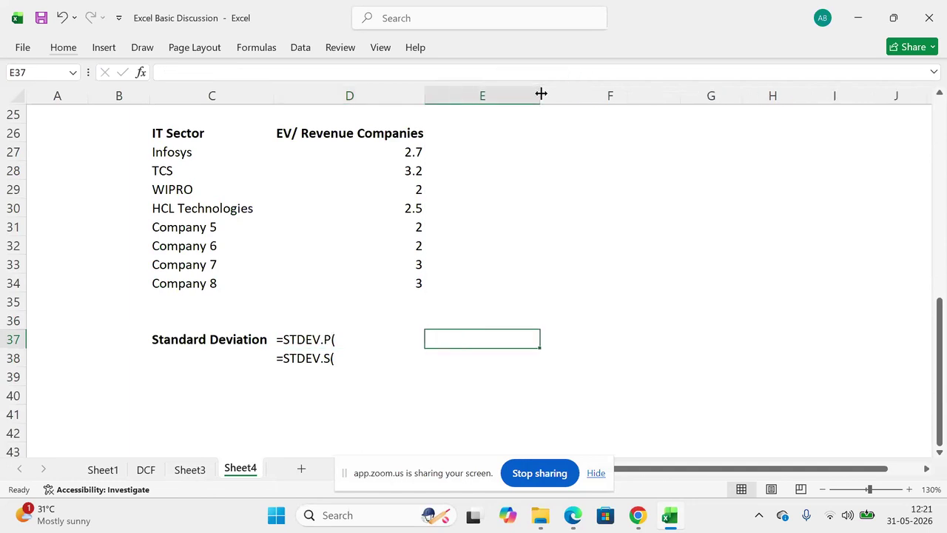
type("Population")
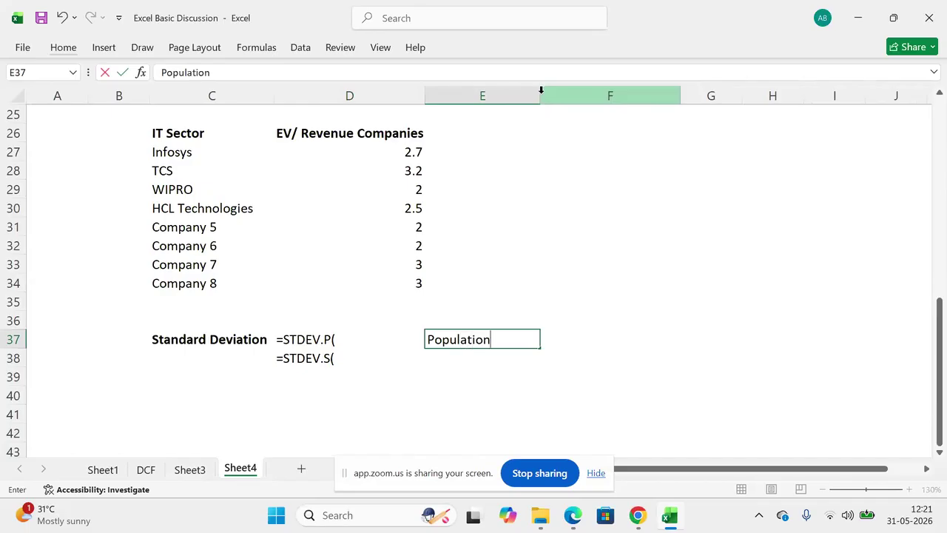
key("Return")
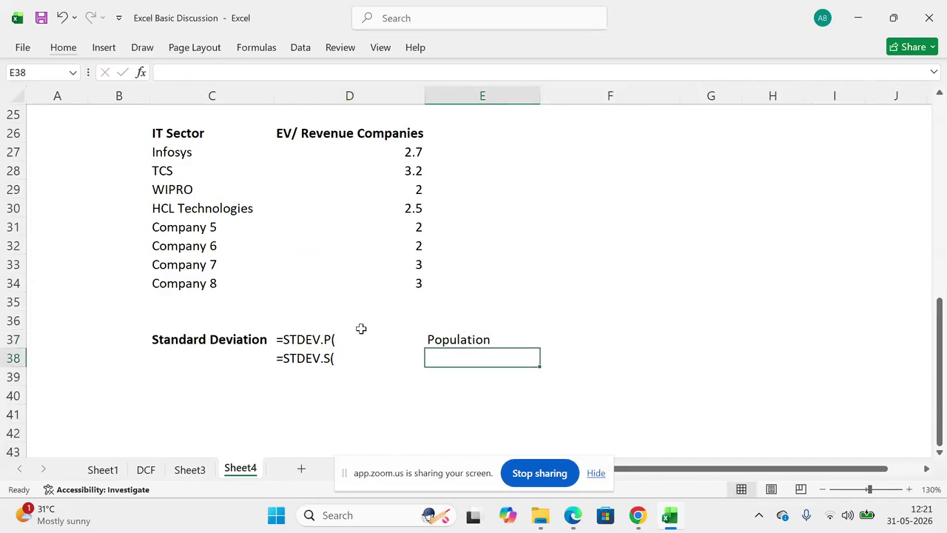
Step: Enter Sample in E38 as the description of STDEV.S
left_click(318, 355)
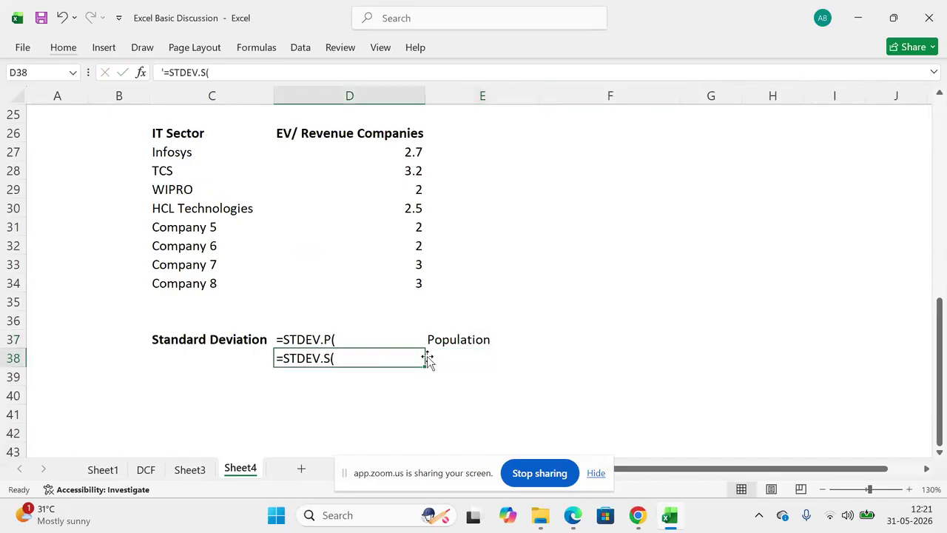
left_click(453, 361)
type("Sample")
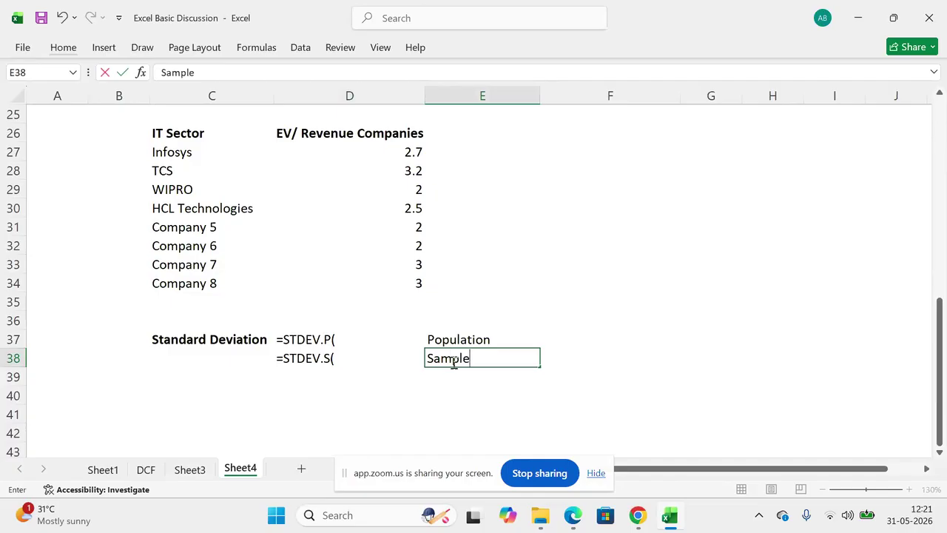
key("Return")
left_click(454, 362)
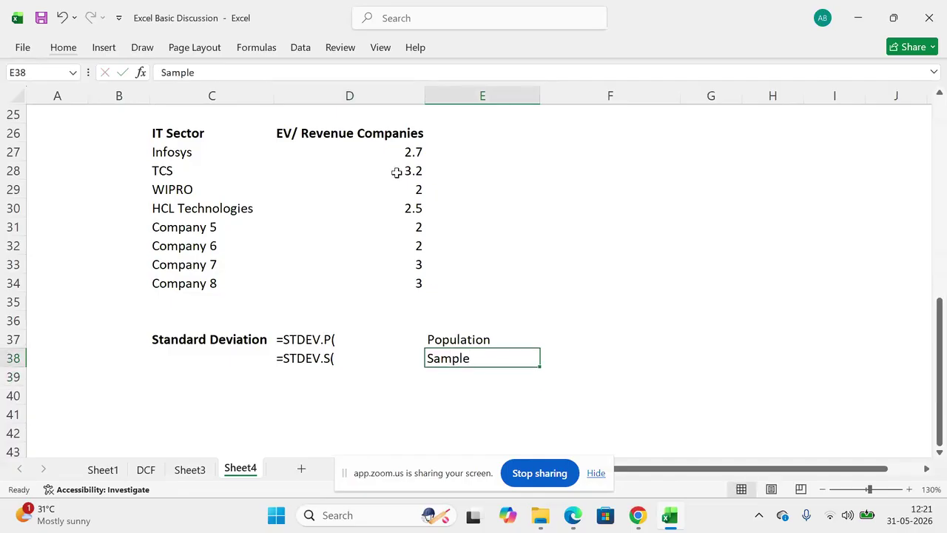
Step: Examine the companies in C27:C34 and their multiples in D27:D34 against the STDEV.P population and STDEV.S sample entries
left_click_drag(172, 150, 188, 284)
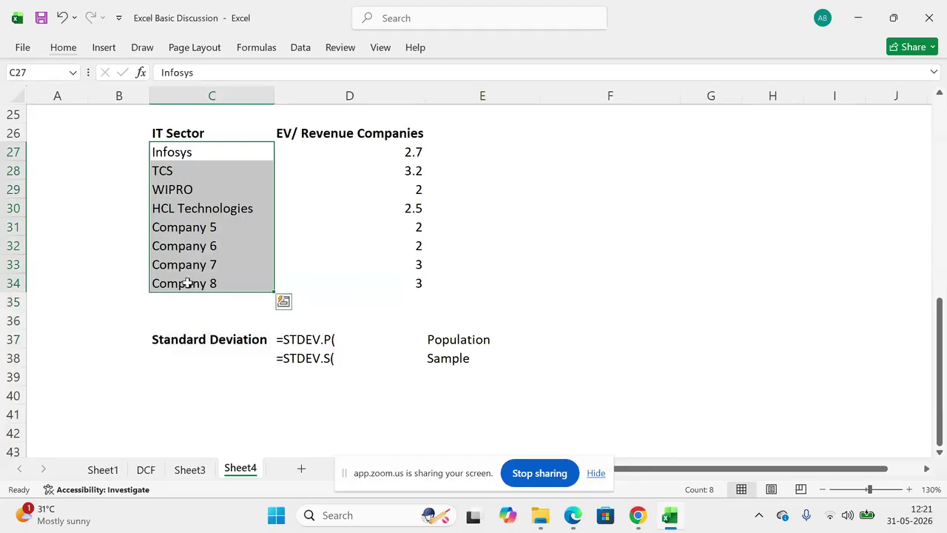
left_click(296, 356)
left_click(314, 337)
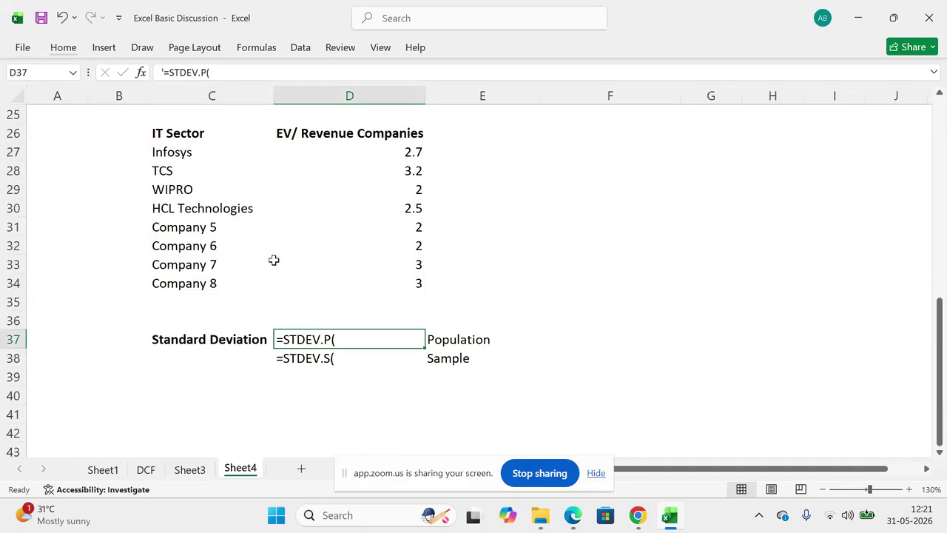
left_click_drag(185, 150, 183, 283)
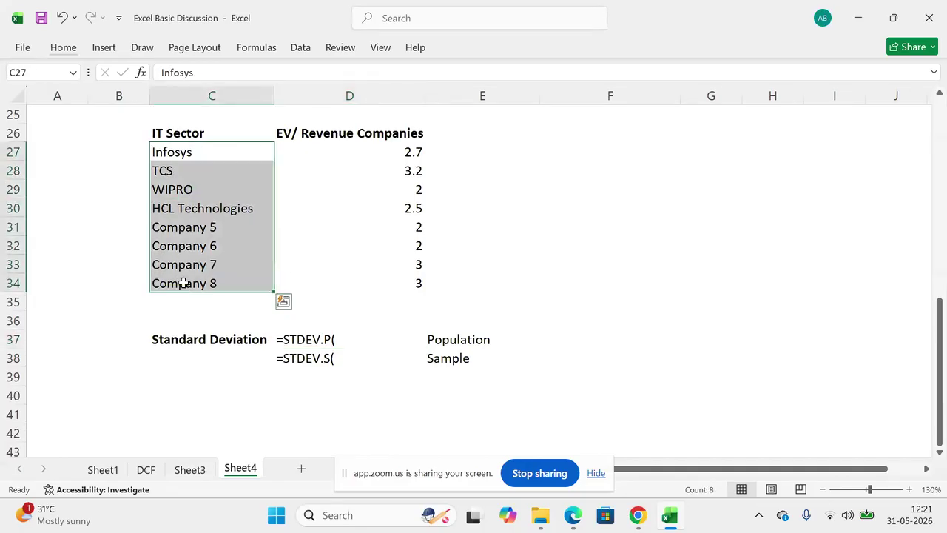
left_click(383, 157)
left_click_drag(383, 158, 379, 288)
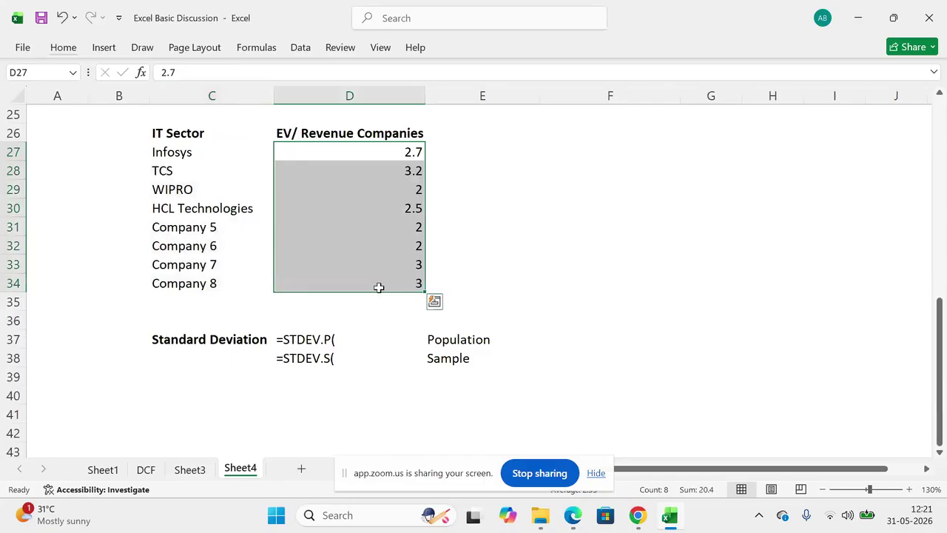
left_click(306, 359)
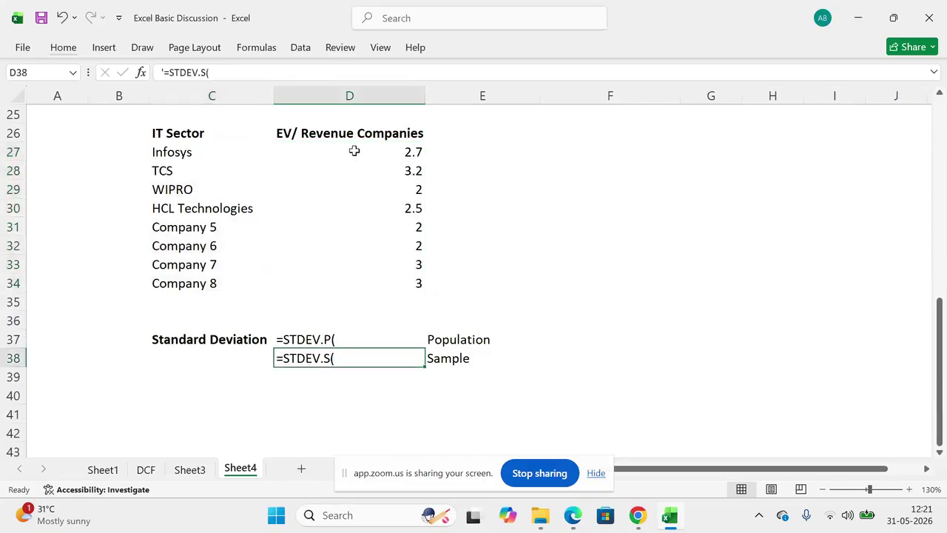
left_click_drag(354, 152, 352, 281)
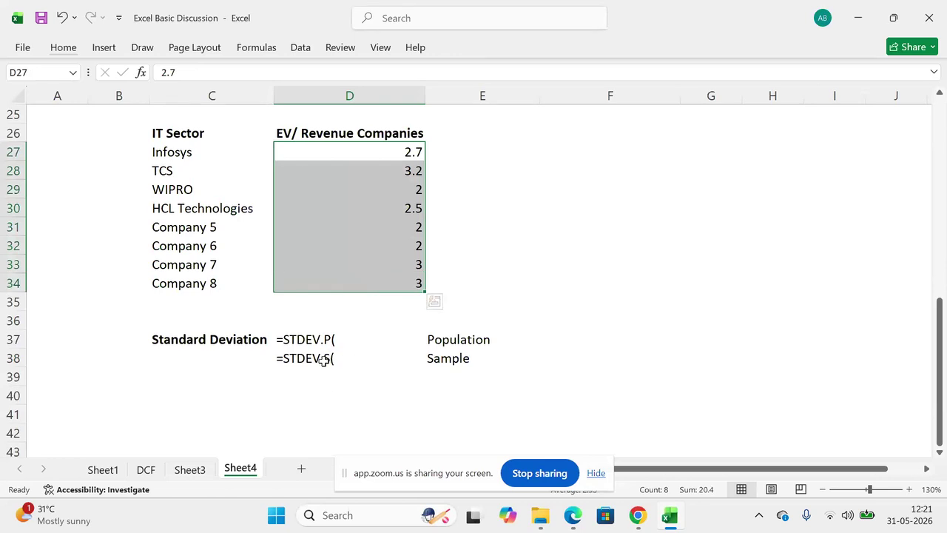
left_click(324, 359)
left_click(447, 338)
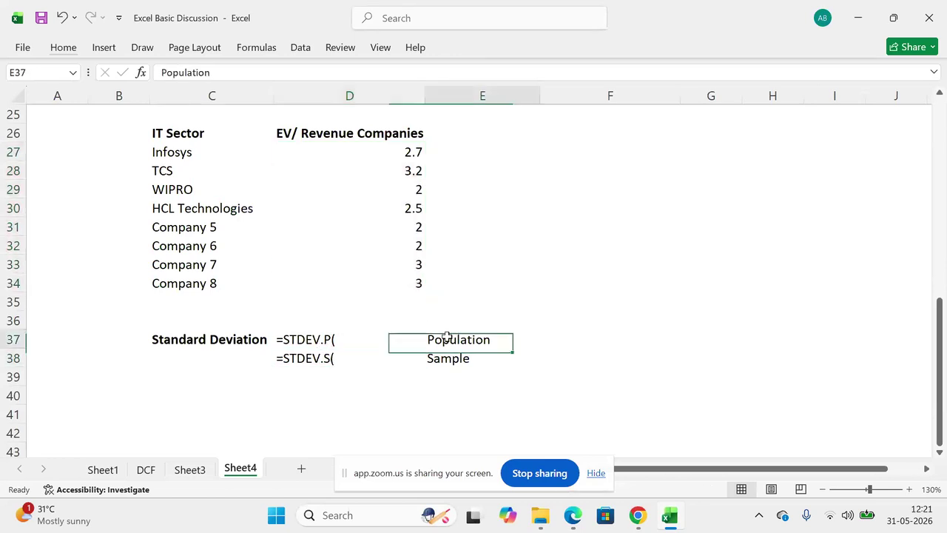
left_click_drag(382, 148, 296, 275)
left_click_drag(176, 147, 311, 287)
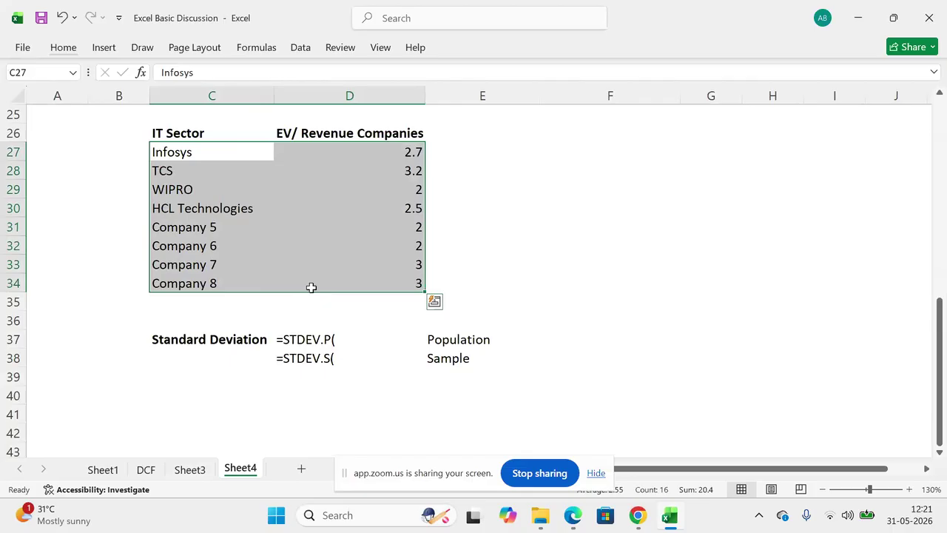
Step: Calculate the sample standard deviation of the EV/Revenue multiples in F38 with =STDEV.S(D27:D34)
left_click(327, 374)
key("Up")
key("Right")
key("Right")
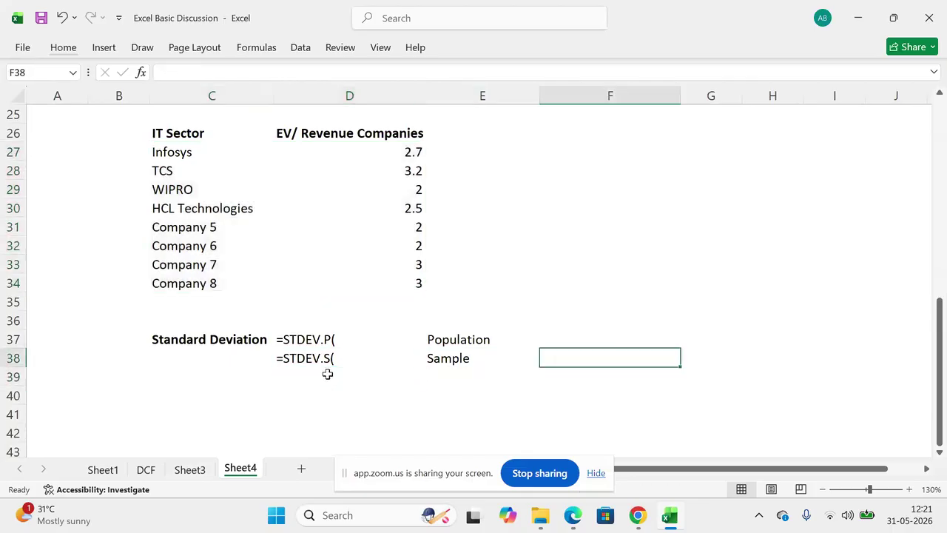
type("=st")
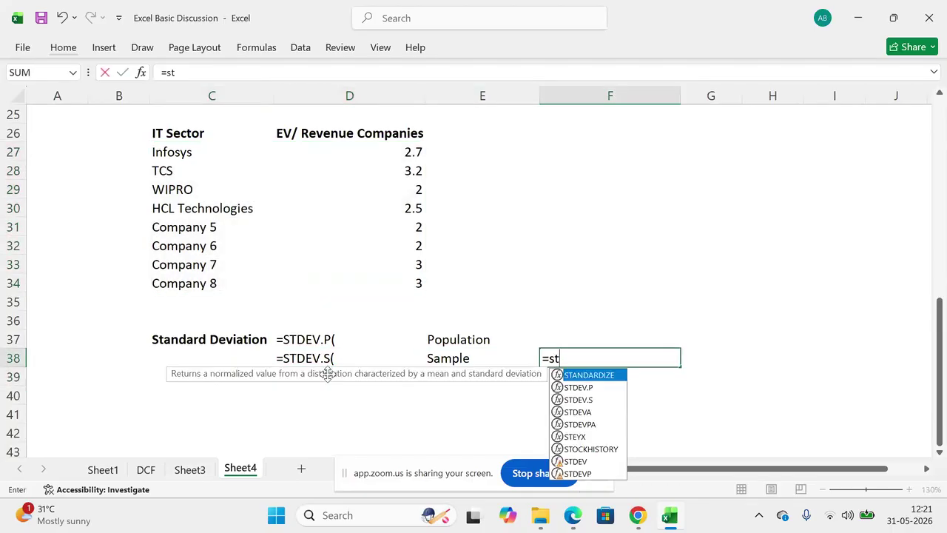
key("Down")
key("Tab")
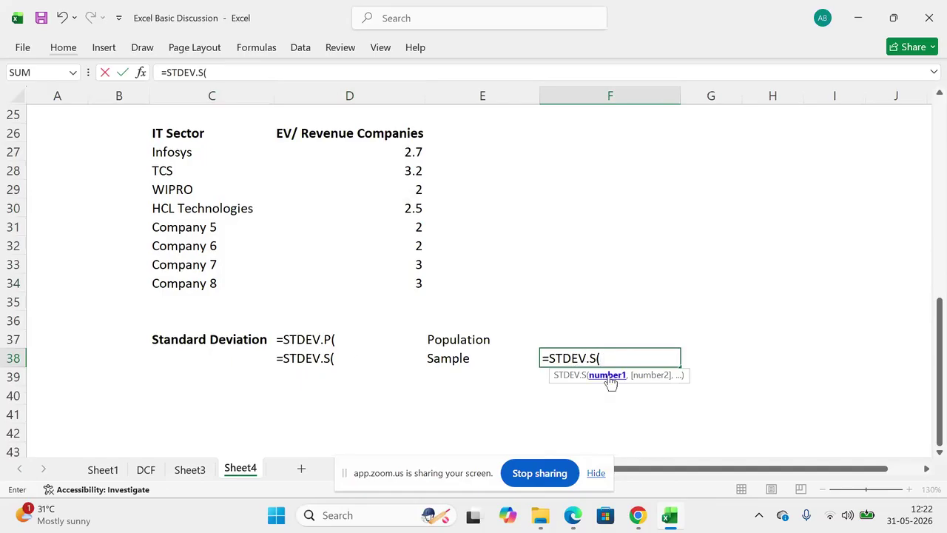
left_click_drag(405, 152, 387, 282)
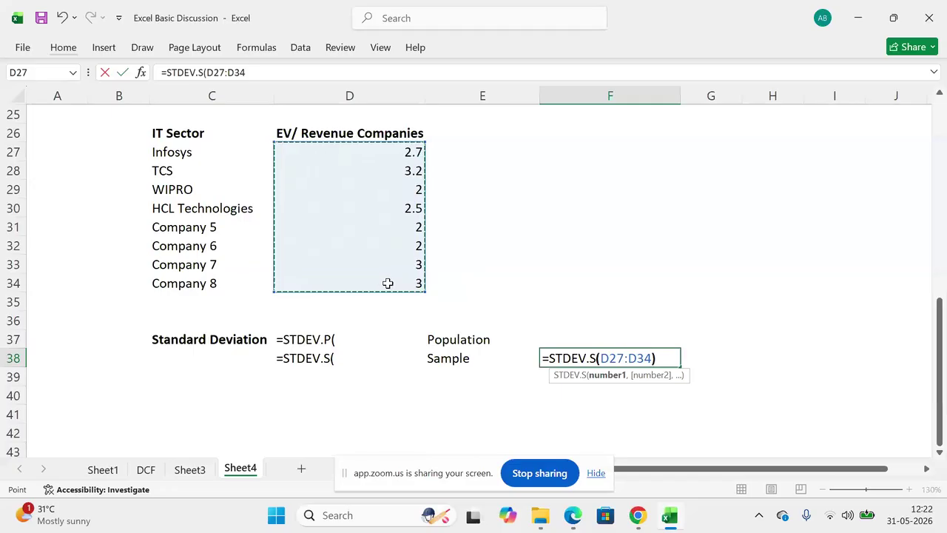
key("Return")
key("Up")
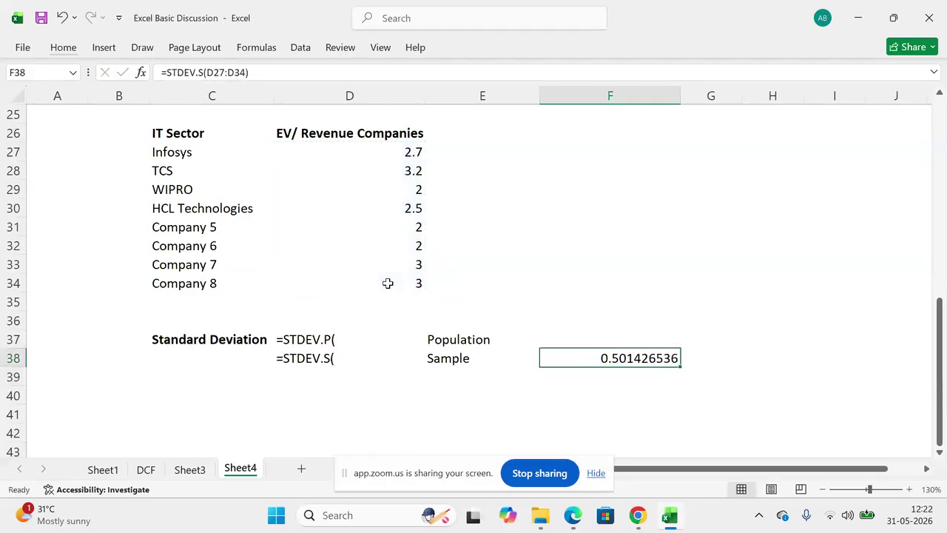
key("XF86AudioRaiseVolume")
Step: Calculate the average EV/Revenue multiple in D35 with =AVERAGE(D27:D34)
left_click(401, 299)
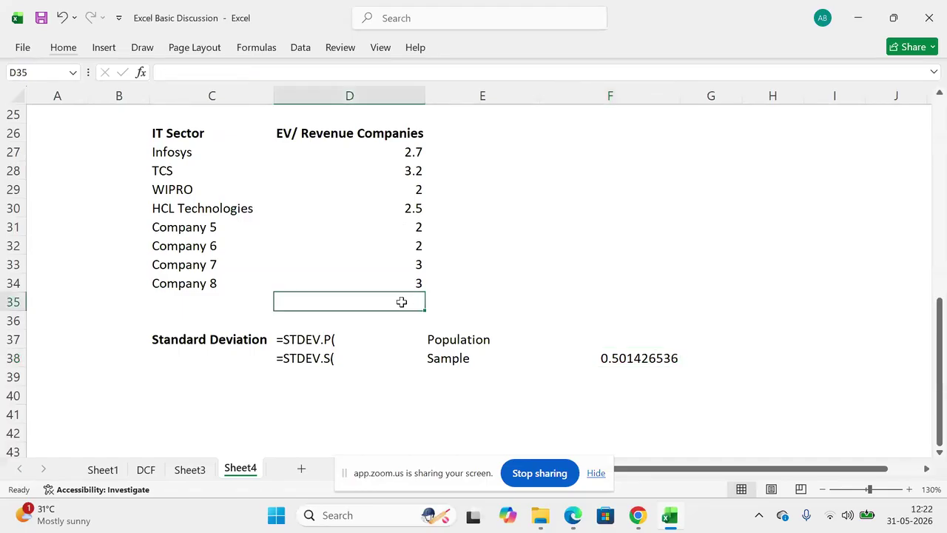
type("=aver")
key("Tab")
key("Up")
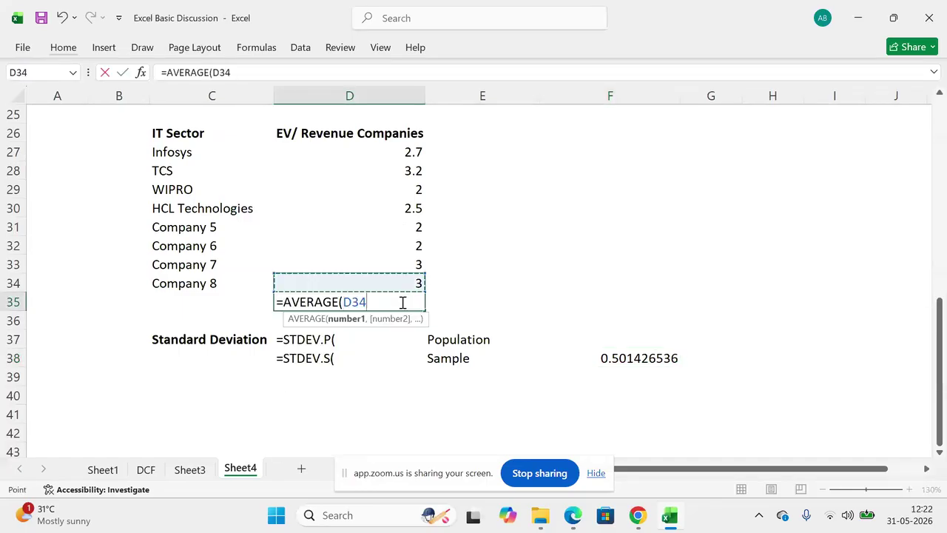
key("shift+Up")
key("shift+Up")
key("shift+Up")
key("shift+Up")
key("shift+Up")
key("shift+Up")
key("shift+Up")
key("shift+Up")
key("shift+Down")
type(")")
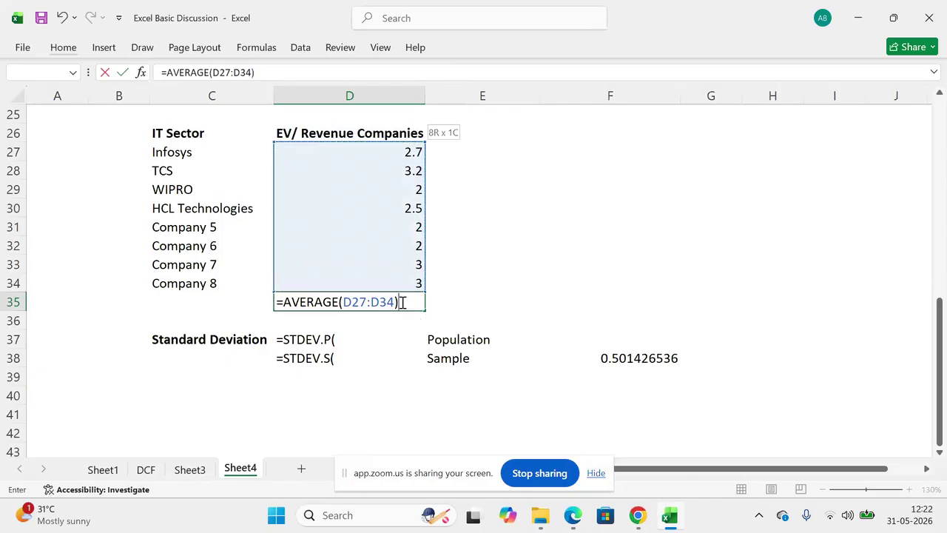
key("ctrl+Return")
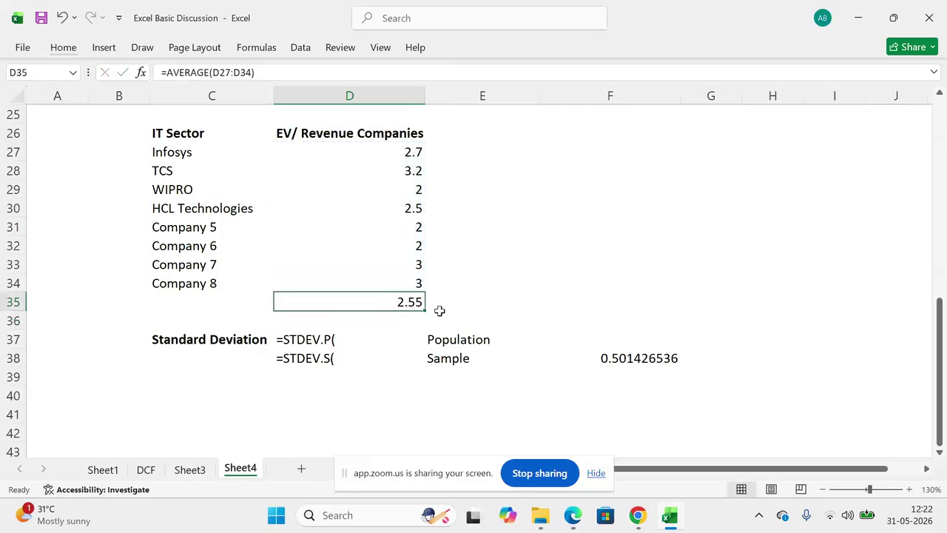
Step: Compare the average in D35 with the sample standard deviation in F38 and review the companies in C27:C34
left_click(614, 358)
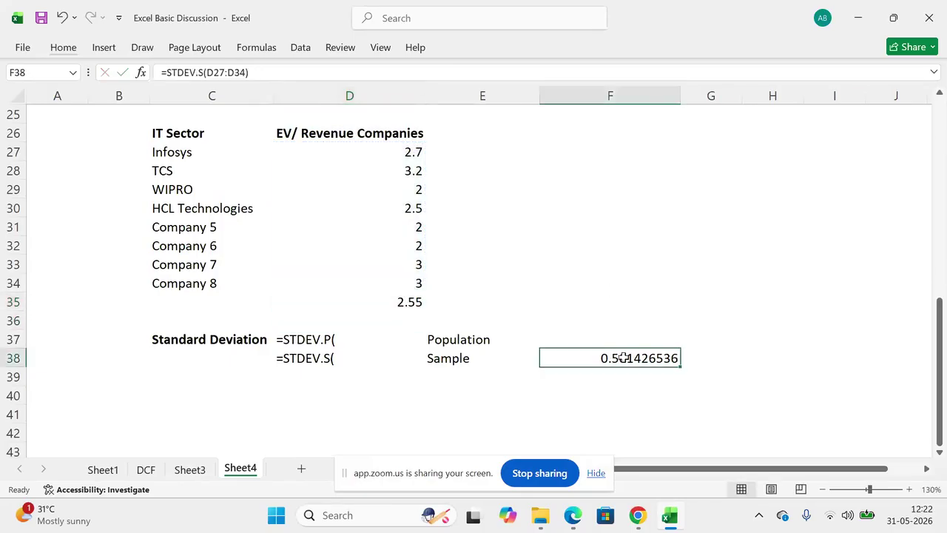
left_click(397, 306)
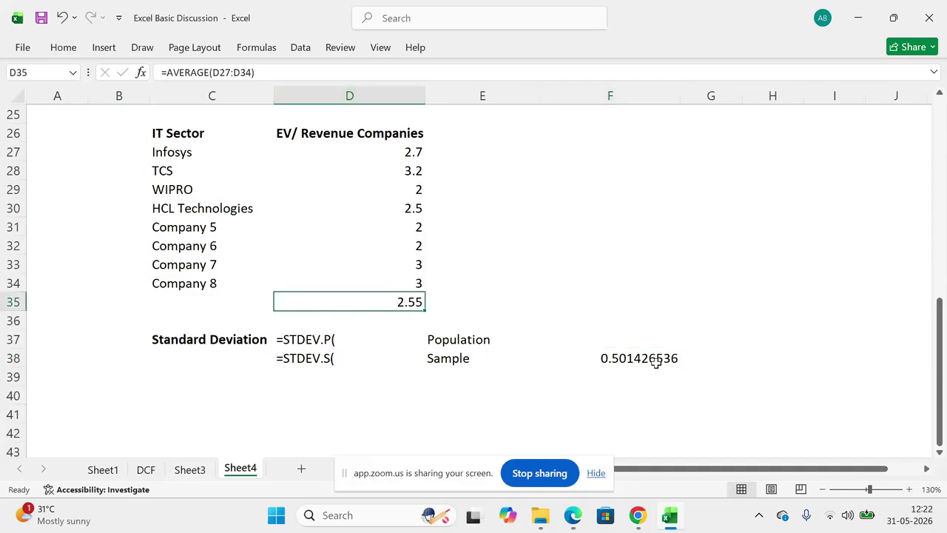
left_click(619, 352)
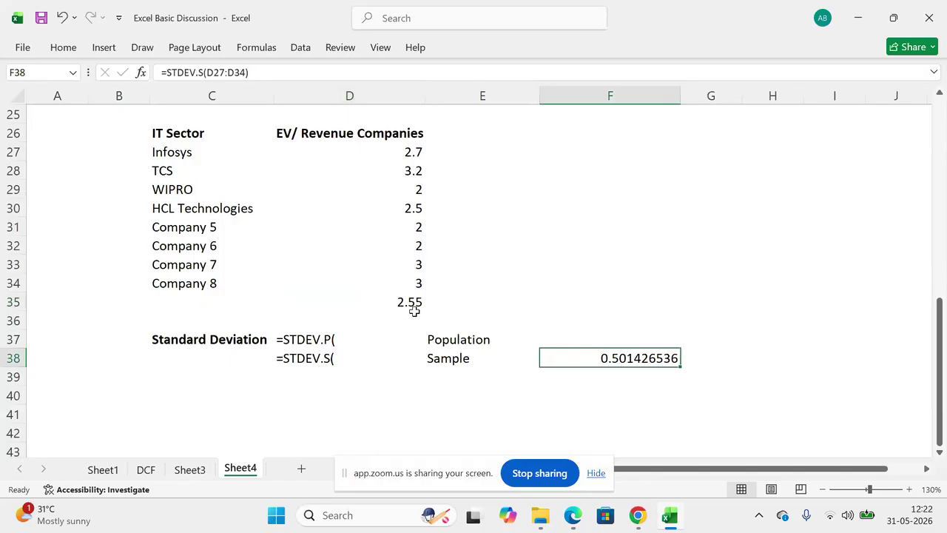
left_click(386, 299)
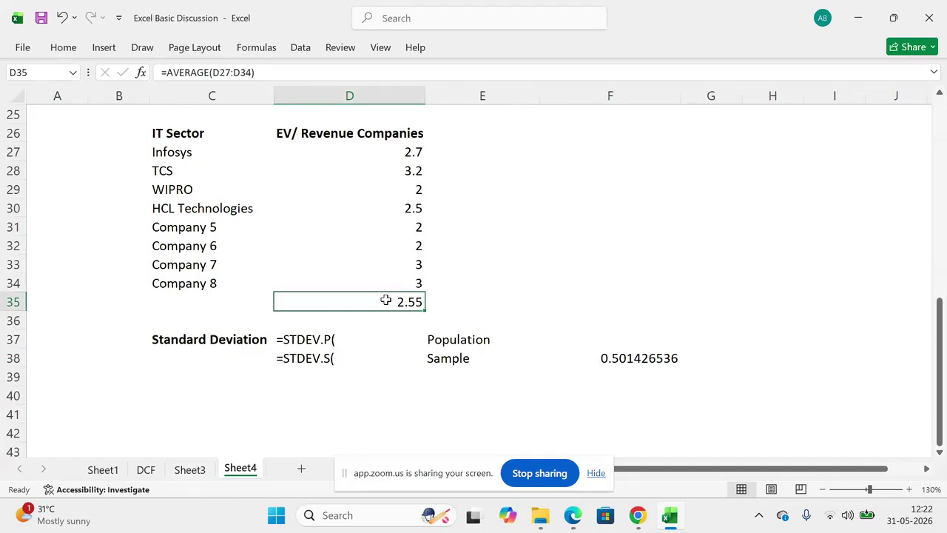
left_click(629, 358)
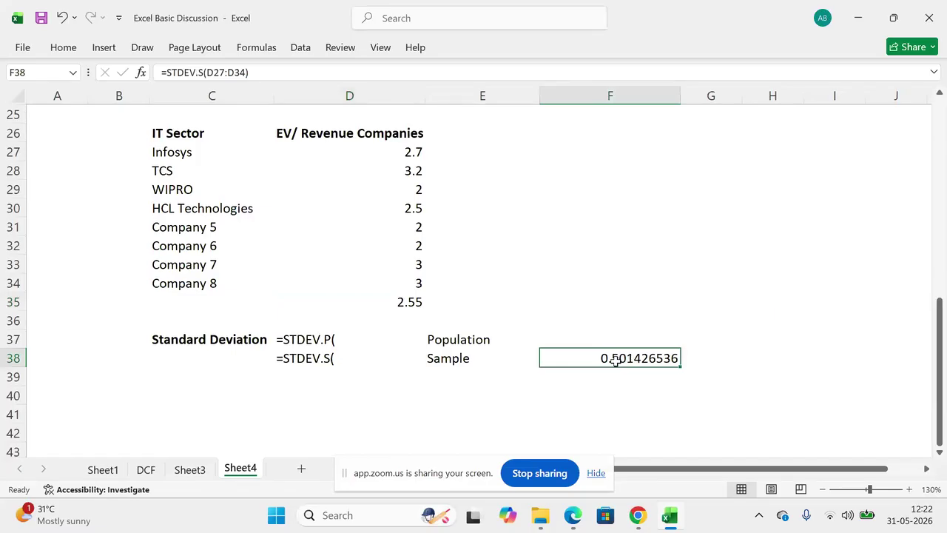
key("Up")
left_click_drag(162, 154, 167, 295)
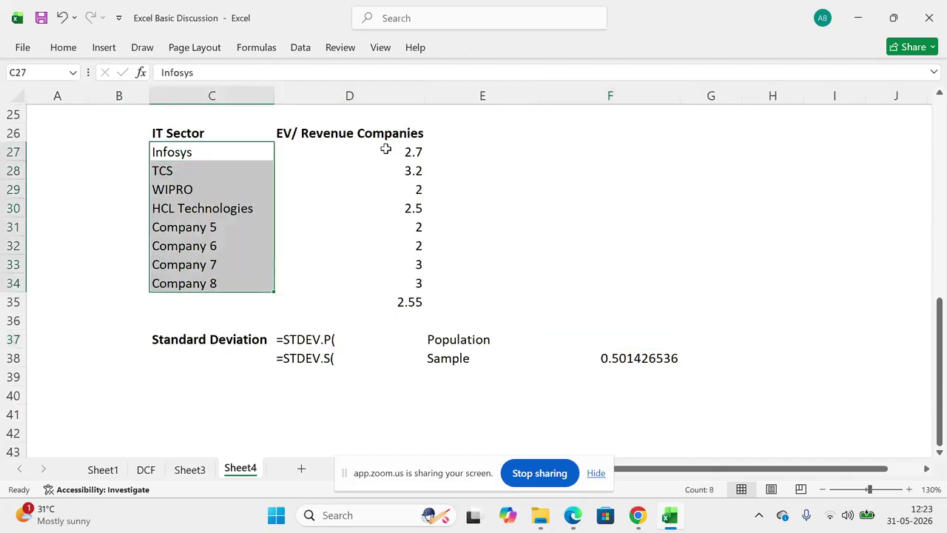
left_click(312, 359)
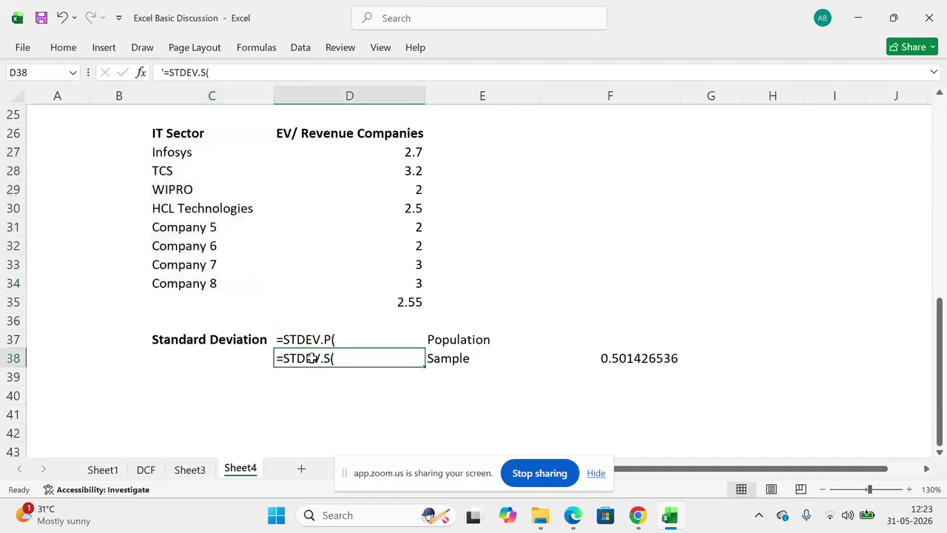
Step: Calculate the population standard deviation of the EV/Revenue multiples in F37 with =STDEV.P(D27:D34)
left_click(333, 340)
key("Right")
key("Right")
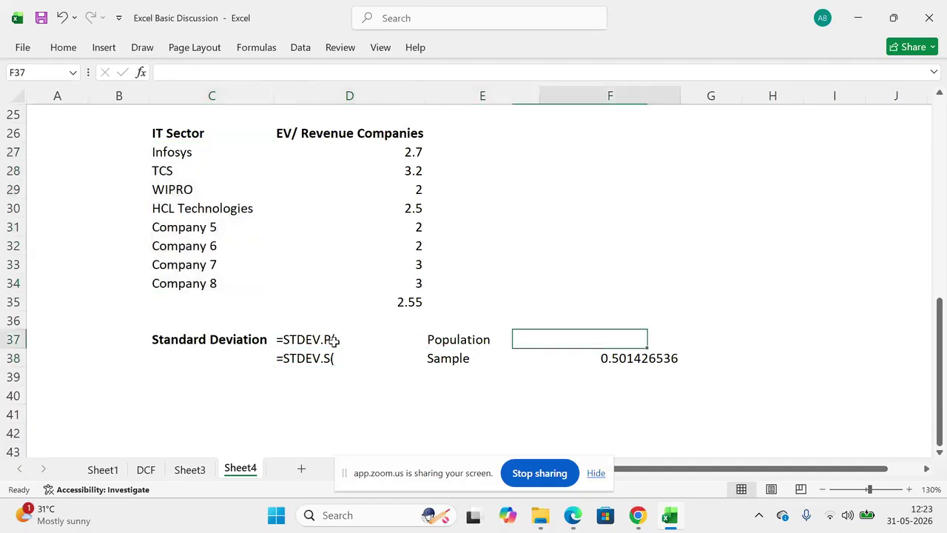
type("=st")
key("Down")
key("Tab")
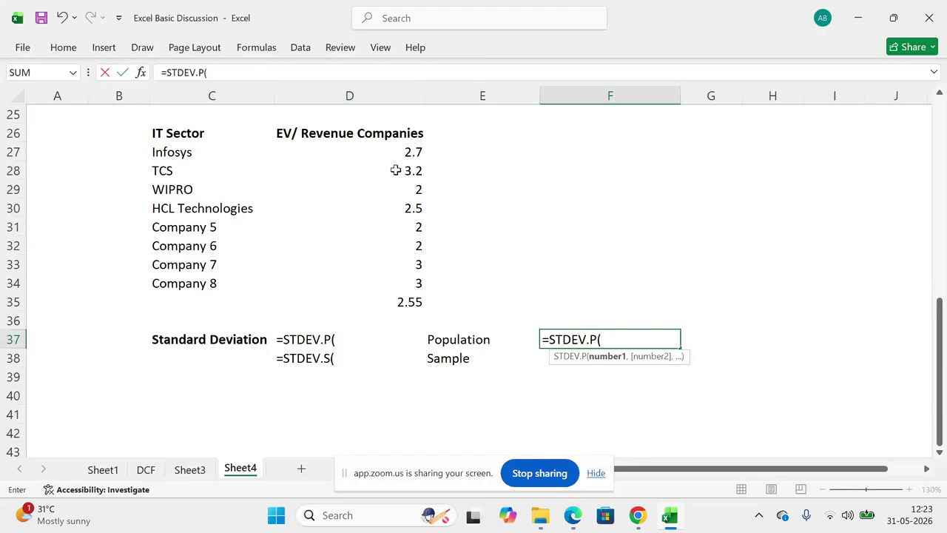
left_click_drag(392, 152, 398, 274)
type(")")
key("Return")
key("Up")
key("XF86AudioRaiseVolume")
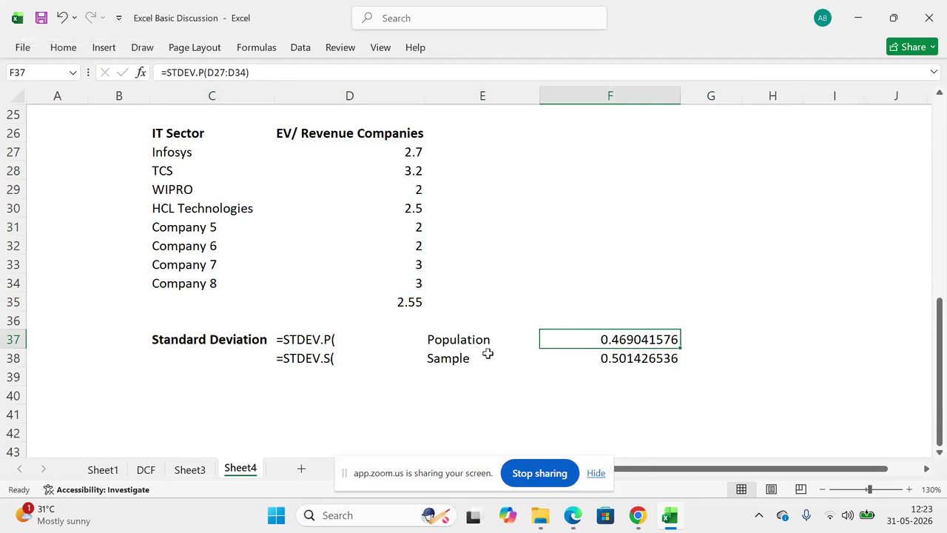
Step: Compare the population and sample standard deviation results in F37:F38
left_click(577, 361)
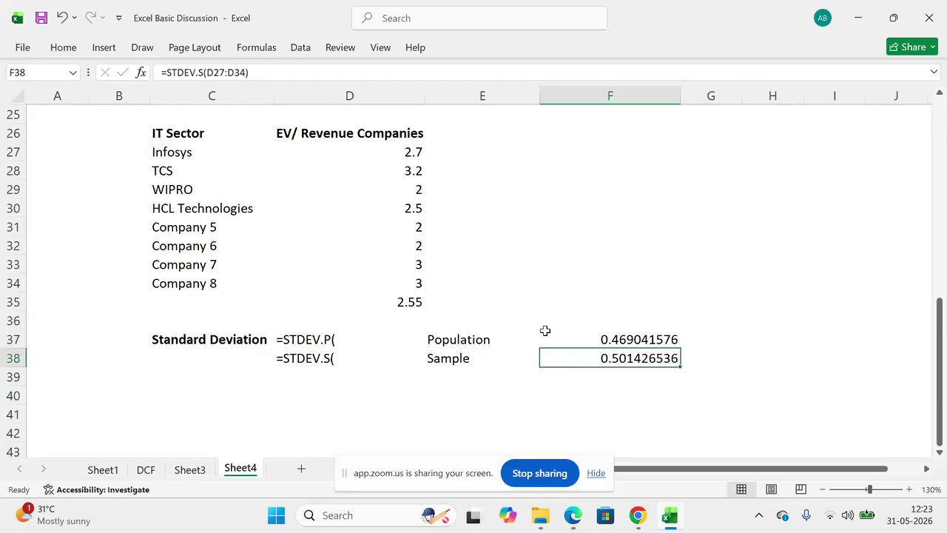
left_click(578, 338)
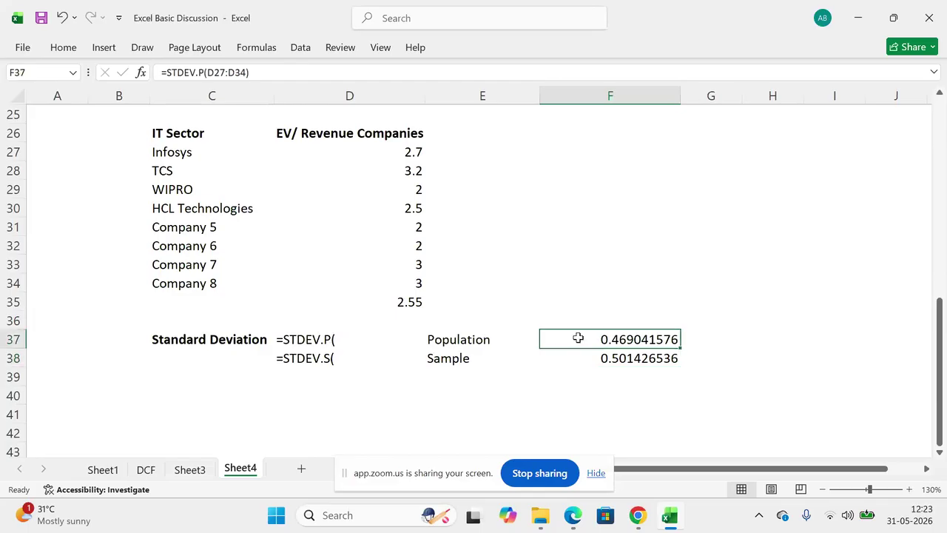
key("shift+Down")
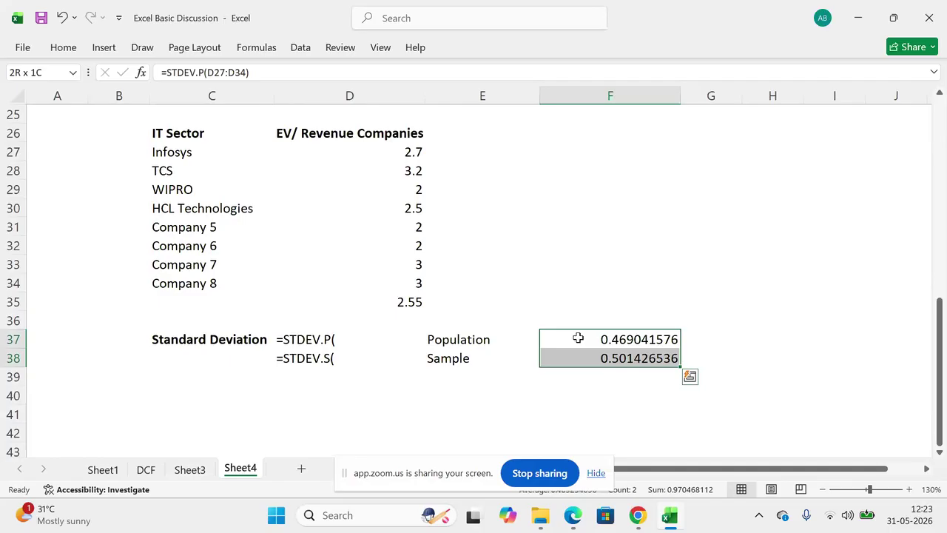
left_click(345, 356)
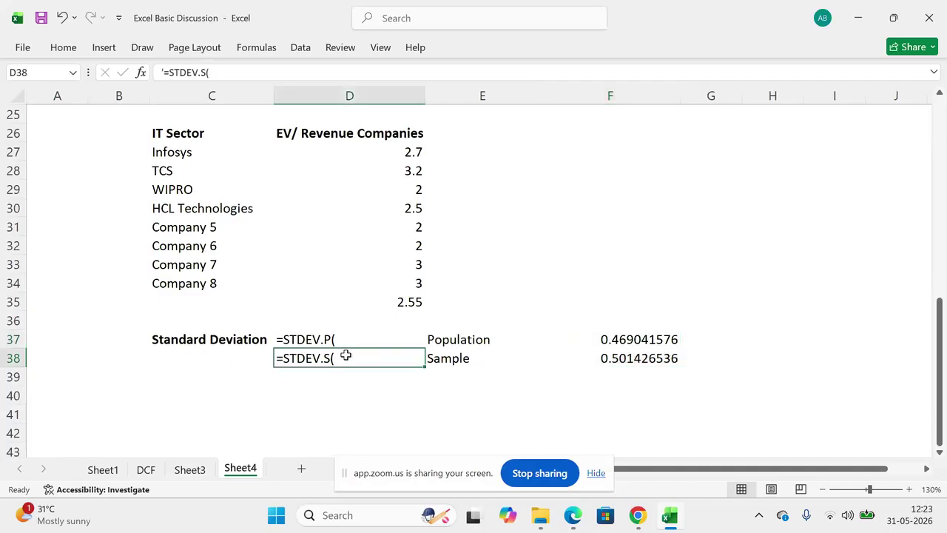
left_click(643, 338)
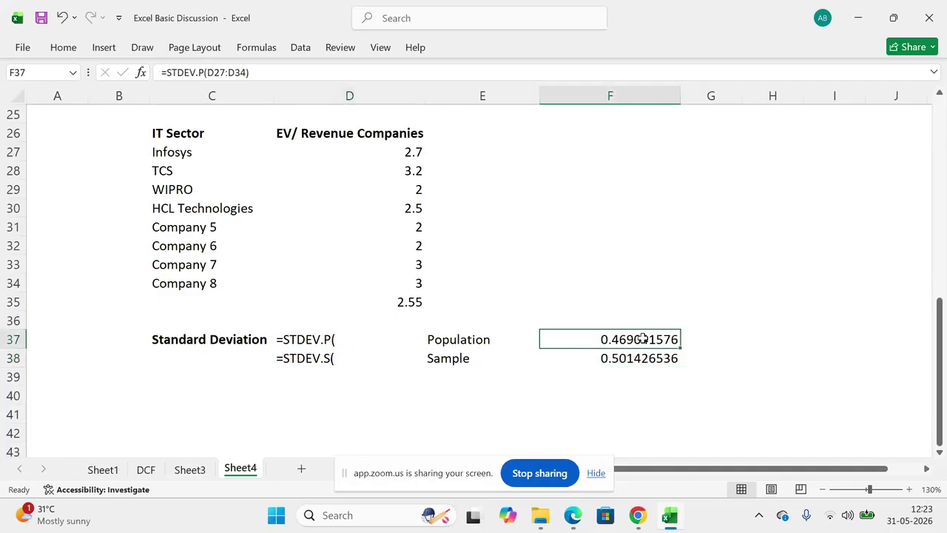
Step: Check the STDEV notes in the Function_of_Ms_Excel PDF and the participant list in the Zoom meeting
key("alt+Tab")
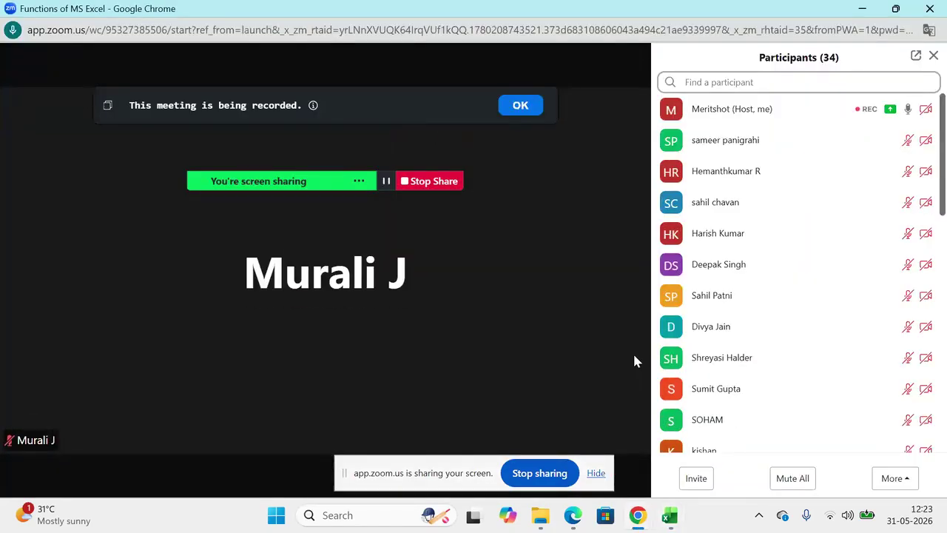
key("alt+Tab")
key("alt+Tab")
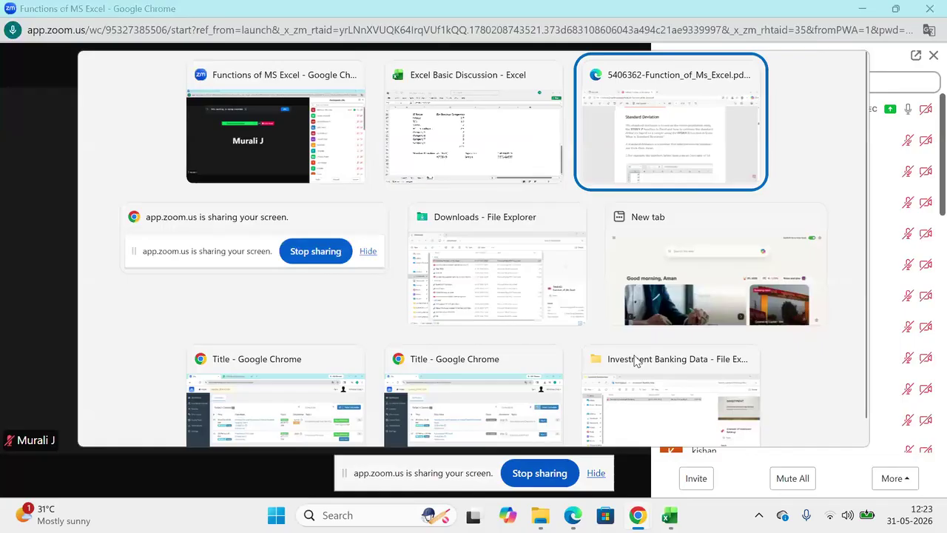
scroll(635, 355, "down", 5)
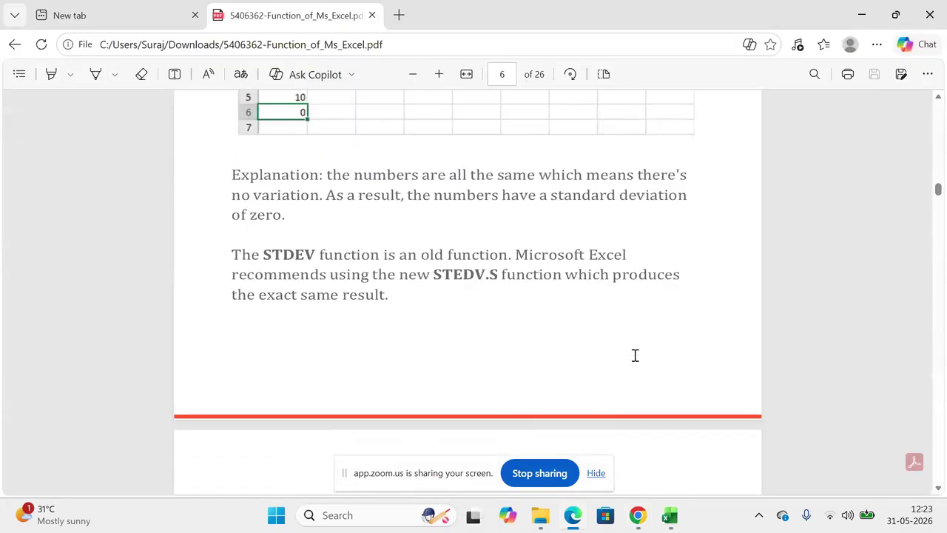
key("alt+Tab")
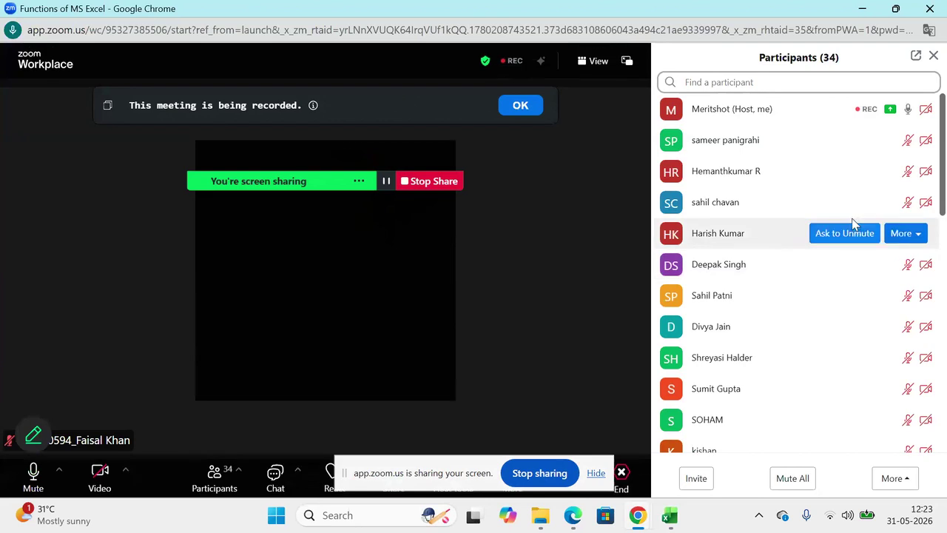
mouse_move(944, 151)
left_mouse_down()
mouse_move(939, 170)
mouse_move(944, 145)
left_mouse_up()
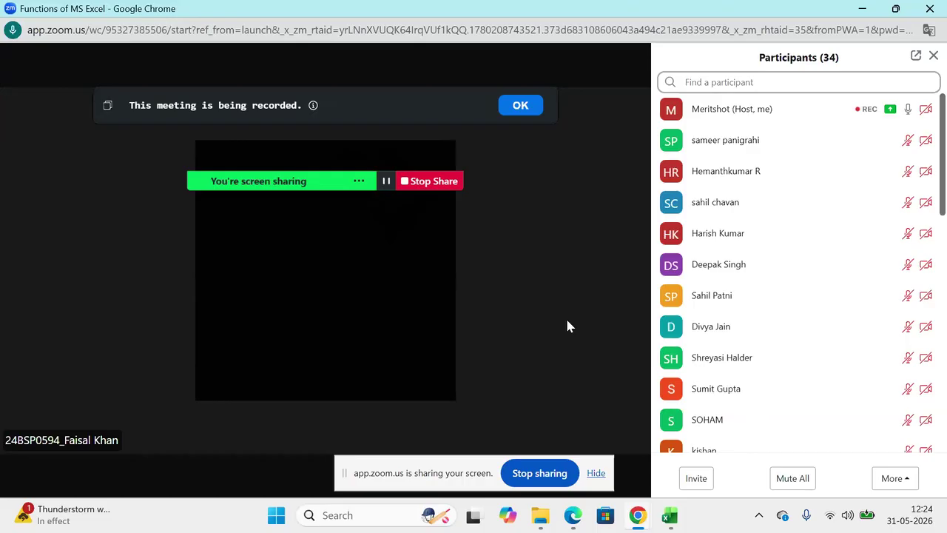
Step: Switch to the Function_of_Ms_Excel PDF in Edge and read the STDEV.P explanation and formula on page 8
key("alt+Tab")
scroll(570, 325, "down", 10)
scroll(570, 326, "down", 8)
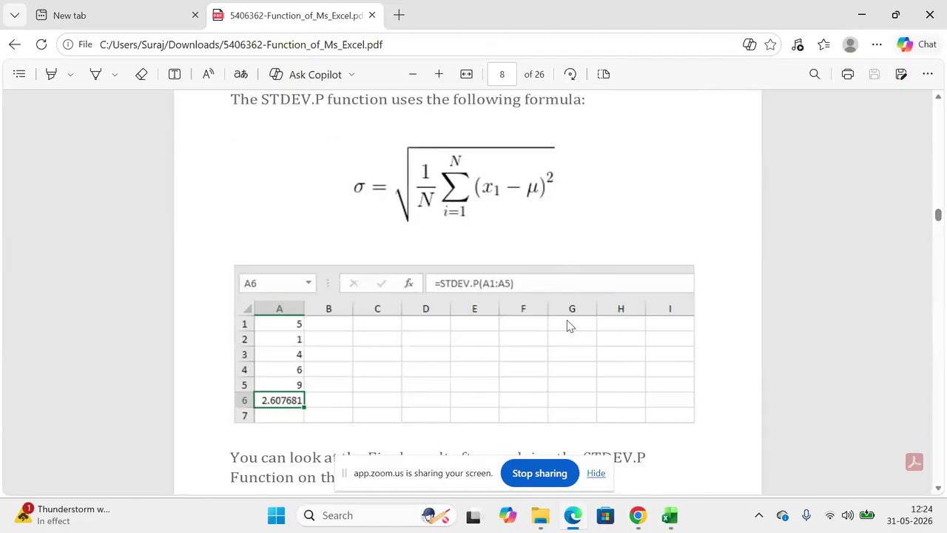
scroll(570, 326, "up", 4)
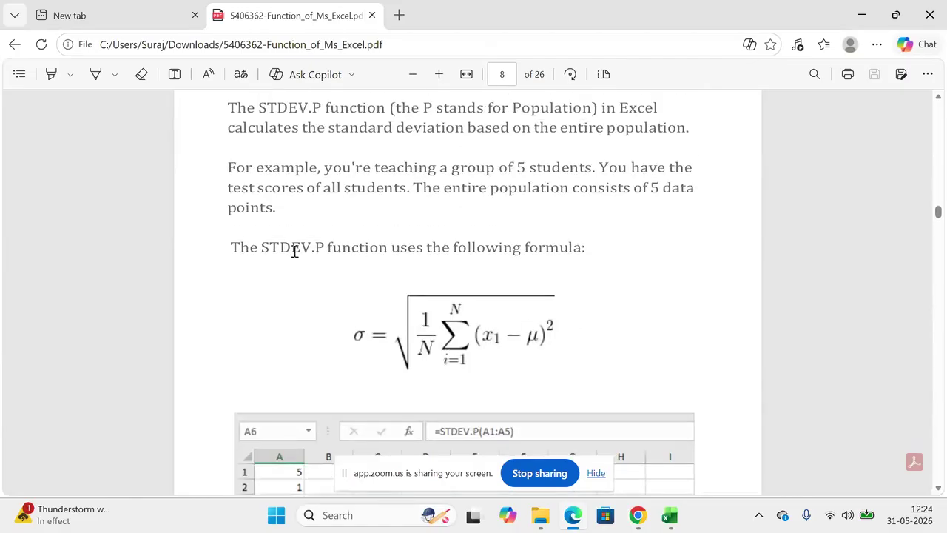
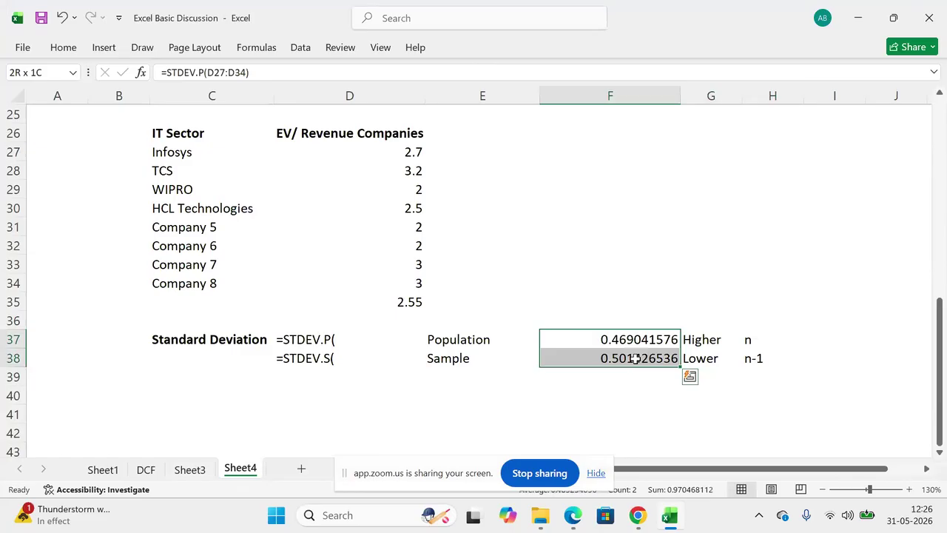
Step: Review the n and n-1 notes in H37:H38 against the STDEV.S entry in D38
left_click(745, 342)
left_click(749, 361)
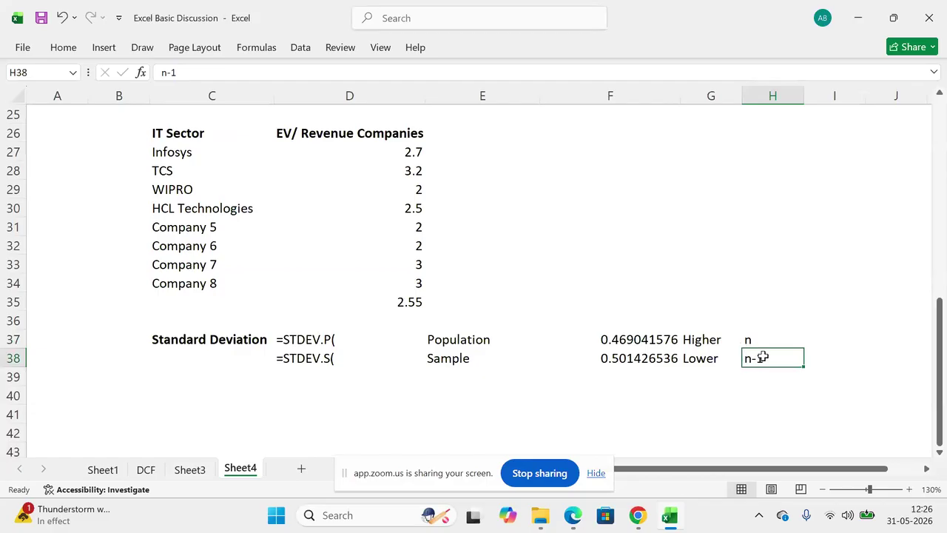
left_click(323, 361)
Step: Switch to the Zoom meeting, turn on the camera and return to the Excel workbook
key("alt+Tab")
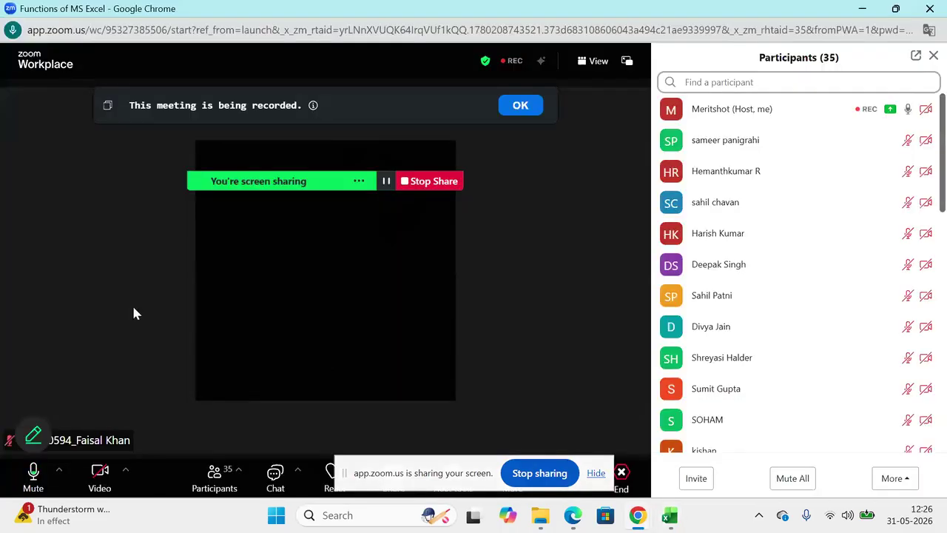
left_click(99, 478)
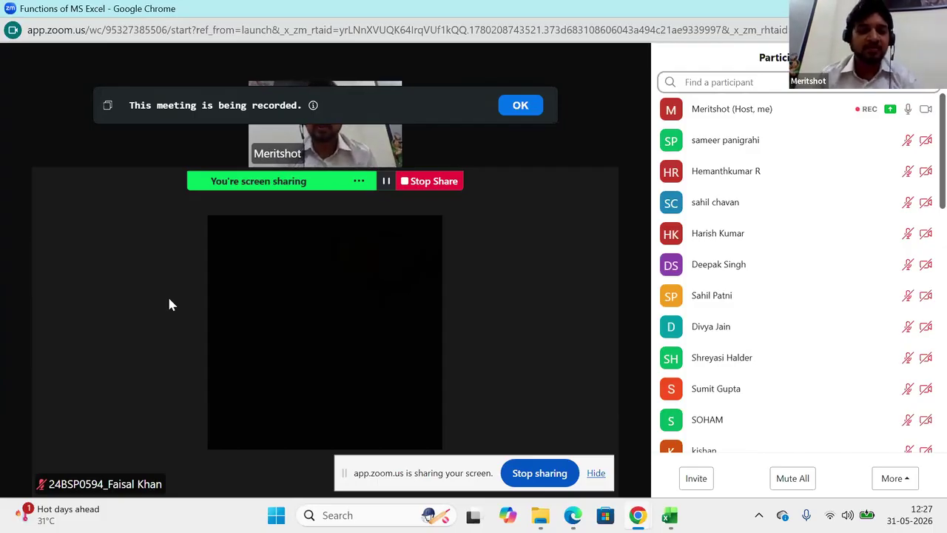
key("alt+Tab")
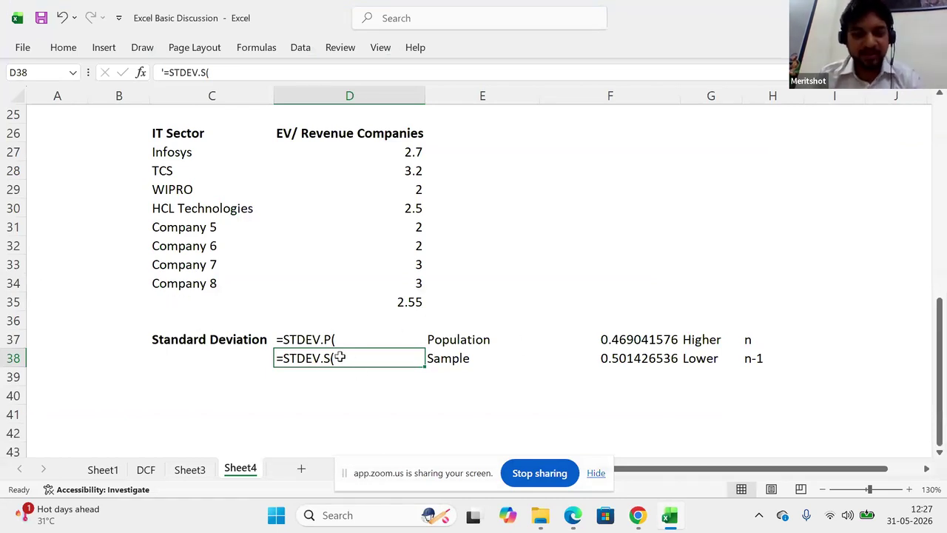
Step: Examine the n-1 note, the STDEV.P and STDEV.S entries and the result in F37, and return to the Zoom meeting
left_click(753, 360)
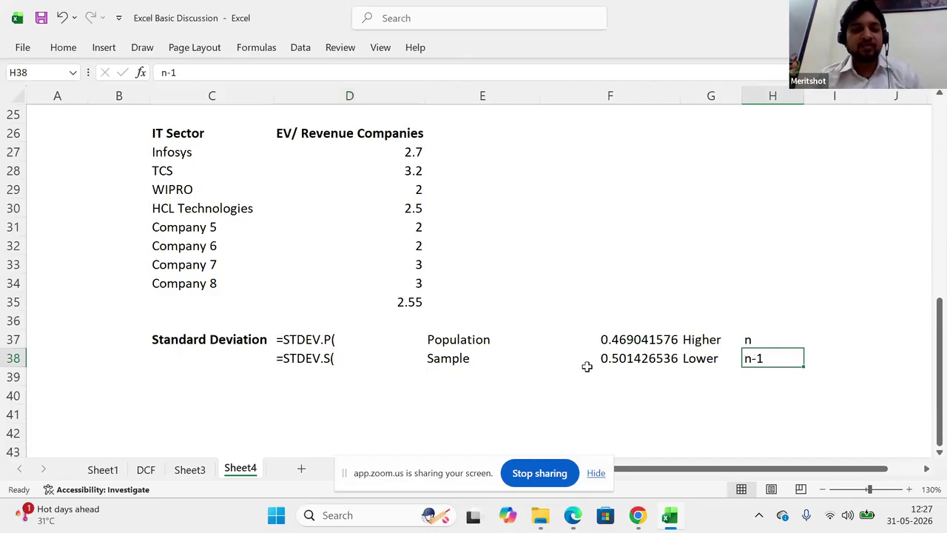
left_click(338, 359)
double_click(339, 359)
key("Escape")
left_click_drag(336, 342, 329, 358)
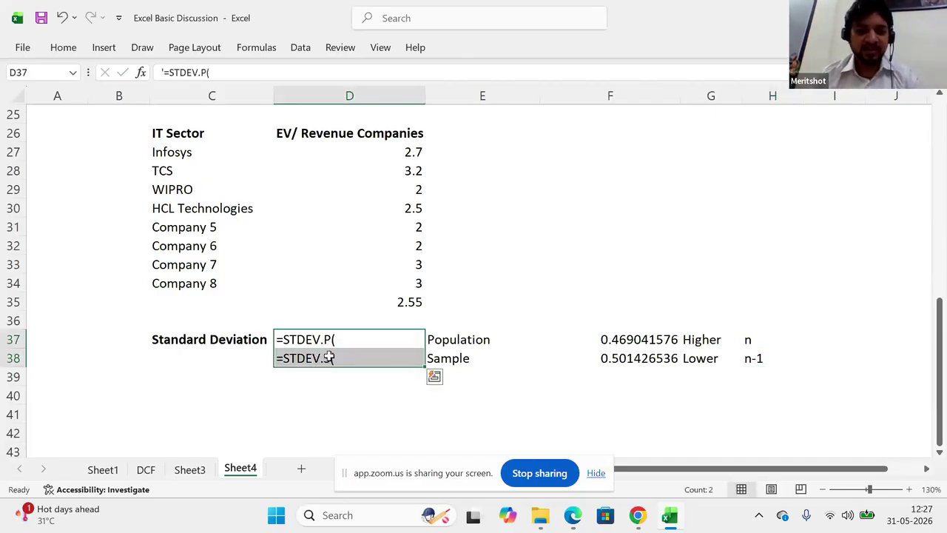
left_click(596, 339)
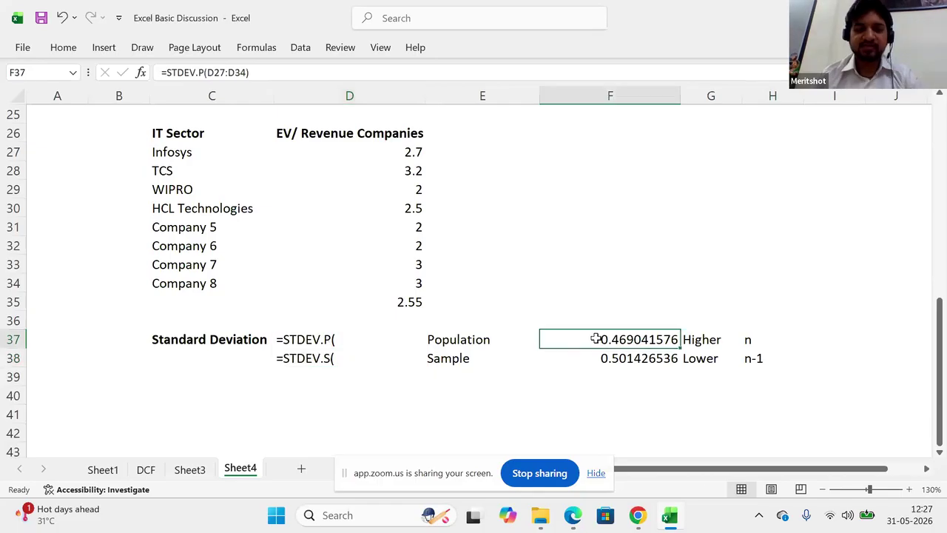
key("alt+Tab")
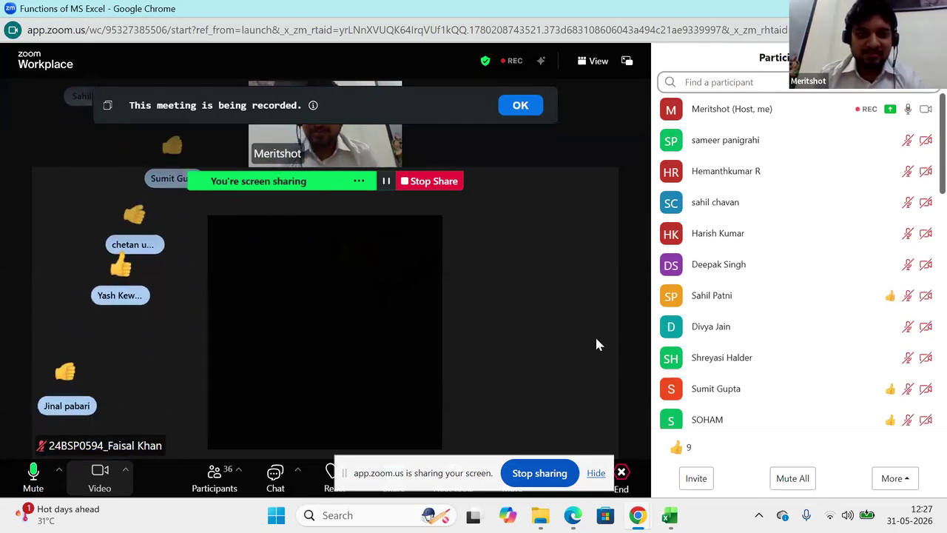
Step: Skim the STDEV.S formula and the Min and Max function sections in the Edge PDF, and return to the Excel workbook
key("alt+Tab")
key("alt+Tab")
scroll(598, 343, "down", 6)
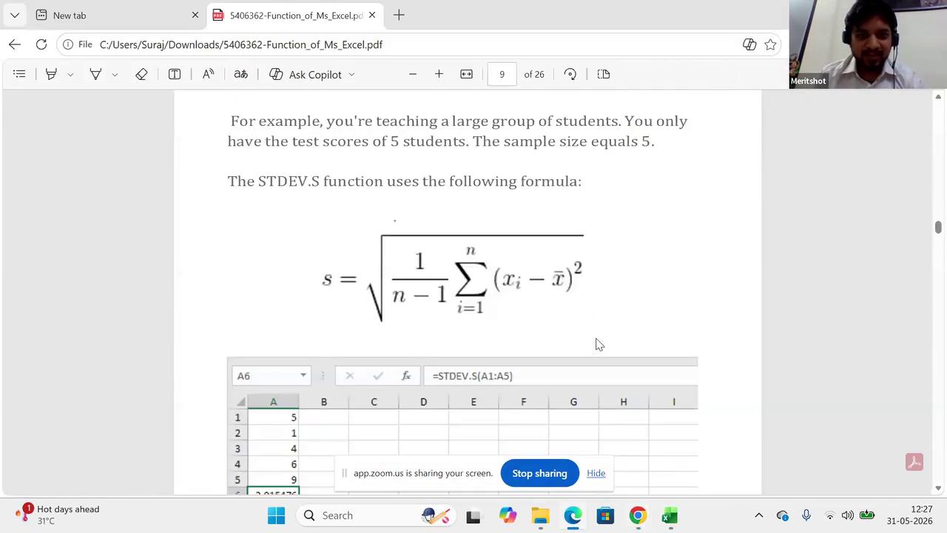
scroll(598, 343, "down", 5)
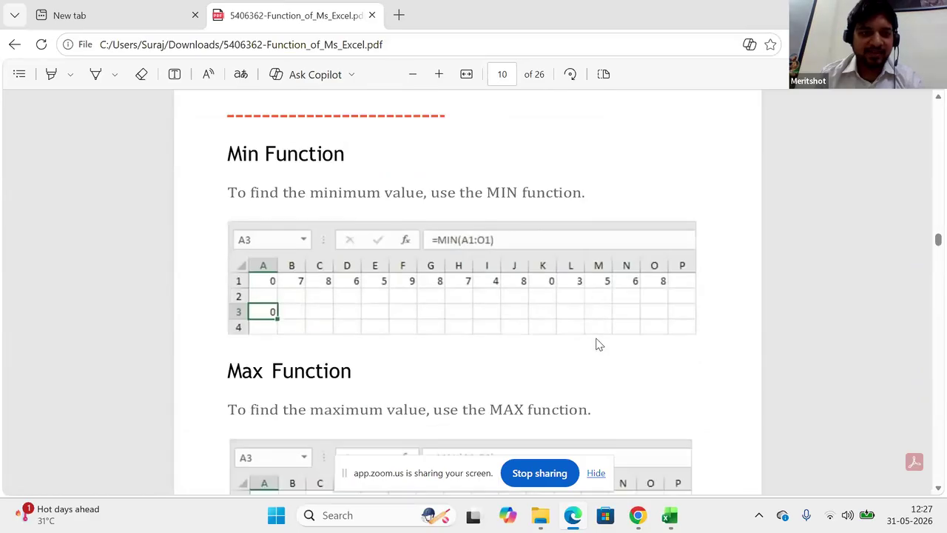
key("alt+Tab")
key("alt+Tab")
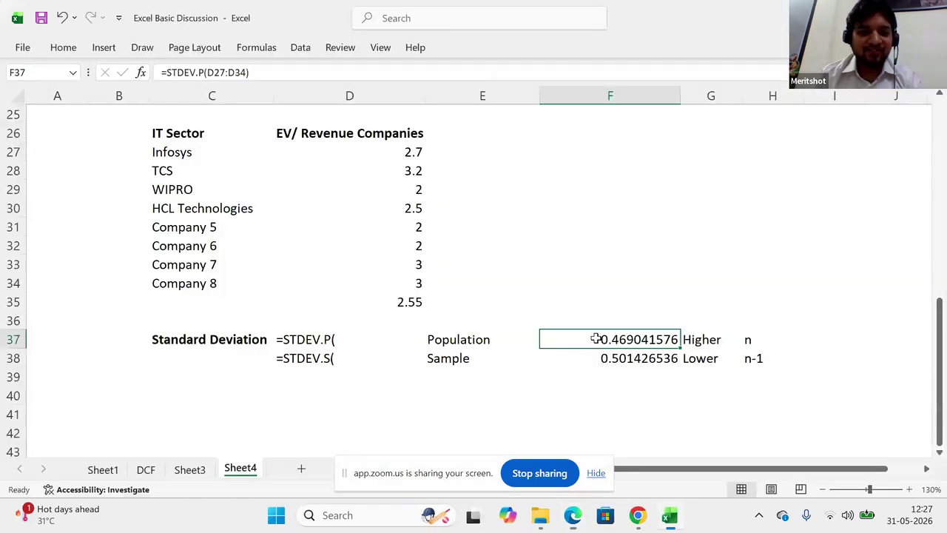
Step: Clear the AVERAGE formula from D35 below the EV/Revenue multiples
key("Left")
key("Left")
key("Left")
key("Up")
key("Up")
key("Right")
key("Right")
key("Left")
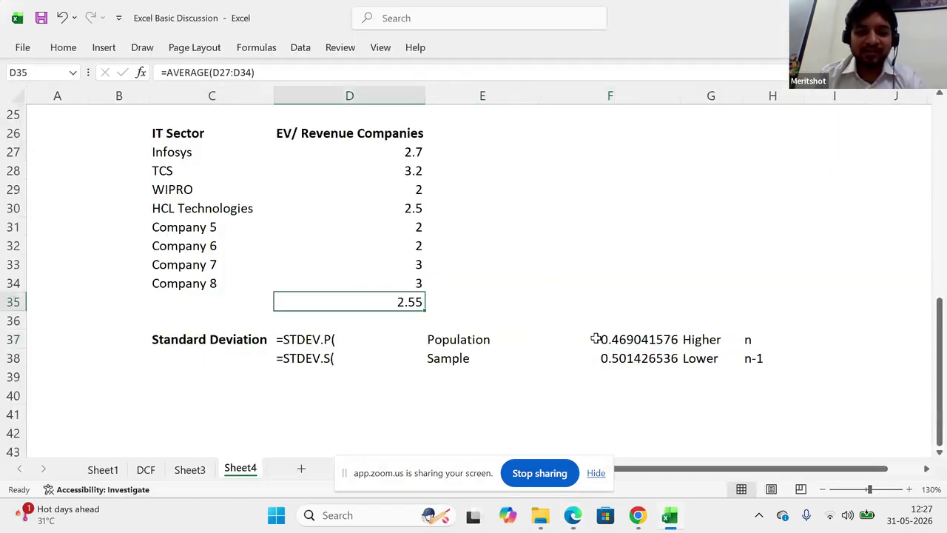
Step: Insert five sheet rows at rows 36 to 40, above the Standard Deviation section
key("Left")
key("Down")
key("Right")
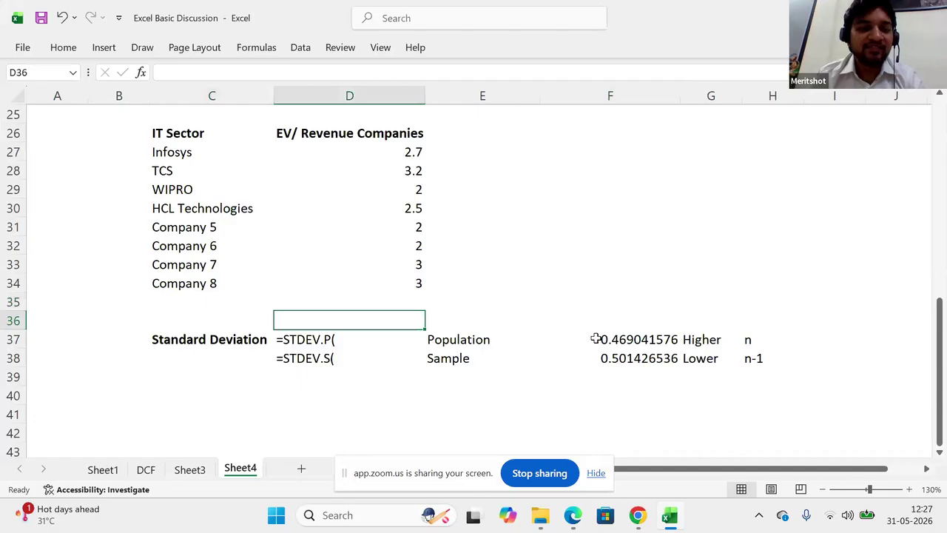
key("shift+Down")
key("shift+Down")
key("shift+Down")
key("shift+Down")
key("alt+h")
key("i")
key("r")
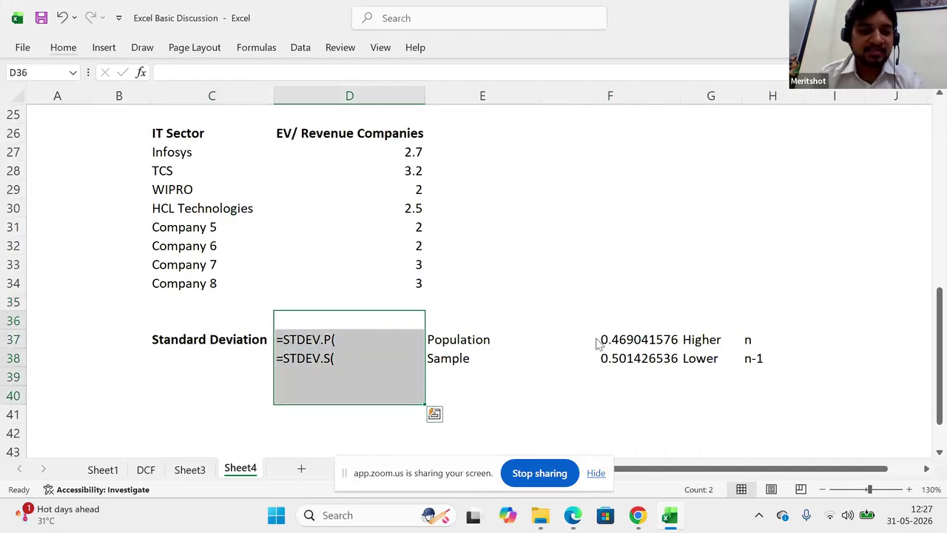
Step: Label C36 "Min" and enter =MIN(D27:D34) in D36
key("Up")
key("Down")
key("Left")
type("Min")
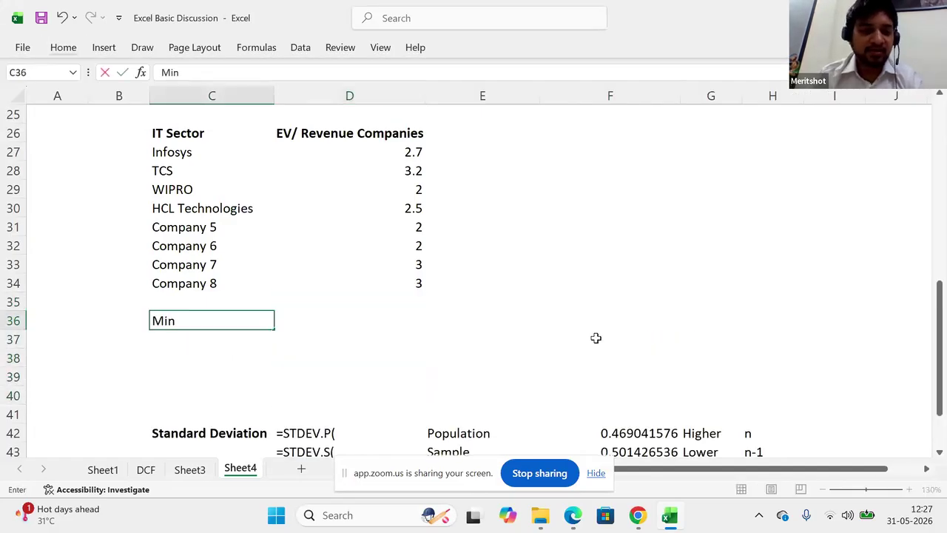
key("Right")
type("=")
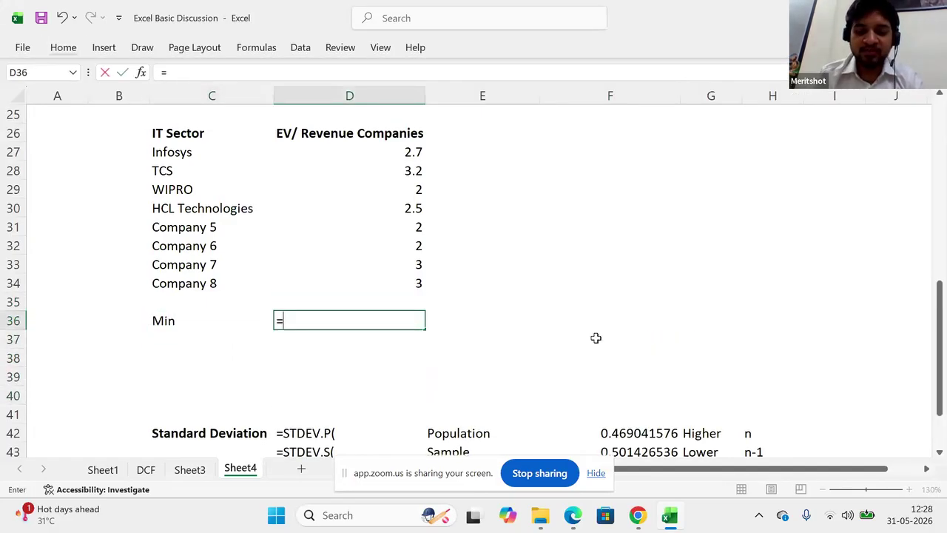
type("min")
key("Tab")
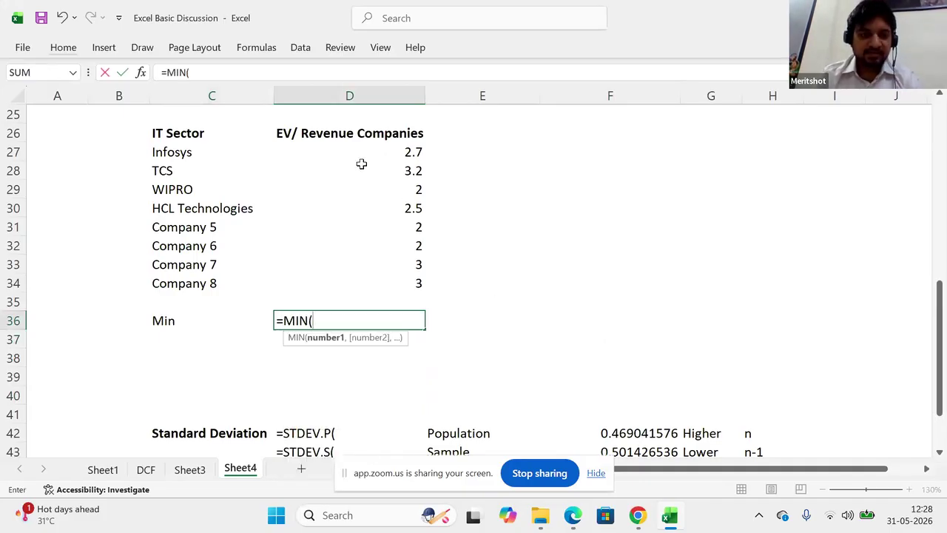
left_click_drag(397, 152, 416, 281)
type(")")
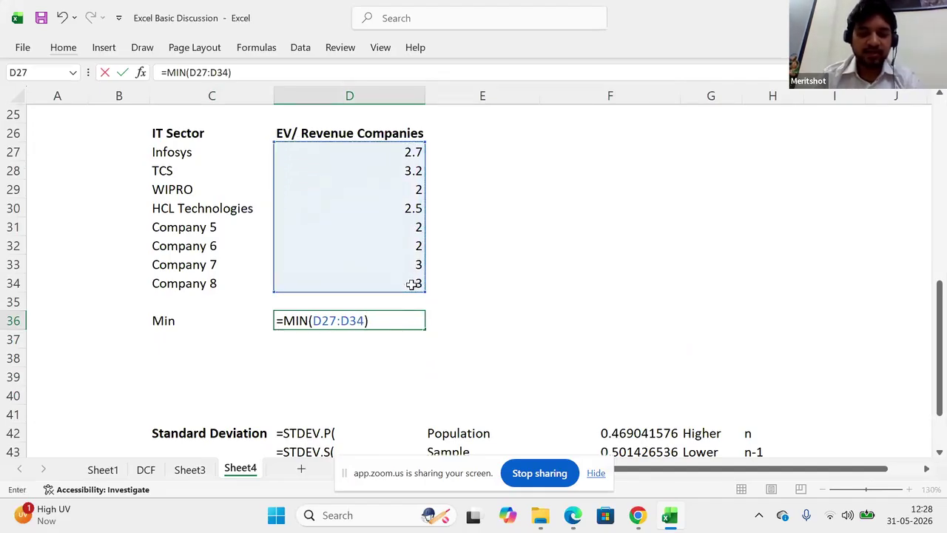
key("Return")
key("Up")
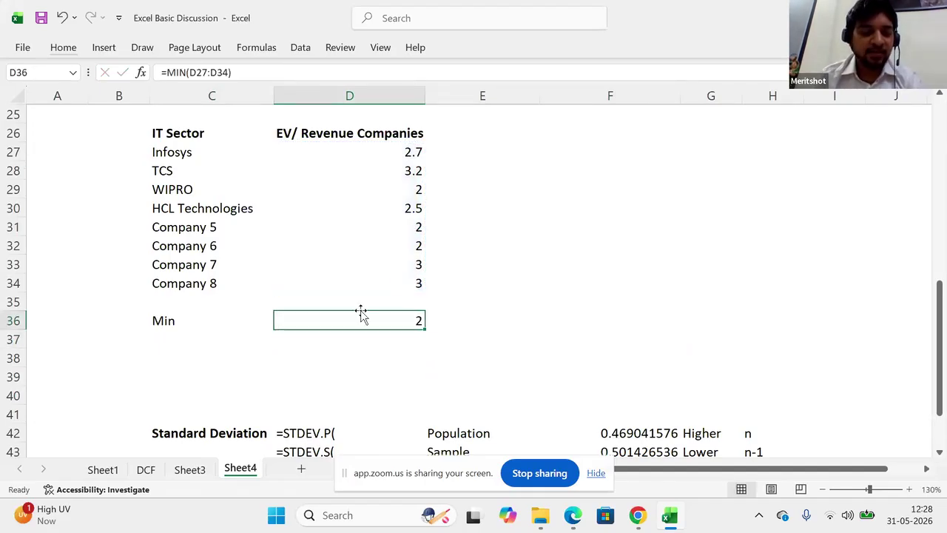
Step: Compare the Min row and its formula in D36 with the EV/Revenue multiples in D27:D34
left_click_drag(169, 321, 327, 316)
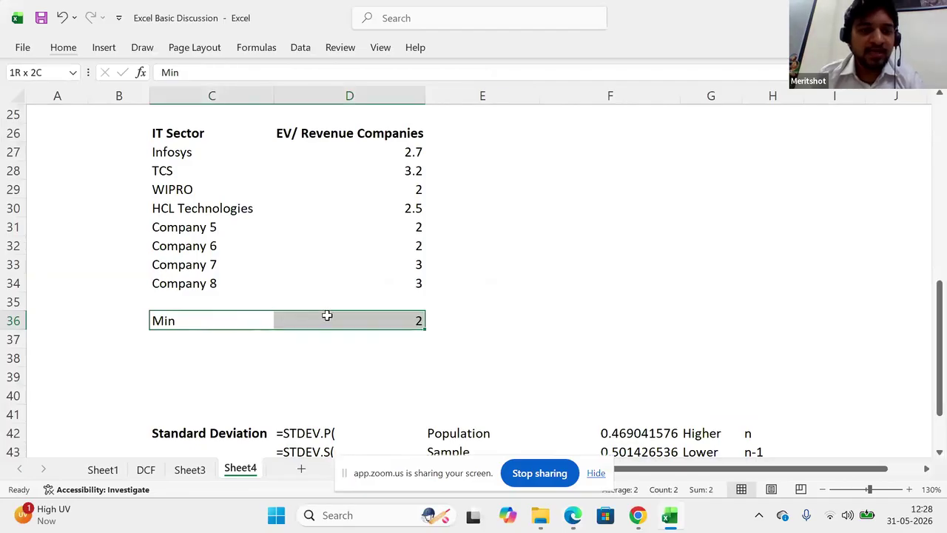
left_click(362, 231)
left_click(380, 320)
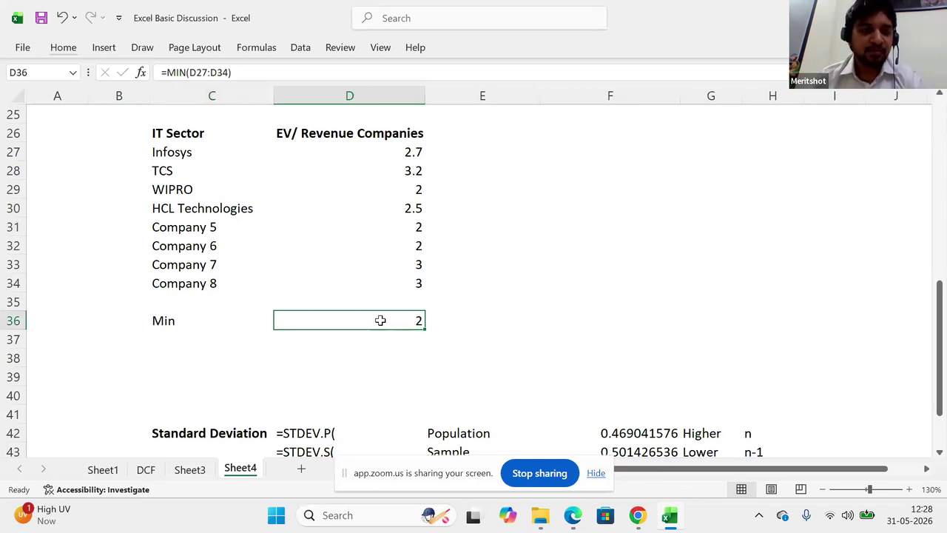
key("XF86AudioLowerVolume")
left_click_drag(400, 157, 402, 284)
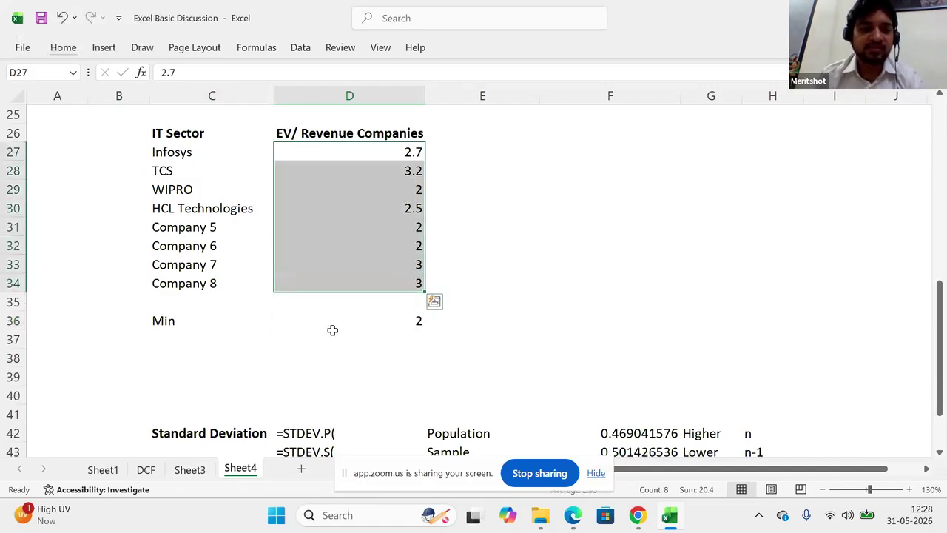
Step: Label C37 "Max" and enter =MAX(D27:D34) in D37
left_click(188, 333)
key("Return")
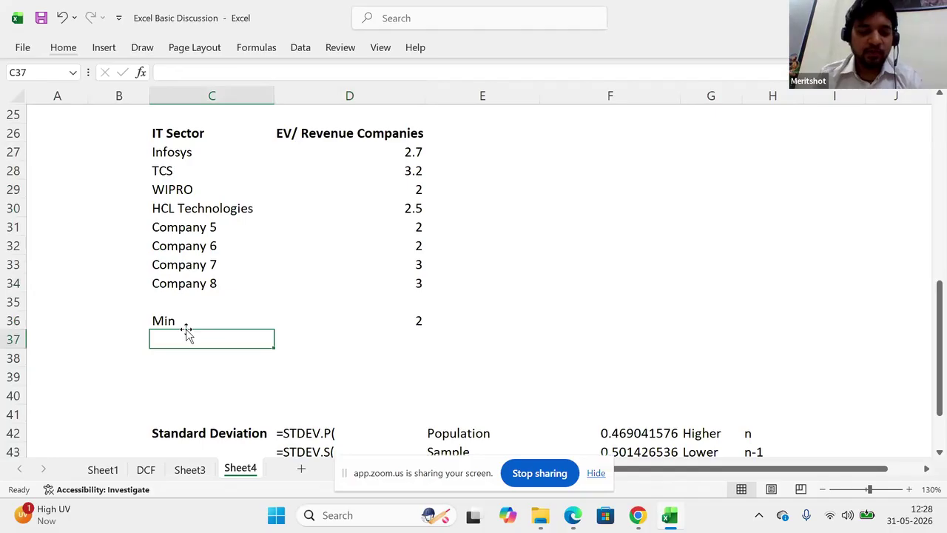
type("Max")
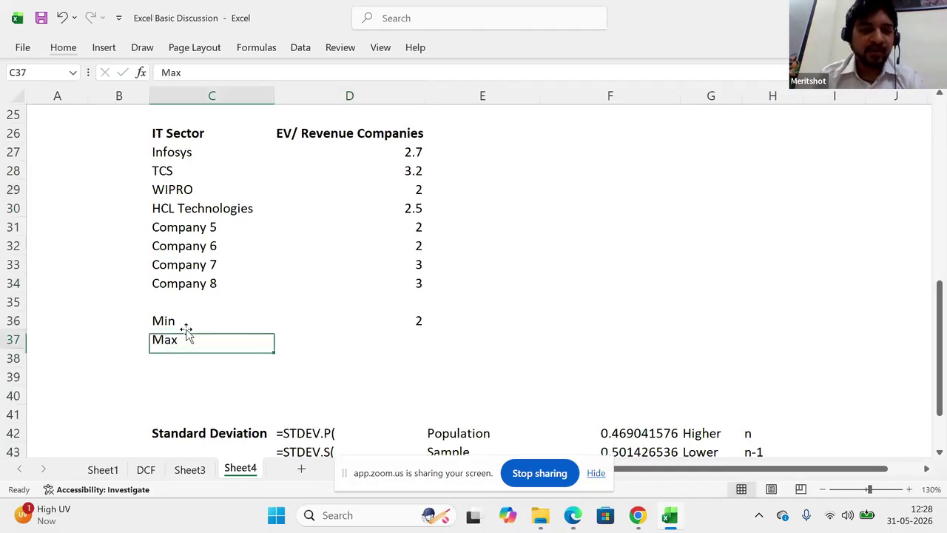
key("Tab")
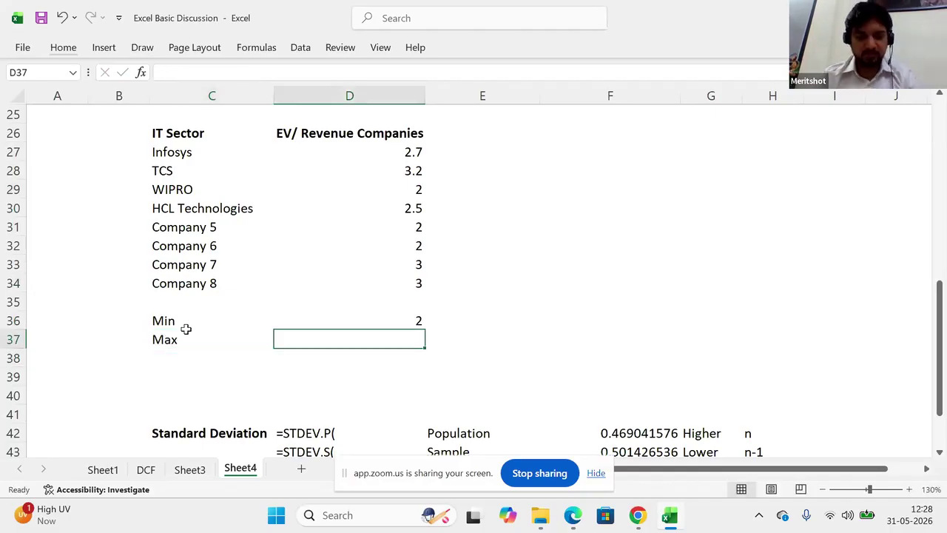
type("=")
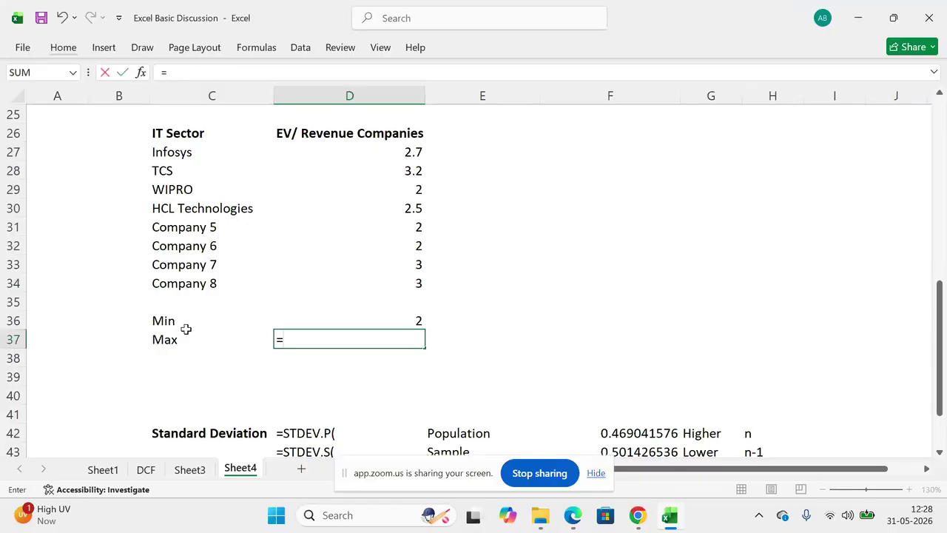
type("max")
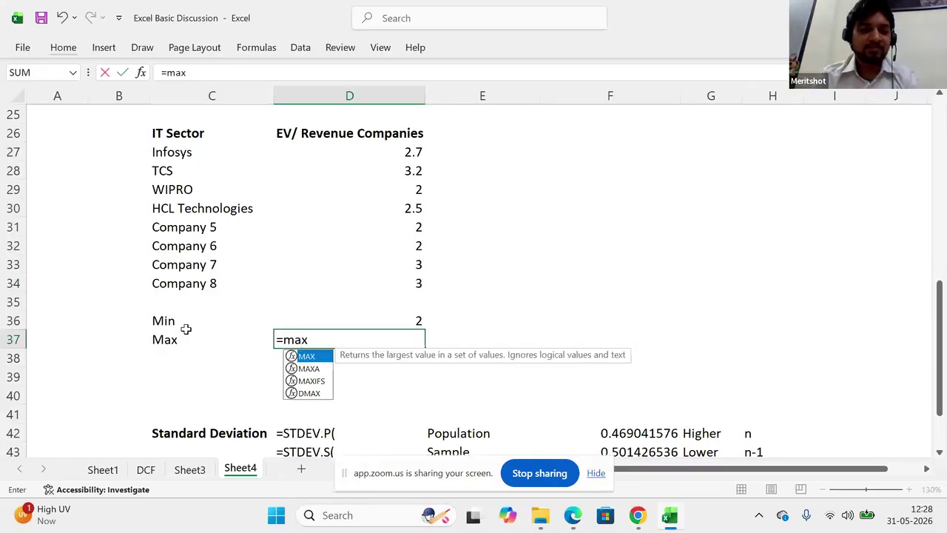
key("Tab")
left_click_drag(359, 151, 363, 283)
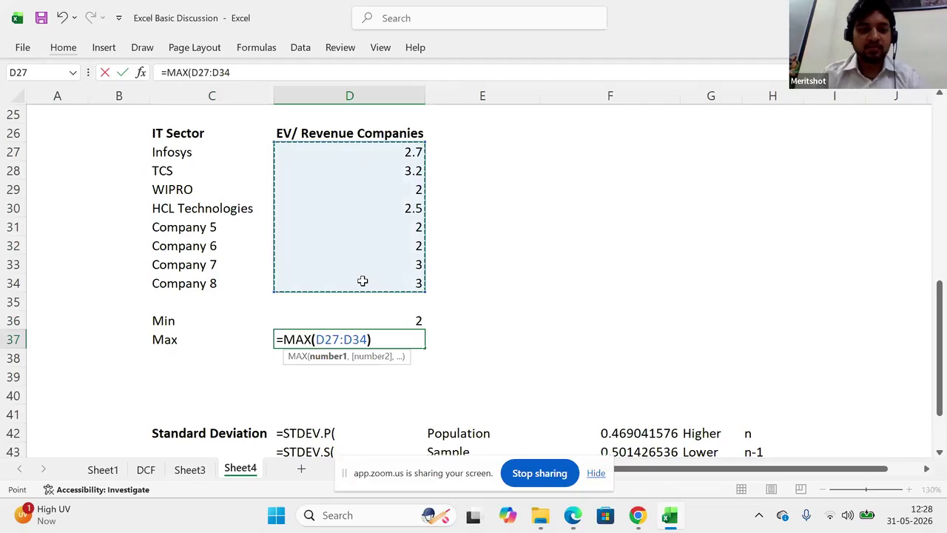
type(")")
key("Return")
key("Up")
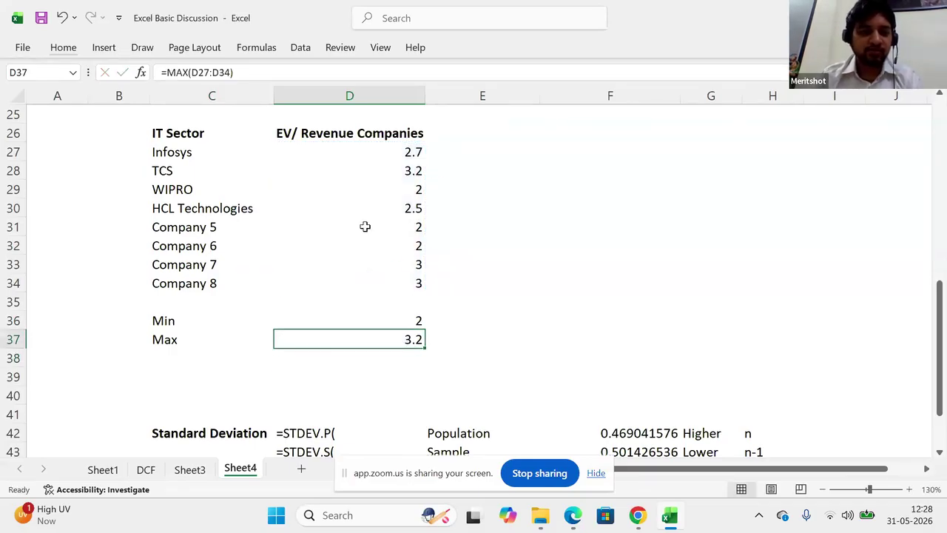
Step: Highlight the TCS row C28:D28 with yellow fill
left_click(365, 169)
left_click(176, 170)
left_click_drag(177, 171, 328, 168)
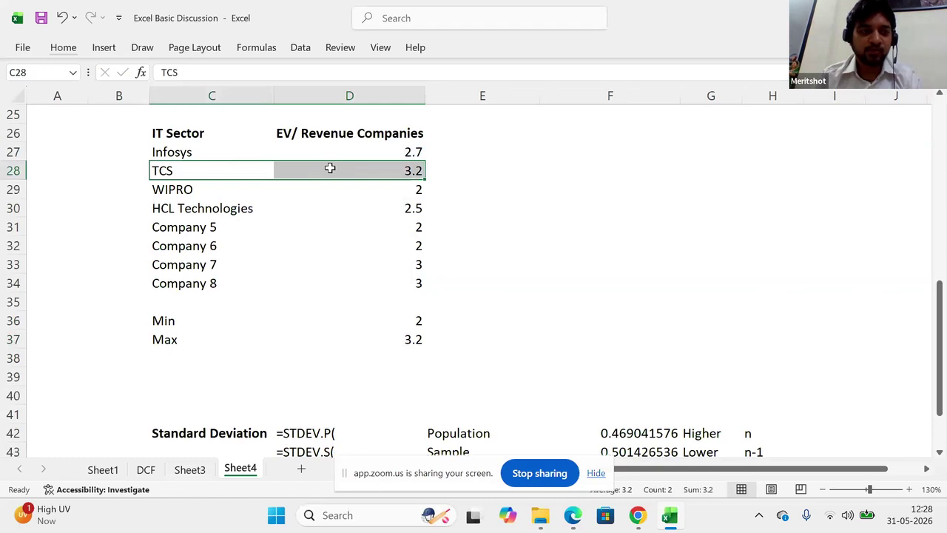
left_click(61, 49)
left_click(206, 101)
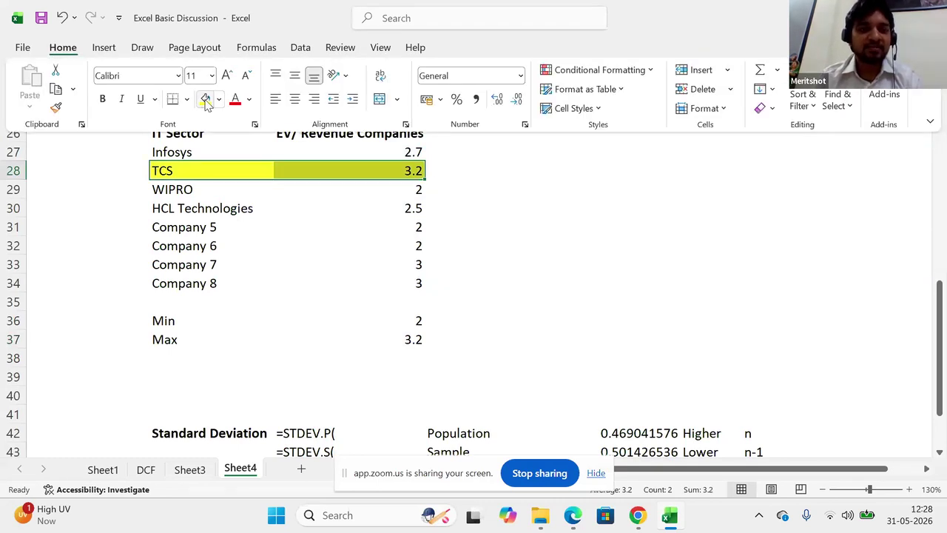
Step: Review the company table and the MIN and MAX formulas in D36 and D37
left_click_drag(313, 133, 241, 273)
mouse_move(349, 323)
left_mouse_down()
mouse_move(349, 342)
mouse_move(348, 323)
left_mouse_up()
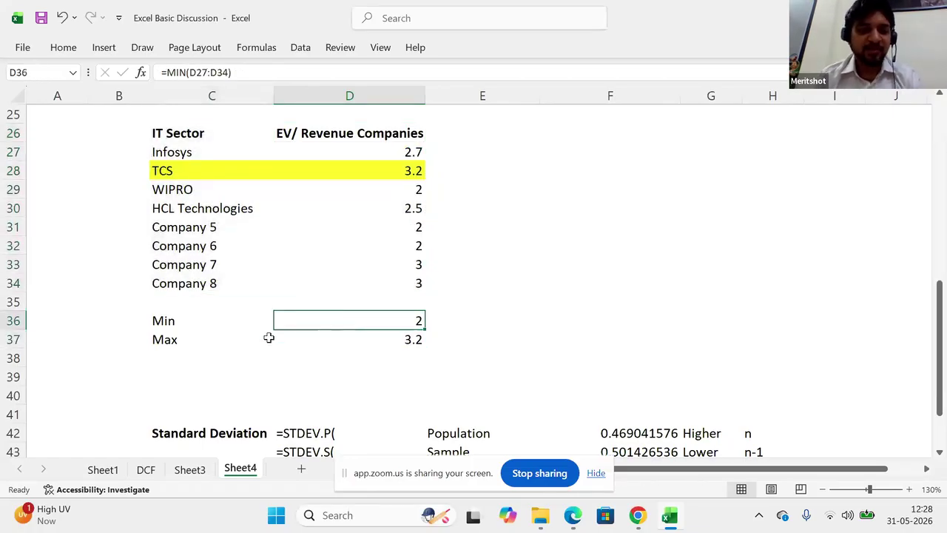
left_click(342, 342)
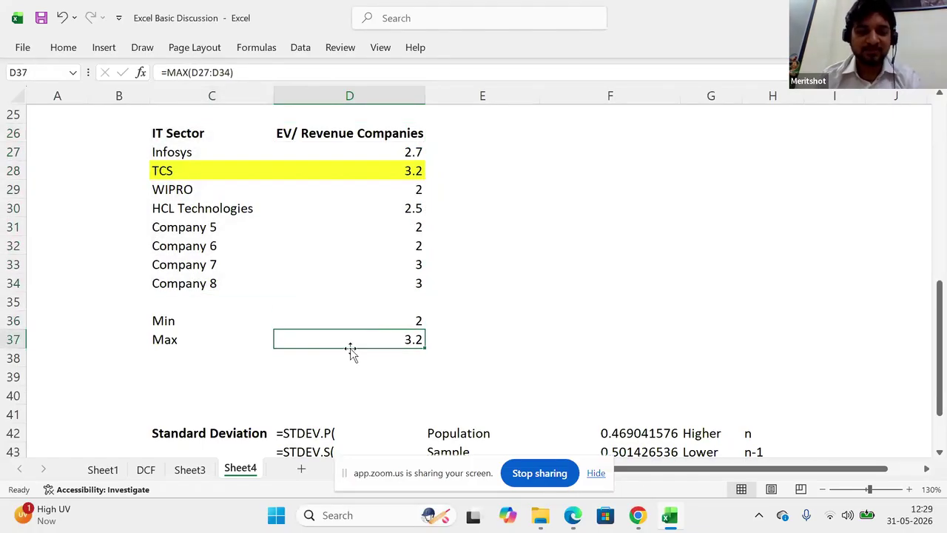
Step: Switch to the Function_of_Ms_Excel PDF in Edge and read the Small Function section on page 11
key("alt+Tab")
key("alt+Tab")
key("alt+shift+Tab")
scroll(367, 326, "down", 8)
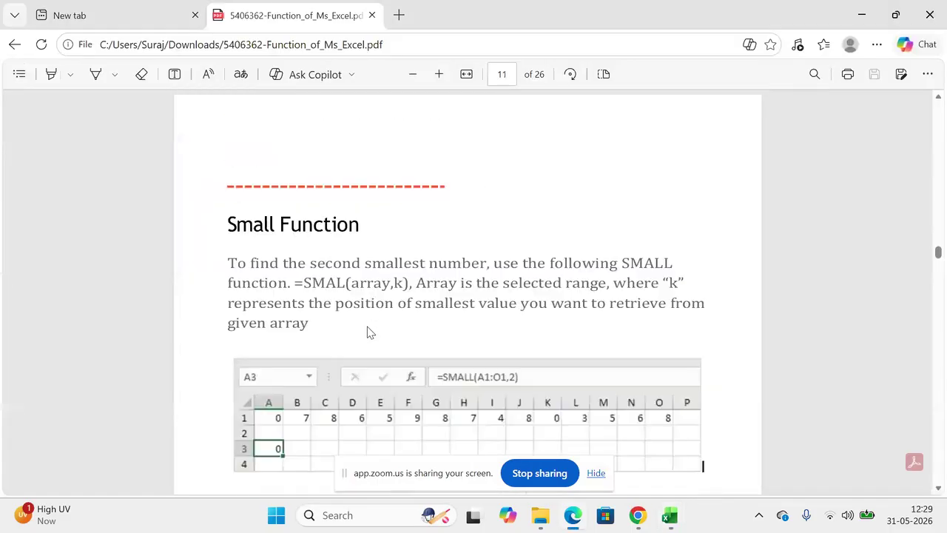
Step: Switch to the Zoom meeting, turn off the camera and return to the PDF in Edge
key("alt+Tab")
key("alt+Tab")
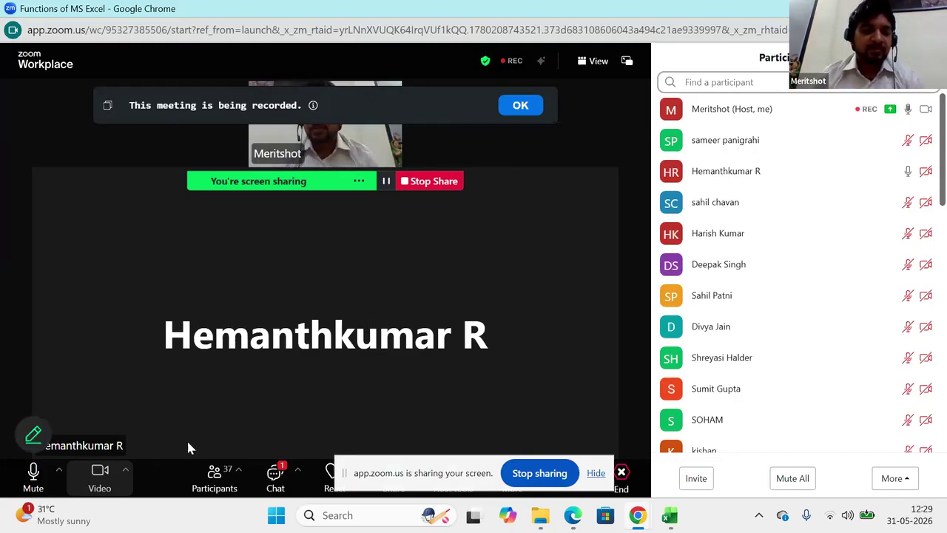
left_click(99, 477)
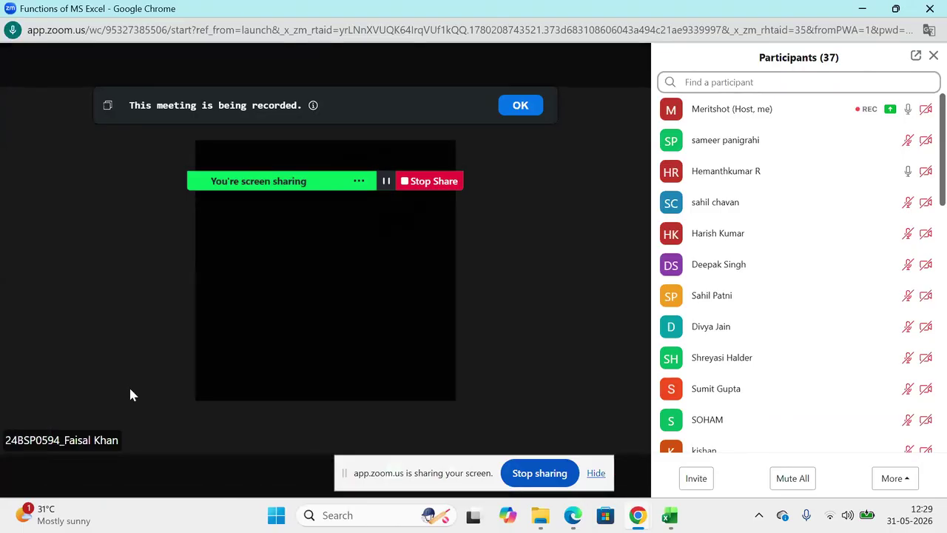
key("alt+Tab")
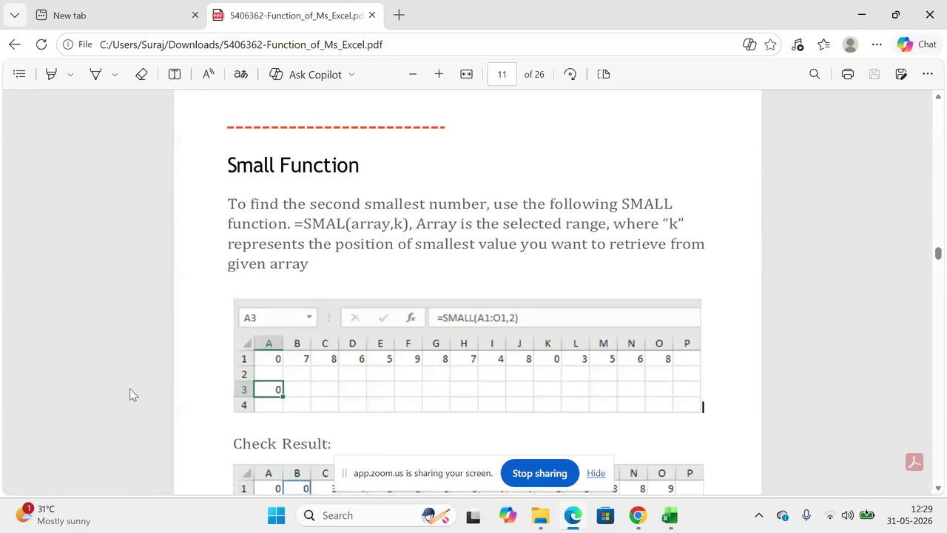
Step: Return to the Excel workbook, label C38 "Large" and enter =LARGE(D27:D34,3) in D38
key("alt+Tab")
key("alt+Tab")
key("Left")
key("Up")
type("Large")
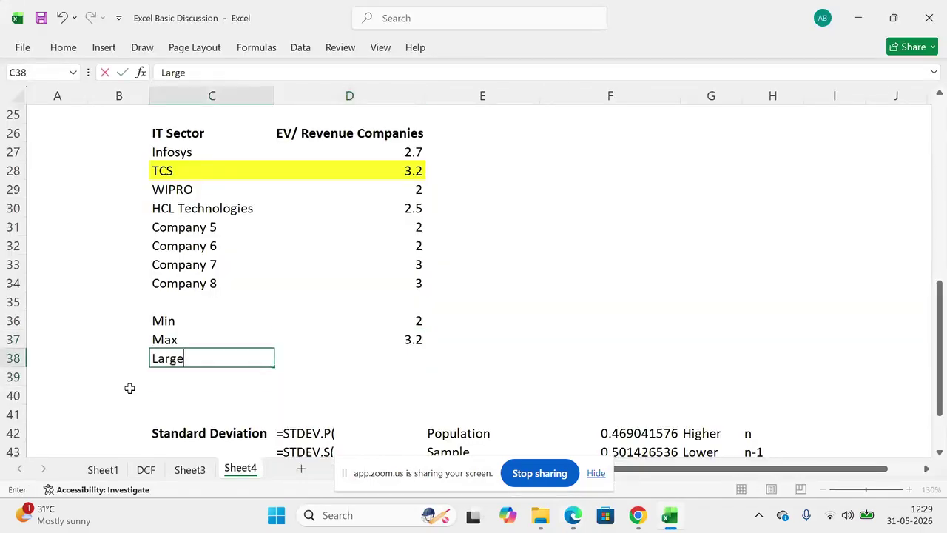
key("Tab")
type("=")
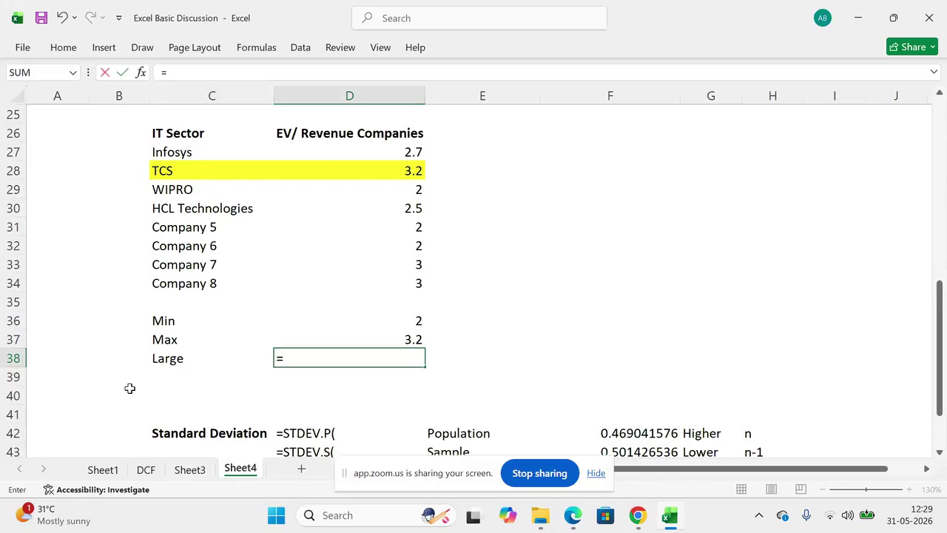
type("large")
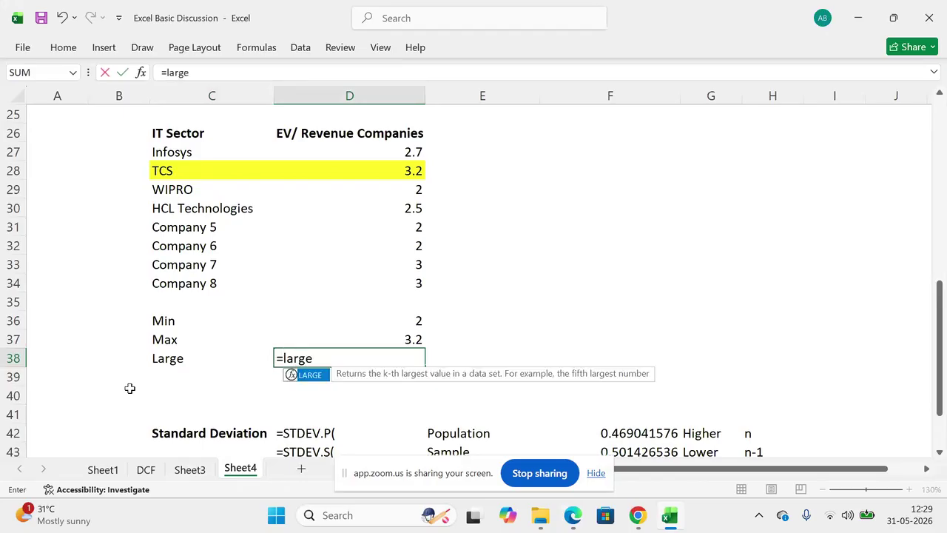
key("Tab")
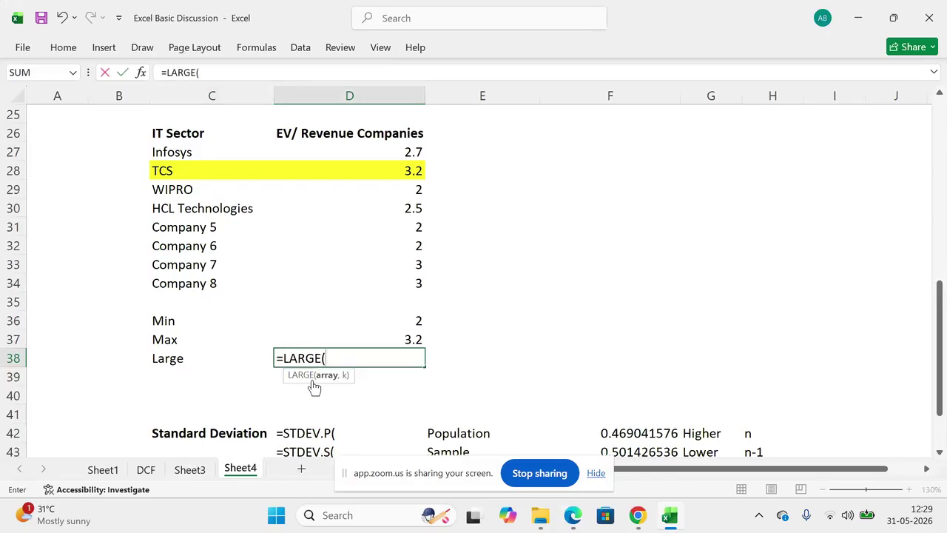
left_click_drag(376, 151, 362, 283)
type(",3")
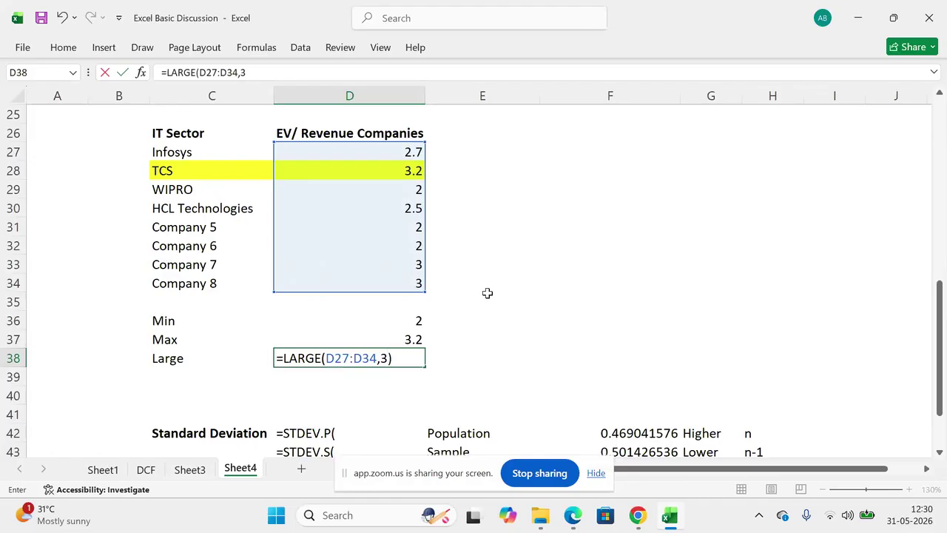
key("Return")
key("Up")
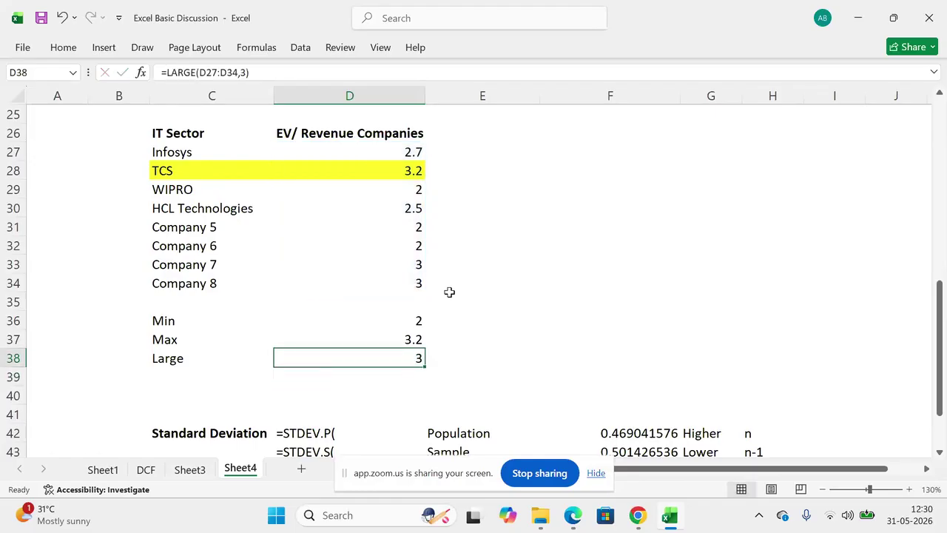
Step: Rank the three largest multiples in column E: 1 beside TCS, 2 beside Company 7 and 3 beside Company 8
left_click(448, 172)
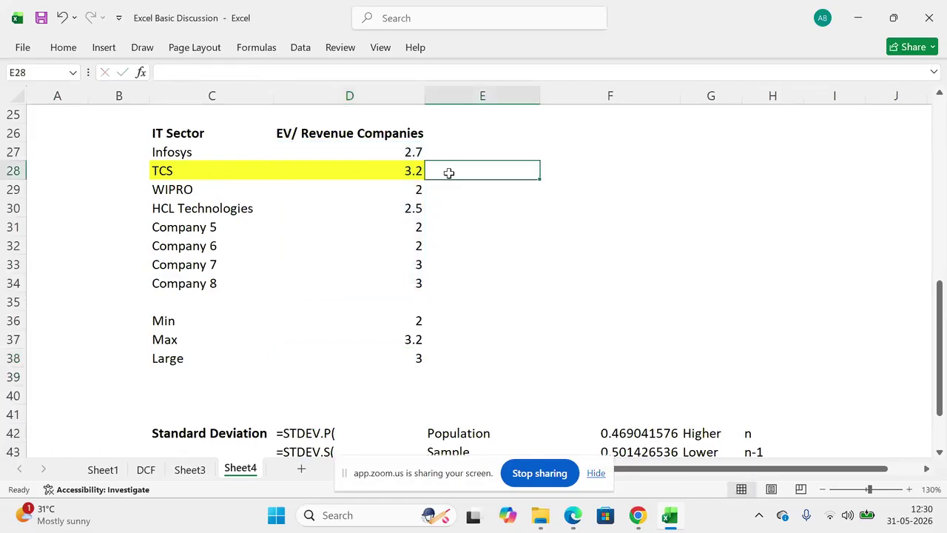
left_click(388, 173)
key("Right")
type("1")
key("Return")
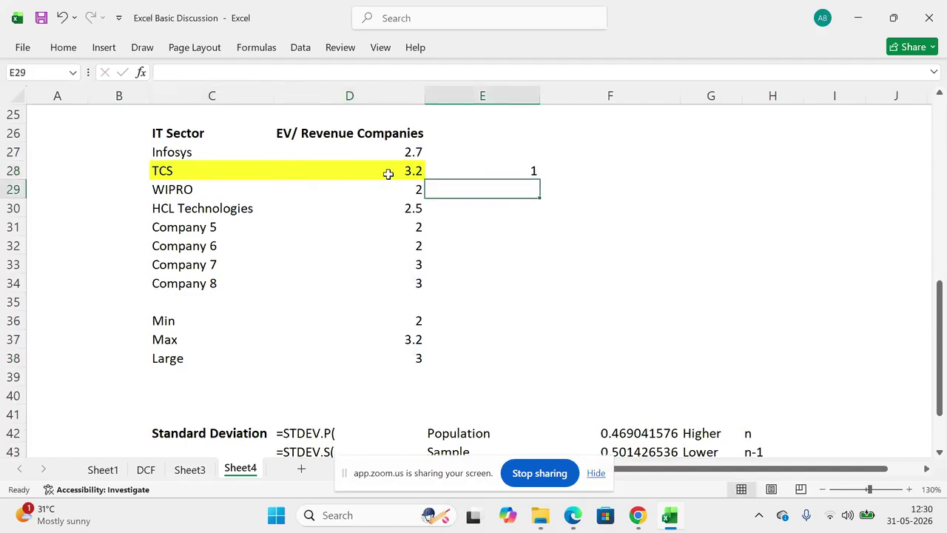
left_click(400, 257)
key("Right")
type("2")
key("Return")
key("Left")
key("Right")
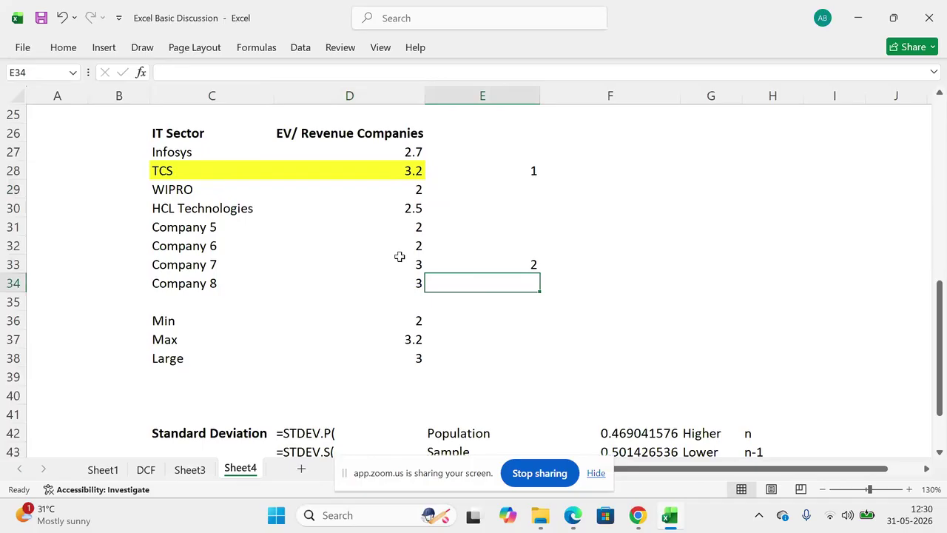
type("3")
key("Return")
Step: Compare Company 8's multiple and rank in D34:E34 with the Large entry in row 38
key("Up")
key("shift+Left")
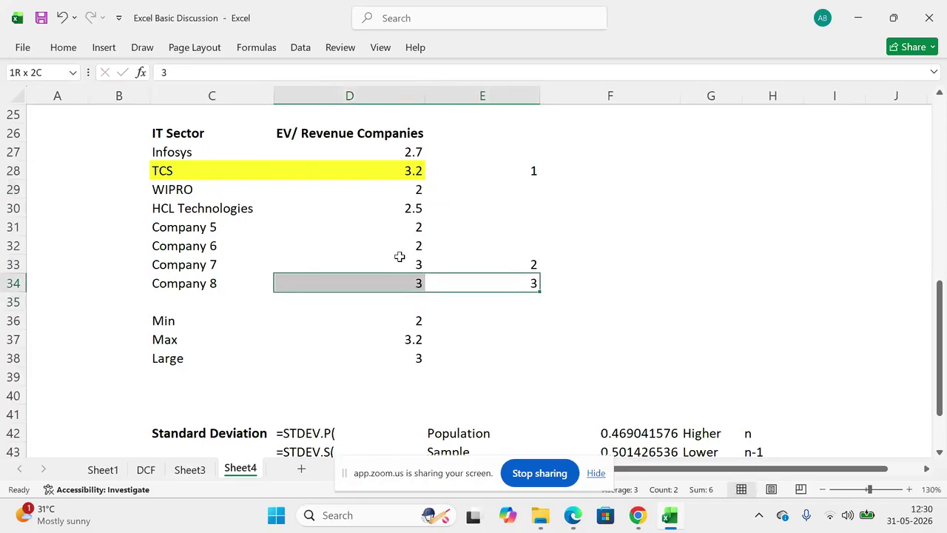
left_click_drag(370, 281, 437, 283)
left_click(219, 353)
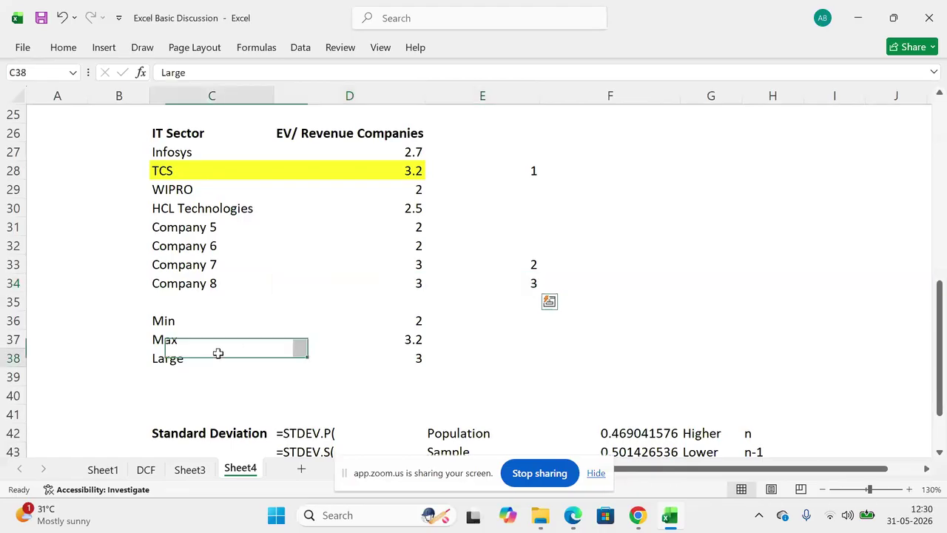
Step: Inspect the LARGE formula in the cell beside the Large label and its source range
key("Right")
key("XF86AudioLowerVolume")
key("XF86AudioLowerVolume")
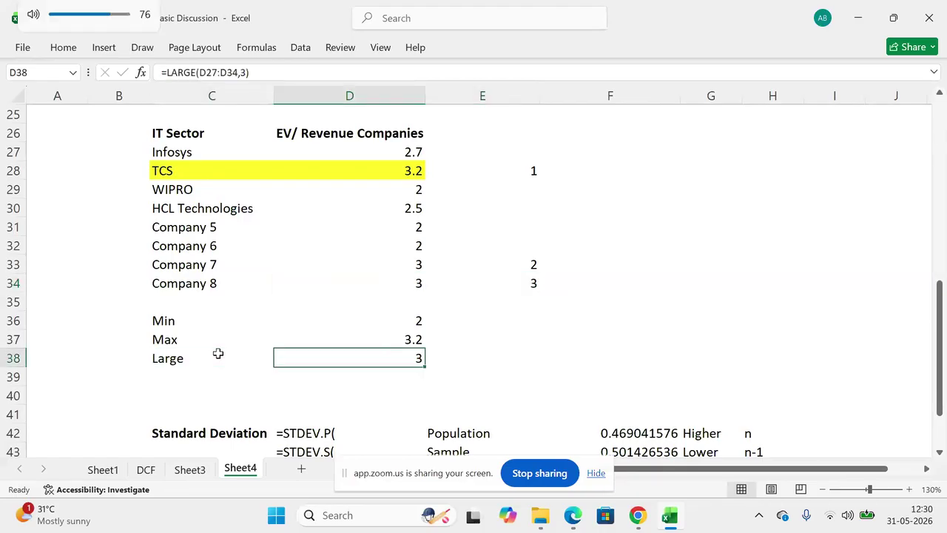
key("ctrl+p")
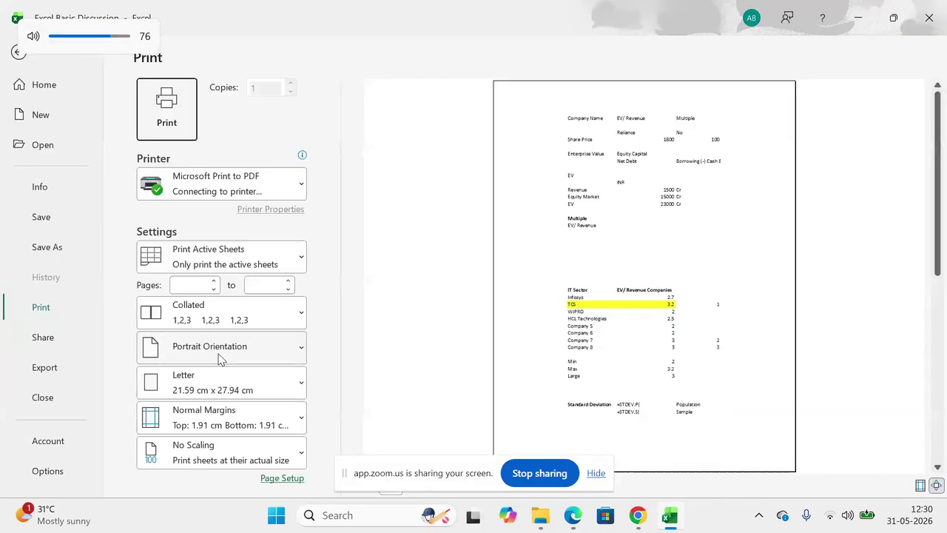
key("Escape")
key("F2")
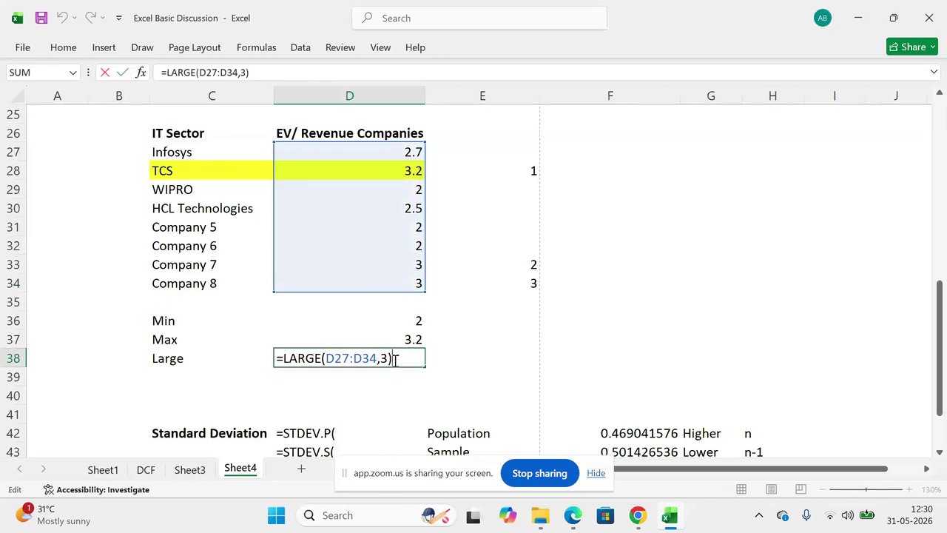
key("ctrl+Return")
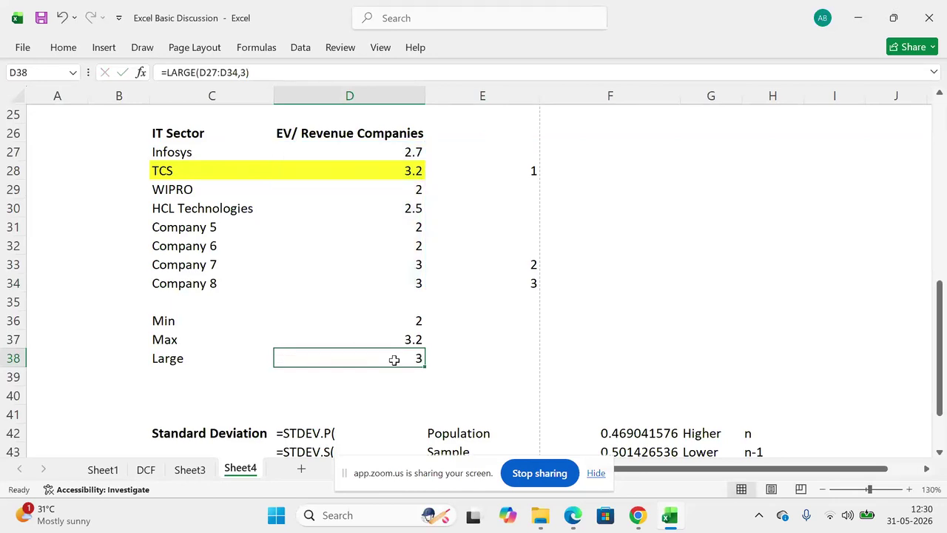
Step: Check the Small Function page of the PDF handout, then add the label Small in cell C39 below Large
key("Left")
key("Down")
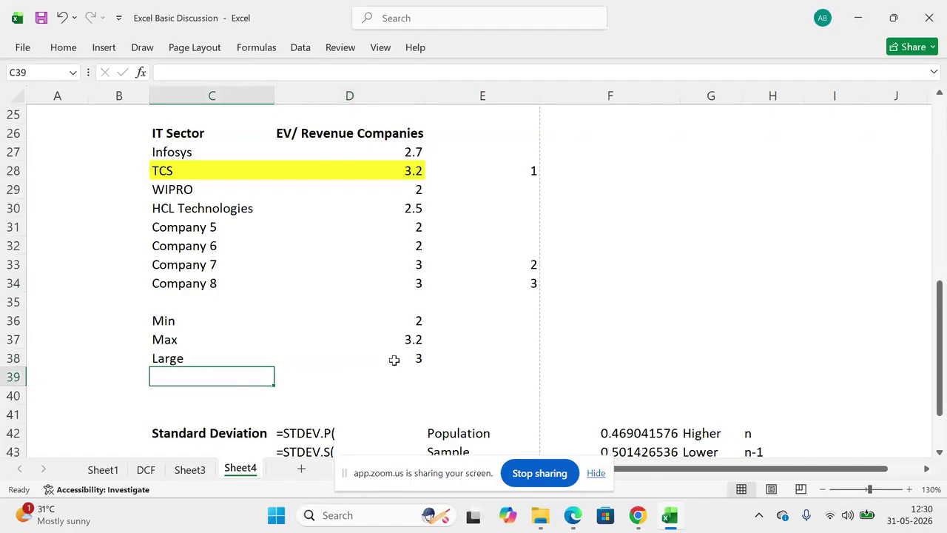
key("alt+Tab")
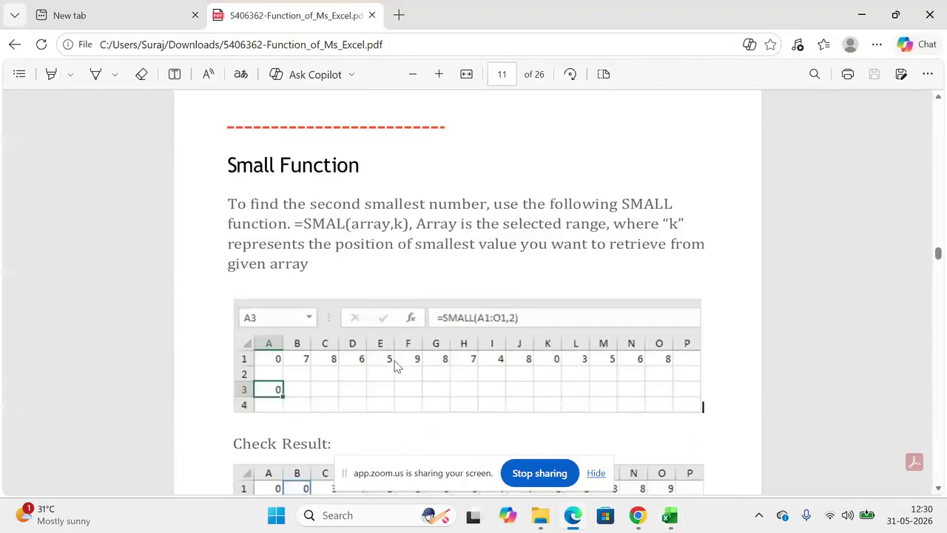
key("alt+Tab")
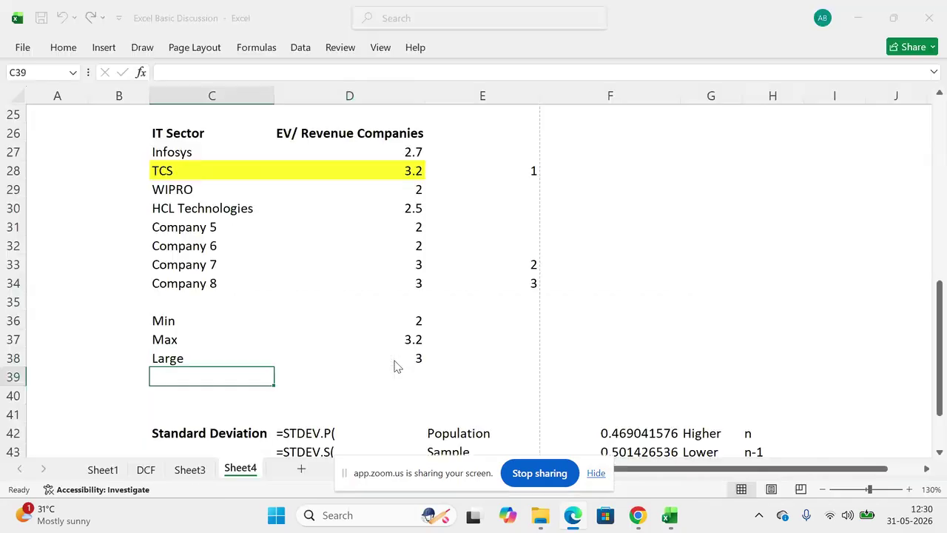
type("SMall")
key("Return")
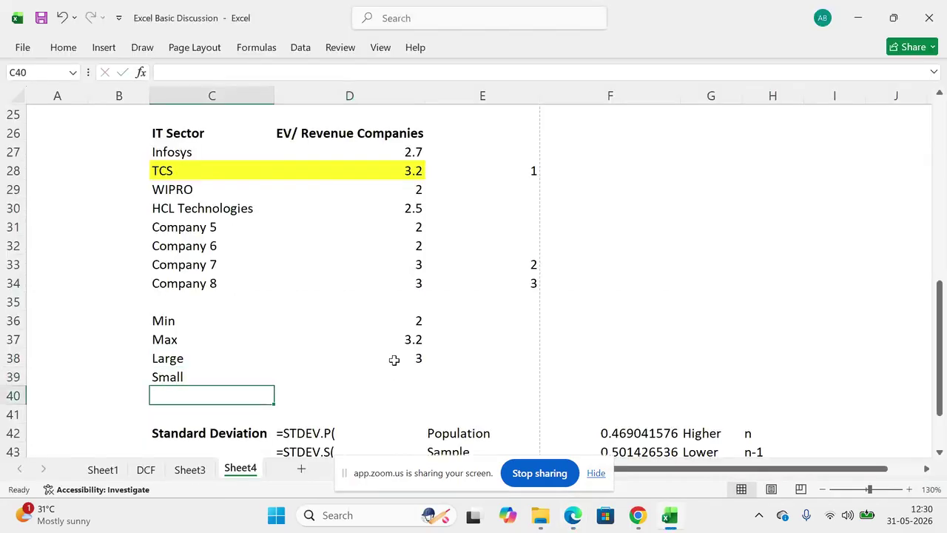
Step: Enter =SMALL(D27:D34,3) in D39 to return the third smallest EV/Revenue value
key("Up")
key("Right")
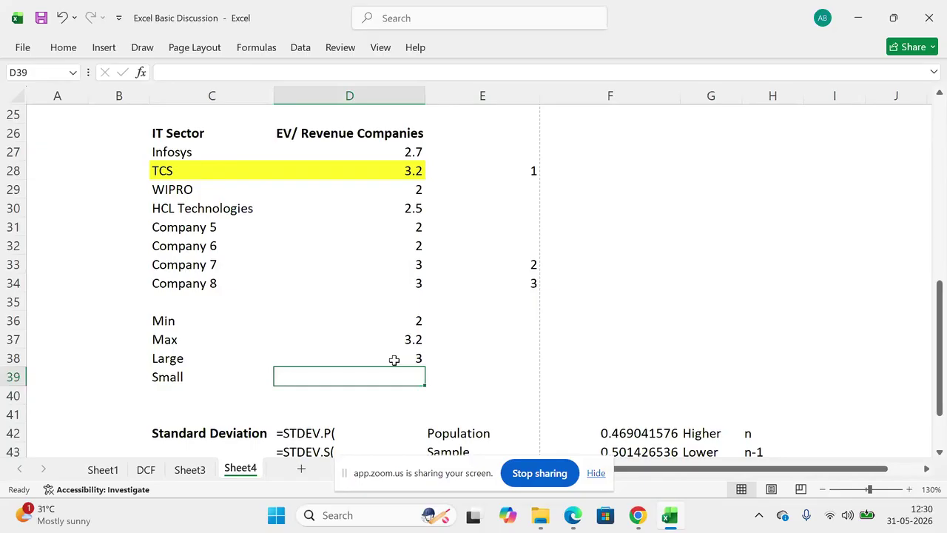
key("alt+Tab")
key("alt+Tab")
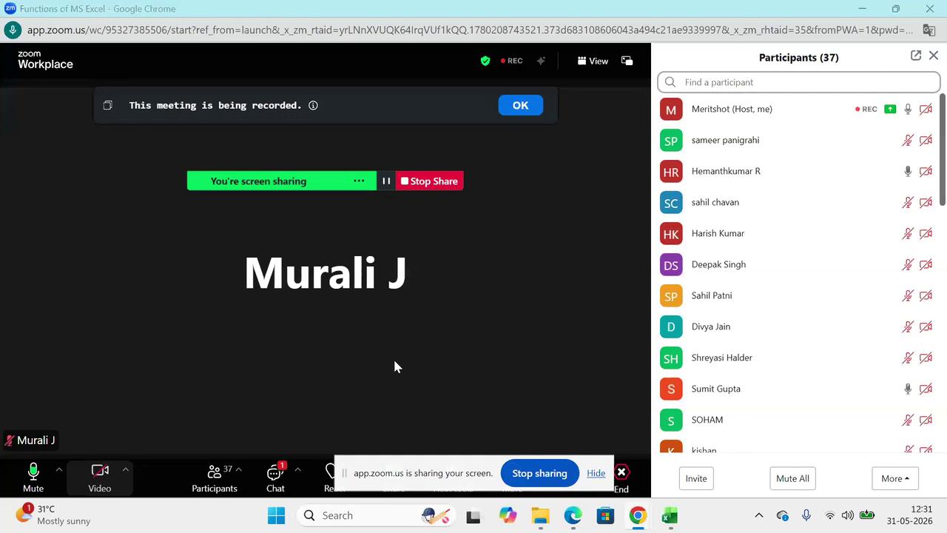
key("alt+Tab")
type("=small")
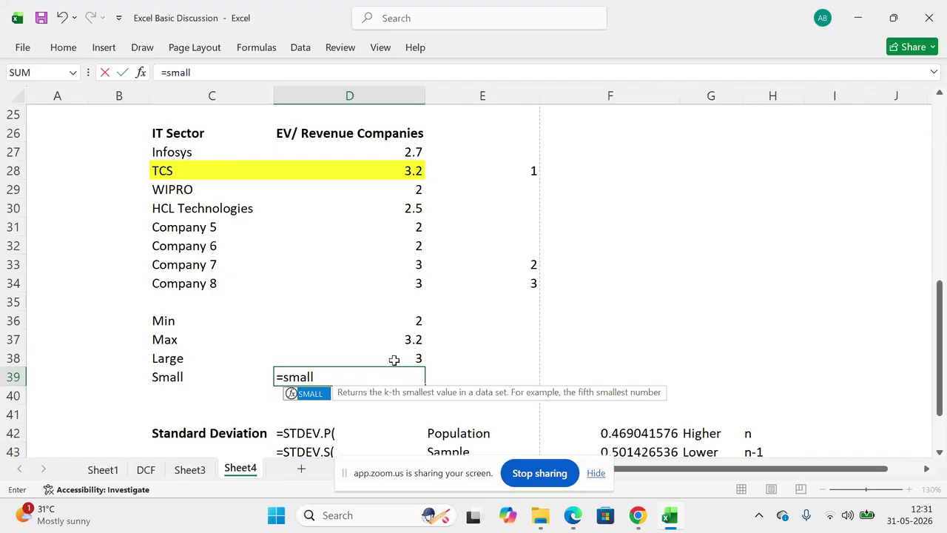
key("Tab")
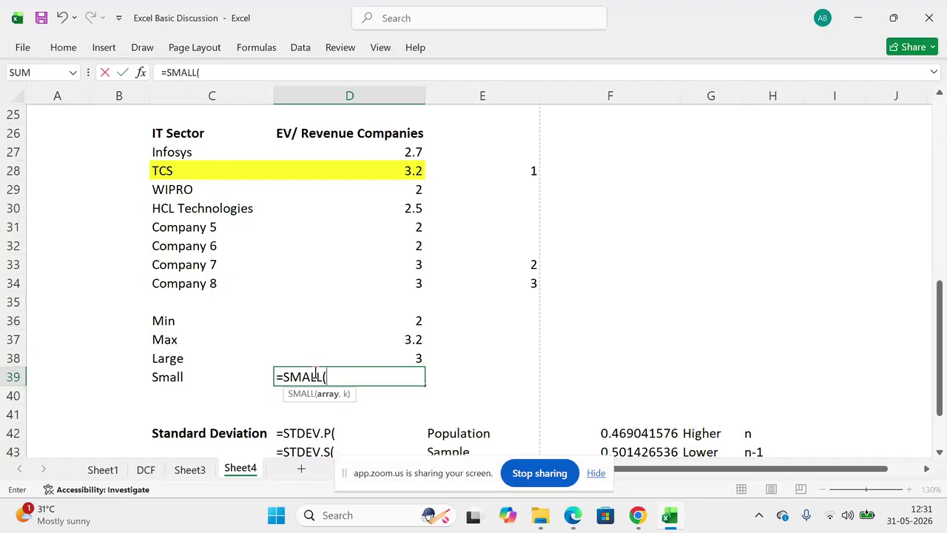
left_click_drag(376, 152, 379, 279)
type(",")
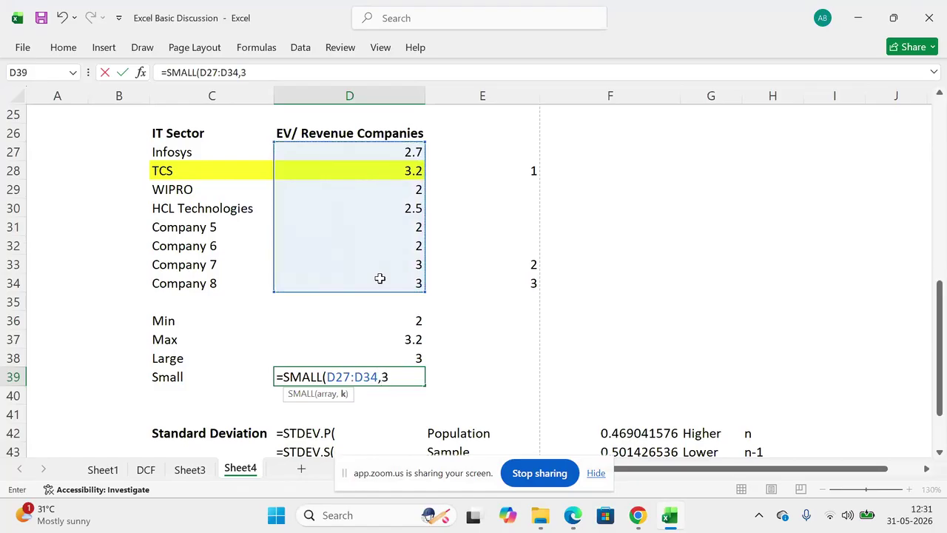
type("3)")
key("Return")
key("Up")
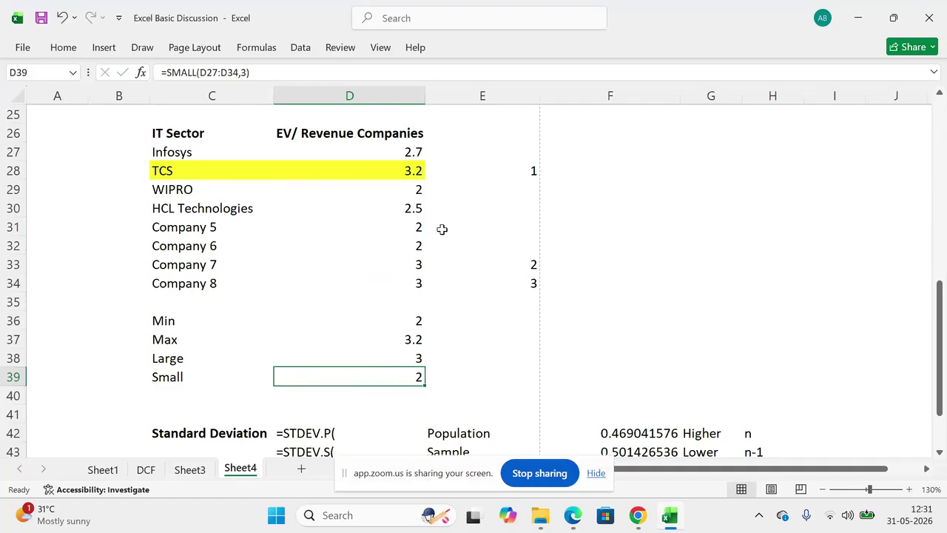
Step: Compare the list entries of 2 for WIPRO, Company 5 and Company 6 with the Min to Small results
left_click_drag(406, 246, 407, 233)
left_click(399, 191, "ctrl")
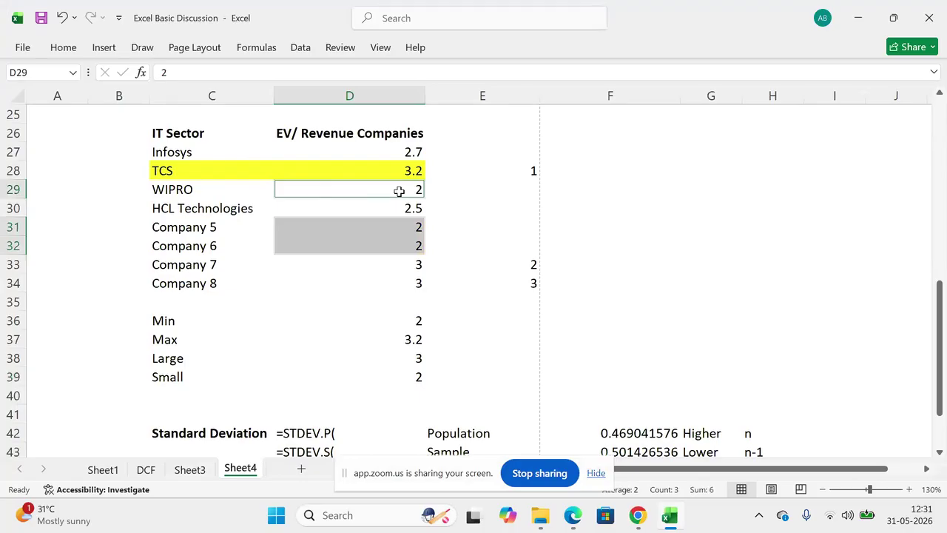
left_click(181, 320)
left_click_drag(181, 320, 418, 368)
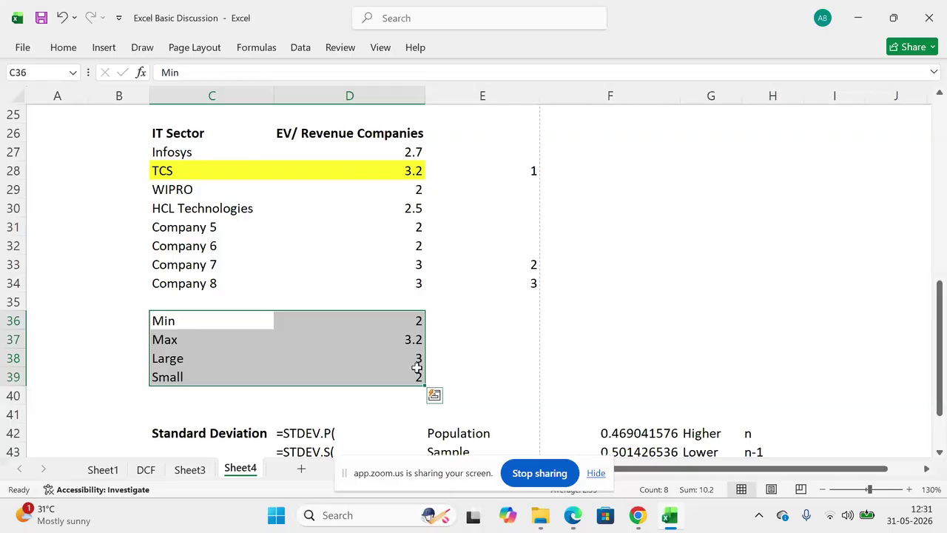
Step: Switch to the function PDF in the browser and read on to the Mathematical Functions section
key("alt+Tab")
key("alt+Tab")
scroll(418, 372, "down", 3)
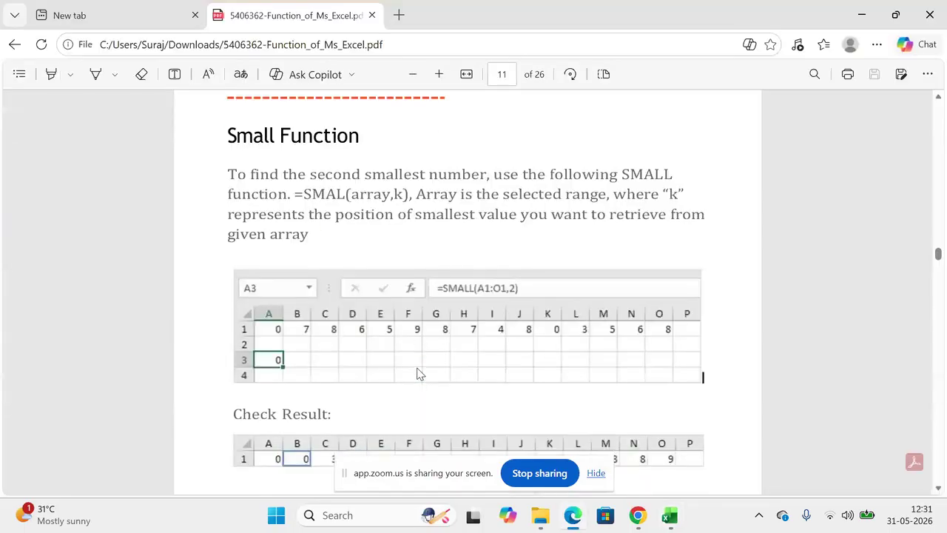
scroll(419, 374, "down", 4)
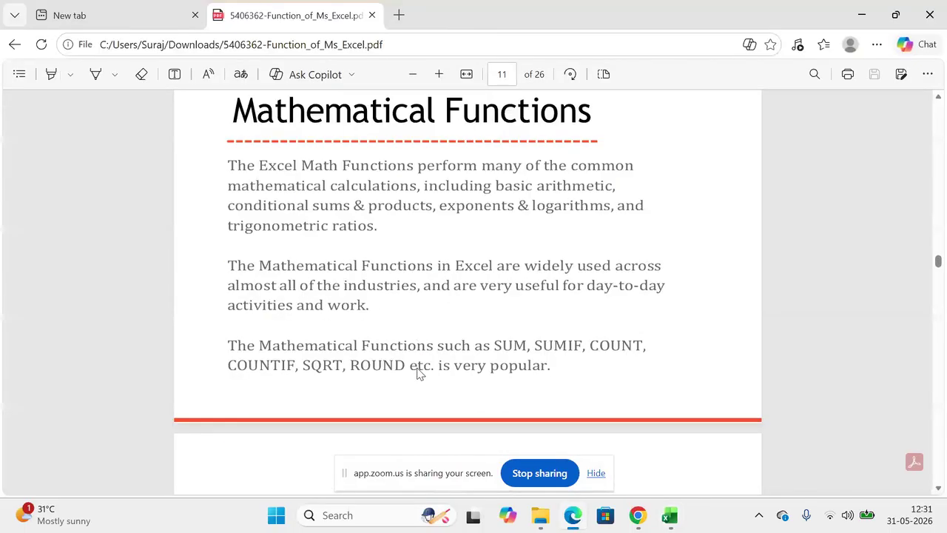
scroll(418, 374, "up", 1)
scroll(418, 374, "down", 3)
scroll(419, 374, "up", 2)
Step: Check the Zoom meeting, then return to the Excel workbook and review the company list in C27:D34
key("alt+Tab")
key("alt+Tab")
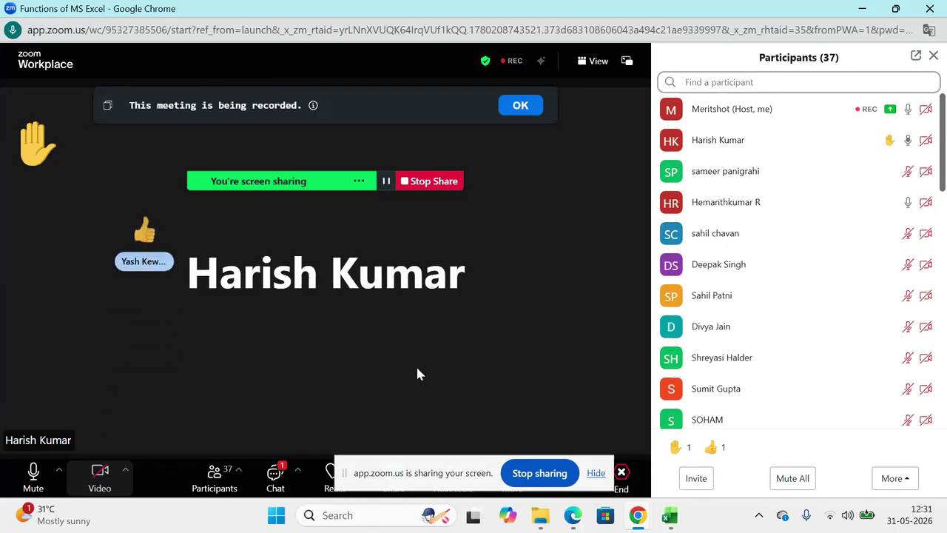
key("alt+Tab")
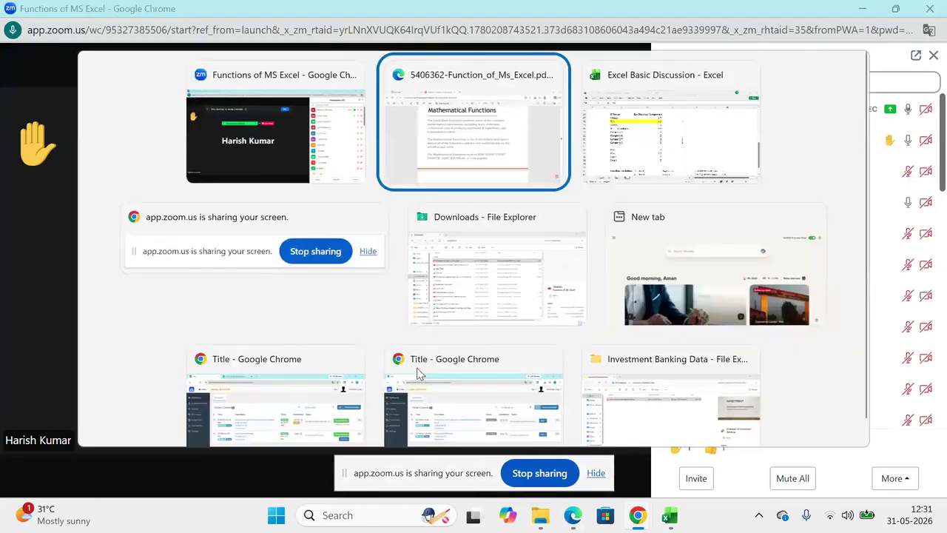
key("alt+Tab")
key("Up")
key("Up")
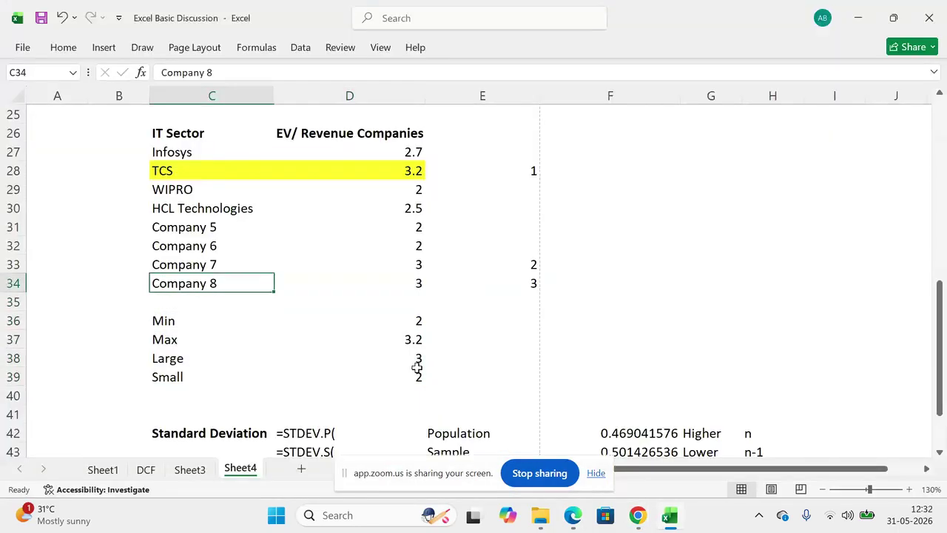
key("shift+Up")
key("shift+Up")
key("shift+Up")
key("shift+Up")
key("shift+Up")
key("shift+Up")
key("shift+Up")
key("shift+Right")
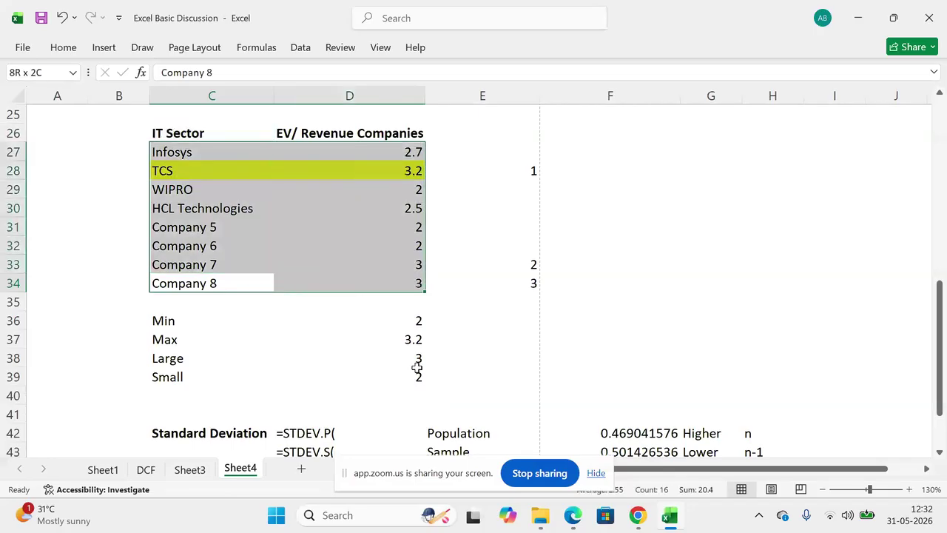
key("Down")
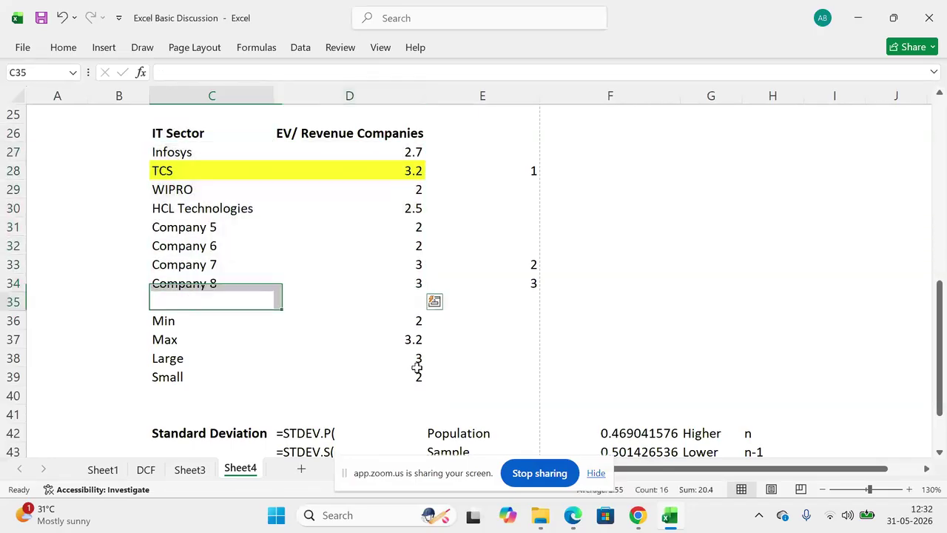
key("Down")
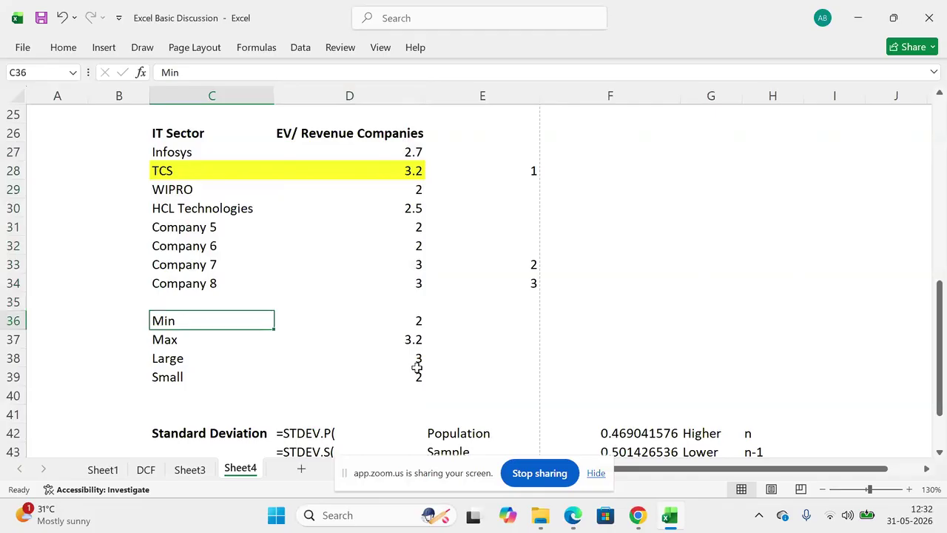
Step: Examine the MIN formula and the EV/Revenue values in D27:D34 that it covers
key("Right")
key("Right")
key("Right")
key("Left")
key("Left")
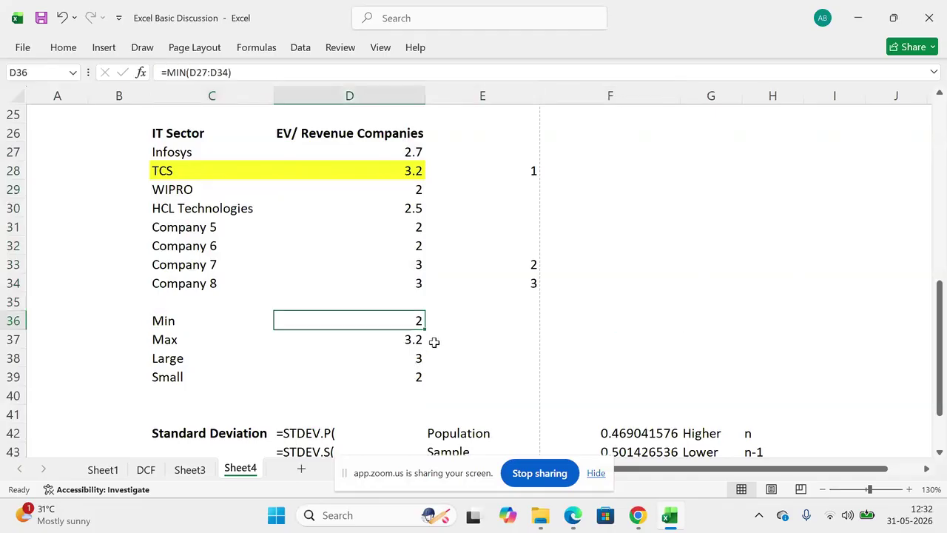
left_click_drag(373, 149, 370, 286)
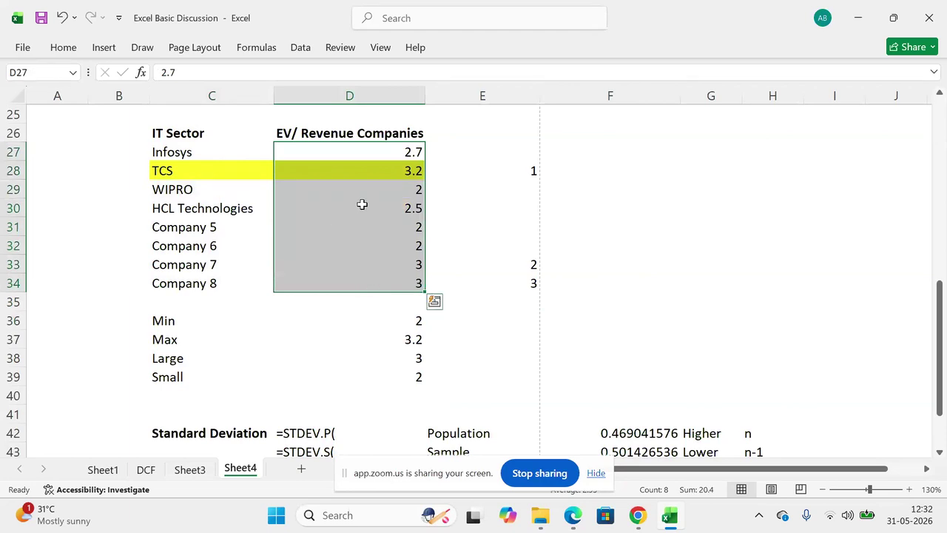
left_click(374, 163)
left_click_drag(373, 163, 363, 276)
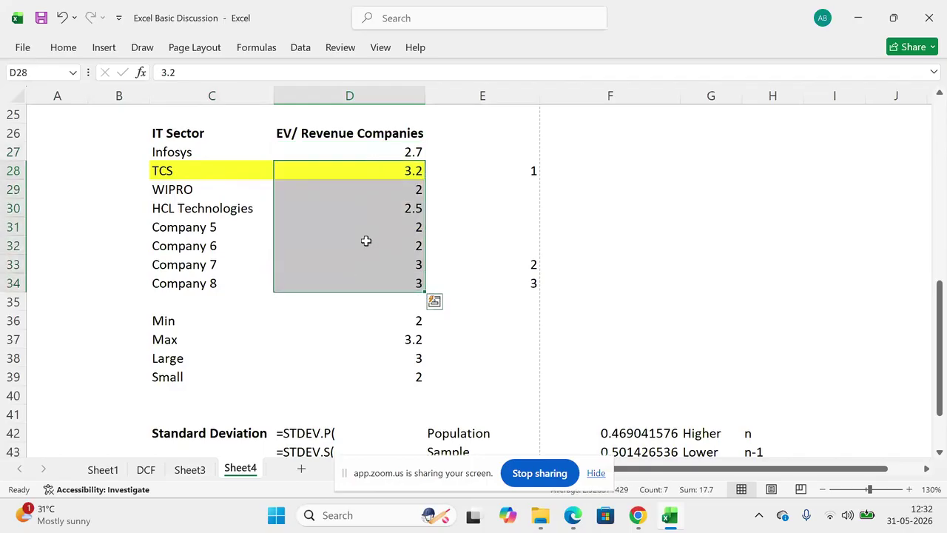
left_click_drag(380, 148, 372, 276)
Step: Insert five blank rows above the Min row
left_click(315, 360)
key("Up")
key("Up")
key("Up")
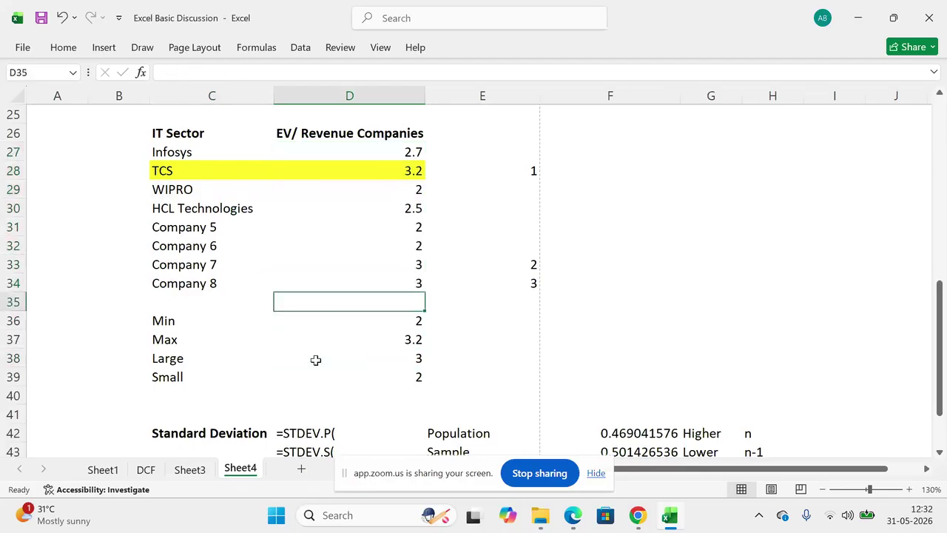
key("Down")
key("shift+Down")
key("shift+Down")
key("shift+Down")
key("shift+Down")
key("alt+h")
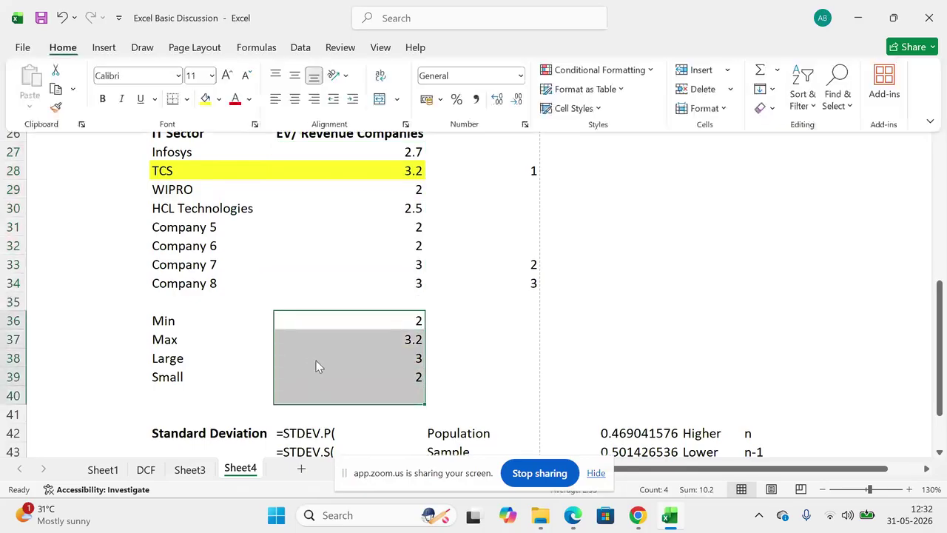
type("ir")
Step: Label cell C36 as AverageIF
type("Average")
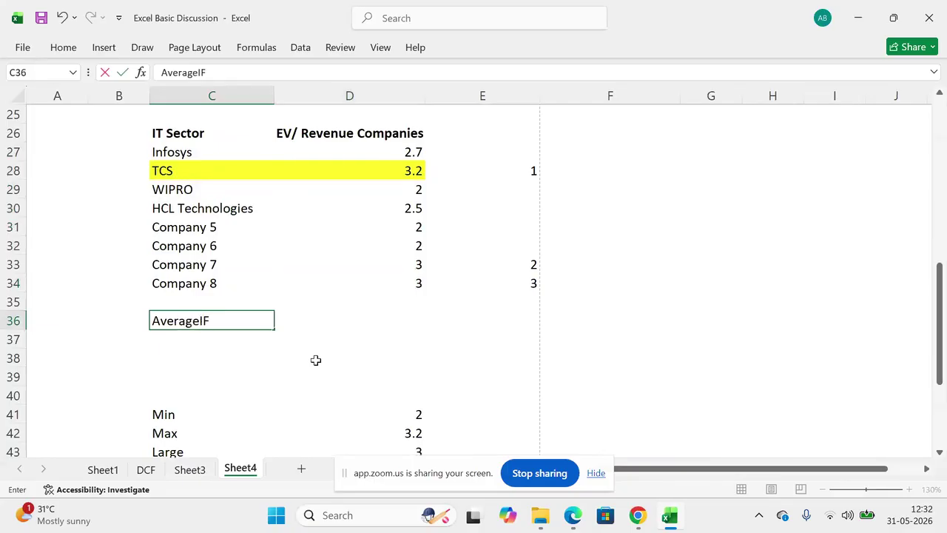
type("IF")
key("Return")
Step: Enter an AVERAGEIF formula in D36 with range D27:D34, criterion >2.5 and average range D27:D34
key("Up")
key("Right")
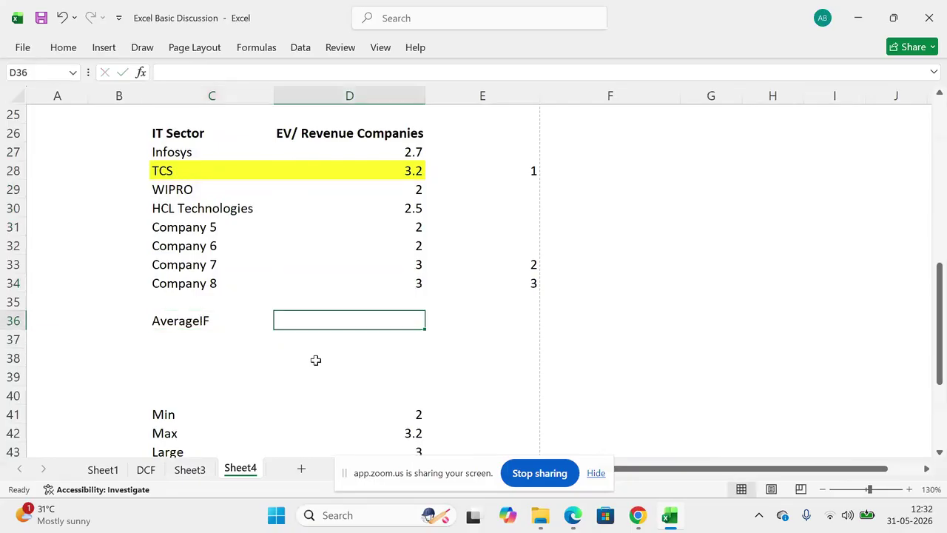
type("=ave")
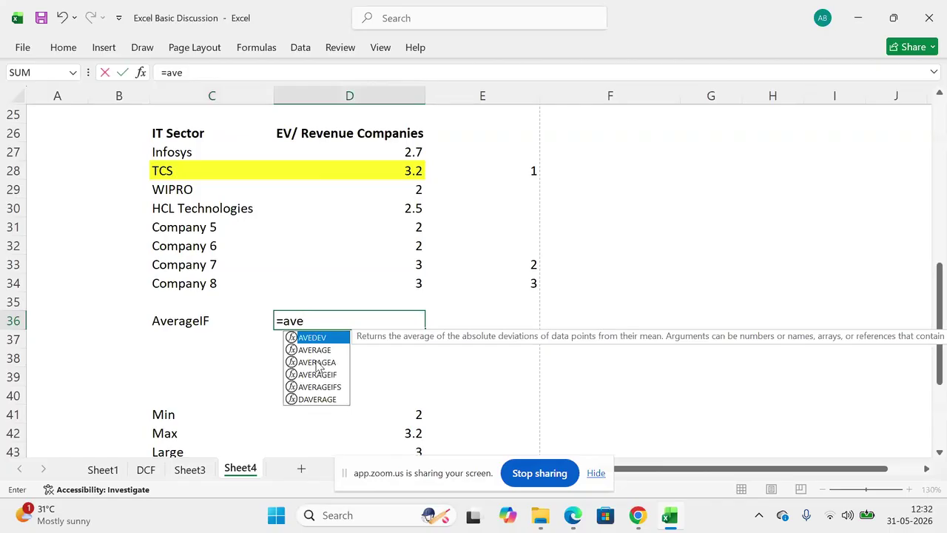
type("r")
key("Down")
key("Down")
key("Tab")
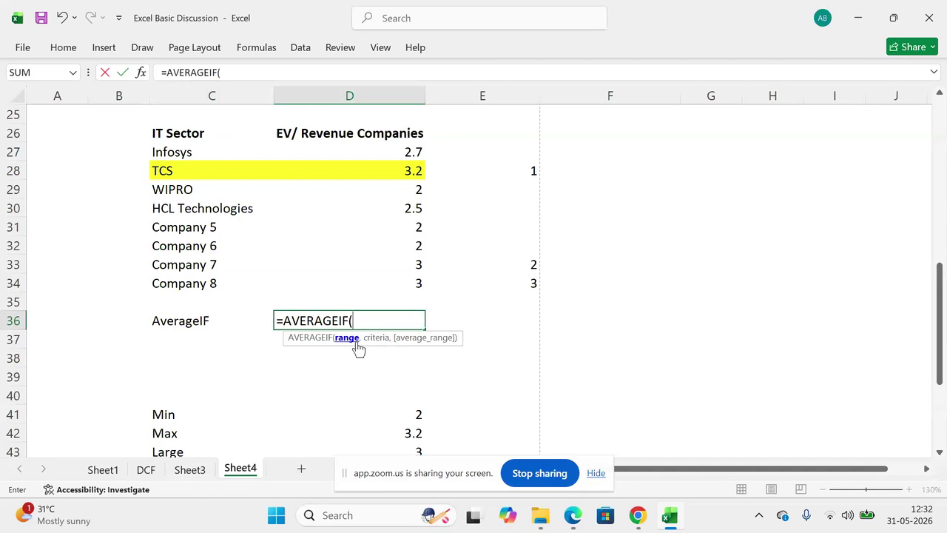
left_click_drag(357, 152, 359, 282)
type(",>2.5")
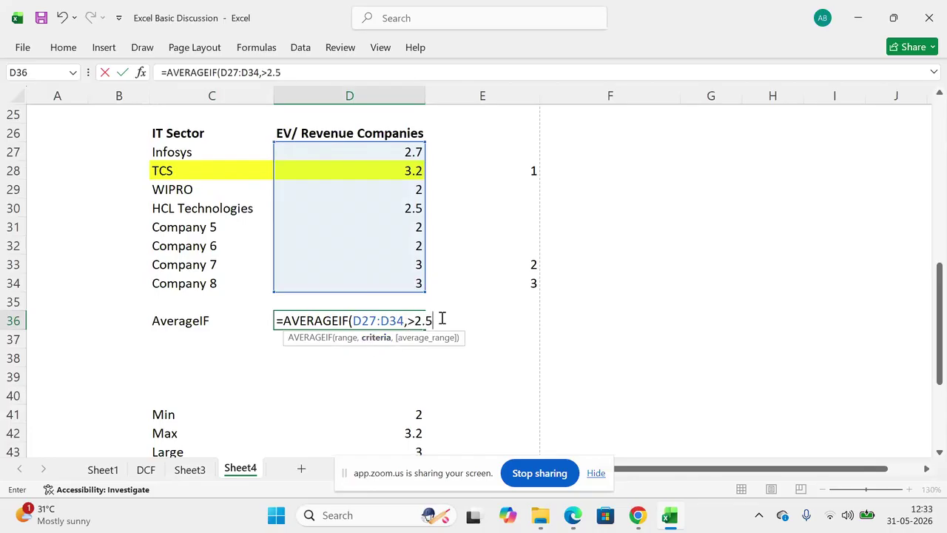
type(",")
left_click_drag(376, 148, 370, 285)
type(")")
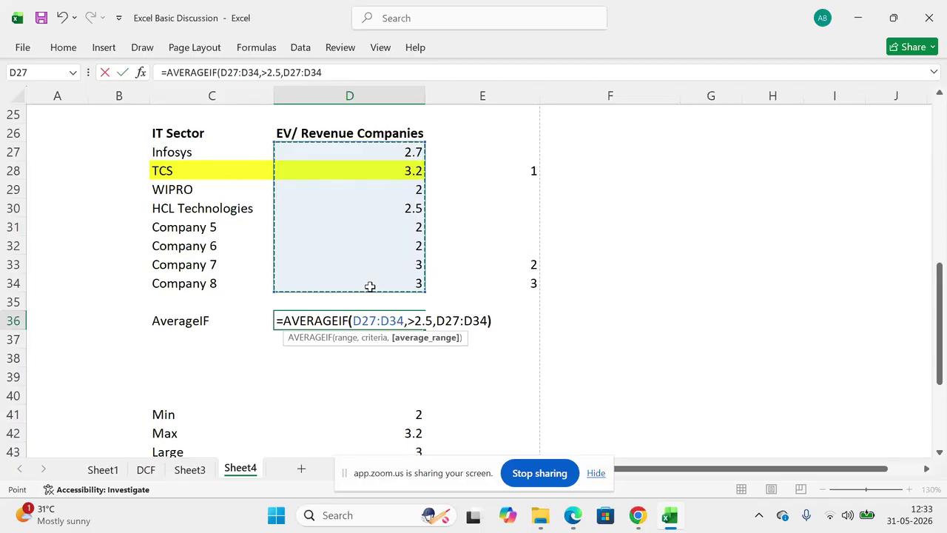
Step: Enclose the AVERAGEIF criterion in double quotes as ">2.5" and commit the formula in D36
left_click(437, 321)
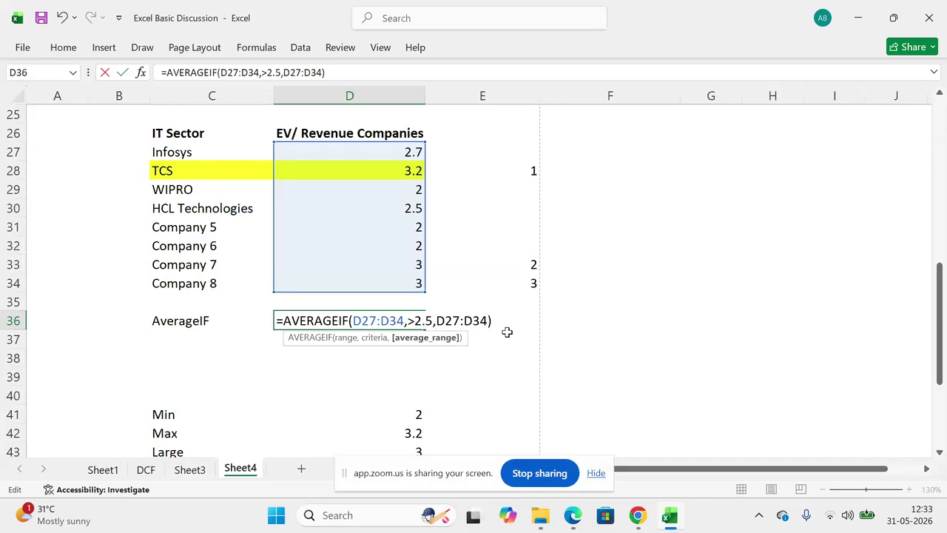
left_click(433, 322)
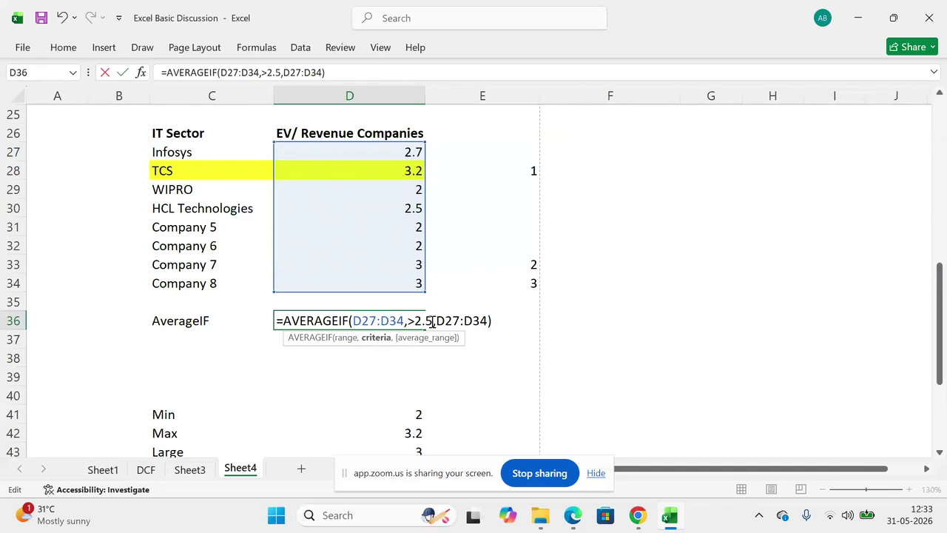
left_click(405, 321)
type("\">2.5")
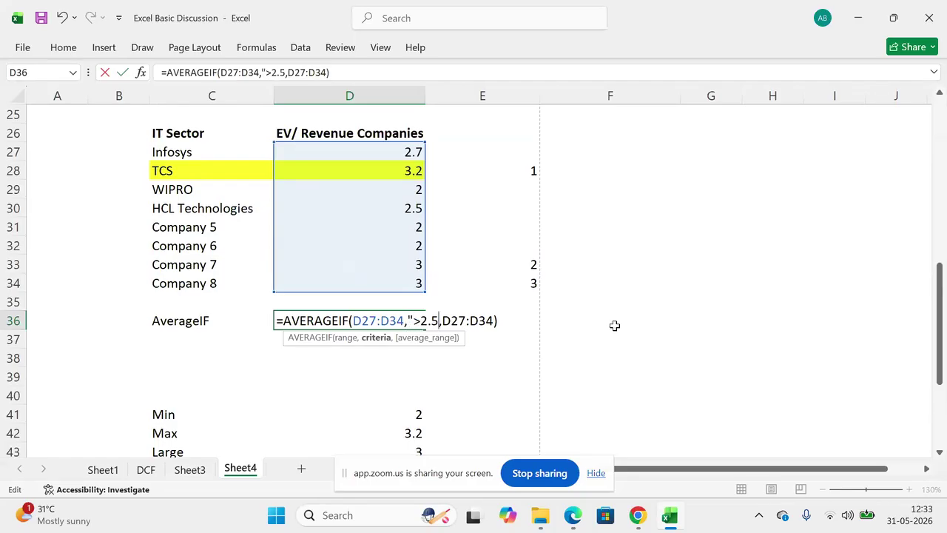
type("\"")
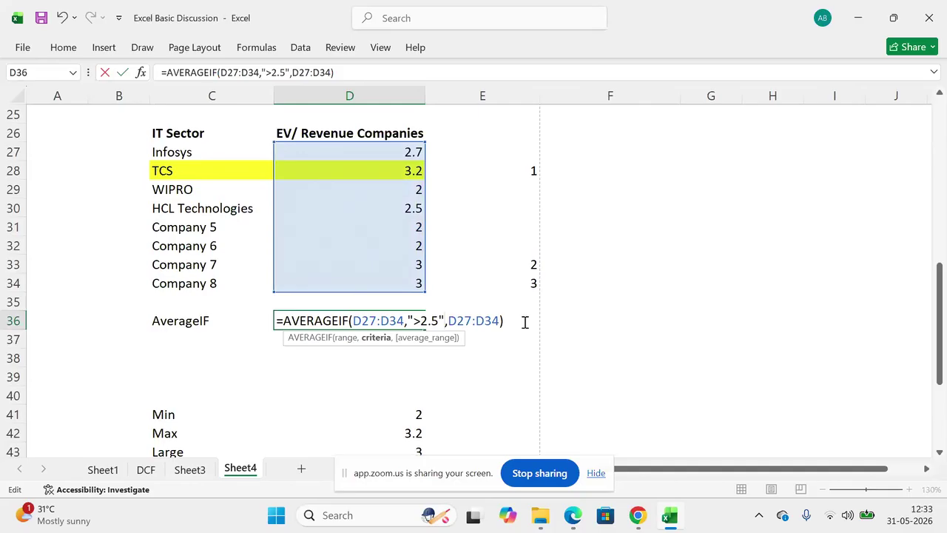
key("Return")
key("Up")
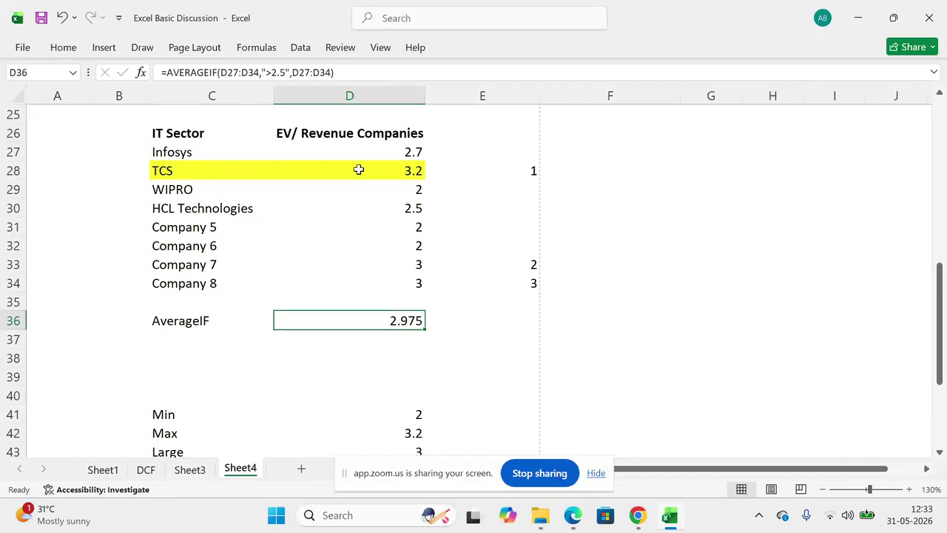
Step: Select the EV/Revenue values above 2.5 in D27, D28, D33 and D34 together to check their average
left_click(358, 170)
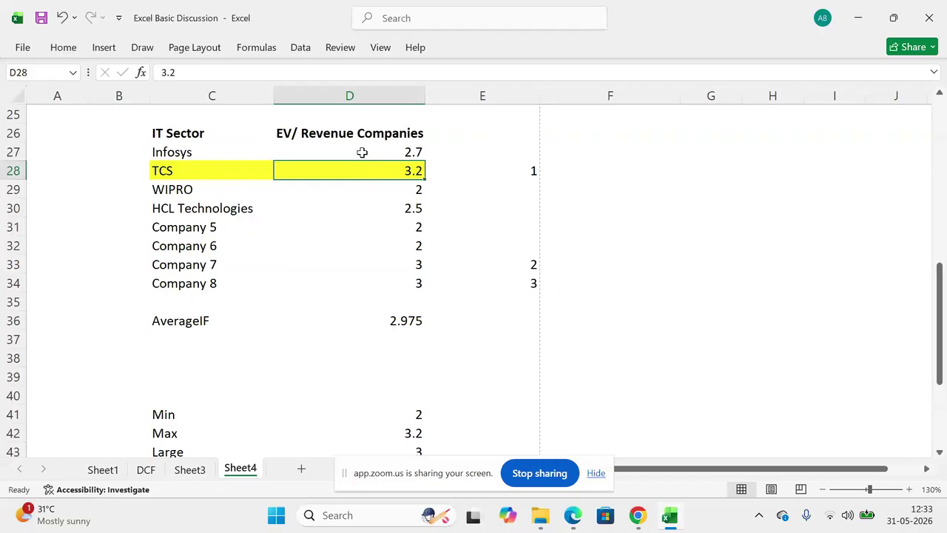
left_click(361, 151, "ctrl")
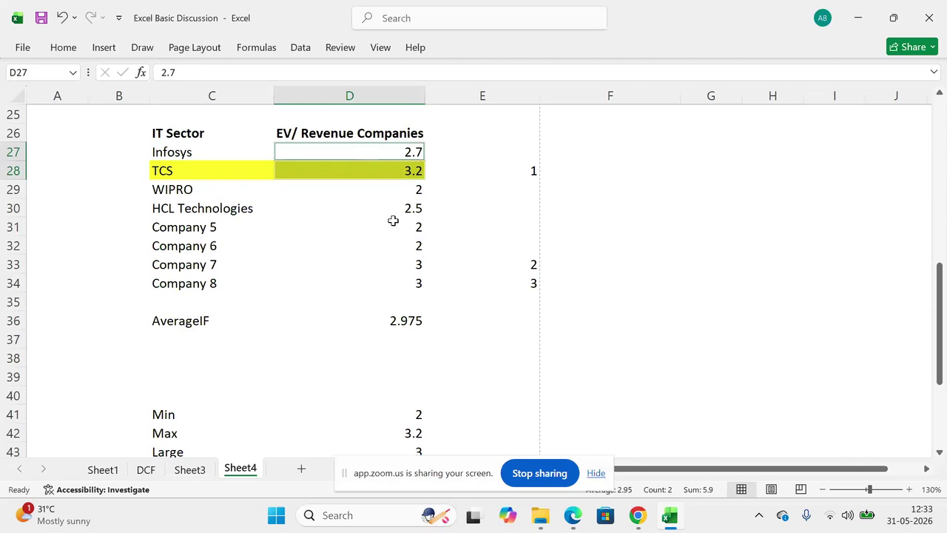
left_click(398, 269, "ctrl")
left_click(399, 282, "ctrl")
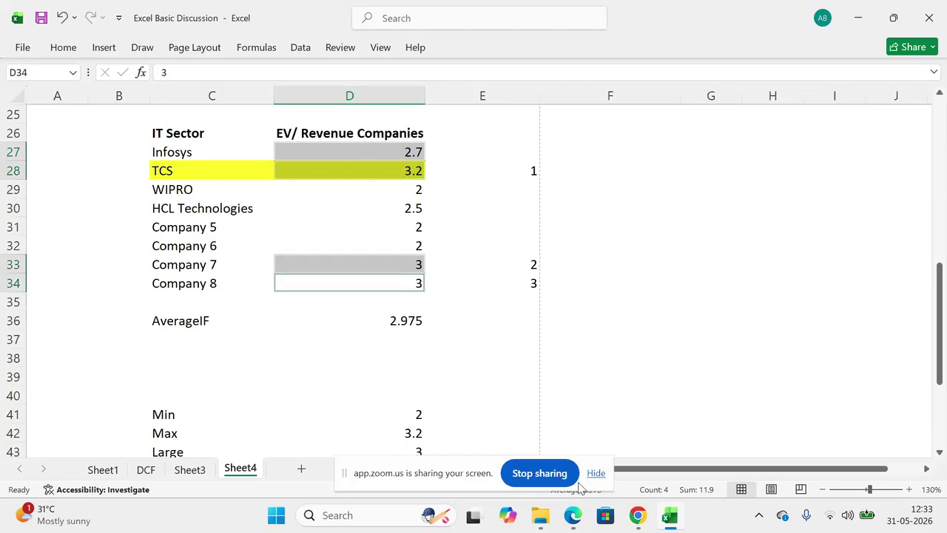
Step: Review the AVERAGEIF formula in D36 and its referenced range without changing it
left_click(382, 321)
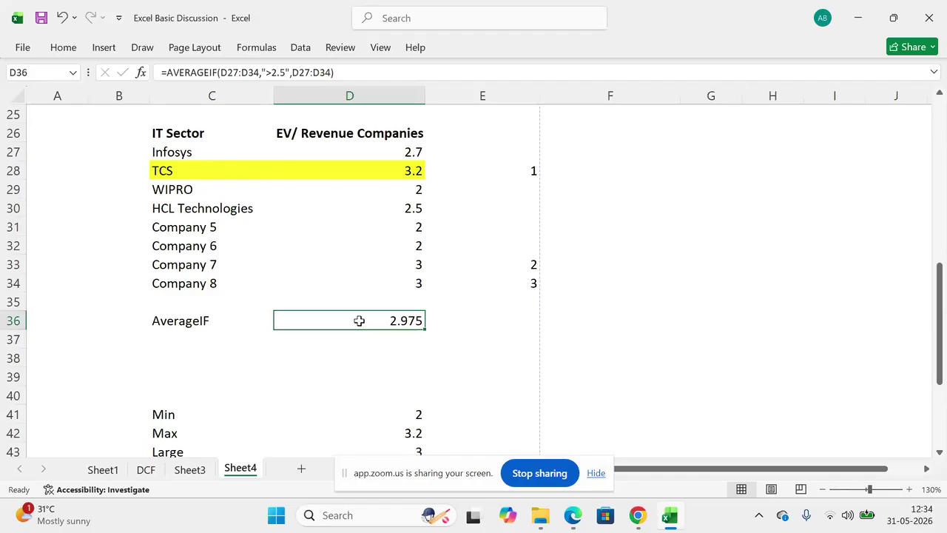
double_click(359, 320)
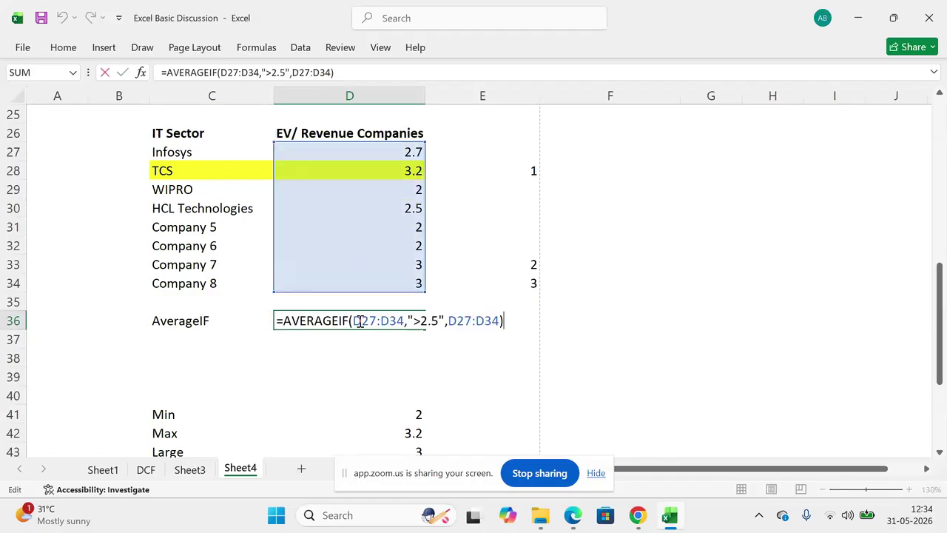
key("Escape")
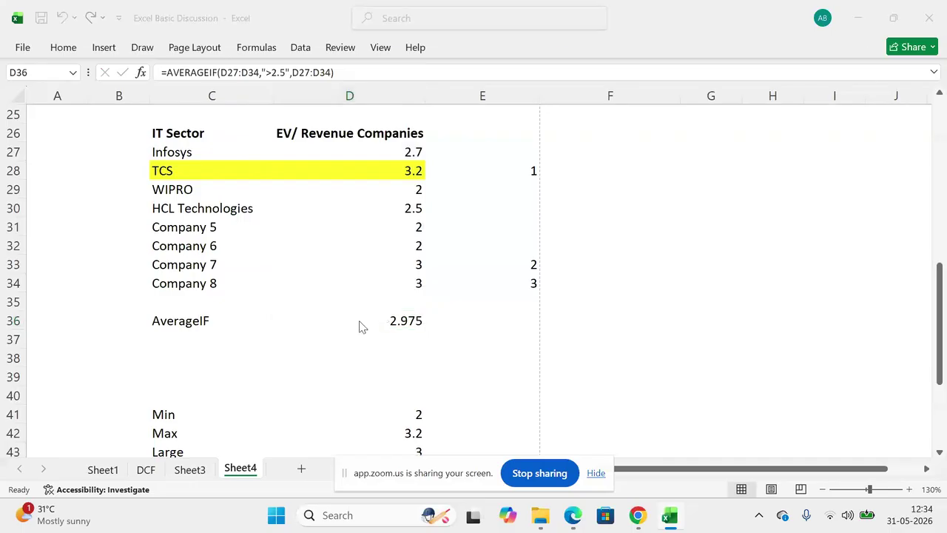
Step: Switch to the Zoom meeting in Chrome and check the participants
key("alt+Tab")
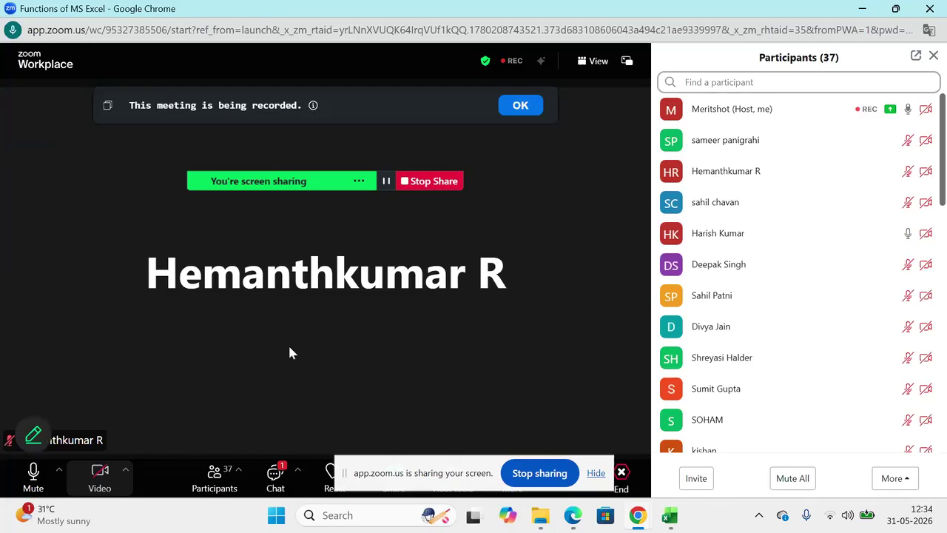
key("alt+Tab")
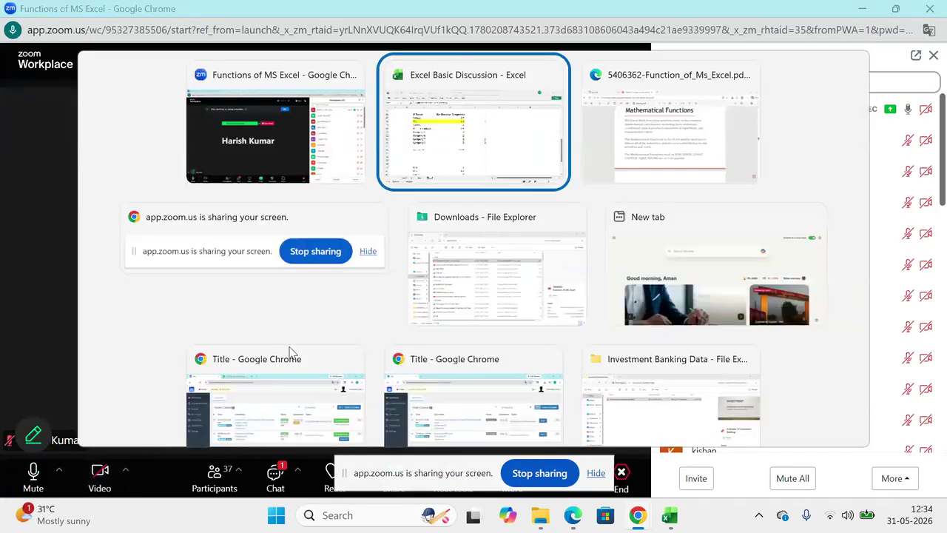
key("Escape")
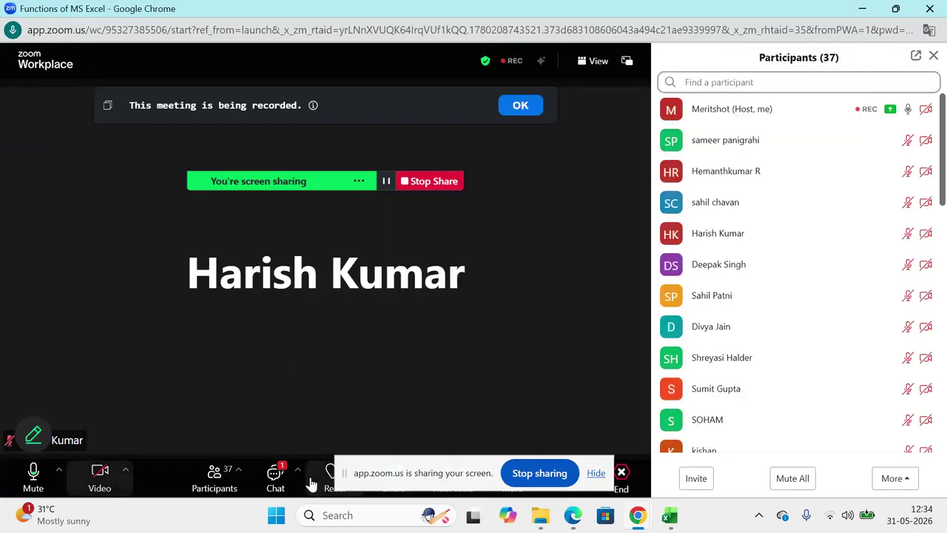
Step: Switch to the MS Excel functions PDF in Edge and read from the Mathematical Functions page to the SUM function
key("alt+Tab")
key("Tab")
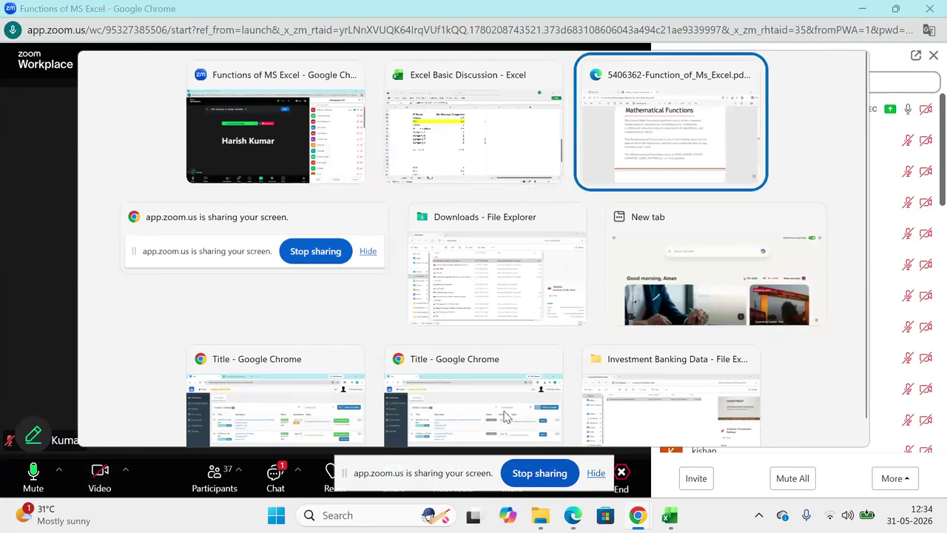
scroll(505, 416, "up", 1)
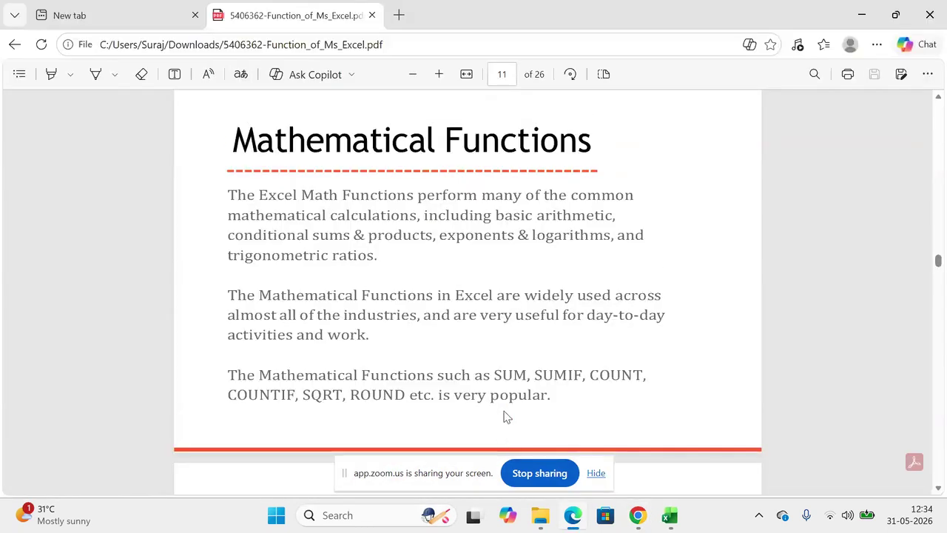
scroll(506, 417, "down", 1)
scroll(506, 417, "up", 1)
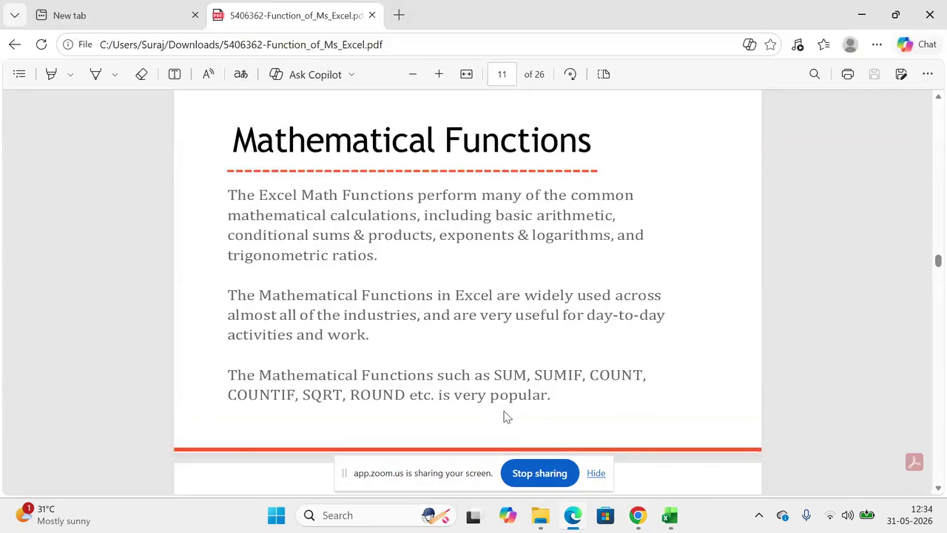
scroll(505, 416, "down", 1)
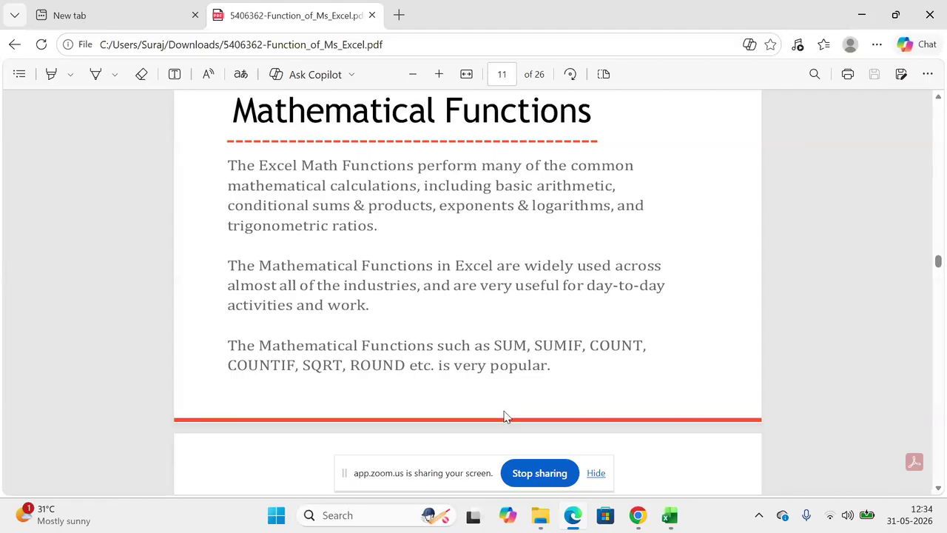
scroll(506, 416, "down", 1)
scroll(505, 416, "up", 1)
scroll(539, 130, "down", 12)
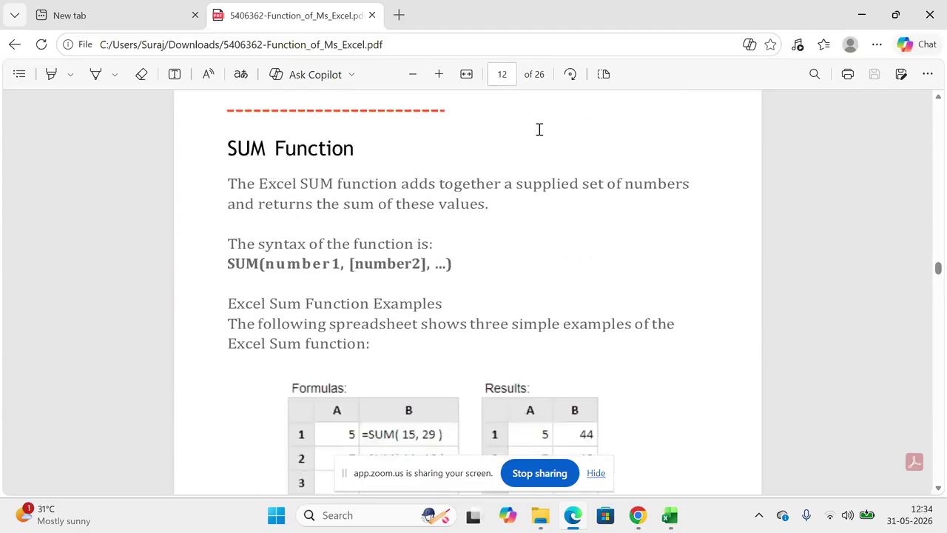
Step: Highlight the SUM syntax line in the PDF and read on to the SUMIF Function section
mouse_move(227, 264)
left_mouse_down()
mouse_move(457, 267)
mouse_move(212, 266)
left_mouse_up()
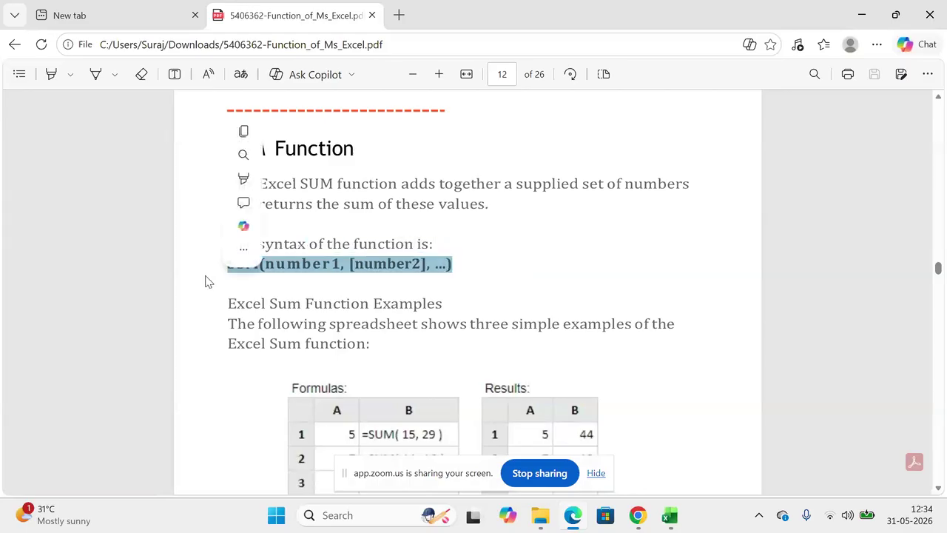
left_click(205, 282)
scroll(206, 284, "down", 1)
scroll(207, 284, "down", 7)
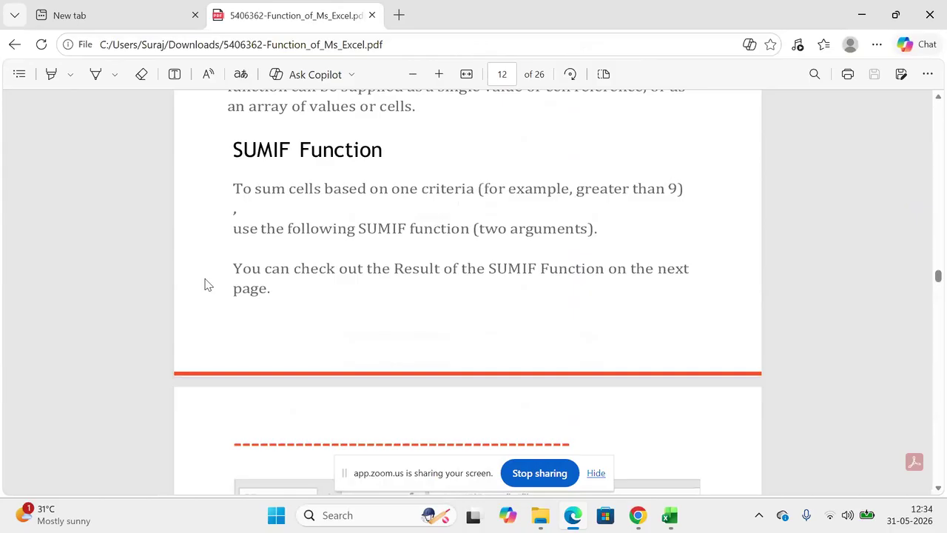
scroll(208, 285, "up", 1)
Step: Return to the Excel workbook and add the header Sector in E26, beside EV/ Revenue Companies
key("alt+Tab")
key("alt+Tab")
key("Up")
key("Up")
key("Up")
key("Up")
key("Up")
key("Up")
key("Up")
key("Up")
key("Up")
key("Up")
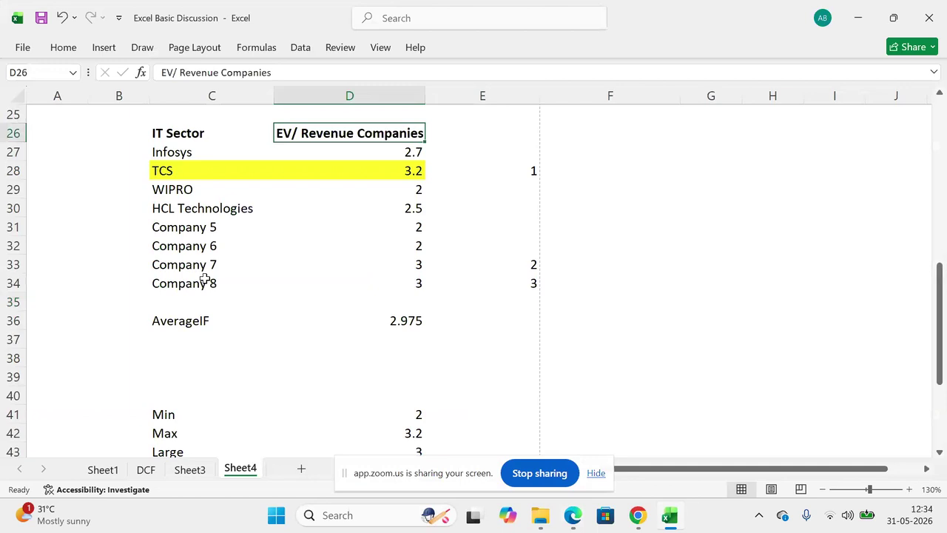
key("Right")
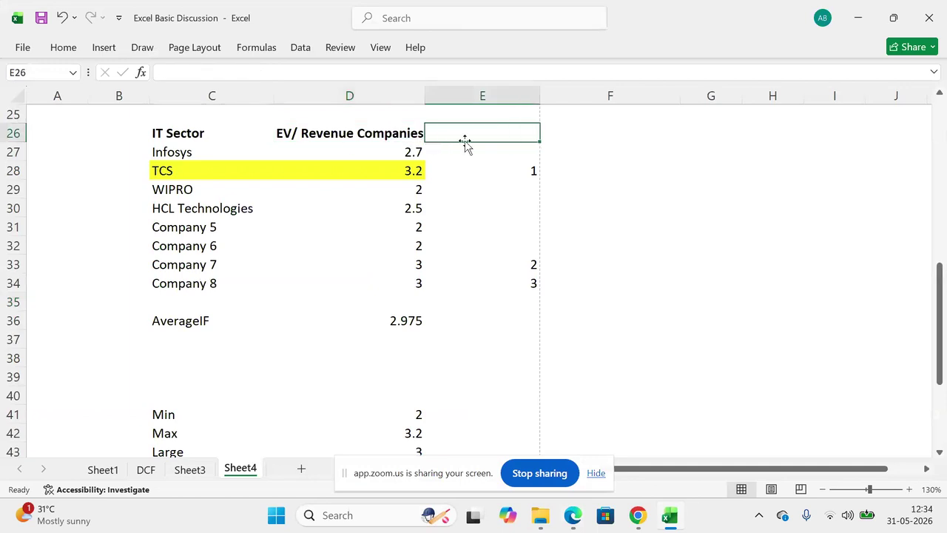
type("Sector")
key("Return")
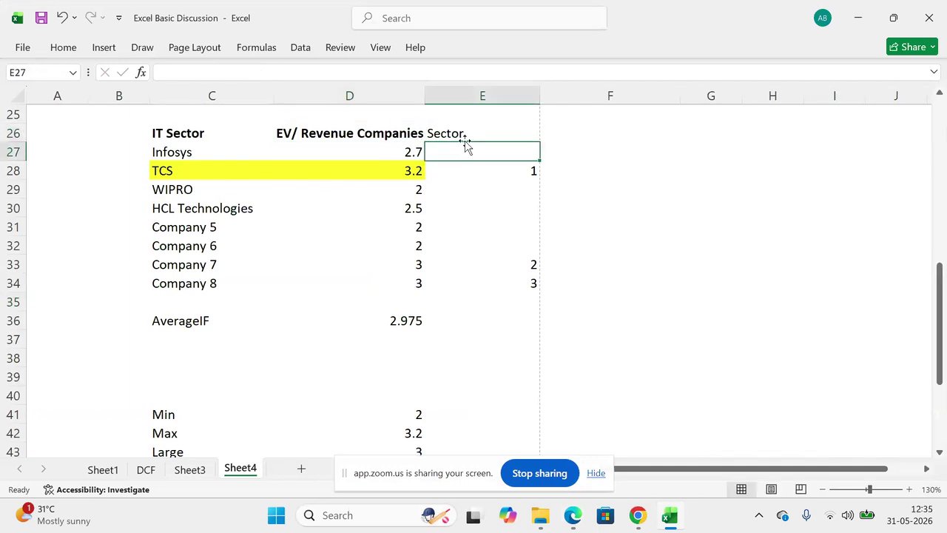
Step: Fill E27:E30 with the sector IT for Infosys through HCL Technologies
type("IT")
key("ctrl+Return")
key("shift+Down")
key("ctrl+c")
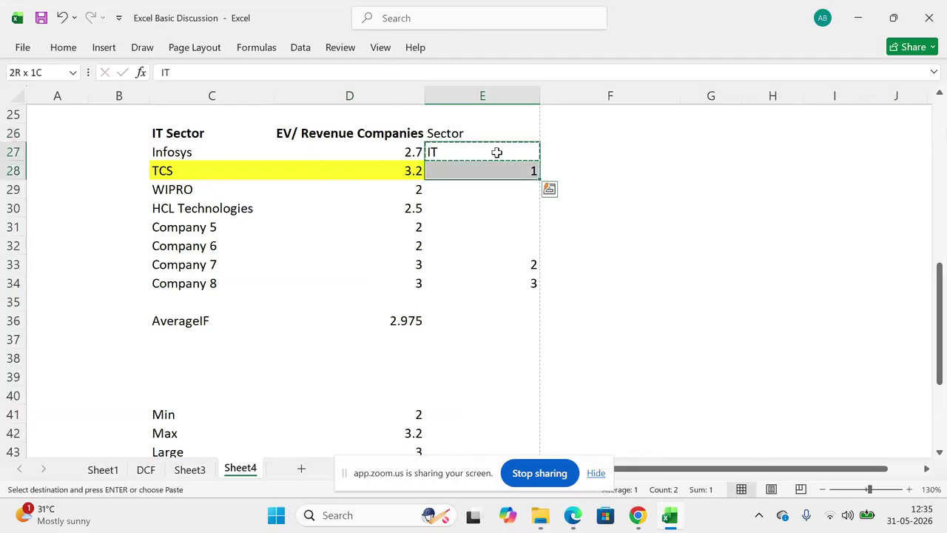
key("shift+Down")
key("shift+Down")
key("ctrl+v")
key("Left")
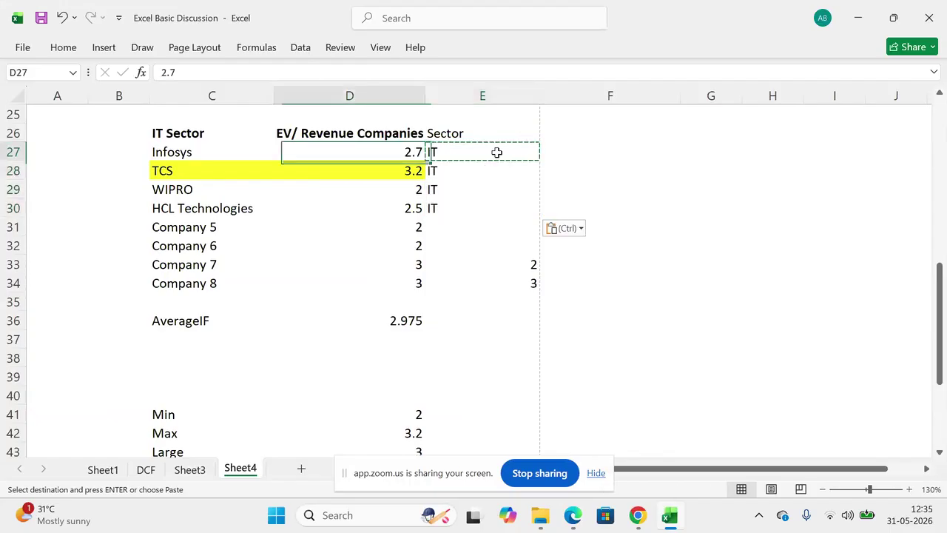
Step: Replace the Company 5 entry in C31 with Tata Motors
key("Down")
key("Left")
key("Down")
key("Down")
key("Down")
key("Right")
key("Right")
key("Left")
key("Left")
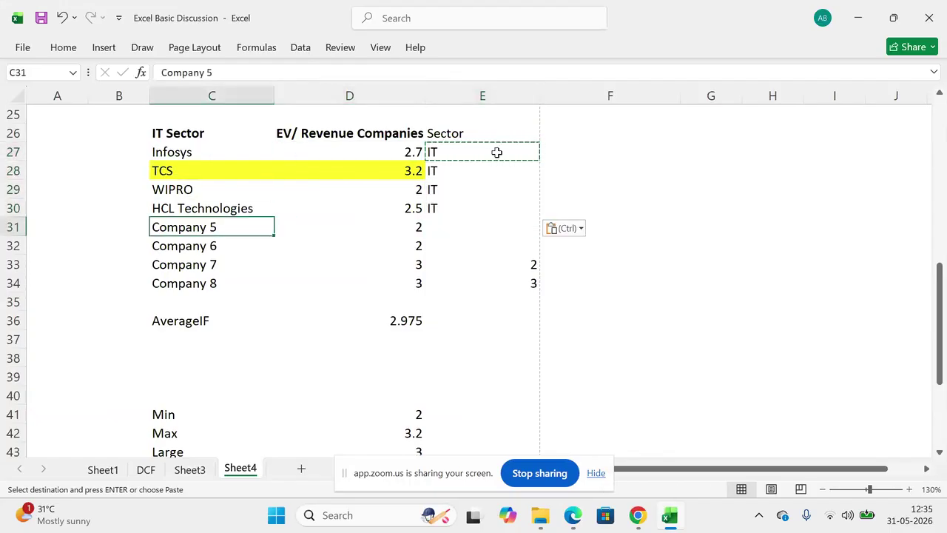
type("Tata M")
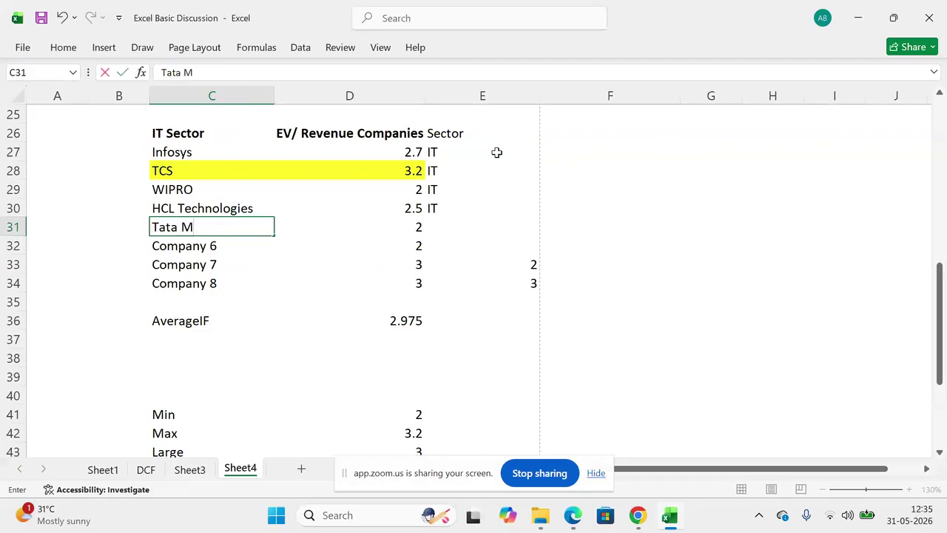
type("otors")
key("Return")
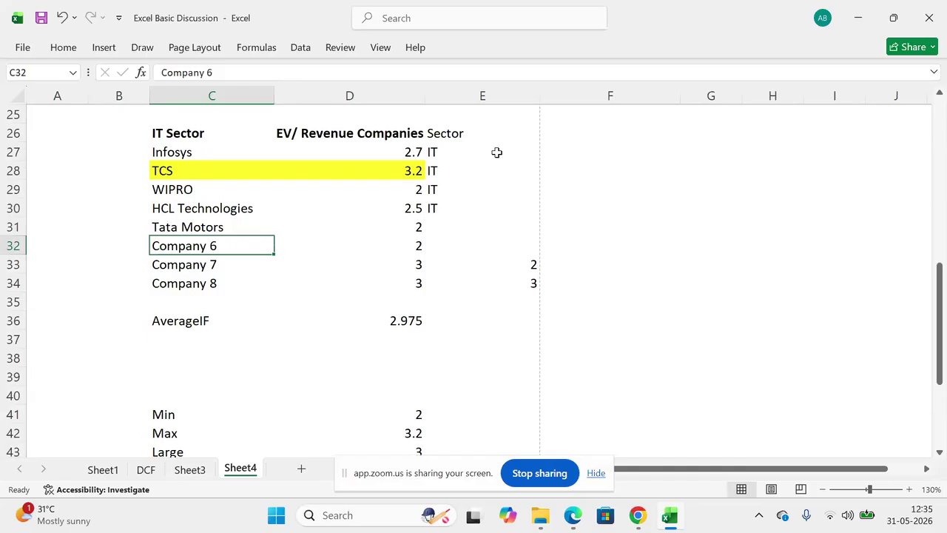
Step: Rename Company 6, Company 7 and Company 8 in C32:C34 as Bajaj Auto, Mahindra and Physics Wallah
type("Bajaj Auto")
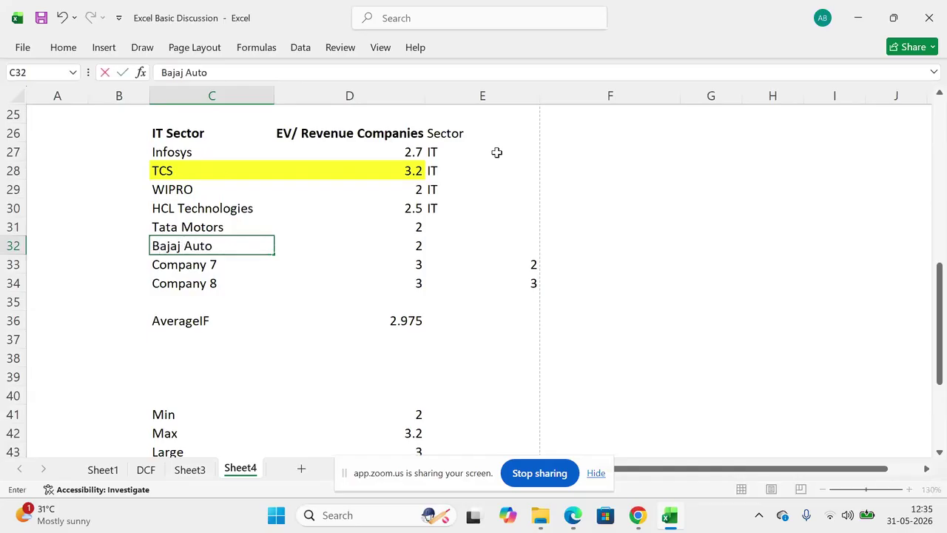
key("Return")
type("Mahindra")
key("Return")
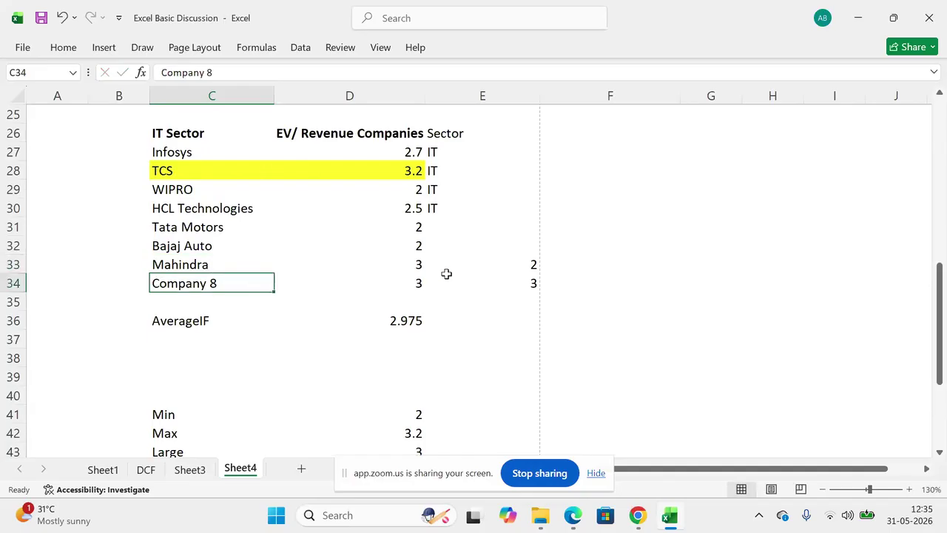
type("Physics Wallah")
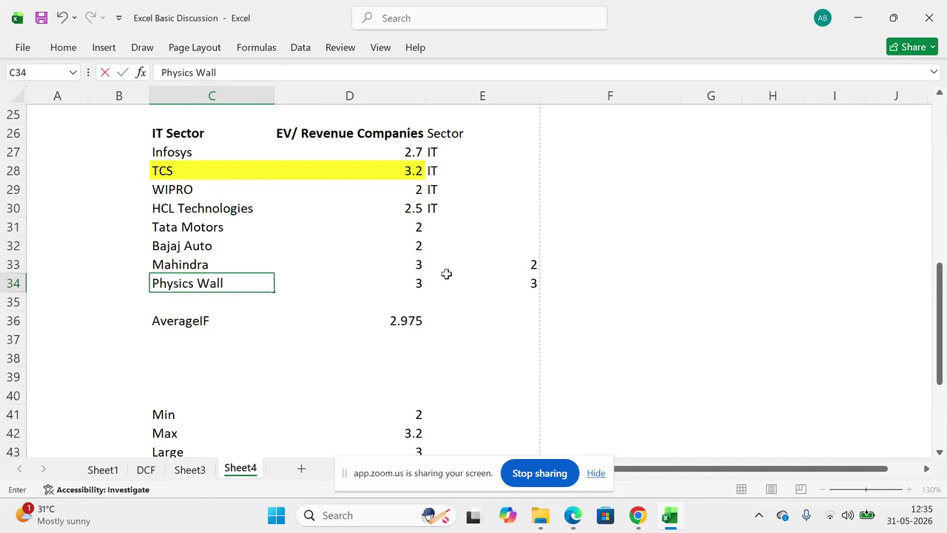
key("ctrl+Return")
Step: Fill E31:E33 with the sector Automotive for Tata Motors, Bajaj Auto and Mahindra
key("Up")
key("Up")
key("Up")
key("Up")
key("Right")
key("Right")
key("Right")
key("Left")
key("Down")
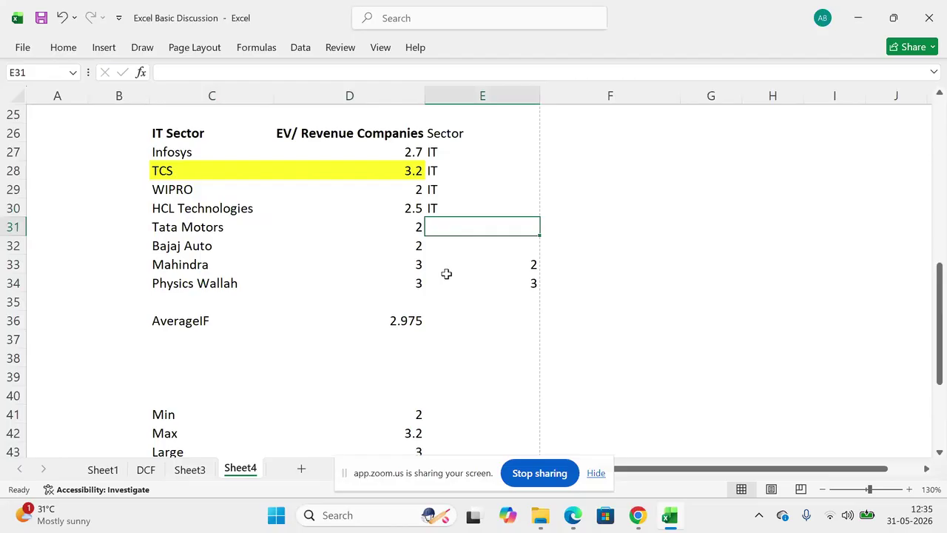
type("Automotiv")
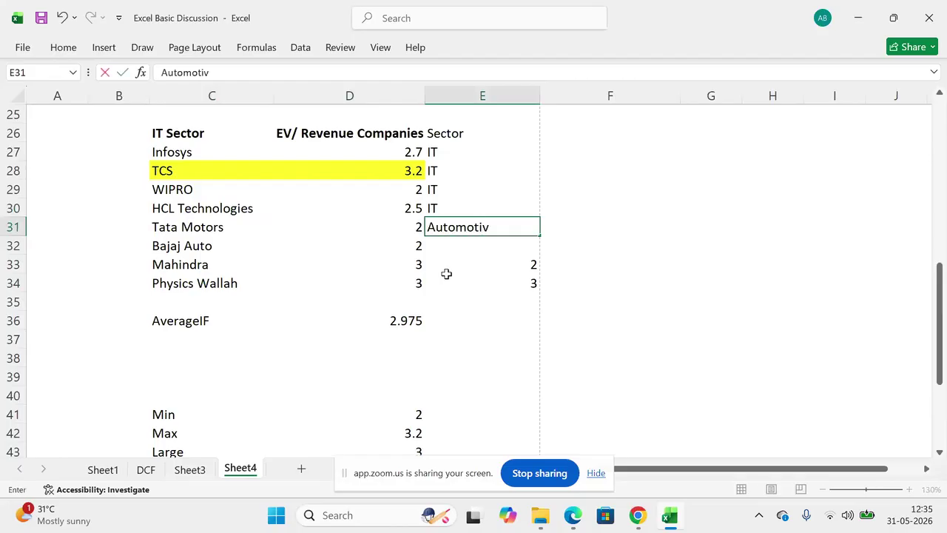
key("Return")
key("Up")
key("ctrl+c")
key("Down")
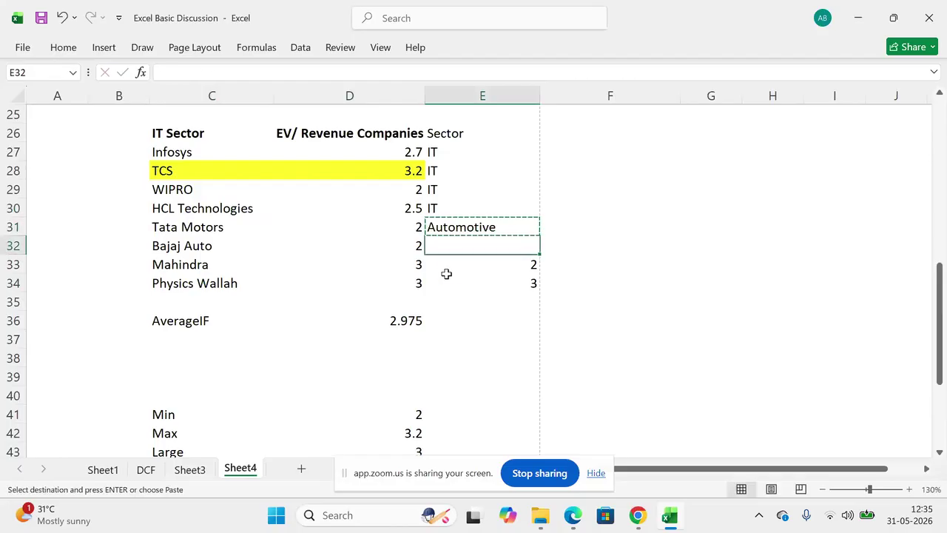
key("ctrl+v")
key("Down")
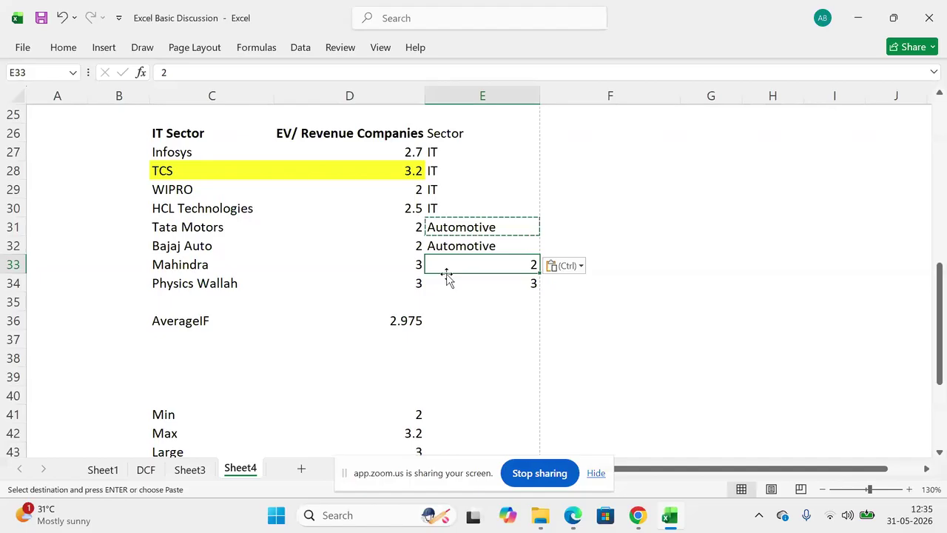
key("ctrl+v")
key("Down")
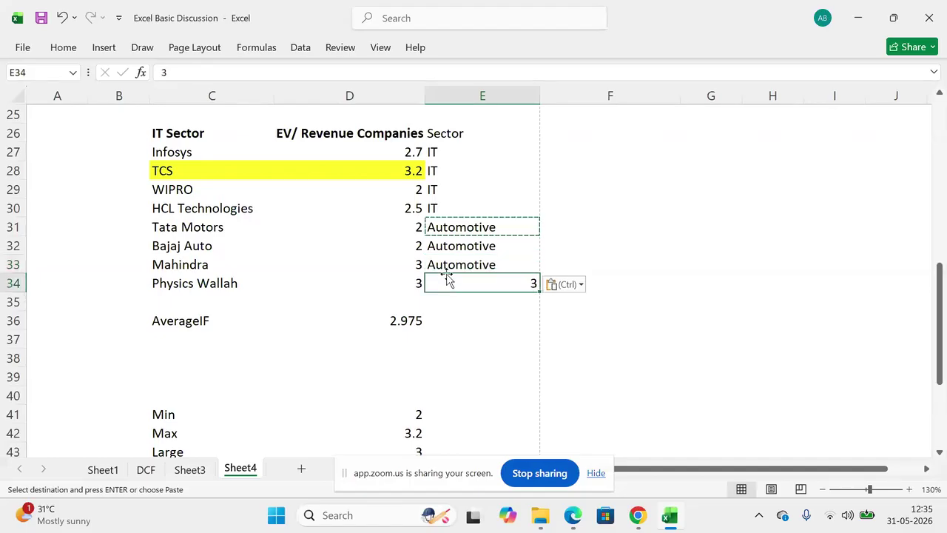
Step: Replace the number in E34 with the sector Edtech for Physics Wallah
type("Edtech")
key("Return")
key("Up")
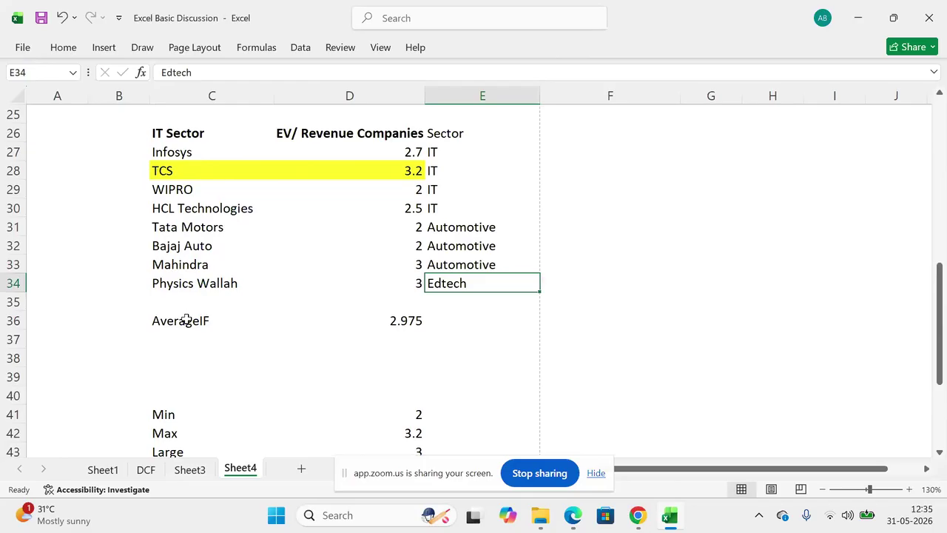
Step: Clear the AverageIF label and its result from C36:D36
left_click(261, 317)
left_click_drag(261, 318, 395, 320)
key("Delete")
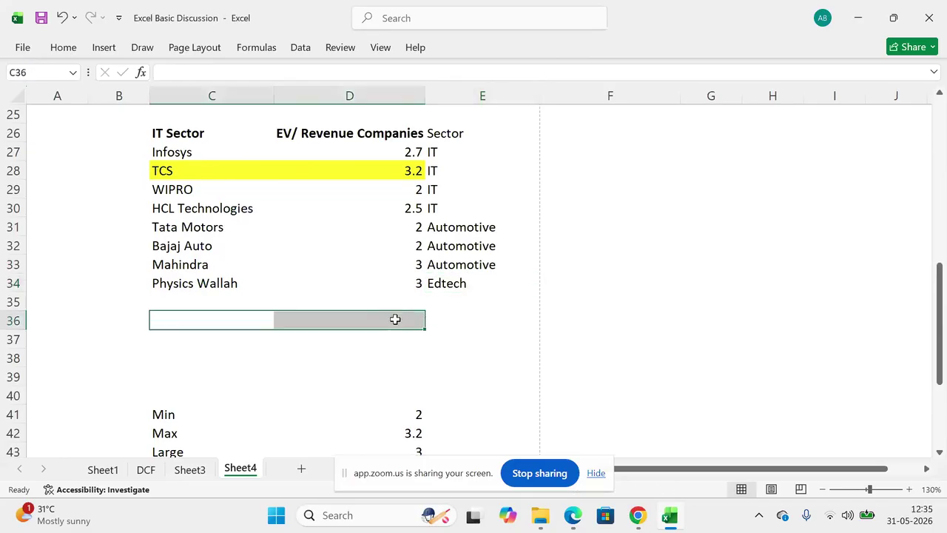
Step: Change the column header in D26 to Sales (USD Billion)
left_click(365, 134)
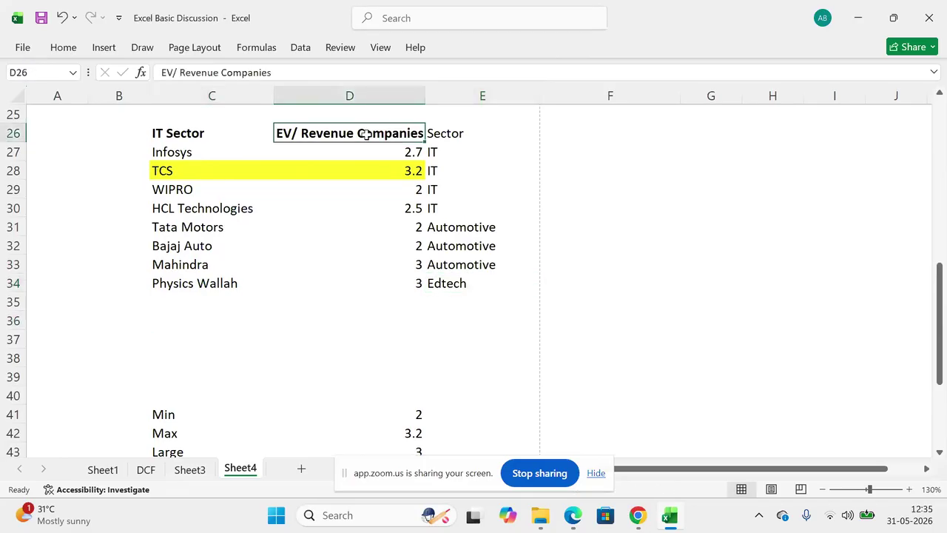
type("Amo")
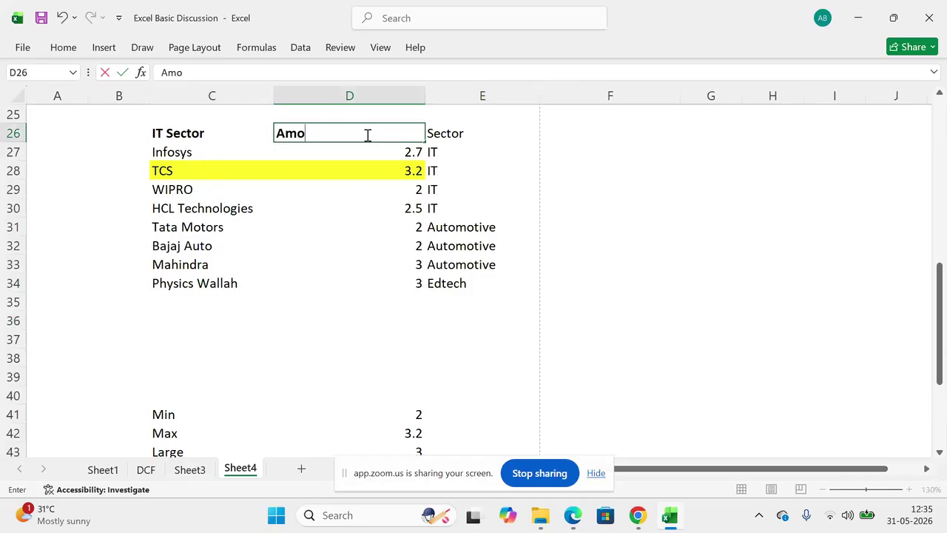
key("Escape")
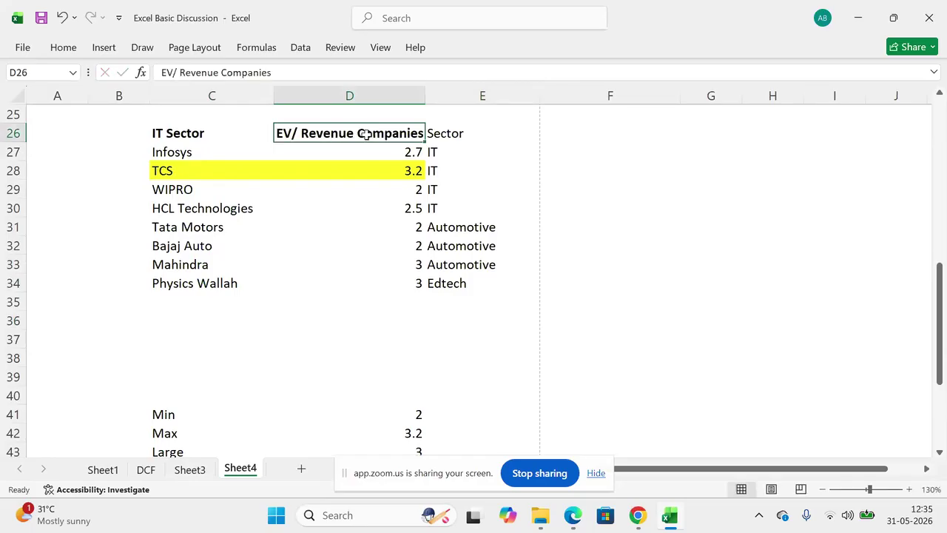
type("Sales")
key("Return")
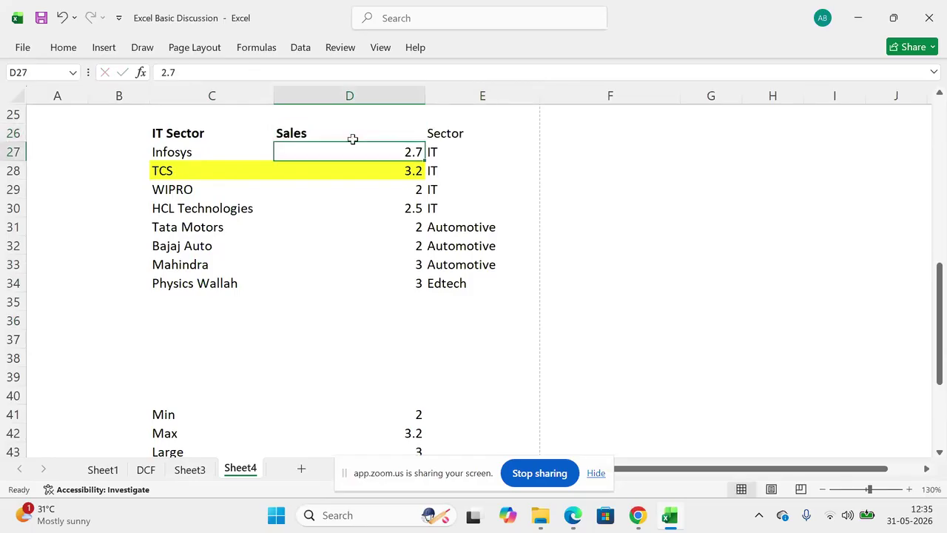
left_click(374, 136)
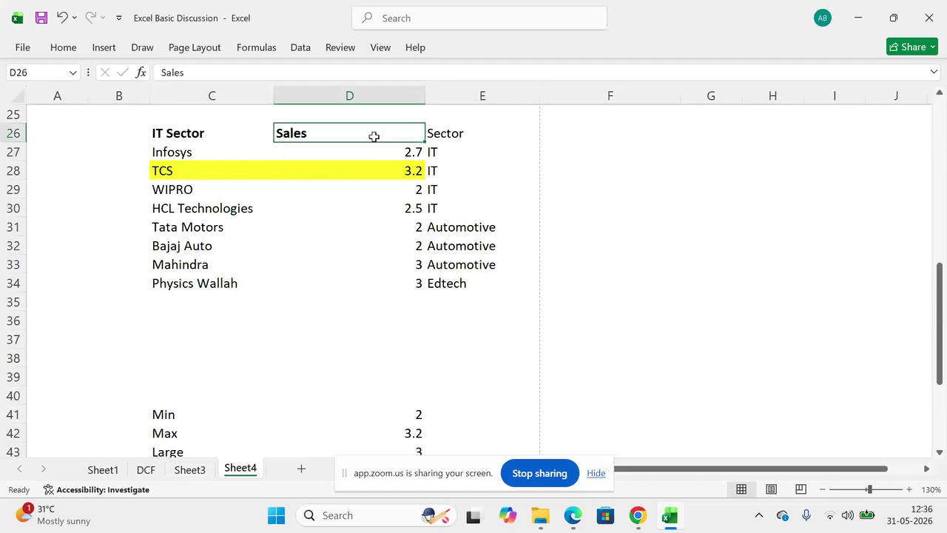
double_click(375, 136)
type("(")
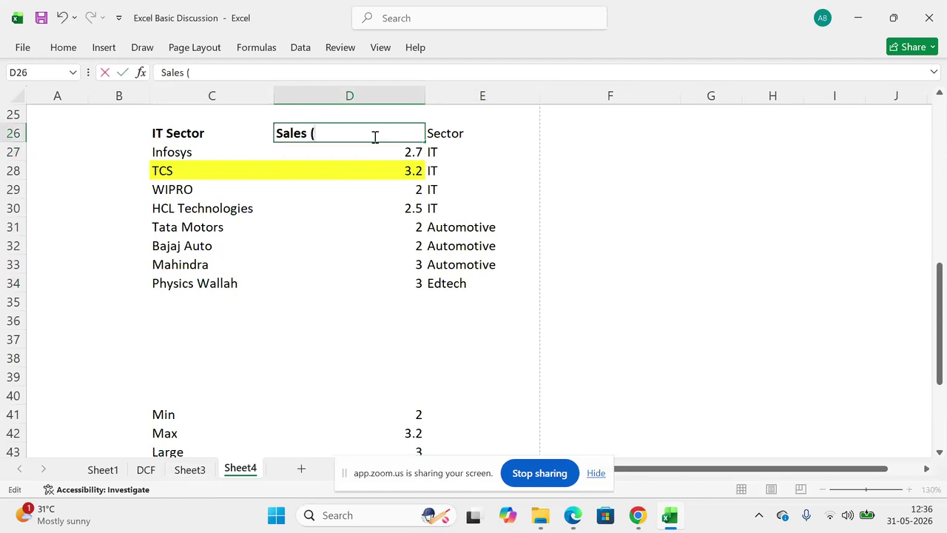
type("USD Bil")
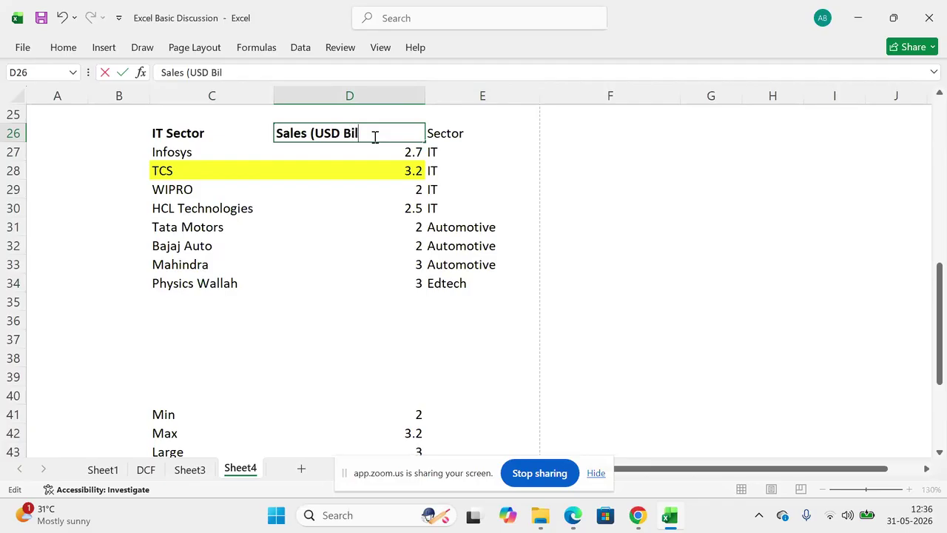
type("lion)")
key("Return")
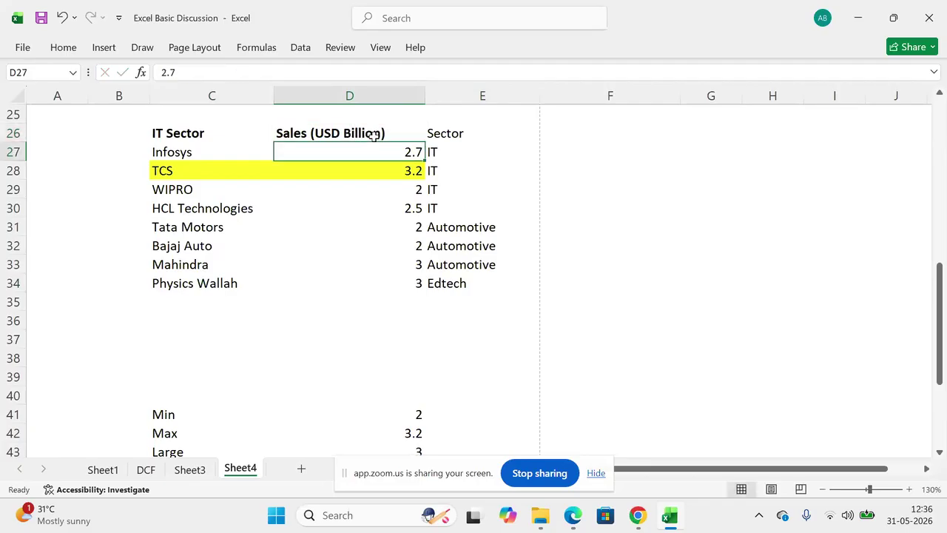
Step: Total the four IT companies' sales in D36 with the formula =SUM(D27:D30)
left_click_drag(366, 155, 364, 284)
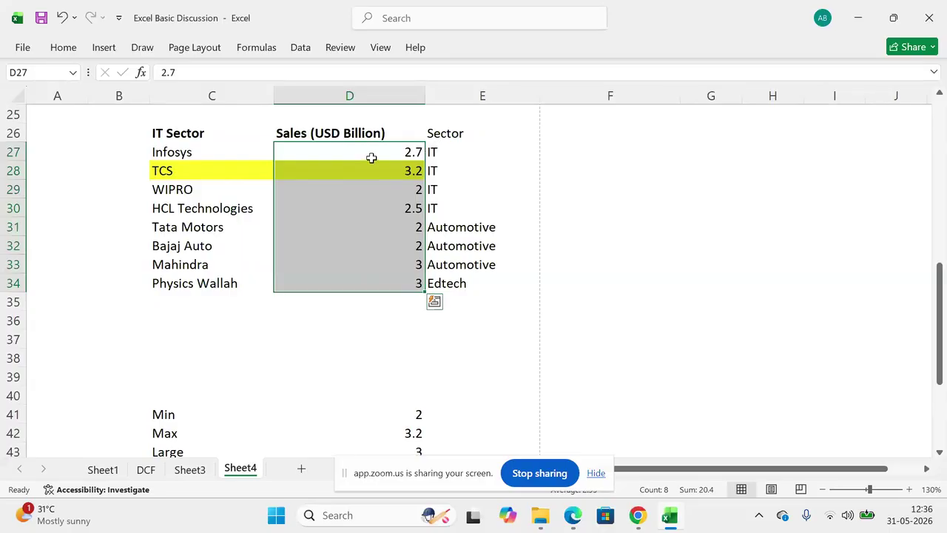
left_click_drag(434, 152, 438, 211)
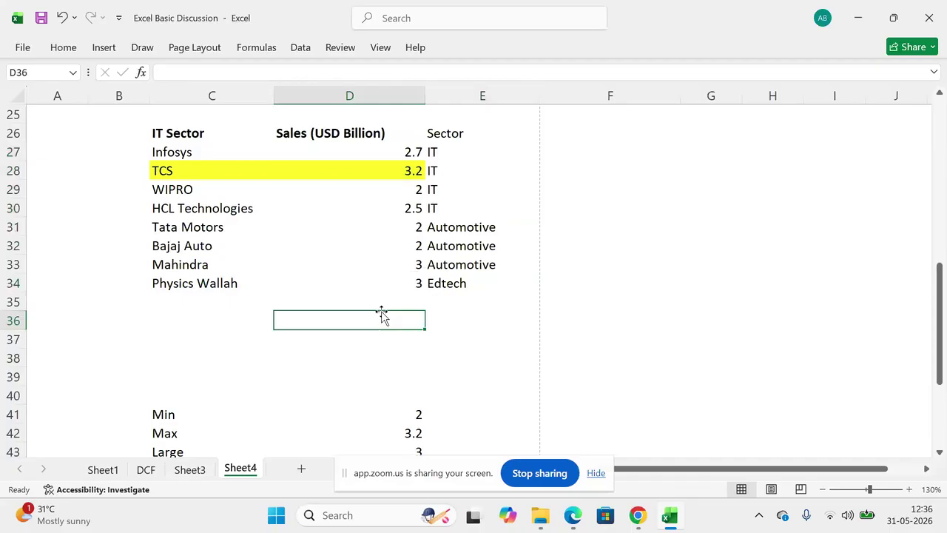
type("=sum")
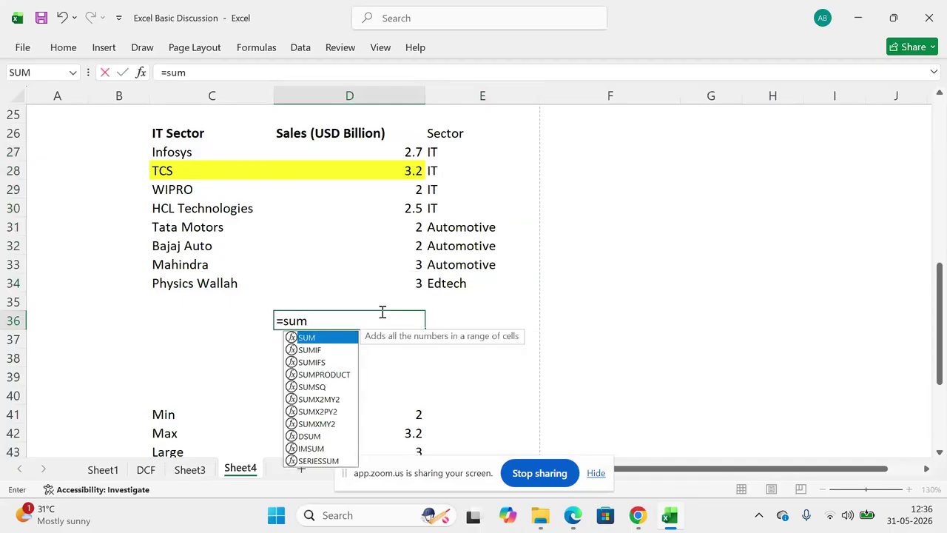
type("(")
left_click_drag(378, 151, 379, 201)
type(")")
key("ctrl+Return")
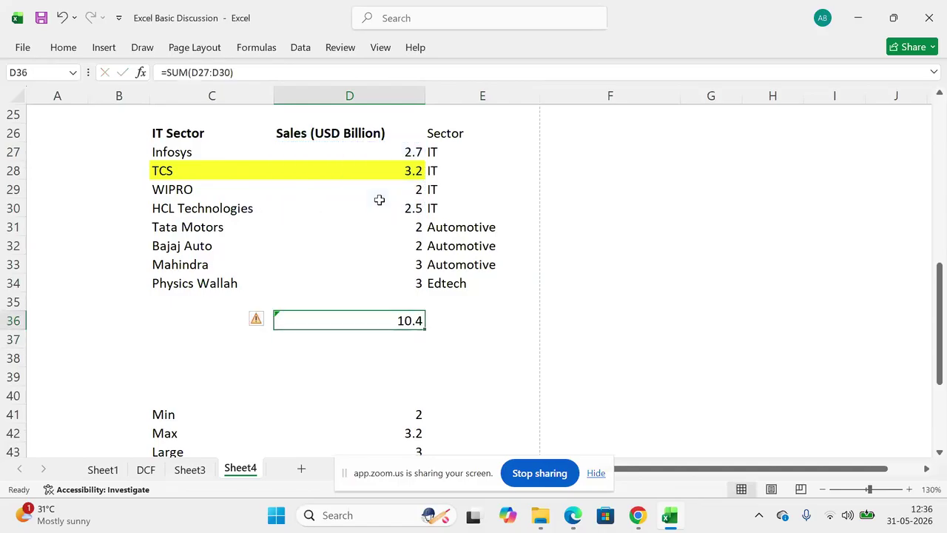
key("XF86AudioRaiseVolume")
Step: Insert a blank row above Bajaj Auto, at row 32
left_click(198, 230)
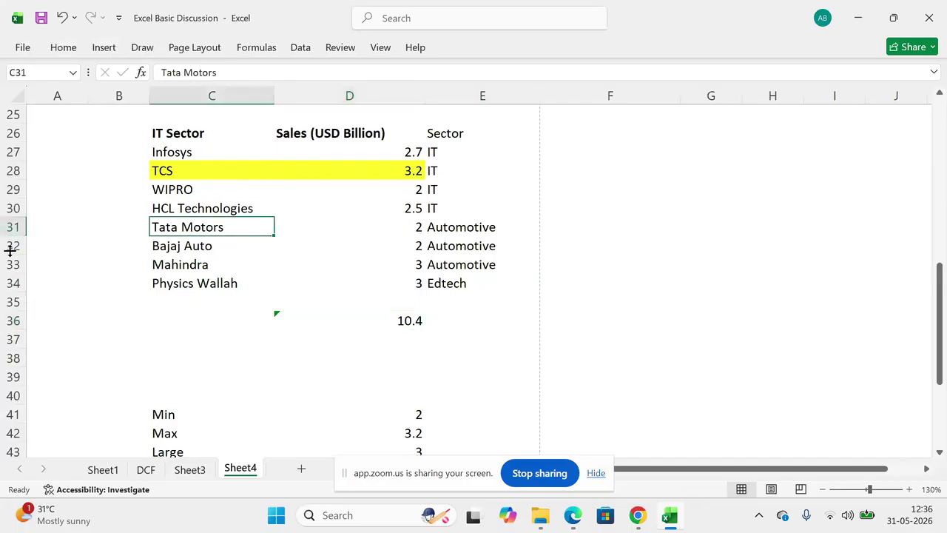
left_click(162, 246)
key("alt+h")
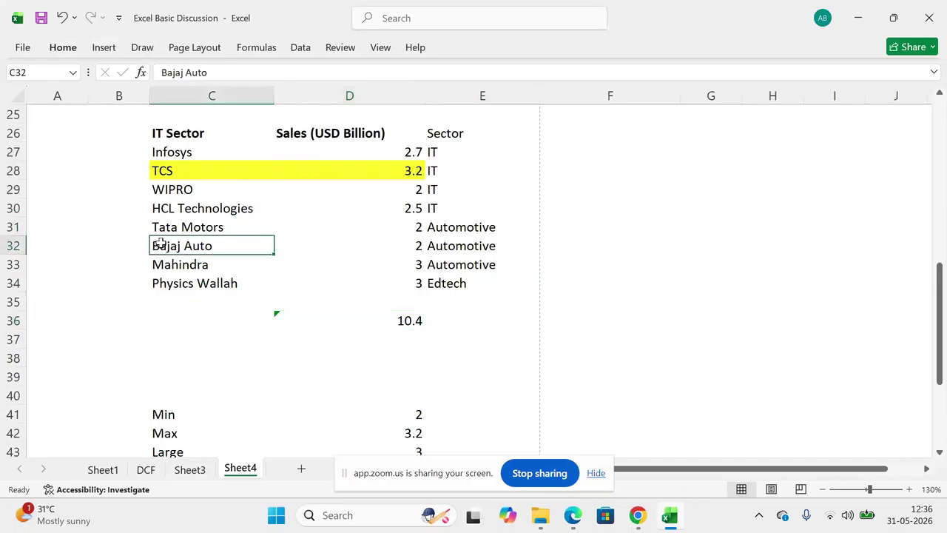
key("i")
key("r")
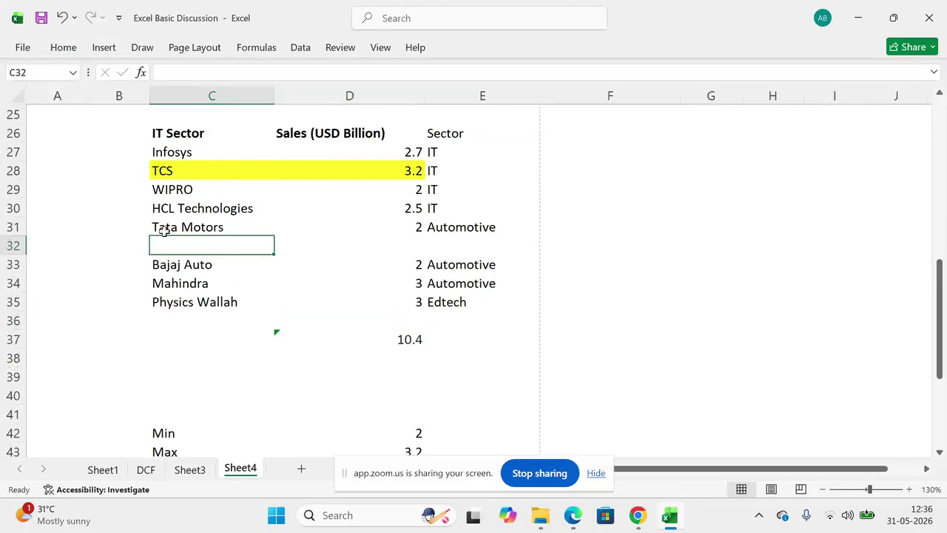
Step: Move the whole TCS row from row 28 to the blank row 32
left_click(12, 171)
key("ctrl+c")
key("Down")
key("Down")
key("Down")
key("Down")
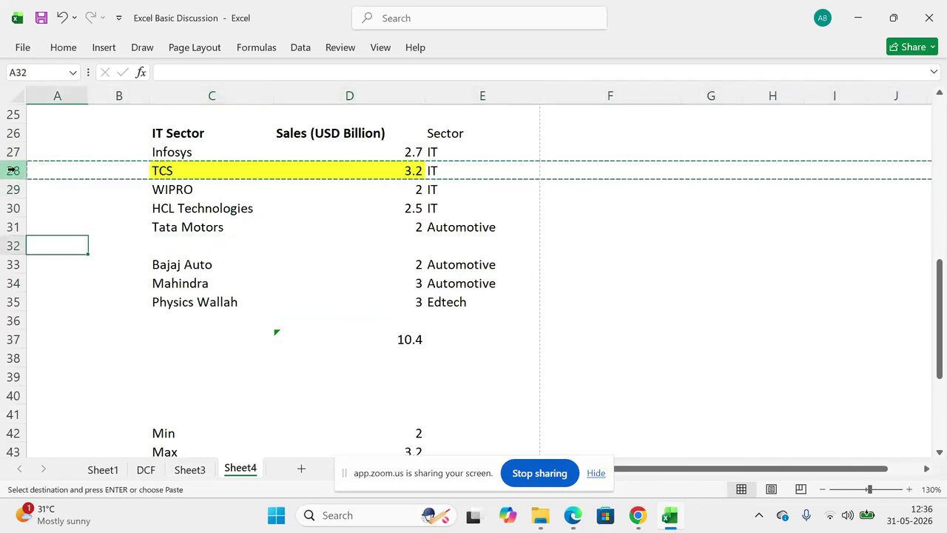
key("Return")
Step: Move the Physics Wallah entry from C35:E35 into the emptied cells C28:E28
key("Up")
key("Up")
key("Up")
key("Right")
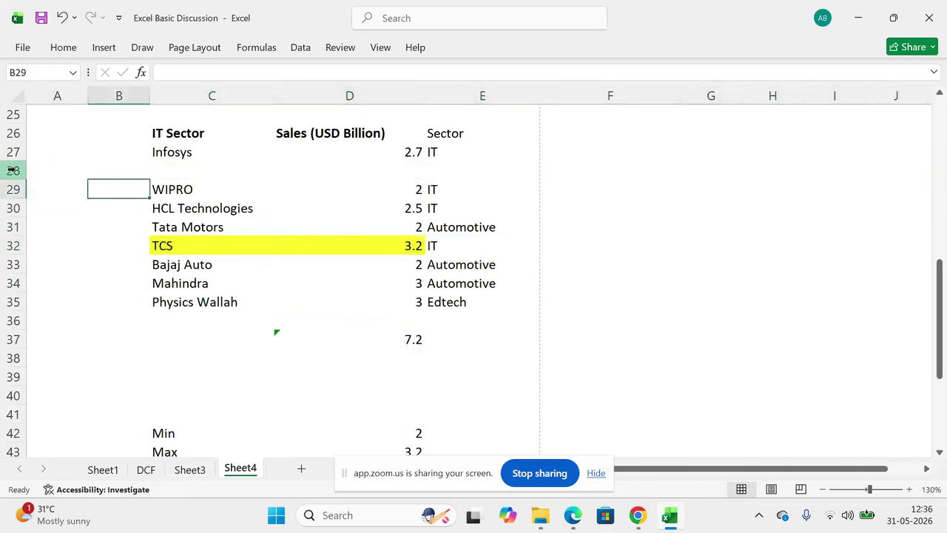
key("Right")
key("Down")
key("Down")
key("Down")
key("Down")
key("Down")
key("Down")
key("shift+Right")
key("shift+Right")
key("ctrl+x")
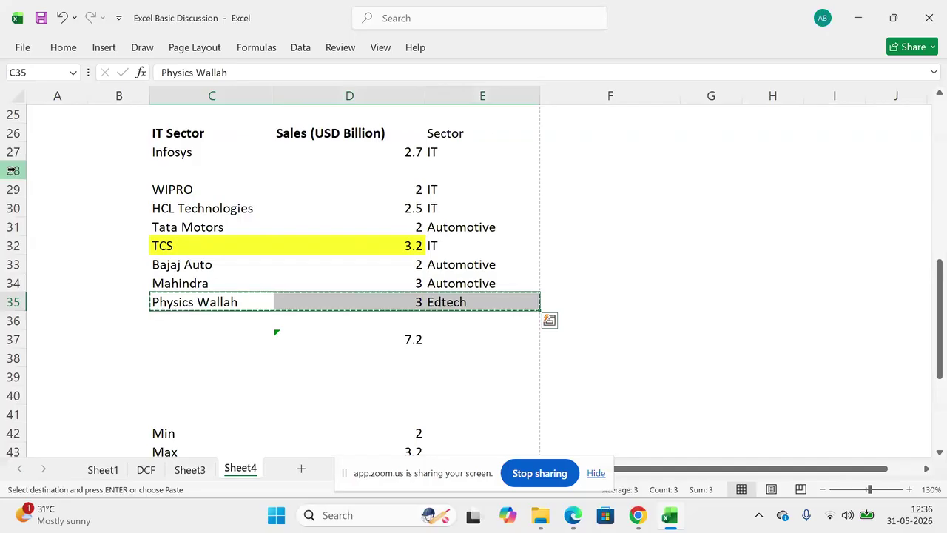
key("Up")
key("Up")
key("Up")
key("Up")
key("Up")
key("Up")
key("Up")
key("Return")
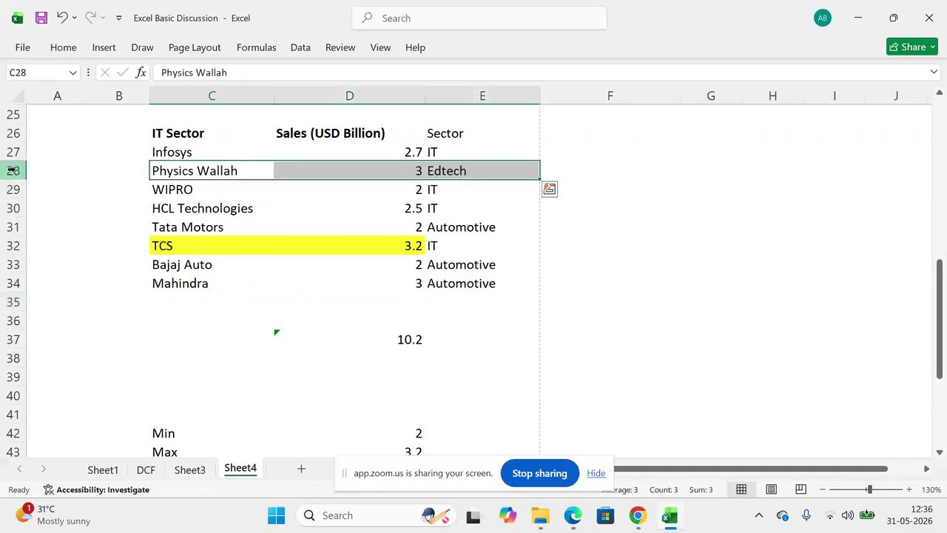
Step: Select only the sales figures of the IT companies, D27, D29, D30 and D32, to check their combined sum
left_click(411, 152)
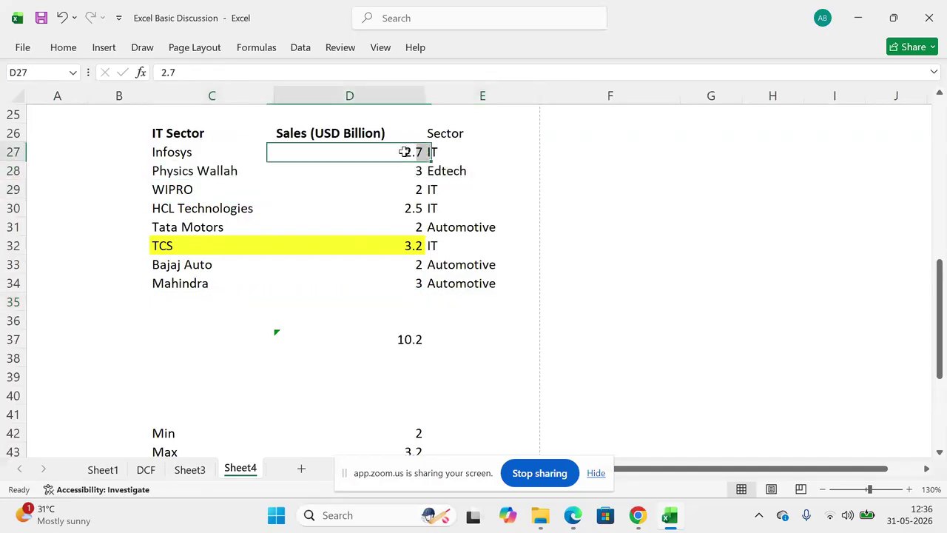
left_click(415, 190, "ctrl")
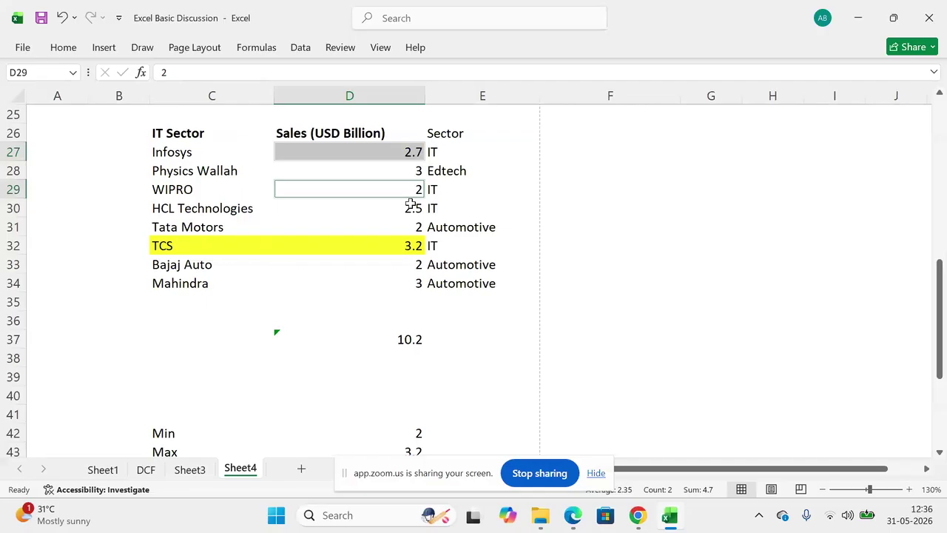
left_click(410, 208, "ctrl")
left_click(408, 246, "ctrl")
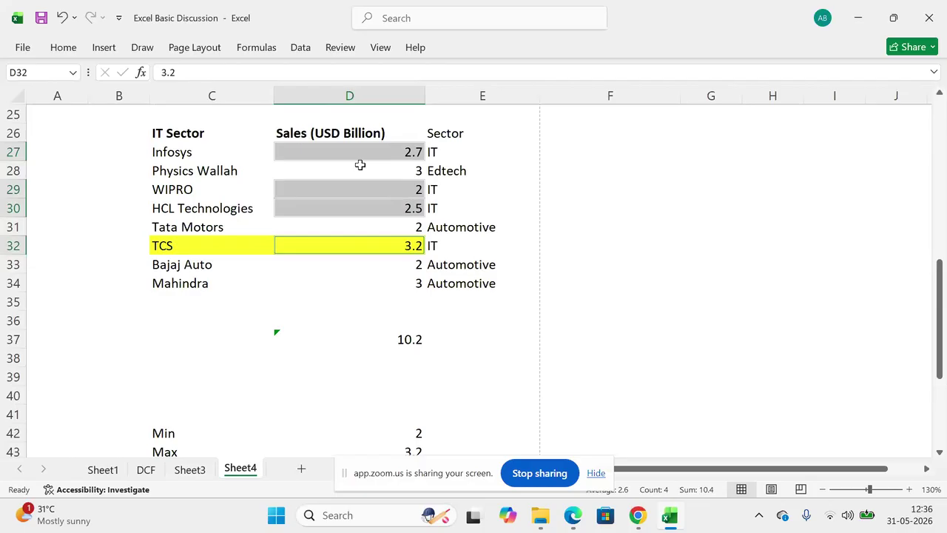
Step: Add filter controls to the headers of the company table C26:E34
left_click_drag(224, 132, 474, 133)
scroll(225, 133, "up", 3)
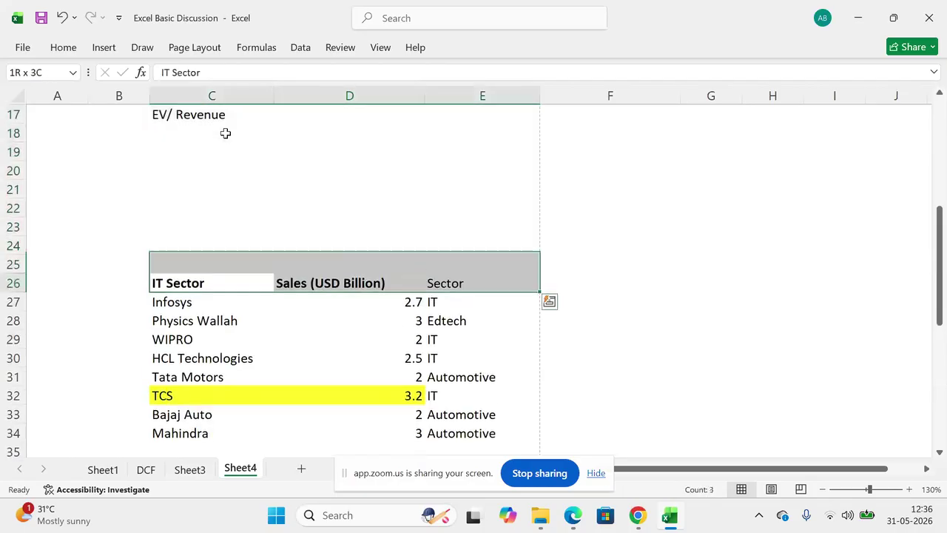
key("ctrl+shift+Down")
key("ctrl+F1")
key("ctrl+shift+l")
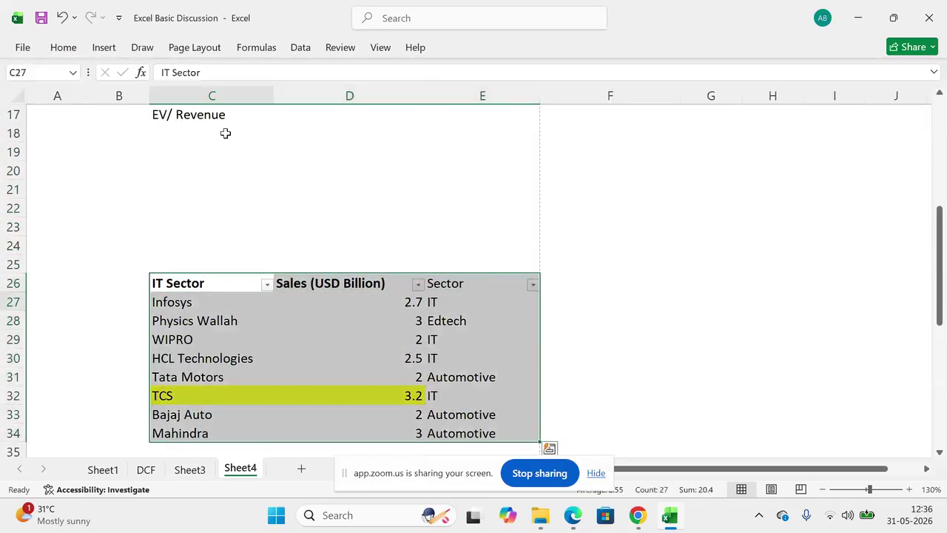
key("Down")
key("Down")
key("Down")
key("Down")
key("Down")
key("Down")
key("Down")
key("Up")
key("Up")
key("Up")
key("Up")
key("Up")
key("Up")
key("Up")
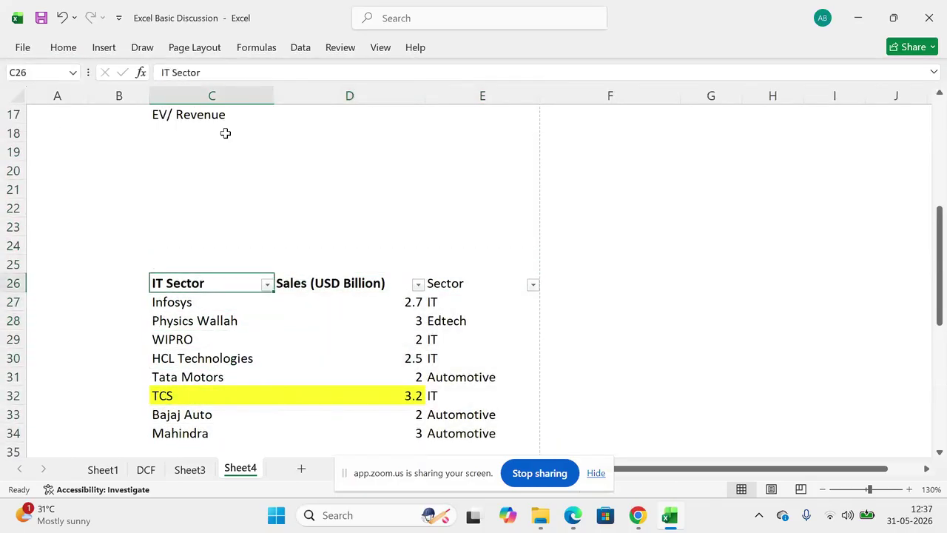
Step: Filter the Sector column so that only the IT companies are listed
key("Right")
key("Right")
key("alt+Down")
key("Down")
key("Down")
key("Down")
key("Down")
key("Down")
key("Down")
key("Down")
key("Down")
key("space")
key("Down")
key("Down")
key("Down")
key("space")
key("Return")
Step: Select the filtered sales figures from Infosys through TCS to check their combined sum
key("Left")
key("Down")
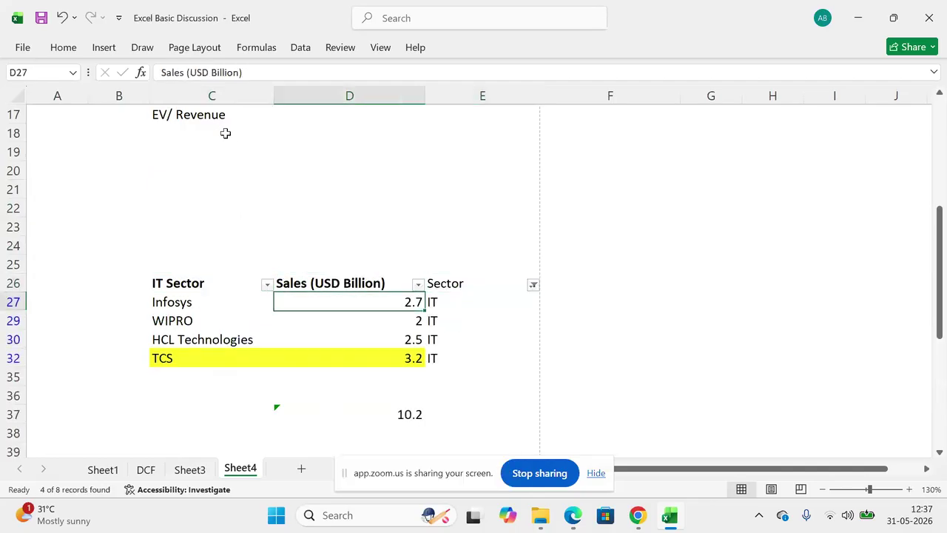
key("shift+Down")
key("shift+Down")
key("shift+Down")
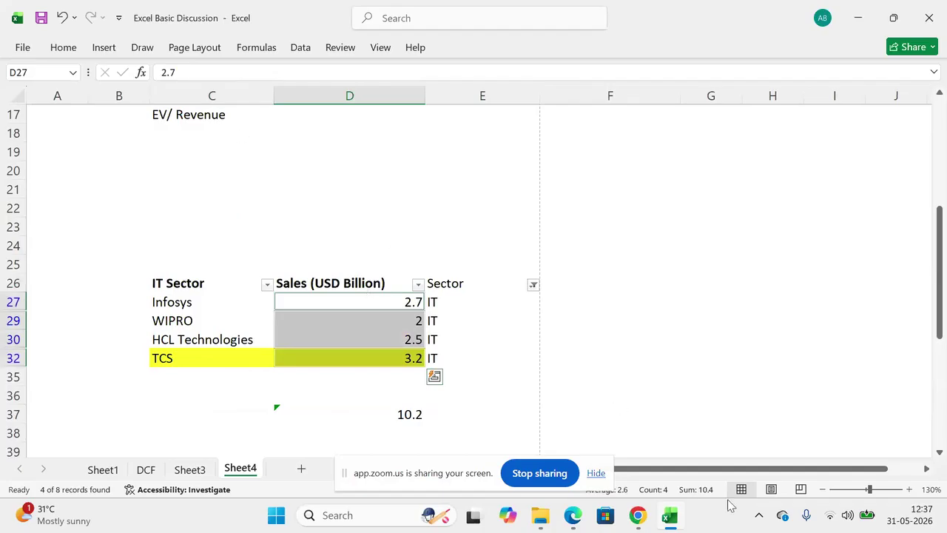
Step: Clear the Sector filter so all companies are listed again, keeping the header filter controls
left_click(352, 289)
key("alt+d")
key("f")
key("s")
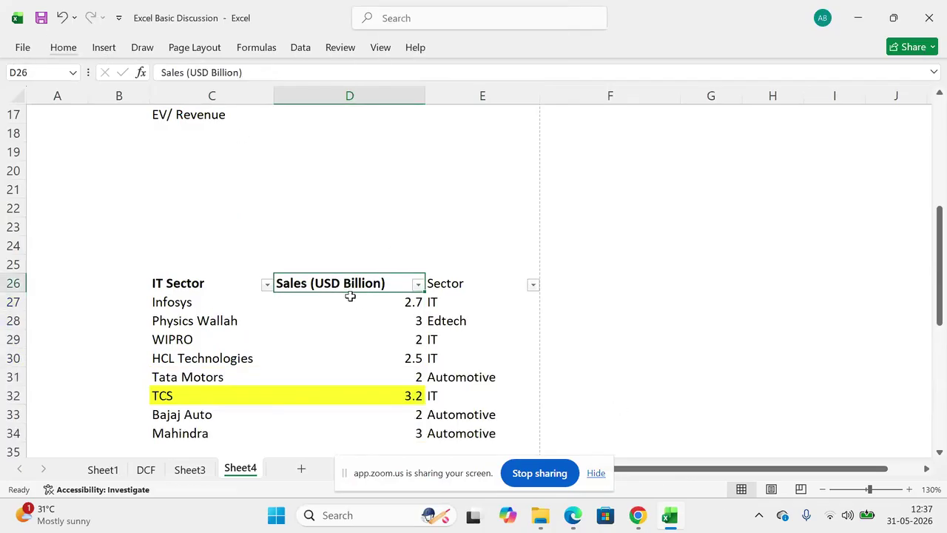
key("Down")
key("Down")
key("Down")
key("Down")
key("Down")
key("Down")
key("Down")
key("Down")
key("Down")
key("Down")
key("Down")
key("Down")
key("Down")
key("Down")
key("Down")
key("Down")
key("Down")
key("Down")
key("Up")
key("Up")
key("Up")
key("Up")
key("Up")
key("Up")
key("Up")
key("Up")
key("Up")
key("Up")
key("Up")
key("Up")
key("Up")
key("Up")
key("Up")
key("Up")
key("Up")
key("Up")
key("Up")
key("Up")
Step: Start a SUMIF formula in D37 with the Sector cells E27:E34 as the range to test
key("Down")
key("Down")
key("Down")
key("Down")
key("Down")
key("Down")
key("Down")
key("Down")
key("Down")
key("Down")
key("Down")
key("Down")
key("Down")
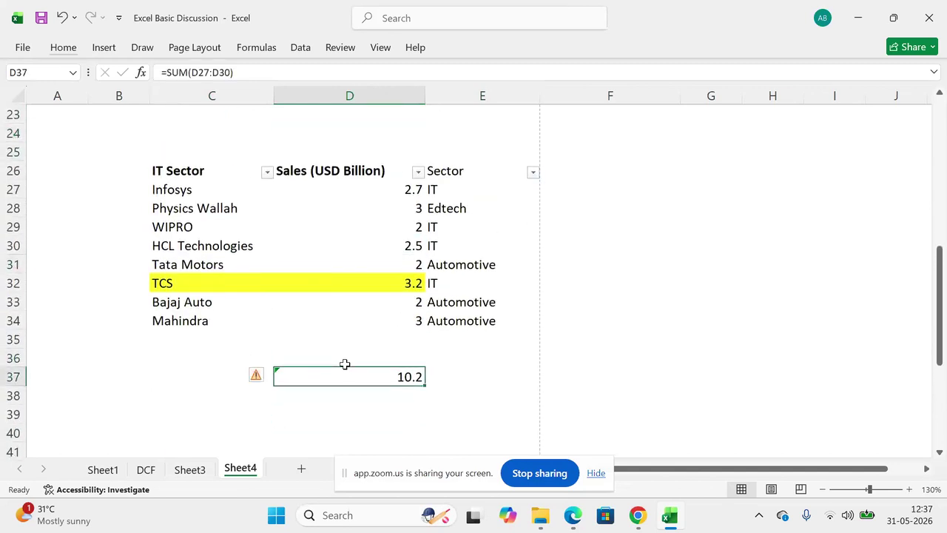
type("=sumi")
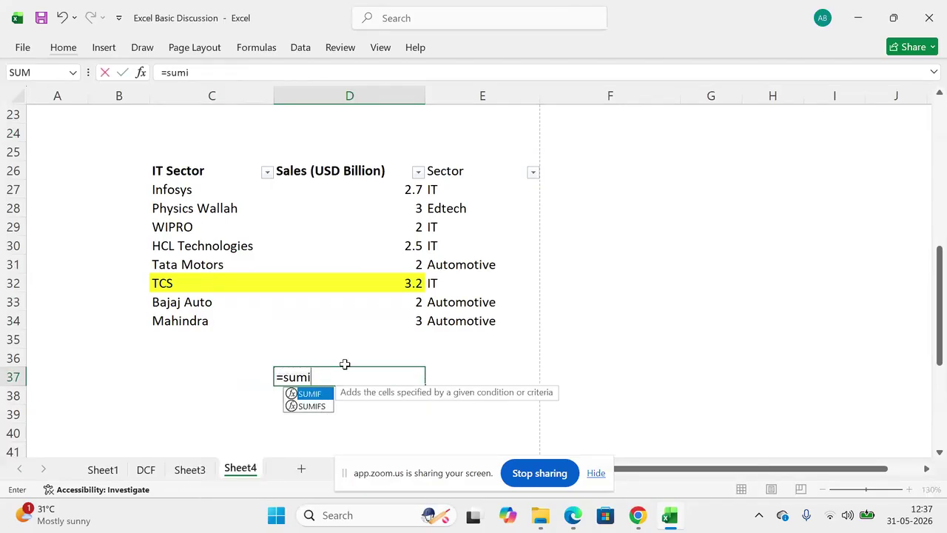
key("Tab")
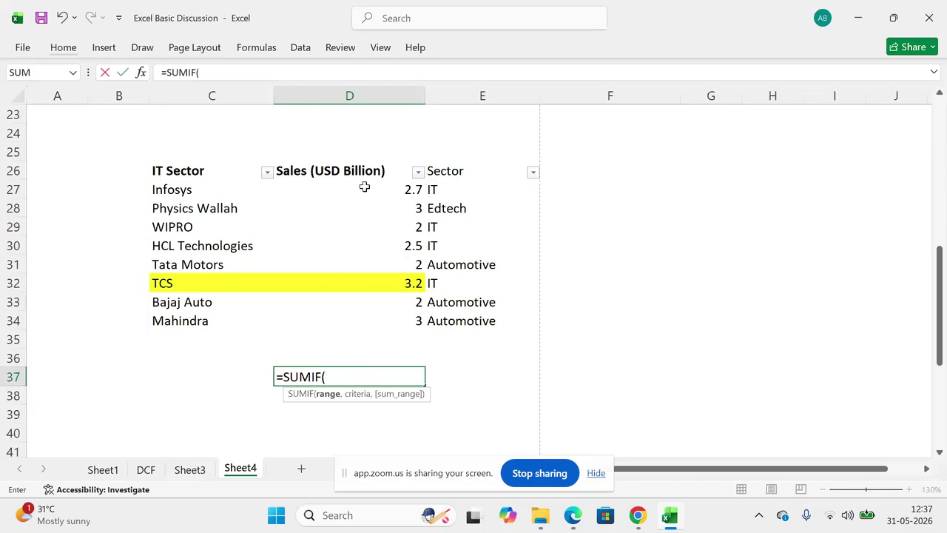
left_click_drag(363, 190, 356, 318)
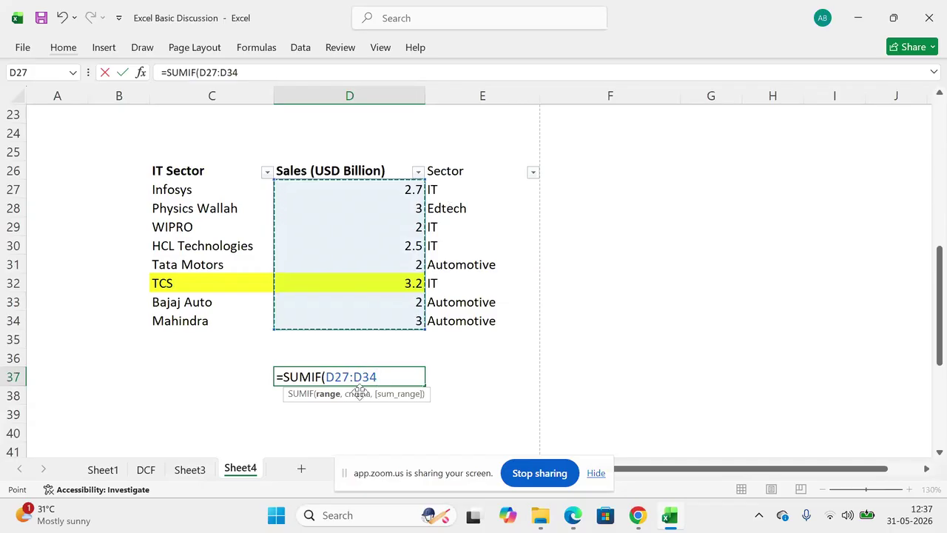
left_click_drag(444, 189, 447, 320)
type(",")
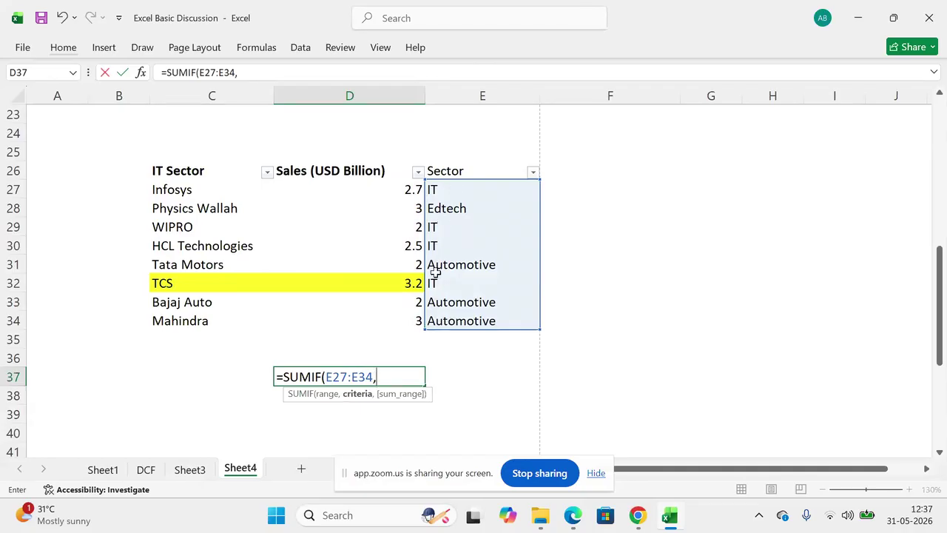
Step: Enter "IT" in quotation marks as the criteria of the SUMIF formula, followed by a comma
type("IT")
key("BackSpace")
key("BackSpace")
left_click(461, 264)
left_click(451, 246)
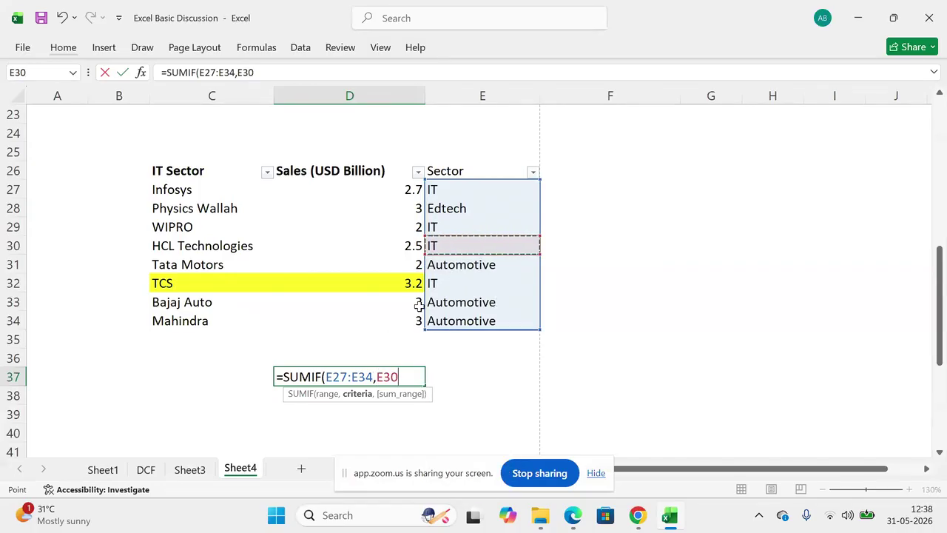
key("BackSpace")
key("BackSpace")
key("BackSpace")
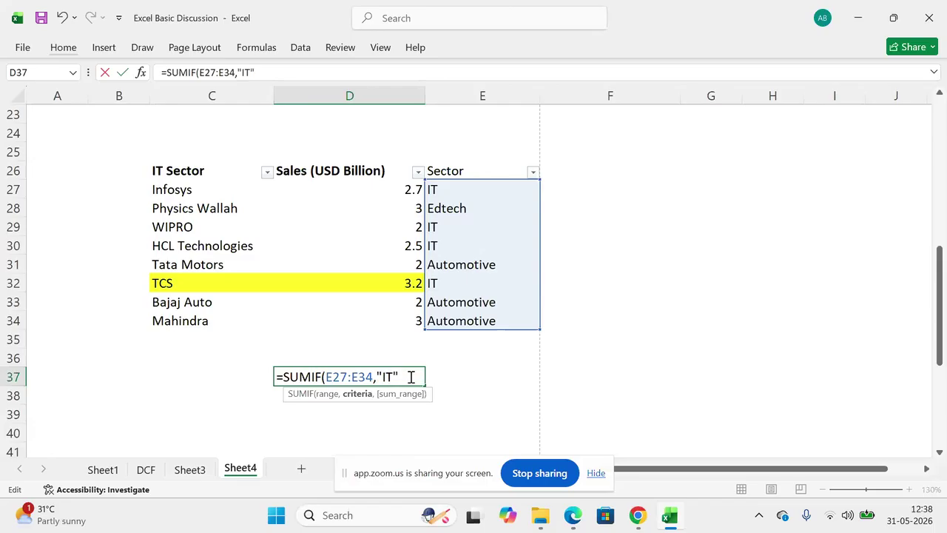
type("\"IT\",")
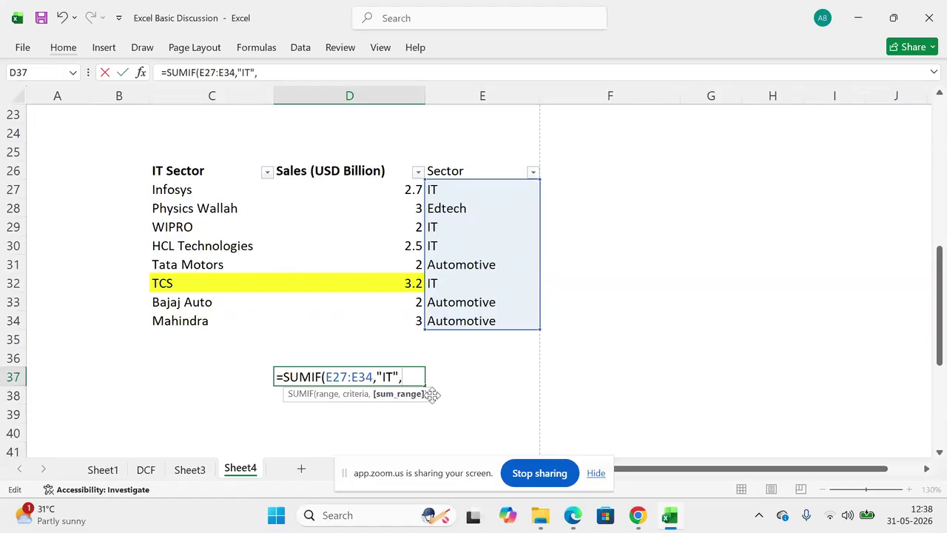
Step: Complete the SUMIF formula in D37 with the sales figures D27:D34 as the sum range
left_click_drag(366, 190, 351, 316)
type(")")
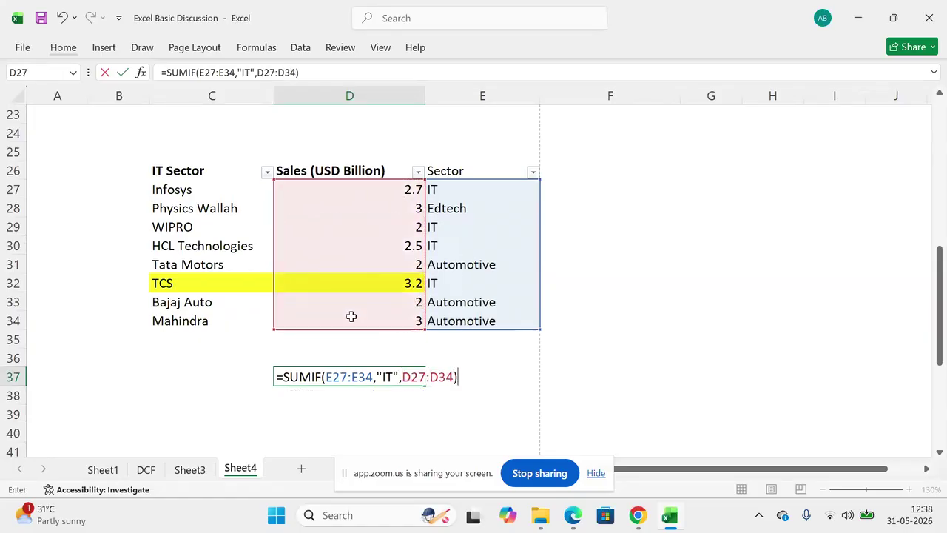
key("Return")
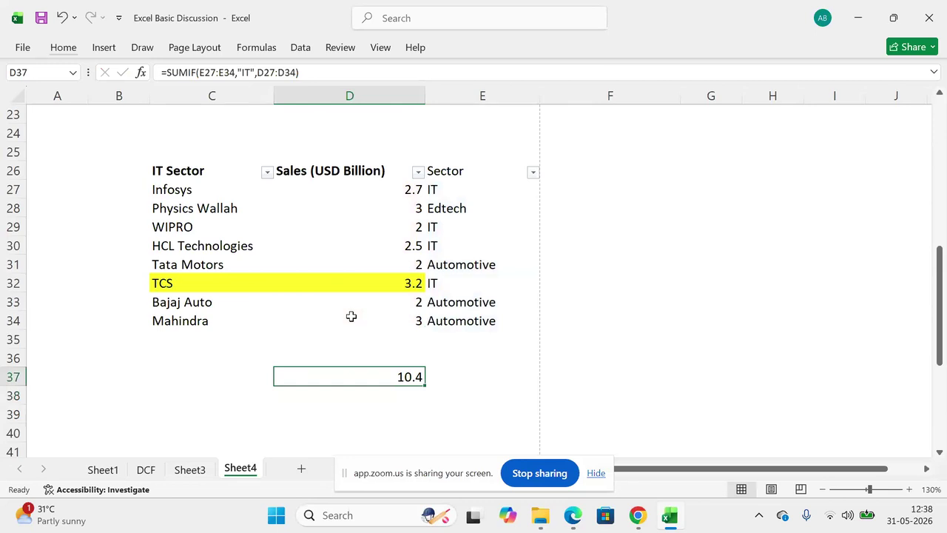
Step: Select the IT sales figures D27, D29, D30 and D32 to verify the SUMIF result against their sum
left_click(391, 196)
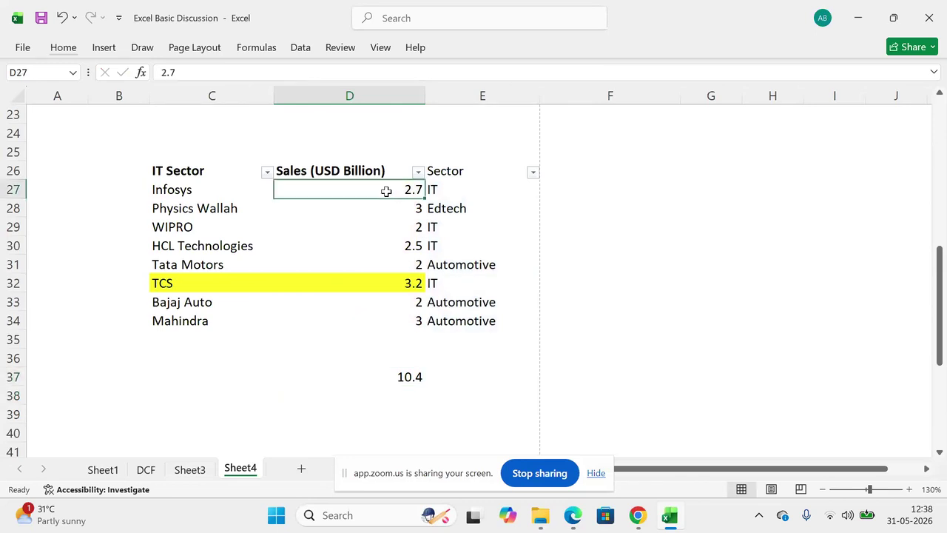
left_click(380, 233, "ctrl")
left_click(379, 247, "ctrl")
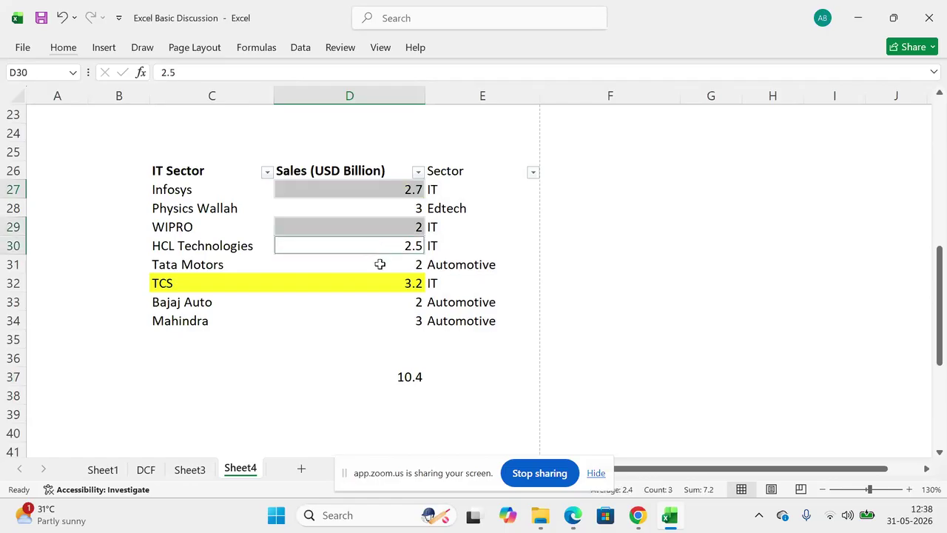
left_click(375, 284, "ctrl")
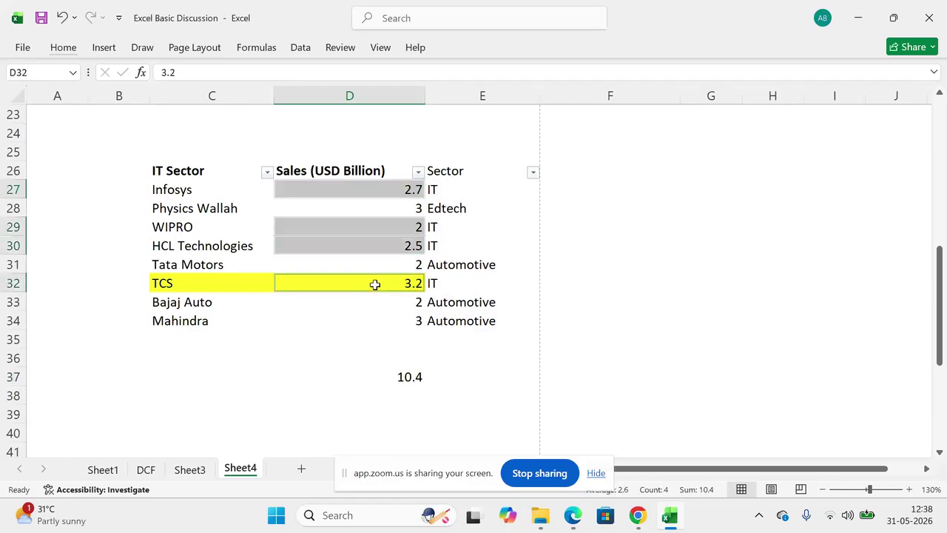
Step: Change the criteria of the SUMIF formula in D37 to "Automotive"
left_click(346, 373)
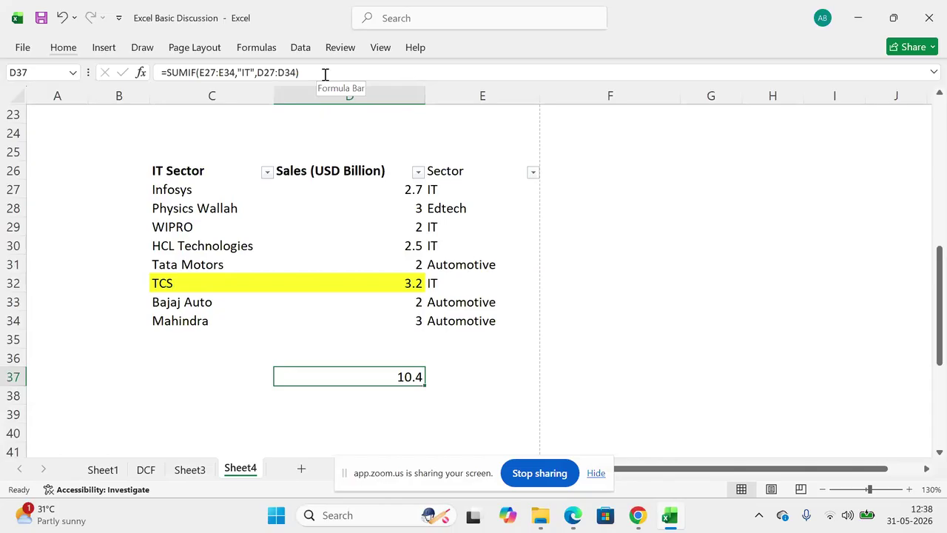
key("Right")
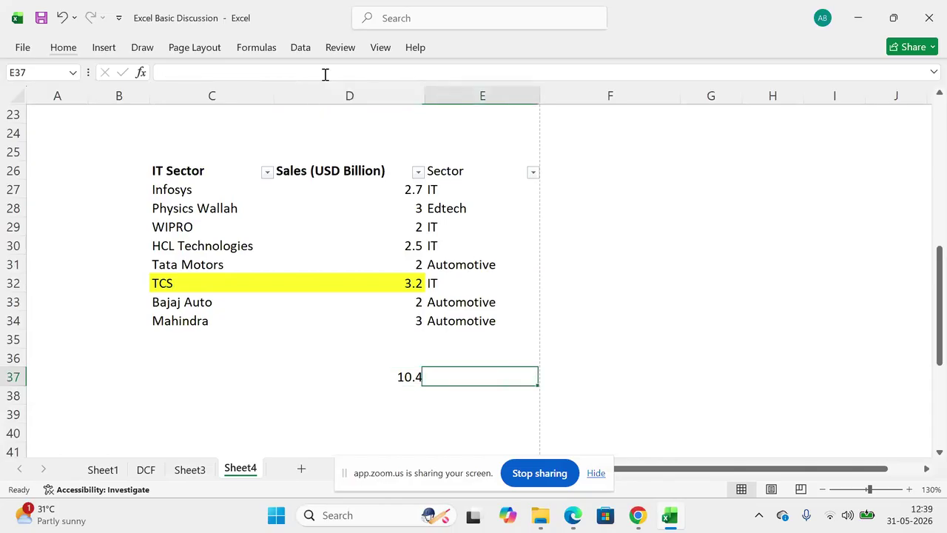
key("Left")
key("Left")
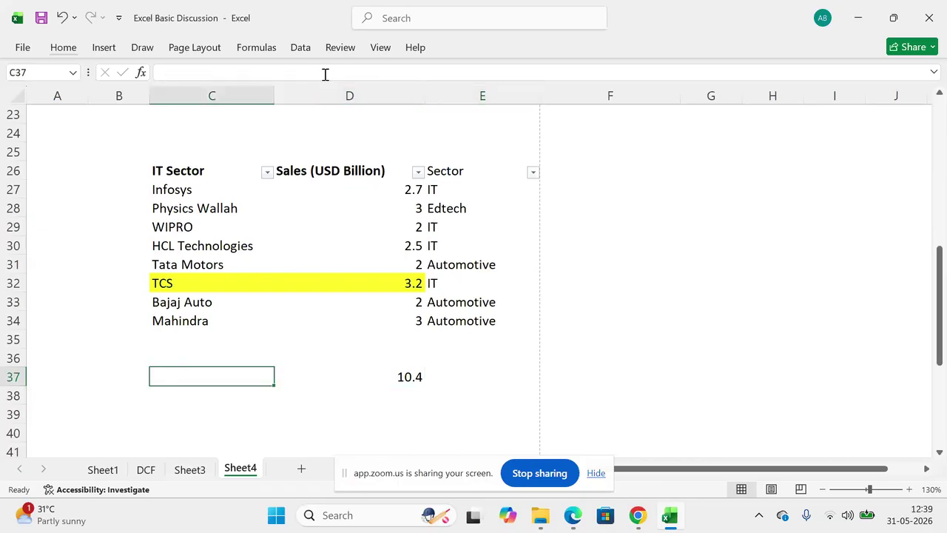
key("Right")
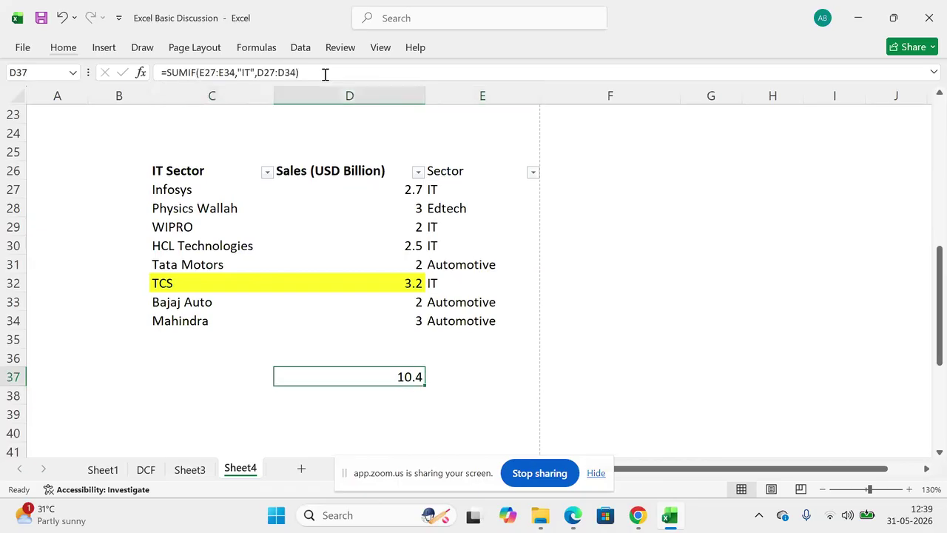
key("F2")
key("Left")
key("Left")
key("Left")
key("Left")
key("Left")
key("Left")
key("Left")
key("Left")
key("Left")
key("Left")
key("Left")
key("Left")
key("shift+Right")
key("shift+Right")
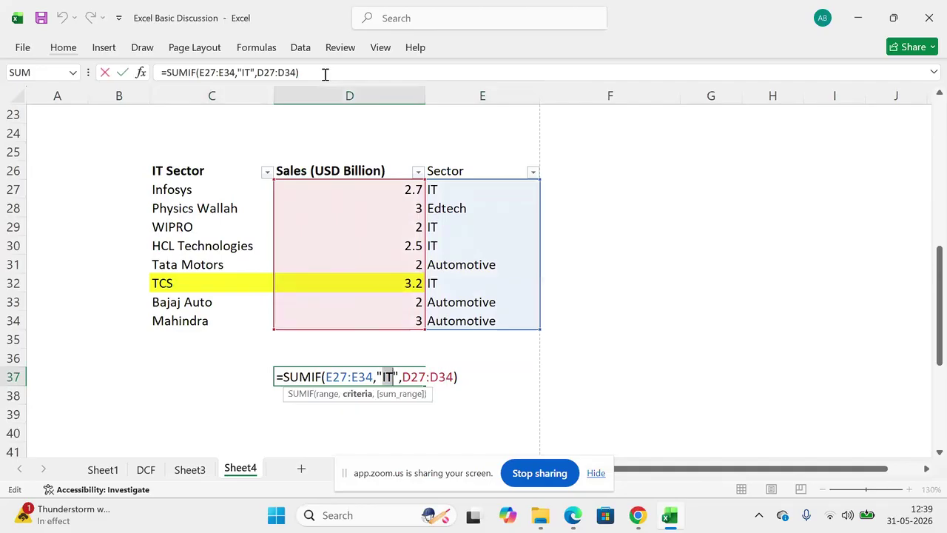
type("Automotive")
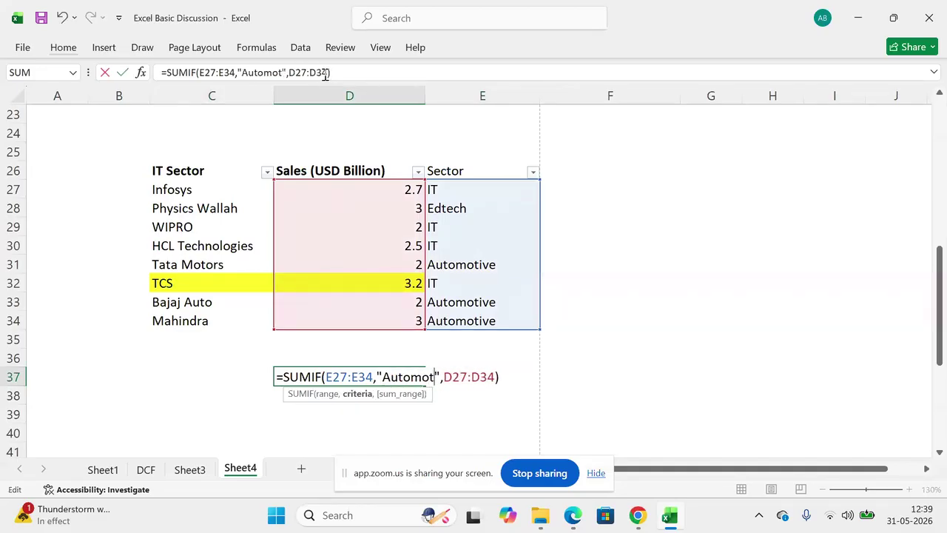
key("Return")
key("Up")
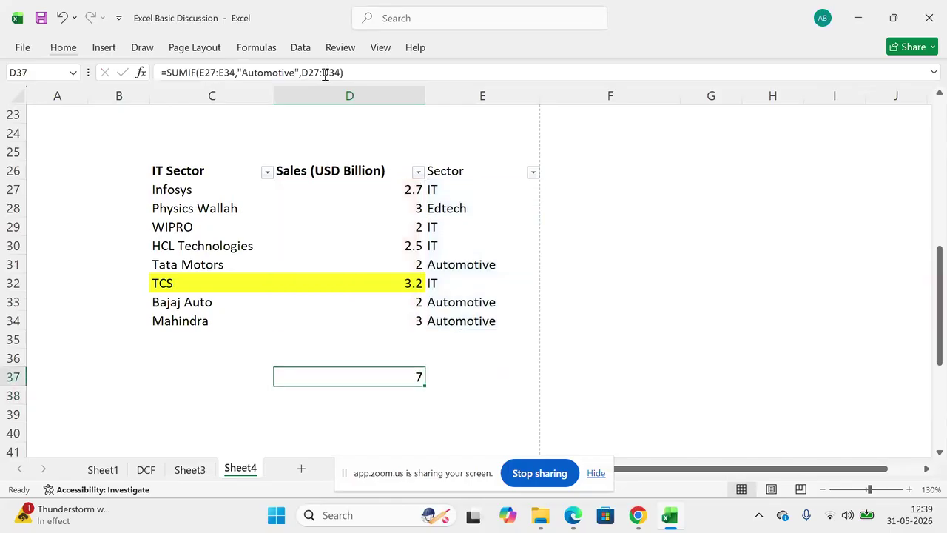
Step: Select the automotive sales figures D31, D33 and D34 to verify their sum against D37
left_click(377, 257)
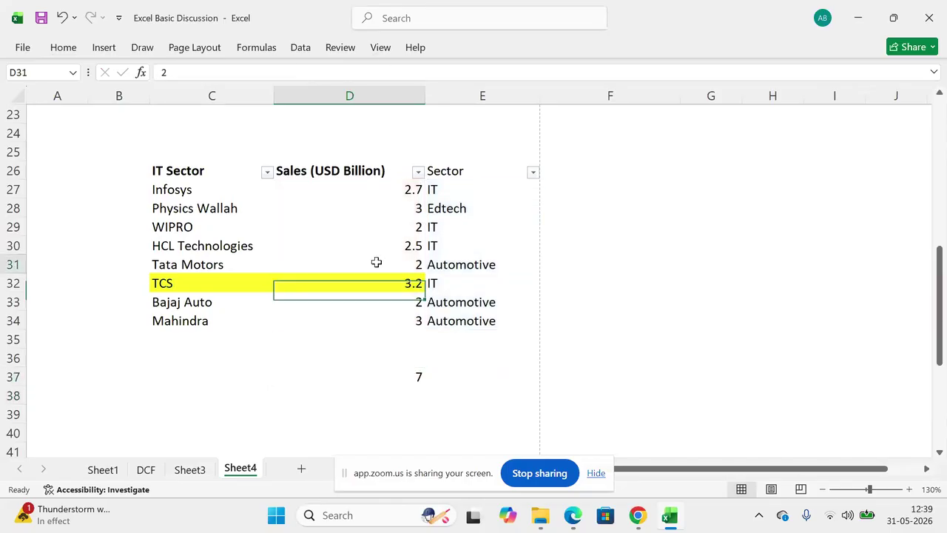
left_click(380, 302, "ctrl")
left_click(381, 321, "ctrl")
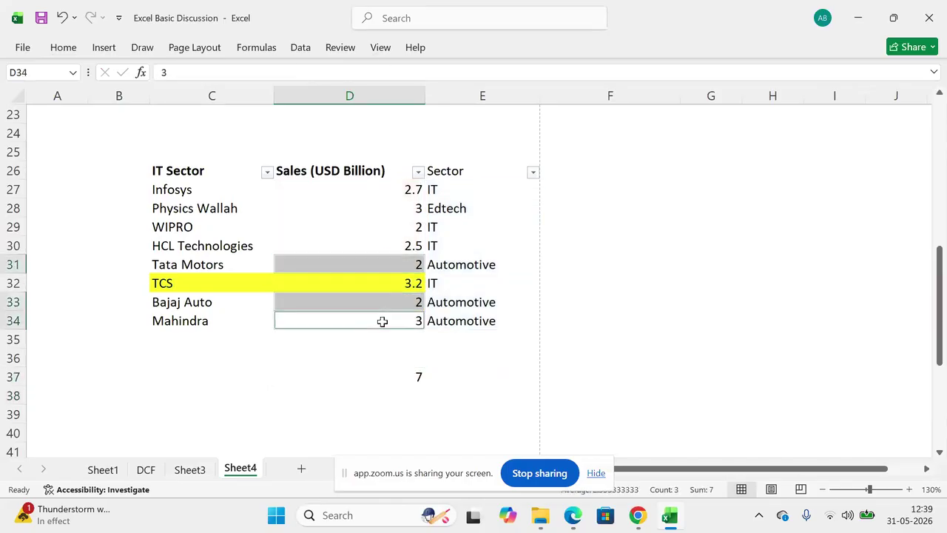
Step: Review the sales range D27:D34, individual figures in it and the SUMIF formula in D37
left_click_drag(366, 189, 366, 323)
left_click(374, 227)
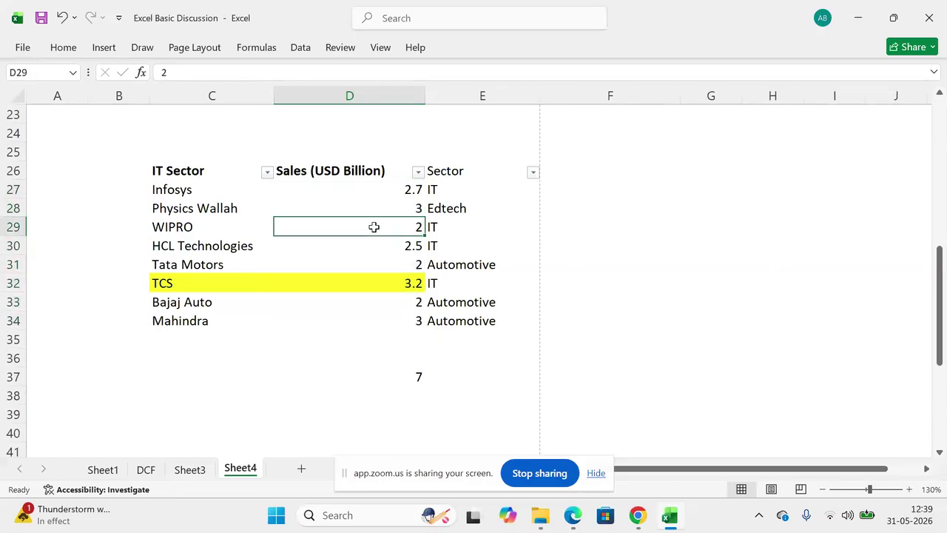
left_click(371, 239, "ctrl")
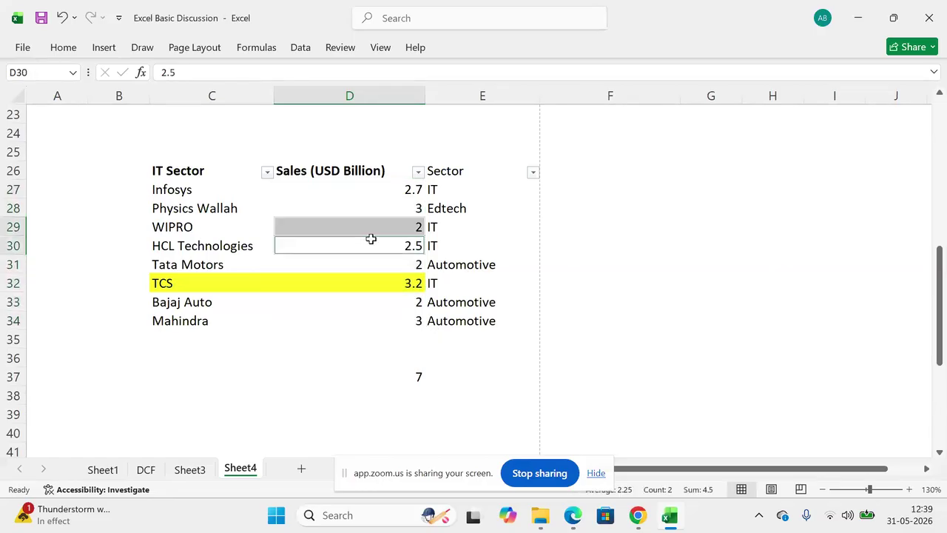
left_click(375, 388)
left_click(370, 374)
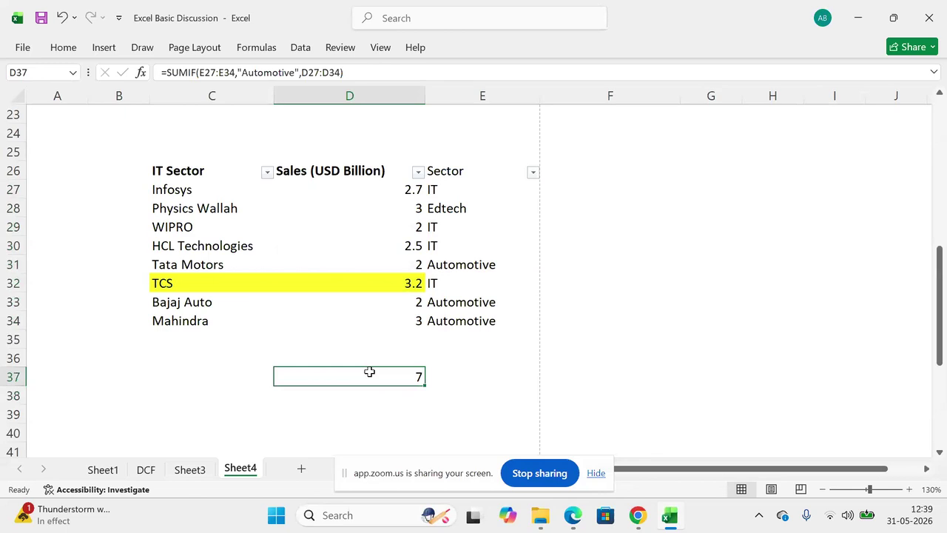
left_click(354, 182)
left_click_drag(354, 181, 375, 316)
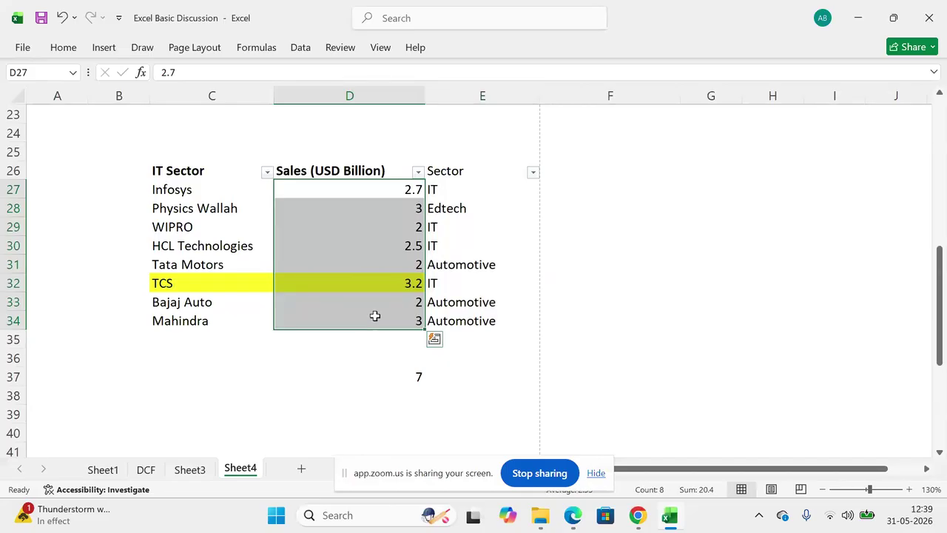
Step: Switch to the Excel functions PDF in Edge and go to the SUMIFS Function section on page 13
key("alt+Tab")
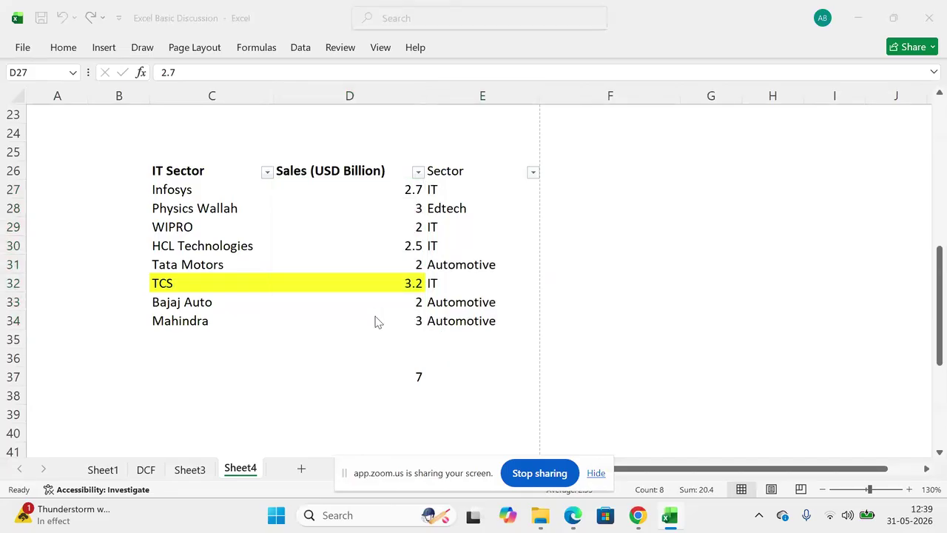
scroll(375, 321, "down", 8)
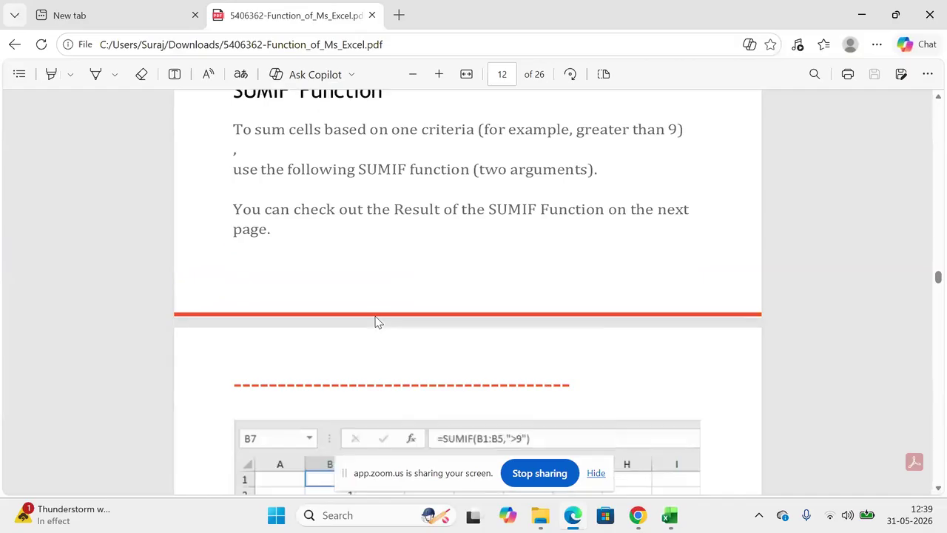
scroll(376, 321, "down", 2)
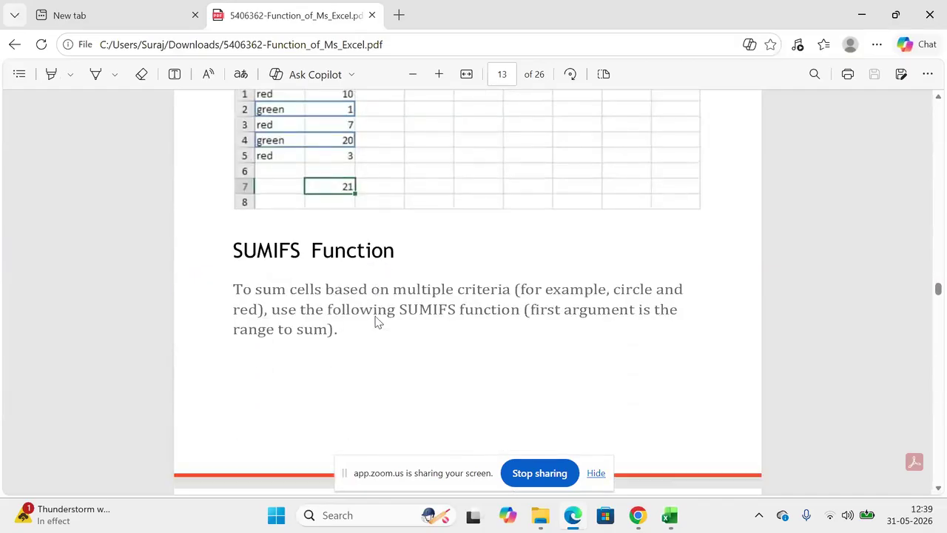
Step: Switch back to the Excel workbook and add a "Credit Rating" column header in F26, next to the Sector column
key("alt+Tab")
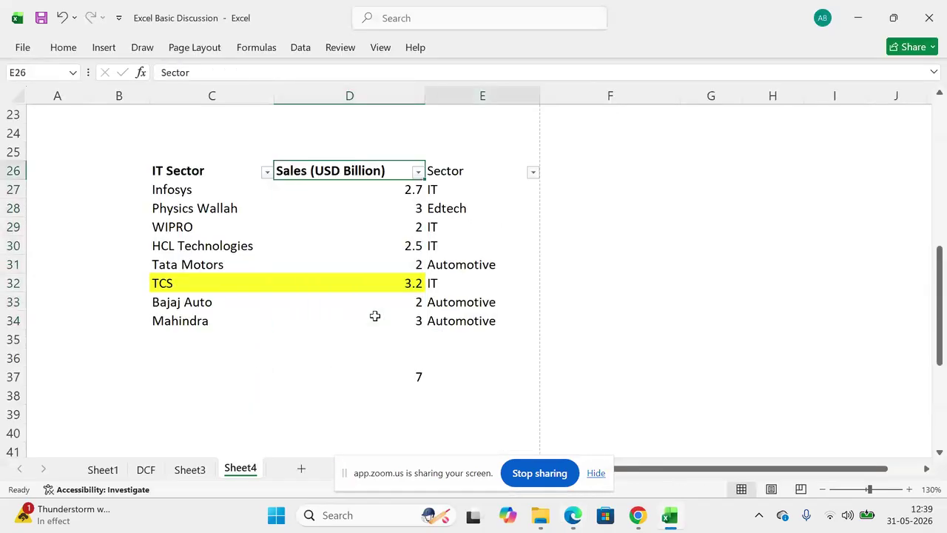
key("Right")
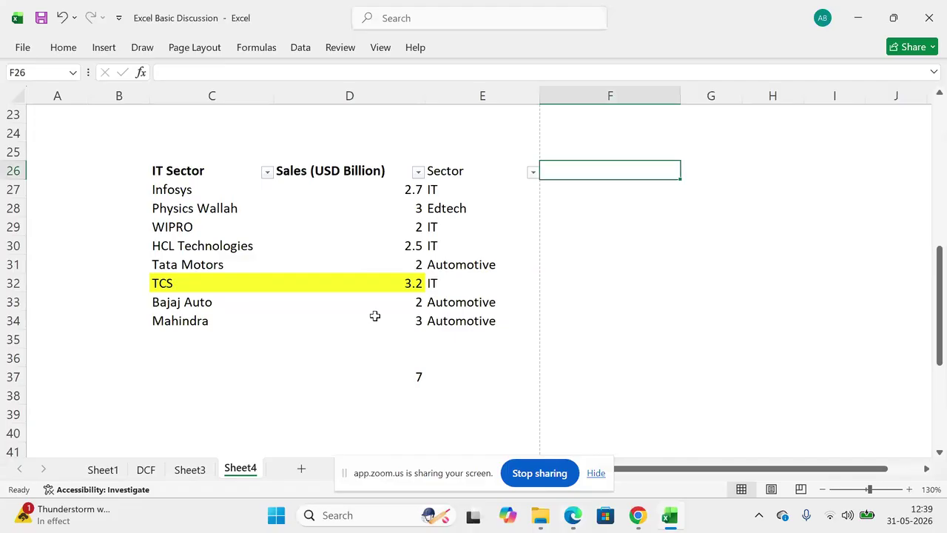
key("Left")
key("Down")
key("ctrl+shift+Down")
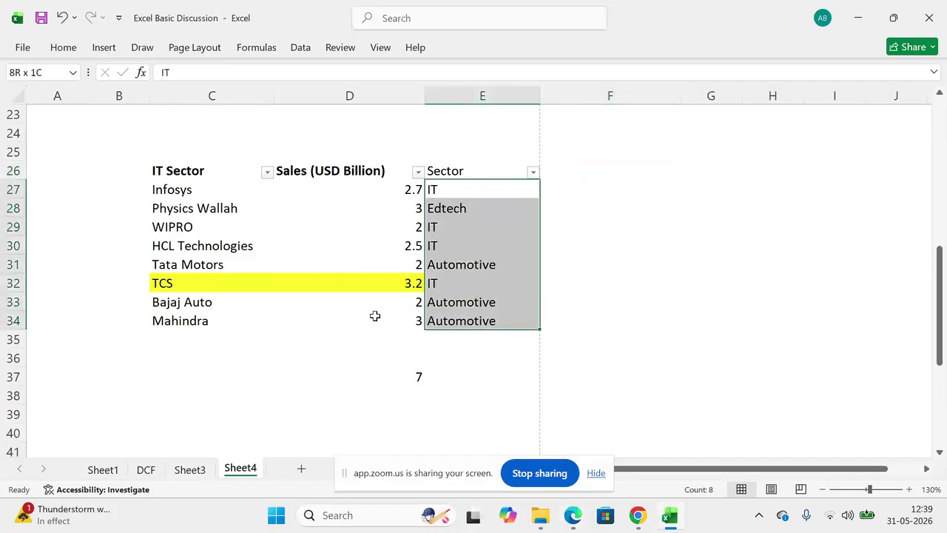
key("Up")
key("Right")
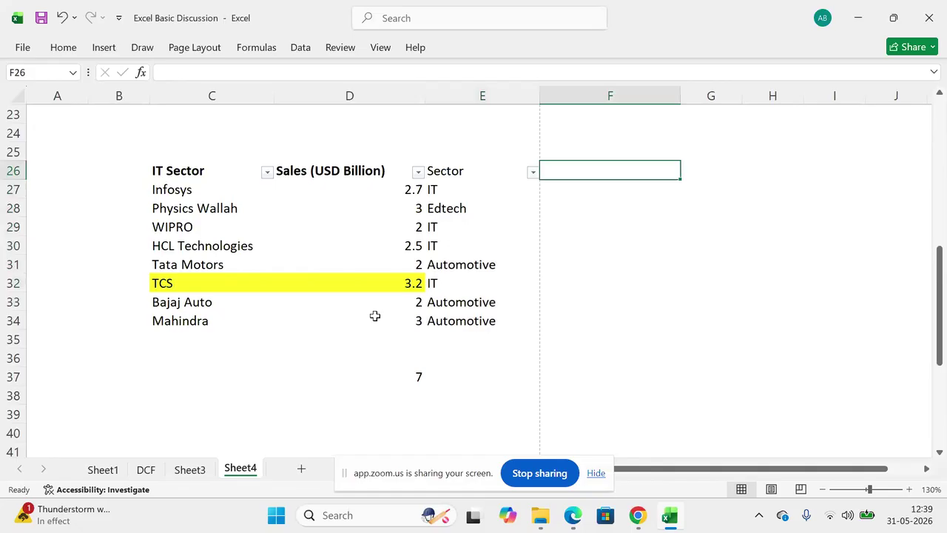
type("R")
type("Cred")
type("it Rating")
key("Return")
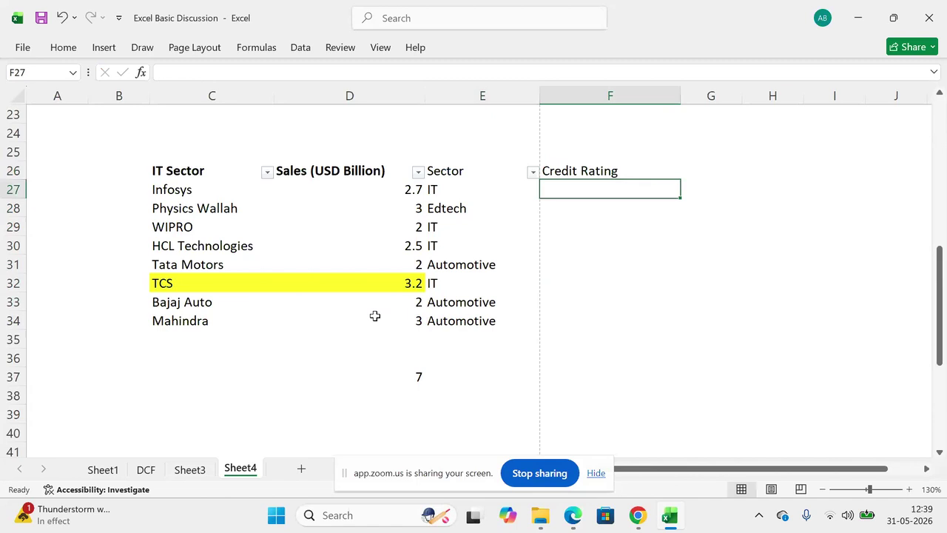
Step: Enter the credit ratings A, B, C and A for the first four companies in F27:F30
type("A")
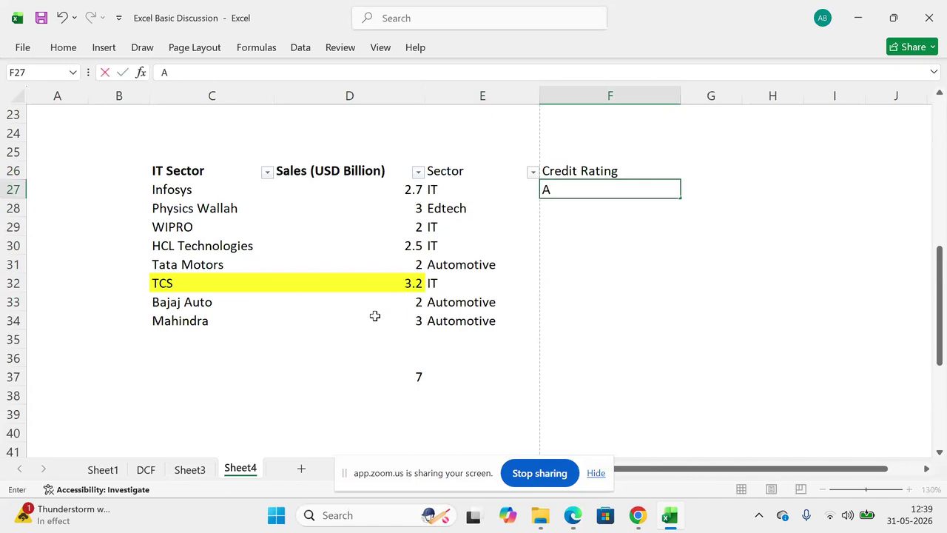
key("Return")
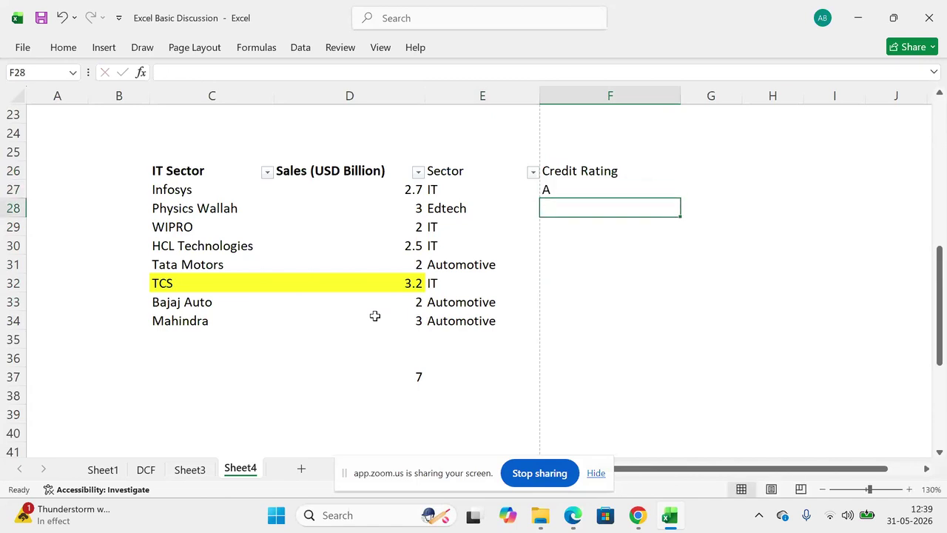
type("B")
key("Return")
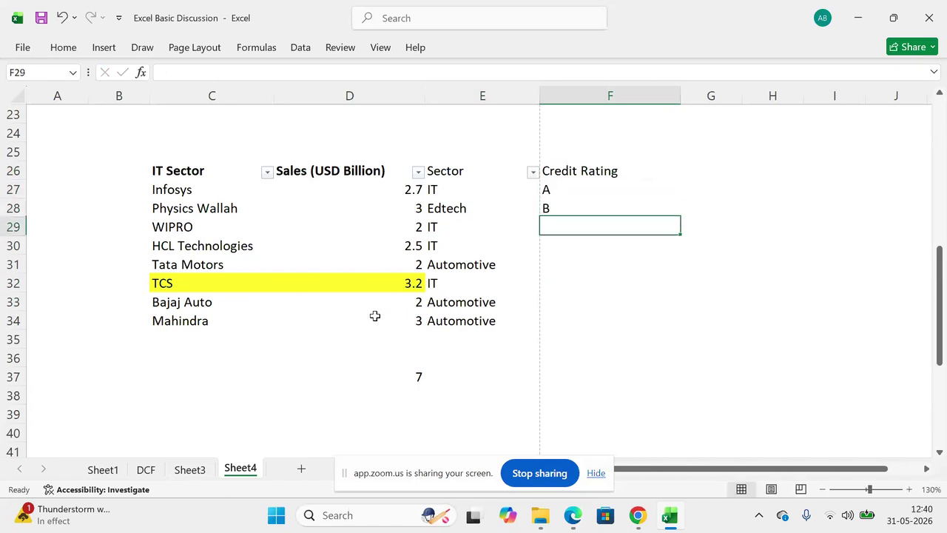
type("C")
key("Return")
key("Up")
key("Up")
key("Down")
key("Down")
type("A")
key("Return")
Step: Copy the A rating from F30 down through F33 and enter C for Mahindra in F34
key("Up")
key("ctrl+c")
key("shift+Down")
key("shift+Down")
key("shift+Down")
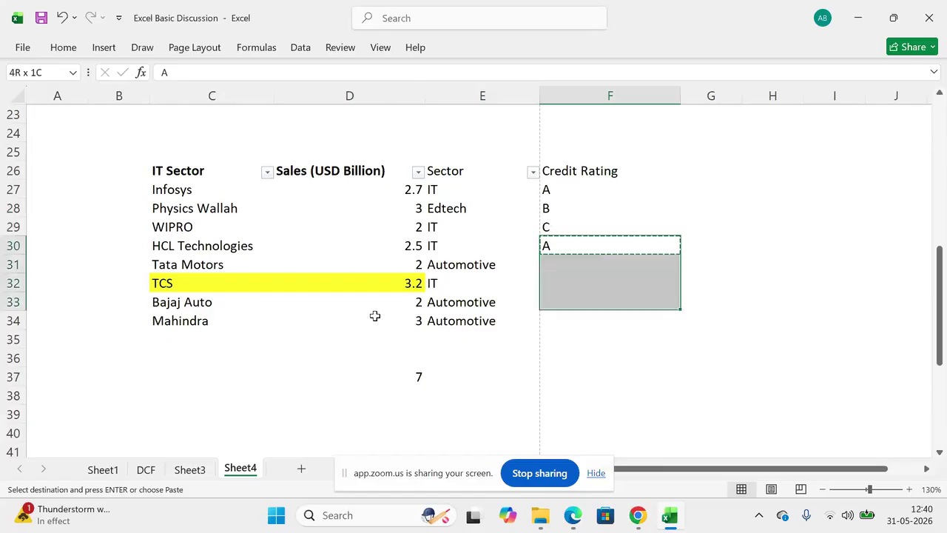
key("ctrl+v")
key("ctrl+Down")
key("Down")
key("Down")
key("Up")
type("C")
key("Return")
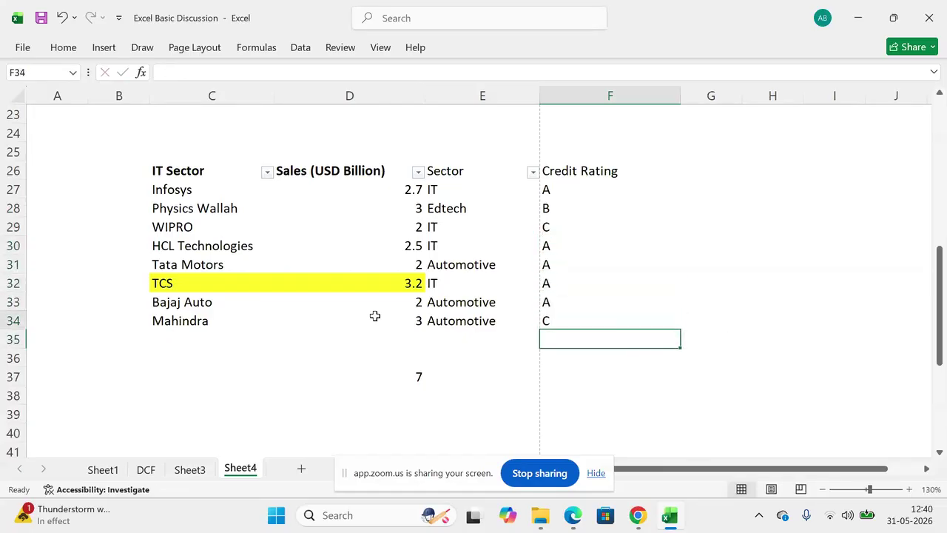
Step: Delete the SUMIF formula from D37
left_click(375, 316)
key("Right")
key("Down")
key("Left")
key("Down")
key("Down")
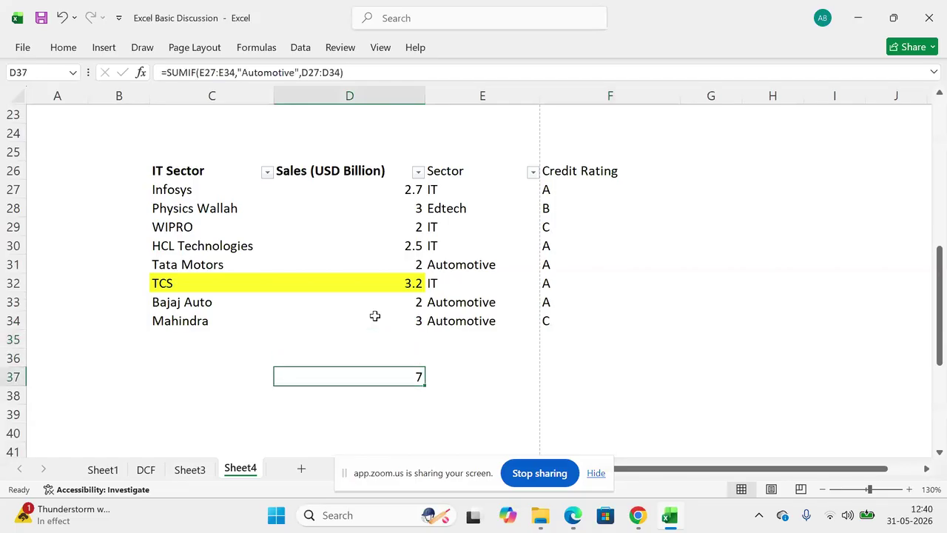
key("Delete")
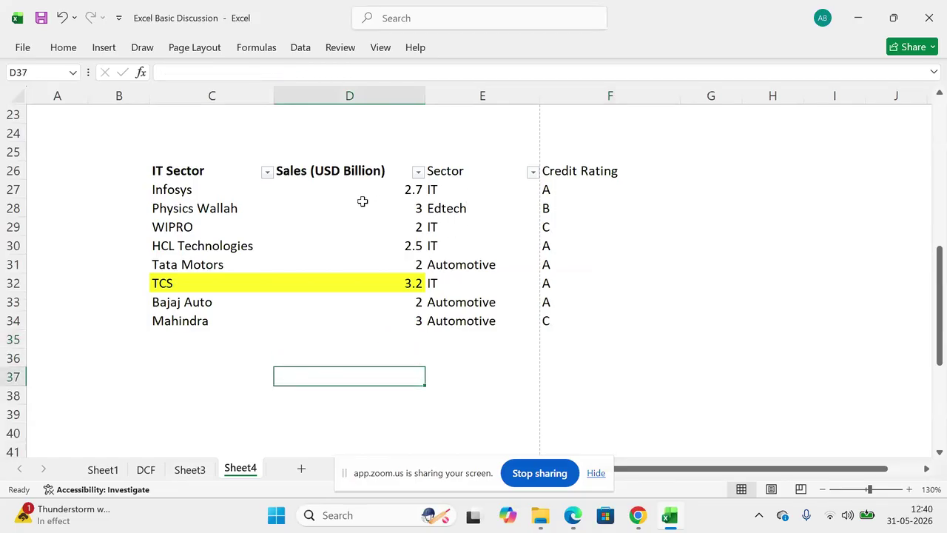
Step: Begin a SUMIFS formula in D36 with the sales figures D27:D34 as the sum range
left_click(434, 185)
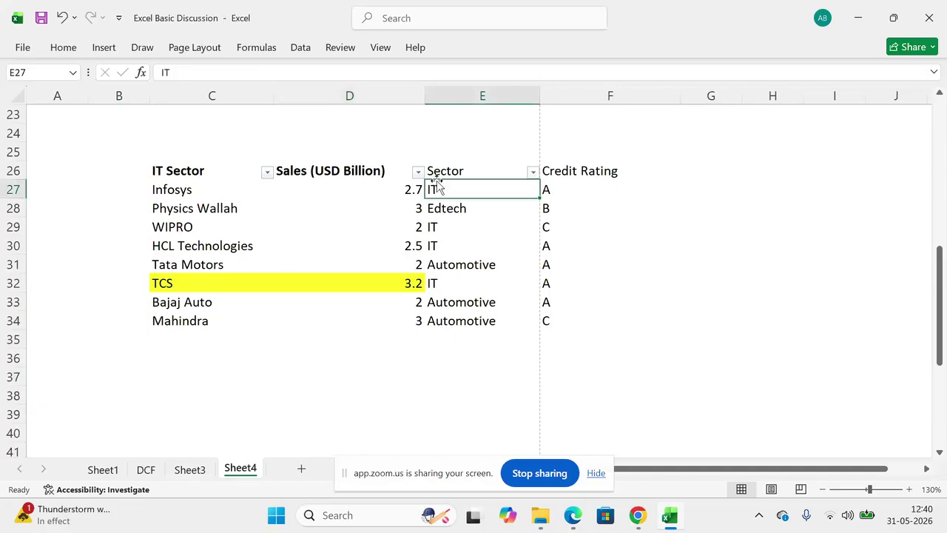
left_click(550, 188)
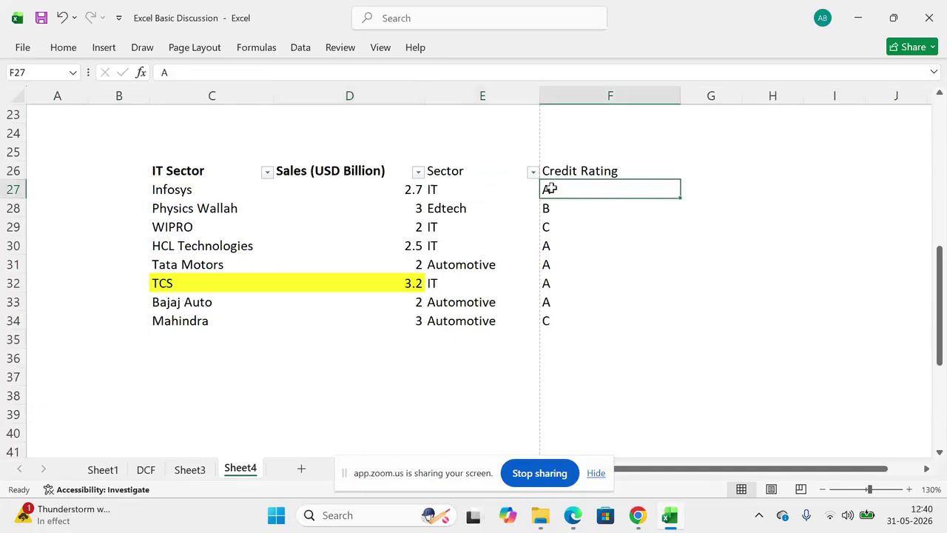
left_click(332, 362)
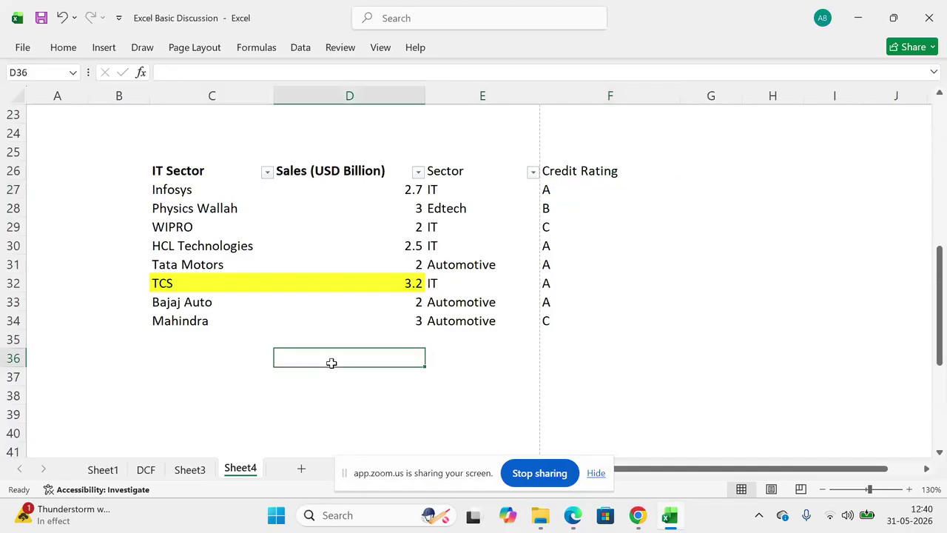
type("=sumi")
key("Tab")
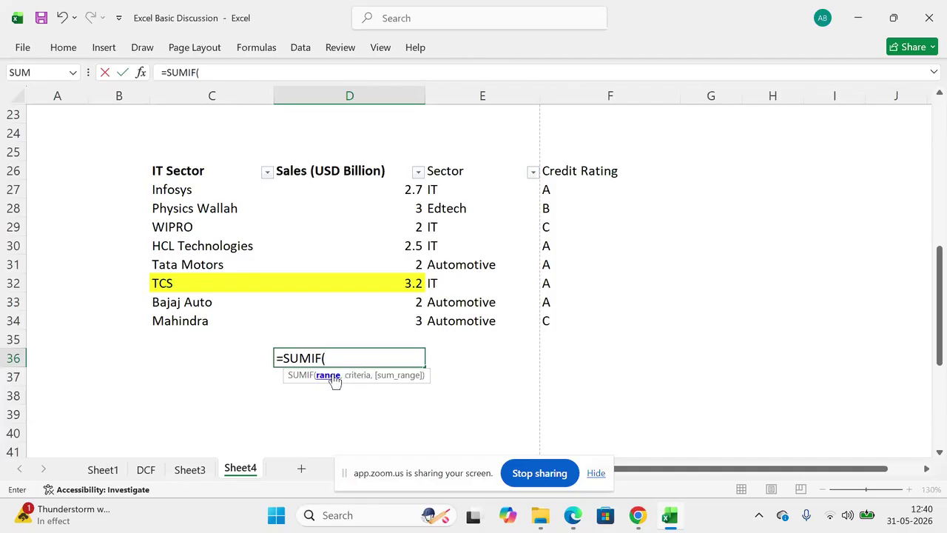
key("BackSpace")
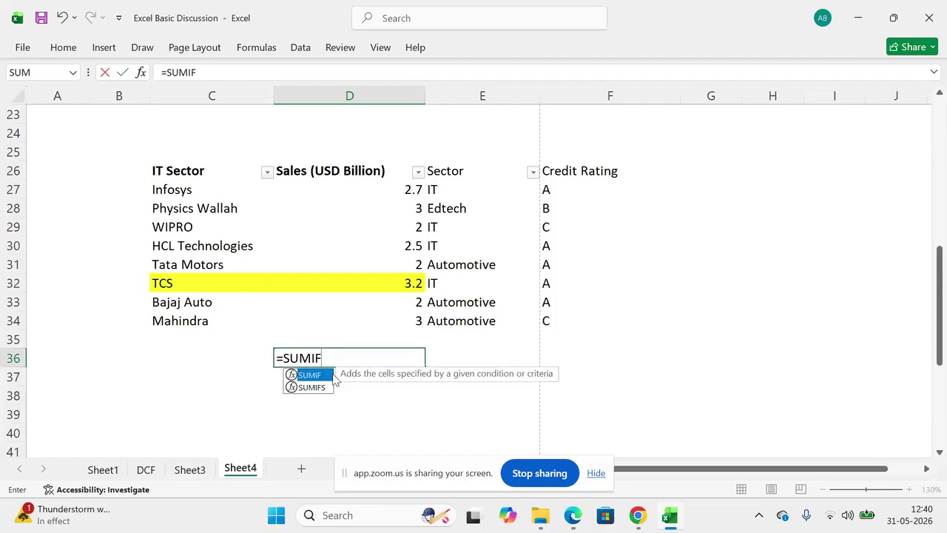
type("S")
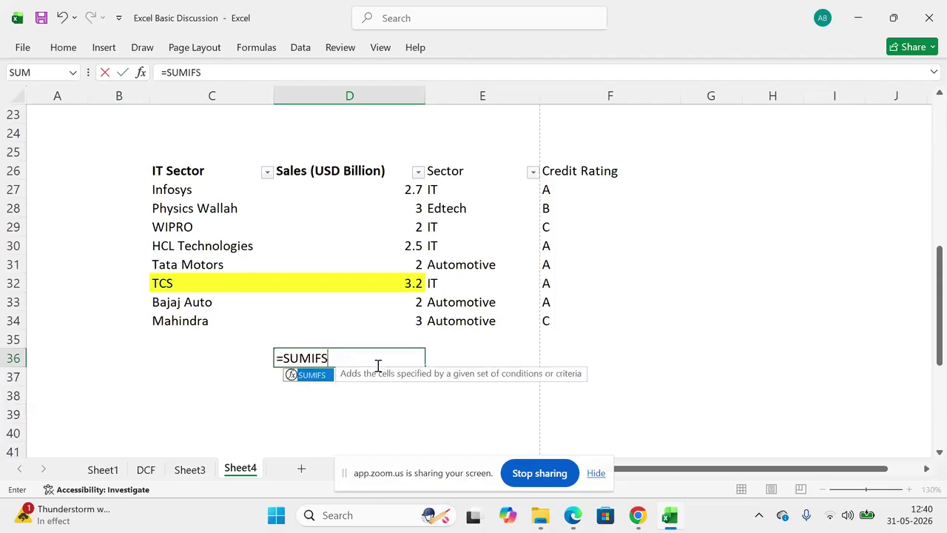
type("(")
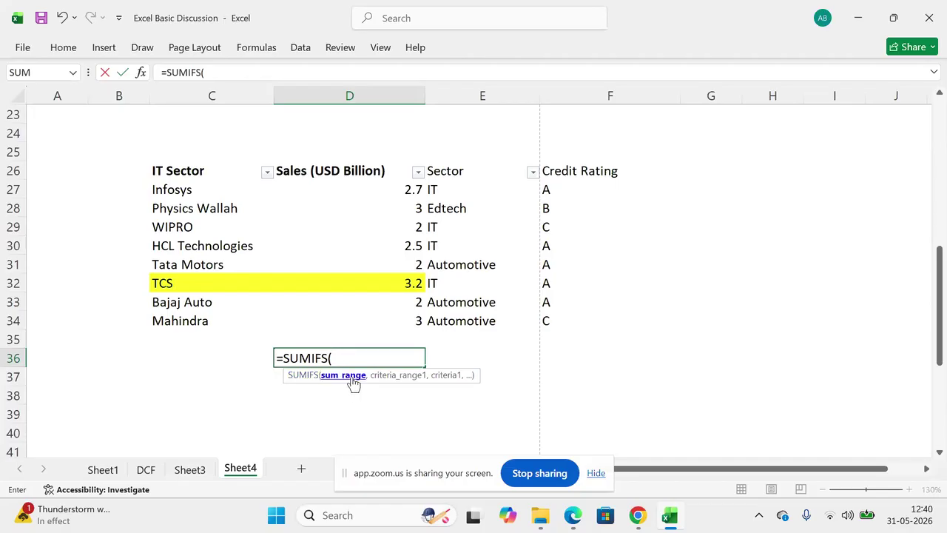
left_click_drag(390, 185, 386, 318)
type(",")
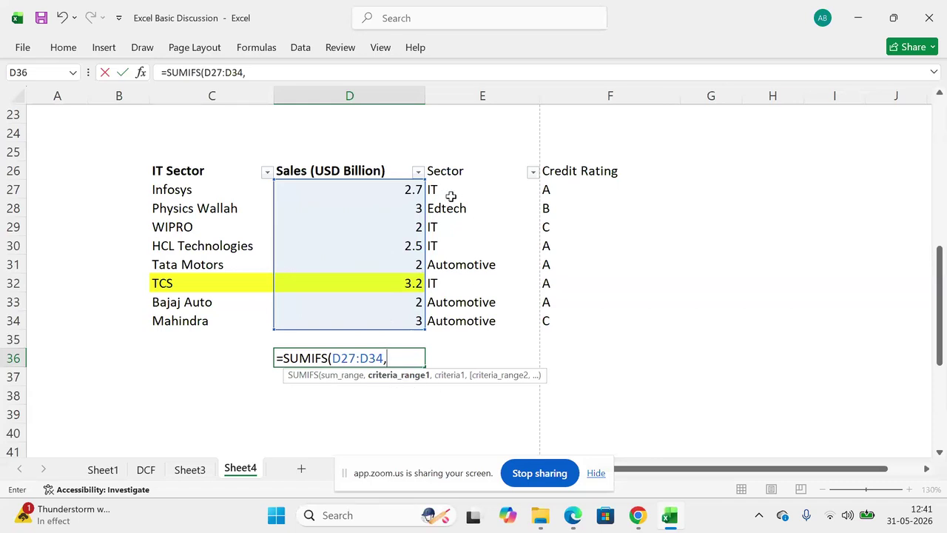
Step: Complete the SUMIFS formula with the criteria E27:E34 equal to "IT" and F27:F34 equal to "A"
left_click_drag(446, 192, 470, 331)
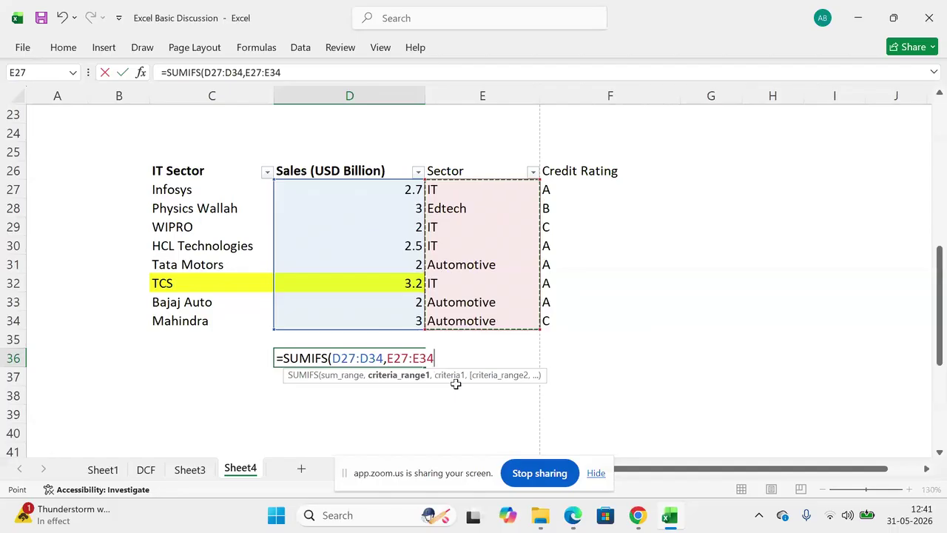
type(",\"IT\",")
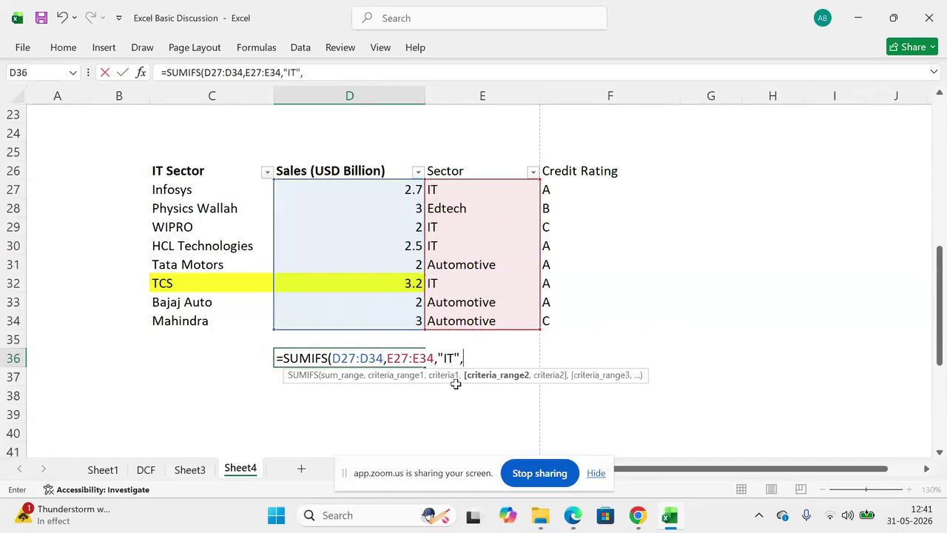
left_click_drag(555, 189, 561, 315)
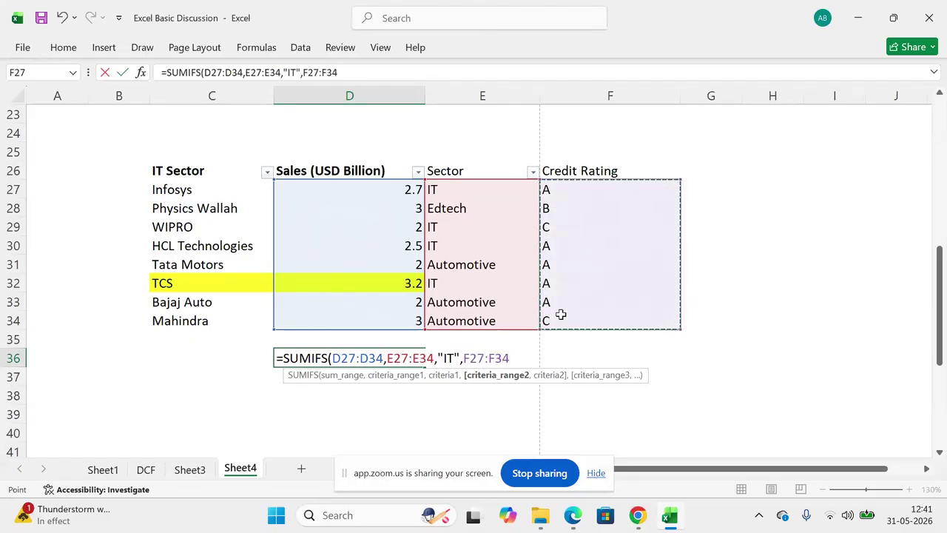
type(",")
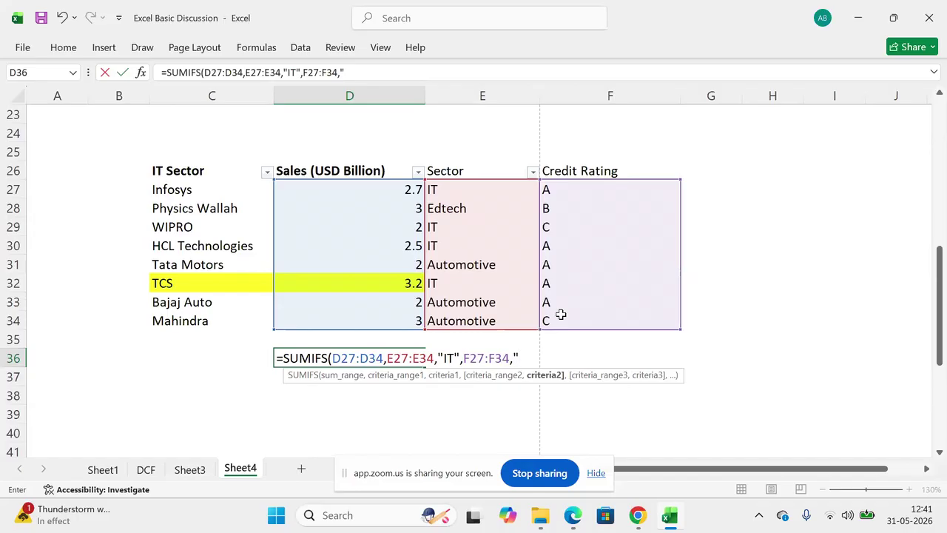
type("\"A\"")
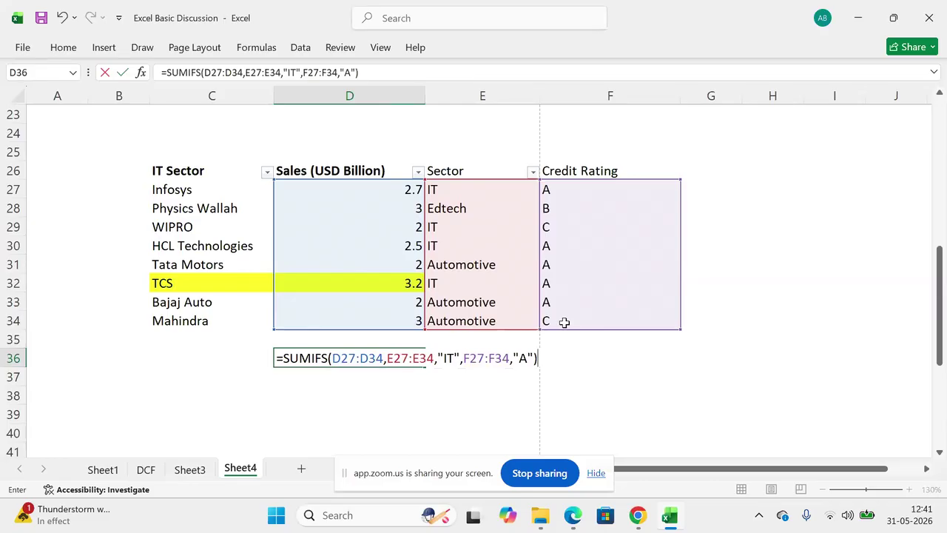
key("ctrl+Return")
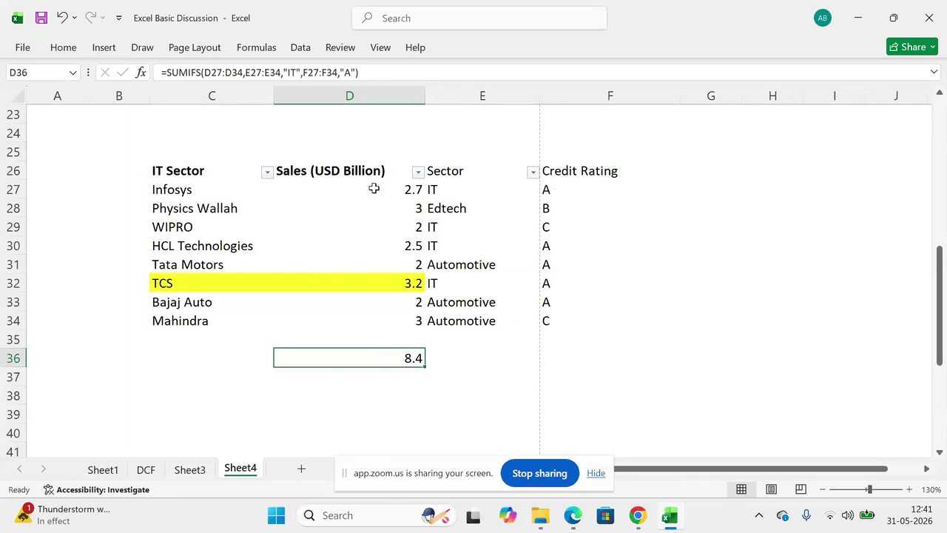
Step: Select the A-rated IT sales figures D27, D30 and D32 to verify their sum against D36
left_click(398, 188)
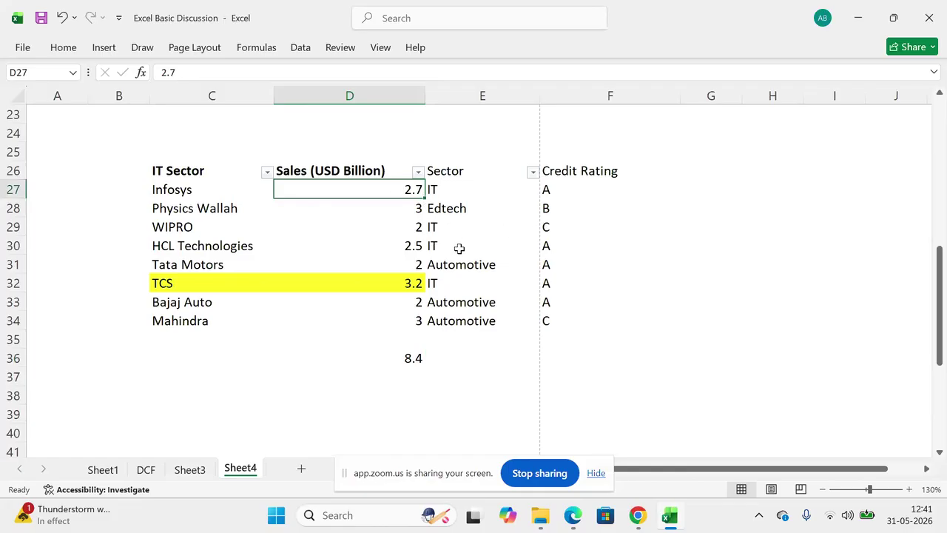
left_click(400, 247, "ctrl")
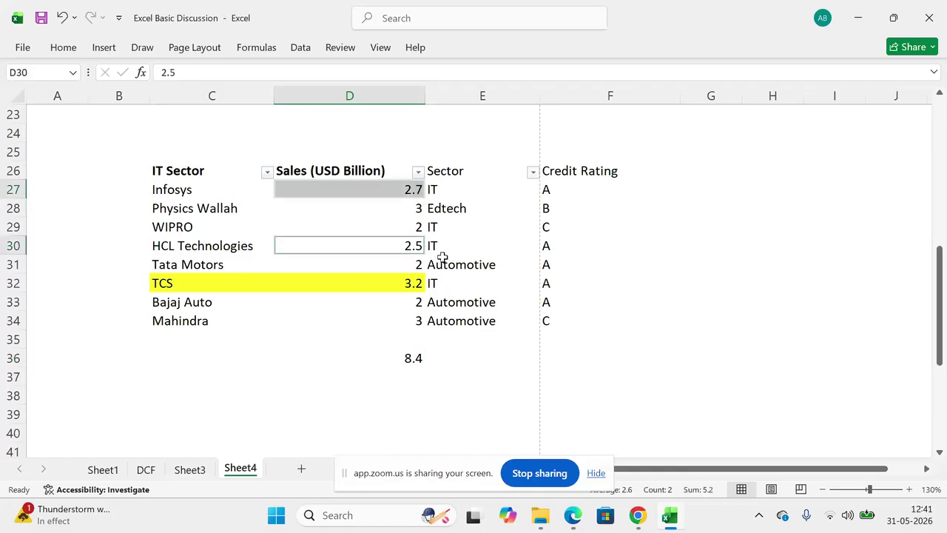
left_click(377, 284, "ctrl")
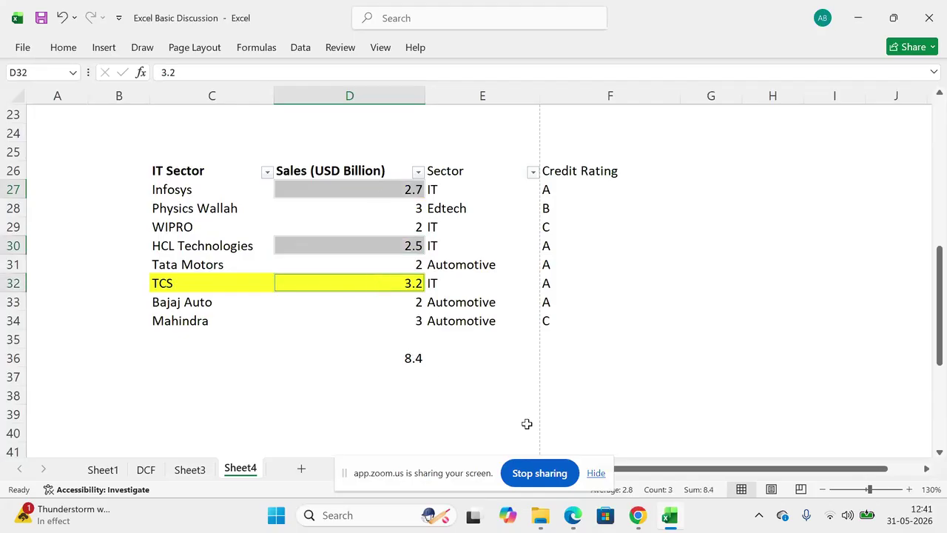
left_click(397, 360)
key("XF86AudioRaiseVolume")
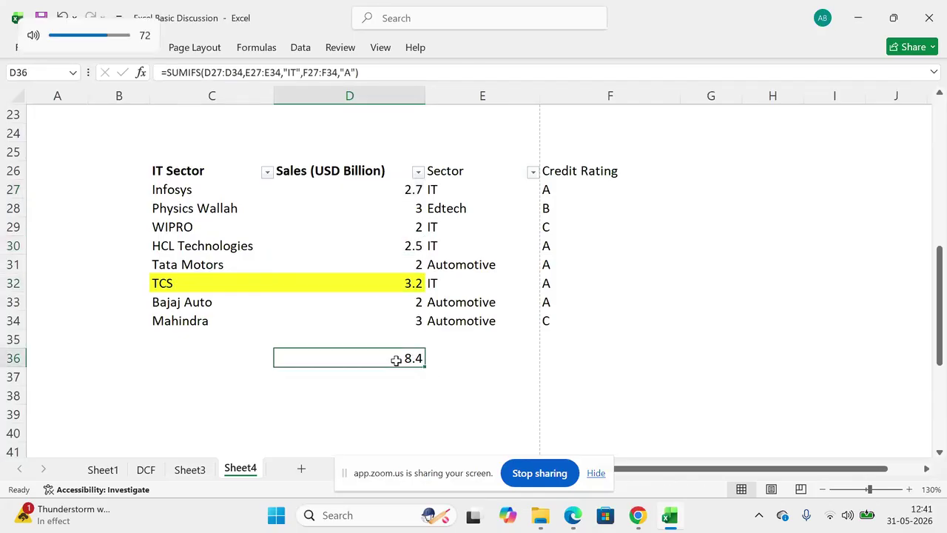
Step: Review the ranges and criteria of the SUMIFS formula in D36 and the Automotive entry in E31
double_click(397, 359)
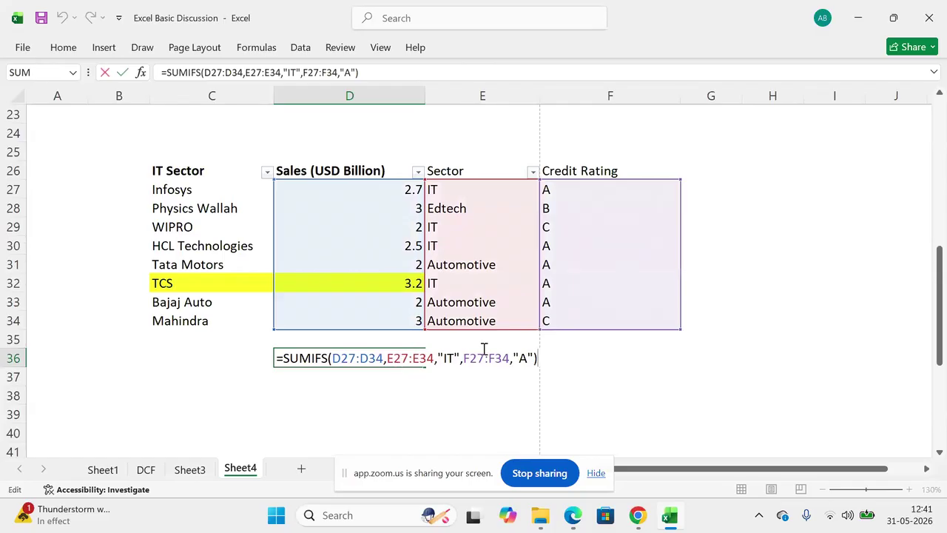
left_click(534, 358)
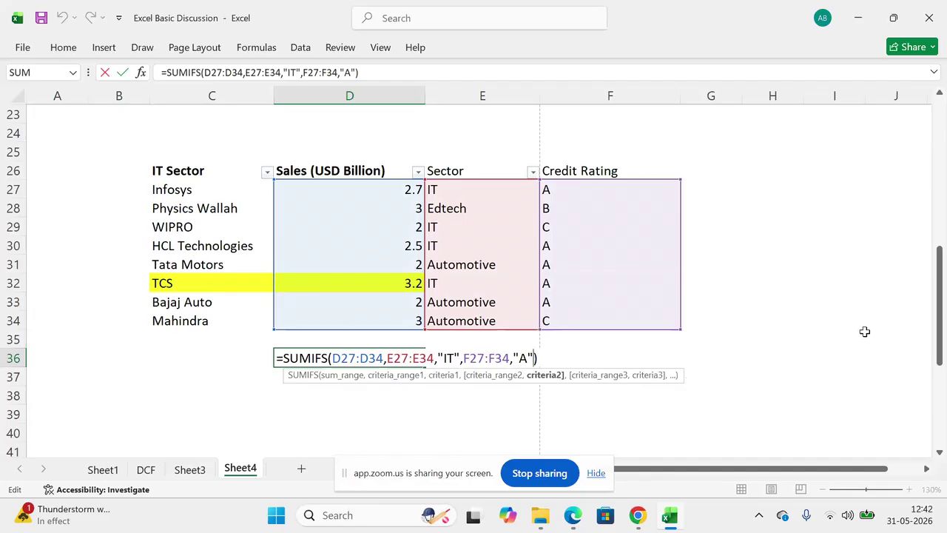
key("ctrl+Return")
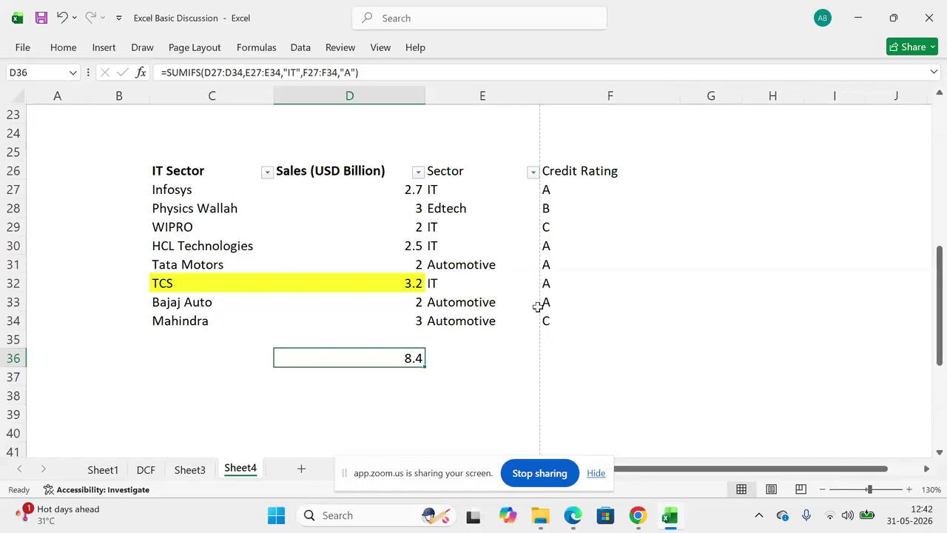
left_click(467, 264)
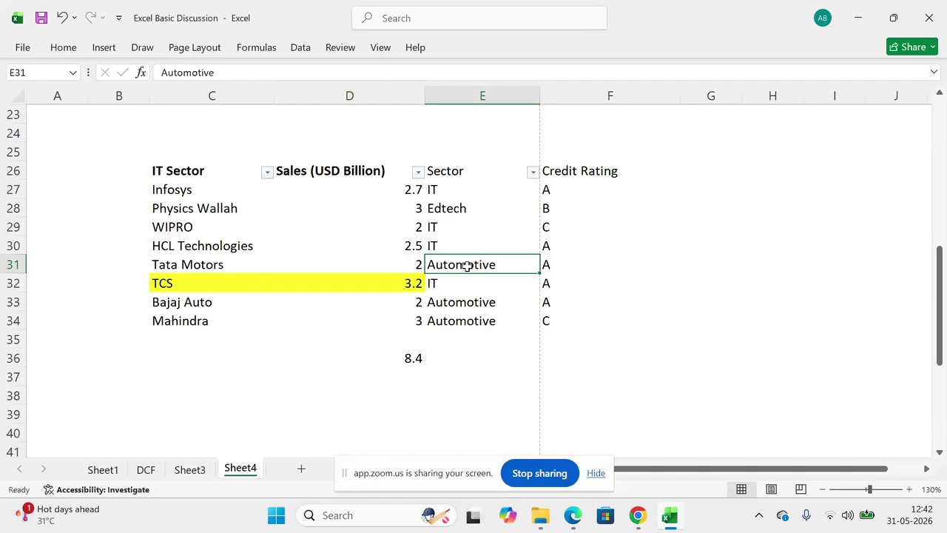
left_click(394, 358)
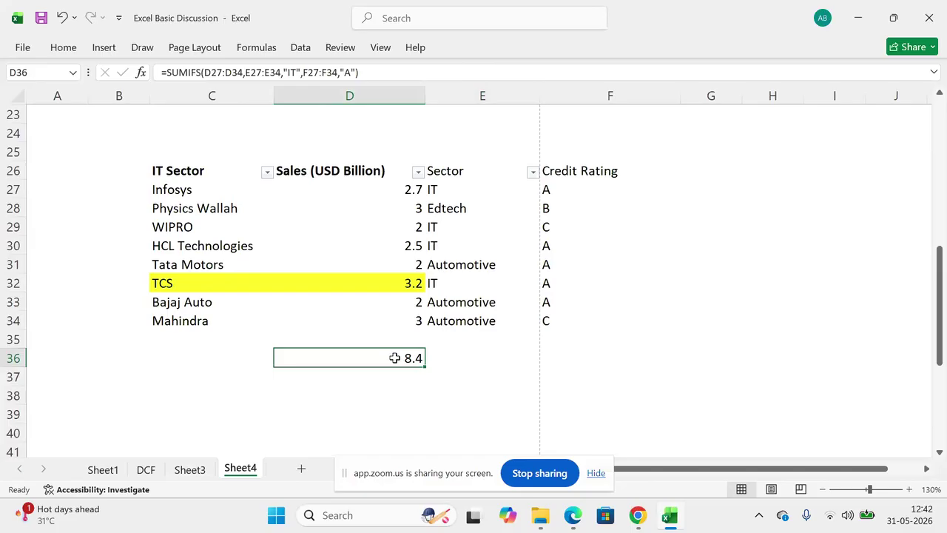
Step: Change the sector criterion of the SUMIFS formula in D36 to "Automotive"
key("F2")
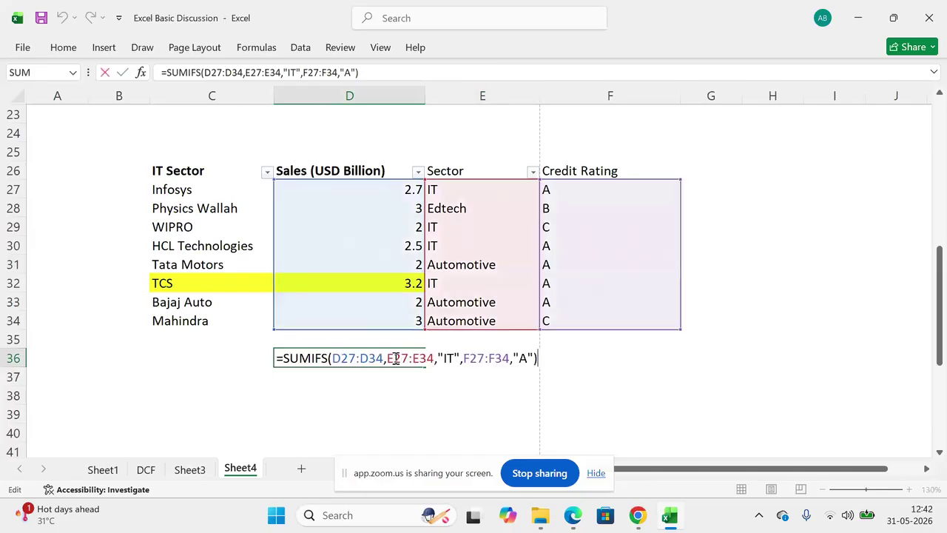
key("Left")
key("Left")
key("Left")
key("Left")
key("Left")
key("Left")
key("Left")
key("Left")
key("Left")
key("Left")
key("Left")
key("Left")
key("Left")
key("Left")
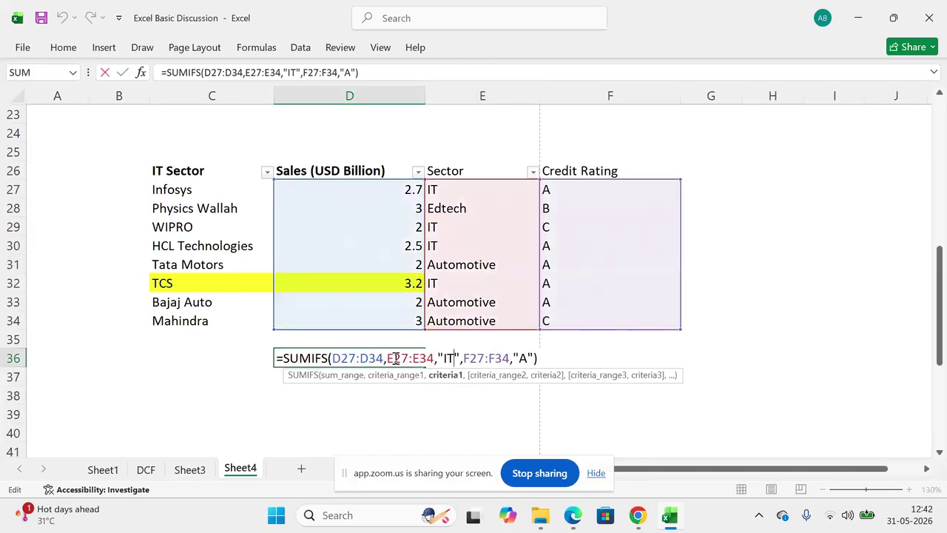
key("shift+Left")
key("shift+Left")
type("Automoti")
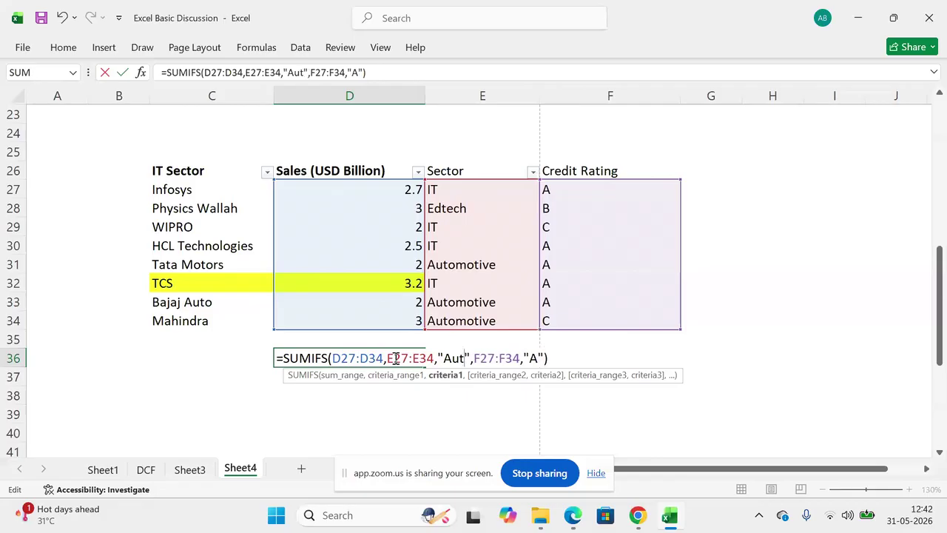
type("ve")
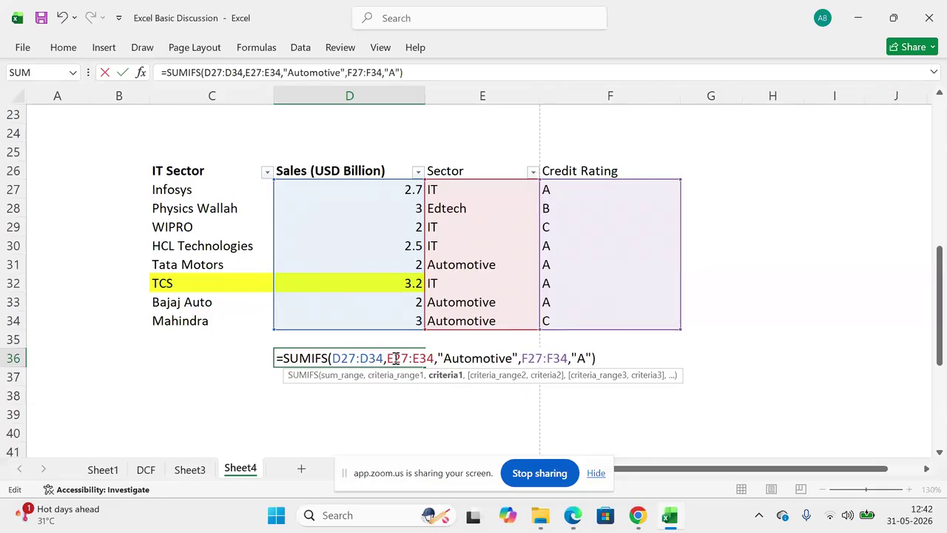
key("Return")
left_click(394, 357)
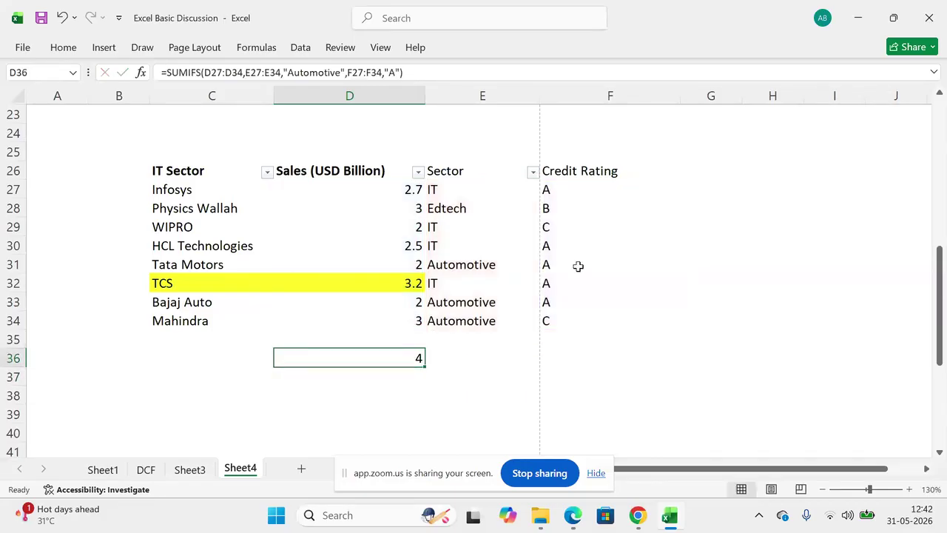
Step: Select the A-rated Automotive sales figures D31 and D33 to verify their sum against D36
left_click(408, 266)
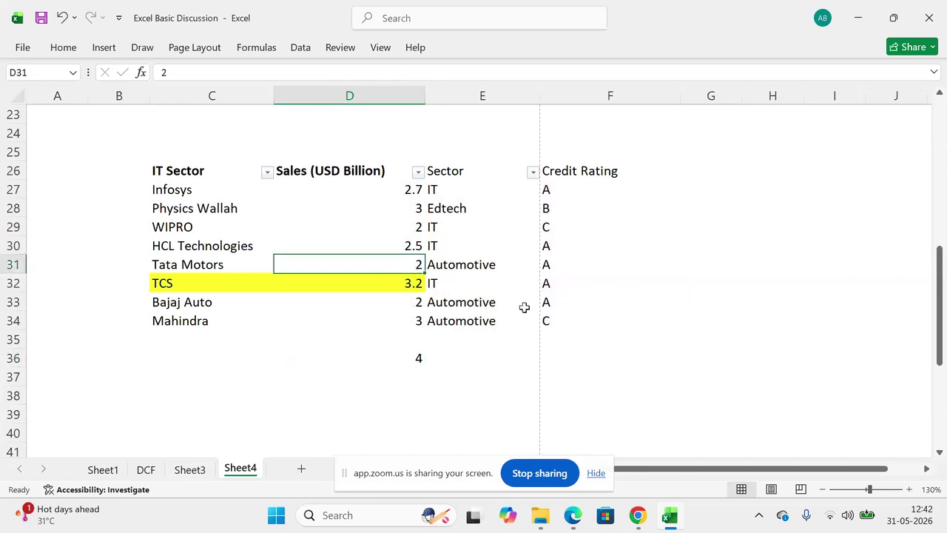
left_click(377, 305, "ctrl")
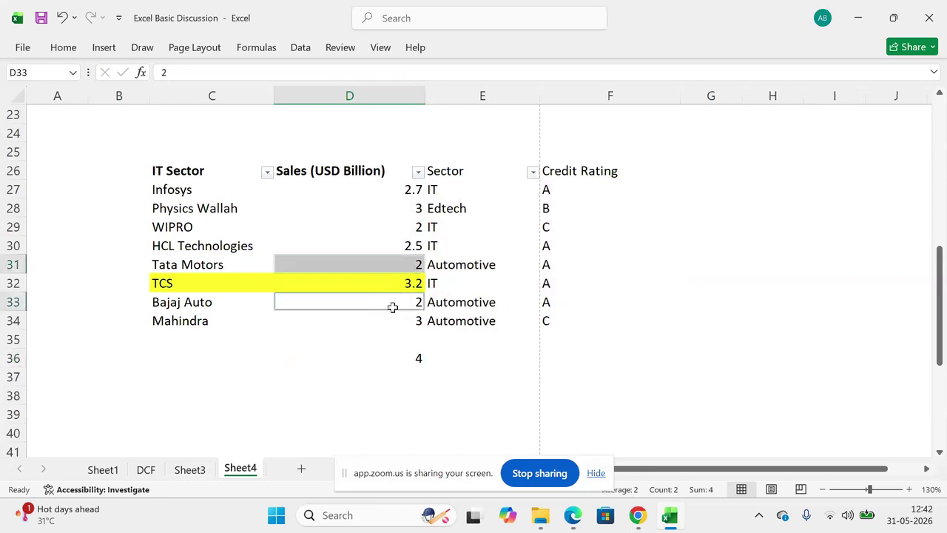
left_click(404, 360)
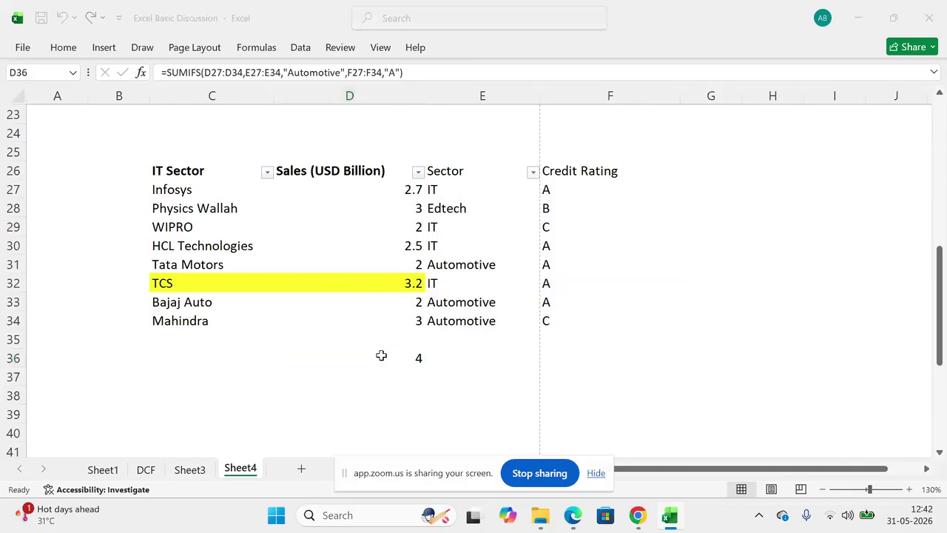
Step: Switch to the Excel functions PDF in the browser and read the COUNT Function section
key("alt+Tab")
scroll(383, 361, "down", 10)
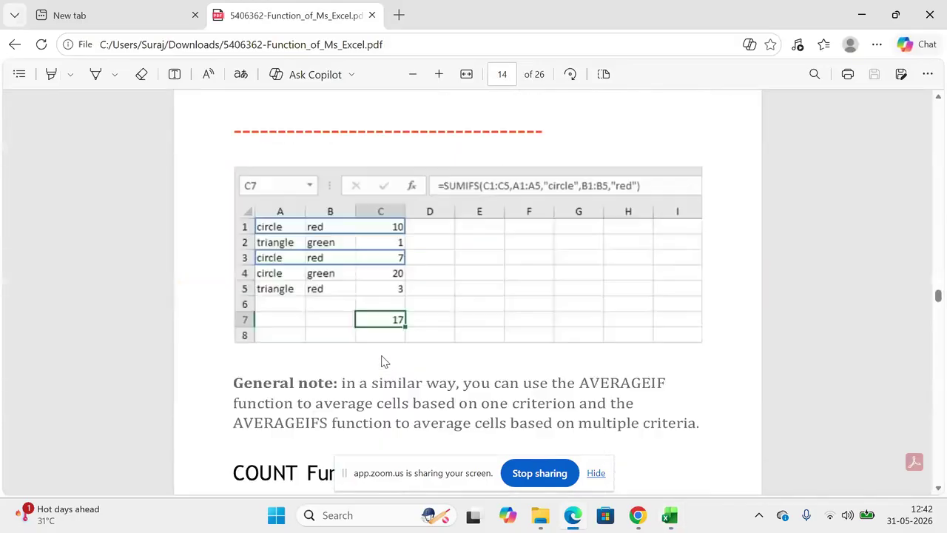
scroll(383, 361, "down", 3)
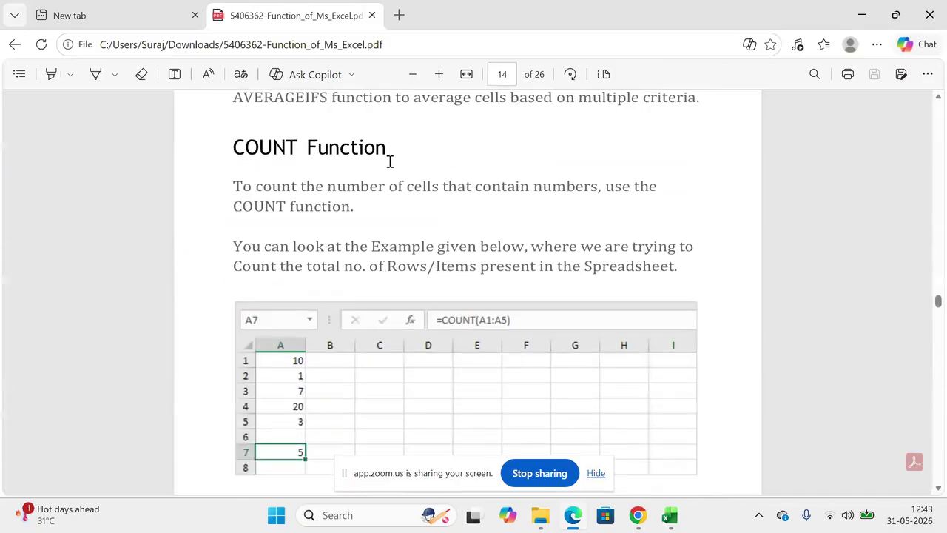
Step: Switch back to the Excel workbook and label cell C36 "COUNT"
key("alt+Tab")
left_click_drag(172, 191, 188, 302)
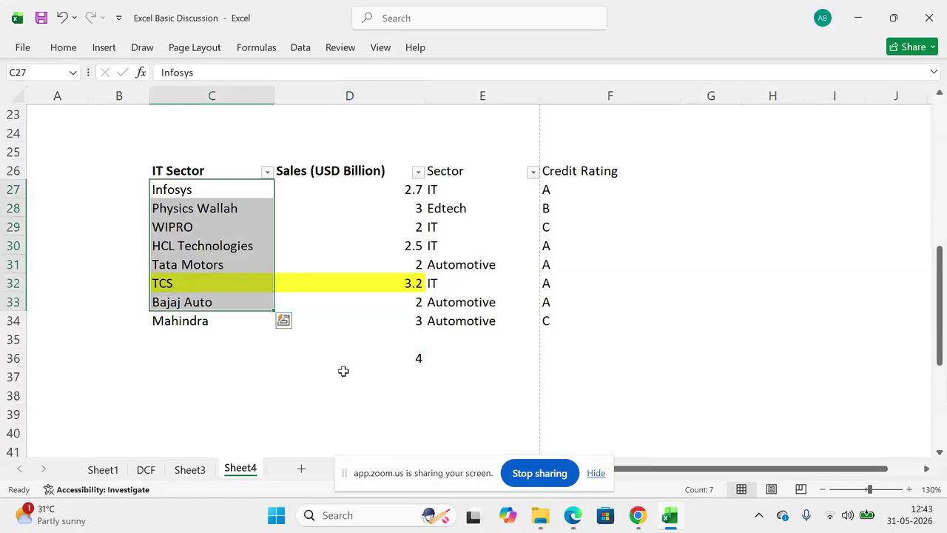
left_click(358, 373)
key("Up")
key("Left")
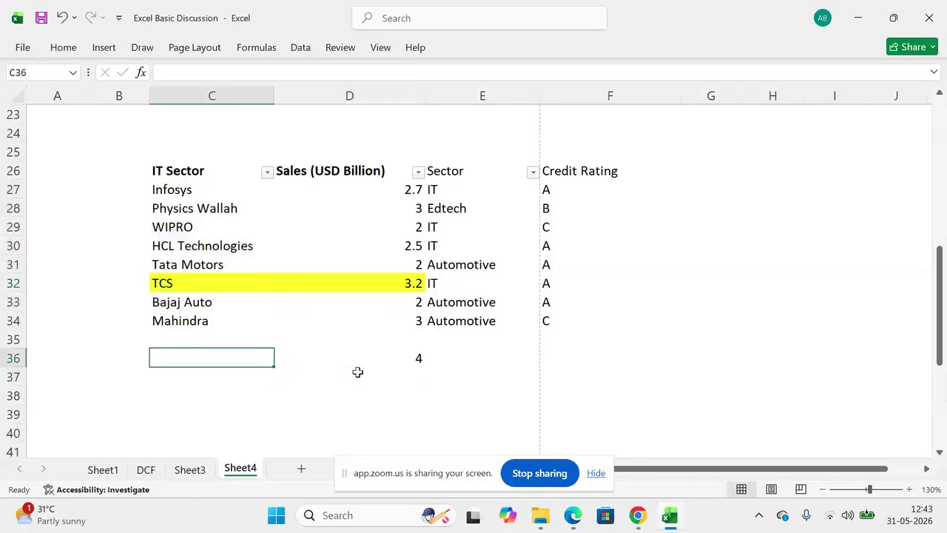
type("COUNT")
key("Return")
key("Up")
Step: Enter a COUNT formula in D36 over the company names C27:C34
key("Right")
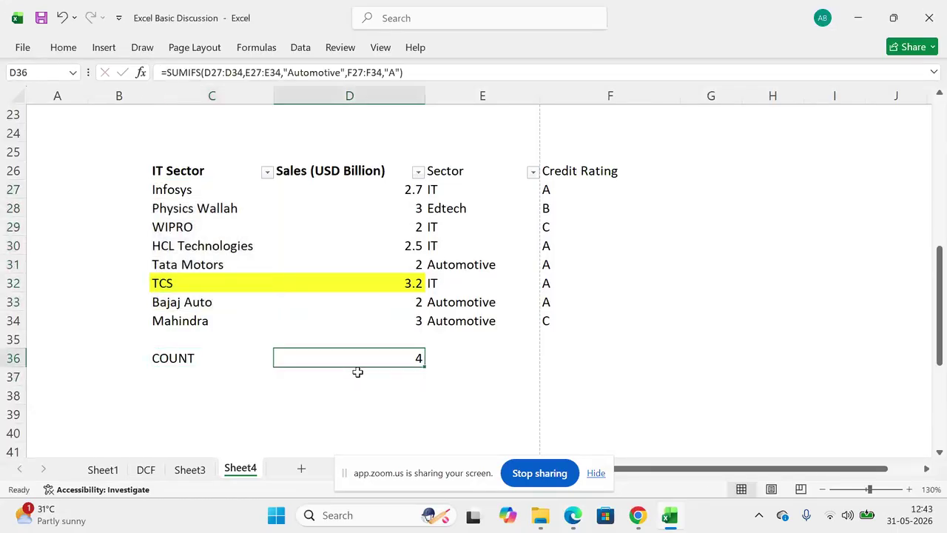
type("=count")
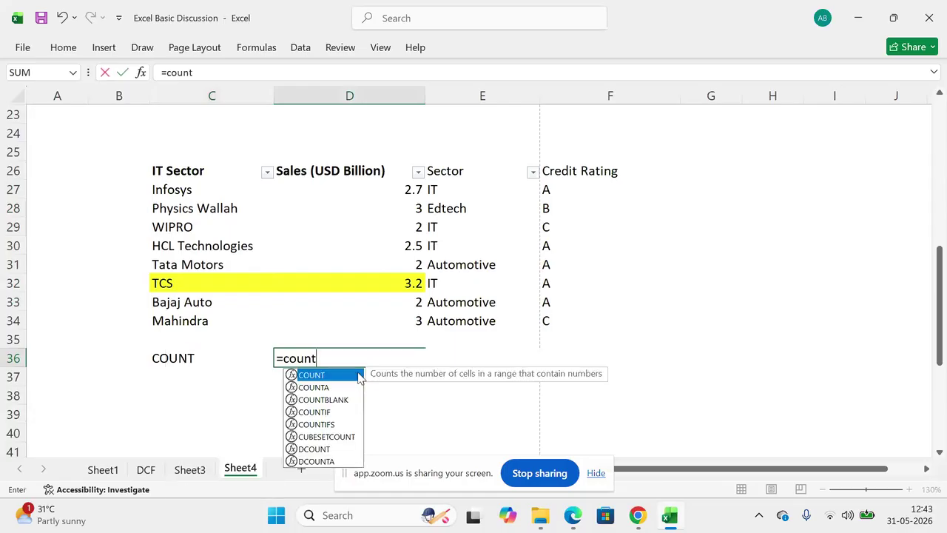
double_click(360, 377)
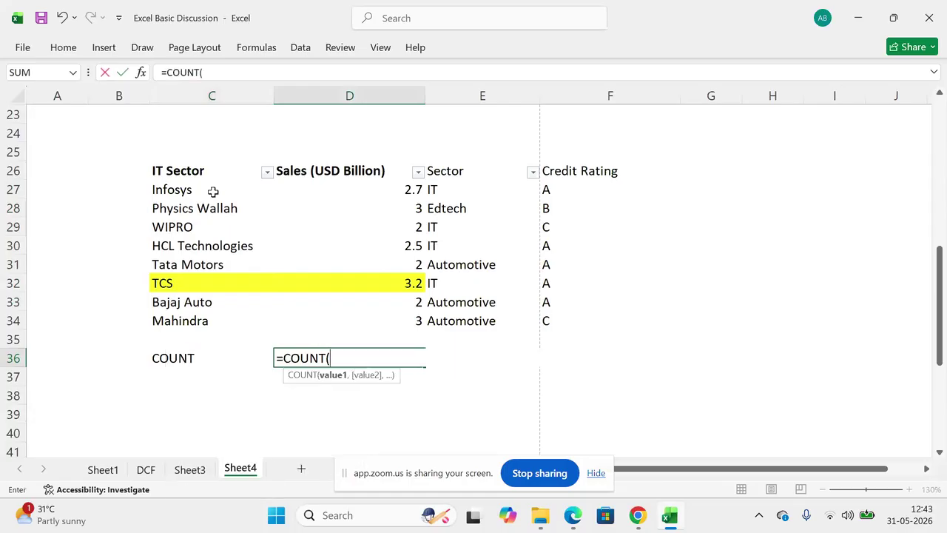
left_click_drag(190, 187, 179, 321)
type(")")
key("ctrl+Return")
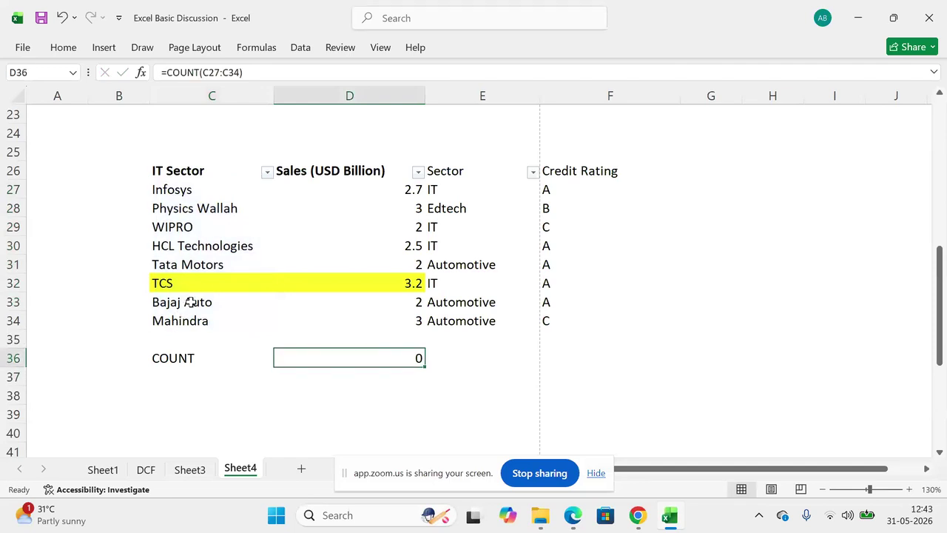
Step: Replace the formula in D36 with a COUNT over the sales figures D27:D34
key("F2")
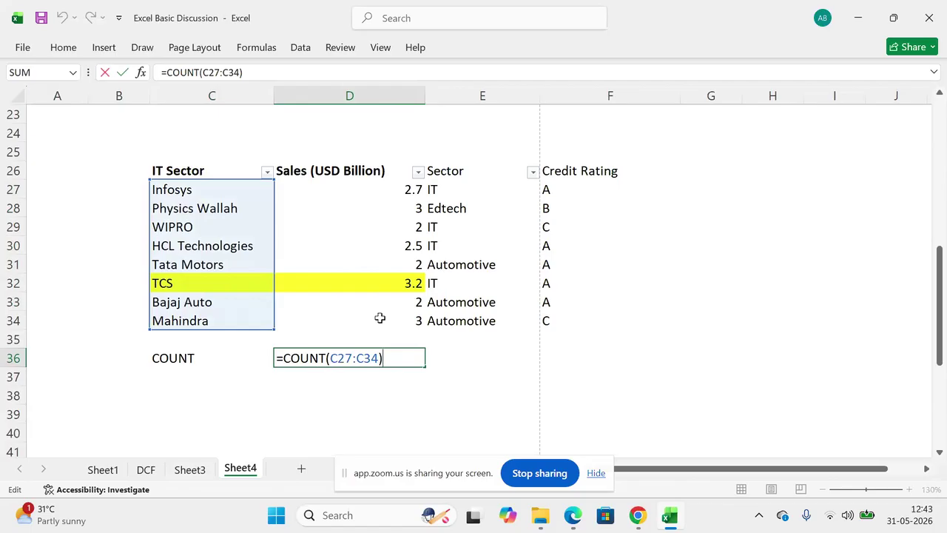
key("Escape")
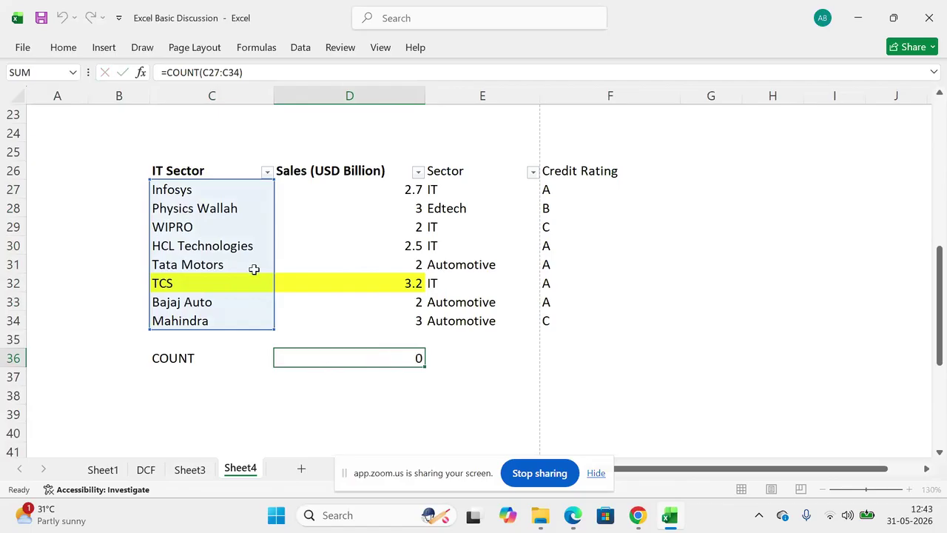
type("=coun")
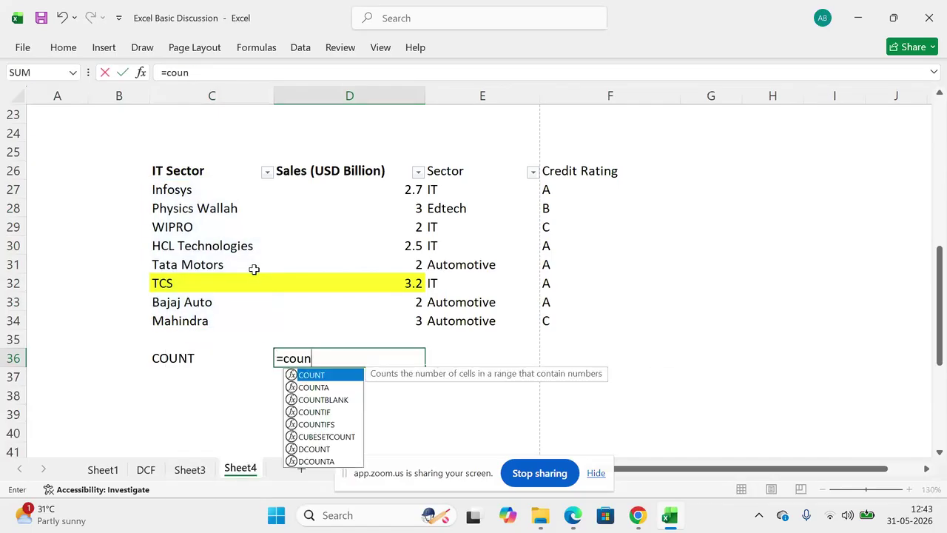
key("Tab")
left_click(361, 190)
left_click_drag(361, 191, 354, 319)
type(")")
key("Return")
key("Up")
Step: Compare the sales figures and the text company names with the COUNT result in D36
left_click_drag(347, 188, 333, 326)
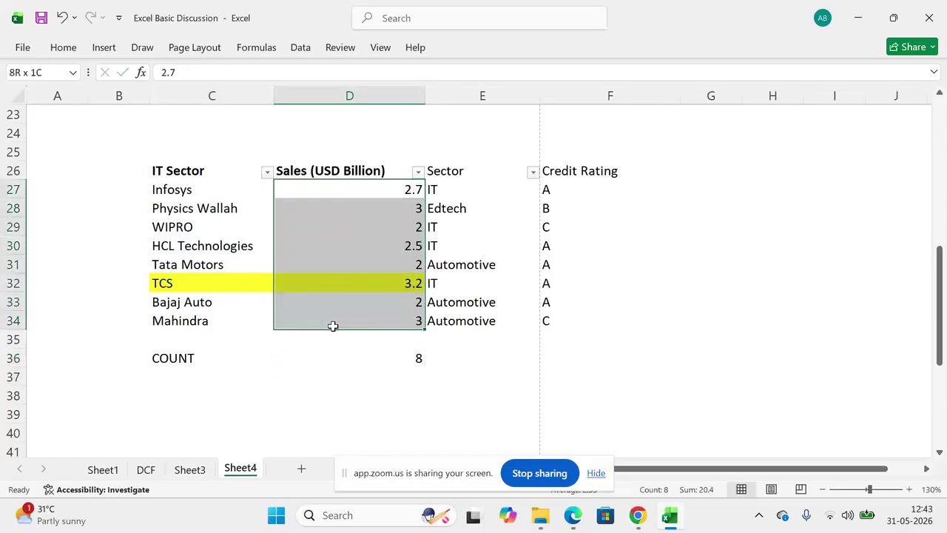
left_click(205, 359)
key("Right")
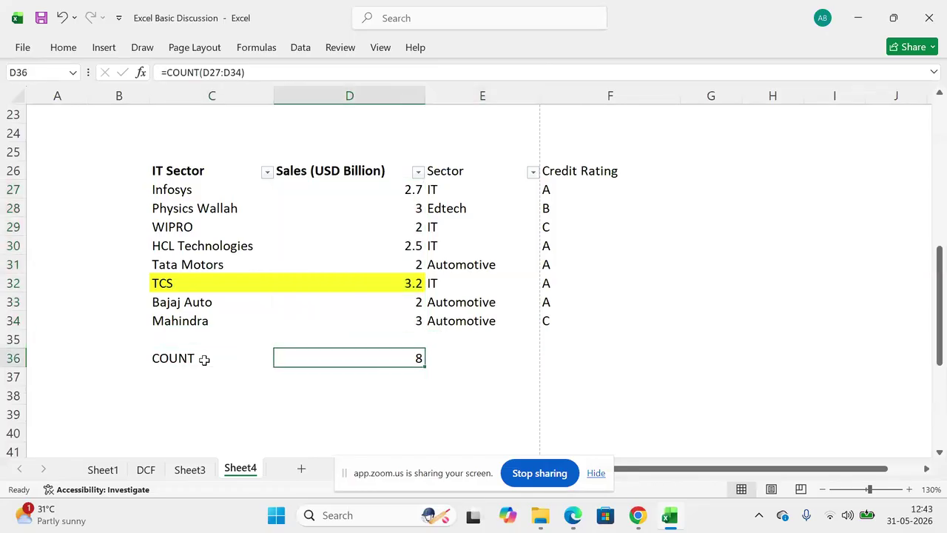
left_click_drag(163, 189, 172, 303)
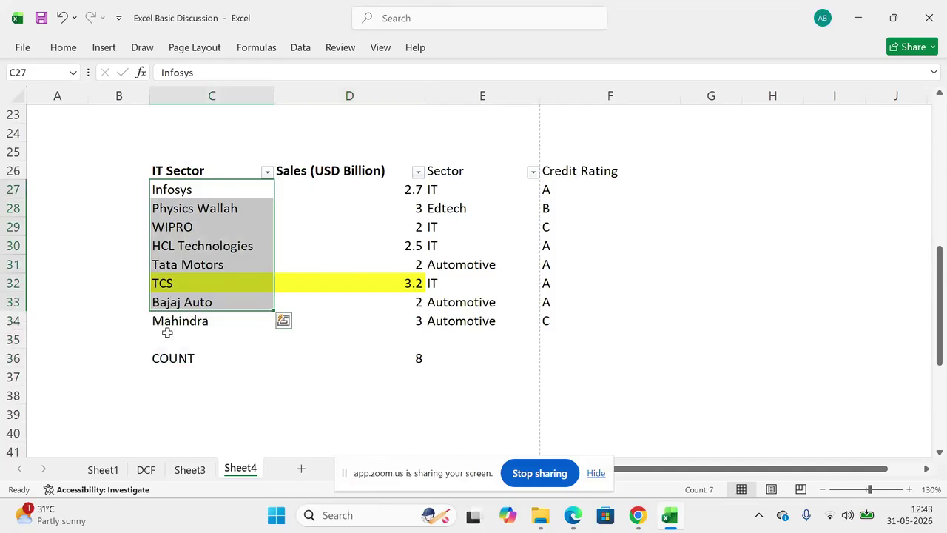
left_click_drag(388, 185, 377, 305)
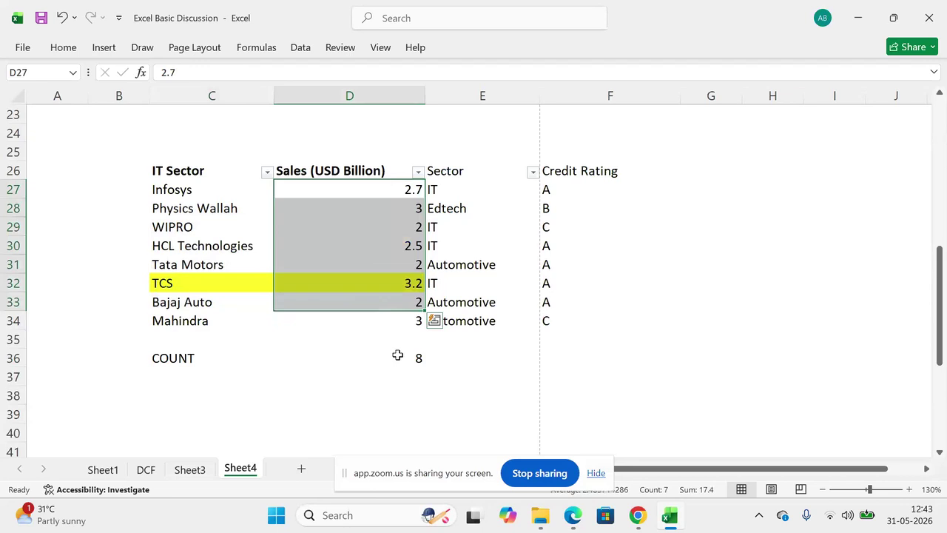
Step: Clear the COUNT formula from D36 and insert two blank rows above Tata Motors
left_click(398, 356)
key("Delete")
key("Up")
key("Up")
key("Up")
key("Up")
key("Up")
key("shift+Down")
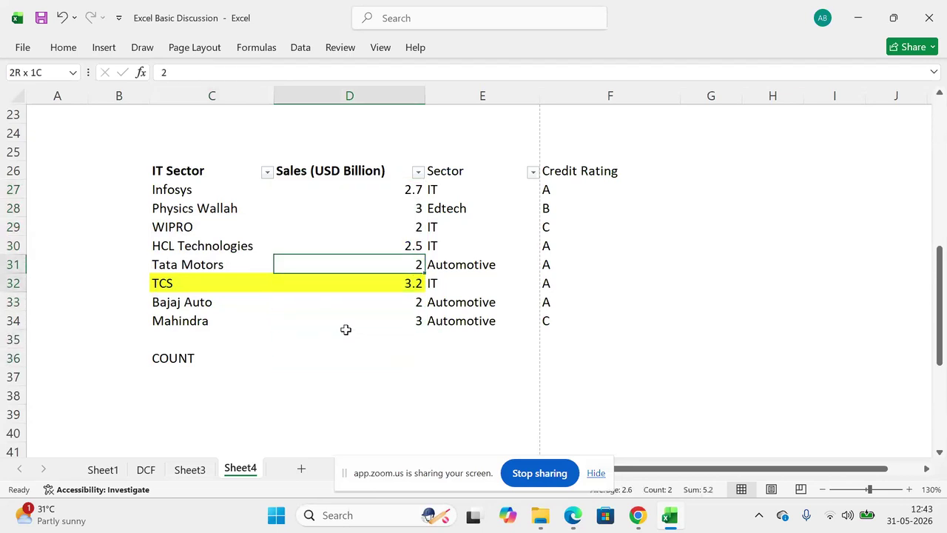
key("alt+h")
key("i")
key("r")
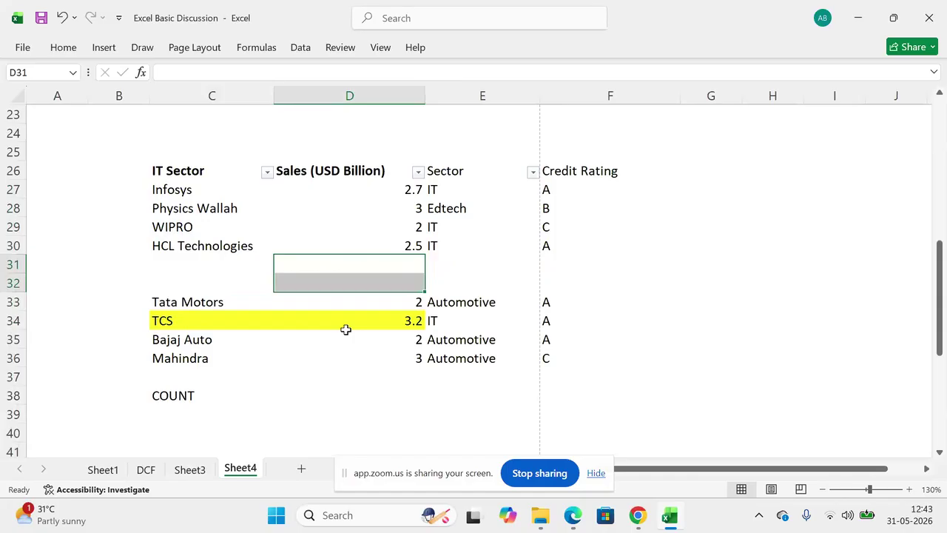
Step: Enter the company names Reliance in C31 and Adani in C32
key("Left")
key("Up")
key("shift+Down")
key("shift+Up")
type("Reliance")
key("Return")
type("Ad")
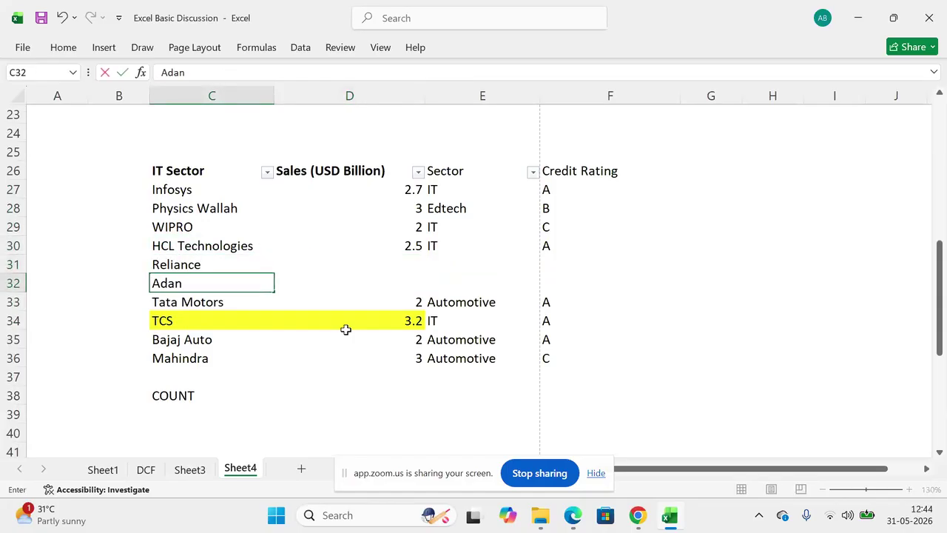
key("Return")
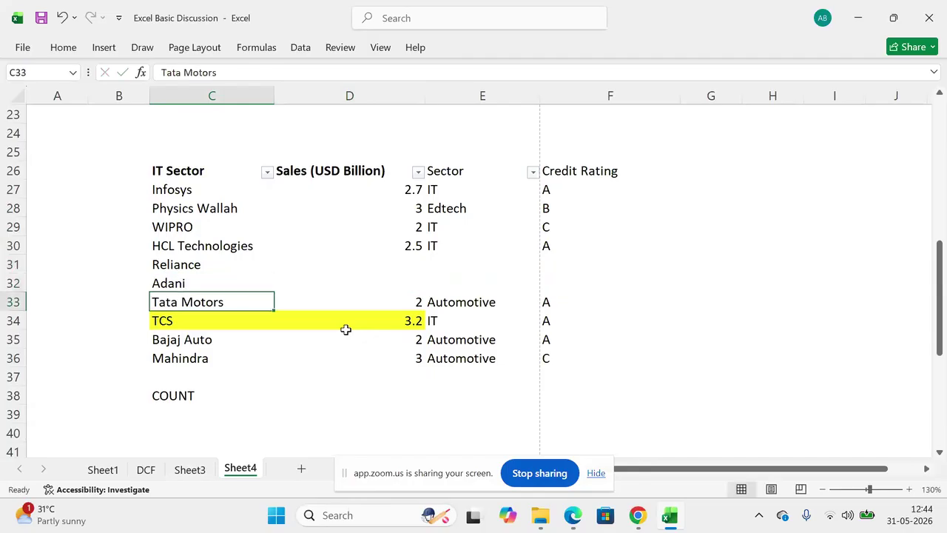
Step: Examine the sales range D27:D36 and its blank cells D31:D32 for how they affect a count
key("Down")
key("Down")
key("Down")
key("Down")
key("Down")
key("Right")
key("Right")
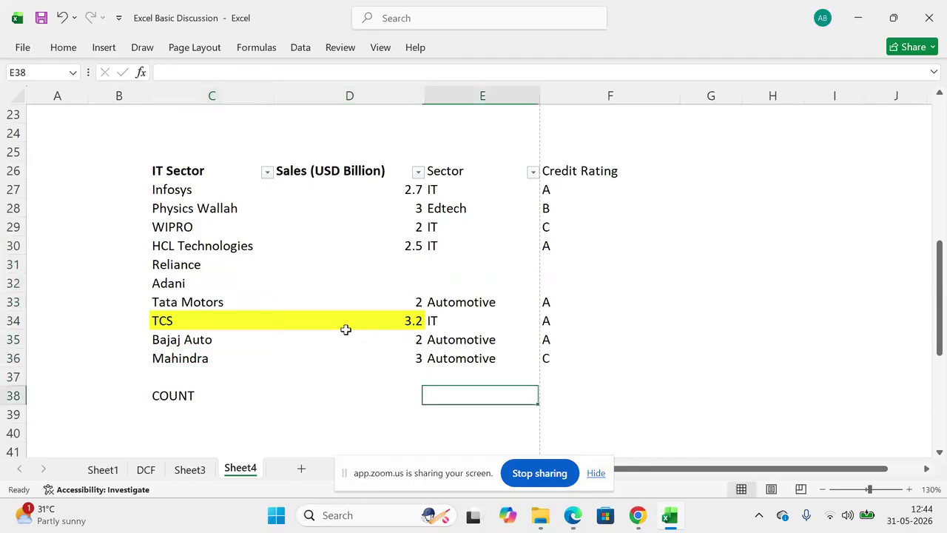
key("Left")
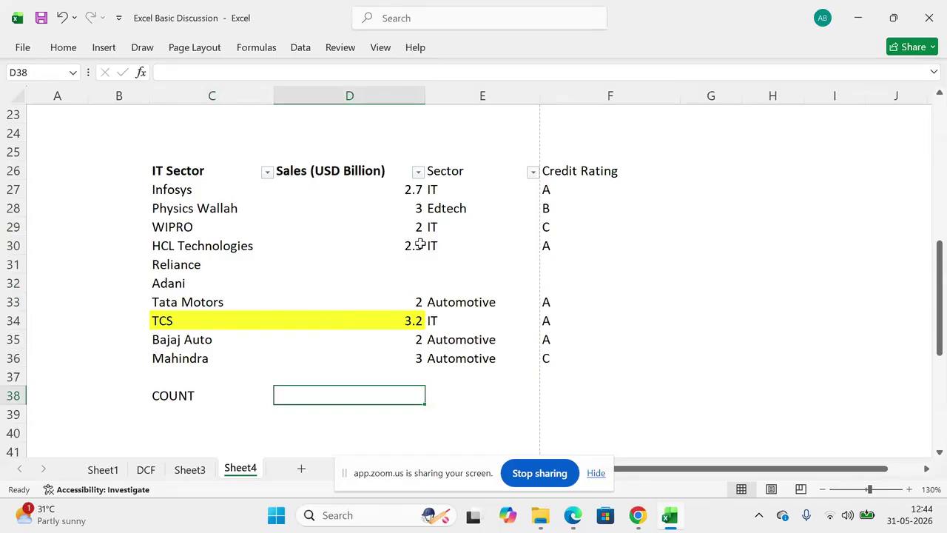
left_click_drag(391, 186, 402, 355)
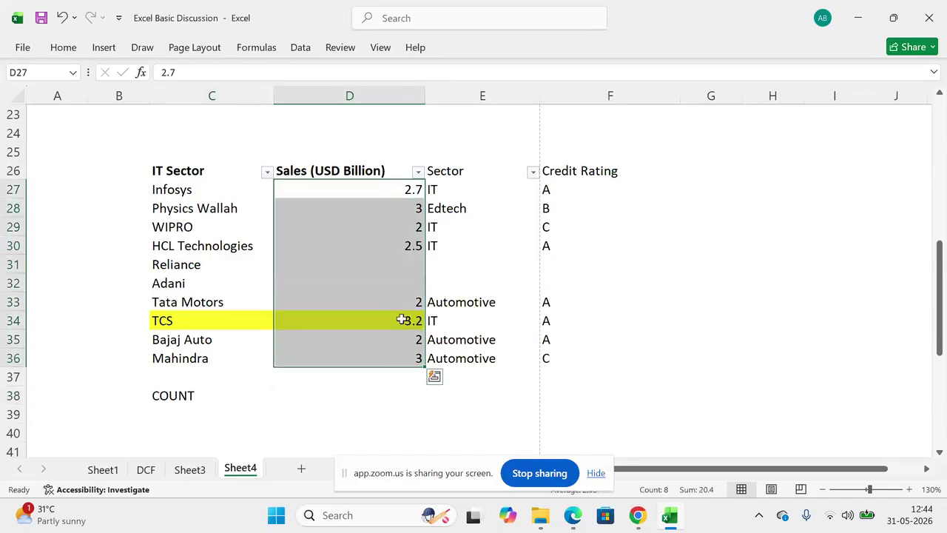
left_click_drag(385, 265, 382, 281)
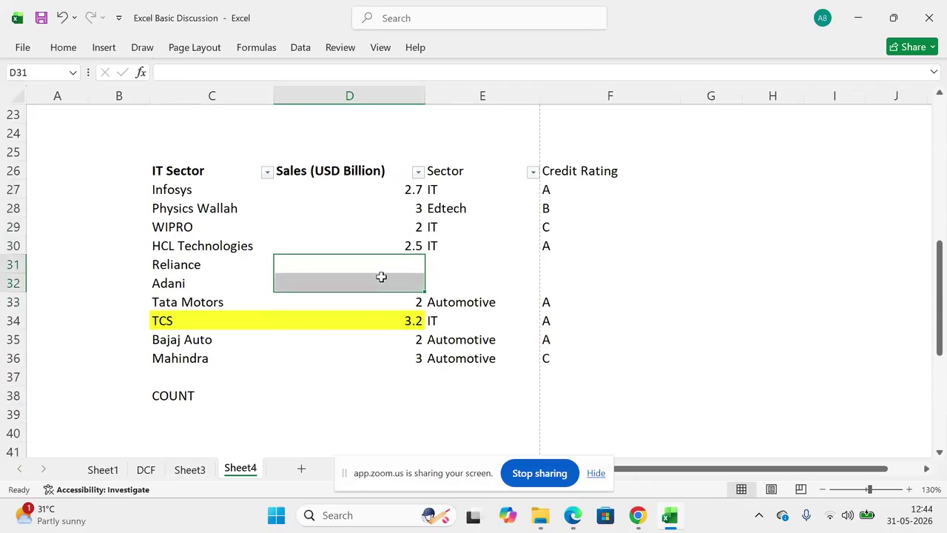
left_click_drag(372, 193, 376, 357)
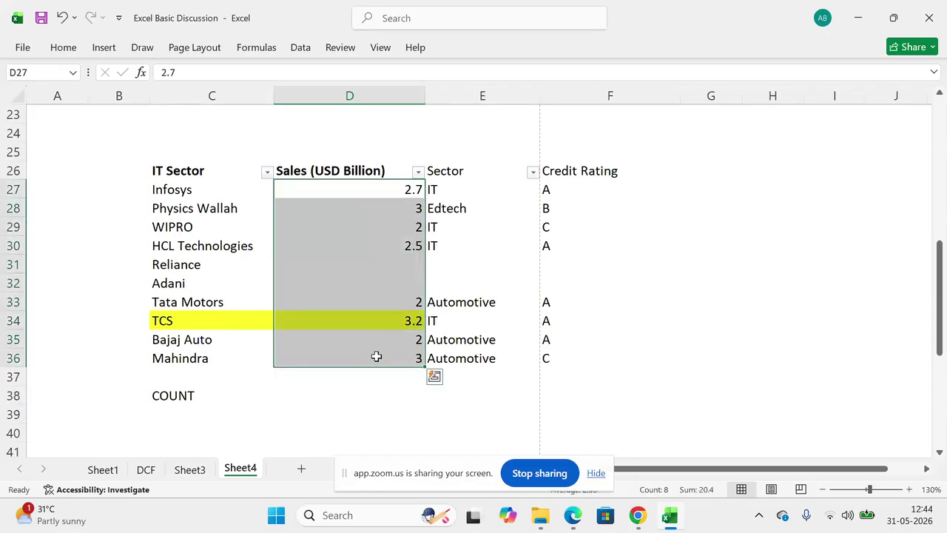
left_click(331, 383)
left_click(326, 395)
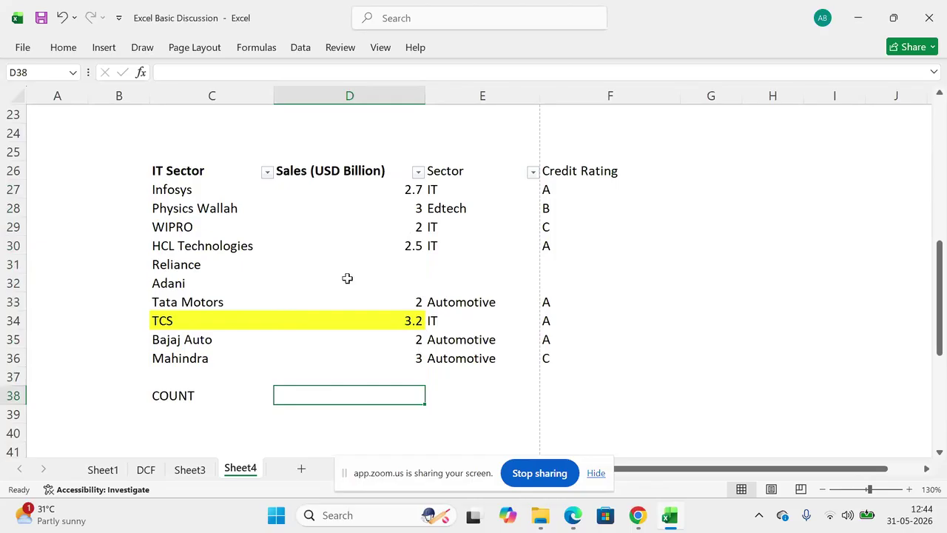
left_click_drag(353, 259, 345, 282)
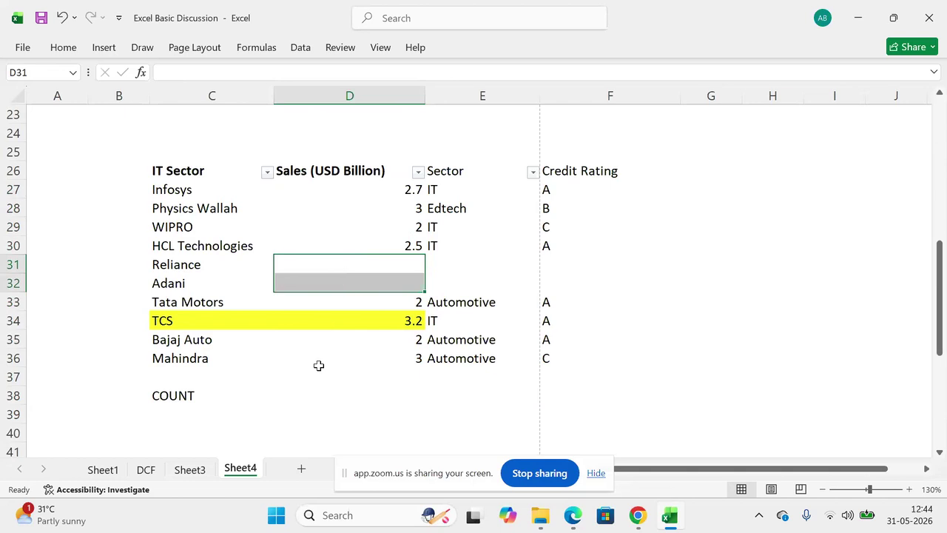
Step: Enter sales of 0 for Reliance and Adani in D31 and D32, finishing on cell D38
left_click(356, 266)
key("Left")
key("Right")
type("0")
key("Return")
type("0")
key("Return")
key("Down")
key("Down")
key("Down")
key("Down")
key("Down")
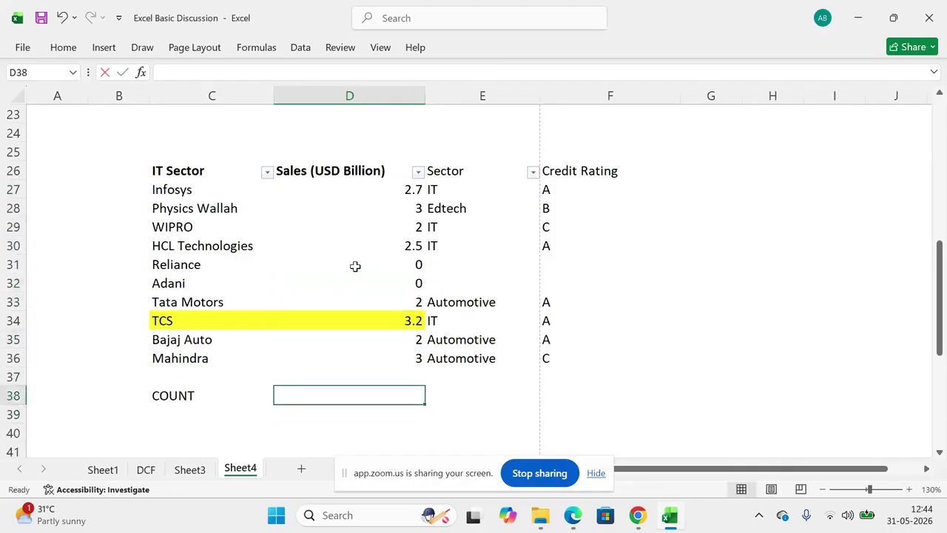
Step: Count the sales entries in D27:D36 with a COUNT formula in D38
type("=count")
key("Tab")
key("Up")
key("Up")
key("ctrl+shift+Up")
key("shift+Down")
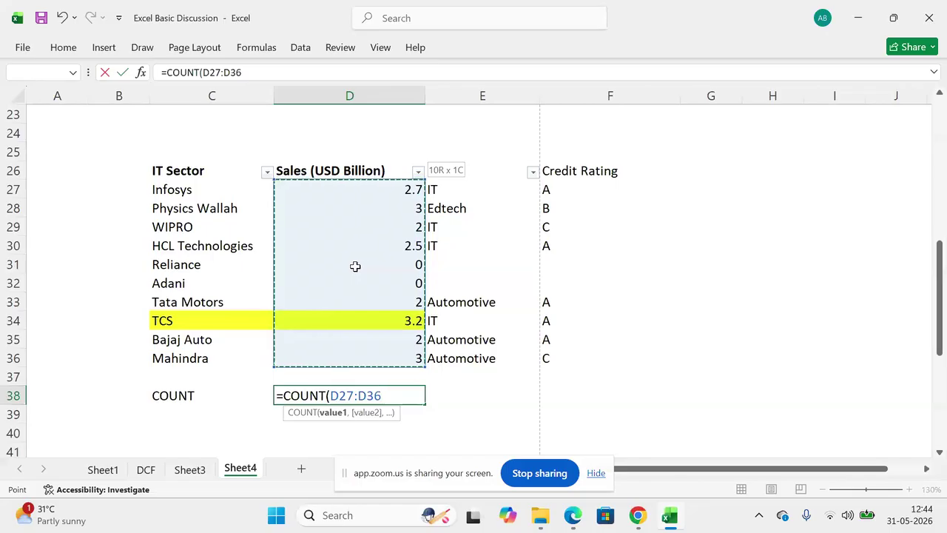
key("Return")
key("Up")
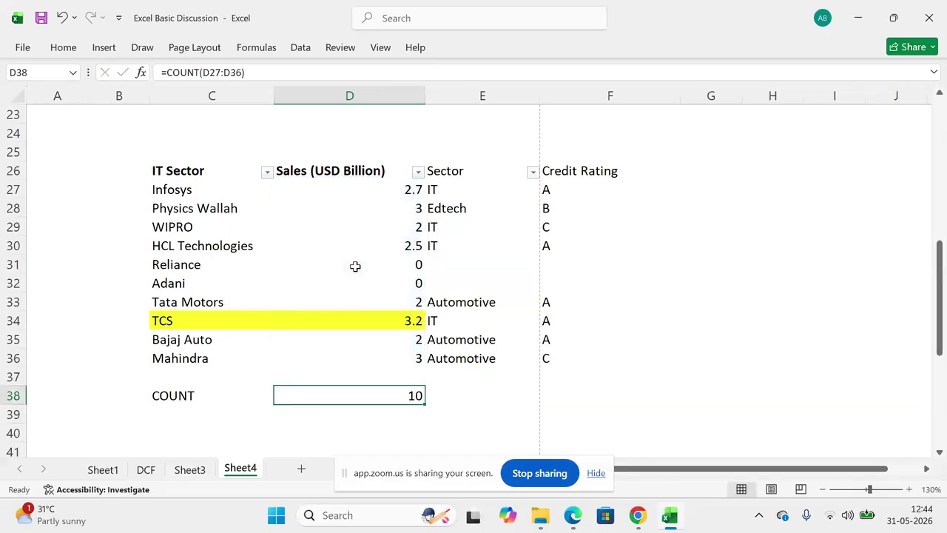
Step: Clear the zero sales of Reliance and Adani in D31:D32 and check the COUNT formula in D38
left_click(355, 266)
key("shift+Down")
key("Delete")
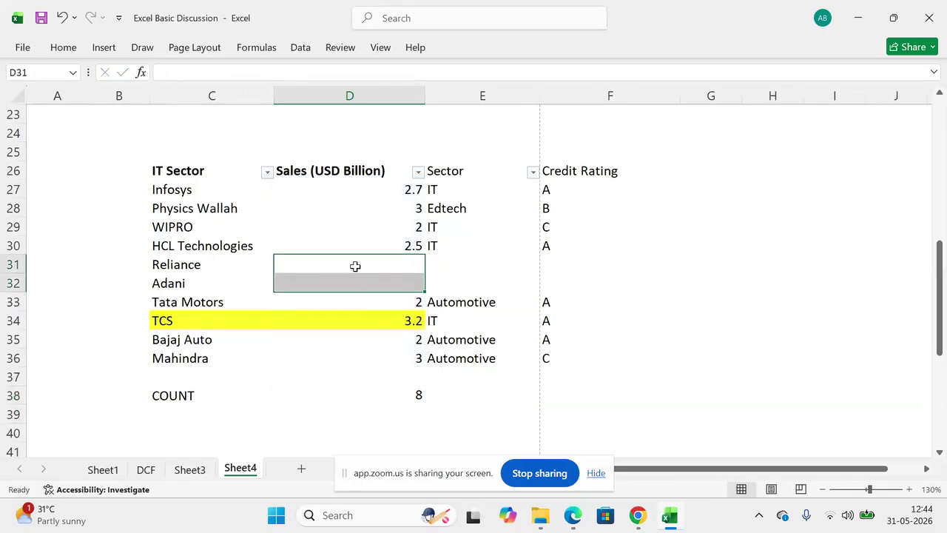
left_click(396, 395)
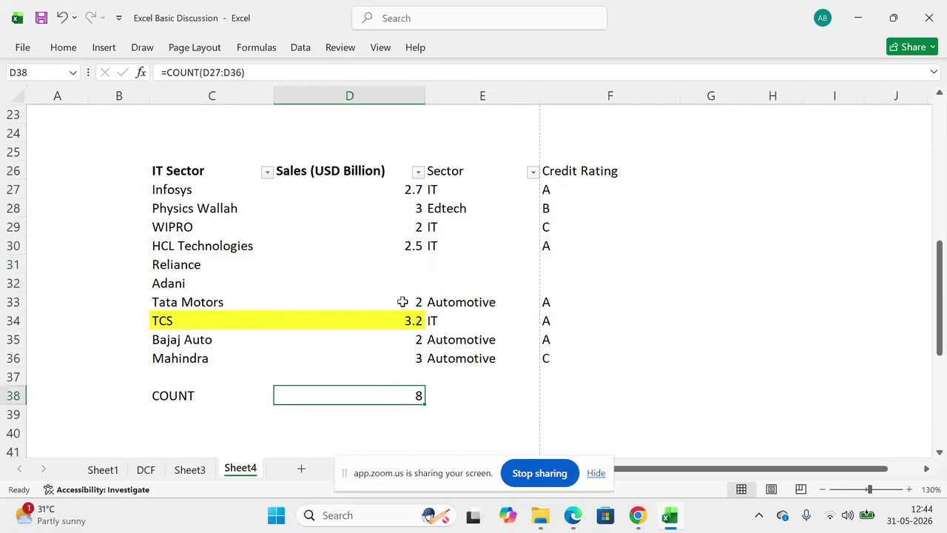
left_click_drag(394, 268, 392, 288)
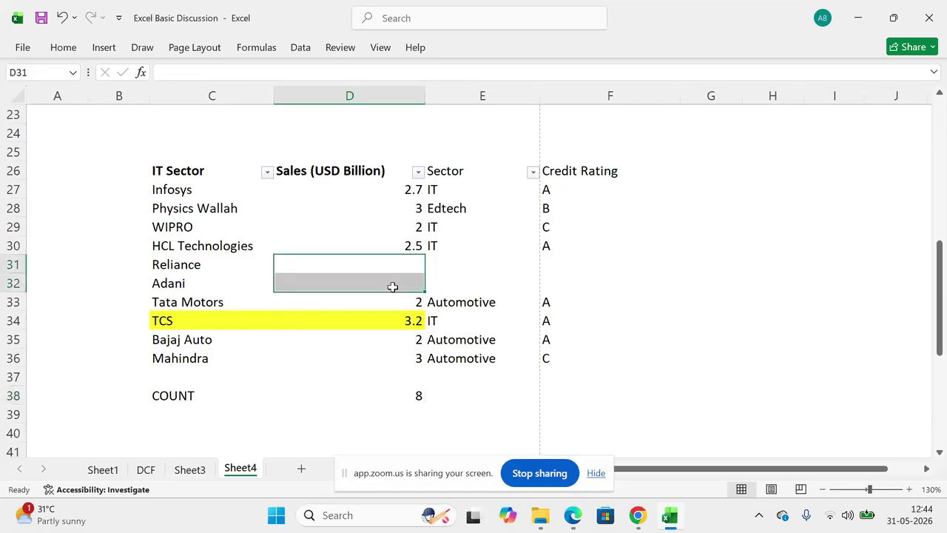
Step: Delete the sheet rows of Reliance and Adani, rows 31 and 32
key("alt+Tab")
scroll(393, 293, "down", 10)
key("alt+Tab")
key("Left")
key("shift+Down")
key("alt+h")
key("d")
key("r")
key("Right")
key("Right")
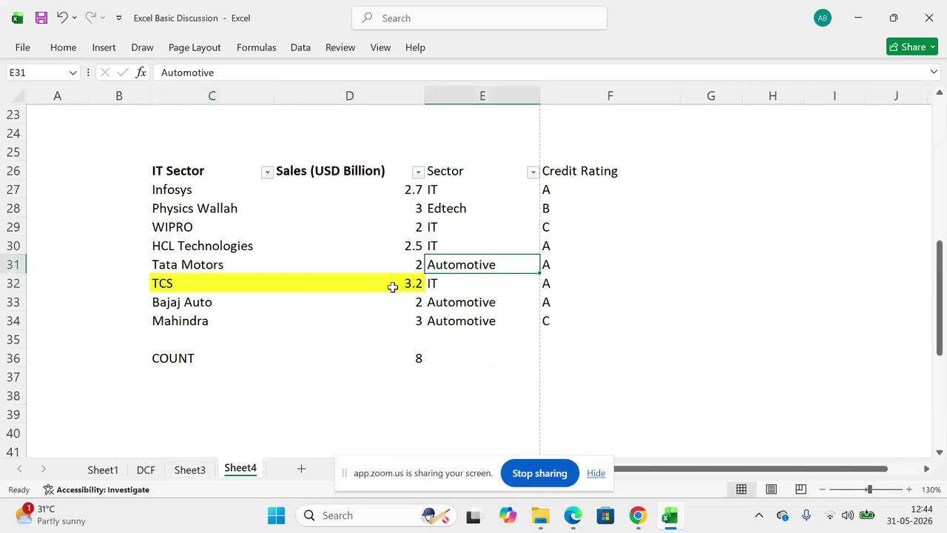
Step: Examine the sales values in column D down to Mahindra that the COUNT formula covers
key("Left")
key("shift+Down")
key("shift+Down")
key("shift+Down")
key("Down")
key("Down")
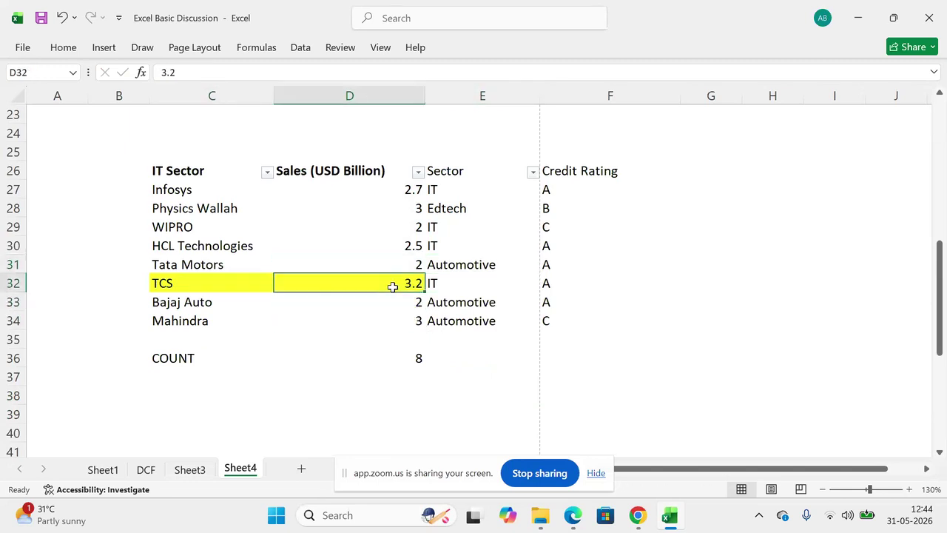
key("Down")
key("shift+Up")
key("shift+Up")
key("shift+Up")
key("shift+Up")
key("shift+Up")
key("shift+Up")
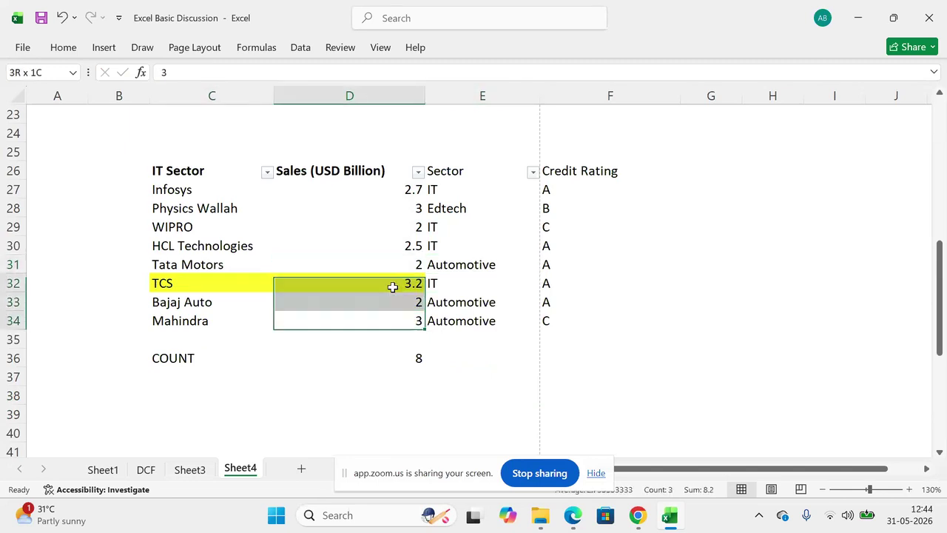
Step: Clear the COUNT formula from D36 and change the label in C36 to COUNTIF
key("Down")
key("Down")
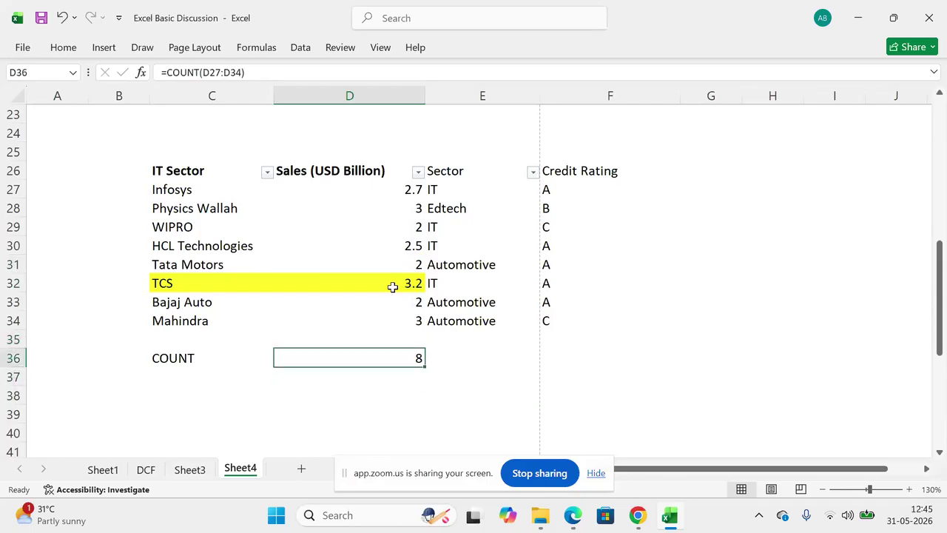
key("Delete")
key("Left")
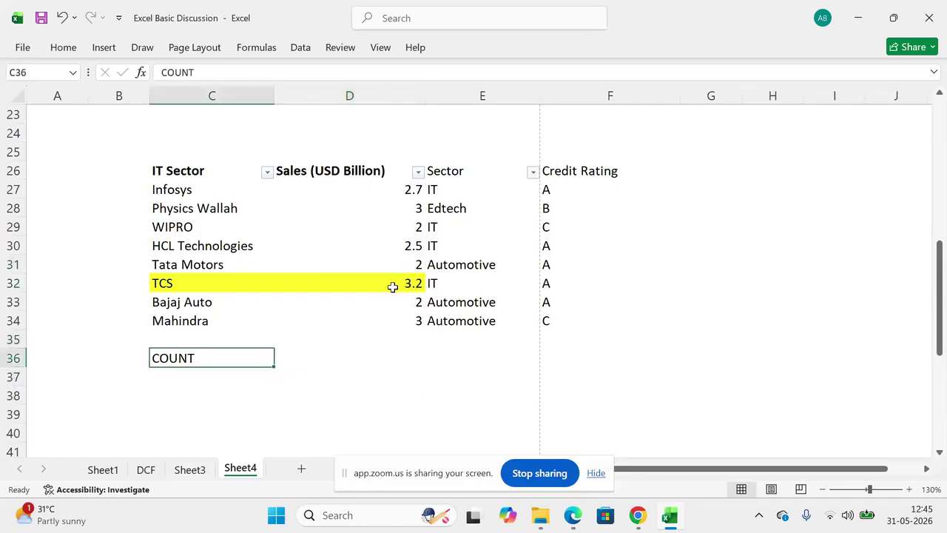
key("ctrl+p")
key("Escape")
key("F2")
type("I")
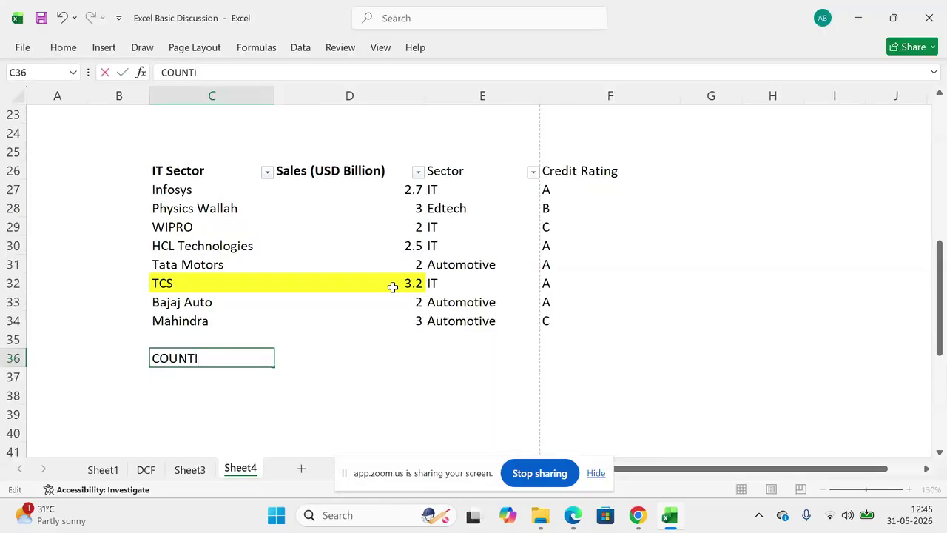
type("F")
key("Return")
Step: Enter a COUNTIF formula in D36 that counts the sales in D27:D34 with the criterion ">2"
key("Up")
key("Right")
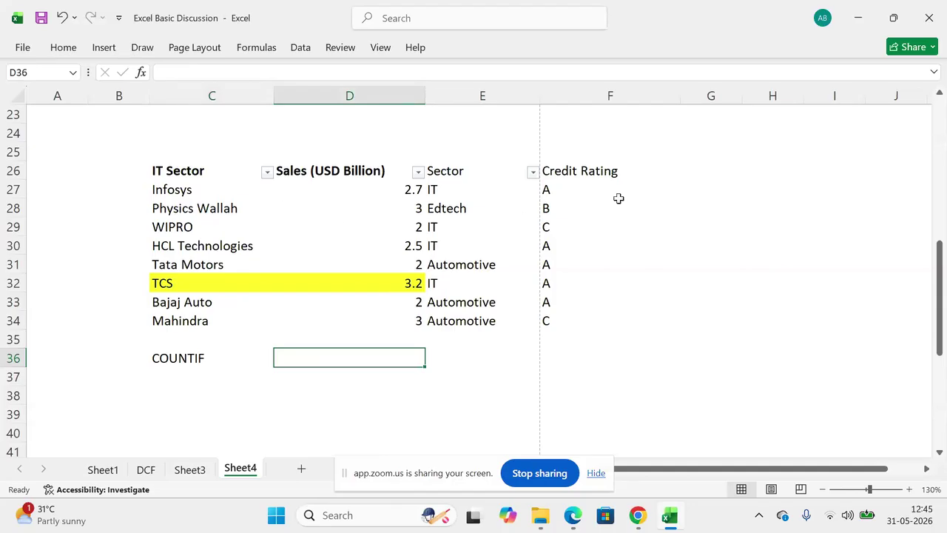
type("=coun")
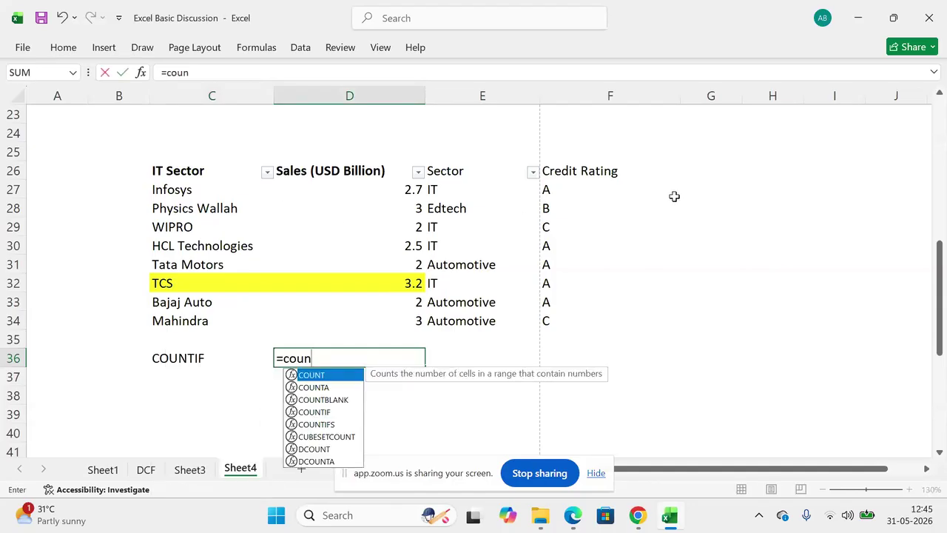
key("Down")
key("Down")
key("Down")
key("Tab")
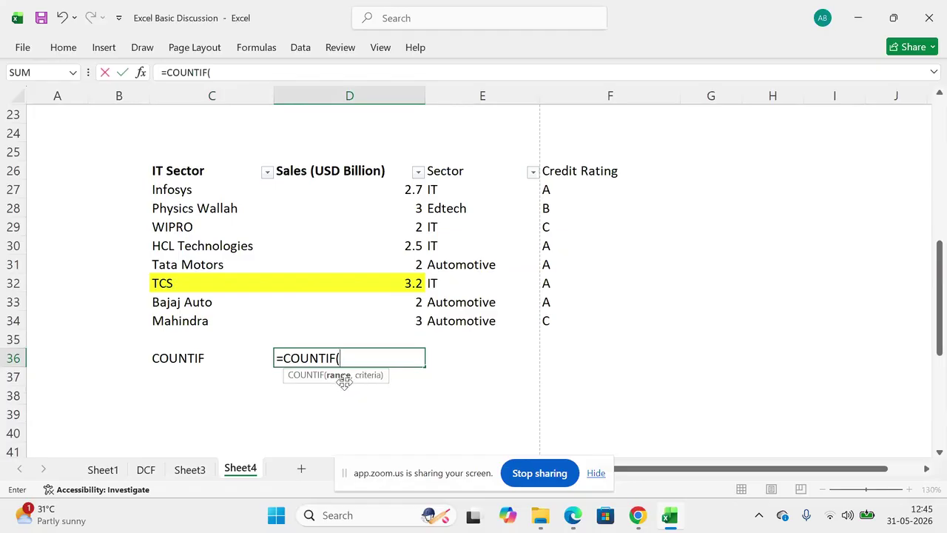
left_click_drag(385, 186, 386, 323)
type(",\">2")
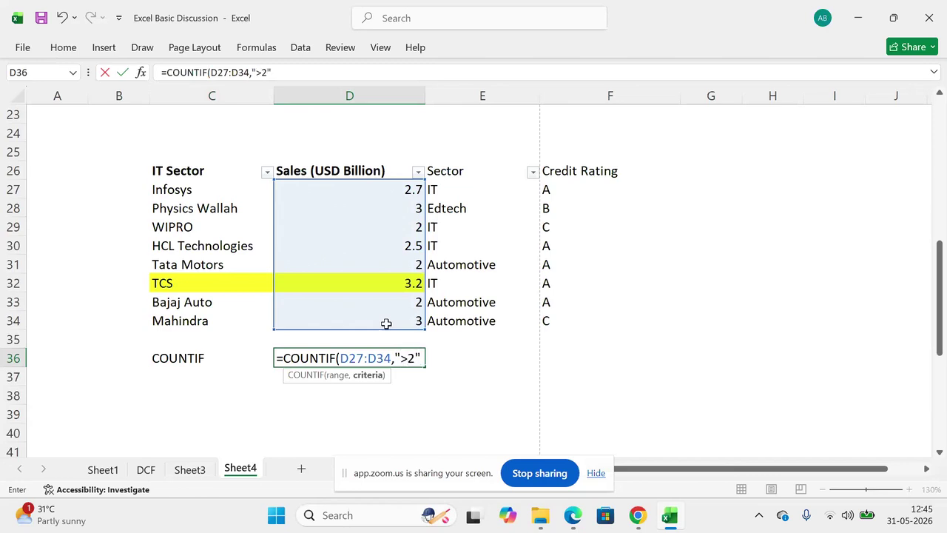
type(")")
key("Return")
key("Up")
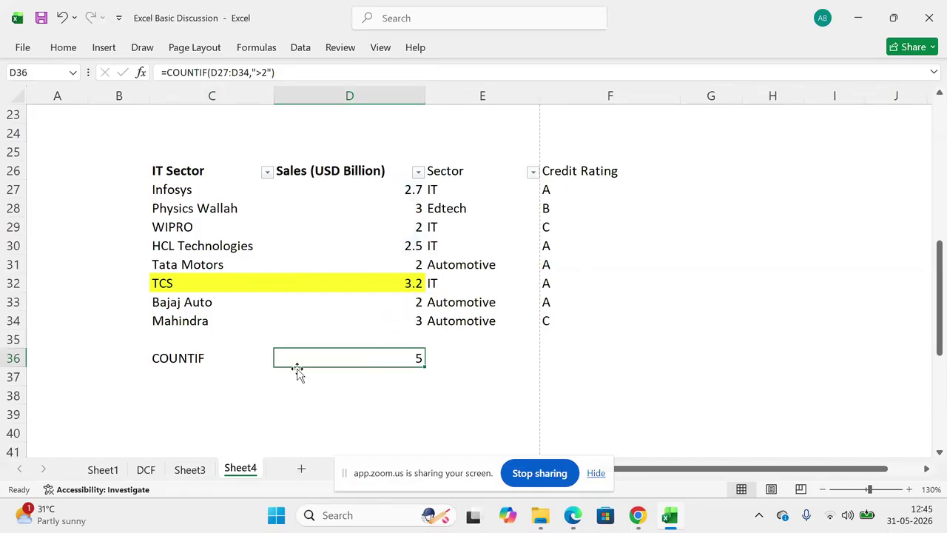
Step: Check the individual sales values above 2 against the COUNTIF formula in D36
left_click(368, 192)
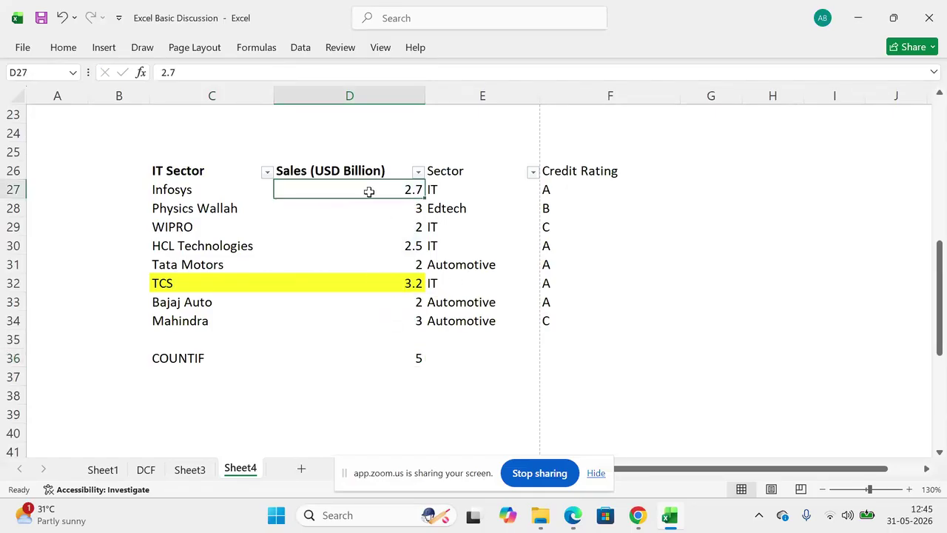
left_click(376, 208, "ctrl")
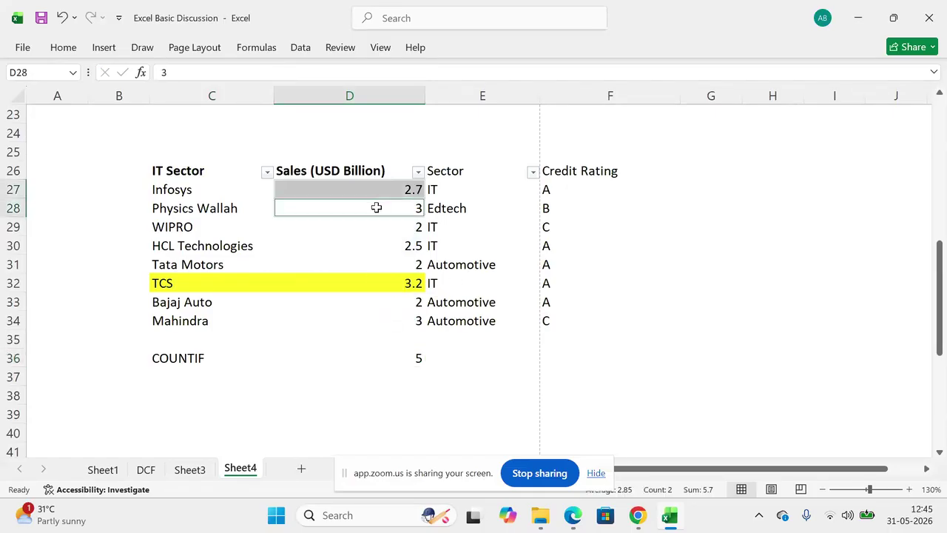
left_click(397, 254, "ctrl")
left_click(396, 247)
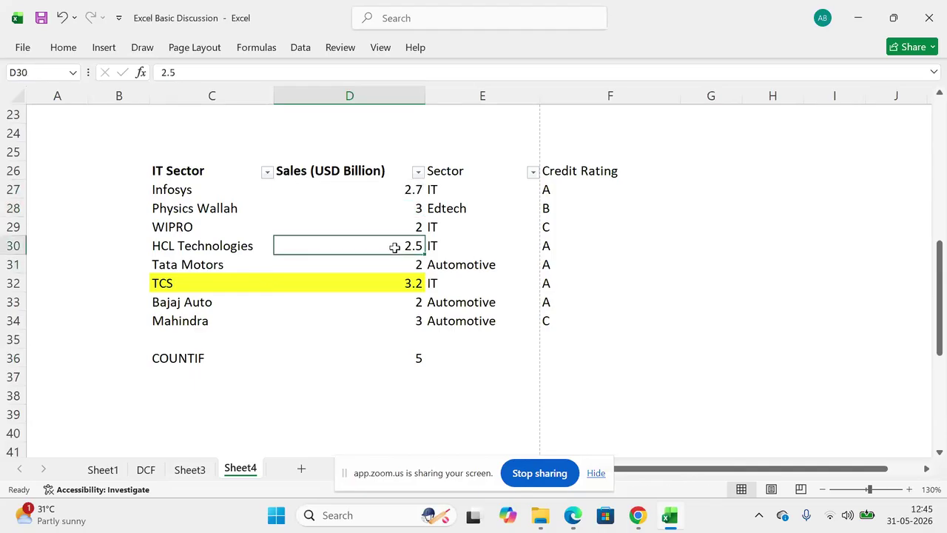
left_click(391, 287)
left_click(398, 320)
left_click(390, 359)
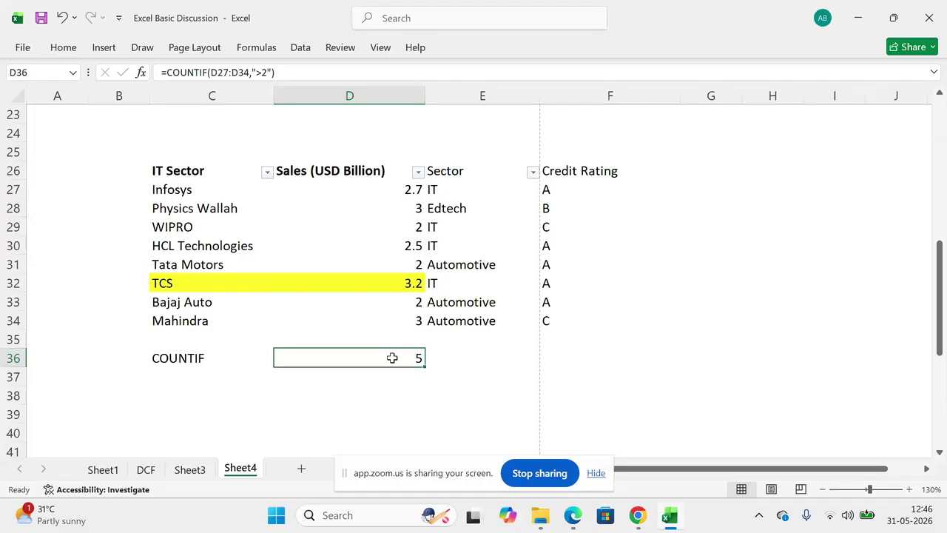
key("alt+Tab")
key("alt+Tab")
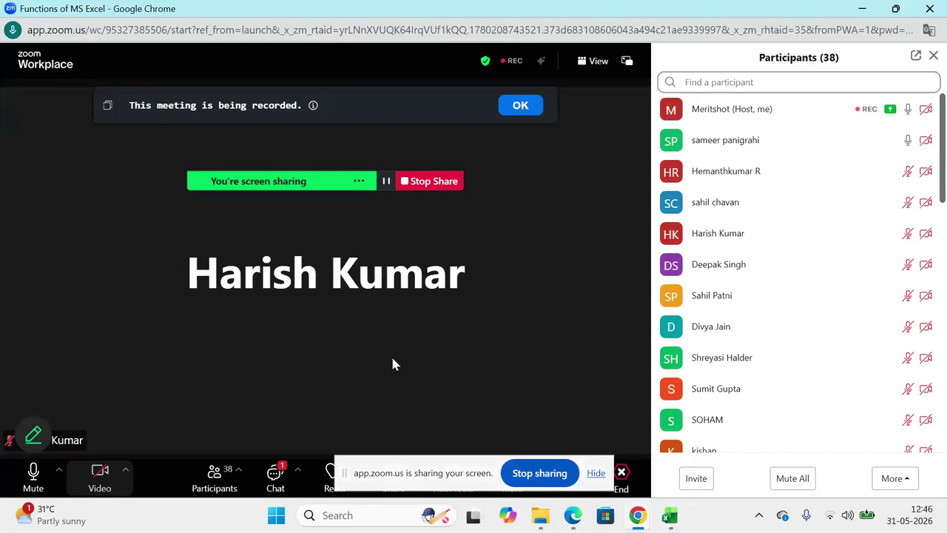
key("alt+Tab")
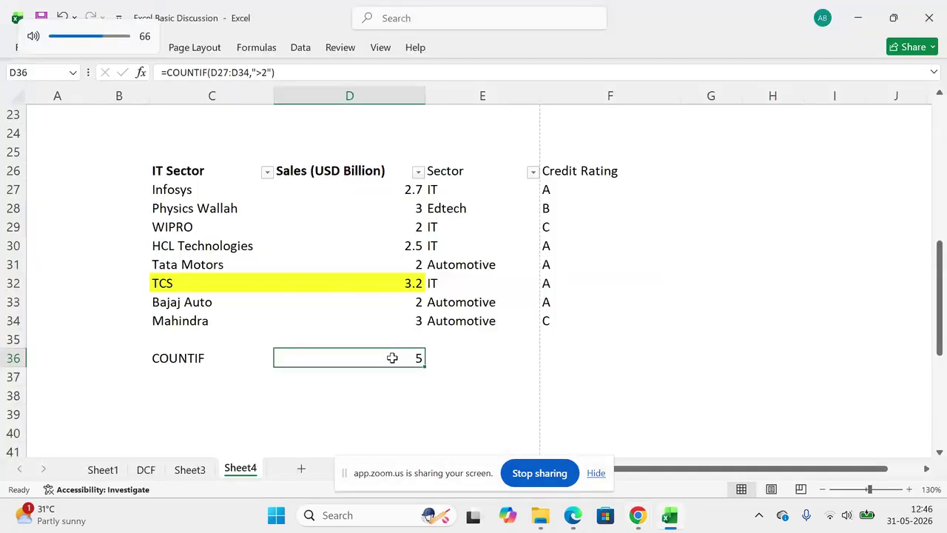
Step: Change the criterion of the COUNTIF formula in D36 to "<2.7"
double_click(393, 358)
left_click(406, 358)
key("shift+Right")
key("shift+Right")
type("2.7")
key("Return")
key("Up")
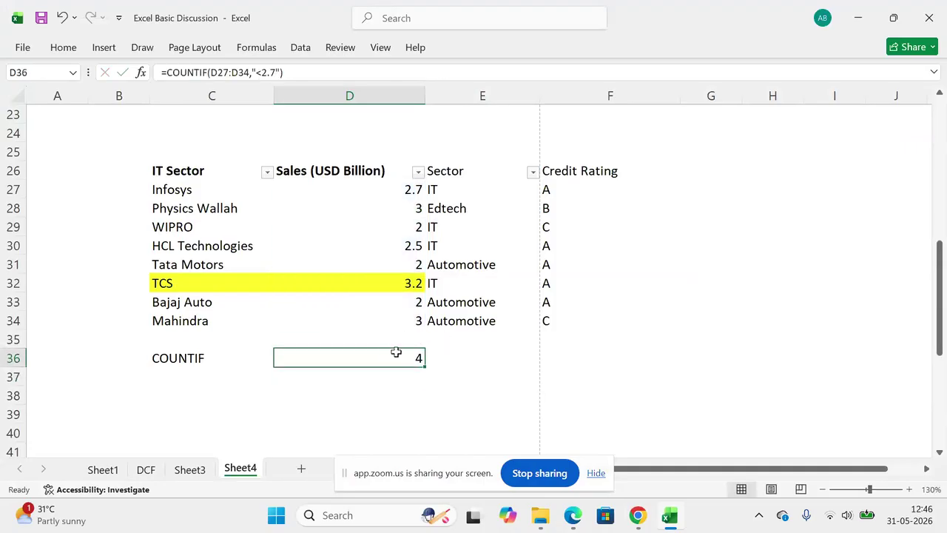
Step: Switch to the Excel functions PDF in the browser and read the COUNTIFS Function section on page 15
key("alt+Tab")
key("alt+Tab")
scroll(370, 357, "down", 5)
scroll(371, 357, "down", 1)
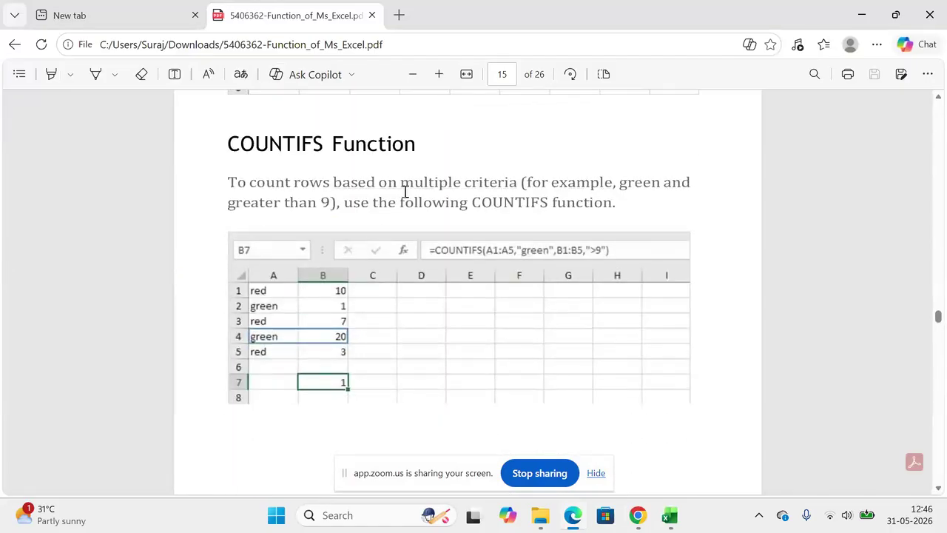
key("alt+Tab")
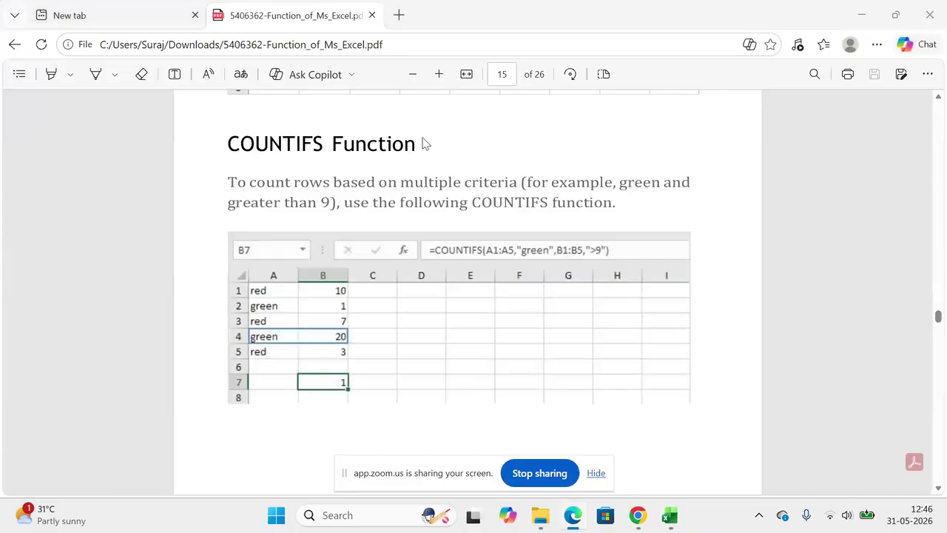
Step: Return to Excel and enter the label COUNIFS in C37 below the COUNTIF label
left_click(191, 377)
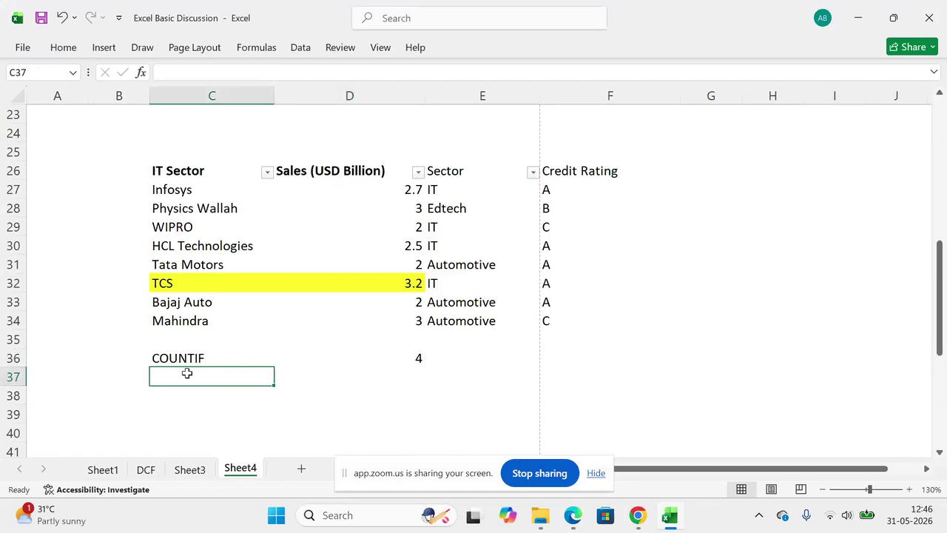
type("COUNIFS")
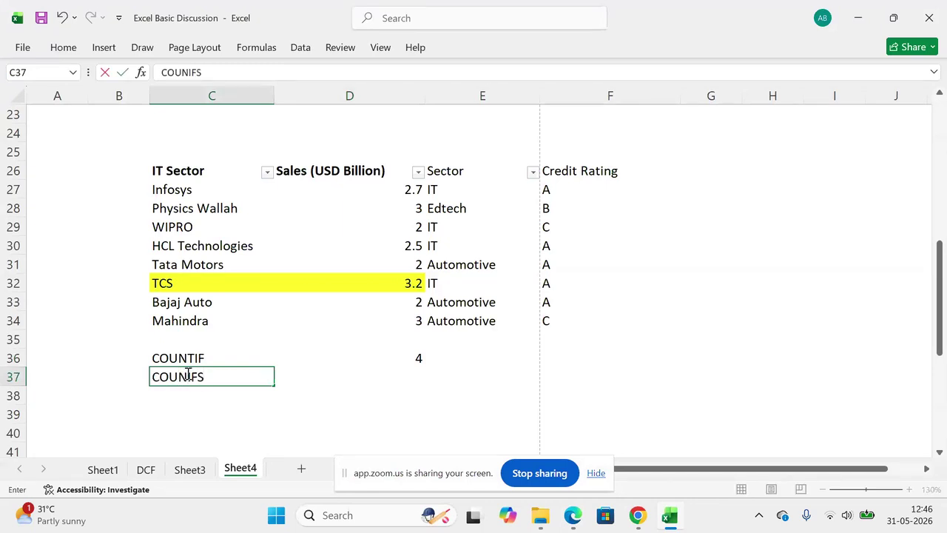
key("Return")
key("Up")
key("Right")
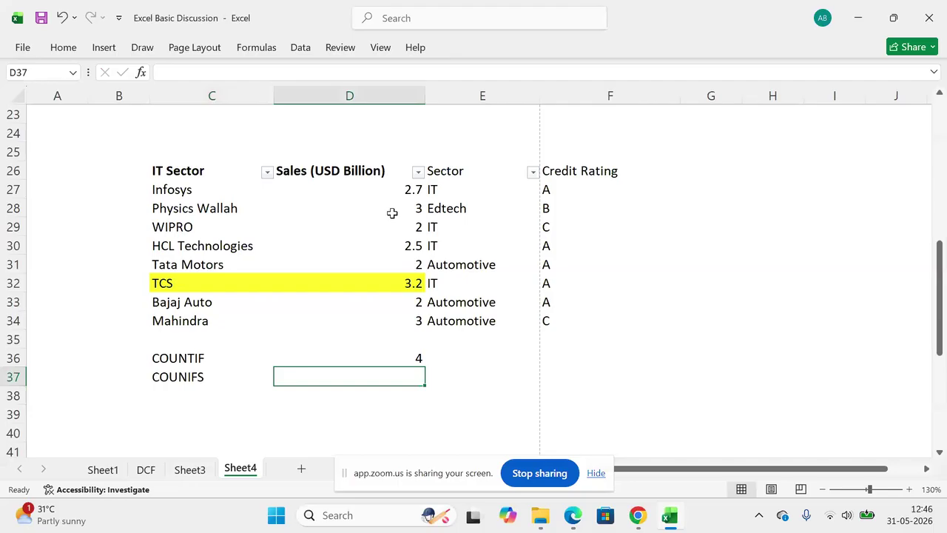
Step: Examine the sales in D27:D34 and the credit ratings in column F as the two criteria ranges
left_click_drag(381, 193, 363, 331)
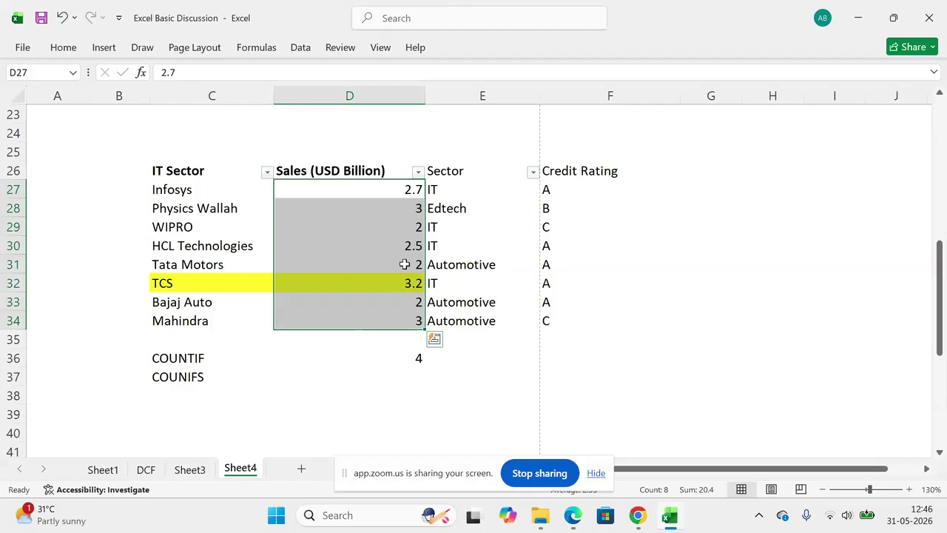
left_click_drag(400, 191, 395, 313)
left_click_drag(565, 188, 546, 302)
Step: Start a COUNTIFS formula in D37 with the sales range D27:D34 and the criterion ">2.5"
left_click(354, 389)
key("Up")
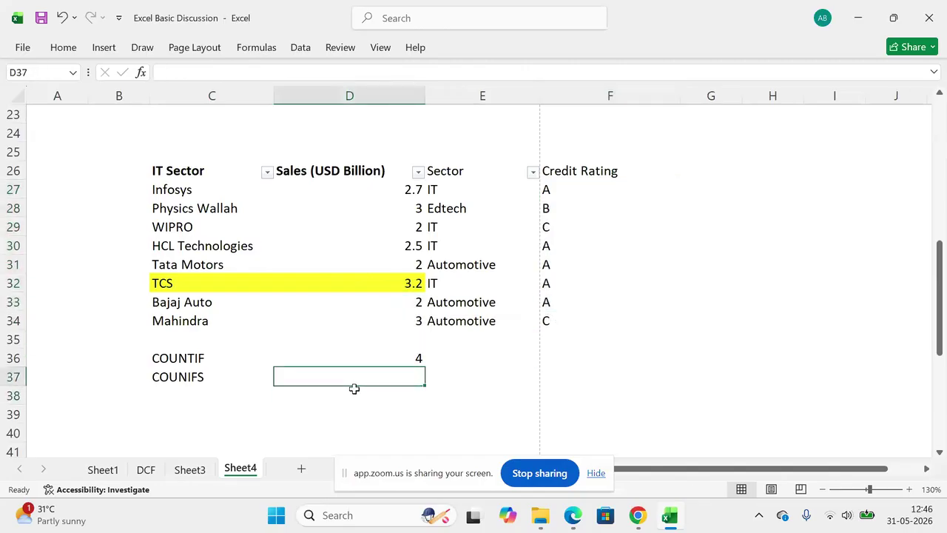
type("=couni")
key("BackSpace")
key("Down")
key("Down")
key("Down")
key("Down")
key("Tab")
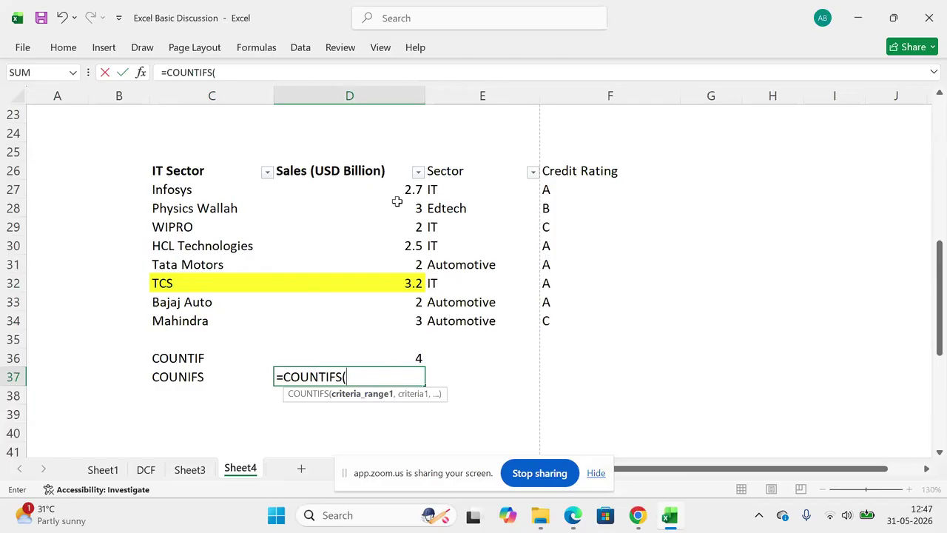
left_click_drag(389, 192, 393, 322)
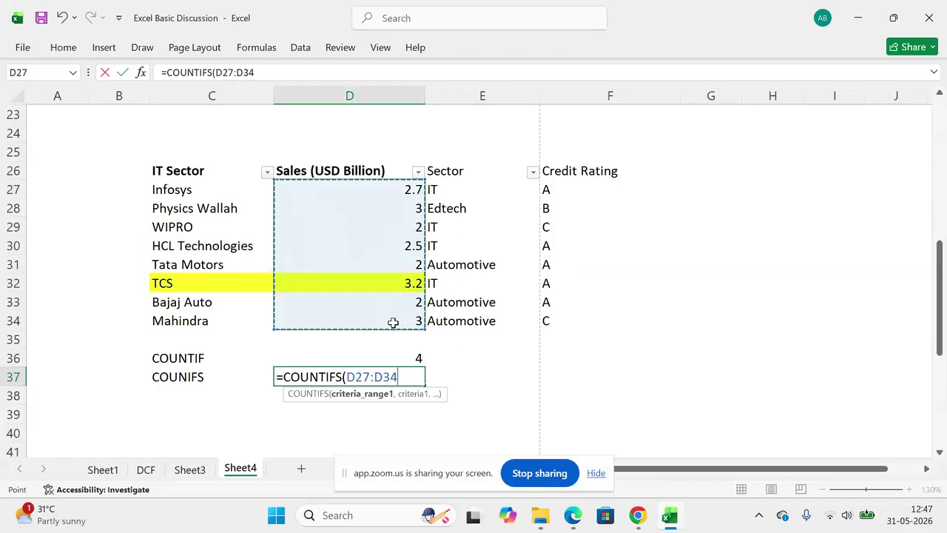
type(",")
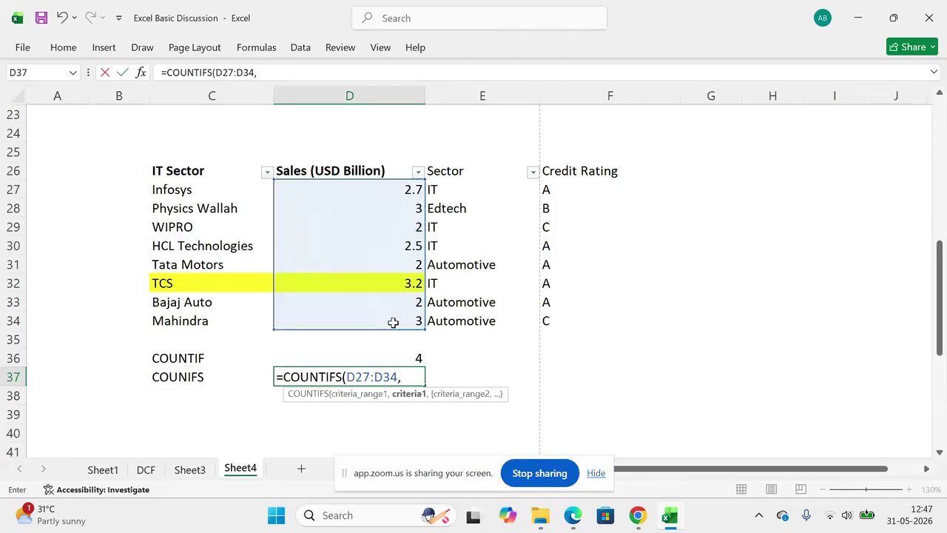
type("\">2.5\",")
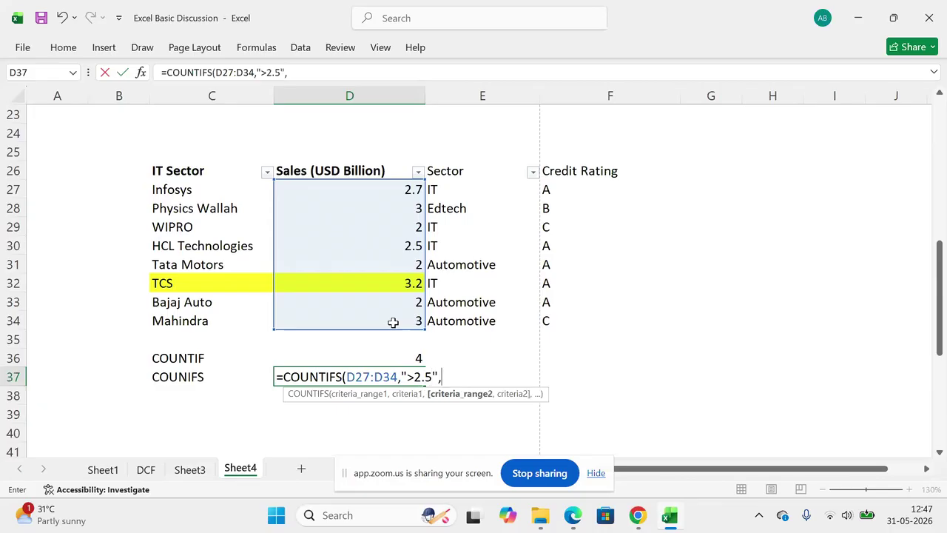
Step: Complete the COUNTIFS formula in D37 with the credit rating range F27:F34 and the criterion "A"
left_click_drag(557, 184, 559, 319)
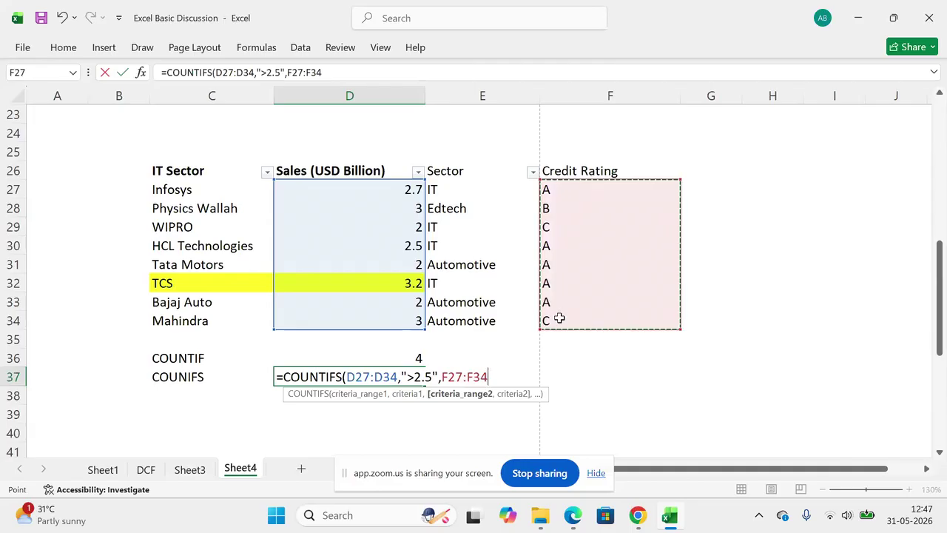
type(",")
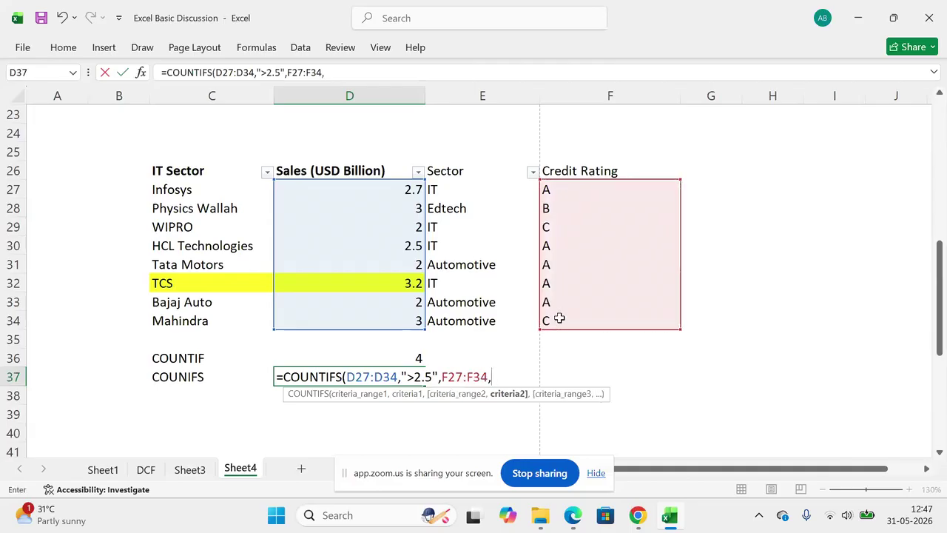
type("\"A\")")
key("Return")
key("Up")
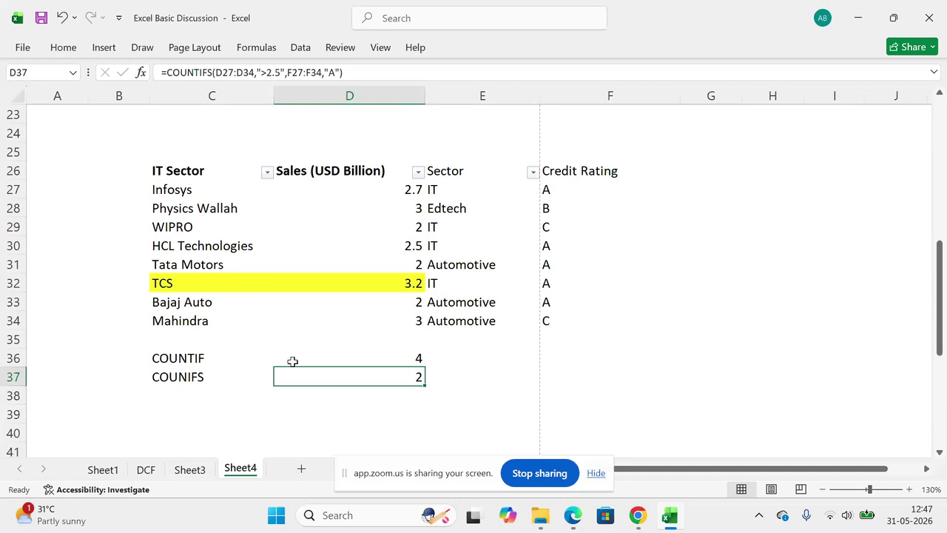
Step: Enter the label Calculcaulte in C38 and the rating A in C39 as a practice task
left_click(215, 402)
type("Calculcaulte")
key("Return")
left_click(213, 402)
key("Return")
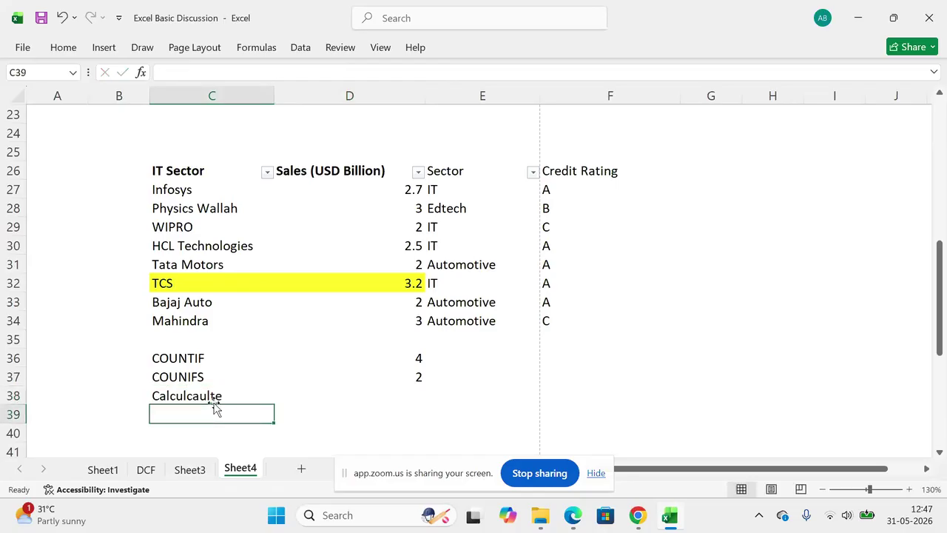
type("A")
key("Return")
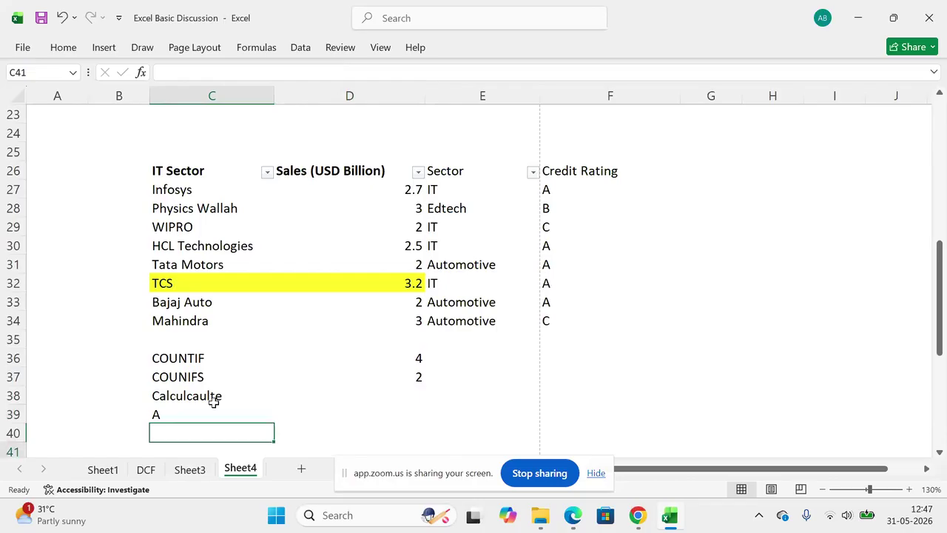
Step: Enter Edtech in D39 as the sector condition beside the rating A
scroll(214, 407, "down", 1)
key("Up")
key("Right")
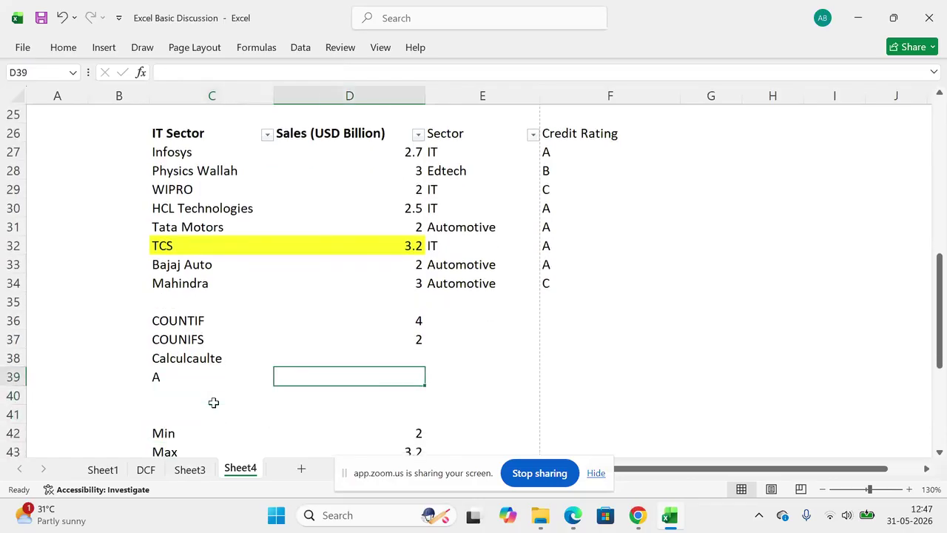
type("Edtech")
key("Return")
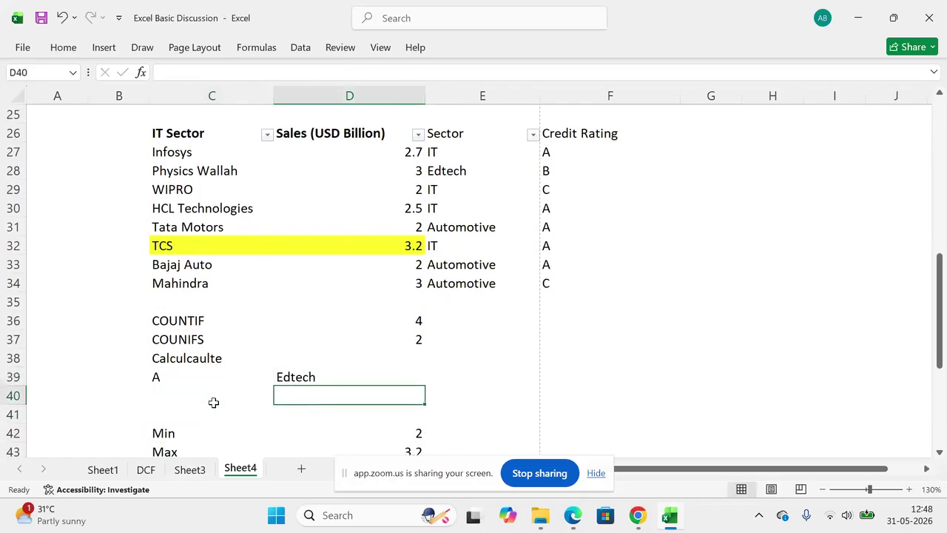
key("Up")
key("Left")
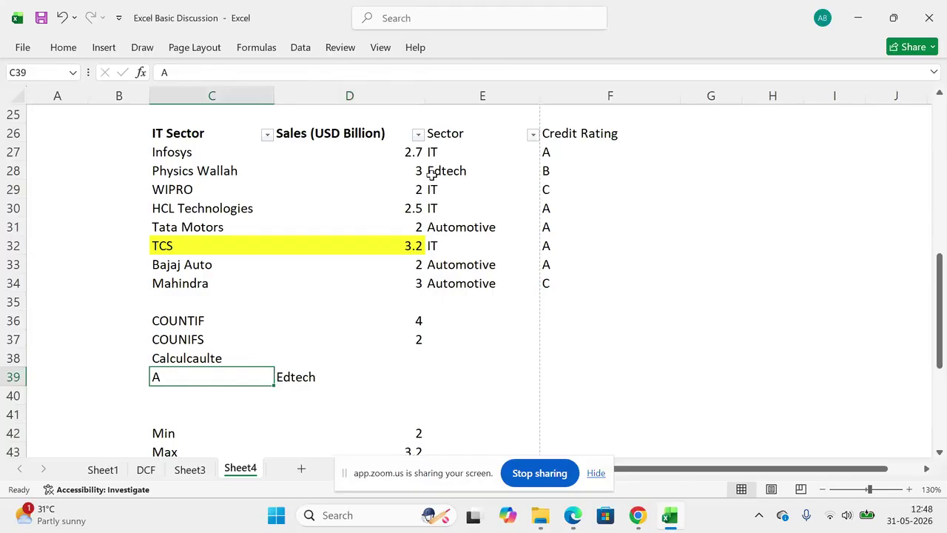
Step: Set the sector condition in D39 to Automotive and highlight the two conditions in C39:D39
left_click(306, 375)
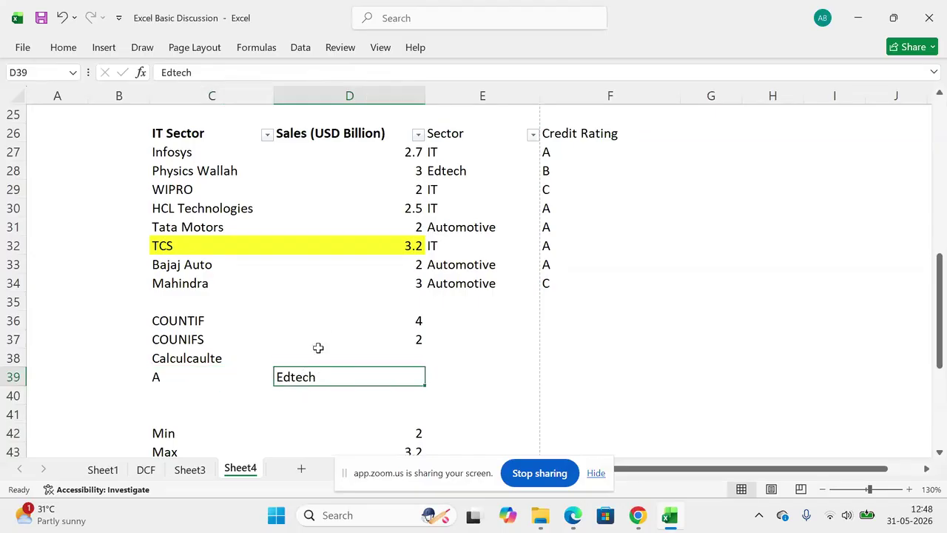
type("Automotive")
key("Return")
key("Up")
key("Left")
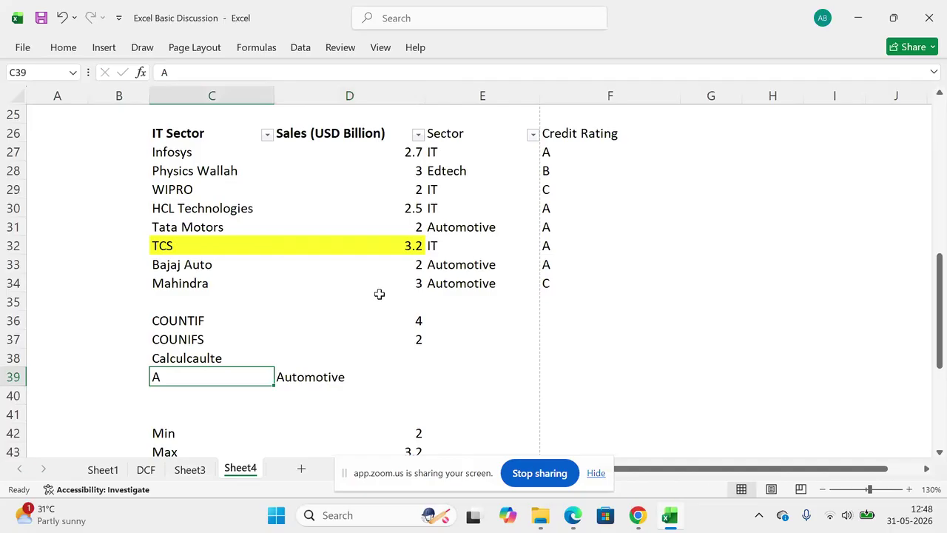
key("shift+Right")
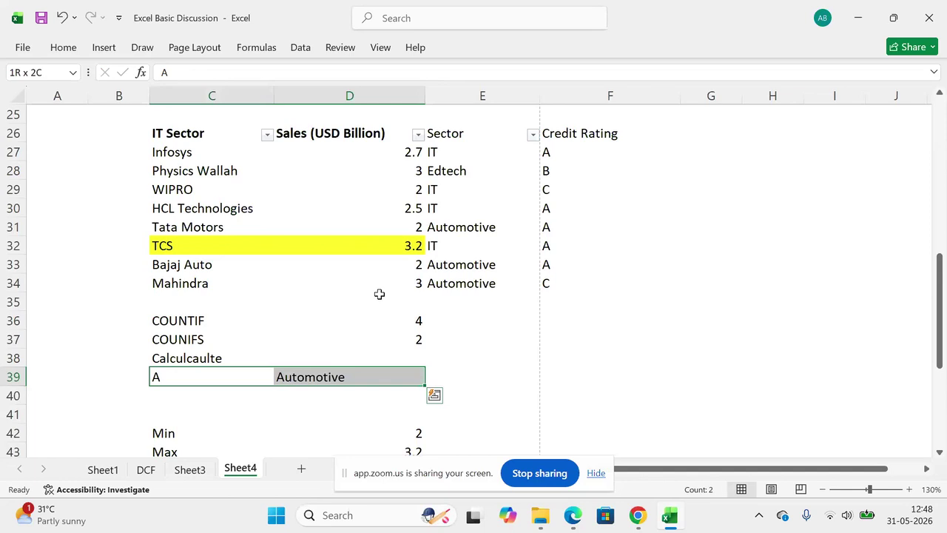
Step: Review the arguments of the COUNTIFS formula in D37 and the practice conditions in C39:D39
left_click(342, 337)
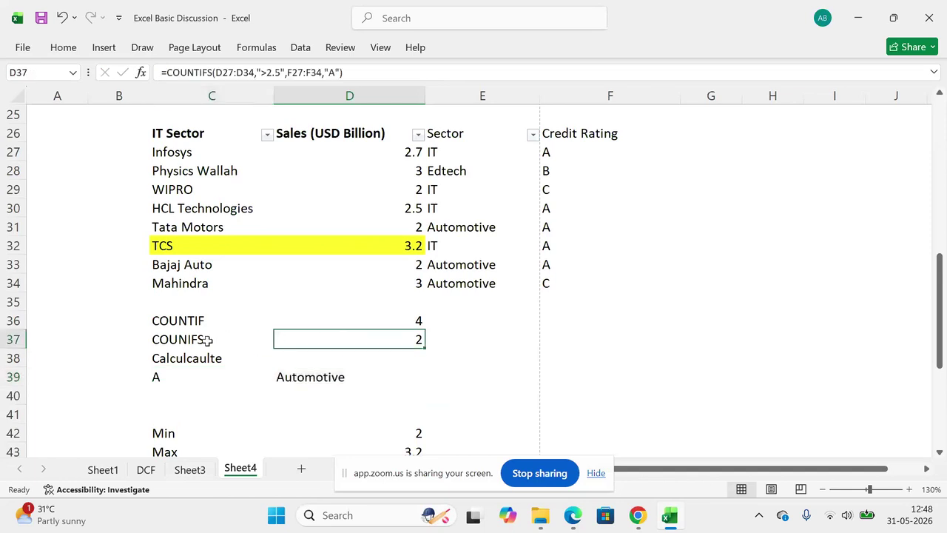
key("F2")
left_click(347, 339)
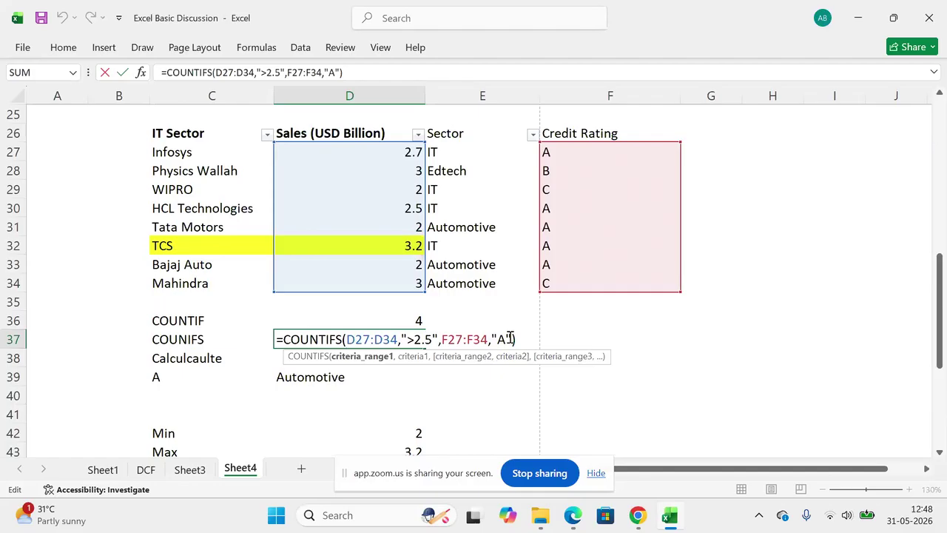
key("Return")
key("Up")
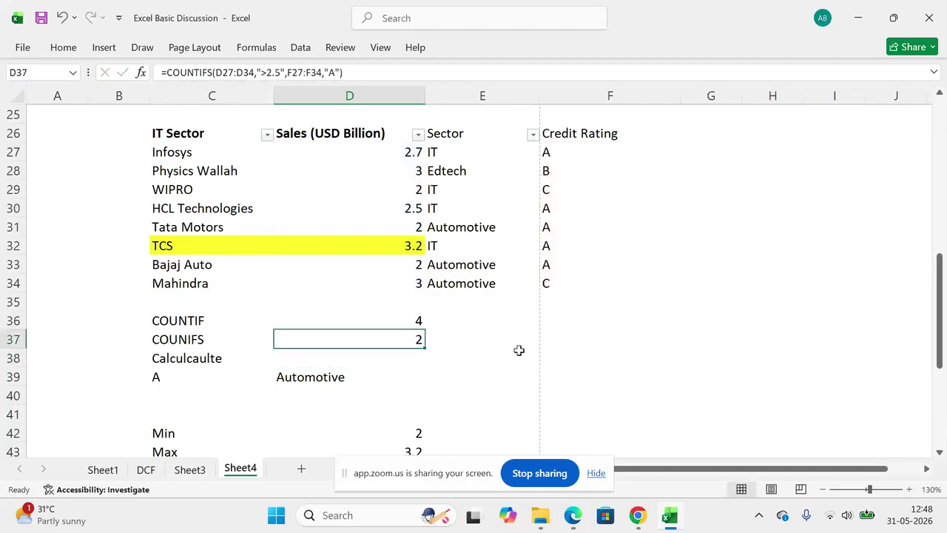
left_click(181, 355)
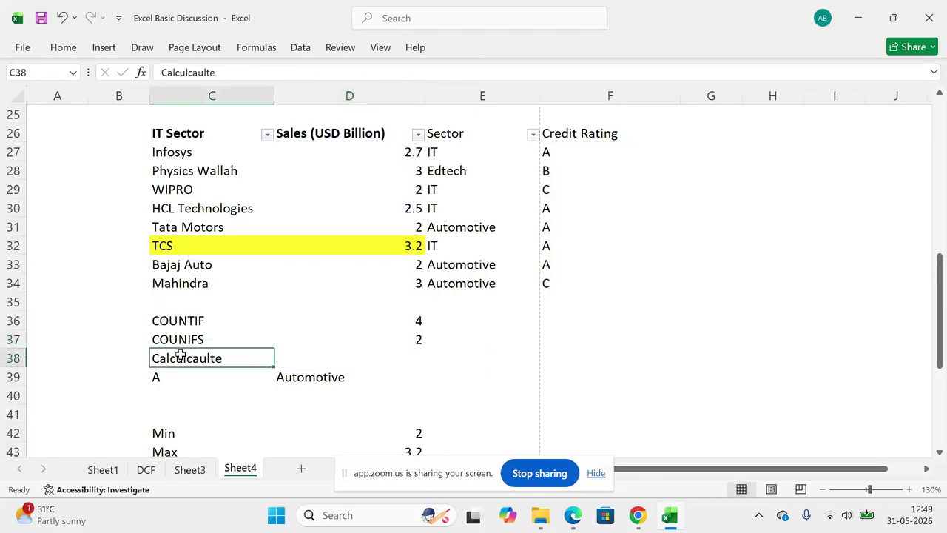
left_click(174, 377)
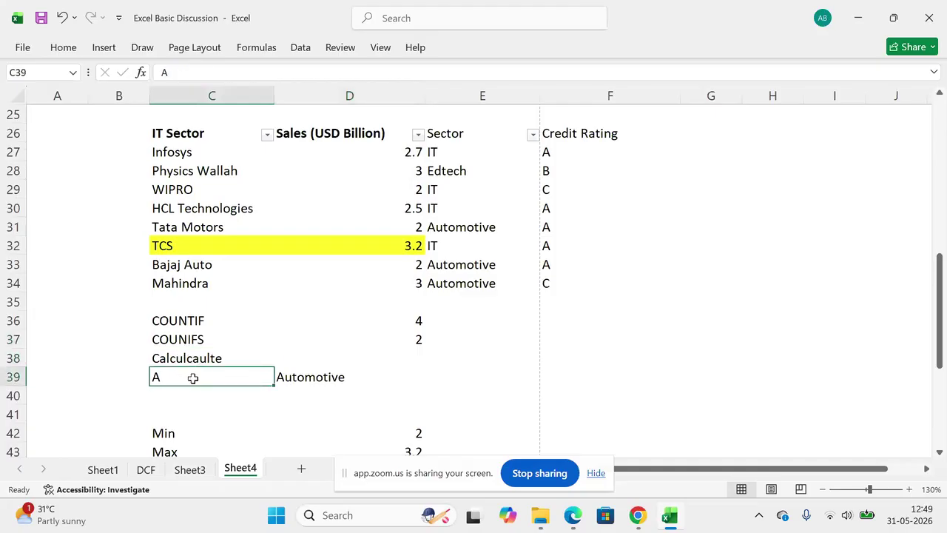
left_click(304, 377)
left_click_drag(212, 376, 282, 376)
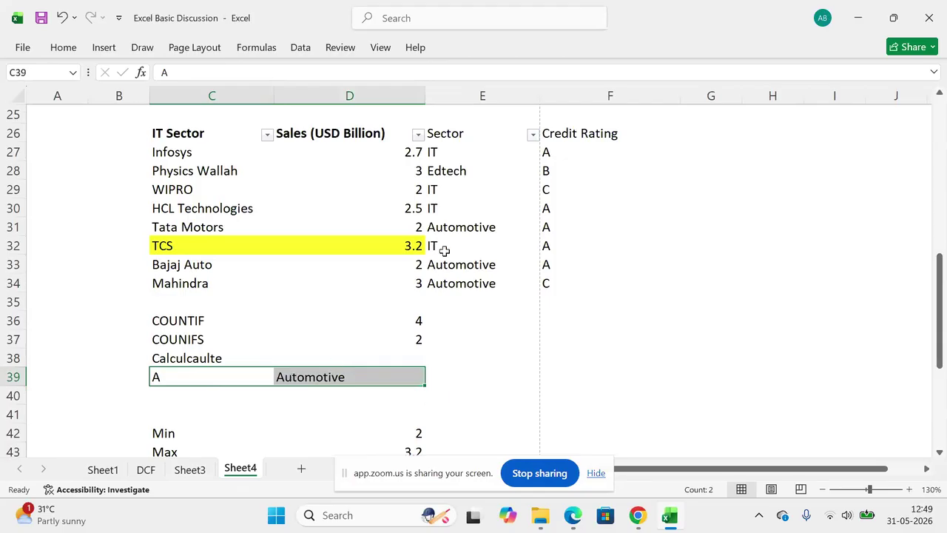
Step: Start a COUNTIFS formula in D38 with the sector range E27:E34 and the criterion "Automotive"
left_click(373, 355)
type("=couni")
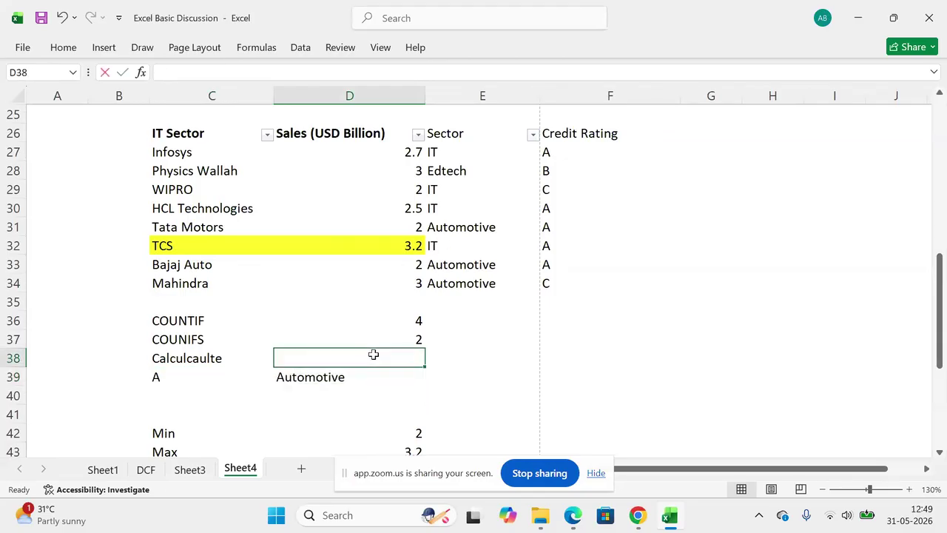
key("BackSpace")
key("Down")
key("Down")
key("Down")
key("Down")
key("Tab")
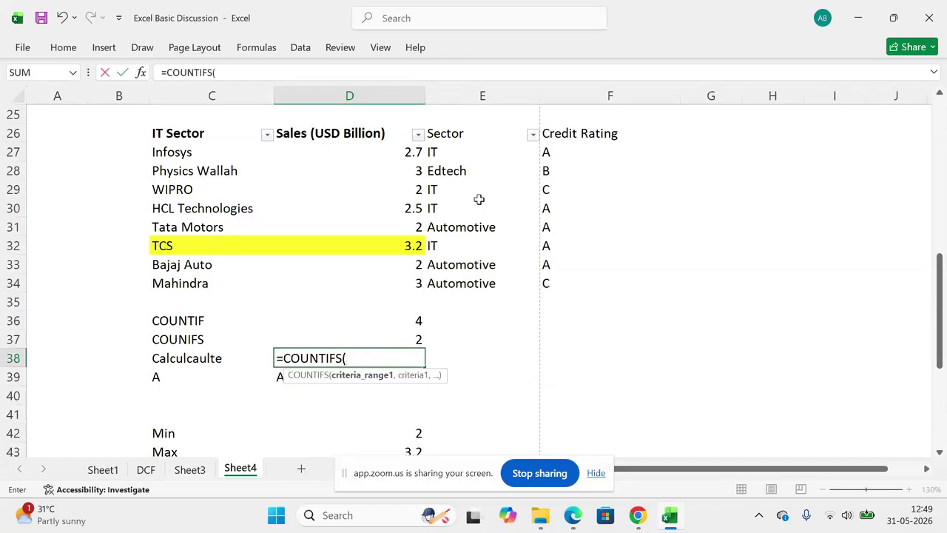
left_click_drag(450, 152, 460, 284)
type(",")
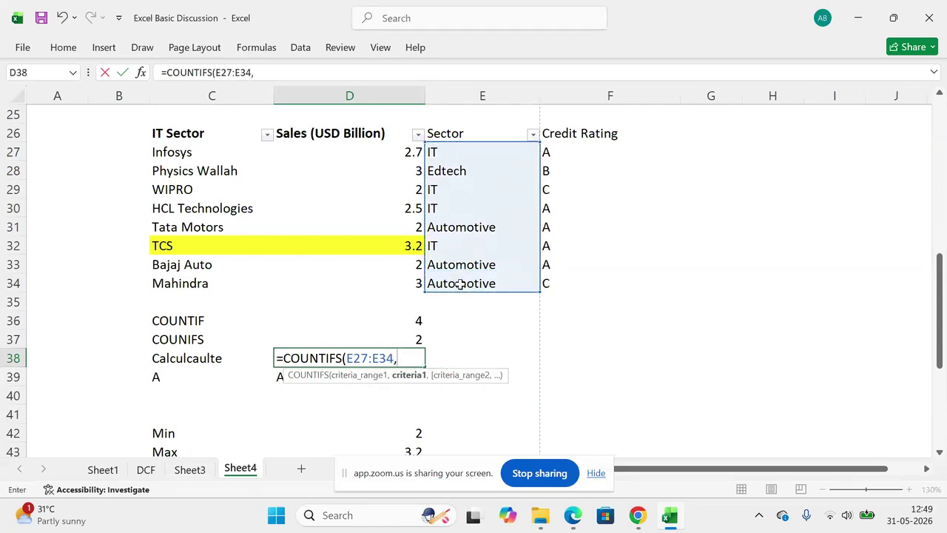
type("\"Automo")
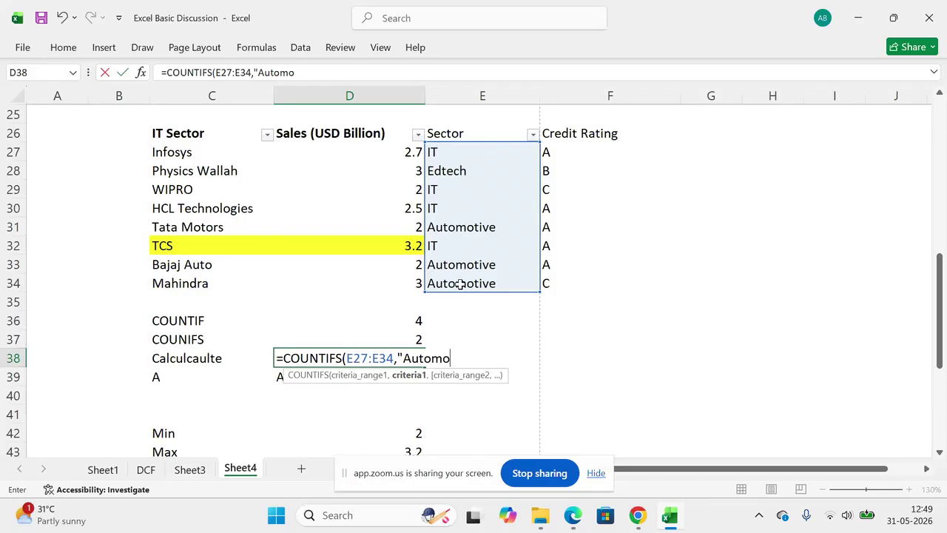
type("tive\",")
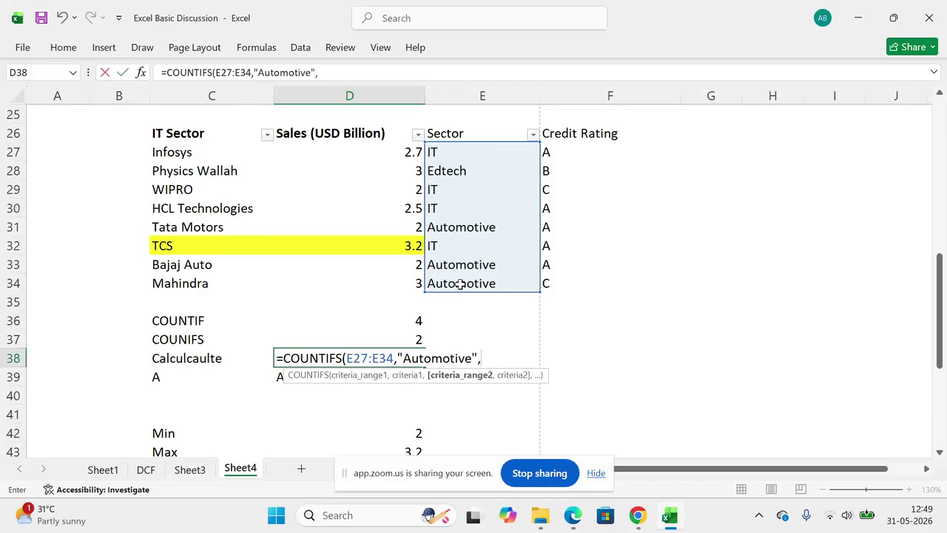
Step: Complete the COUNTIFS formula in D38 with the credit rating range F27:F34 and the criterion "A"
left_click(563, 151)
left_click_drag(563, 151, 551, 281)
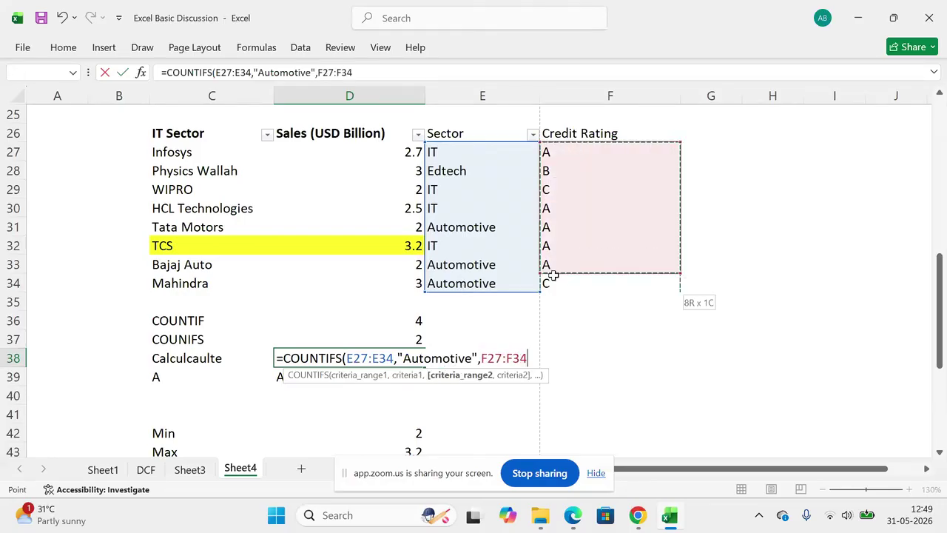
type(",")
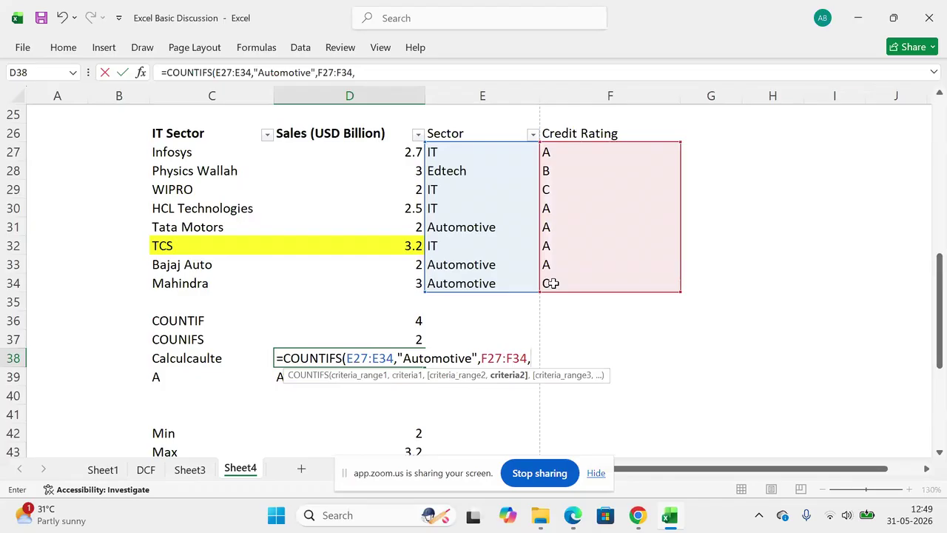
type(")")
key("ctrl+Return")
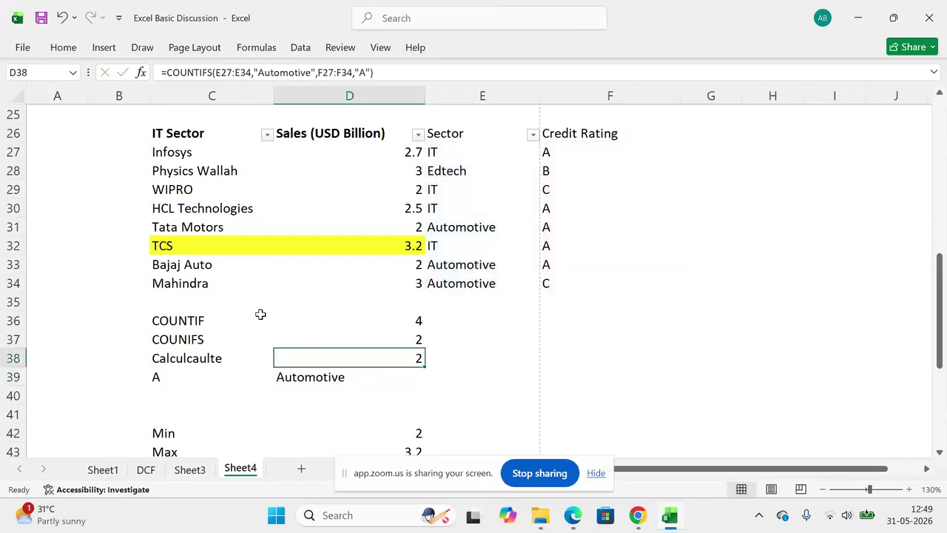
Step: Switch to the Excel functions PDF in the browser and view the SQRT Function section on page 16
key("alt+Tab")
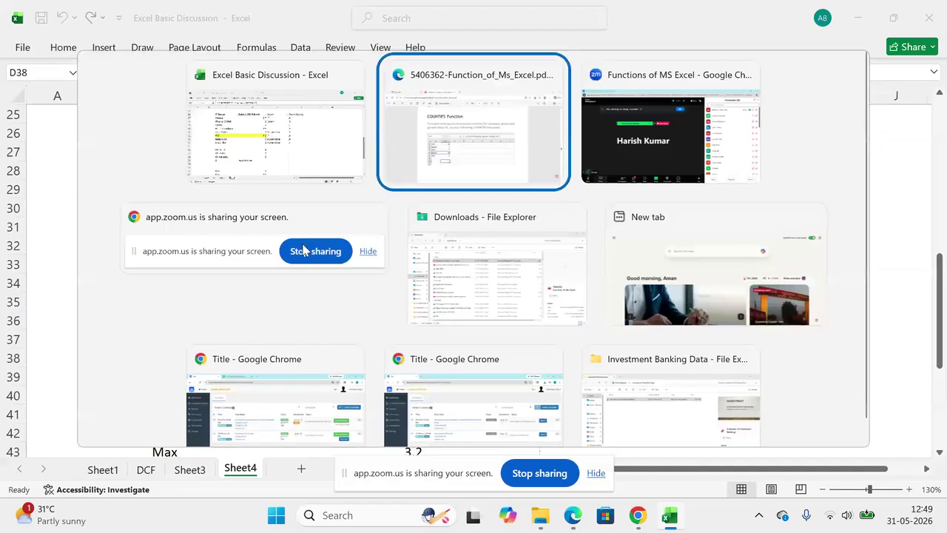
scroll(304, 249, "down", 10)
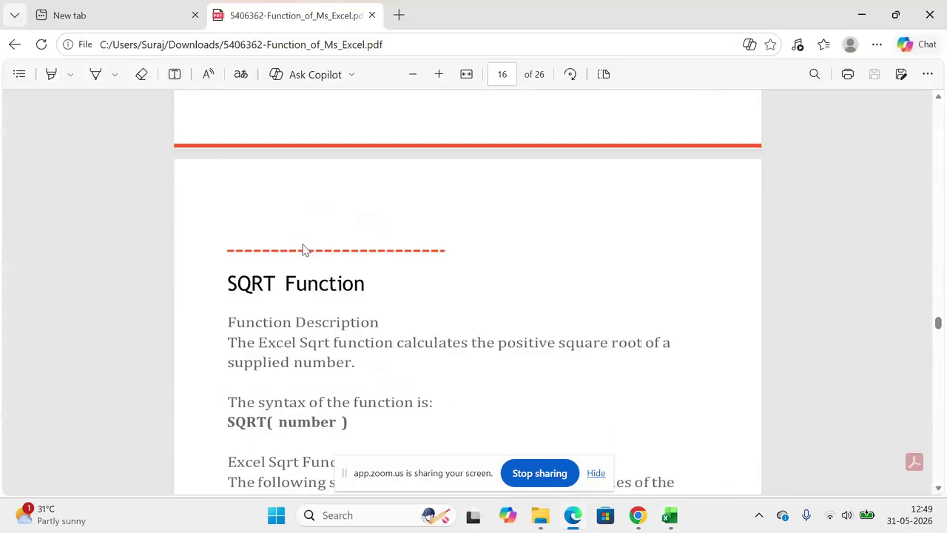
scroll(303, 249, "up", 1)
Step: Return to Excel and enter =25 in D55, in the empty area below the Standard Deviation rows
key("alt+Tab")
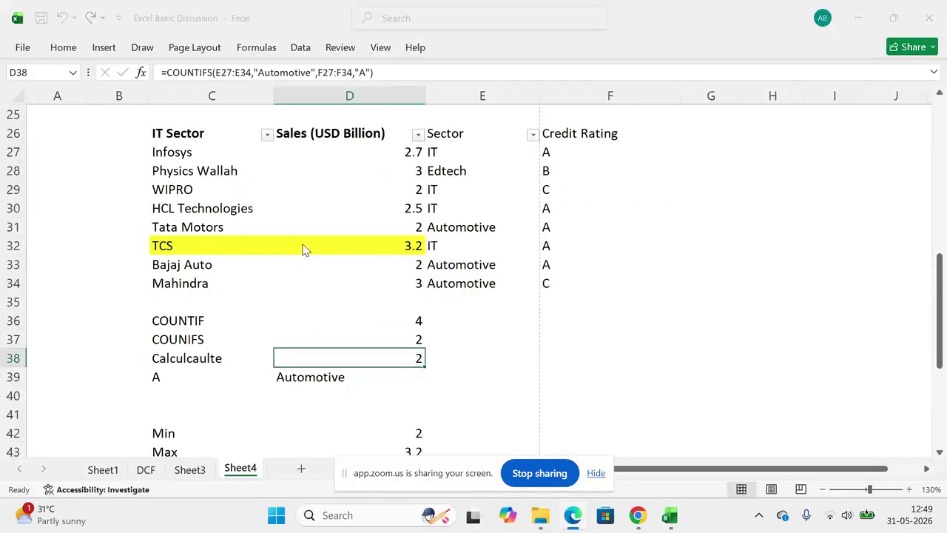
key("Left")
key("Down")
key("Down")
key("Down")
key("Down")
key("Down")
key("Down")
key("Down")
key("Down")
key("Down")
key("Down")
key("Down")
key("Down")
key("Down")
key("Down")
key("Down")
key("Down")
key("Down")
key("Down")
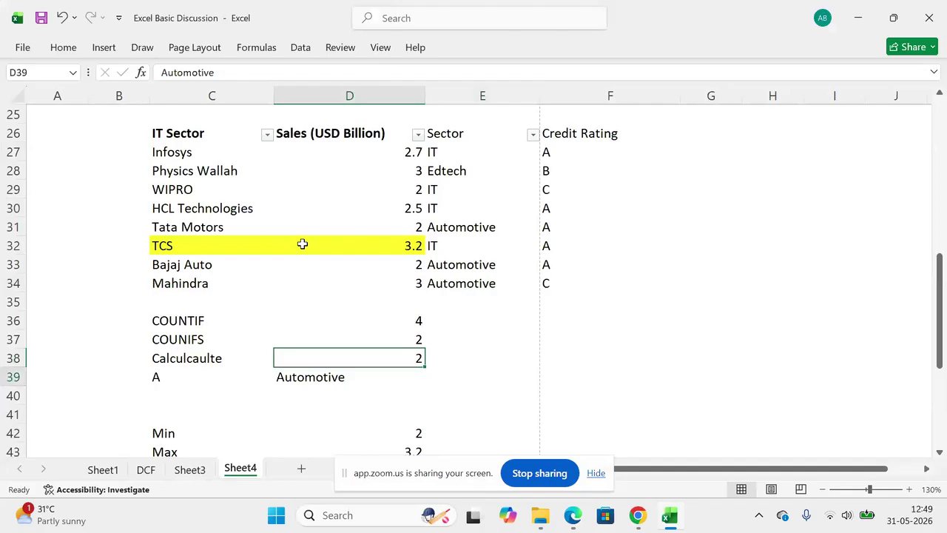
key("Down")
key("Down")
key("Down")
key("Down")
key("Down")
key("Down")
key("Up")
key("Up")
key("Up")
key("Up")
key("Up")
key("Up")
key("Up")
type("=25")
key("Return")
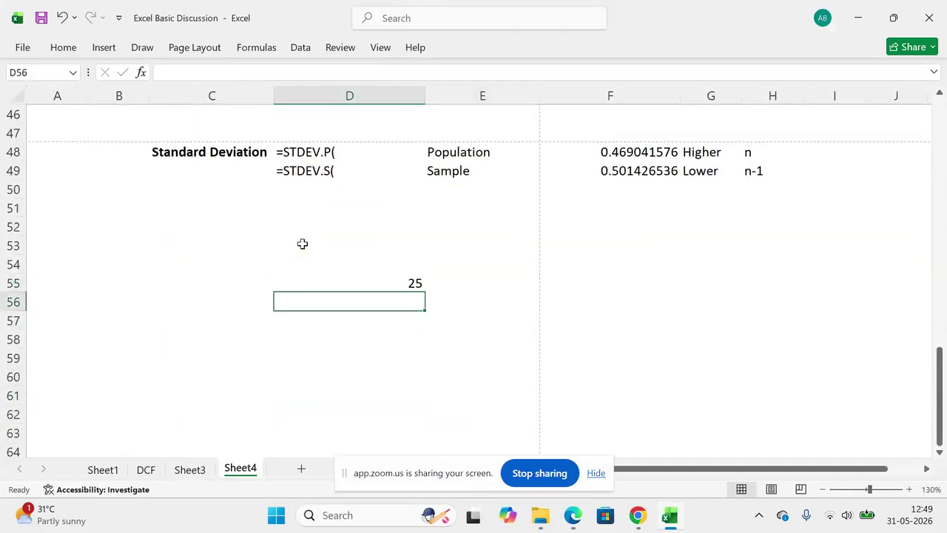
Step: Enter =SQRT(D55) in D56 to take the square root of the number above it
type("=sq")
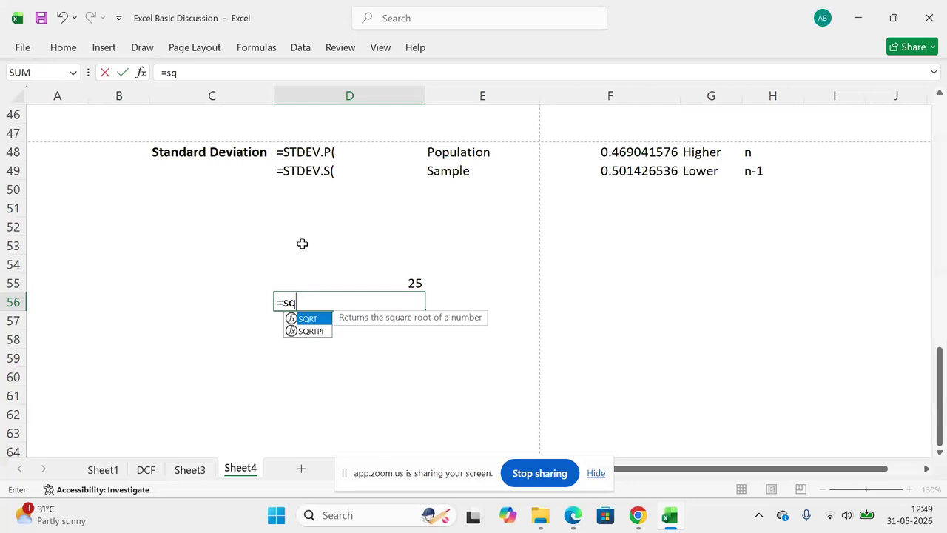
key("Tab")
left_click(361, 285)
type(")")
key("ctrl+Return")
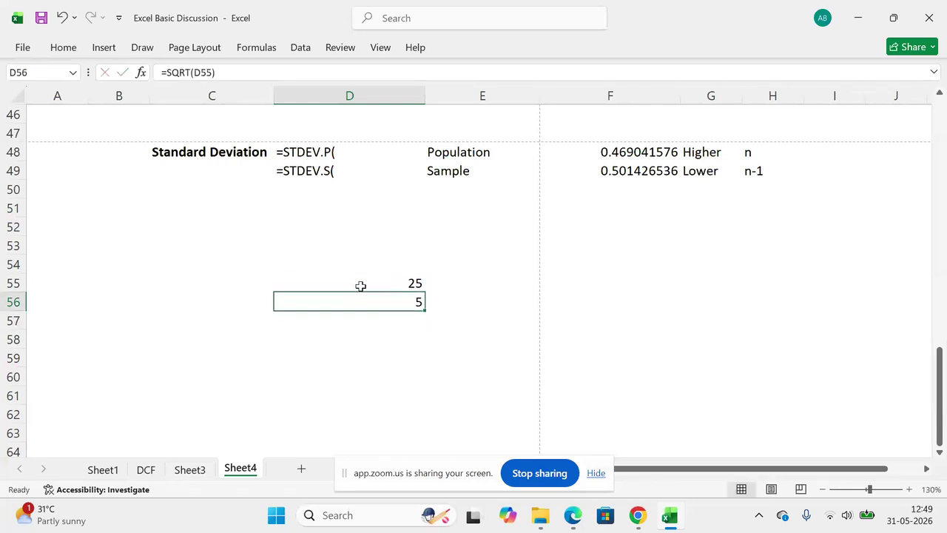
Step: Switch to the Excel functions PDF in the browser and look through the CEILING Function section on pages 16 and 17
key("alt+Tab")
scroll(401, 315, "down", 5)
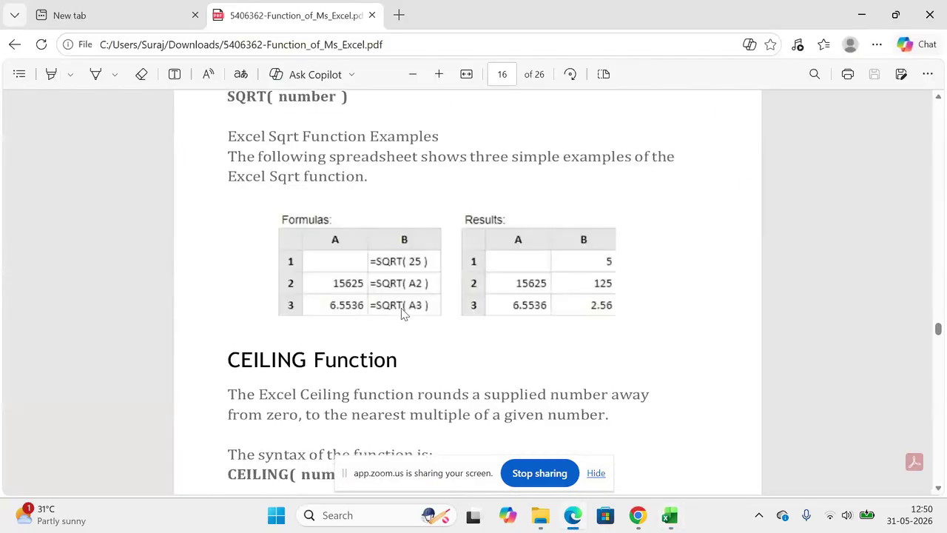
scroll(404, 314, "down", 6)
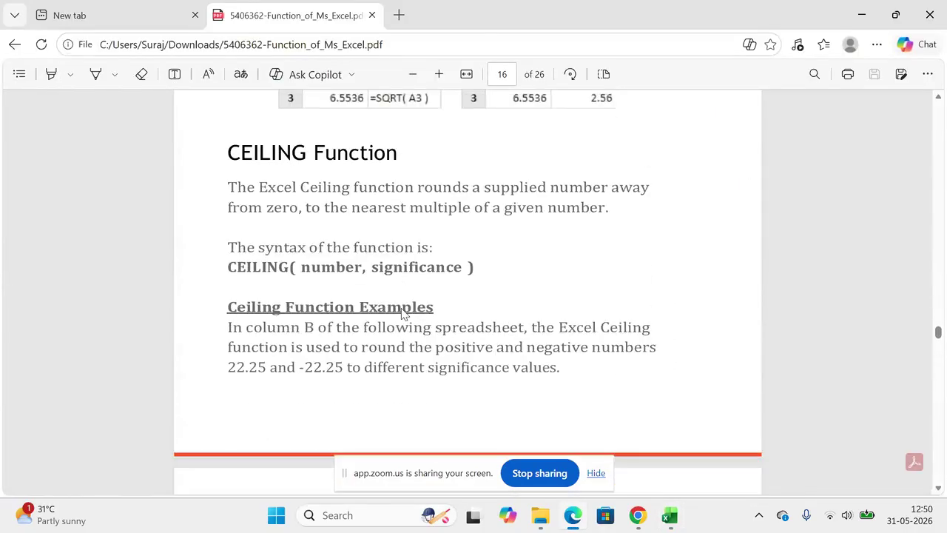
scroll(403, 314, "down", 2)
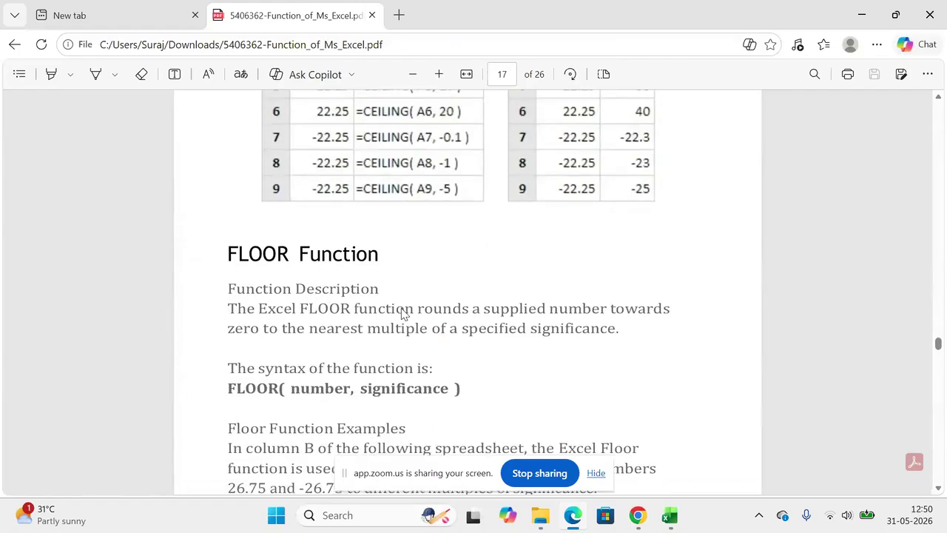
scroll(403, 314, "up", 1)
scroll(403, 314, "up", 4)
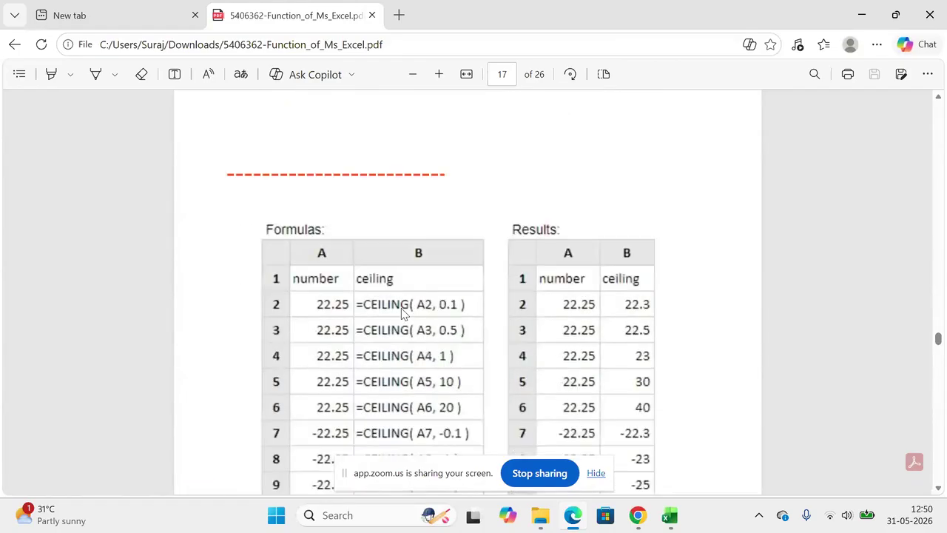
scroll(401, 308, "up", 1)
key("alt+Tab")
key("alt+Tab")
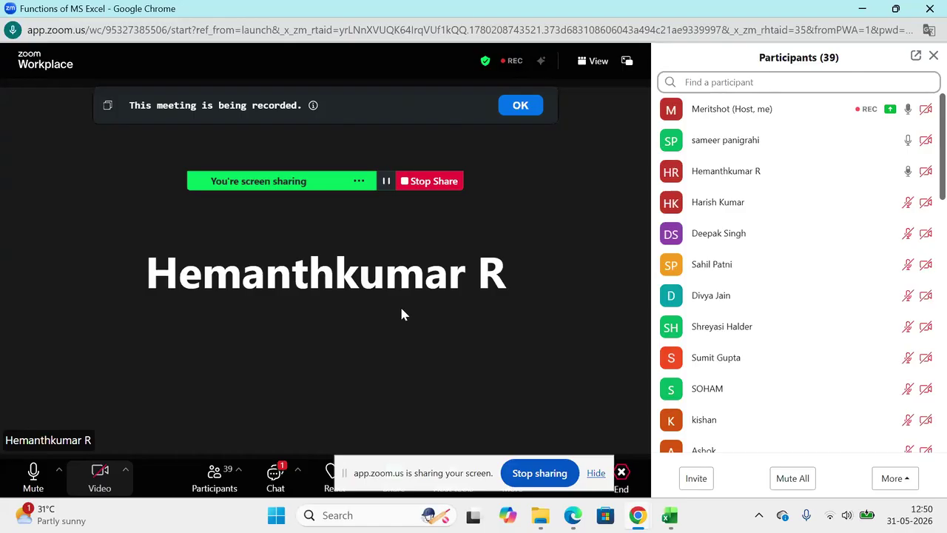
key("alt+Tab")
scroll(401, 310, "up", 3)
Step: Return to Excel and look back over the rows up to the COUNTIF formula in D36, then check the Zoom meeting window
key("alt+Tab")
key("alt+Tab")
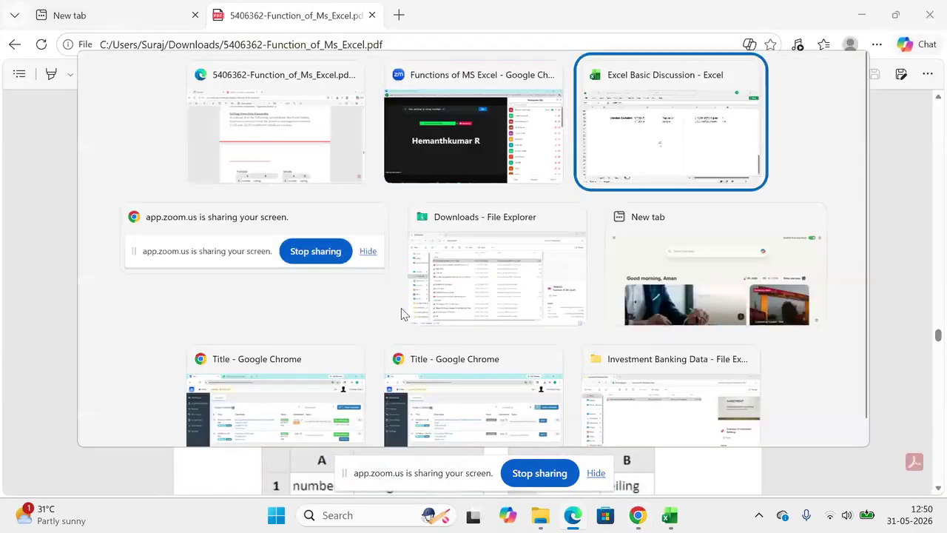
key("Up")
key("Up")
key("Up")
key("Up")
key("Up")
key("Up")
key("Up")
key("Up")
key("Up")
key("Up")
key("Up")
key("Up")
key("Up")
key("Up")
key("Up")
key("Up")
key("Up")
key("Up")
key("Up")
key("Up")
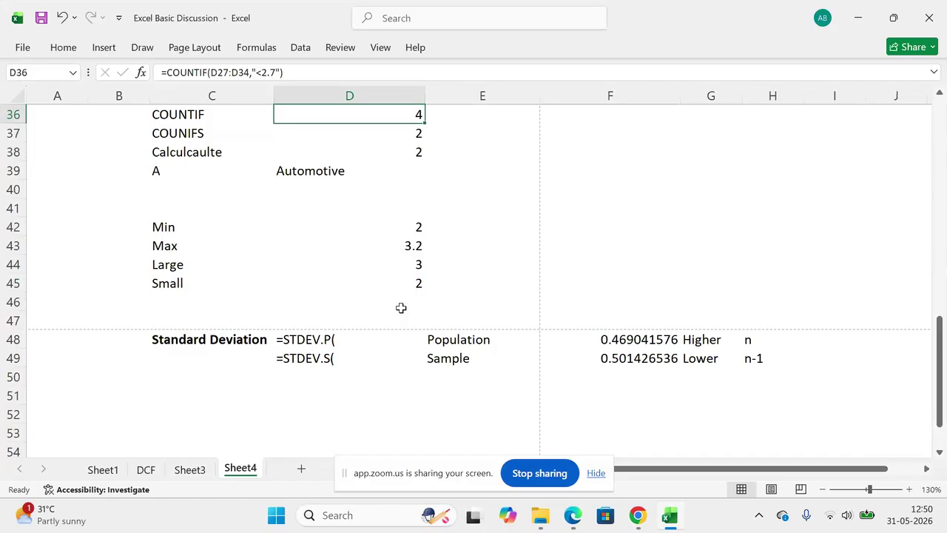
key("alt+Tab")
key("alt+Tab")
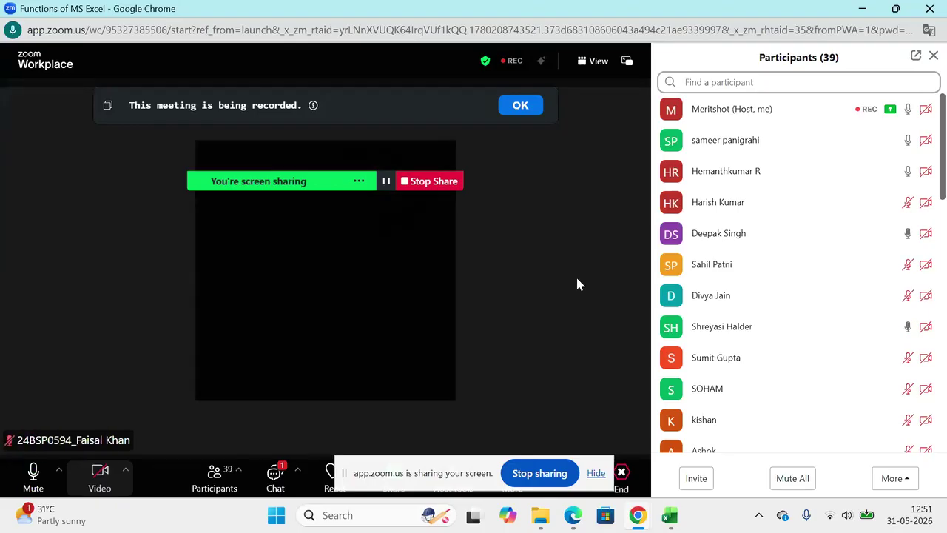
Step: Switch back to Excel and inspect the company list and the arguments of the COUNTIFS formula in D37
key("alt+Tab")
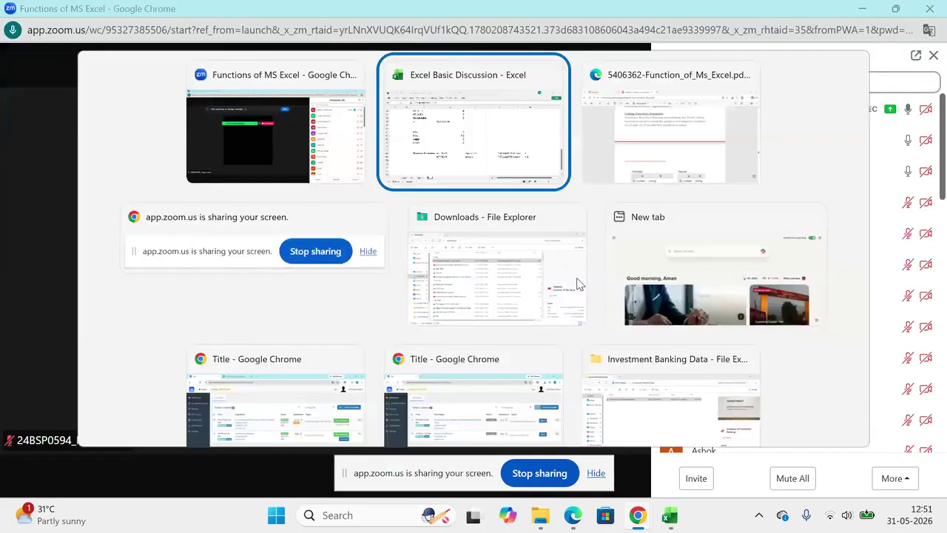
key("Up")
key("Up")
key("Up")
key("Up")
key("Up")
key("Up")
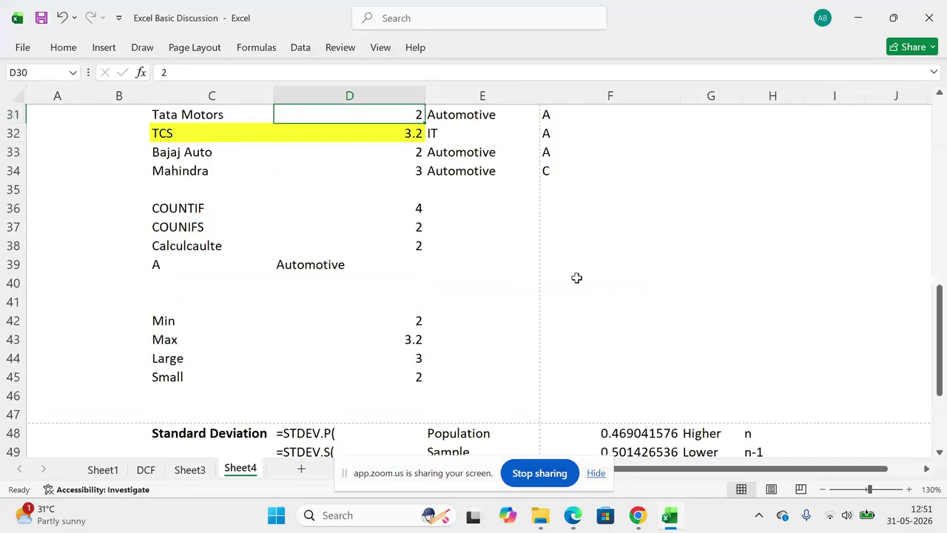
key("Up")
key("Up")
key("Up")
key("Up")
key("Up")
key("Up")
key("Up")
key("Up")
key("Up")
key("Up")
key("Down")
key("Down")
key("Down")
key("Down")
key("Down")
key("Down")
key("Down")
key("Down")
key("Down")
key("Down")
key("Down")
key("Down")
key("Down")
key("Down")
key("Down")
key("Down")
key("Down")
key("Down")
key("Down")
key("Up")
key("Up")
key("F2")
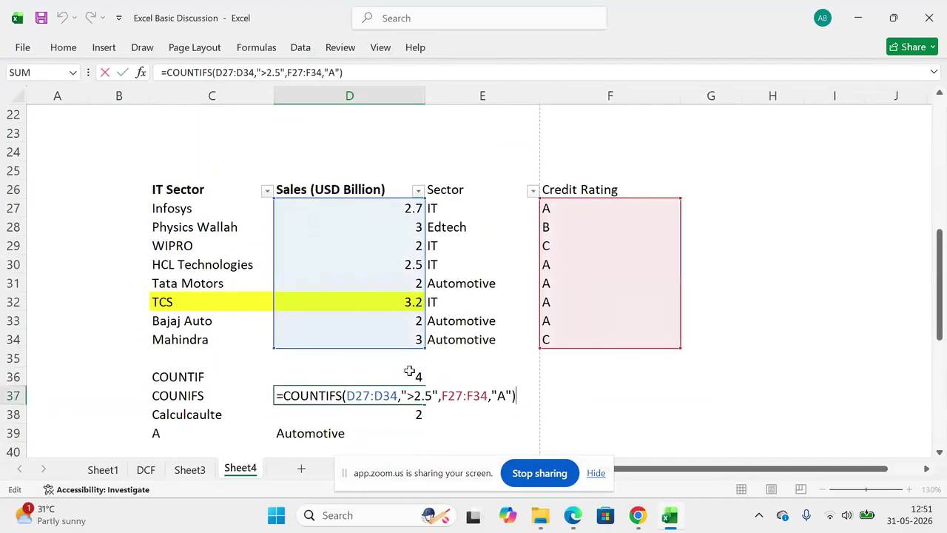
left_click(362, 398)
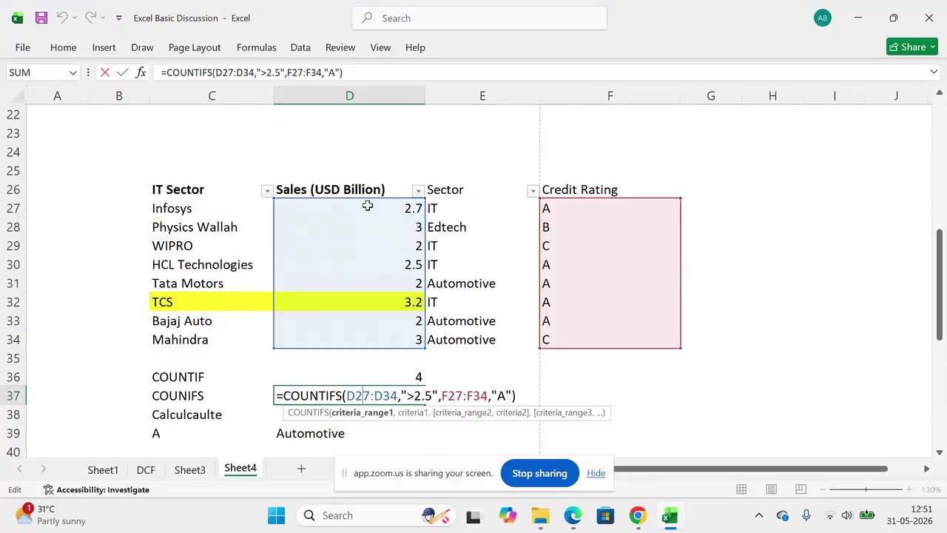
key("Return")
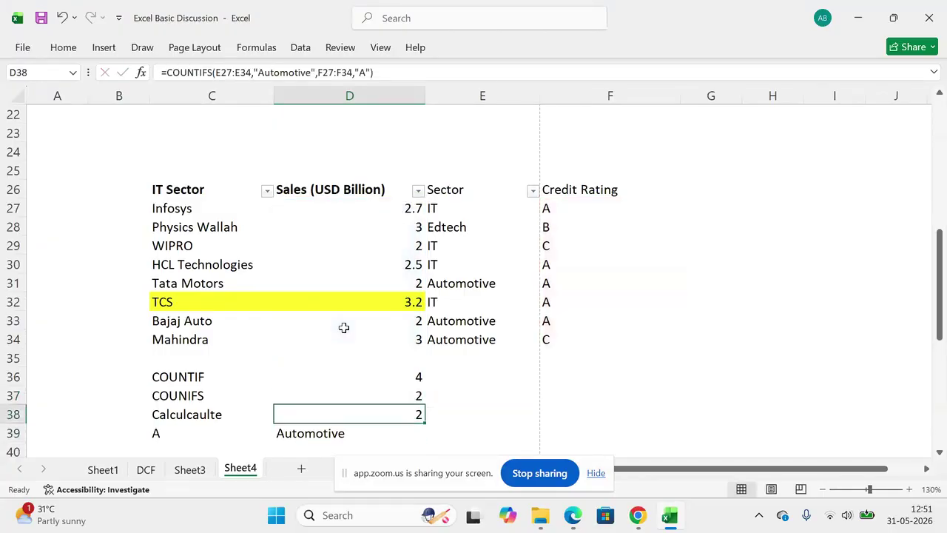
Step: Review each range and criterion of the COUNTIFS formula in D38 without changing it
key("F2")
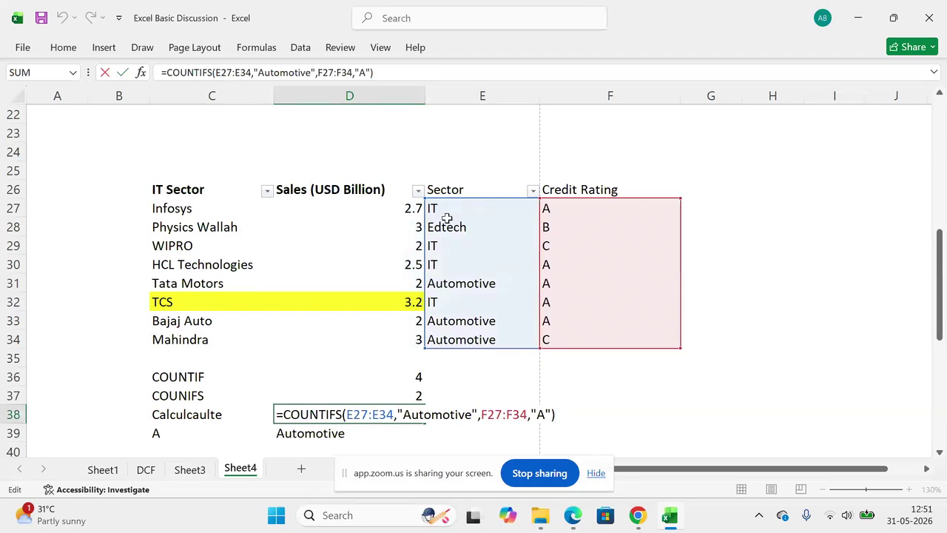
left_click(404, 413)
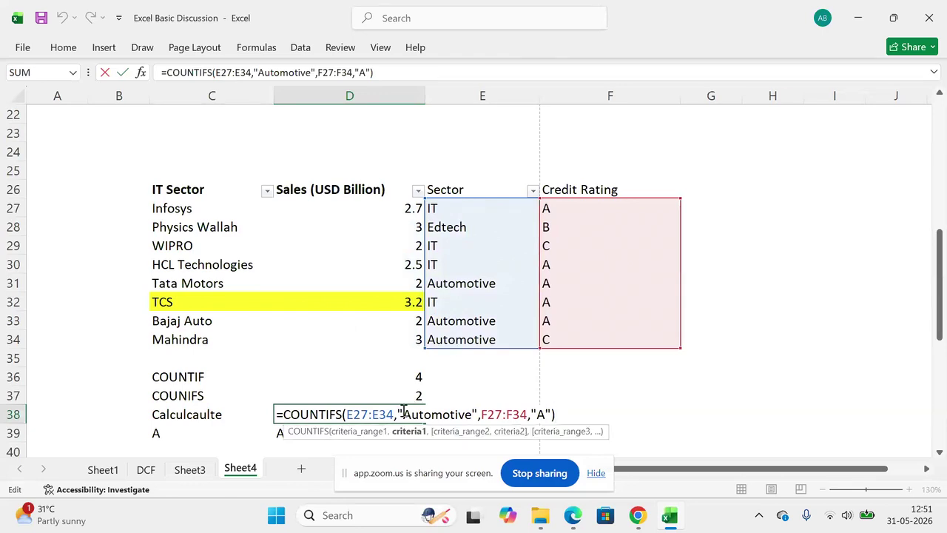
left_click(482, 414)
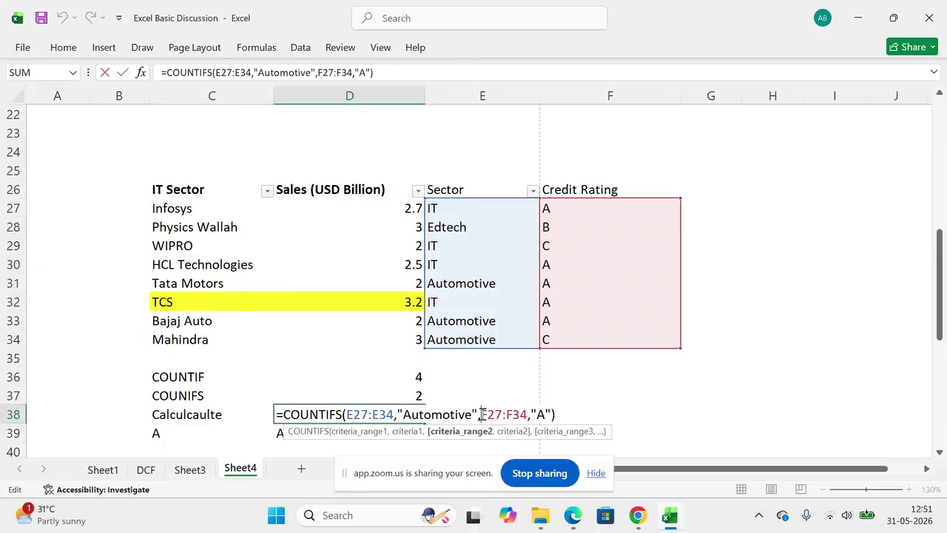
left_click(540, 416)
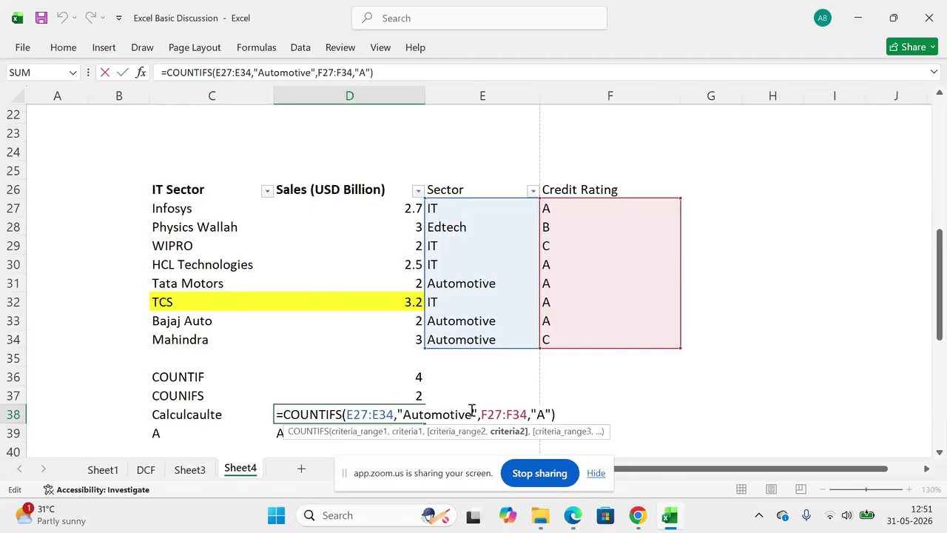
key("Return")
key("Return")
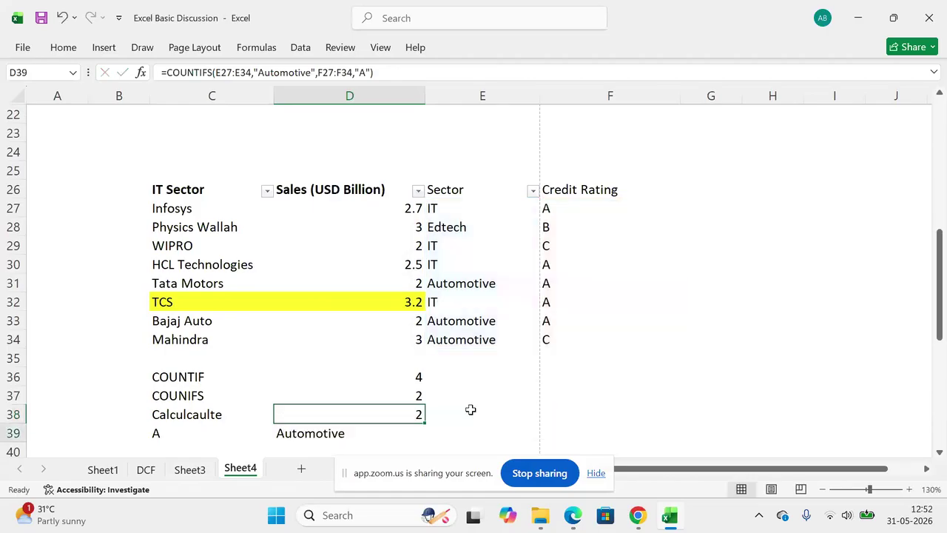
key("Up")
key("Up")
key("F2")
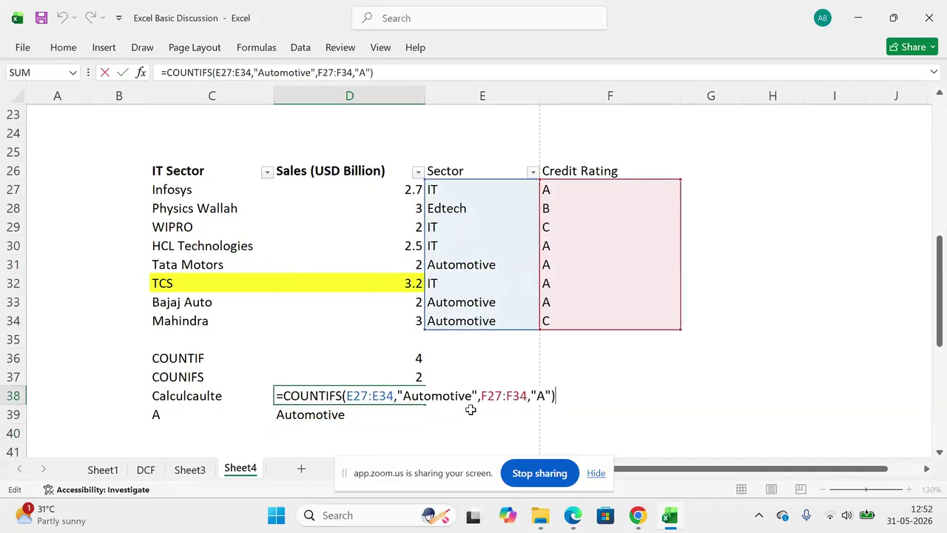
key("ctrl+Return")
Step: Switch to the Excel functions PDF and examine the CEILING formulas and results tables on page 17
key("alt+Tab")
key("alt+Tab")
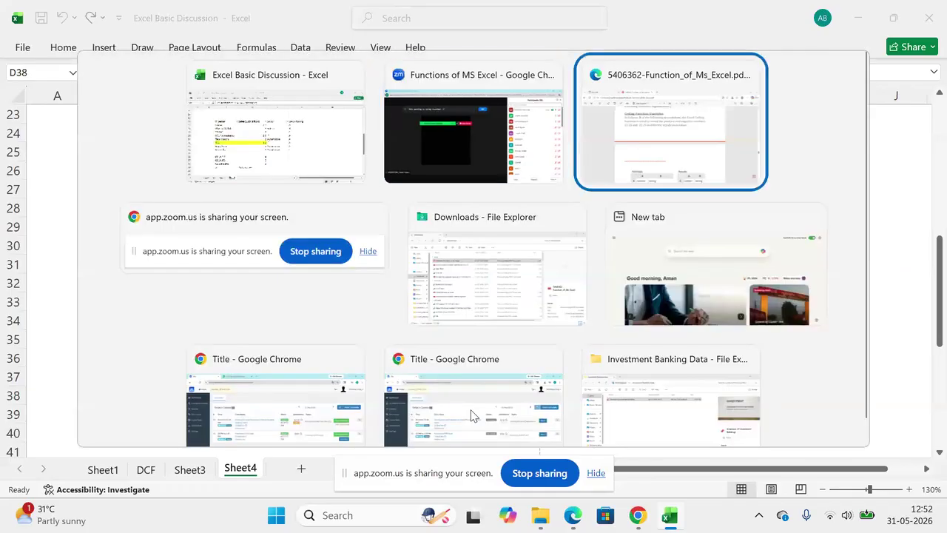
key("Down")
key("Down")
key("Up")
key("Up")
key("Up")
key("Up")
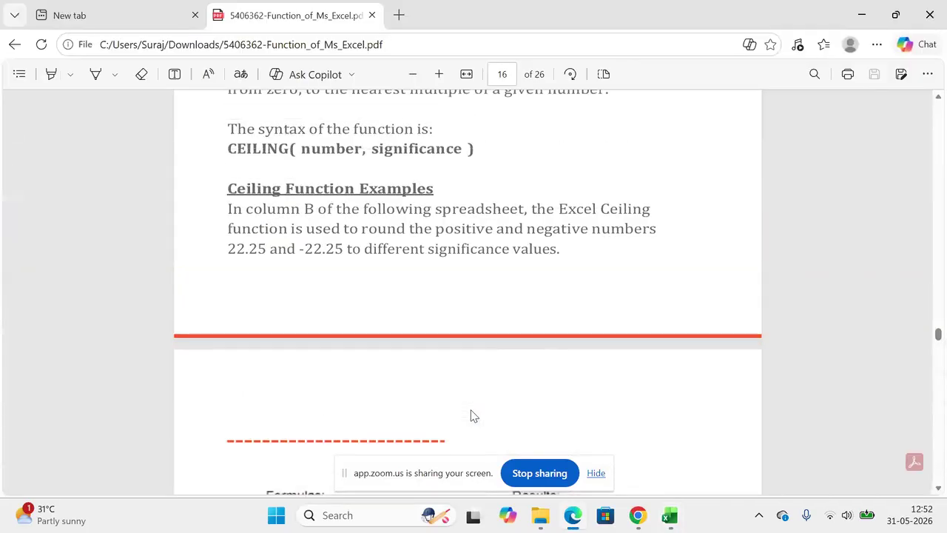
key("Down")
key("Up")
key("Down")
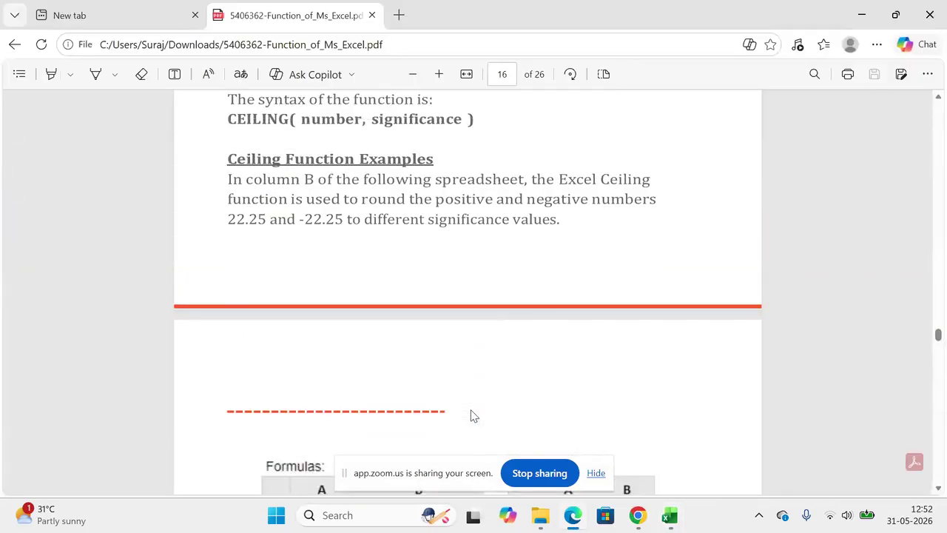
key("Up")
key("Down")
key("Down")
scroll(355, 126, "down", 6)
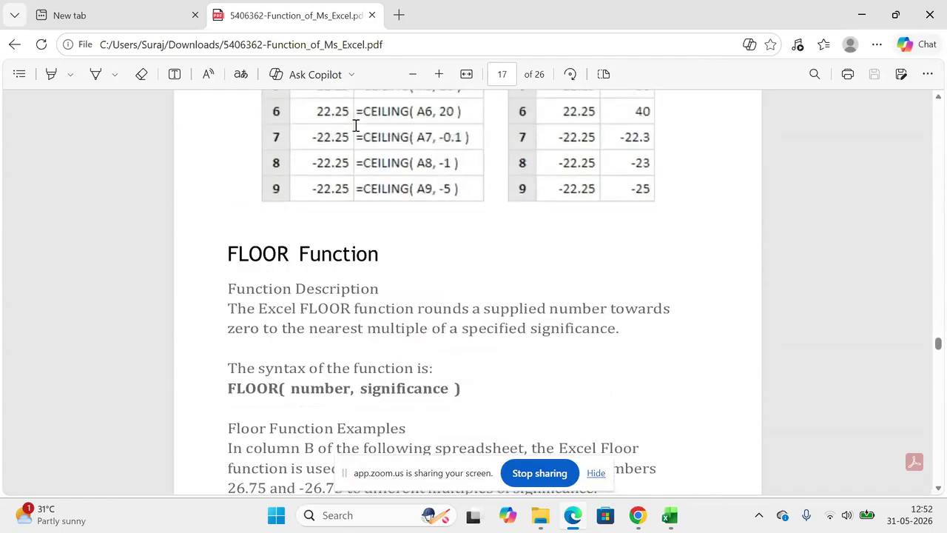
scroll(356, 126, "up", 3)
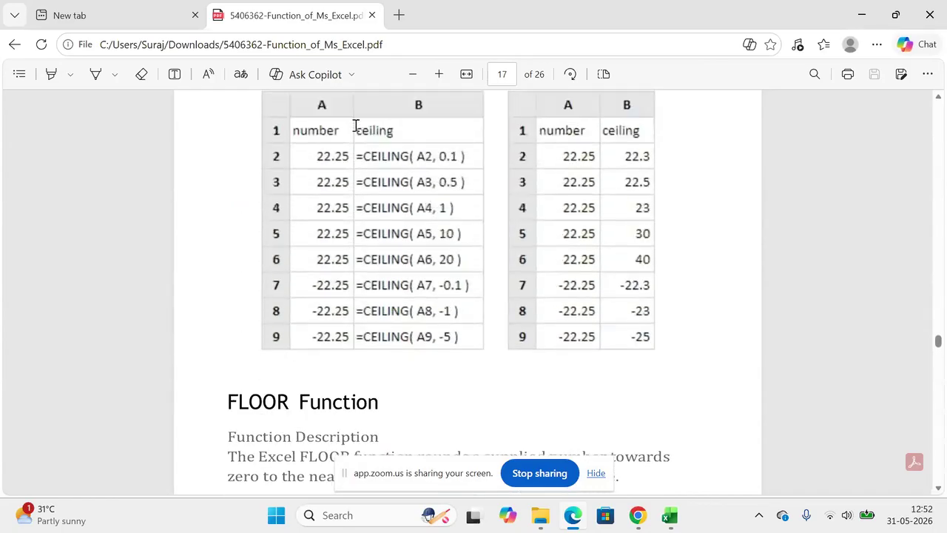
scroll(356, 126, "up", 6)
scroll(356, 126, "down", 5)
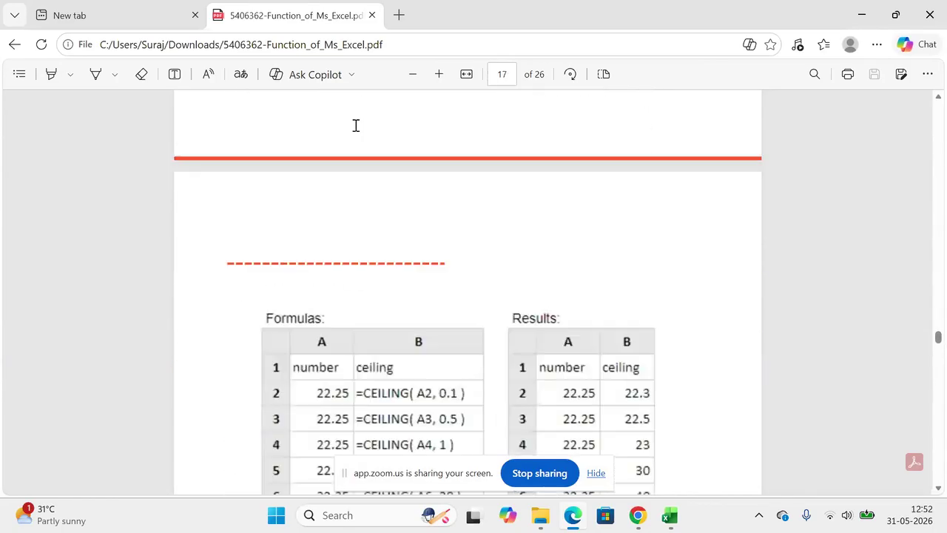
scroll(355, 125, "down", 1)
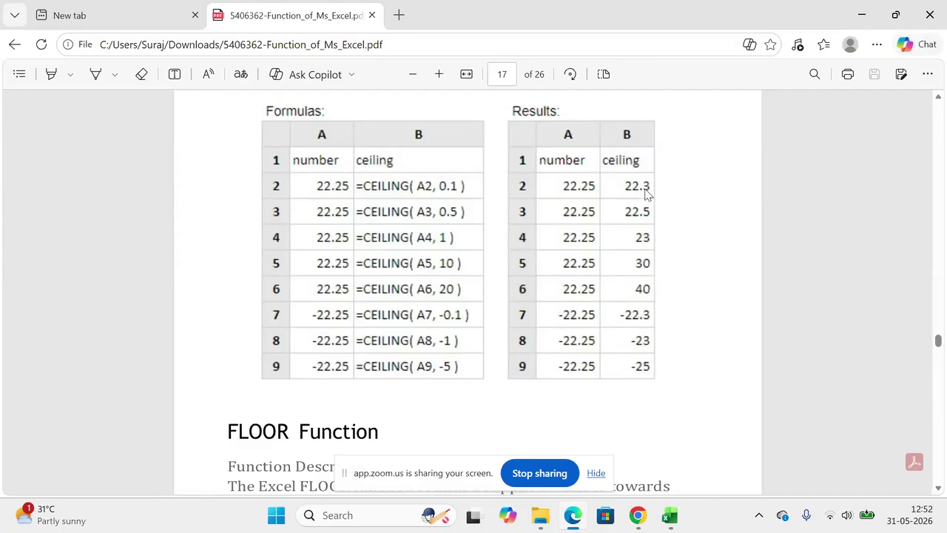
scroll(646, 194, "up", 1)
Step: Return to Excel and enter 22.5 in D59, in the empty area below the square root example
key("alt+Tab")
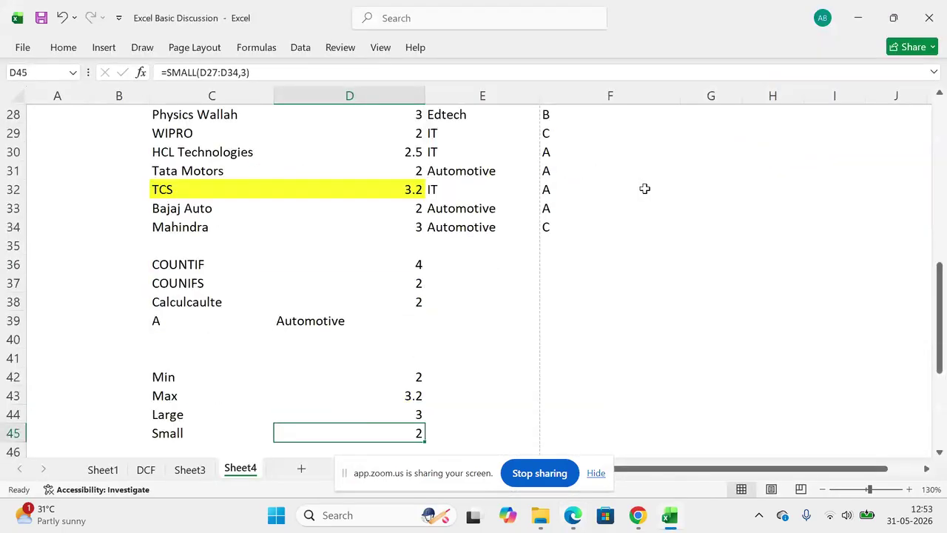
key("Down")
key("Down")
key("Down")
key("Down")
key("Down")
key("Down")
key("Down")
key("Down")
key("Down")
key("Down")
key("Up")
key("Up")
key("Up")
key("Up")
key("Up")
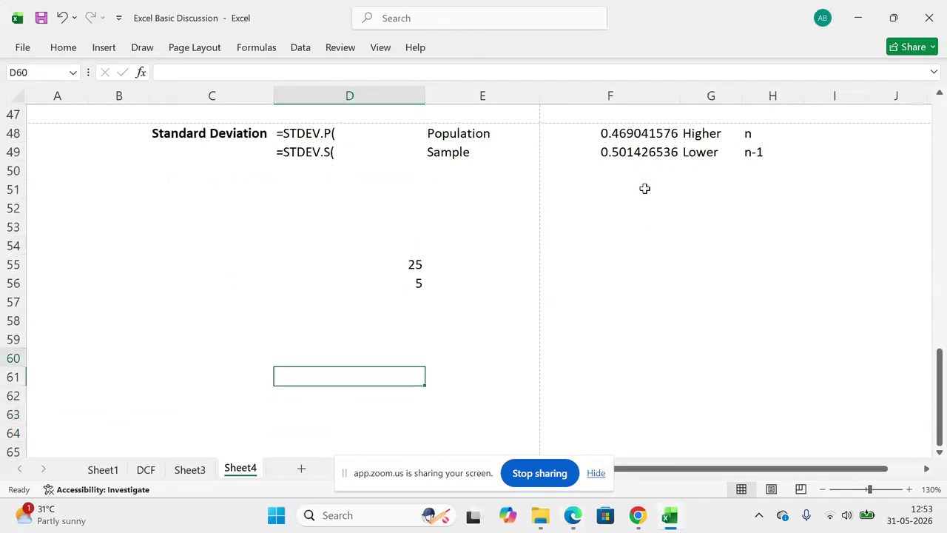
type("22.5")
key("Return")
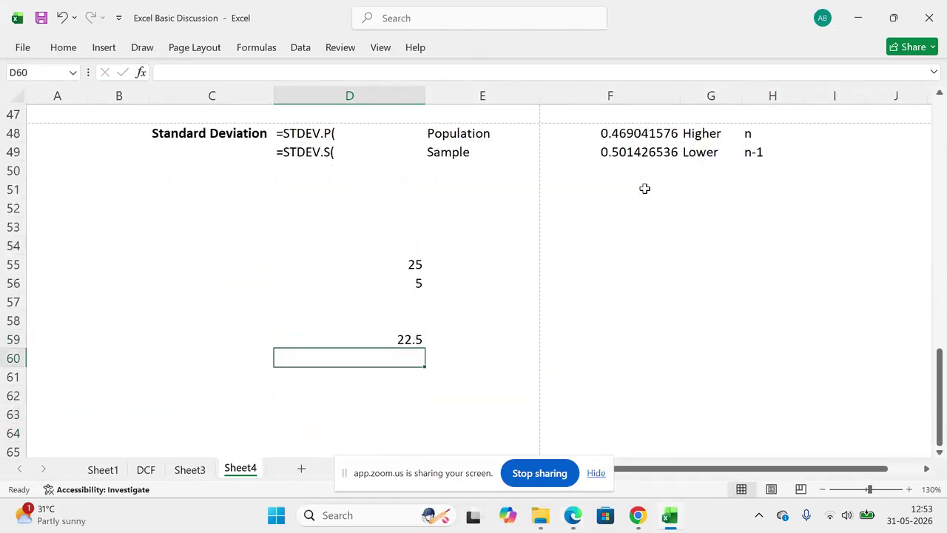
Step: Check the Zoom meeting window, then return to Excel and clear the value in D59
key("alt+Tab")
key("Tab")
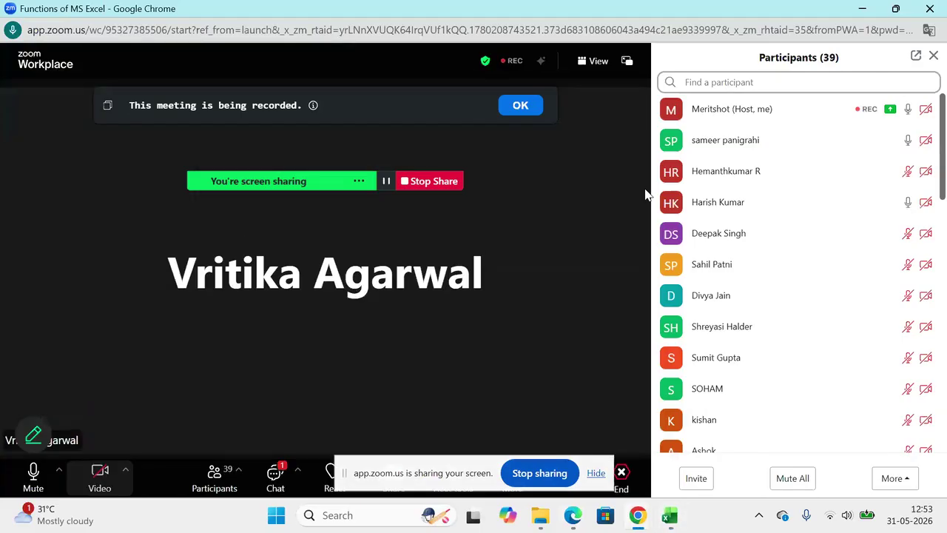
key("alt+Tab")
key("Up")
key("Up")
key("Down")
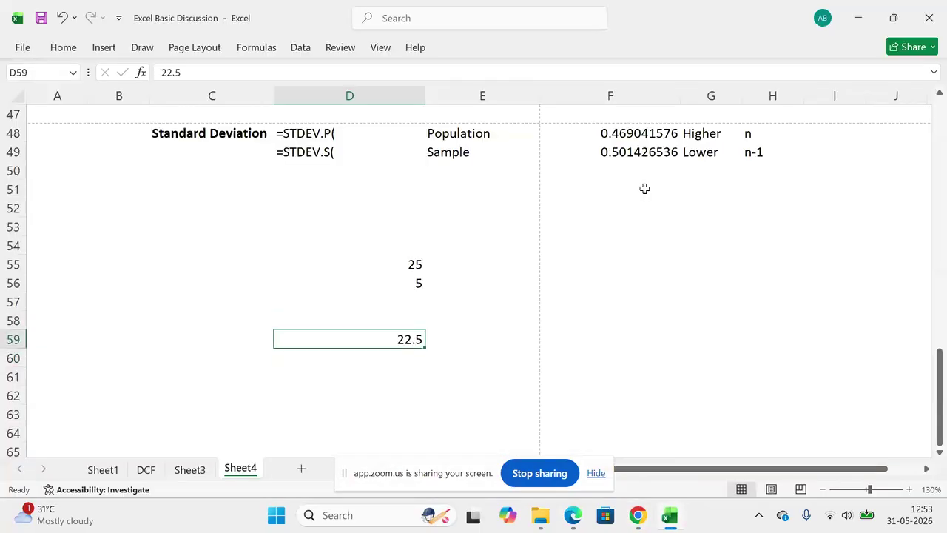
key("Delete")
Step: Insert three blank rows above the COUNTIF row and label C36 Average
key("Left")
key("Up")
key("Up")
key("Up")
key("Up")
key("Up")
key("Up")
key("Up")
key("Up")
key("Up")
key("Up")
key("Up")
key("Up")
key("Up")
key("Up")
key("Up")
key("Up")
key("Up")
key("Up")
key("Up")
key("Up")
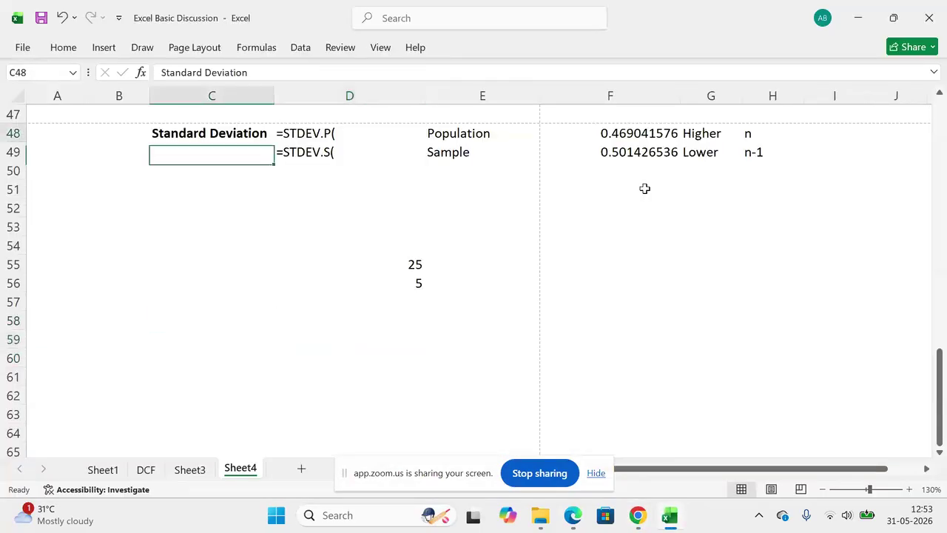
key("Up")
key("Up")
key("Up")
key("Up")
key("Up")
key("Up")
key("Up")
key("Up")
key("Up")
key("Up")
key("Down")
key("Down")
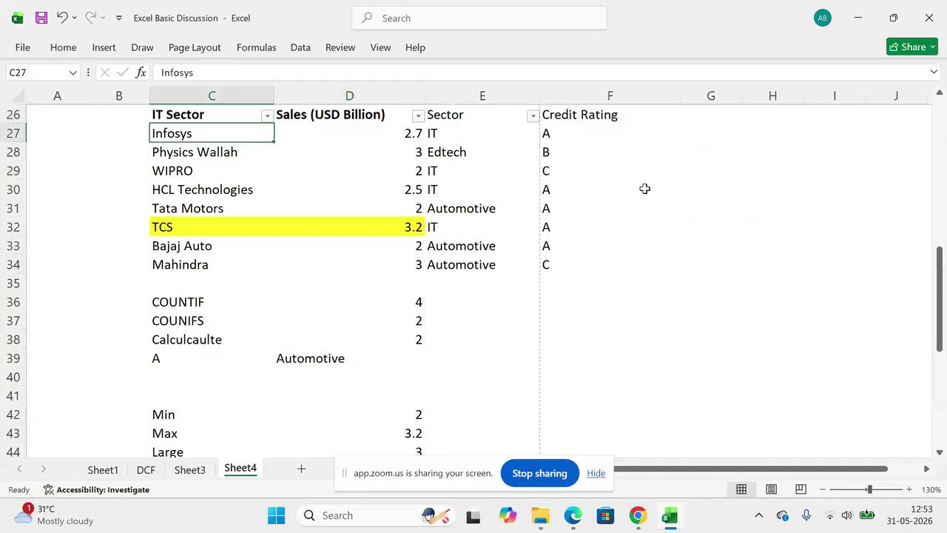
key("Down")
key("Down")
key("Down")
key("Down")
key("Down")
key("Down")
key("Down")
key("Down")
key("Down")
key("Down")
key("Down")
key("Up")
key("Up")
key("shift+Down")
key("shift+Down")
key("alt+h")
type("irAve")
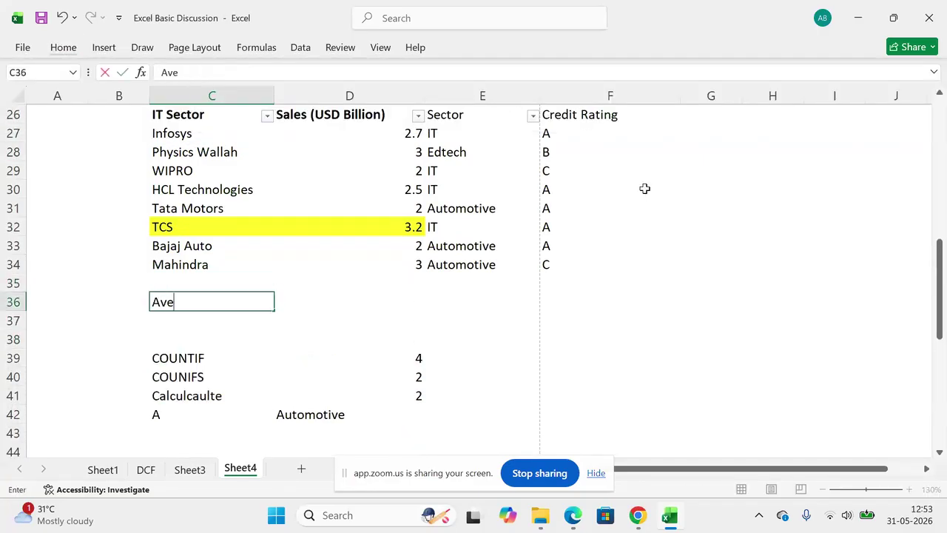
type("rage")
key("Return")
Step: Enter an AVERAGE formula in D36 over the sales values D27:D34 and review its range
key("Up")
key("Right")
key("Right")
key("Left")
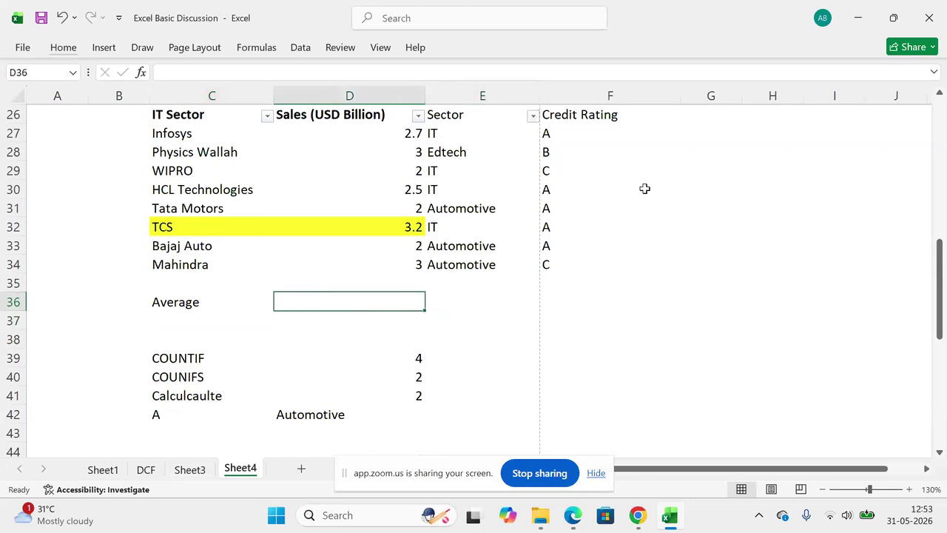
type("=aver")
key("Tab")
key("Up")
key("Up")
key("Up")
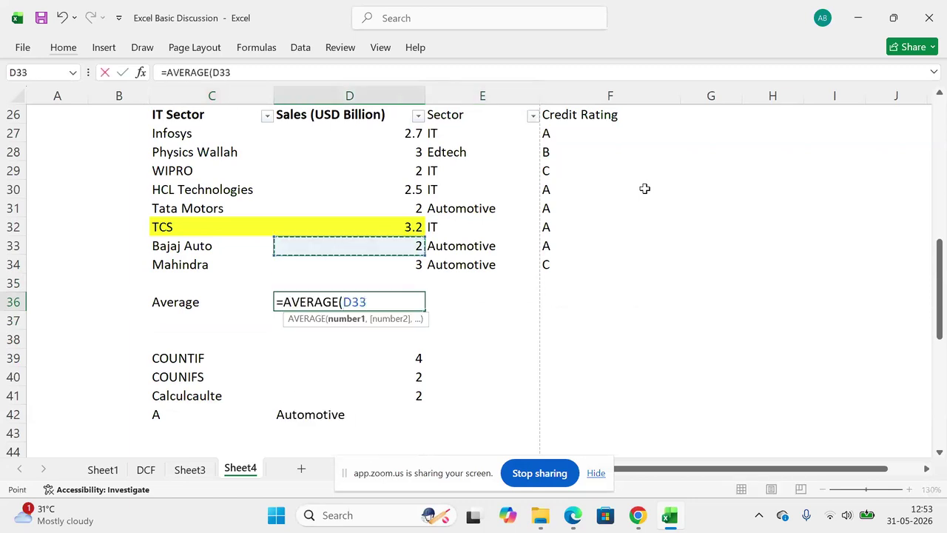
key("Down")
key("ctrl+shift+Up")
key("shift+Down")
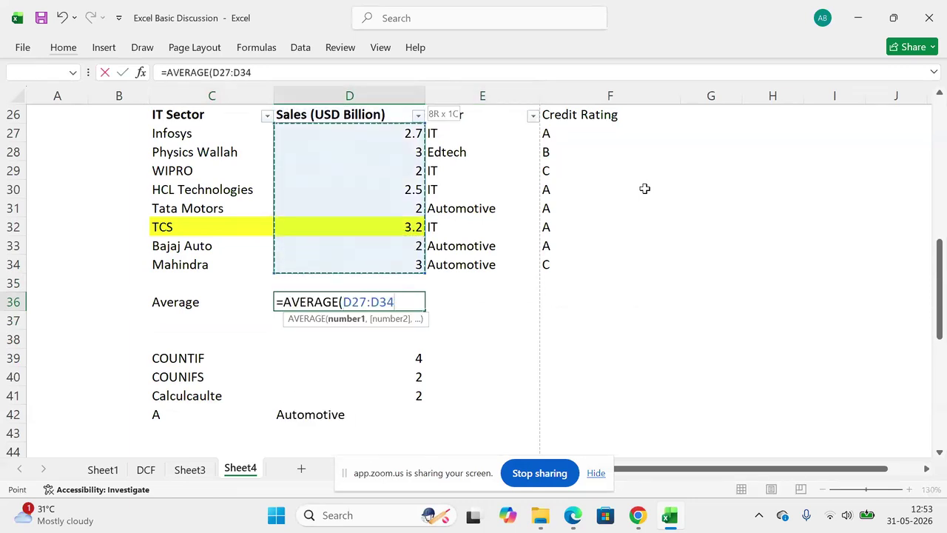
type(")")
key("Return")
key("Up")
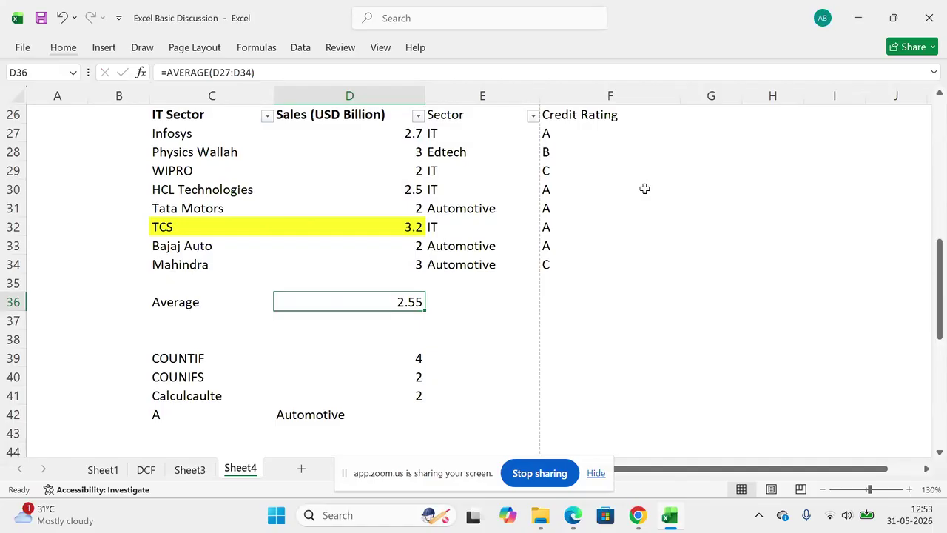
key("F2")
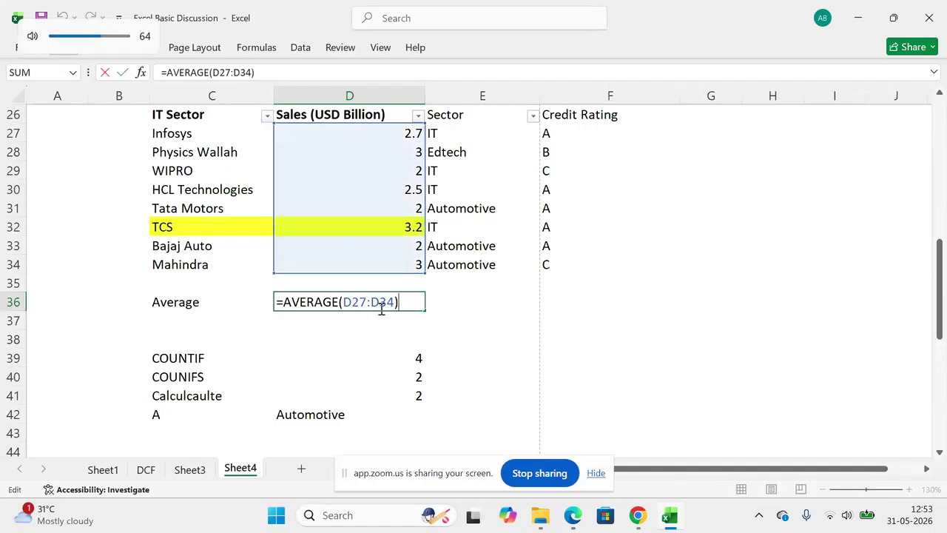
key("Escape")
key("F2")
key("Escape")
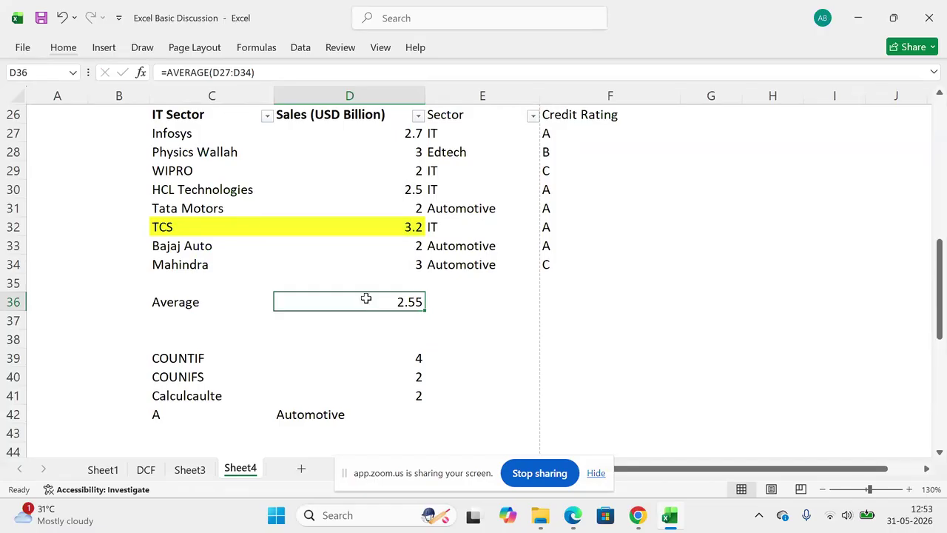
Step: Change the Infosys sales value in D27 to 2.625
left_click(371, 134)
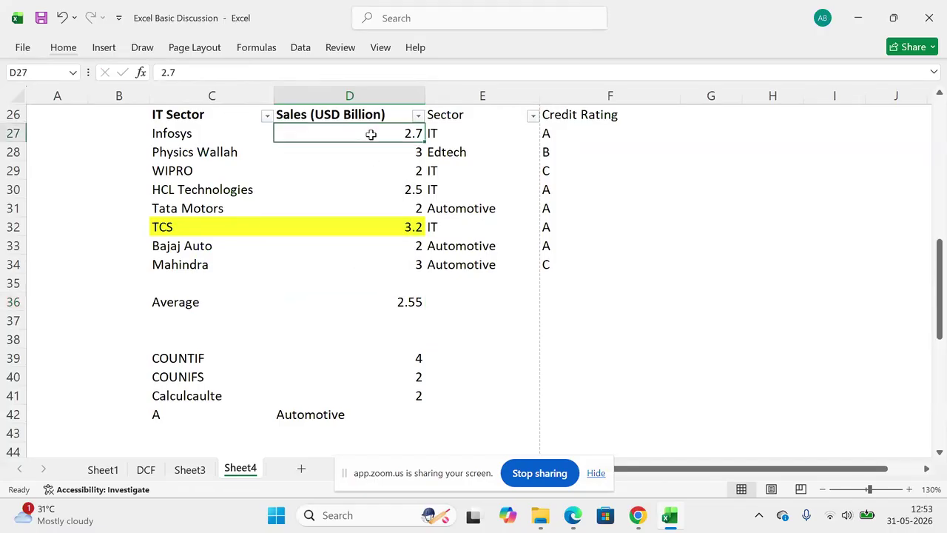
key("F2")
key("BackSpace")
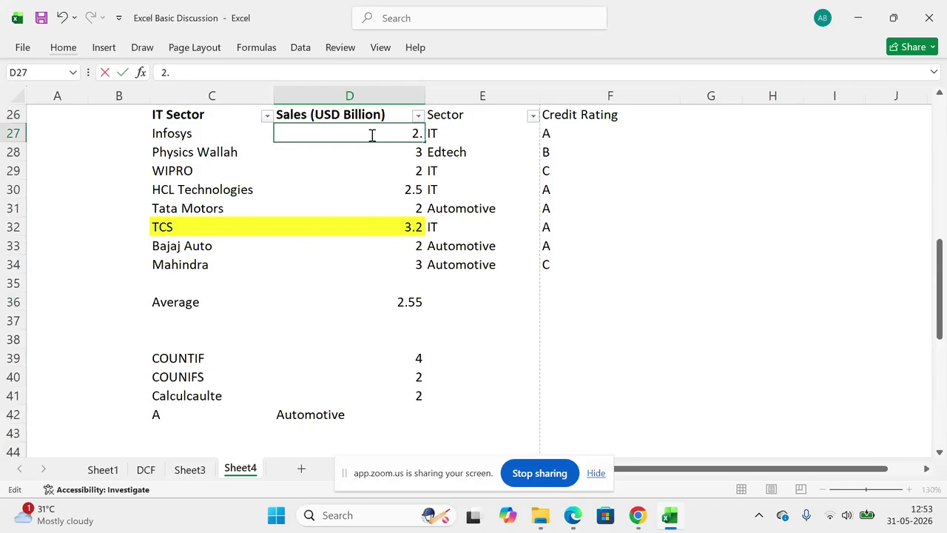
type("625")
key("Return")
key("Return")
key("Return")
key("Return")
key("Return")
key("Return")
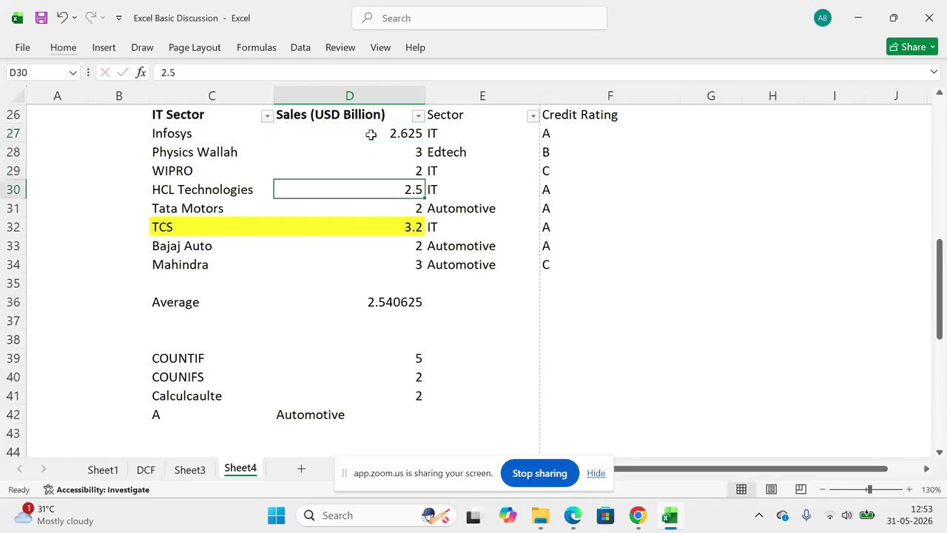
Step: Change the TCS sales value in D32 to 3.222
key("Up")
key("F2")
type("22")
key("Return")
key("Return")
key("Return")
key("Return")
key("Left")
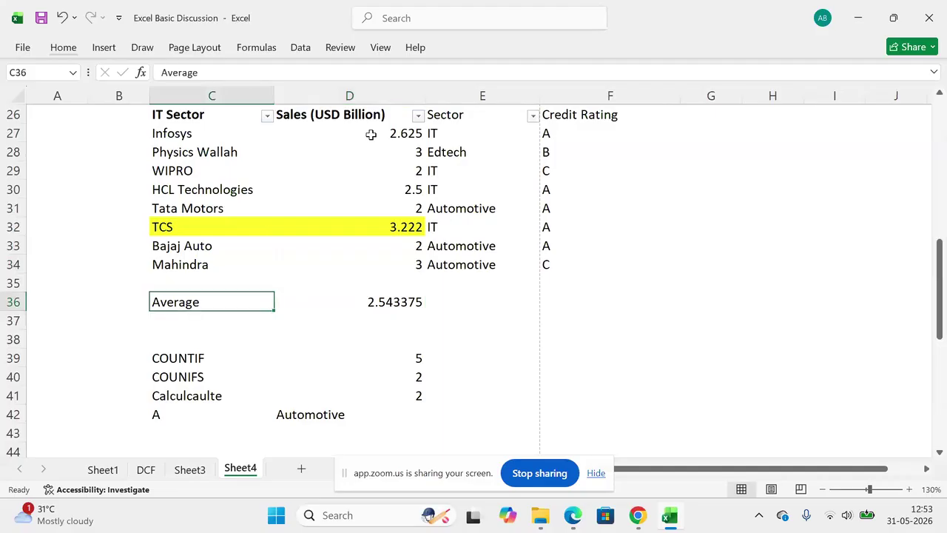
Step: Insert two more blank rows directly below the Average row
key("Down")
key("shift+Down")
key("shift+Down")
key("shift+Down")
key("shift+Down")
key("shift+Up")
key("shift+Up")
key("shift+Up")
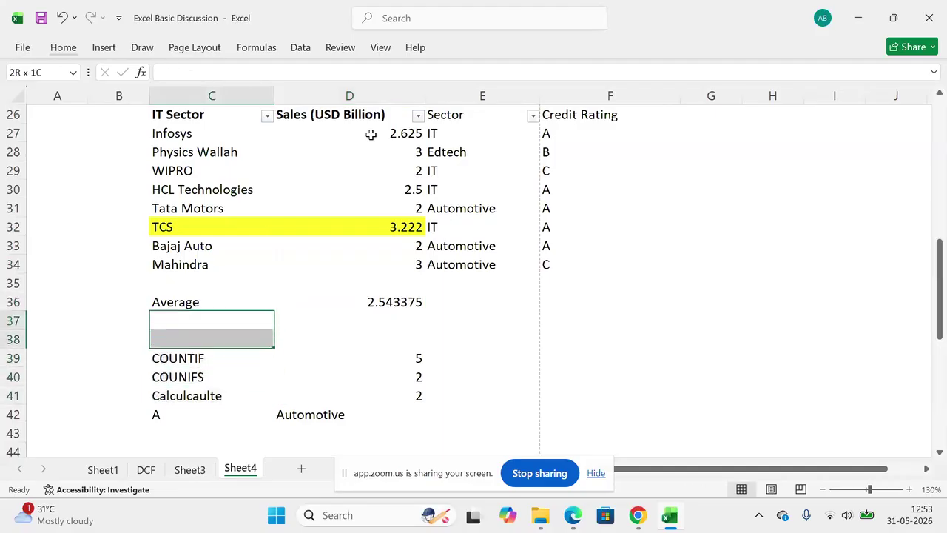
key("alt+h")
key("i")
key("r")
key("Up")
key("Right")
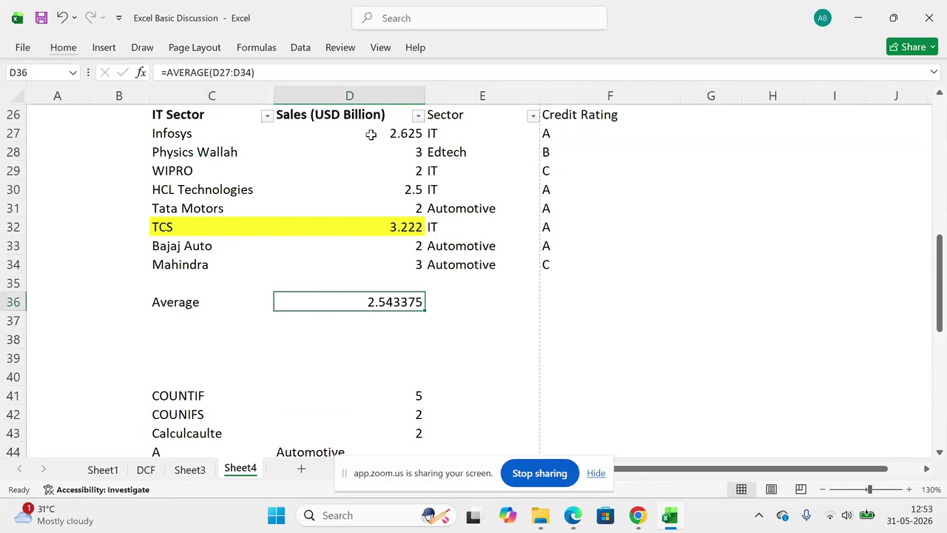
Step: Label C37, directly below Average, as Ceiling
left_click(373, 318)
key("Left")
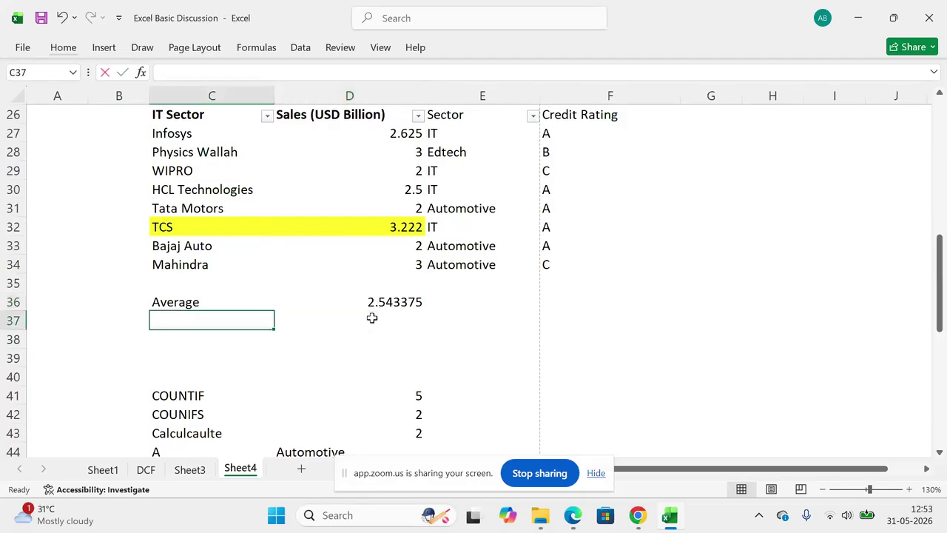
type("Ceiling")
key("Return")
Step: Enter a CEILING formula in D37 that rounds the average in D36 up with a significance of 0.01
key("Up")
key("Right")
type("=")
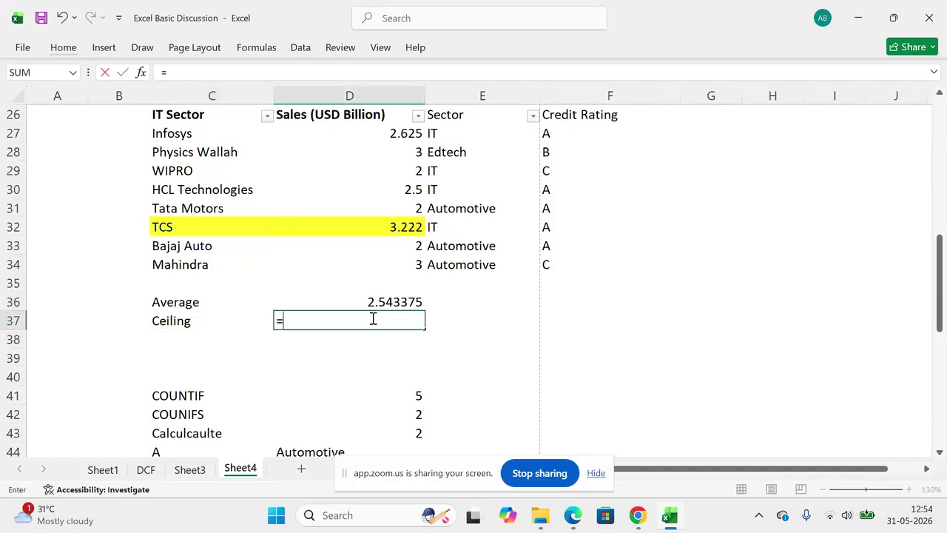
type("cl")
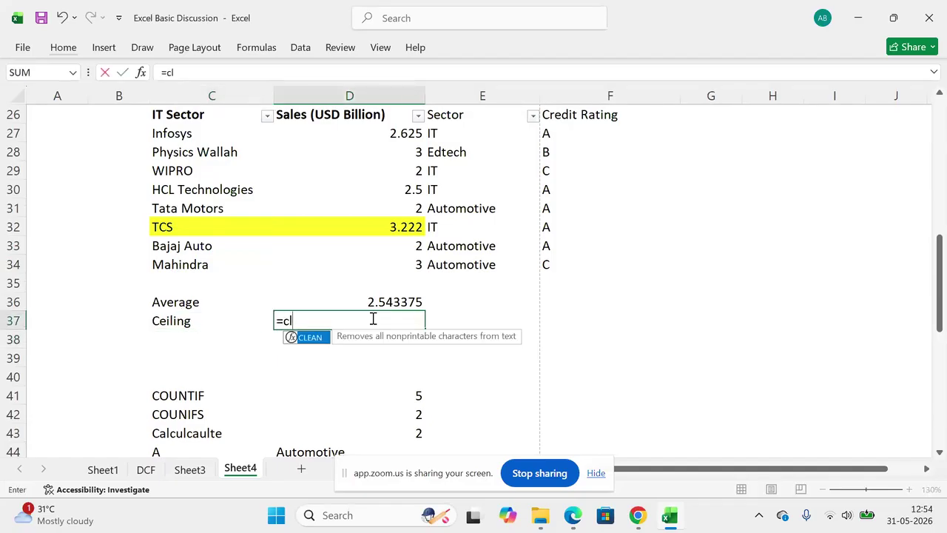
key("BackSpace")
type("ei")
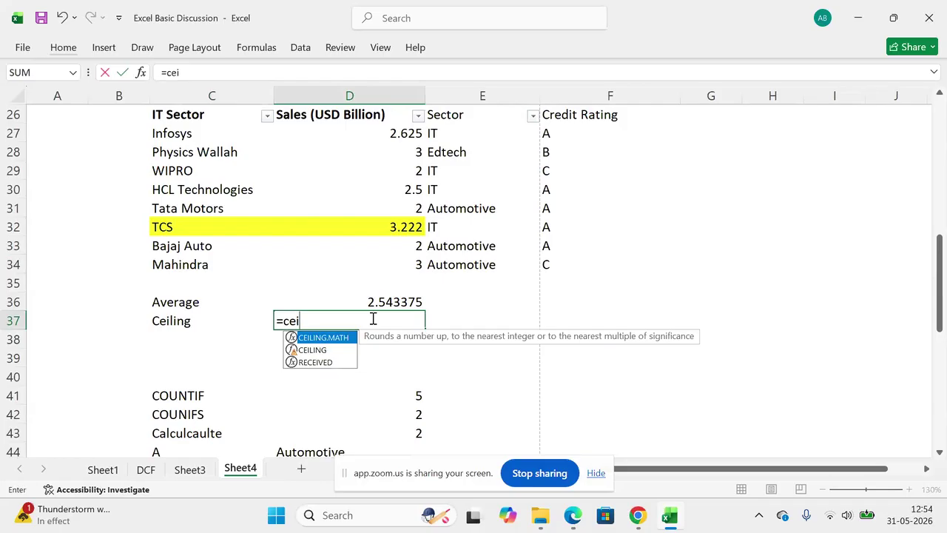
key("Down")
key("Tab")
left_click(391, 301)
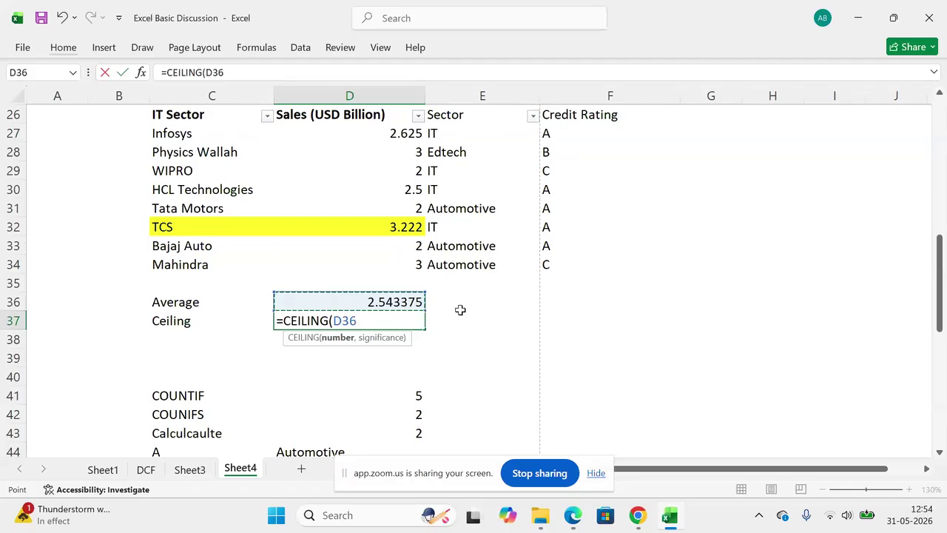
type(",0.01)")
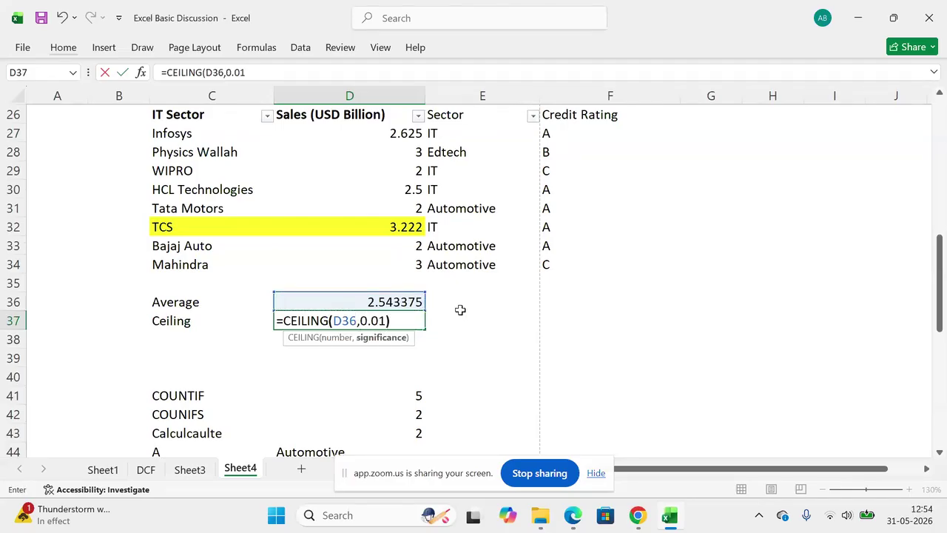
key("Return")
key("Up")
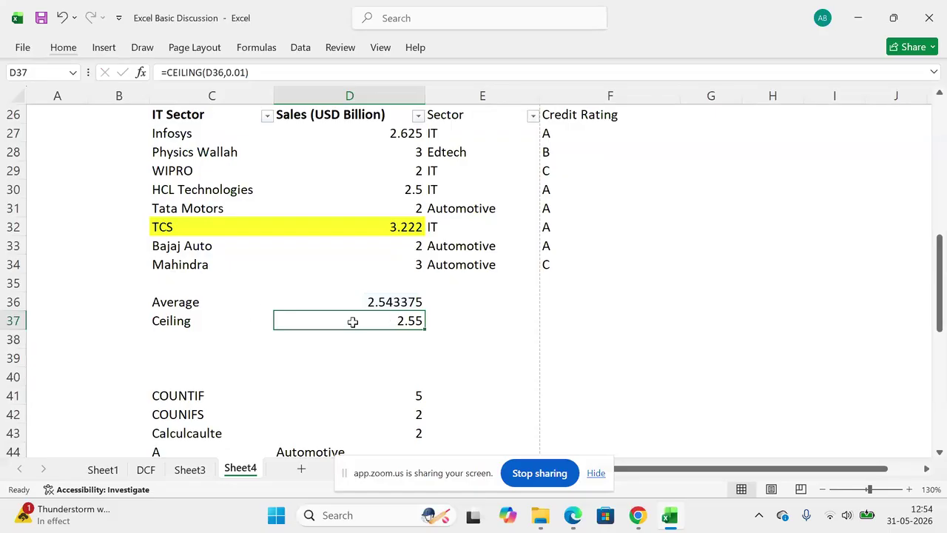
left_click_drag(195, 325, 323, 319)
left_click(363, 300)
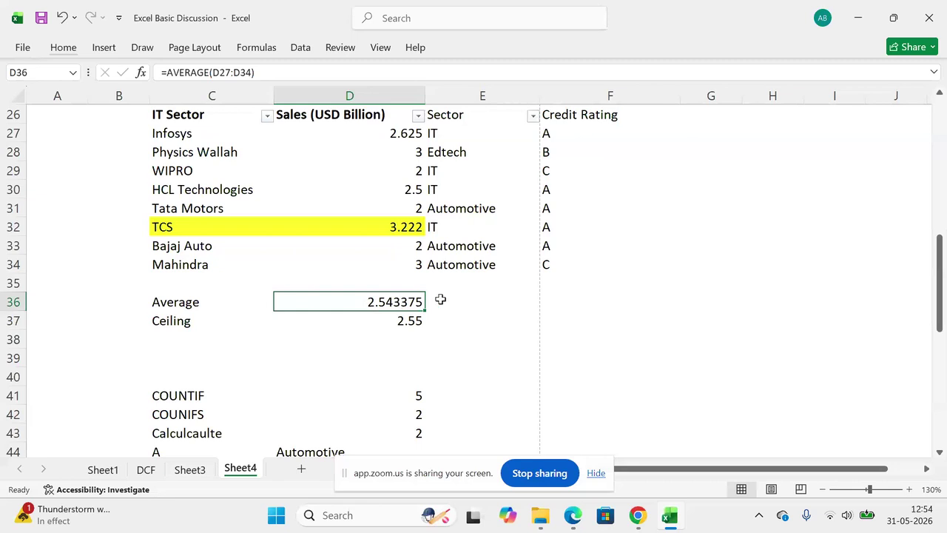
left_click(321, 324)
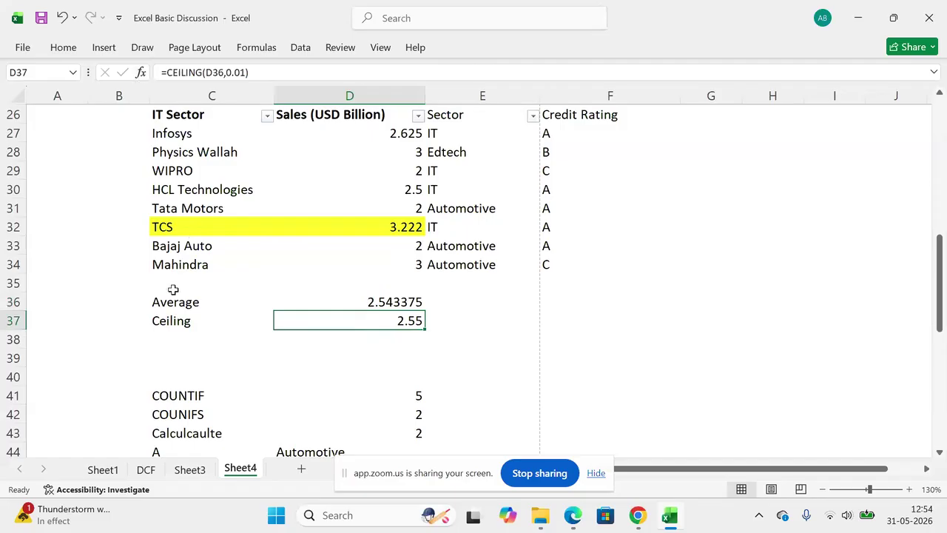
Step: Enter a FLOOR formula in C38 that rounds the average in D36 down with a significance of 0.01
left_click(185, 333)
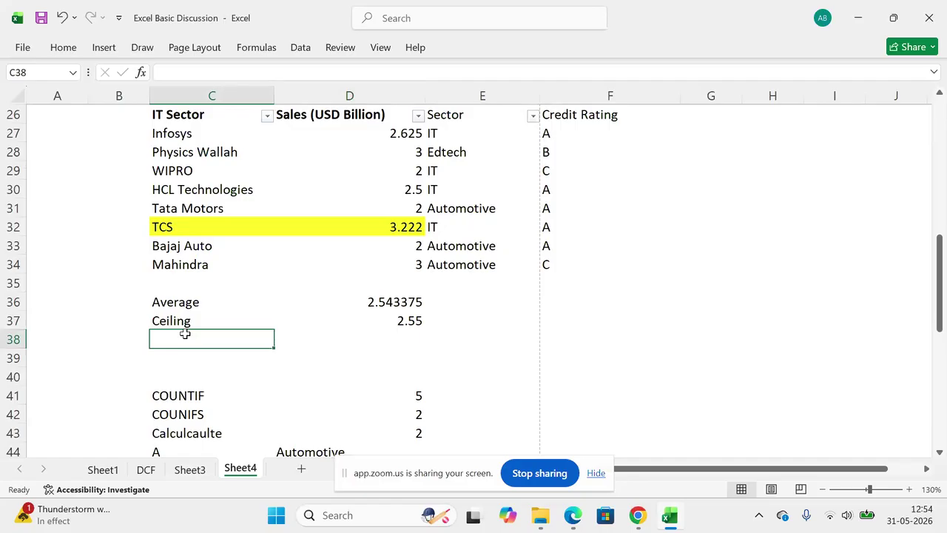
type("=f")
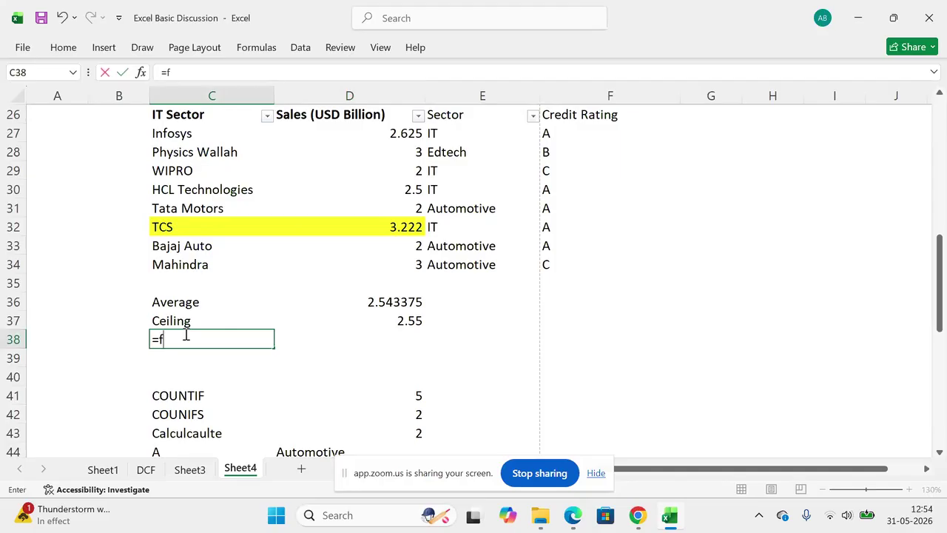
type("loo")
key("Down")
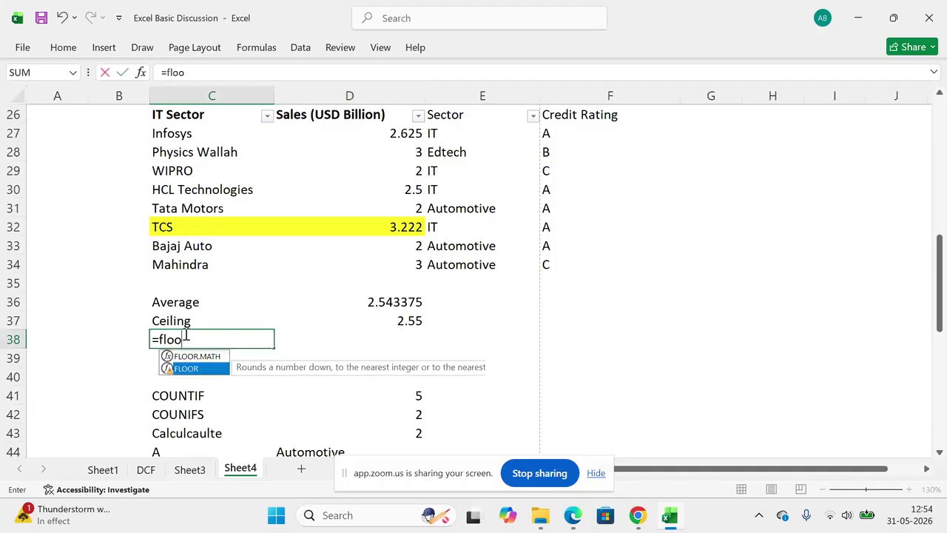
key("Tab")
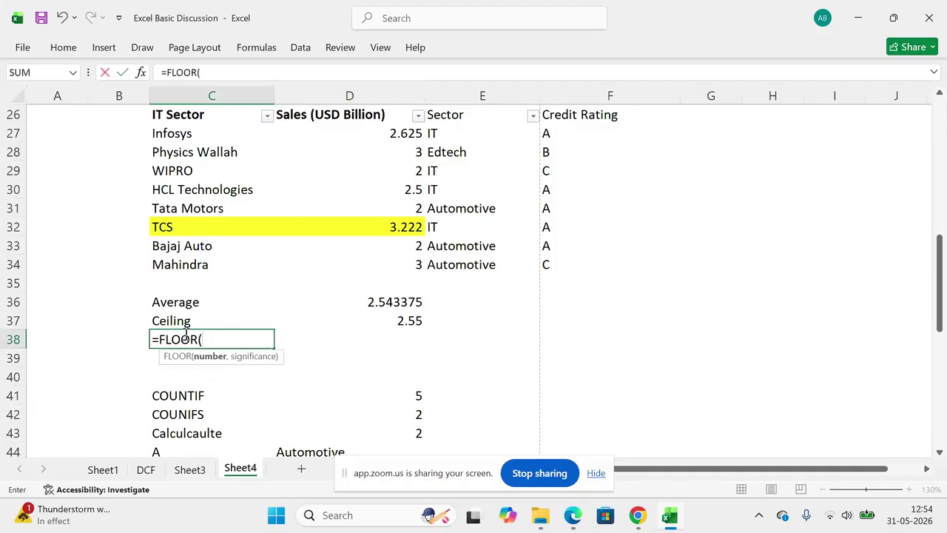
left_click(396, 302)
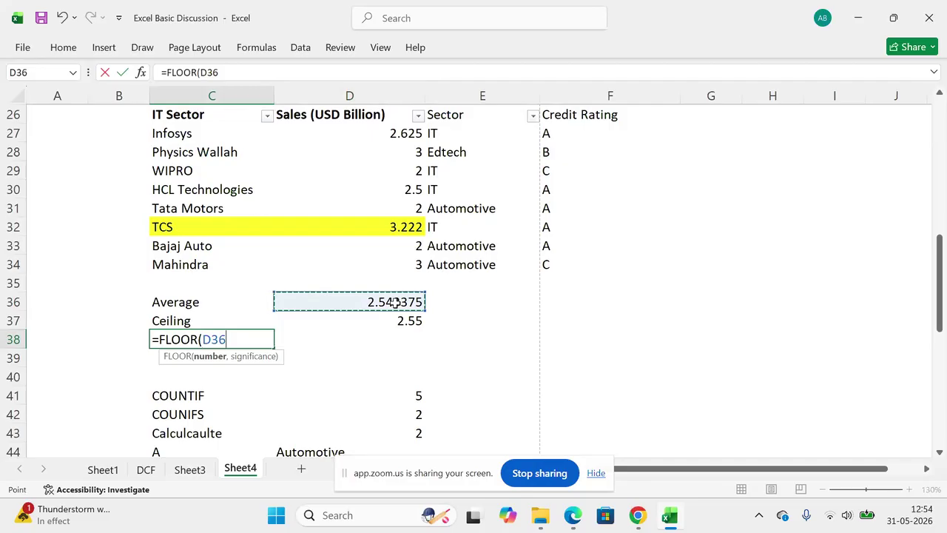
type(",0.01")
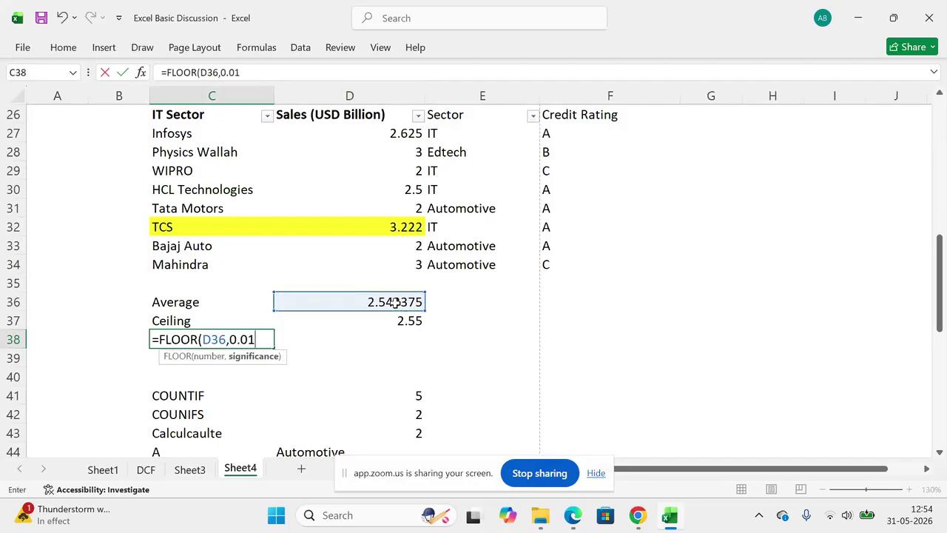
type(")")
key("Return")
key("Up")
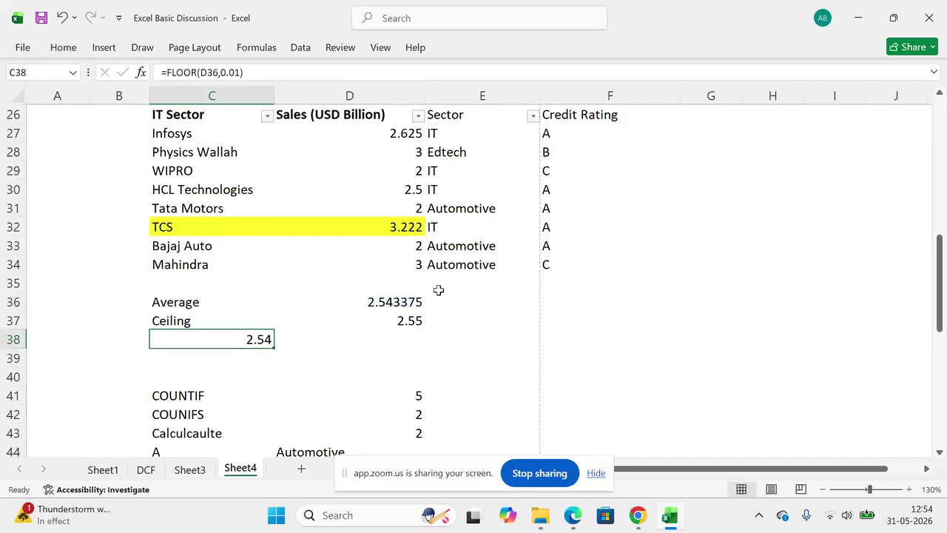
left_click(396, 303)
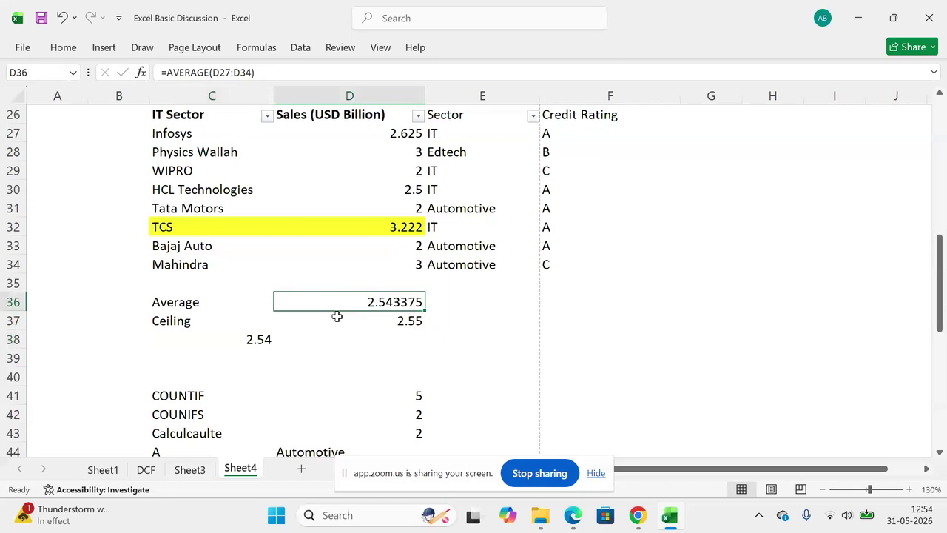
Step: Replace the FLOOR formula in C38 with the label Floor and select D38 beside it
left_click(257, 339)
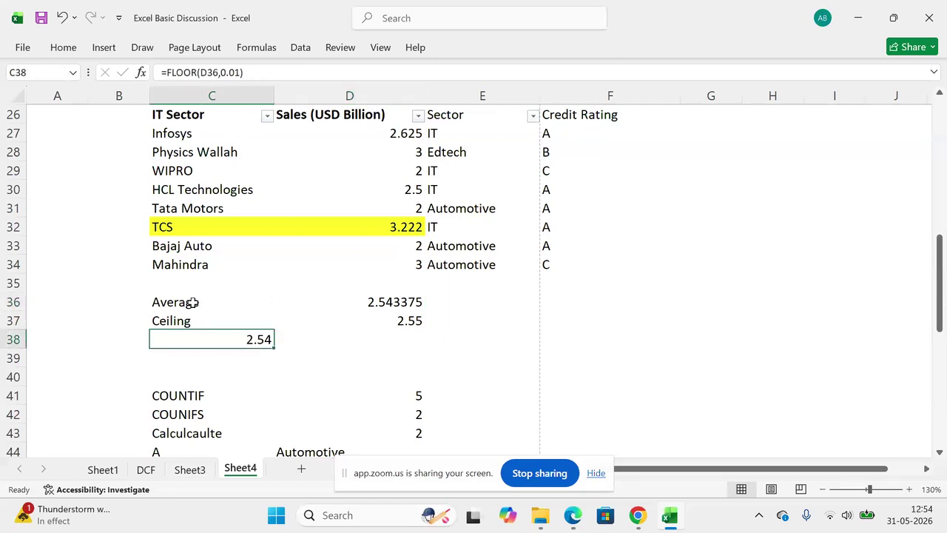
type("Floor")
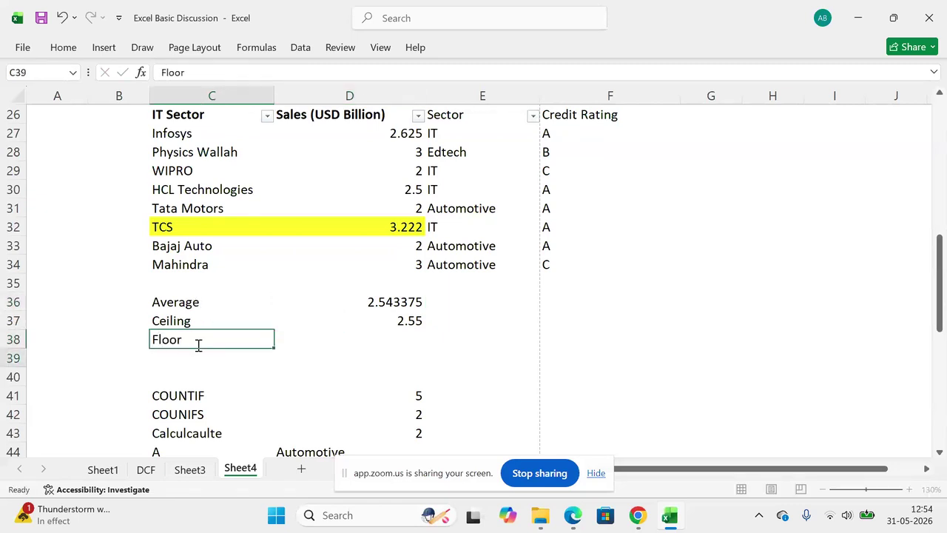
key("Tab")
key("alt+Tab")
key("alt+shift+Tab")
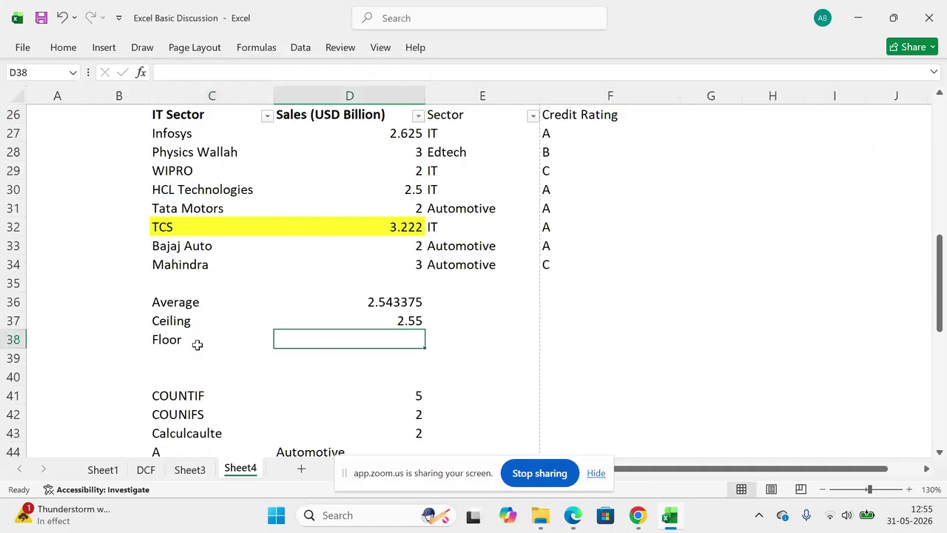
Step: Switch to the Excel functions PDF and examine the FLOOR function's description, syntax and examples
key("alt+Tab")
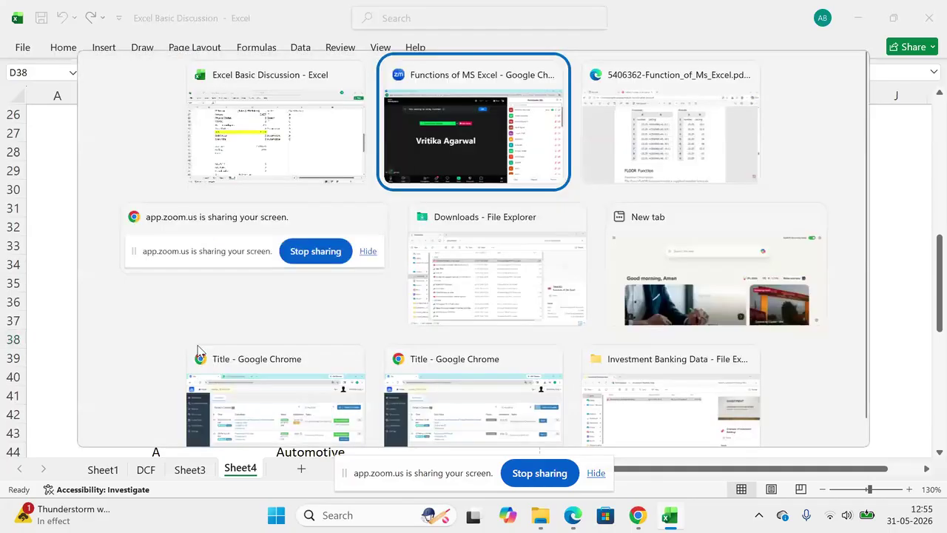
key("alt+Tab")
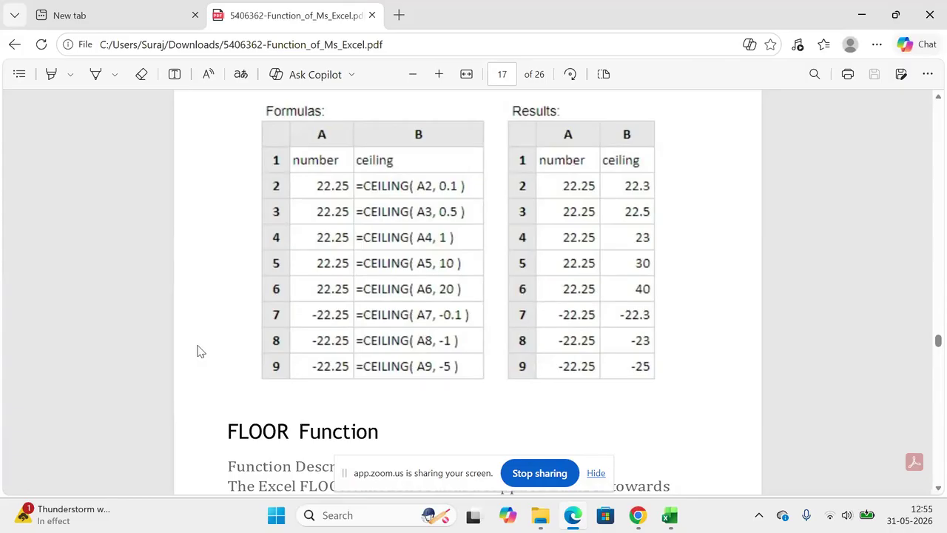
scroll(198, 351, "down", 5)
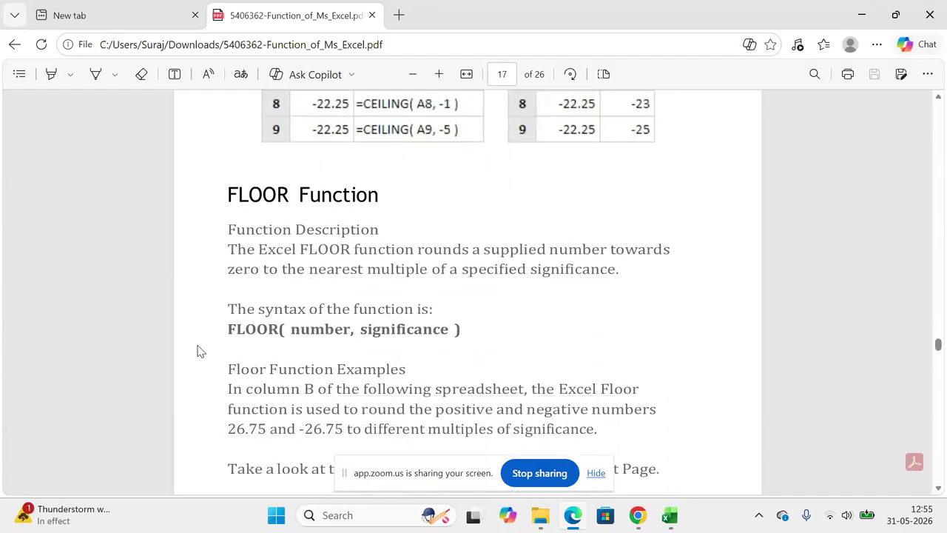
scroll(199, 350, "down", 1)
scroll(198, 351, "down", 4)
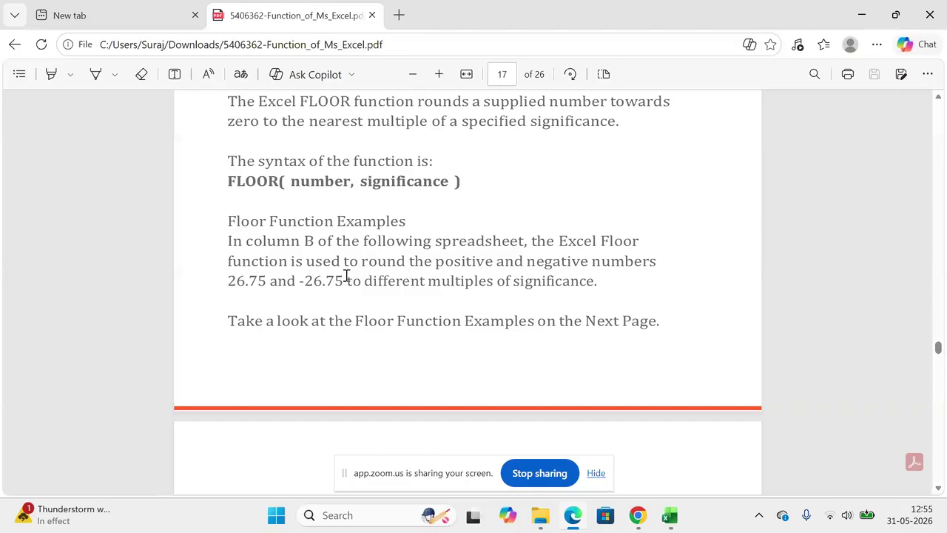
scroll(493, 270, "down", 4)
scroll(493, 271, "down", 13)
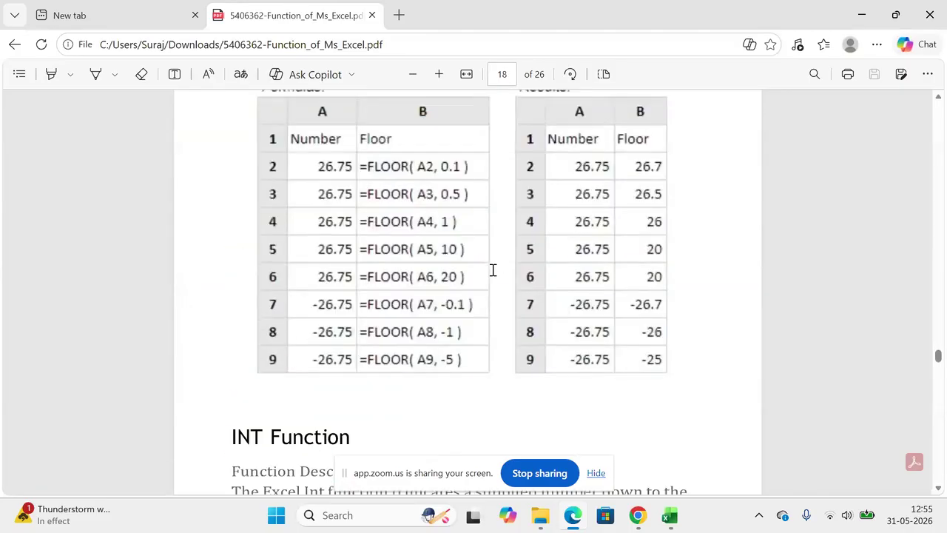
Step: Examine the INT function's description and syntax in the PDF
scroll(493, 270, "up", 4)
scroll(493, 270, "down", 3)
scroll(493, 270, "down", 12)
scroll(493, 270, "up", 3)
scroll(493, 270, "down", 1)
scroll(493, 271, "down", 1)
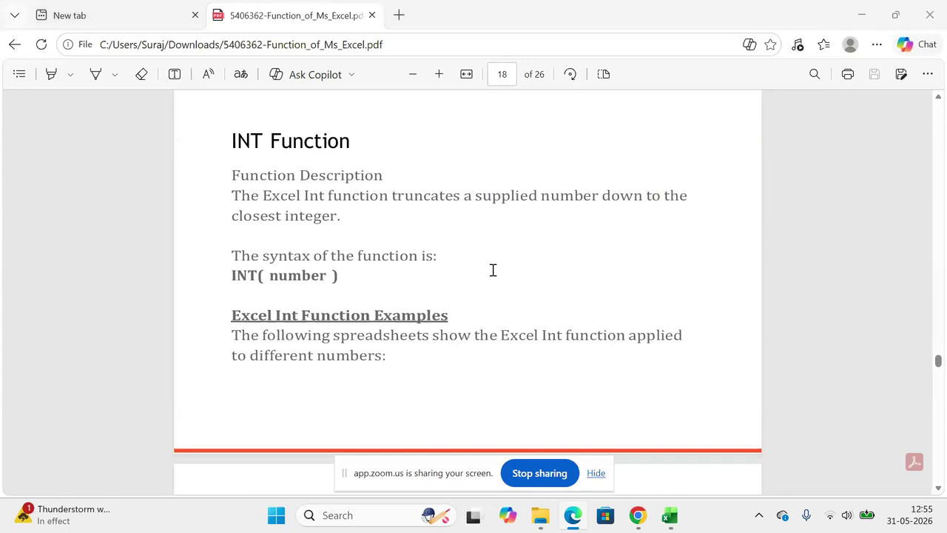
Step: Switch back to the Excel workbook and move to the empty rows below the Standard Deviation section
key("alt+Tab")
key("Down")
key("Down")
key("Down")
key("Down")
key("Down")
key("Down")
key("Down")
key("Down")
key("Down")
key("Down")
key("Down")
key("Down")
key("Down")
key("Down")
key("Down")
key("Down")
key("Down")
key("Down")
key("Down")
key("Down")
key("Down")
key("Down")
key("Down")
key("Down")
key("Down")
key("Down")
key("Down")
key("Down")
key("Down")
key("Down")
key("Down")
key("Down")
key("Up")
key("Up")
key("Up")
key("Up")
key("Left")
Step: Switch to the Zoom meeting window and raise the system volume
key("alt+Tab")
key("alt+Tab")
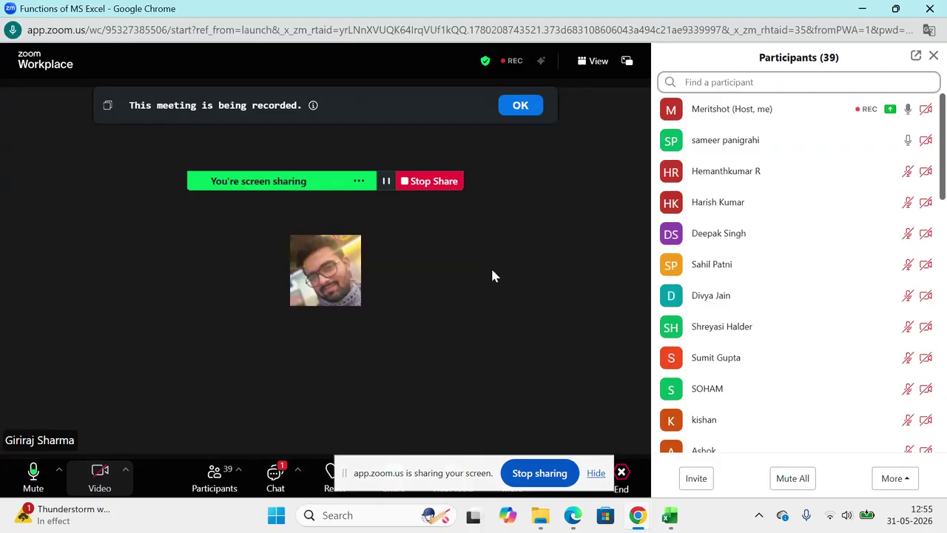
key("ctrl+f")
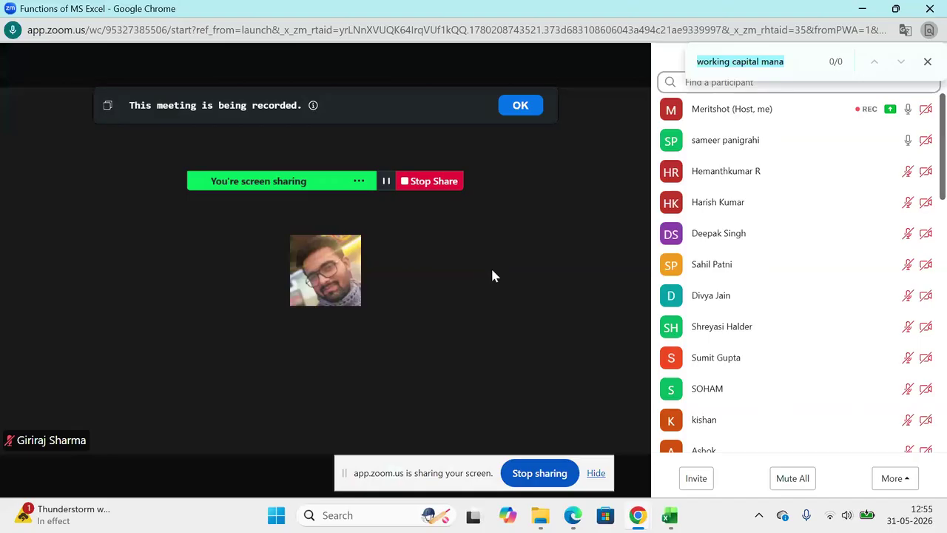
key("XF86AudioRaiseVolume")
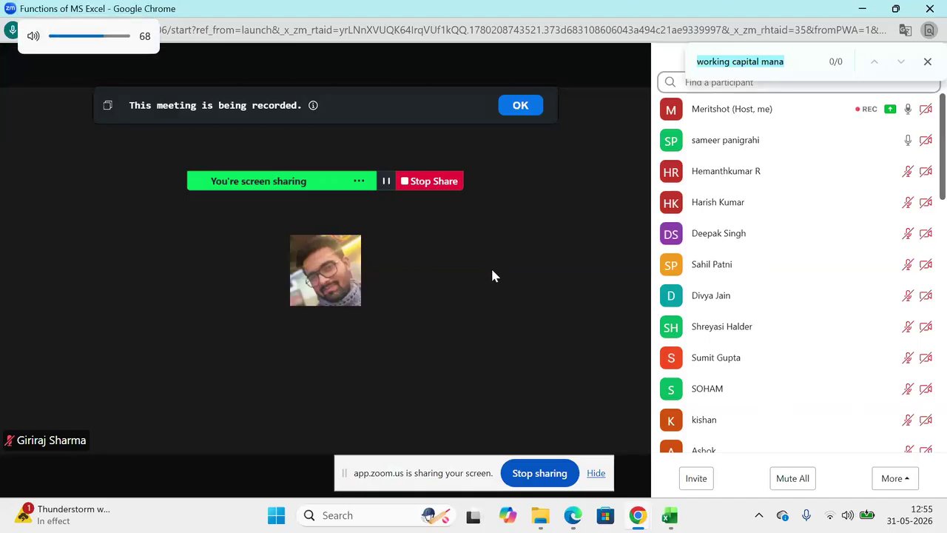
key("XF86AudioRaiseVolume")
key("XF86AudioRaiseVolume")
key("XF86AudioRaiseVolume")
key("XF86AudioRaiseVolume")
key("XF86AudioRaiseVolume")
key("XF86AudioRaiseVolume")
Step: Return to the Excel workbook and enter 2.56 in D57, below the Standard Deviation section
key("alt+Tab")
key("Up")
key("Up")
key("Up")
key("Up")
key("Up")
key("Up")
key("Up")
key("Up")
key("Right")
key("Up")
key("Up")
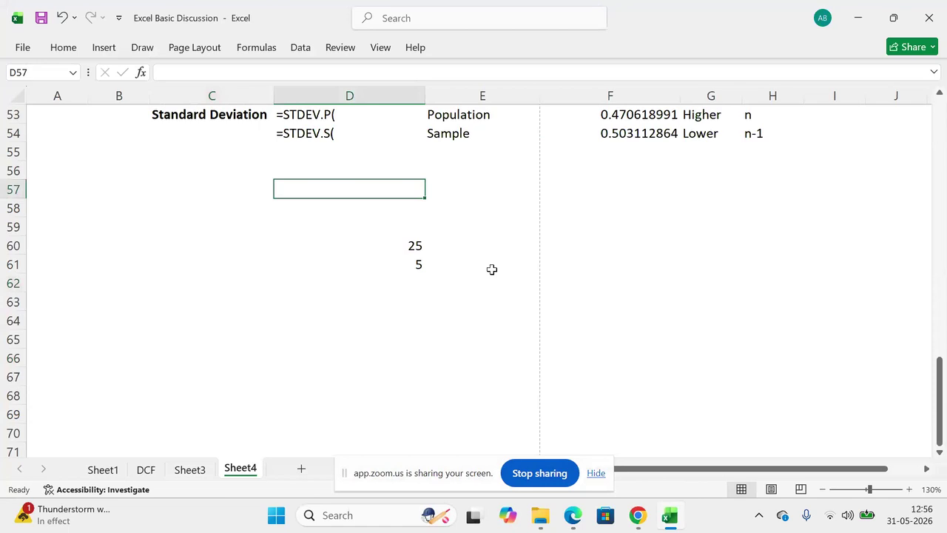
type("2.")
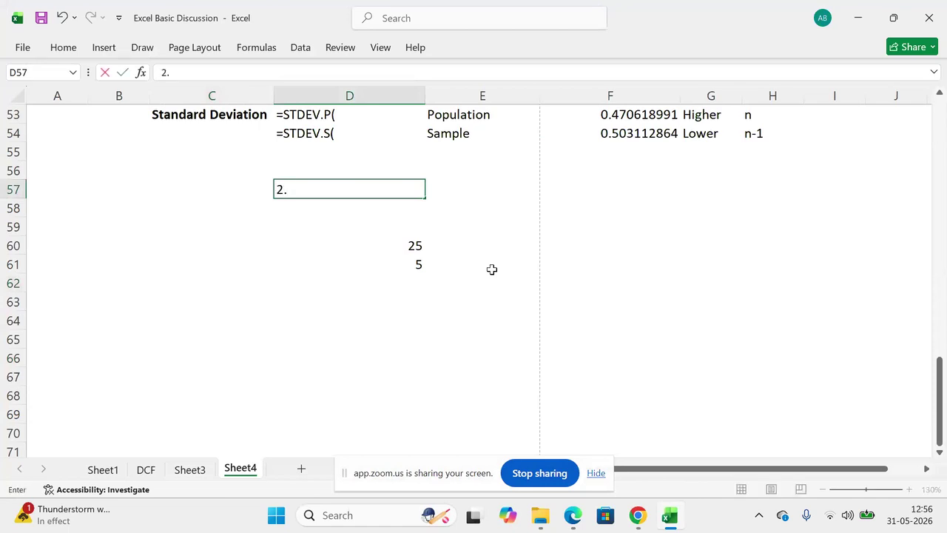
type("56")
key("Return")
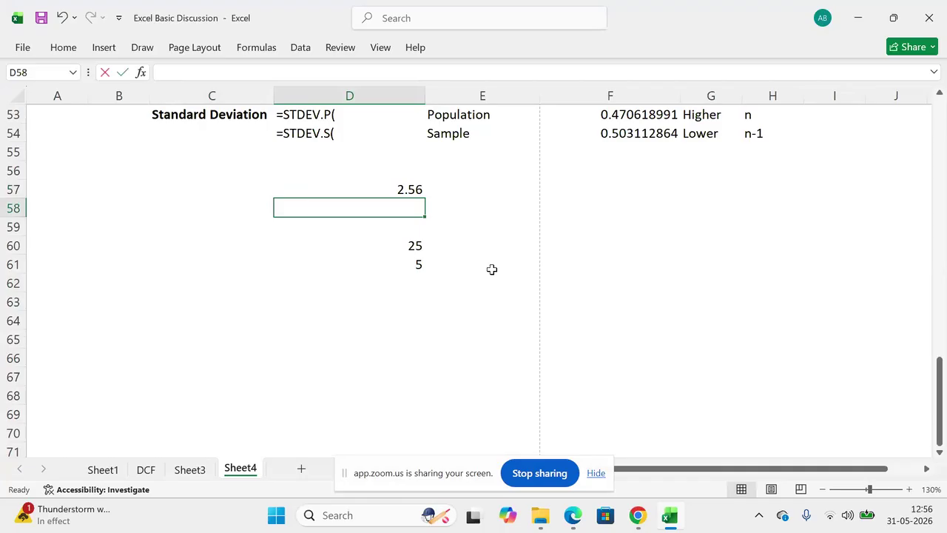
Step: Enter an INT formula in D58 that truncates the number in D57 to an integer
type("=int")
key("Tab")
key("Up")
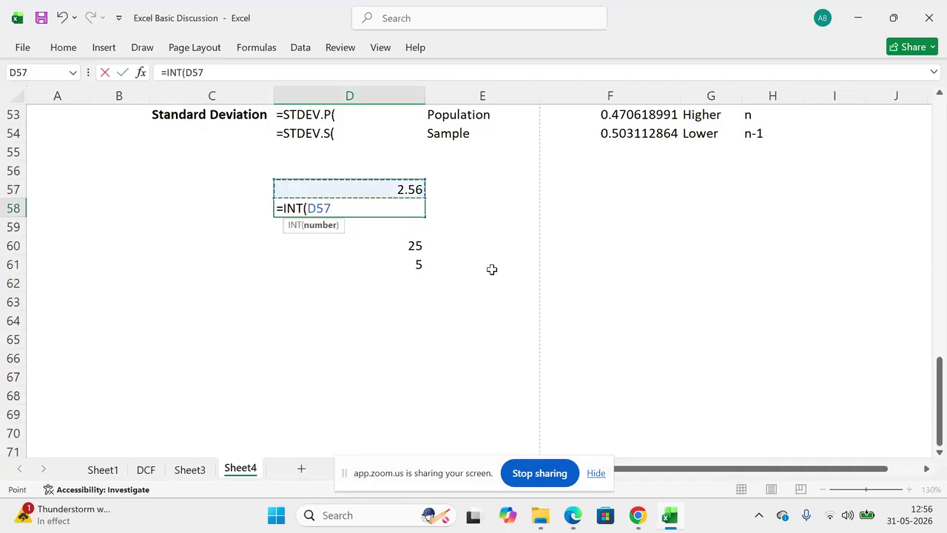
type(")")
key("Return")
key("Up")
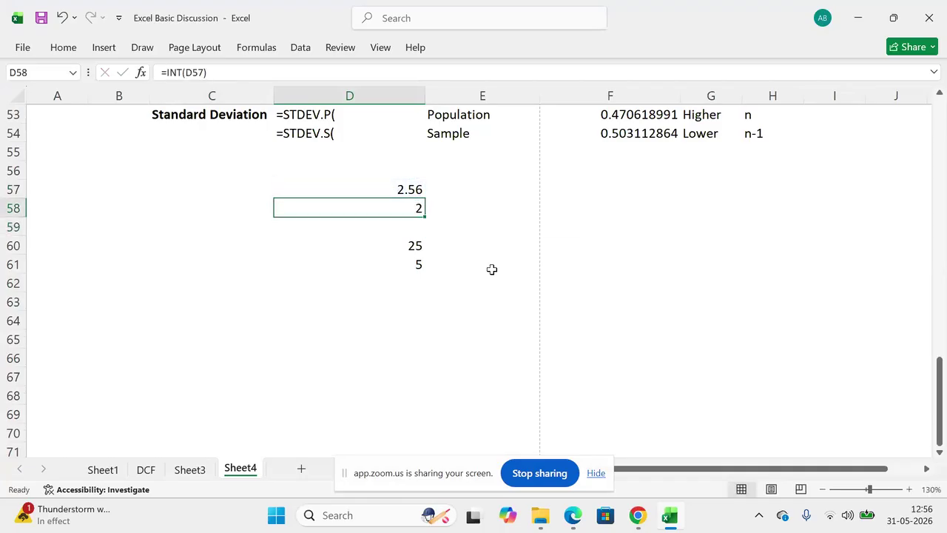
left_click_drag(391, 190, 389, 199)
left_click(389, 200)
key("Up")
key("alt")
key("h")
key("Escape")
key("Escape")
key("Down")
Step: Switch to the PDF and examine the ROUND function's description, syntax and examples
key("alt+Tab")
key("alt+Tab")
scroll(395, 193, "down", 10)
scroll(395, 194, "down", 3)
scroll(395, 193, "up", 3)
scroll(395, 193, "down", 1)
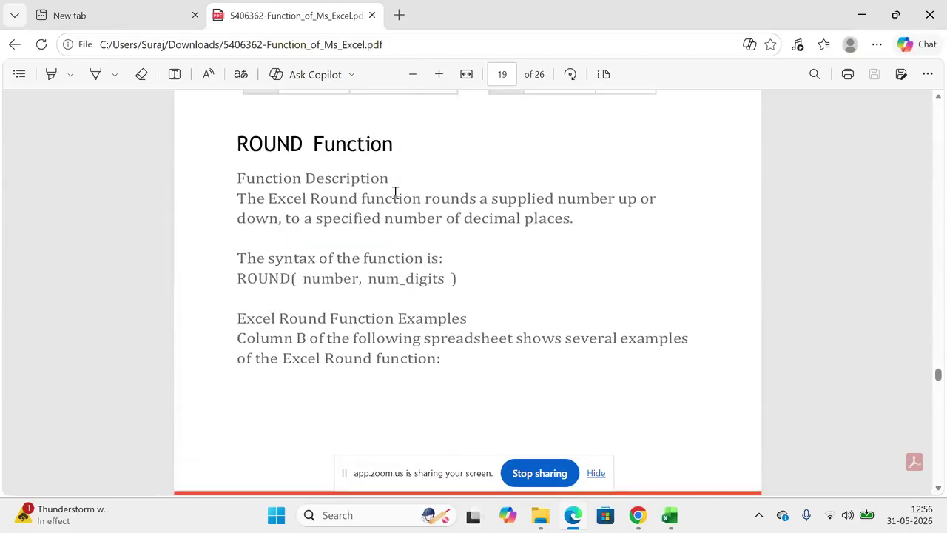
scroll(395, 193, "down", 5)
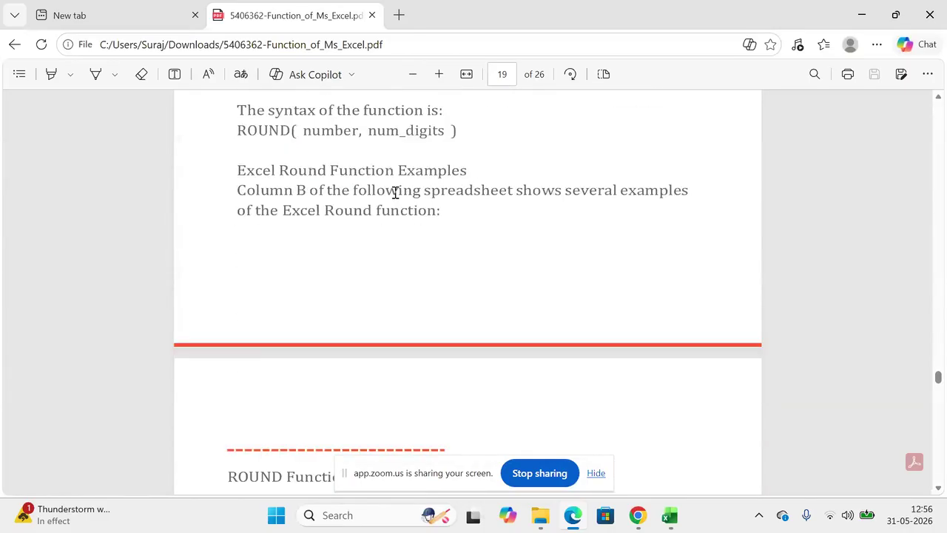
scroll(395, 193, "down", 8)
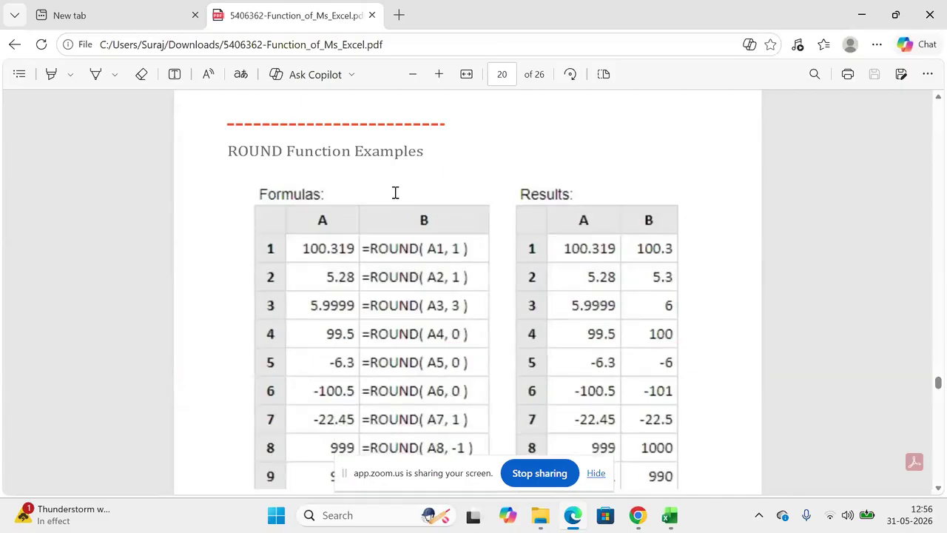
Step: Switch back to the Excel workbook and select the Min result in D47
key("alt+Tab")
key("Up")
key("Up")
key("Up")
key("Up")
key("Up")
key("Up")
key("Up")
key("Up")
key("Up")
key("Up")
key("Up")
key("Up")
key("Up")
key("Up")
key("Down")
key("Down")
key("Down")
key("Down")
key("Down")
key("Down")
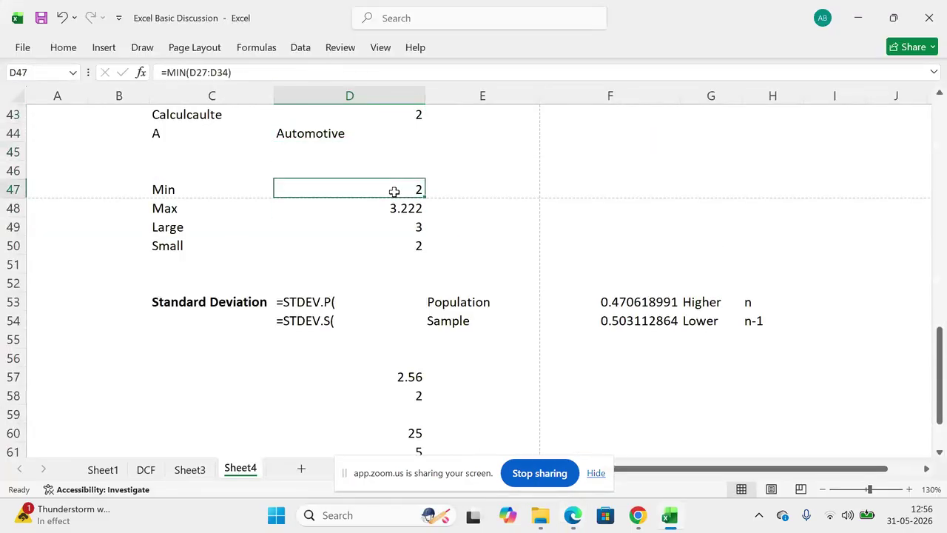
Step: Enter the value 25.56 in cell D65 of Sheet4, below the existing examples
key("Down")
key("Down")
key("Down")
key("Down")
key("Down")
key("Down")
key("Down")
key("Down")
key("Down")
key("Down")
key("Down")
key("Down")
key("Down")
key("Down")
key("Down")
key("Down")
key("Down")
key("Down")
key("Down")
key("Down")
key("Up")
key("Up")
key("Up")
key("Up")
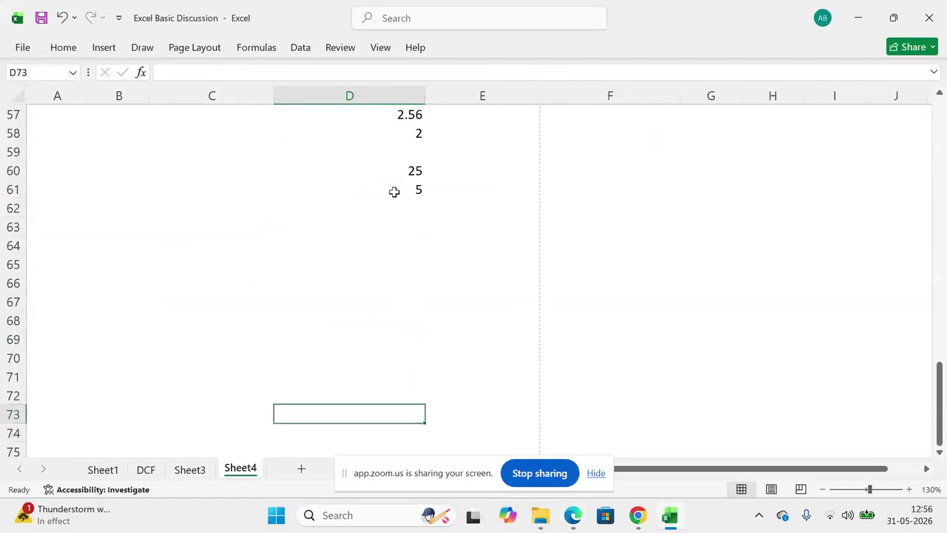
key("Up")
key("Up")
key("Up")
key("Up")
key("Up")
key("Up")
key("Down")
key("Down")
type("2")
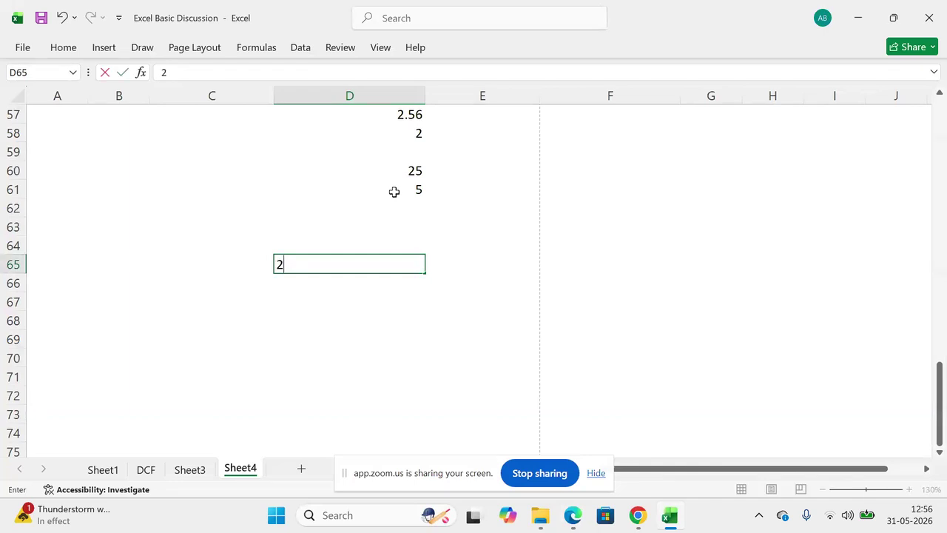
type("5.5")
key("Return")
Step: In D67, round the value in D65 to one decimal place with the formula =ROUND(D65,1)
key("Up")
key("Down")
key("Down")
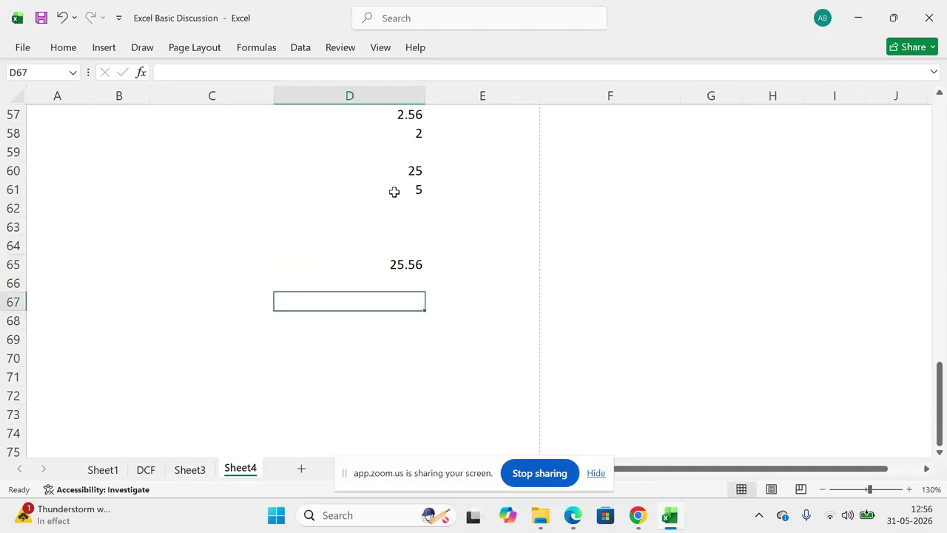
type("=round")
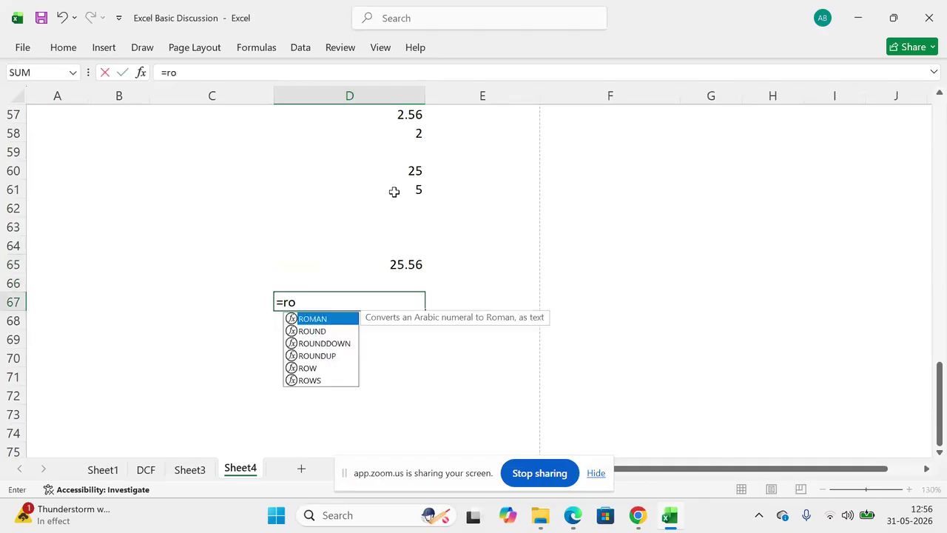
key("Tab")
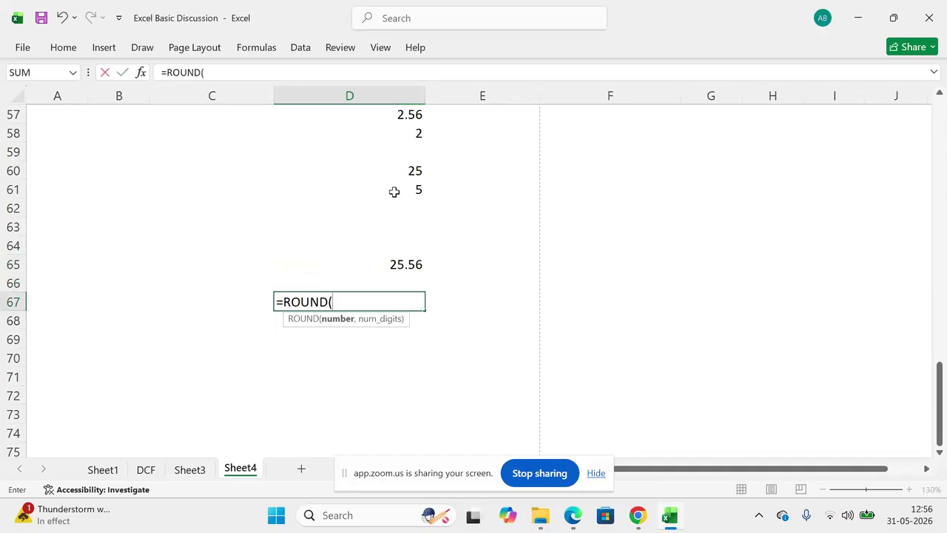
key("Up")
key("Up")
type(",")
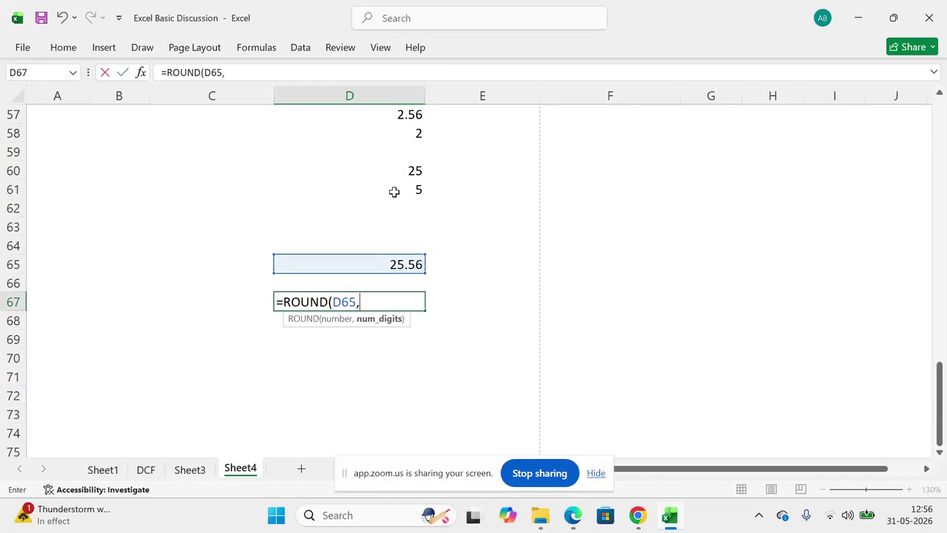
type("1)")
key("Return")
key("Up")
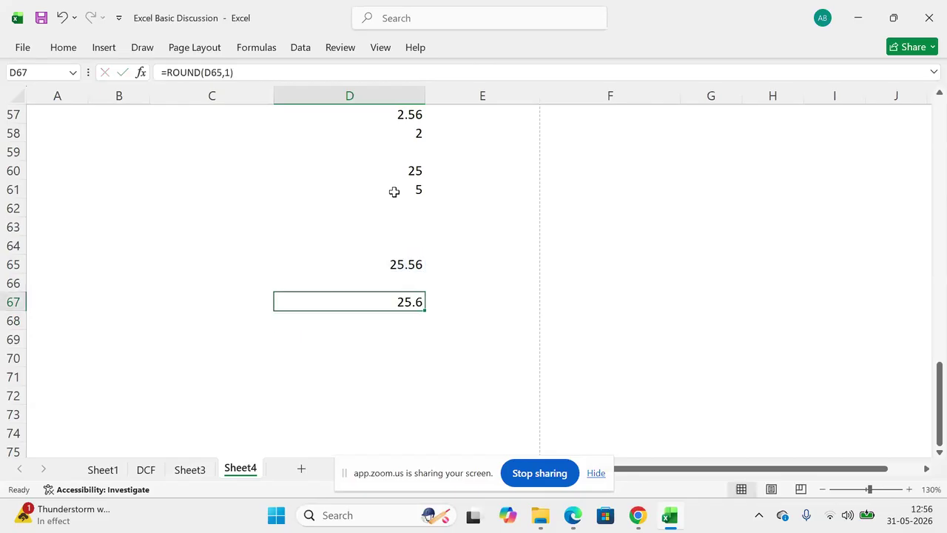
Step: Change the number in D65 to 25.34 and check the rounded result in D67
double_click(408, 265)
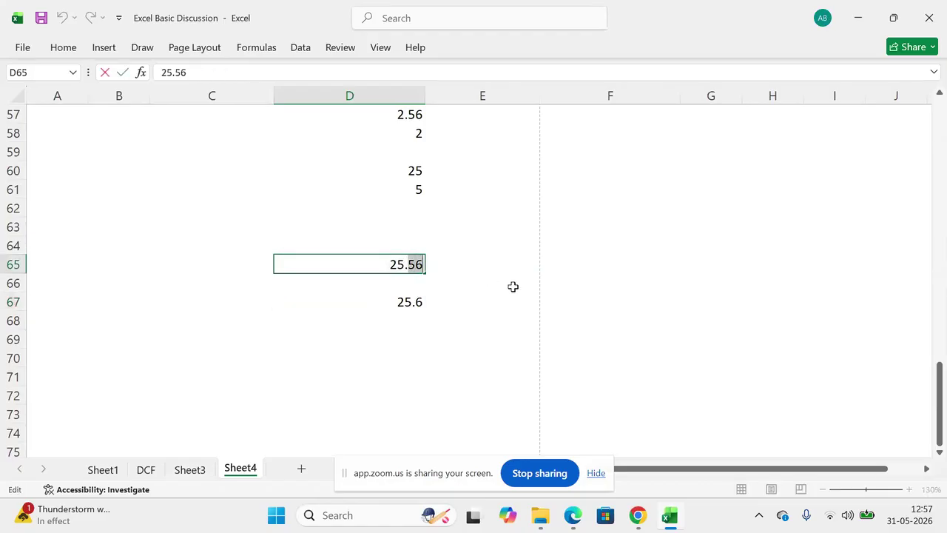
type("36")
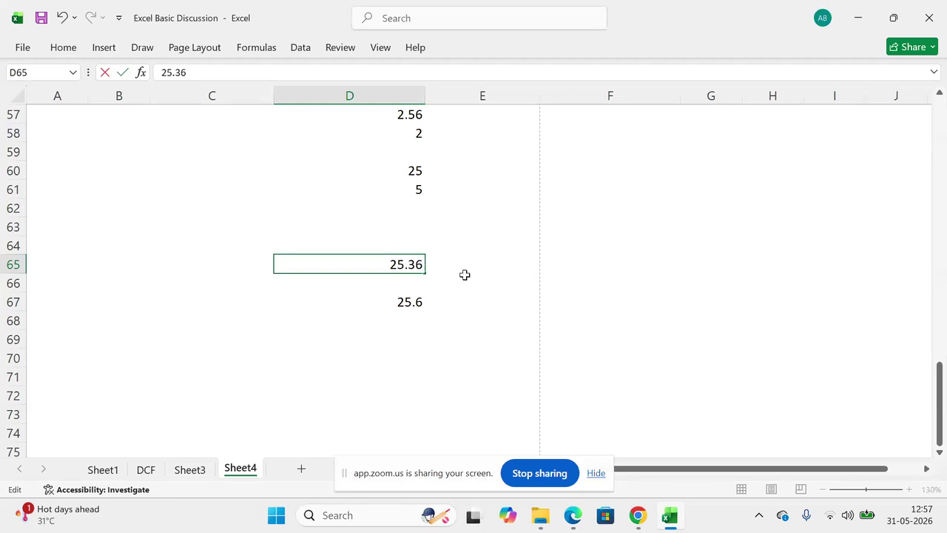
key("BackSpace")
type("4")
key("Return")
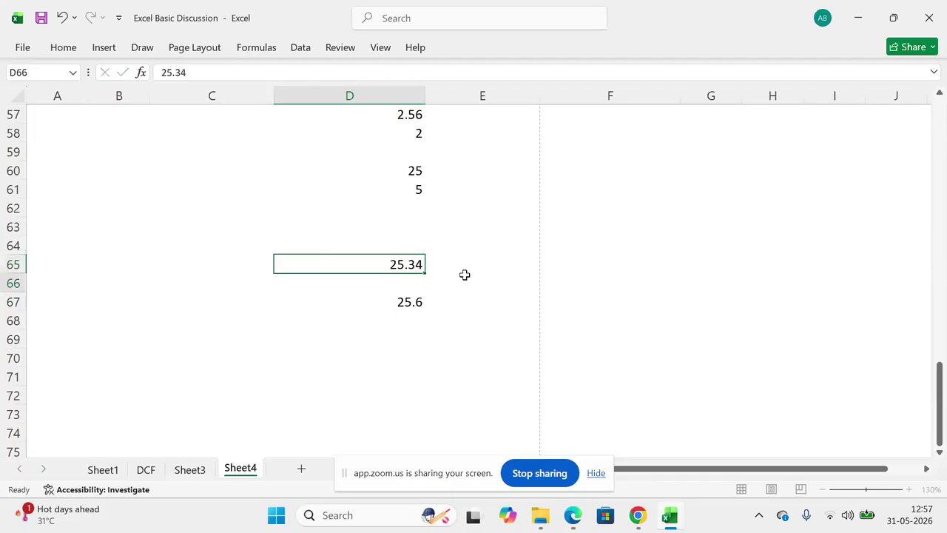
key("Down")
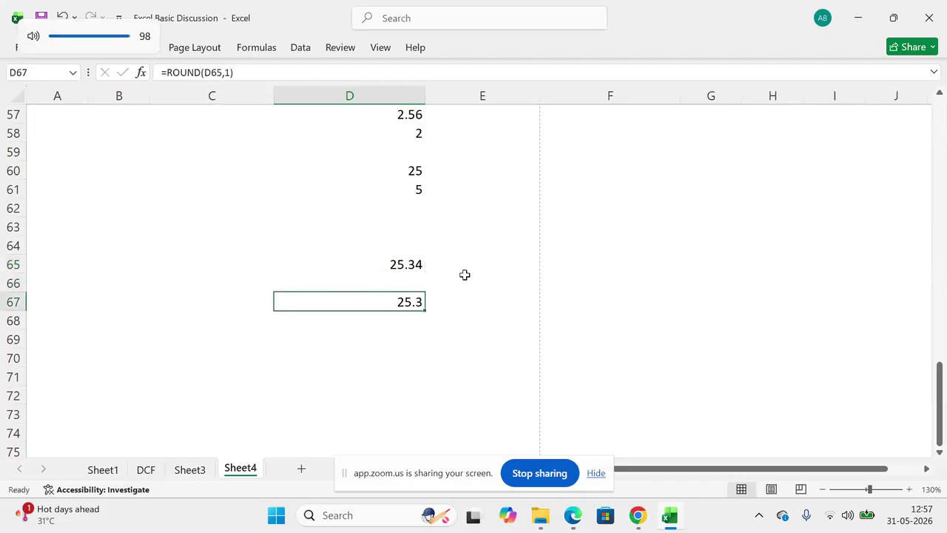
Step: Inspect the source value in D65 and the ROUND formula in D67 without changing them
key("Up")
key("Up")
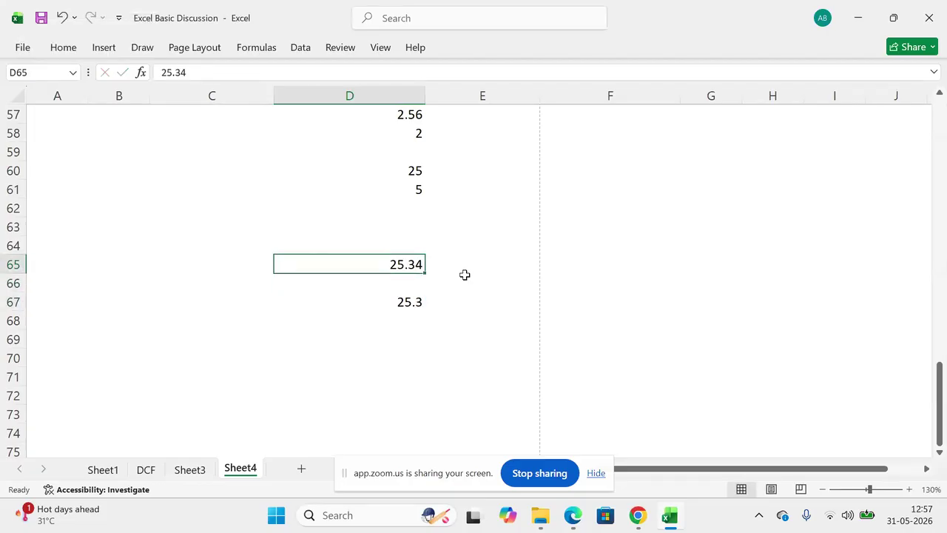
key("F2")
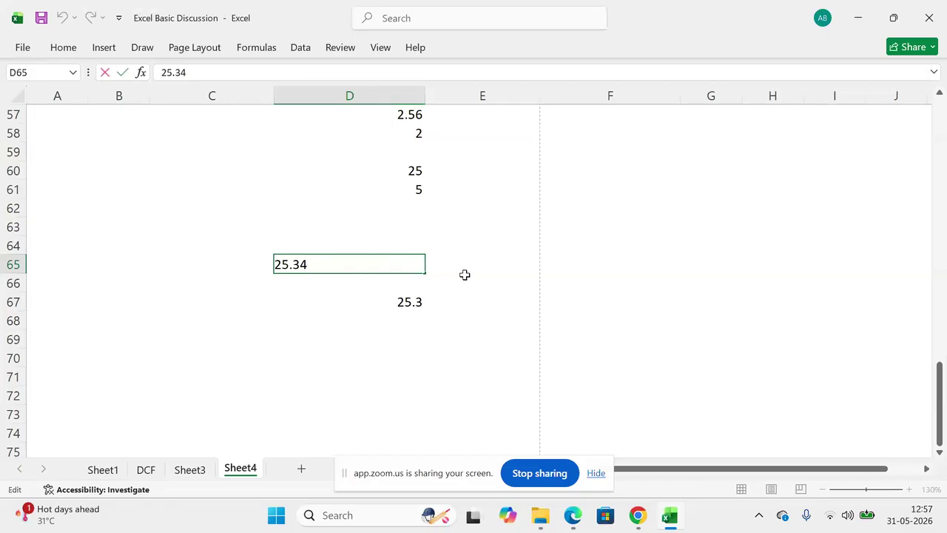
key("Escape")
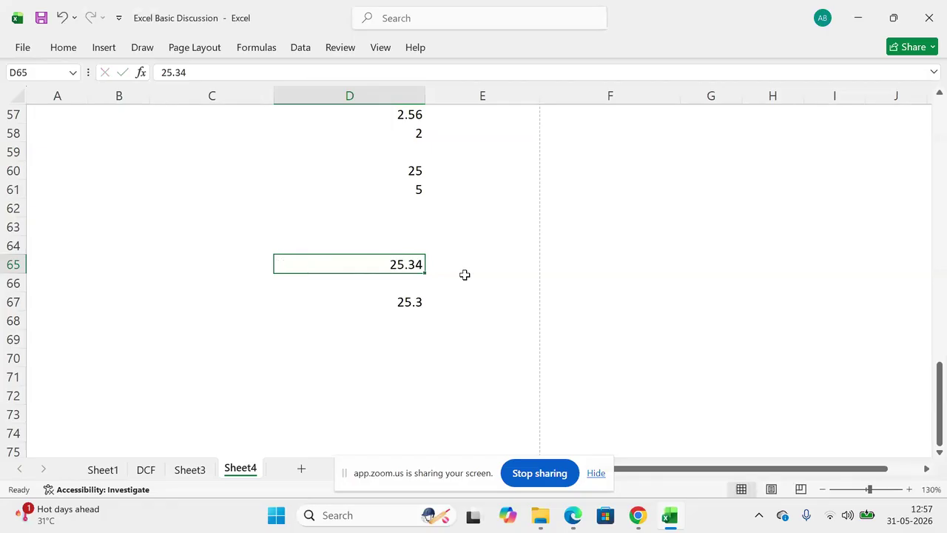
key("Down")
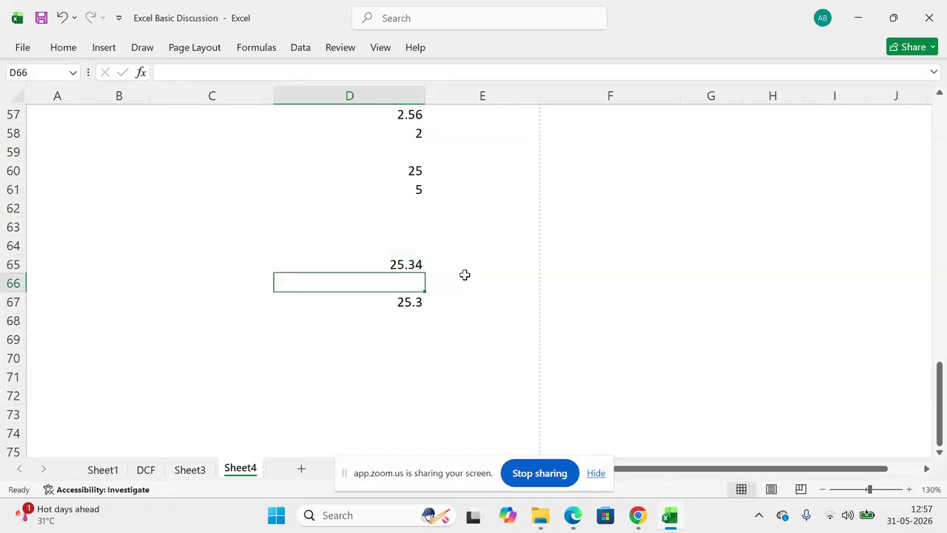
key("Down")
key("F2")
key("Escape")
Step: Switch to the Excel functions PDF in Edge, view the ROUND function examples, and return to the Excel workbook
key("alt+Tab")
scroll(467, 279, "down", 5)
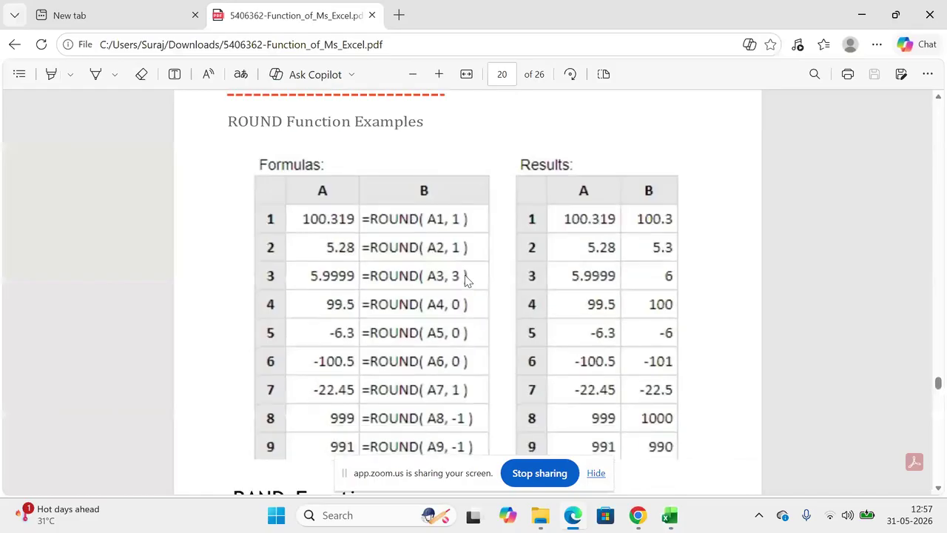
key("alt+Tab")
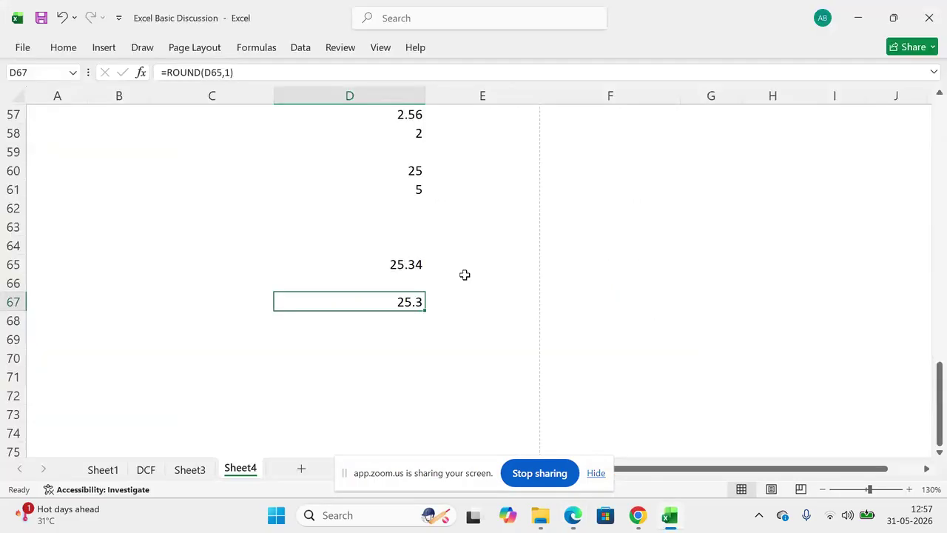
Step: Look through the worked examples on Sheet4 along column C, from the share price section down past the standard deviation section
key("Left")
key("Up")
key("Up")
key("Up")
key("Up")
key("Up")
key("Up")
key("Up")
key("Up")
key("Up")
key("Up")
key("Up")
key("Up")
key("Up")
key("Up")
key("Up")
key("Up")
key("Up")
key("Up")
key("Up")
key("Up")
key("Up")
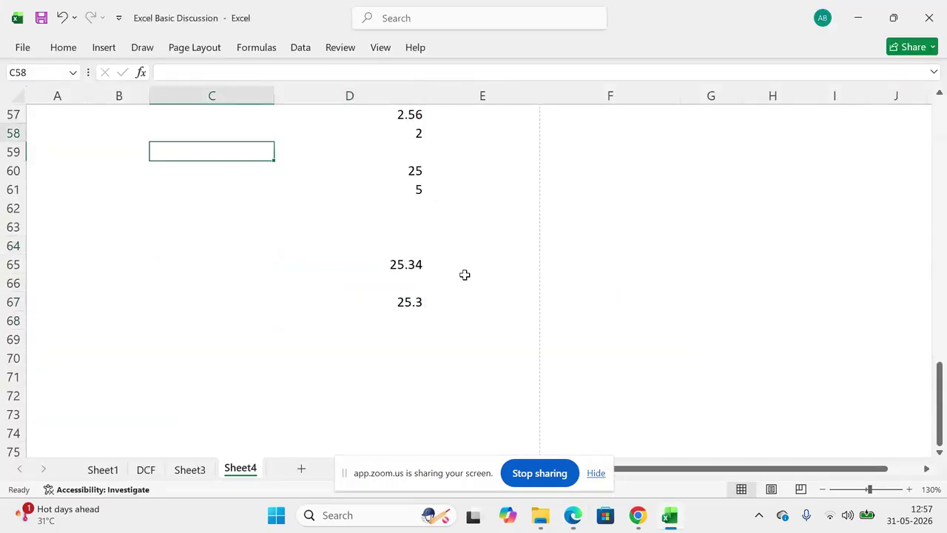
key("Up")
key("Up")
key("Up")
key("Up")
key("Up")
key("Up")
key("Up")
key("Up")
key("Up")
key("Up")
key("Up")
key("Up")
key("Up")
key("Up")
key("Up")
key("Up")
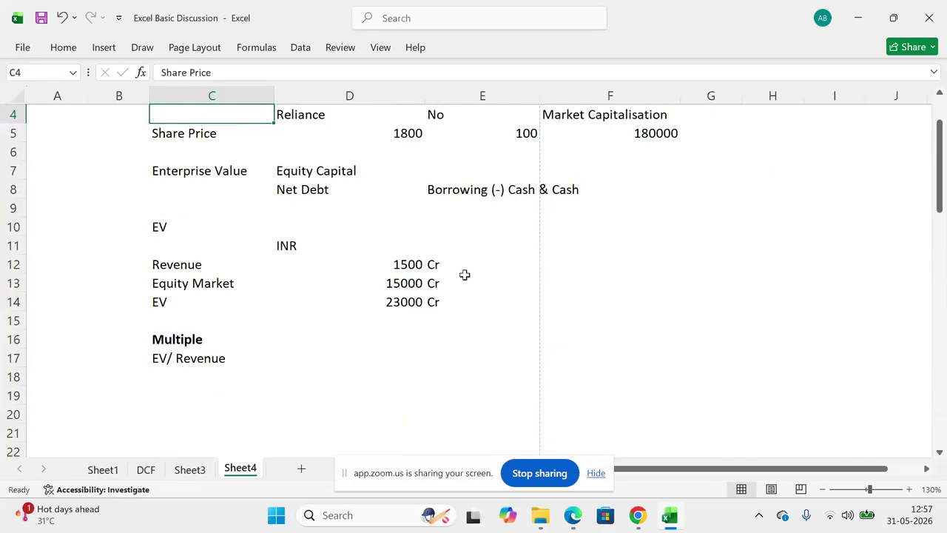
key("Down")
key("Down")
key("Down")
key("Down")
key("Down")
key("Down")
key("Down")
key("Down")
key("Down")
key("Down")
key("Down")
key("Down")
key("Down")
key("Down")
key("Down")
key("Down")
key("Down")
key("Down")
key("Down")
key("Down")
key("Down")
key("Down")
key("Down")
key("Down")
key("Down")
key("Down")
key("Down")
key("Down")
key("Up")
key("Down")
key("Down")
key("Down")
key("Down")
key("Down")
key("Down")
key("Down")
key("Down")
key("Down")
key("Down")
key("Down")
key("Down")
key("Down")
key("Down")
key("Down")
key("Down")
key("Down")
key("Down")
key("Down")
key("Down")
key("Down")
key("Down")
key("Down")
key("Down")
key("Down")
key("Down")
key("Down")
key("Down")
key("Down")
key("Down")
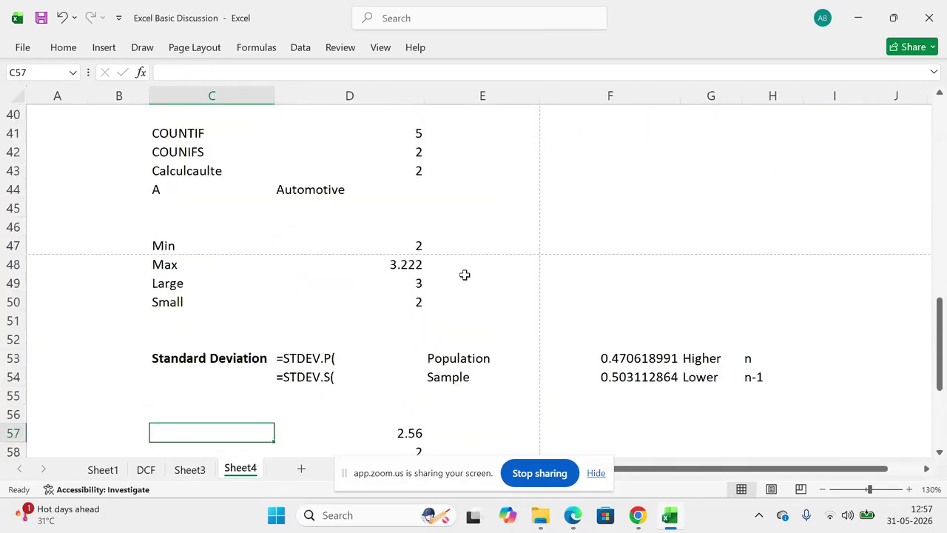
Step: Label cell C63, below the rounding examples on Sheet4, as RAND
key("Up")
key("Up")
key("Up")
key("Up")
key("Up")
key("Up")
key("Down")
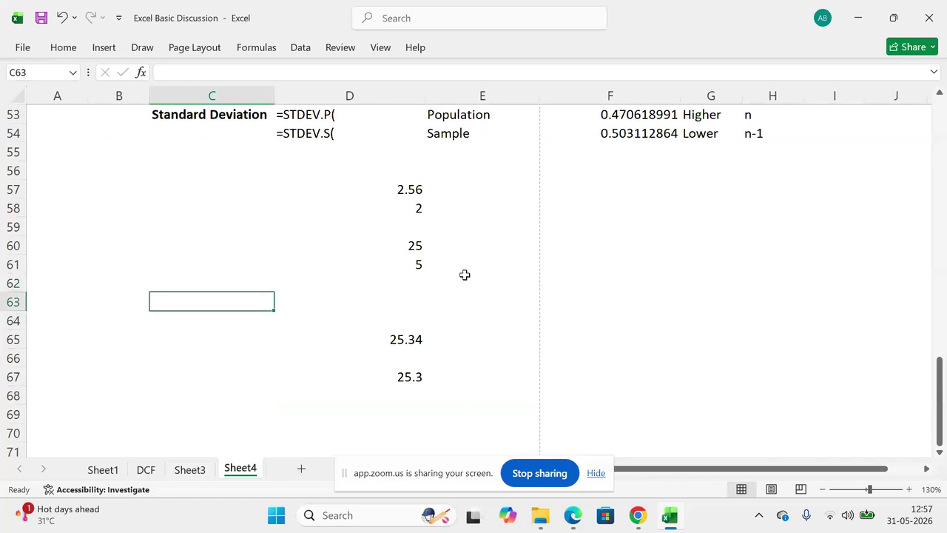
type("RAND")
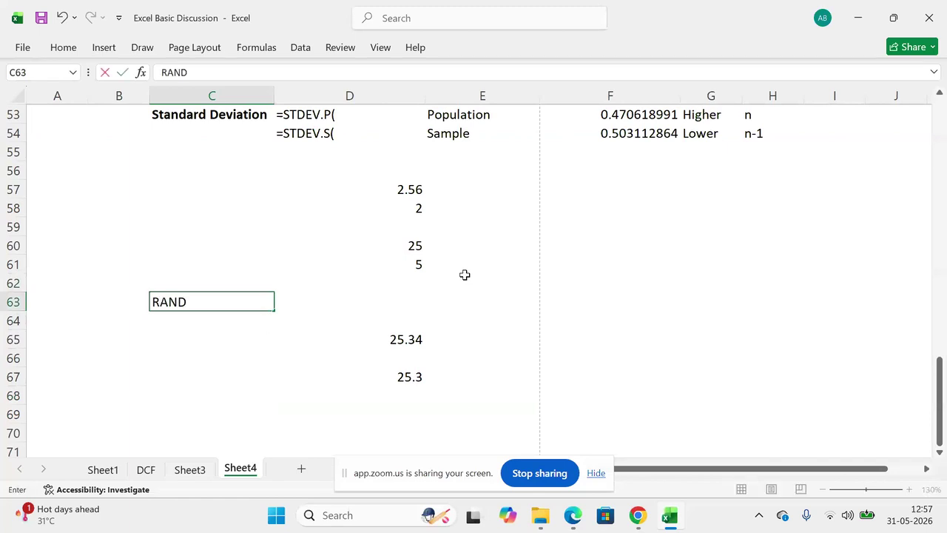
Step: Enter the formula =RAND() in D63 beside the RAND label
key("Tab")
type("=")
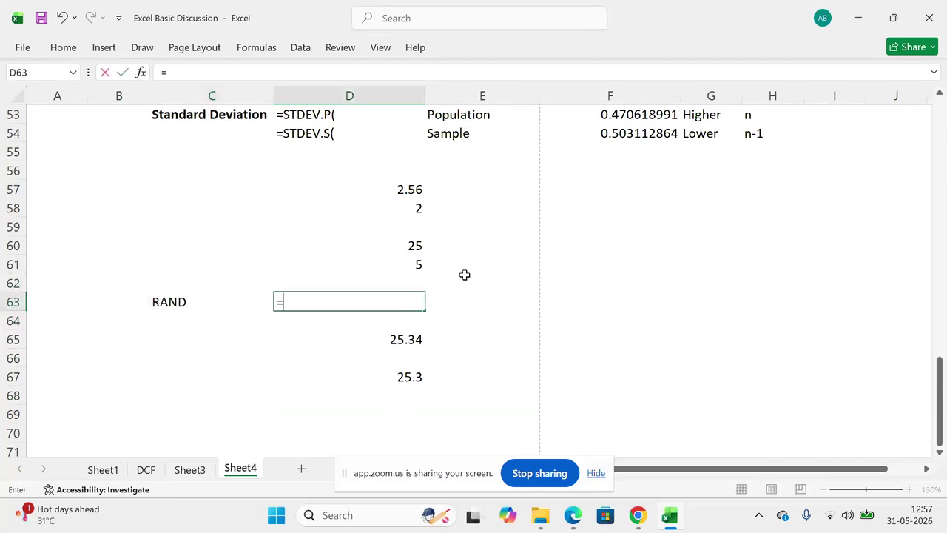
type("rand")
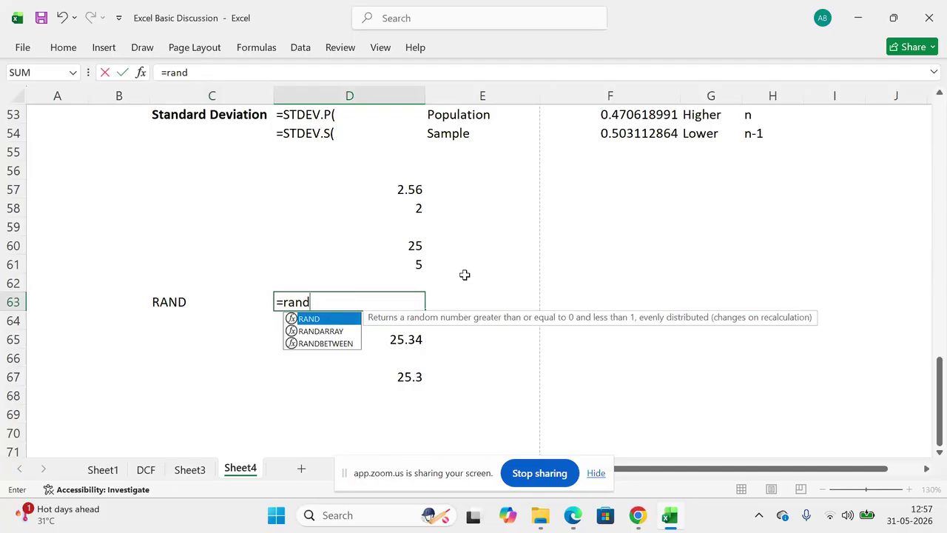
key("Tab")
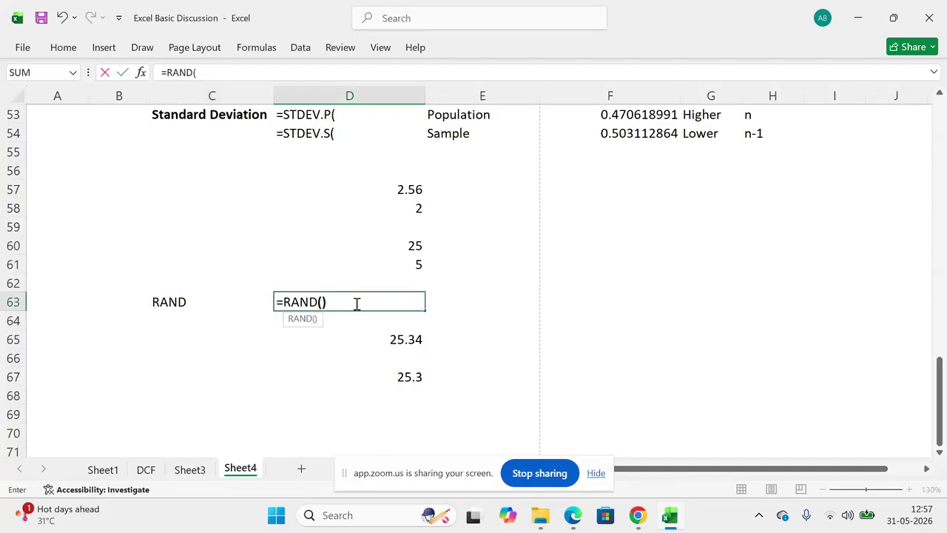
type(")")
key("Return")
left_click(360, 305)
Step: Clear the ROUND example in D65:D67, leaving the RAND result cell selected
left_click(372, 339)
left_click_drag(371, 339, 378, 387)
key("Delete")
key("Up")
key("Up")
key("Up")
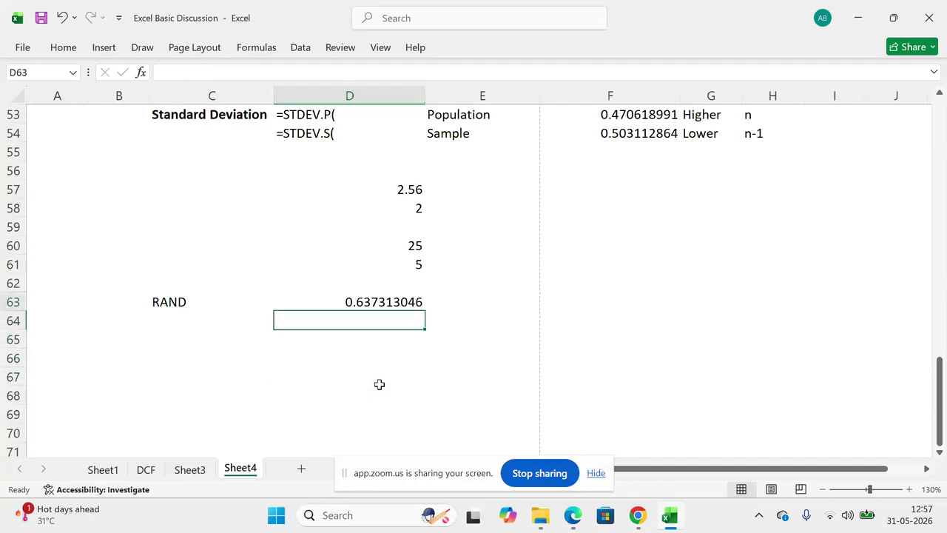
key("Down")
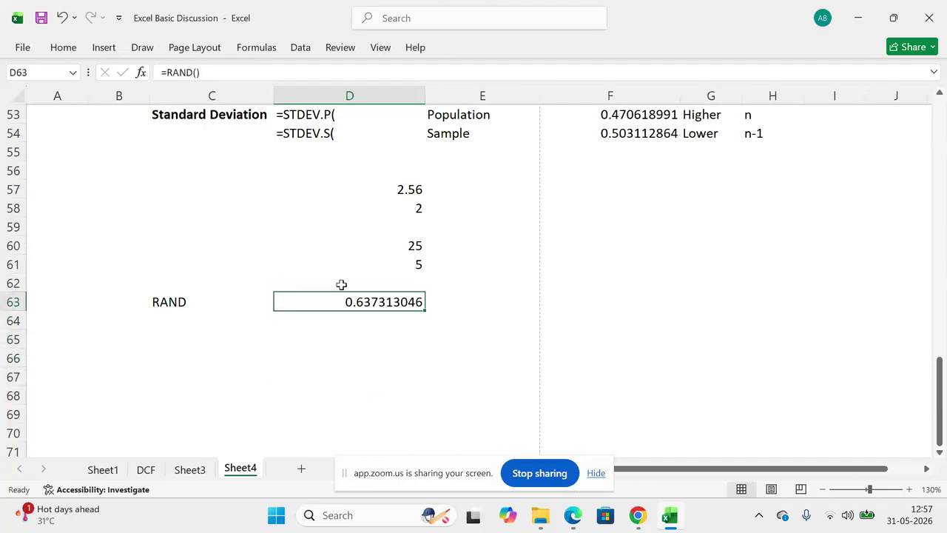
Step: Re-enter the =RAND() formula in D63 repeatedly to generate new random numbers
key("F2")
key("Return")
key("Up")
key("F2")
key("Return")
key("Up")
key("F2")
key("Return")
key("Up")
key("F2")
key("Return")
key("Up")
key("F2")
key("Return")
key("Up")
key("F2")
key("Return")
key("Up")
key("F2")
key("Return")
key("Up")
key("F2")
key("Return")
key("Up")
key("F2")
key("Return")
key("Up")
key("F2")
key("Return")
key("Up")
key("F2")
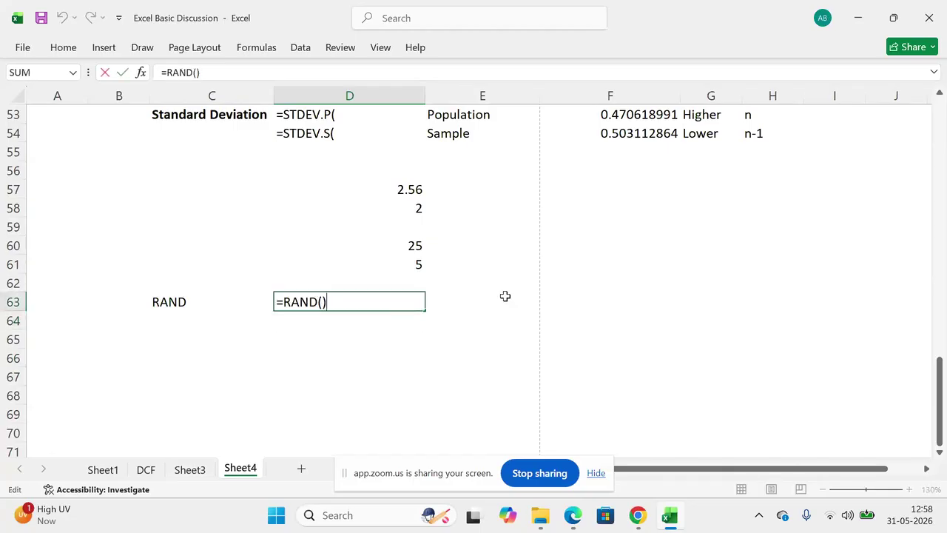
key("Return")
key("Up")
key("F2")
key("Return")
key("Up")
key("Left")
key("shift+Right")
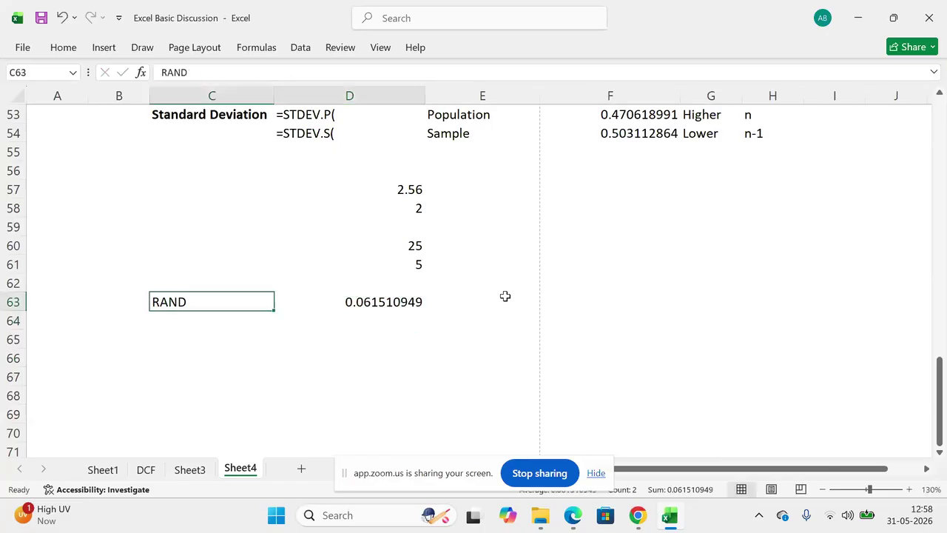
key("Tab")
key("F2")
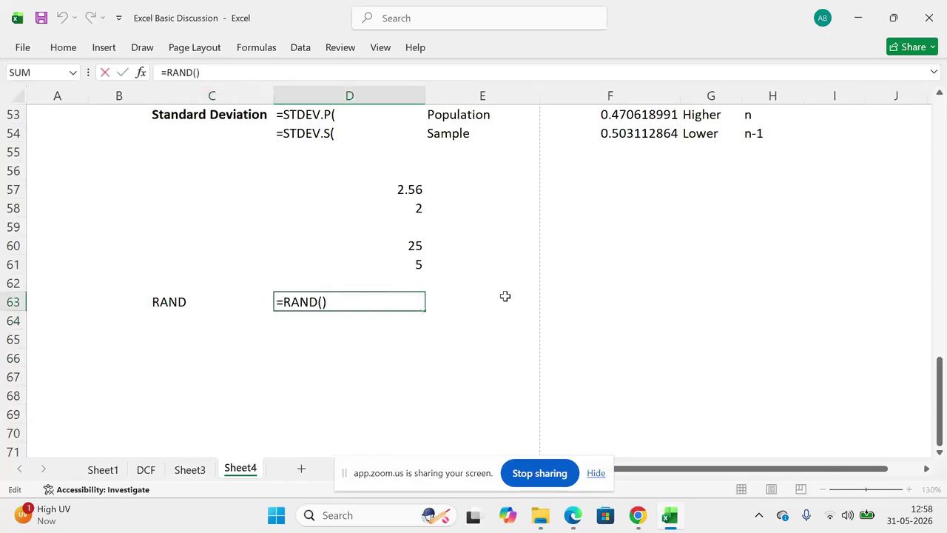
key("ctrl+Return")
Step: Note the RAND output range in E63 as "0 to 1"
left_click(506, 296)
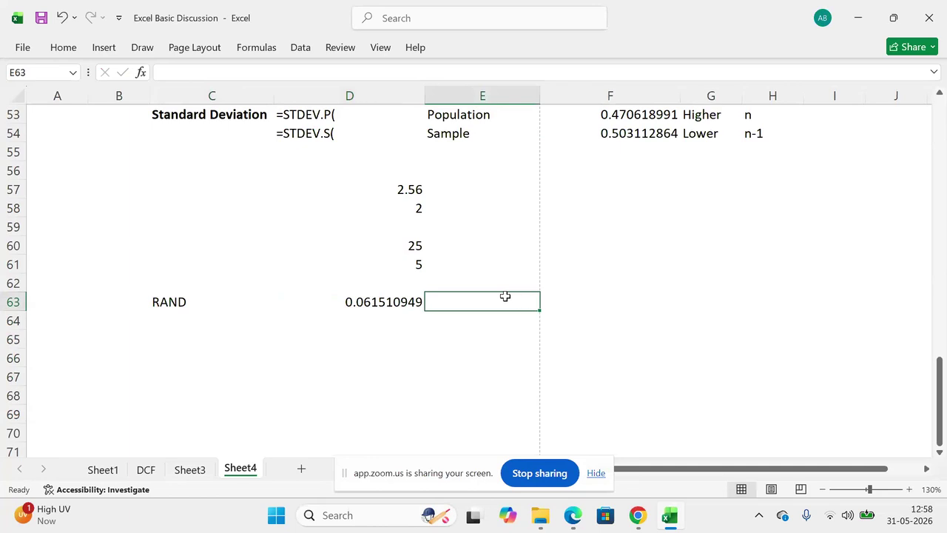
type("0 to 1")
key("Return")
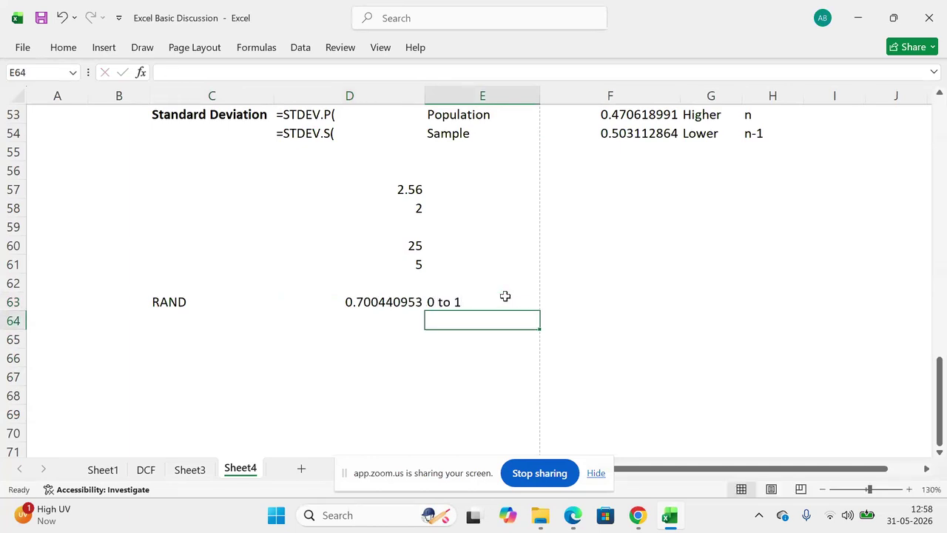
Step: Inspect the RAND label in C63 and the formula in D63 without changing them
key("Up")
key("Left")
key("Left")
key("F2")
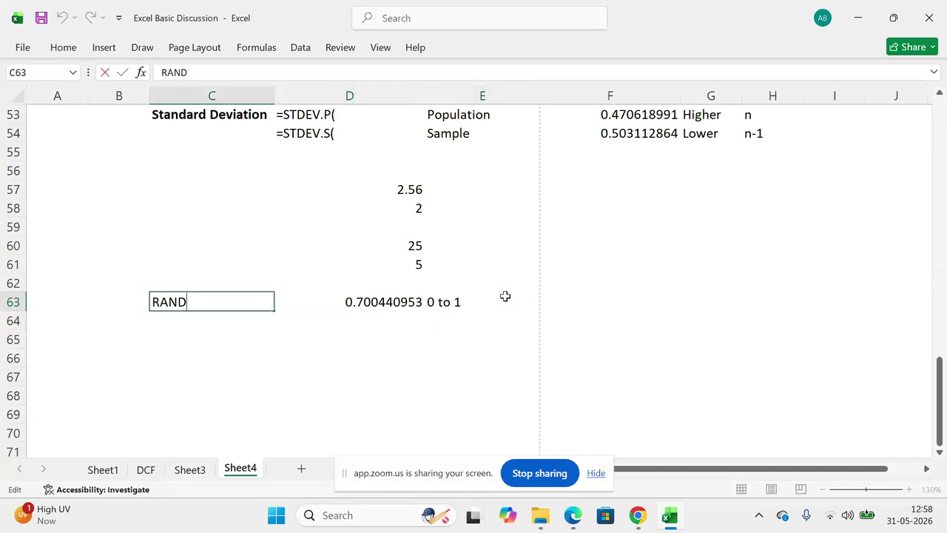
key("Escape")
key("Right")
key("F2")
key("Escape")
key("Right")
Step: Enter the labels "Complex Valuation" in C64 and "SD" in C66
key("Left")
key("Left")
key("Down")
type("Complex Valuation")
key("Return")
key("Return")
type("SD")
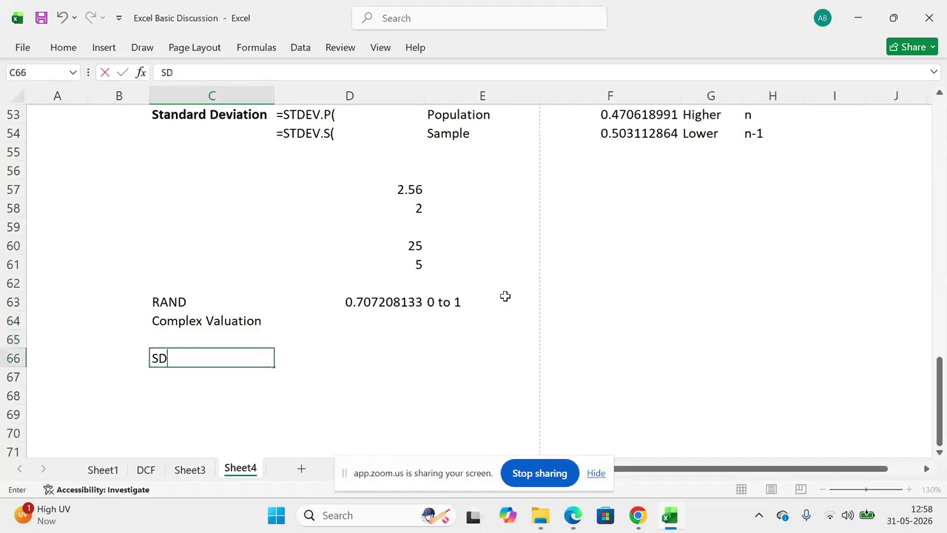
key("Return")
Step: Enter 0.55 in D66 as the SD value
key("Up")
key("Right")
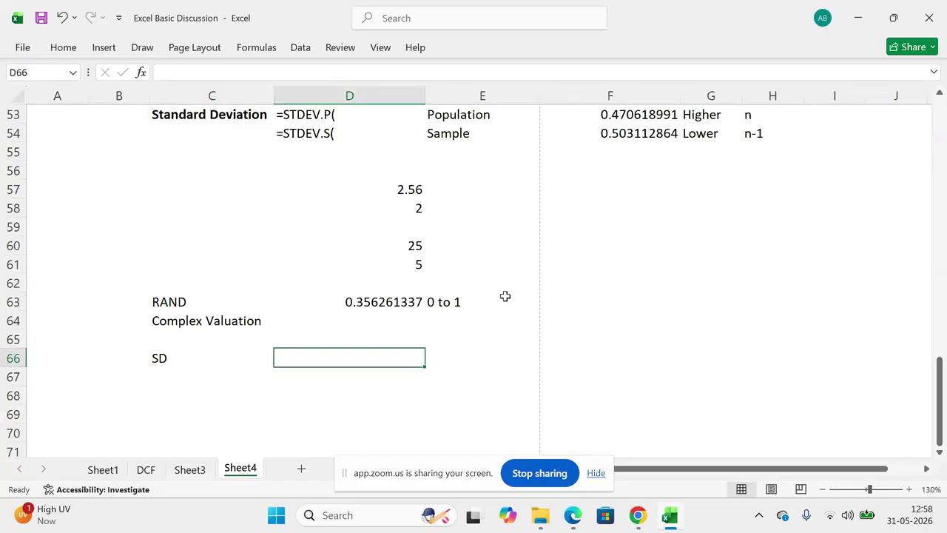
type("0.")
key("Return")
key("Up")
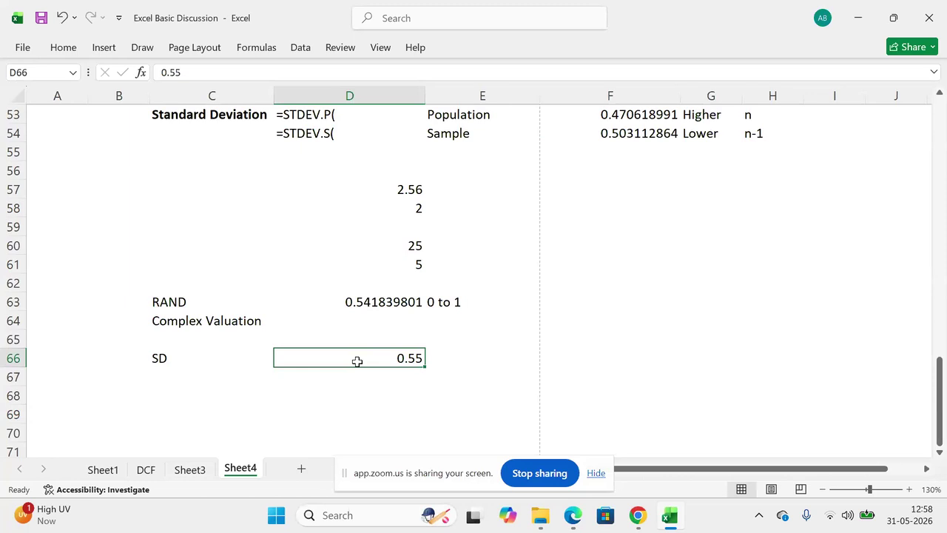
Step: Examine the SD label and its value in C66:D66, comparing it with the RAND result
key("Left")
key("shift+Right")
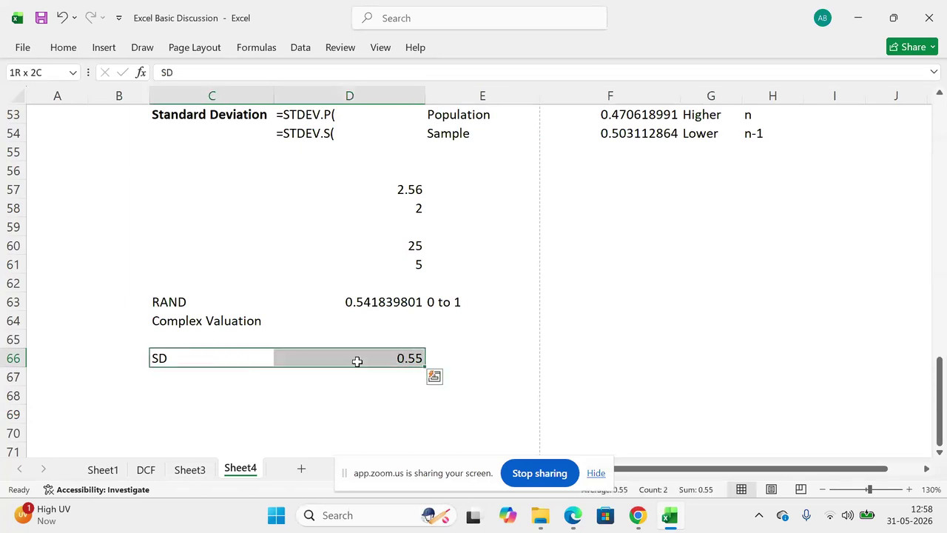
key("Right")
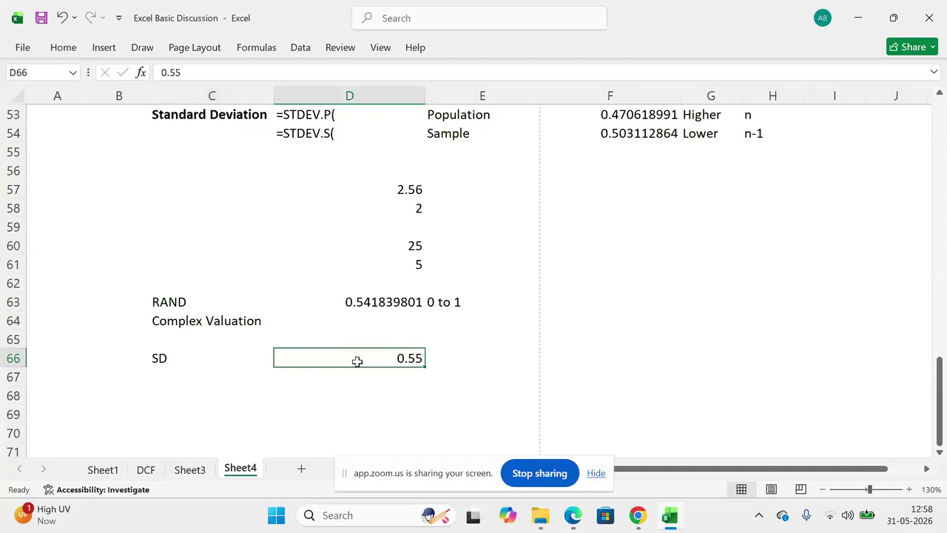
left_click_drag(195, 360, 311, 353)
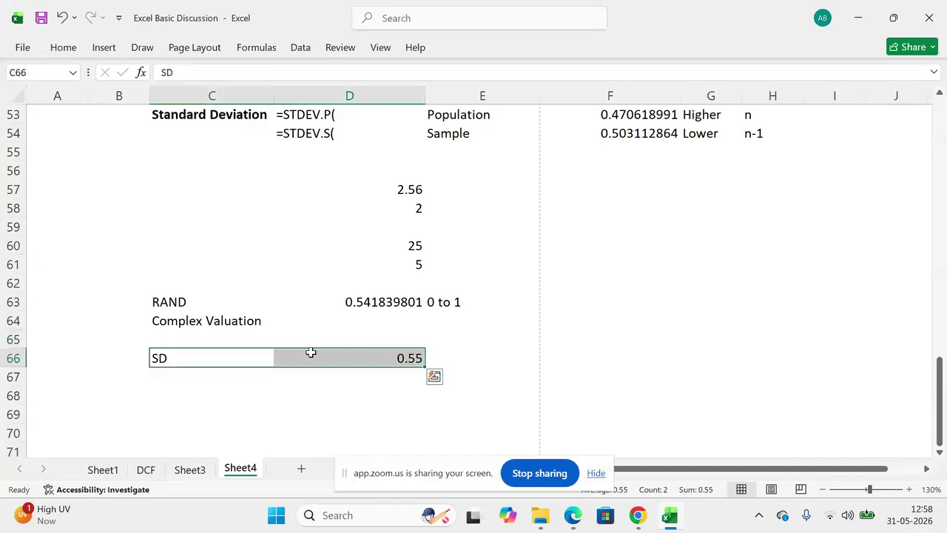
left_click(325, 358)
double_click(325, 358)
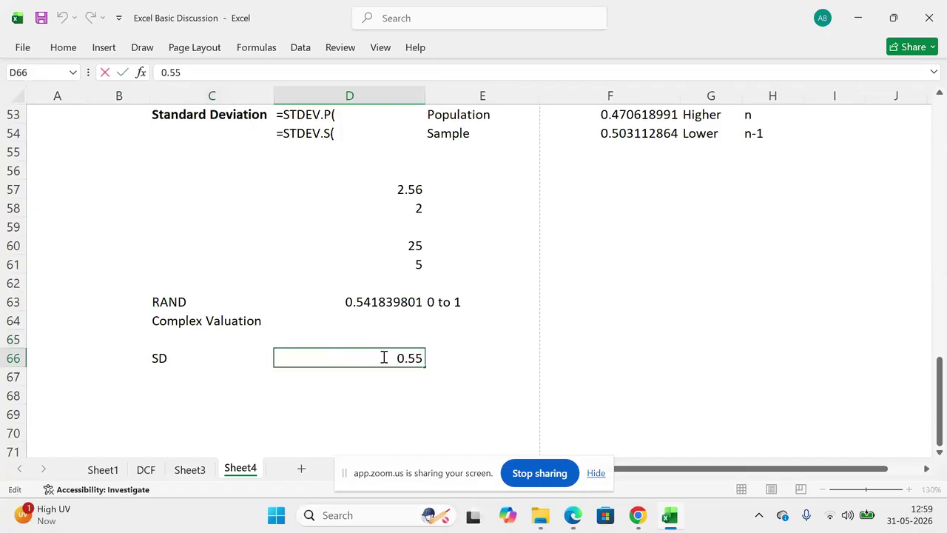
left_click_drag(384, 357, 430, 357)
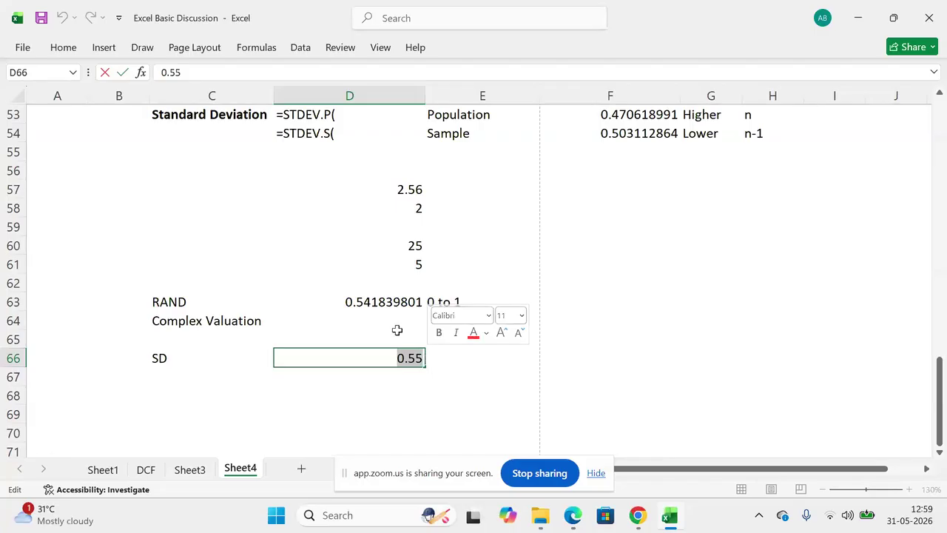
left_click(373, 302)
Step: Multiply the SD value by the random number in D67 with =D66*D63, and check the formula's references
left_click(342, 364)
key("Return")
type("=")
left_click(342, 363)
type("*")
key("Up")
key("Up")
key("Up")
key("Up")
key("Return")
key("Up")
key("F2")
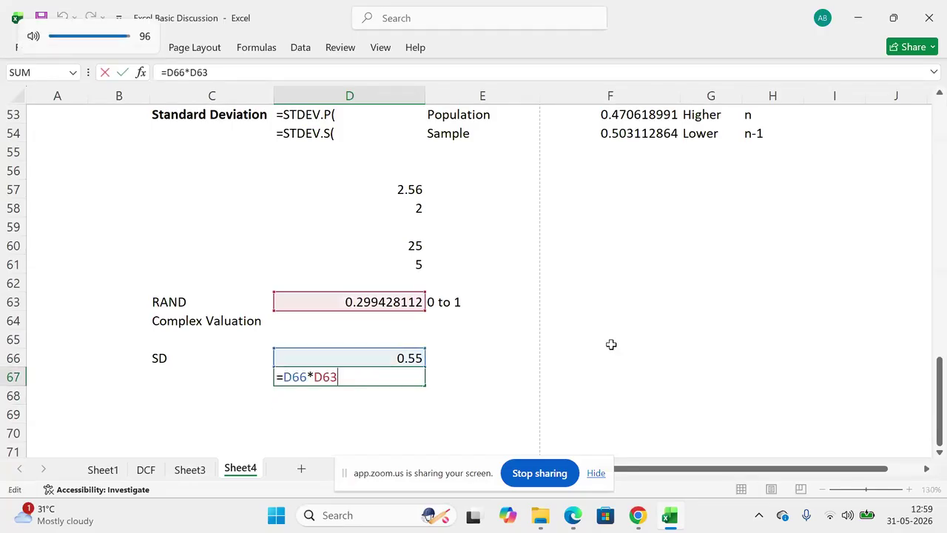
key("Escape")
Step: Label the multiplied result as "SD S" in C67
key("Left")
type("SD S")
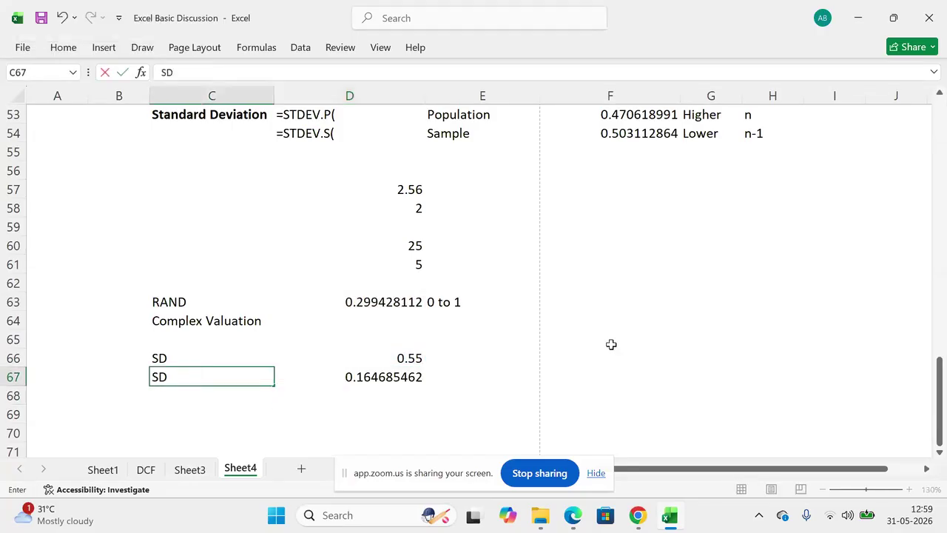
key("Return")
Step: Re-enter the D67 formula several times to recalculate the SD S value with new random numbers
key("Up")
key("Right")
key("F2")
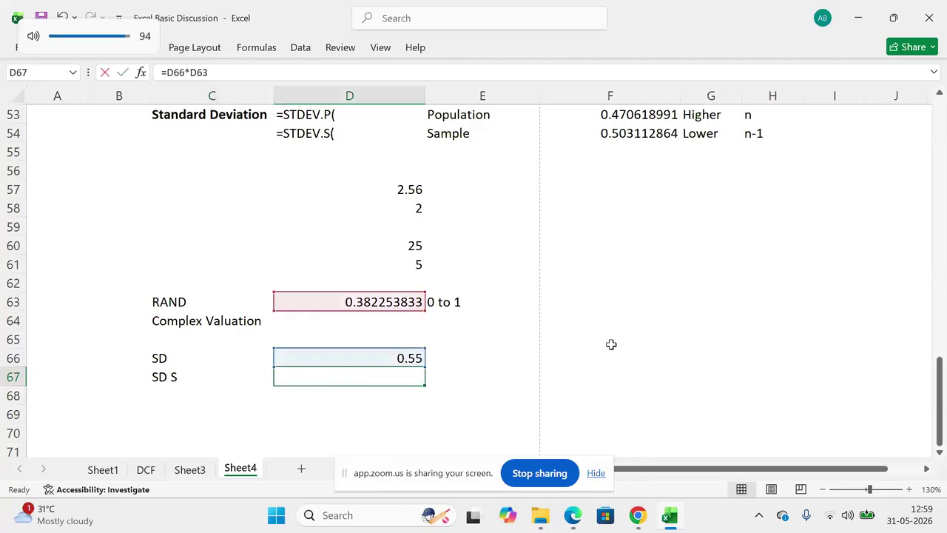
key("Return")
key("Up")
key("F2")
key("Return")
key("Up")
key("F2")
key("Return")
key("Up")
key("Up")
key("Down")
key("F2")
key("Return")
Step: Select the complete RAND example block C63:E67 for review
key("Up")
key("Up")
key("Up")
key("Up")
key("Up")
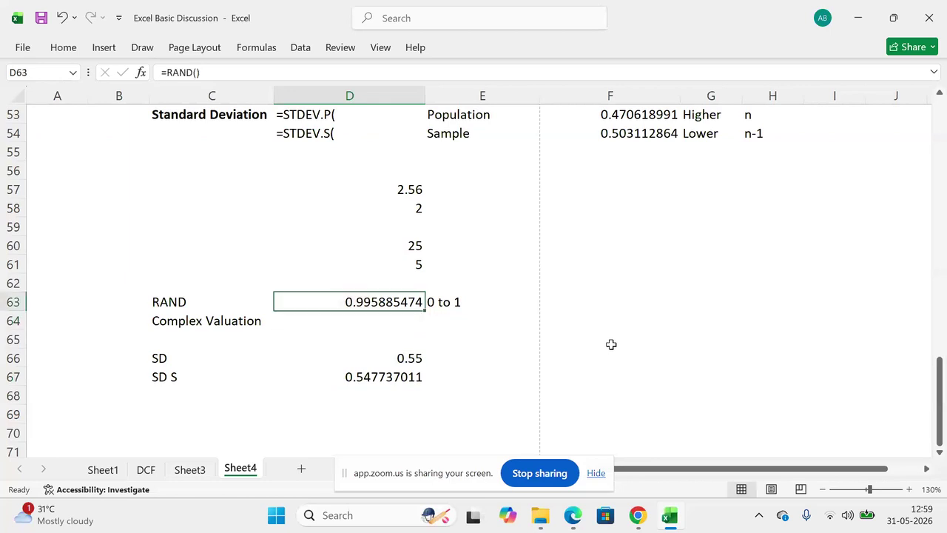
key("Left")
key("shift+Down")
key("shift+Down")
key("shift+Down")
key("shift+Down")
key("shift+Right")
key("shift+Right")
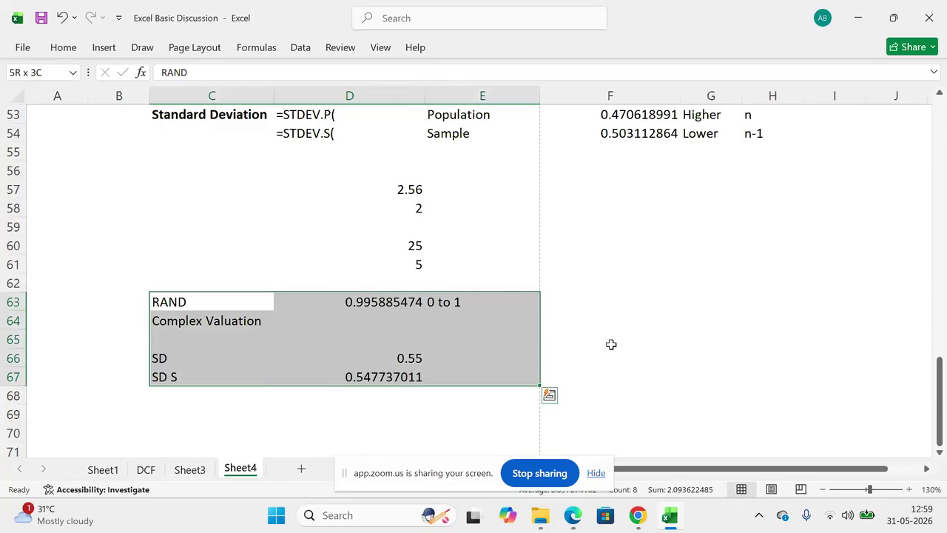
Step: Inspect the RAND formula in D63, the SD S formula in D67 and the SD value in D66 without changing them
left_click(241, 303)
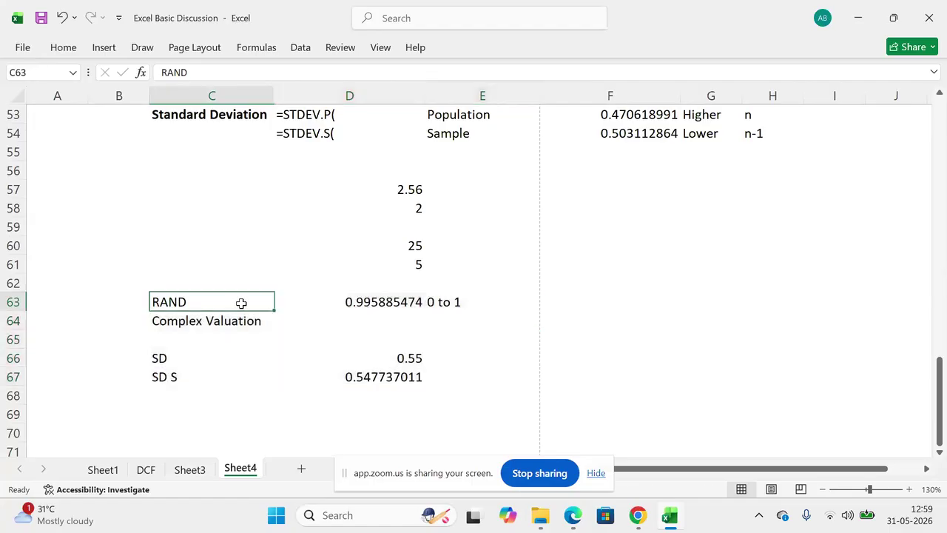
left_click_drag(241, 303, 364, 294)
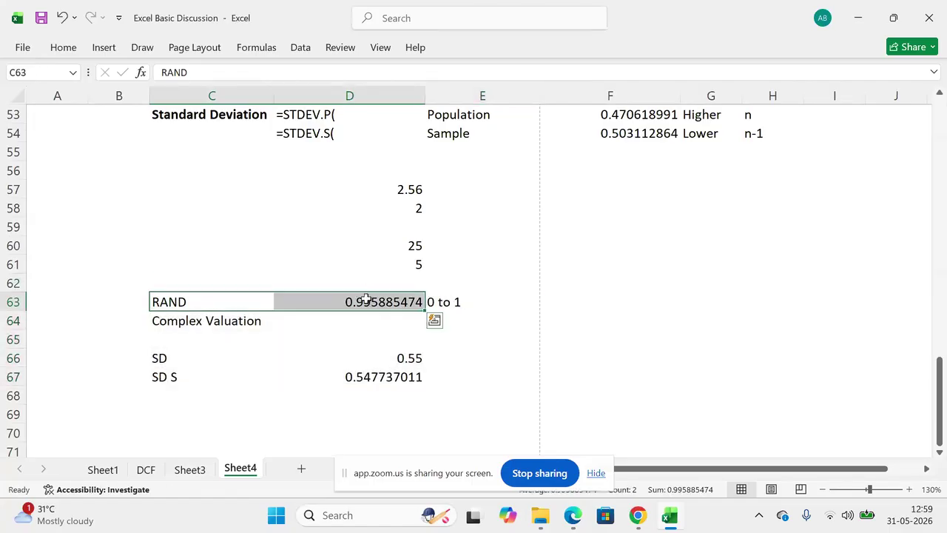
left_click(364, 300)
double_click(367, 301)
key("Escape")
left_click(361, 376)
double_click(362, 378)
key("Escape")
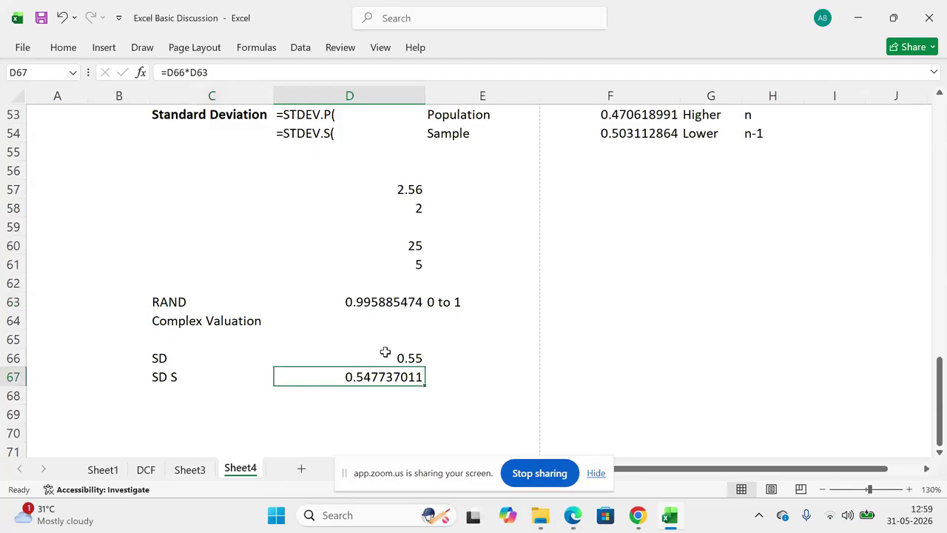
left_click(374, 356)
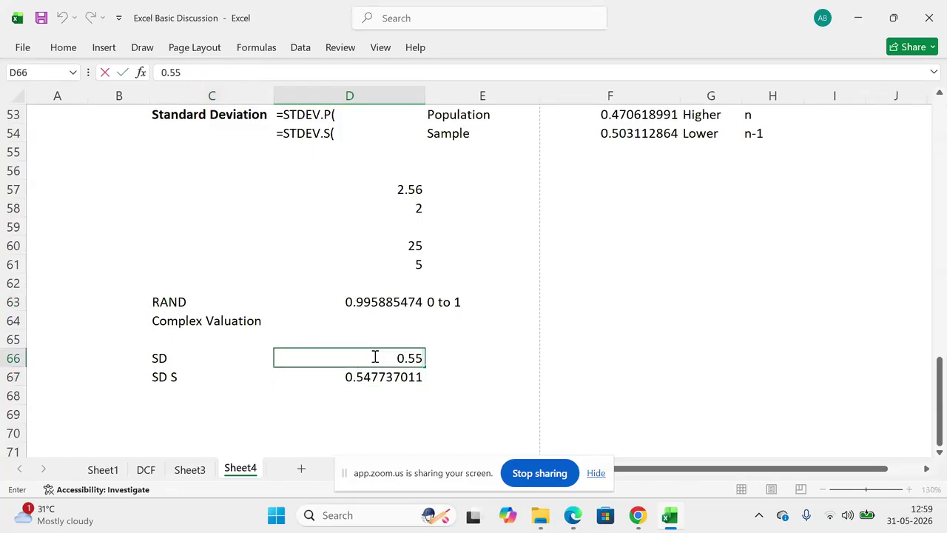
double_click(307, 355)
key("Escape")
Step: Switch to the Excel functions PDF in Edge and look through the RAND examples and financial functions to the last page
key("alt+Tab")
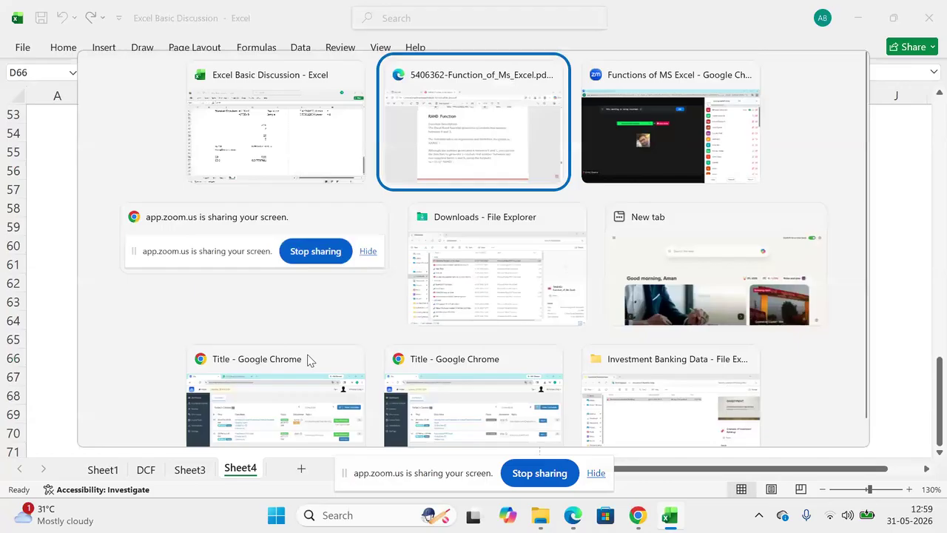
scroll(309, 355, "down", 5)
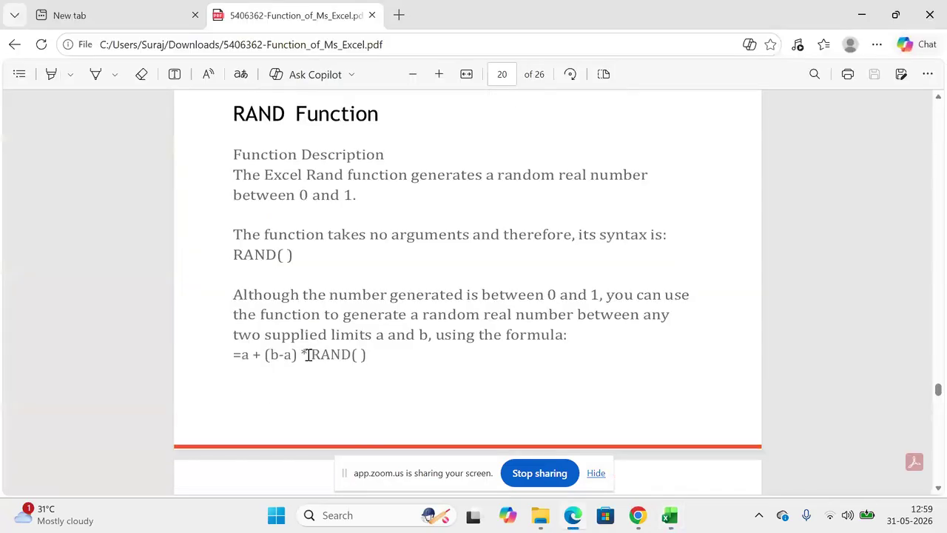
scroll(309, 356, "down", 5)
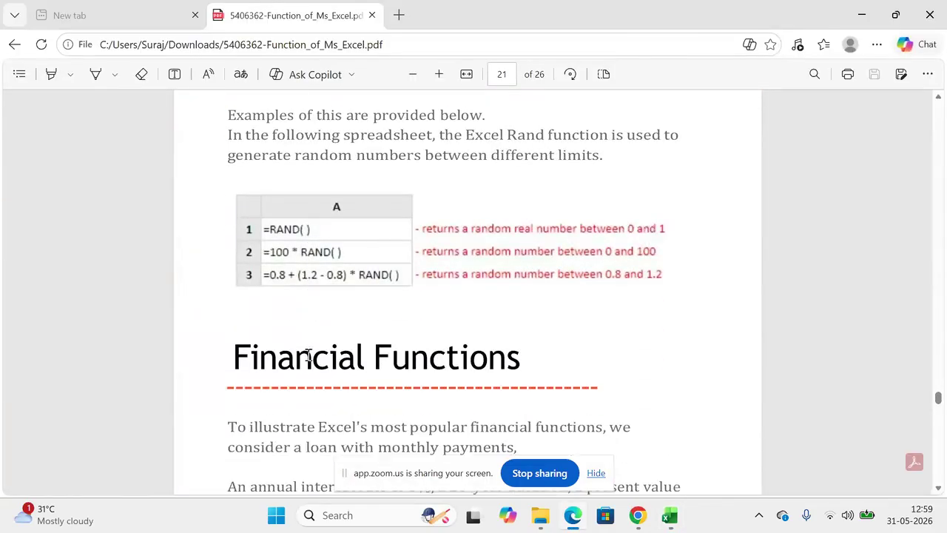
scroll(308, 355, "down", 15)
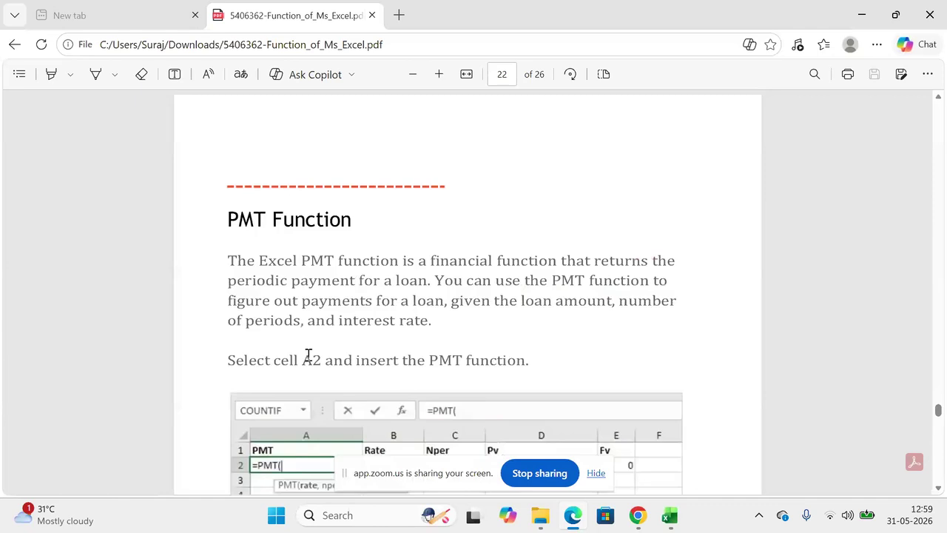
scroll(309, 355, "down", 10)
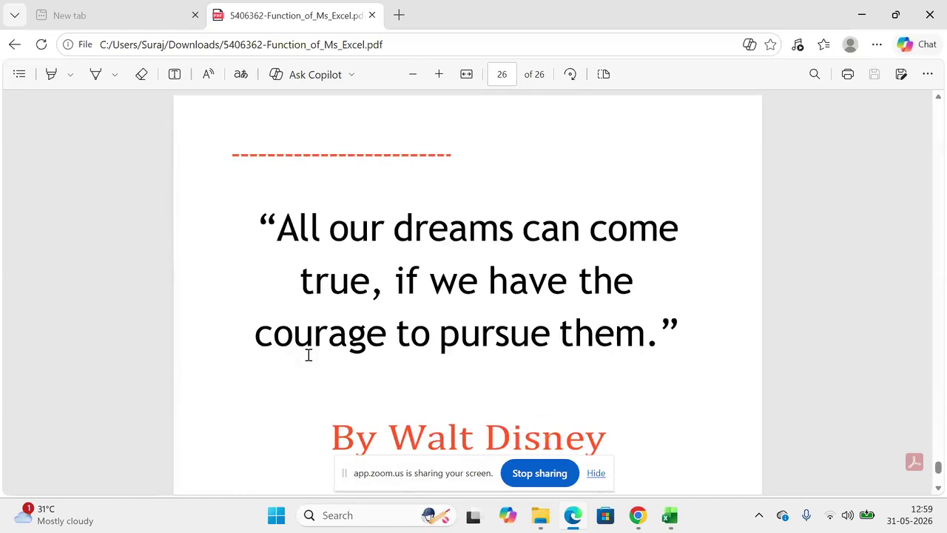
key("alt+Tab")
key("Down")
key("Down")
key("Down")
key("Down")
key("Down")
key("Down")
key("Down")
key("Down")
key("Down")
key("Down")
key("Down")
Step: Switch to the Zoom meeting window in Chrome and close the find bar covering the participants list
key("alt+Tab")
key("alt+Tab")
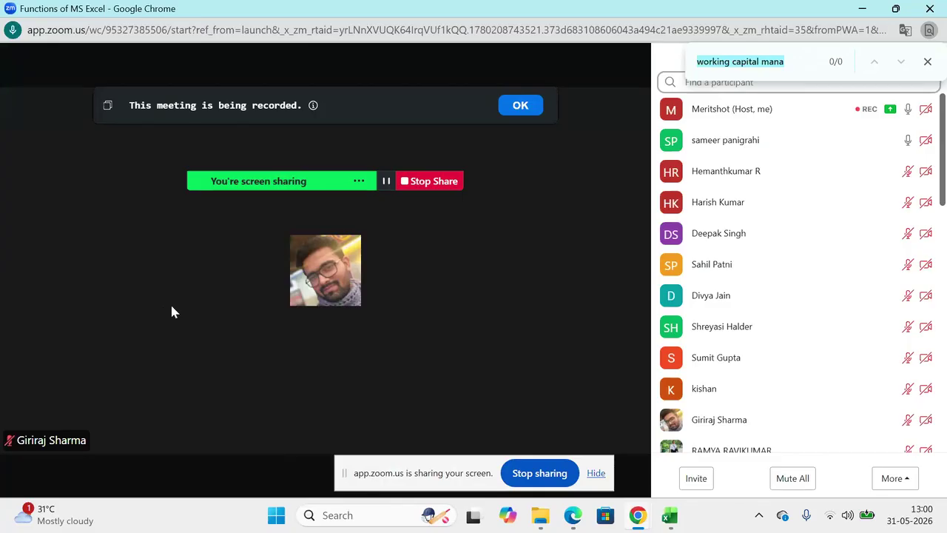
left_click(927, 62)
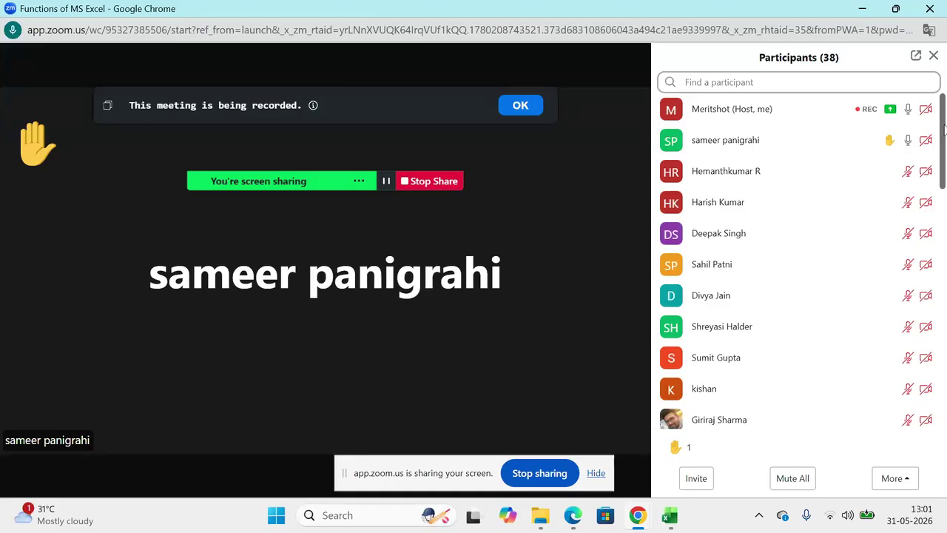
Step: Switch back to Excel and clear the Average, Ceiling and Floor block C36:E38 below the sales table on Sheet4
key("alt+Tab")
key("Up")
key("Up")
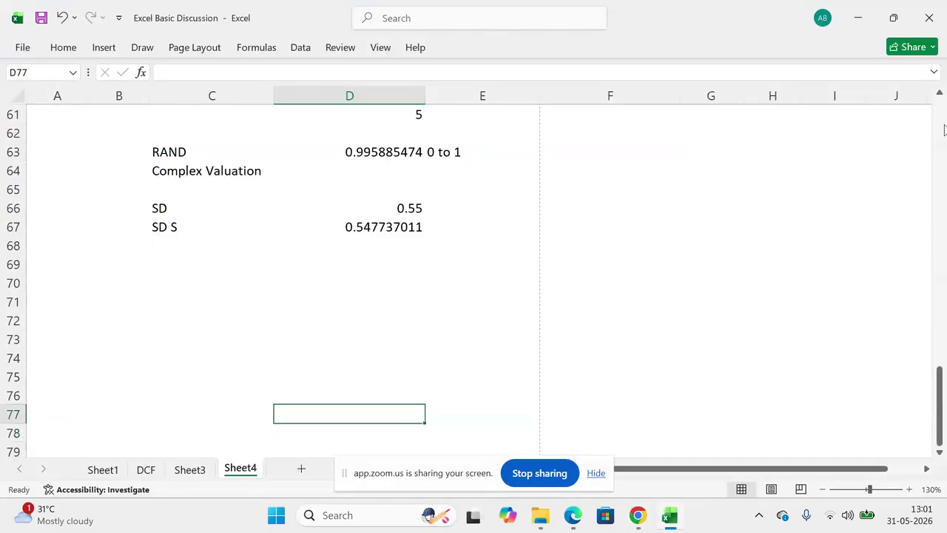
key("Up")
key("Up")
key("Up")
key("Up")
key("Up")
key("Up")
key("Up")
key("Up")
key("Up")
key("Up")
key("Up")
key("Up")
key("Up")
key("Up")
key("Up")
key("Up")
key("Up")
key("Up")
key("Up")
key("Up")
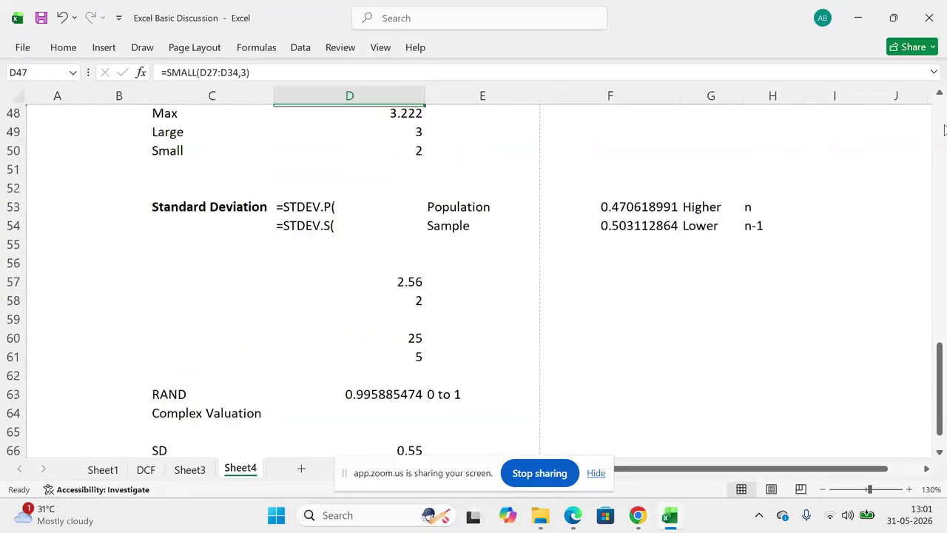
key("Up")
key("Up")
key("Up")
key("Up")
key("Up")
key("Up")
key("Up")
key("Up")
key("Up")
key("Up")
key("Up")
key("Up")
key("Up")
key("Up")
key("Up")
key("Up")
key("Up")
key("Up")
key("Up")
key("Up")
key("Down")
key("Down")
key("Down")
key("Down")
key("Down")
key("Down")
key("Down")
key("Down")
key("Down")
key("Down")
key("Down")
key("Down")
key("Down")
key("Down")
key("Down")
key("Down")
key("Down")
key("Down")
key("Down")
key("Down")
key("Down")
key("Up")
key("Left")
key("shift+Down")
key("shift+Down")
key("shift+Right")
key("shift+Right")
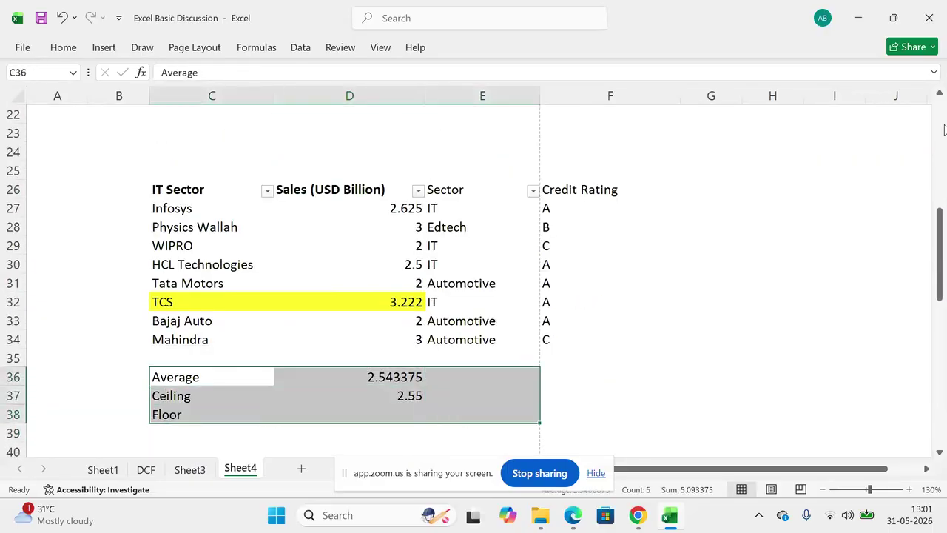
key("Delete")
Step: Enter =STDEV.S(D27:D34) in C36 to calculate the sample standard deviation of the sales figures
key("Left")
key("Right")
type("=")
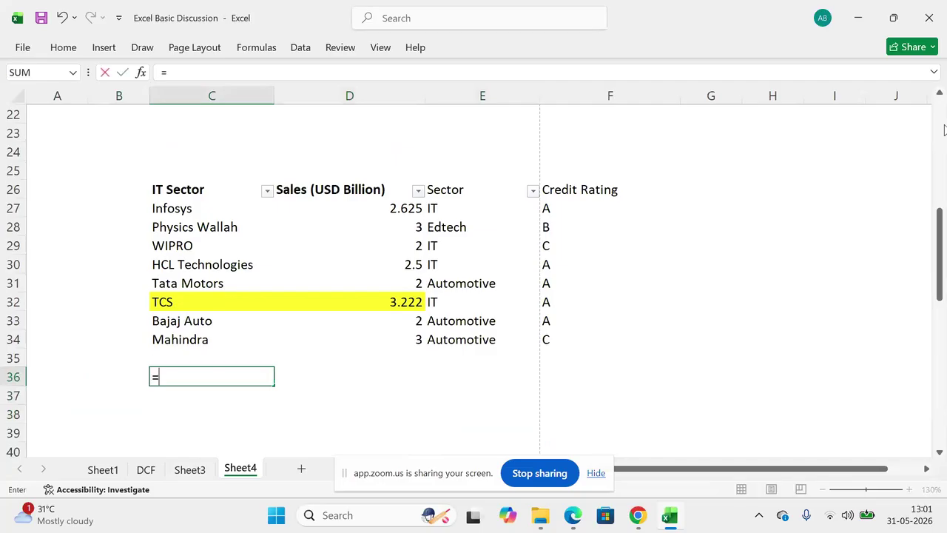
type("St")
key("Down")
key("Down")
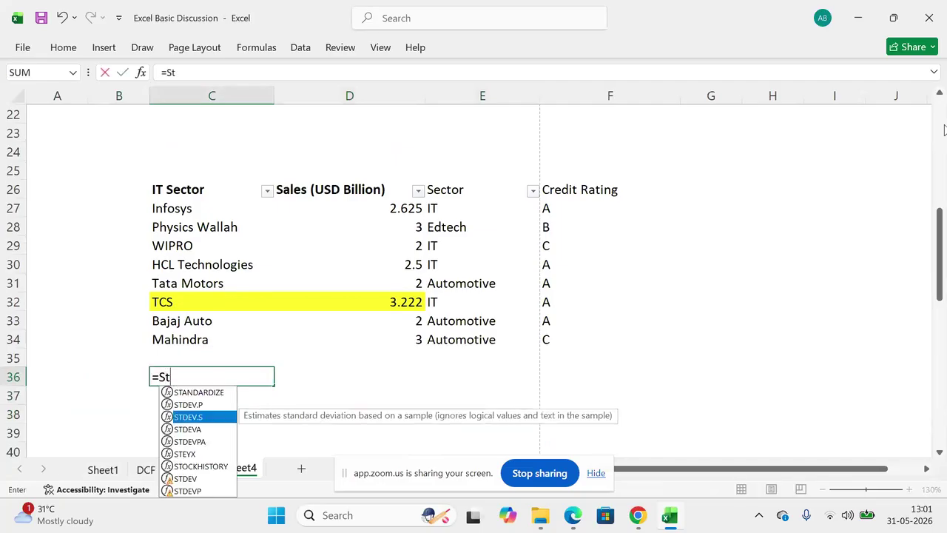
key("Tab")
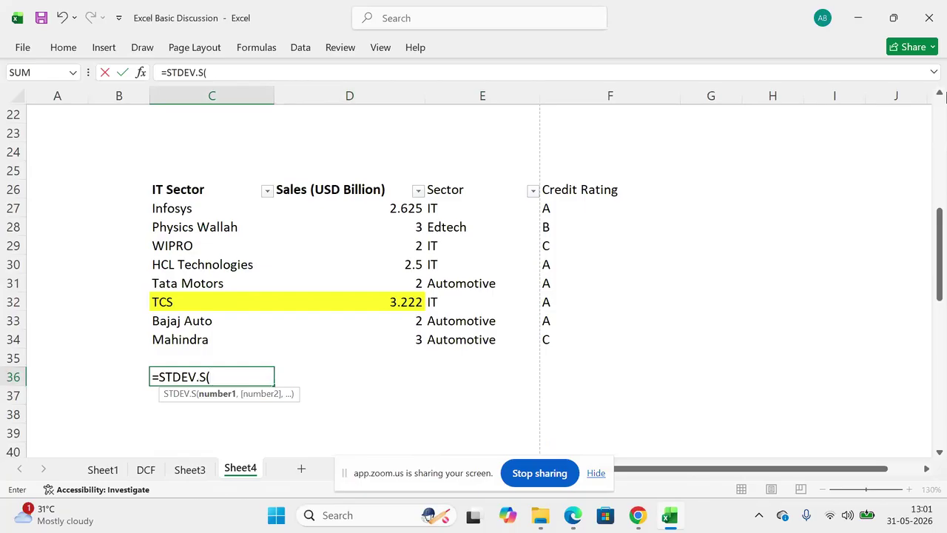
left_click_drag(377, 211, 368, 335)
type(")")
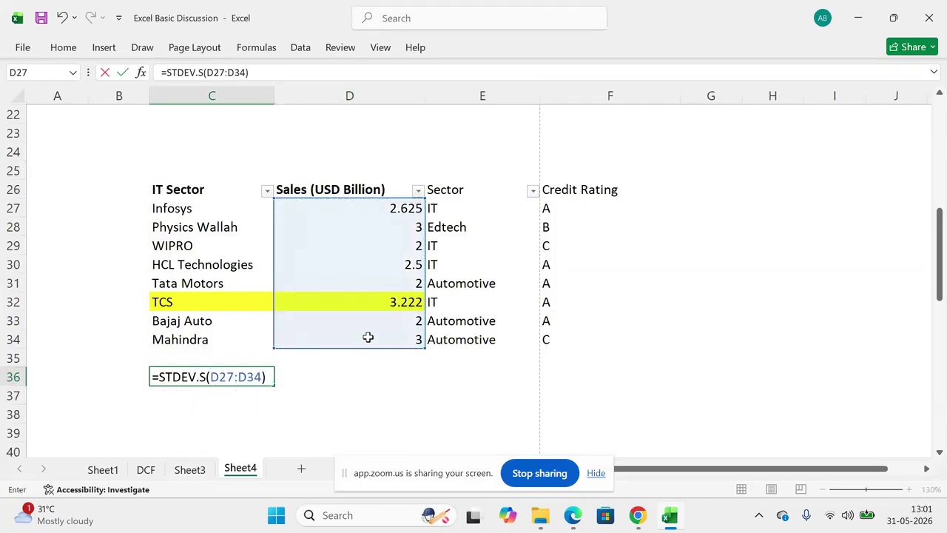
key("Return")
key("Up")
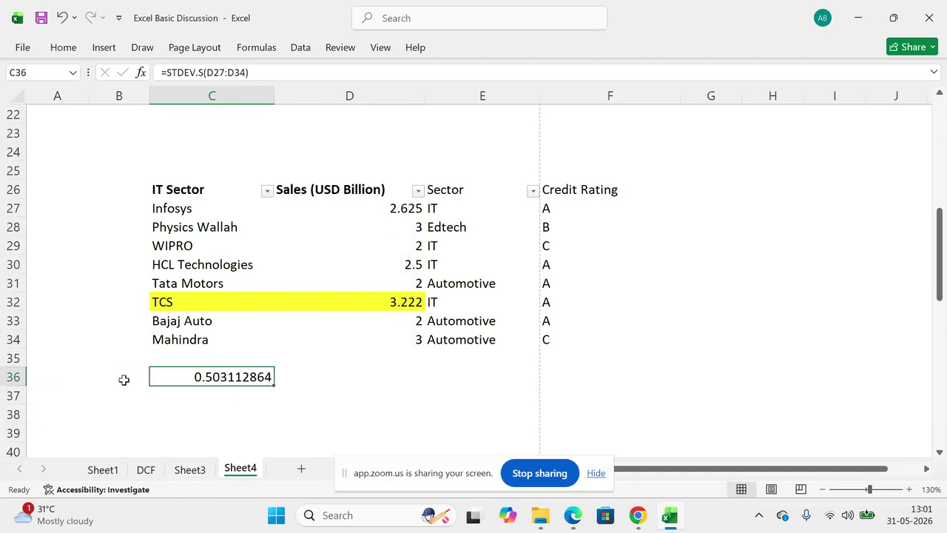
Step: Move the standard deviation formula from C36 to D36 and label it SD in C36
key("ctrl+x")
key("Right")
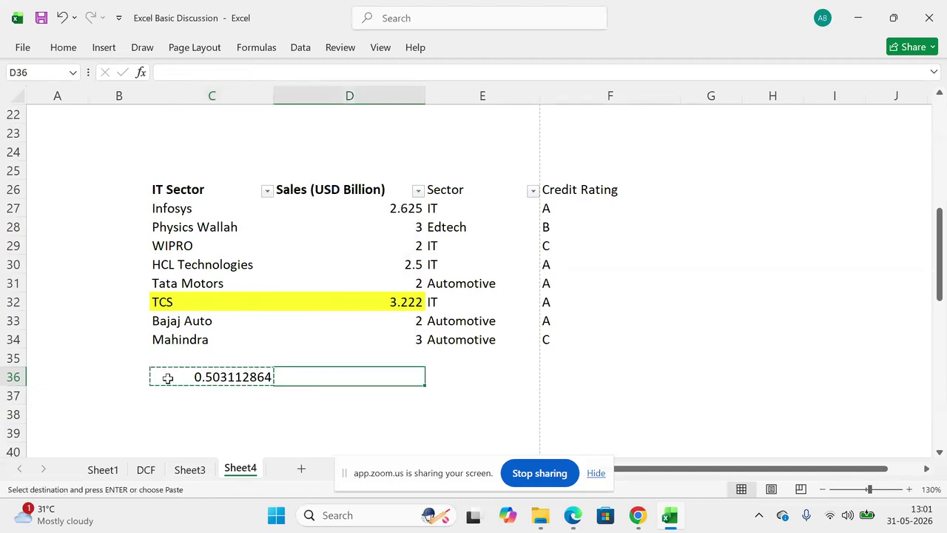
key("ctrl+v")
key("Left")
type("SD")
key("Return")
key("Up")
key("Right")
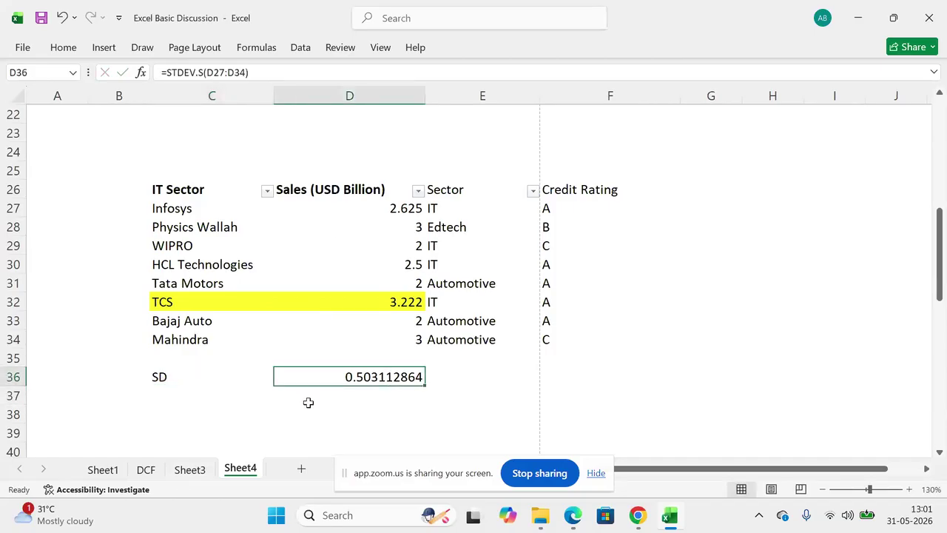
Step: Review the sales values in D27:D34 and the standard deviation formula in D36
left_click(400, 209)
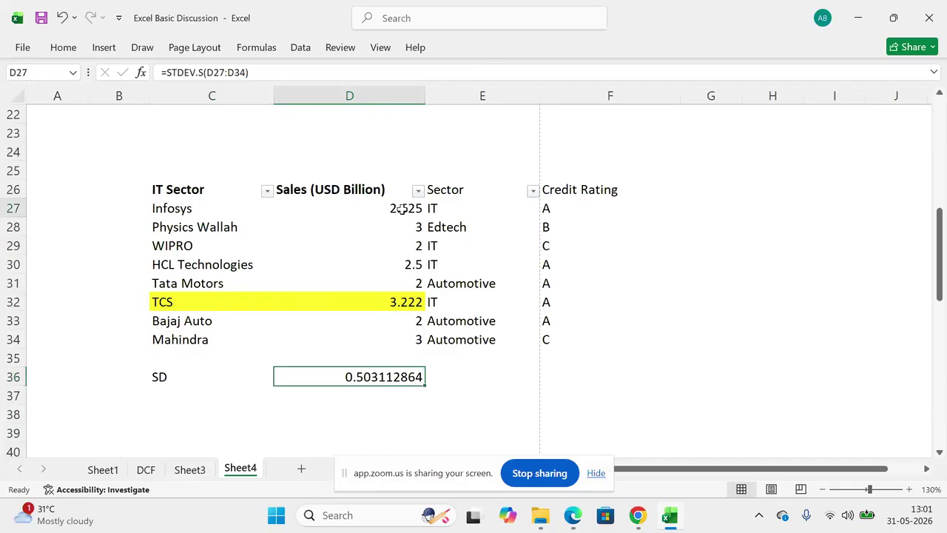
left_click_drag(401, 210, 382, 335)
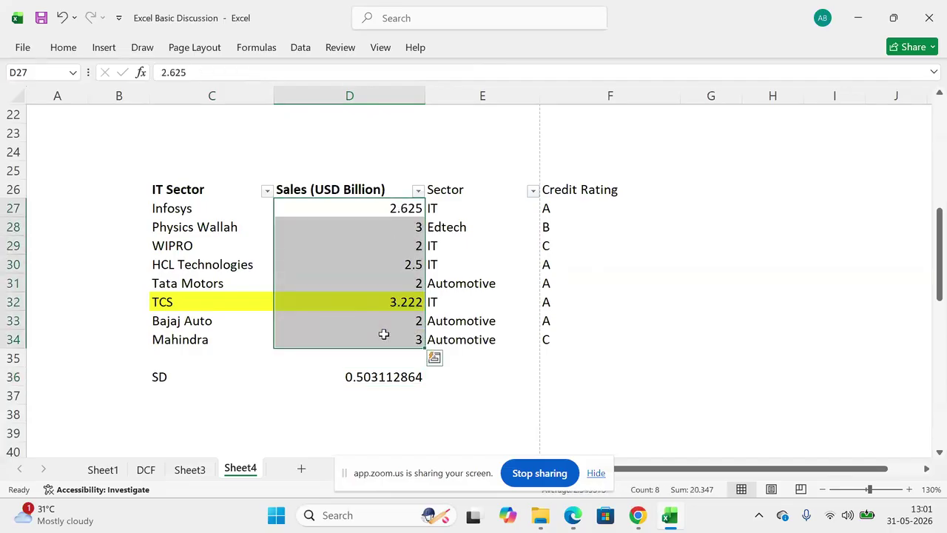
left_click(330, 381)
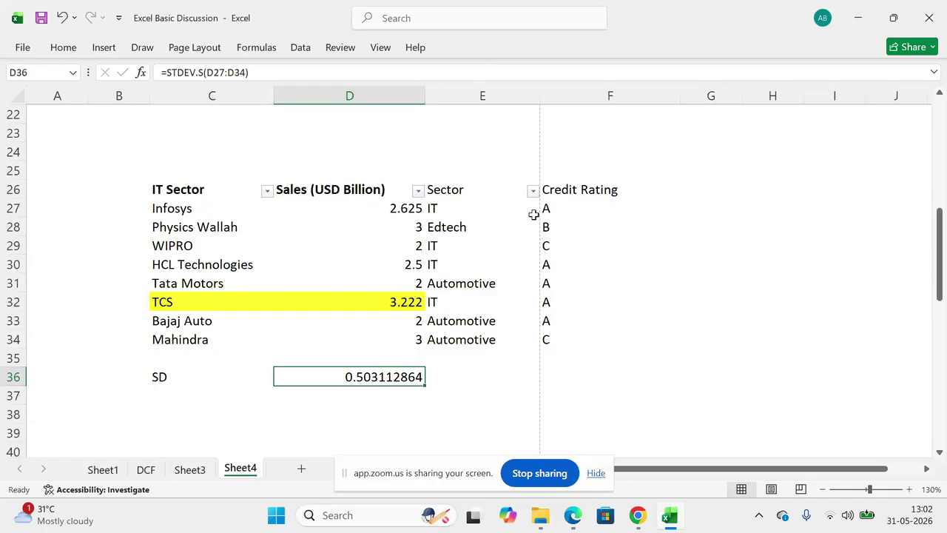
Step: Enter the heading (x-mean)2 in G26 beside the Credit Rating column
left_click(692, 209)
key("Up")
type("(x")
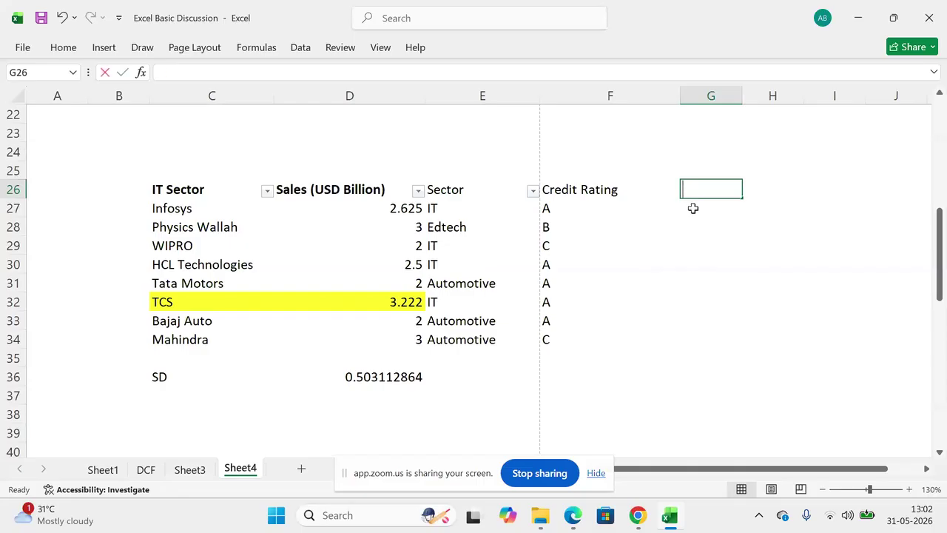
type("-X")
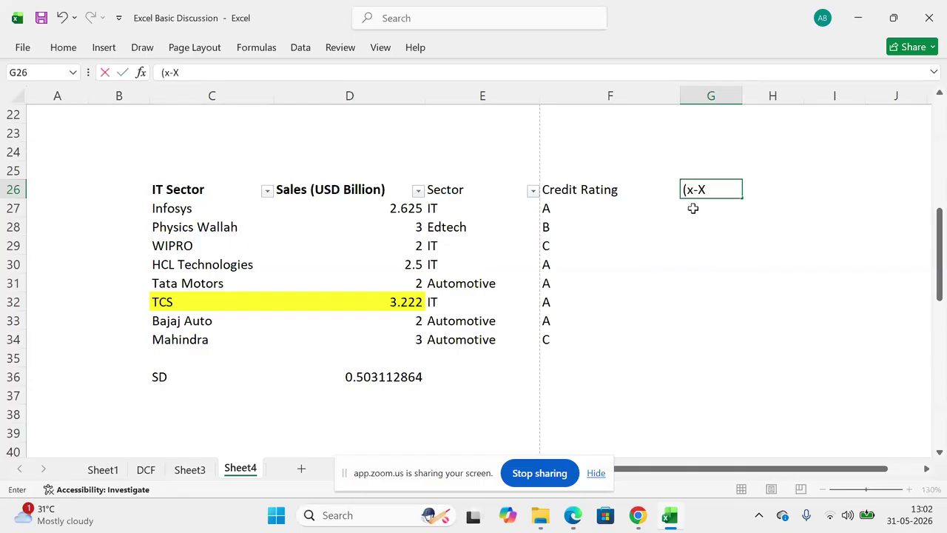
key("BackSpace")
type("mean)2")
key("Return")
key("Up")
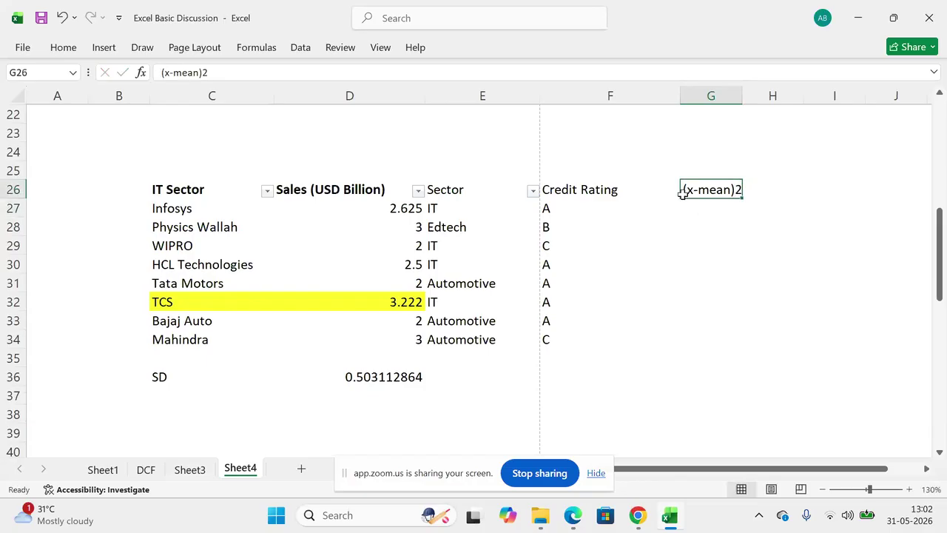
Step: Examine the (x-mean) part of the G26 heading against the sales values D27:D34 and the SD formula, changing nothing
double_click(692, 191)
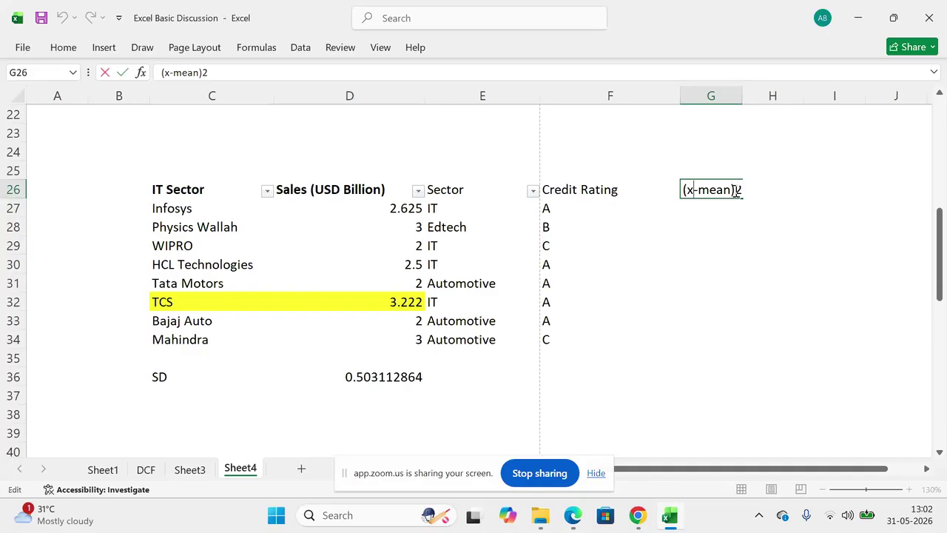
left_click_drag(734, 190, 684, 190)
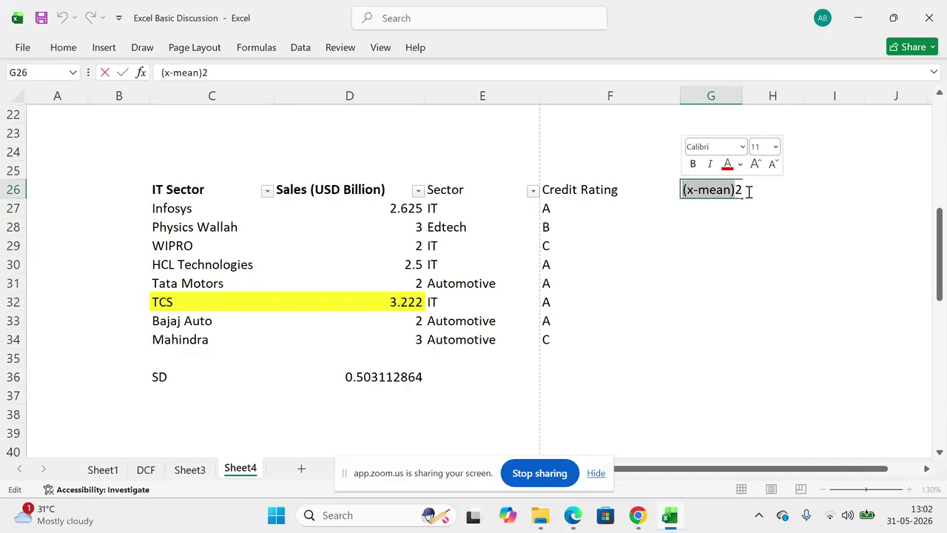
key("Escape")
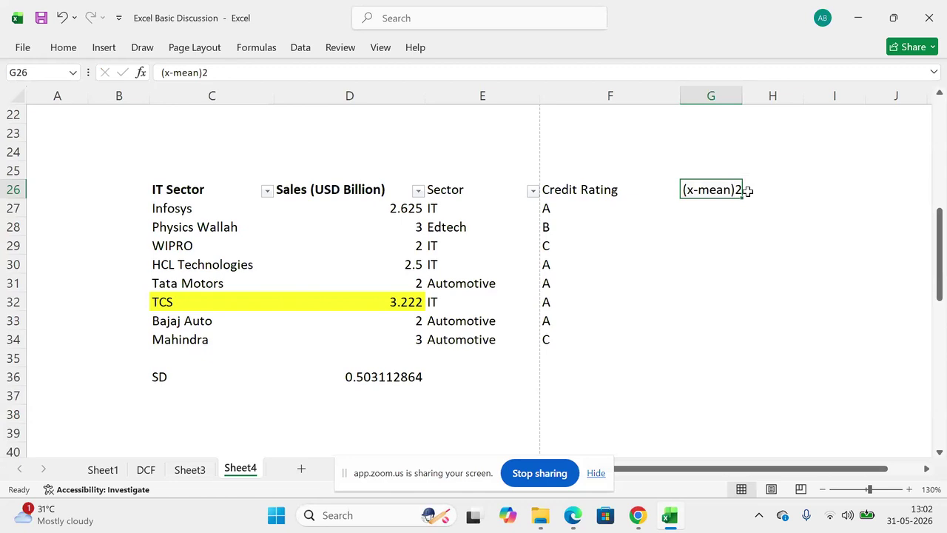
left_click_drag(382, 211, 381, 334)
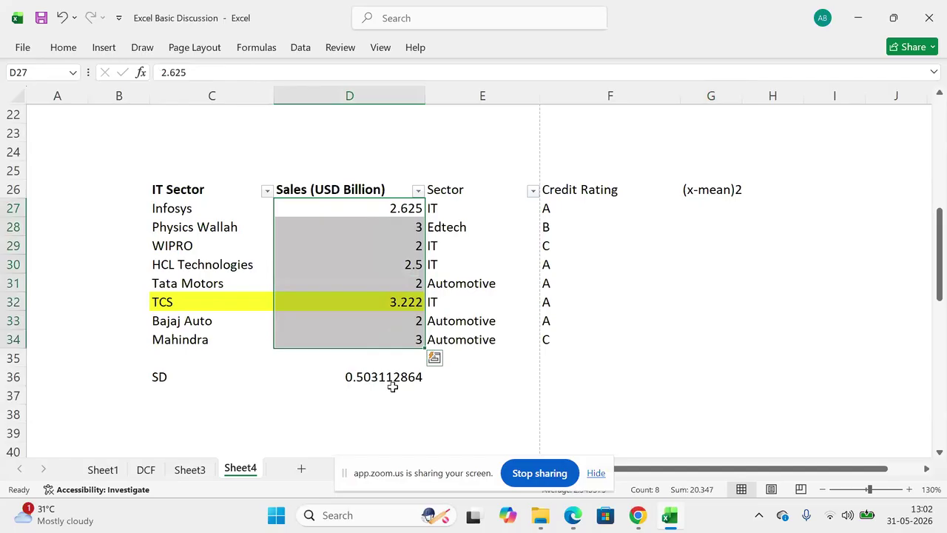
left_click(345, 374)
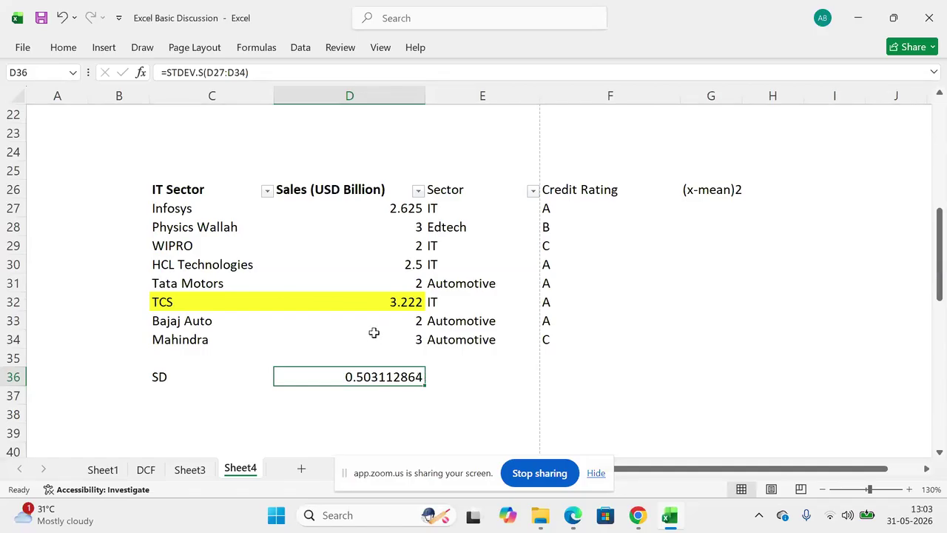
Step: Switch to the Zoom meeting window in Chrome to view the participants
key("alt+Tab")
key("alt+shift+Tab")
key("alt+Tab")
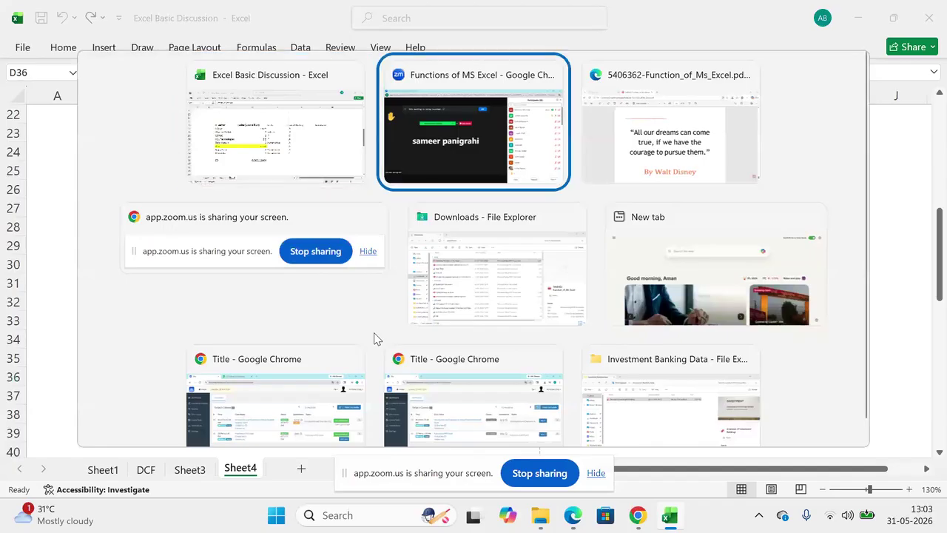
key("alt+Tab")
key("Down")
key("Down")
key("Down")
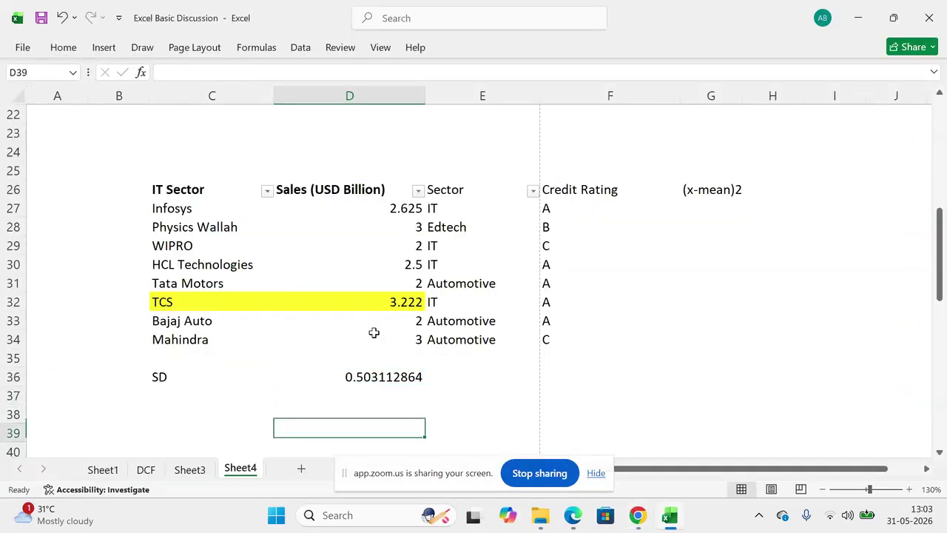
key("Left")
key("Left")
key("Up")
key("Right")
key("Up")
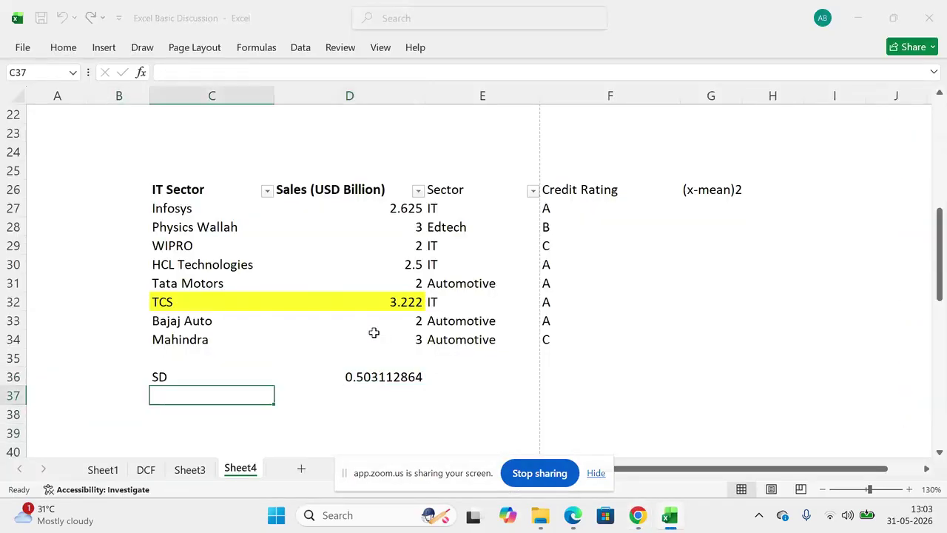
key("alt+Tab")
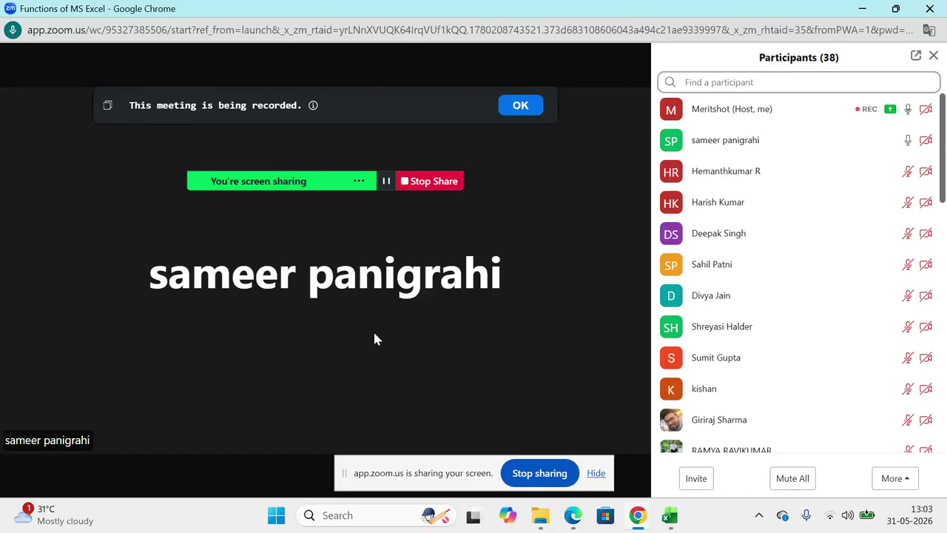
Step: Switch back to the Excel workbook and go to the empty cell C73 on Sheet4
key("alt+Tab")
key("Down")
key("Down")
key("Down")
key("Down")
key("Down")
key("Down")
key("Down")
key("Down")
key("Down")
key("Down")
key("Down")
key("Down")
key("Down")
key("Down")
key("Down")
key("Down")
key("Down")
key("Down")
key("Down")
key("Down")
key("Down")
key("Down")
key("Down")
key("Down")
key("Down")
key("Down")
key("Down")
key("Down")
key("Down")
key("Down")
key("Down")
key("Down")
key("Down")
key("Down")
key("Down")
key("Down")
key("Down")
key("Up")
key("Up")
key("Up")
key("Up")
key("Up")
key("Up")
key("Up")
key("Up")
key("Up")
key("Up")
key("Up")
key("Up")
key("Up")
key("Up")
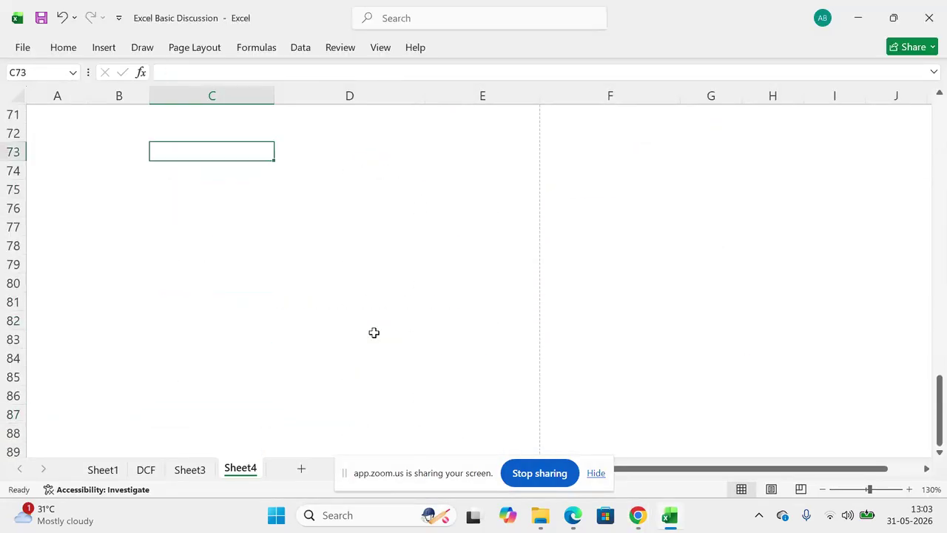
type("=PMT")
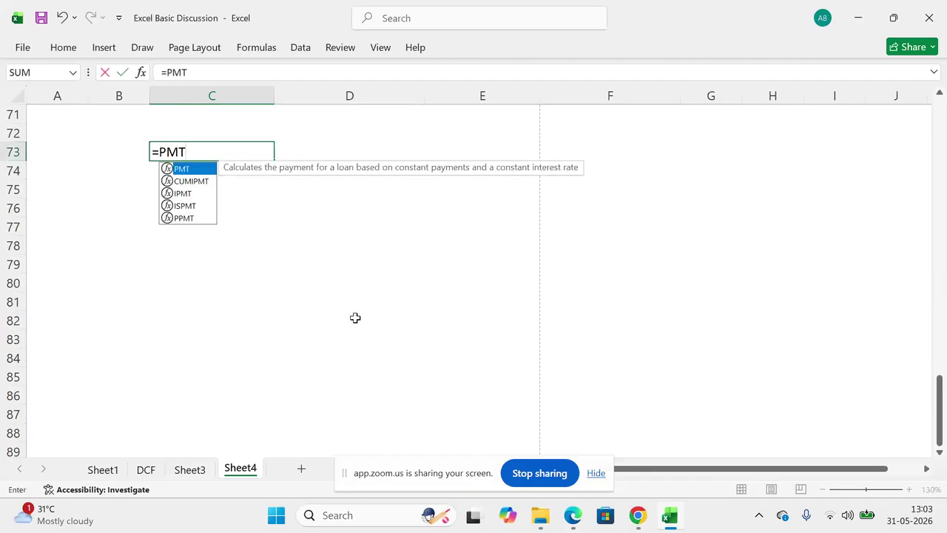
type("(")
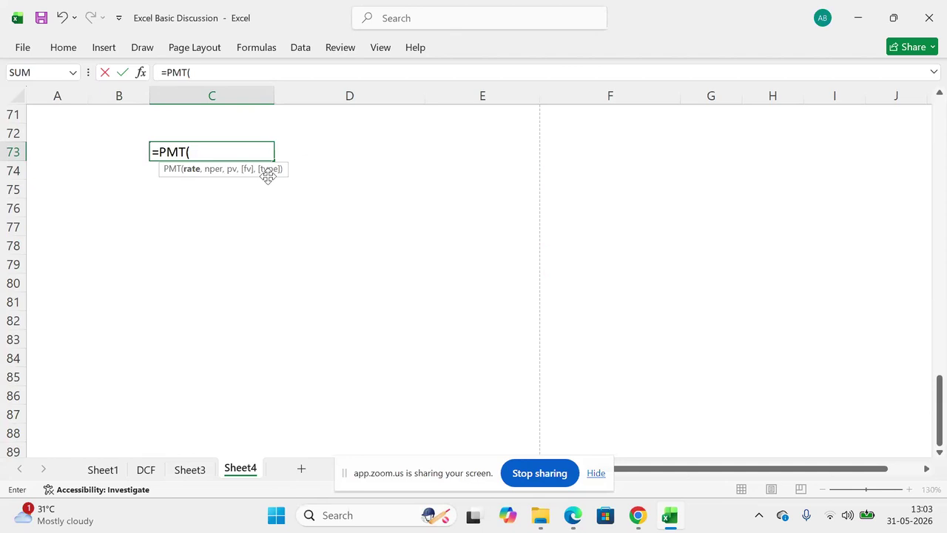
key("Escape")
Step: Switch to the PDF guide in Edge and read the PMT Function section and its loan example on page 22
key("alt+Tab")
key("alt+Tab")
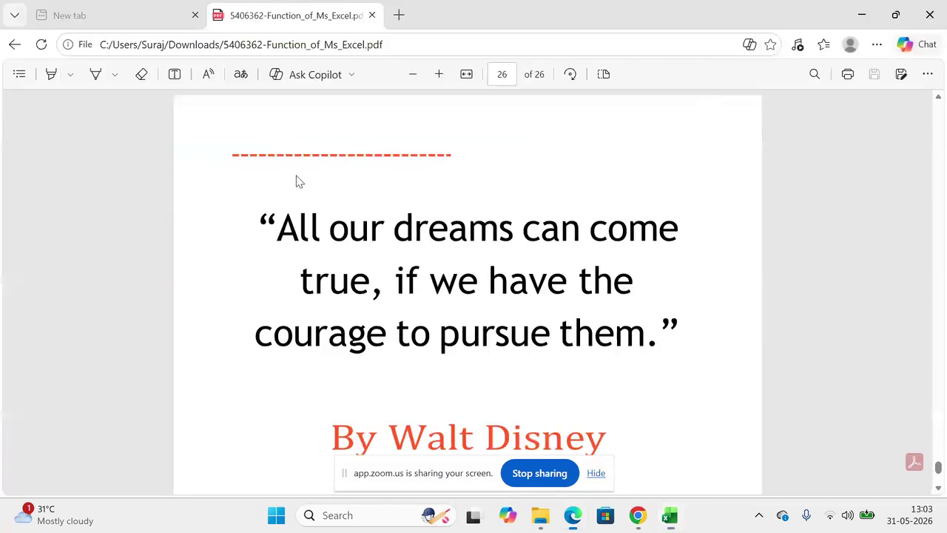
scroll(296, 180, "up", 20)
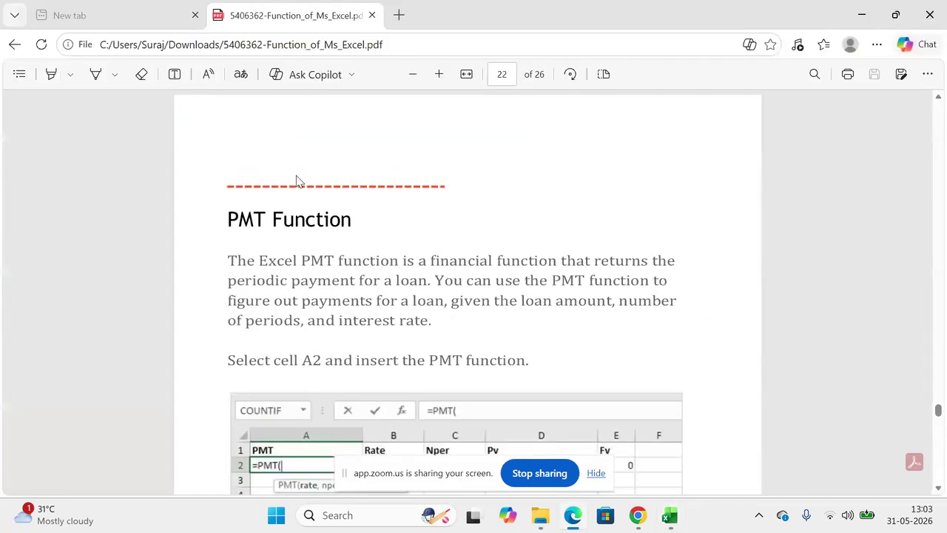
scroll(296, 181, "down", 6)
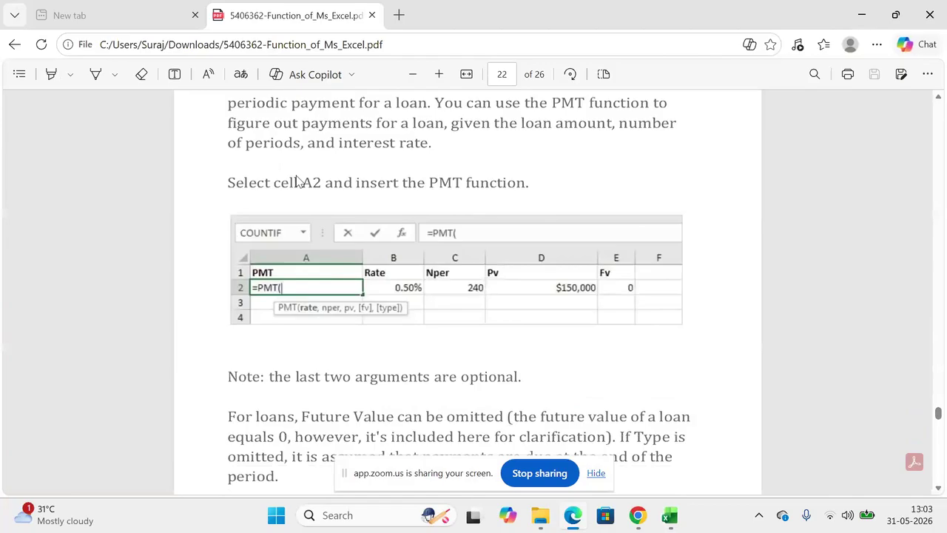
scroll(296, 181, "up", 1)
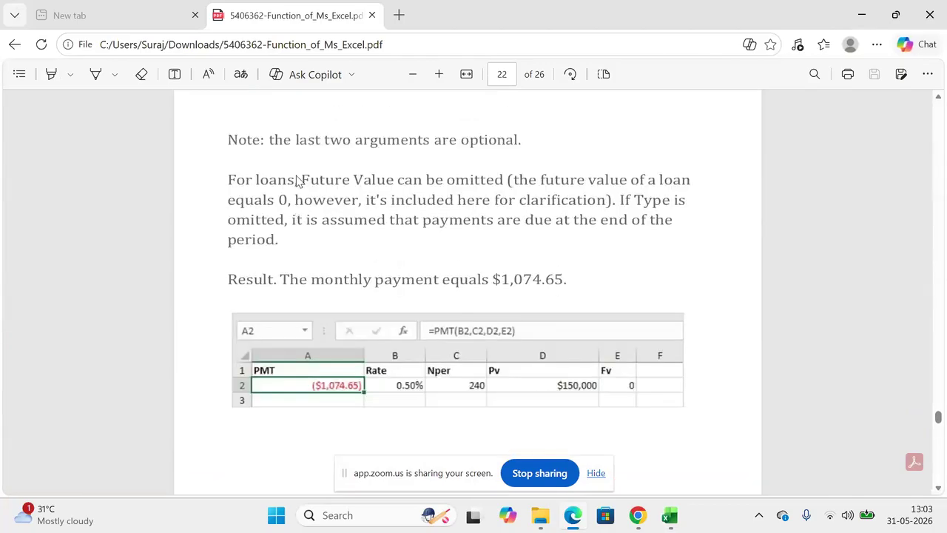
scroll(296, 180, "down", 9)
scroll(296, 180, "up", 14)
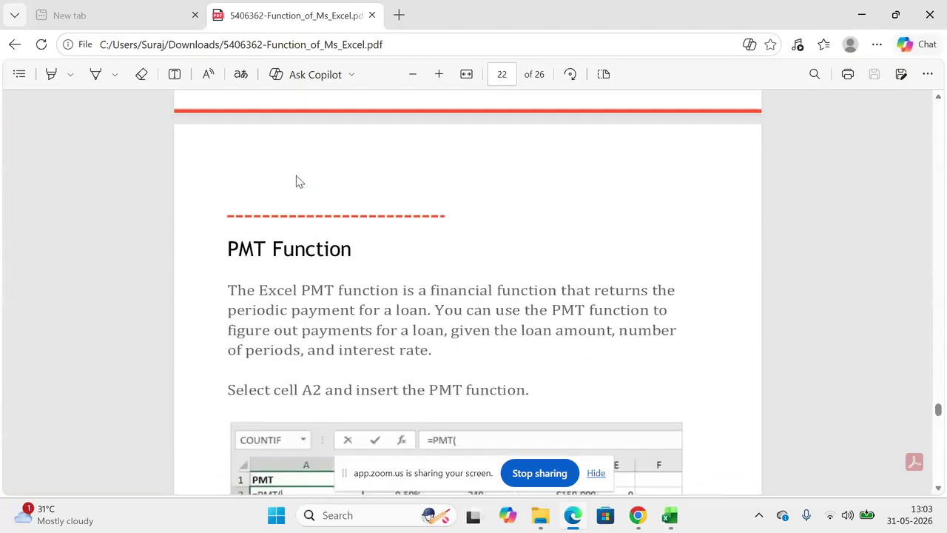
scroll(296, 180, "down", 5)
scroll(296, 175, "up", 1)
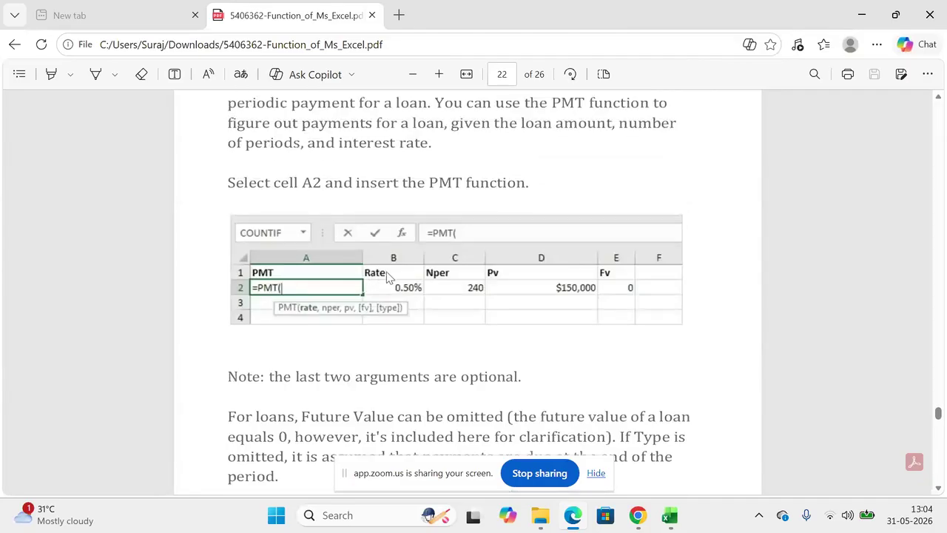
Step: Switch back to Excel and enter the label Rate in C73 with 10% in D73
key("alt+Tab")
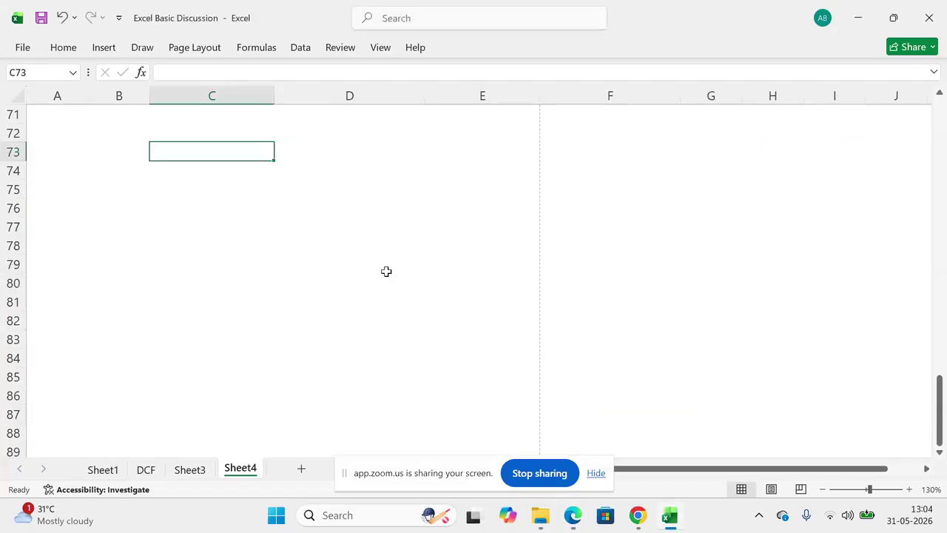
type("Rate")
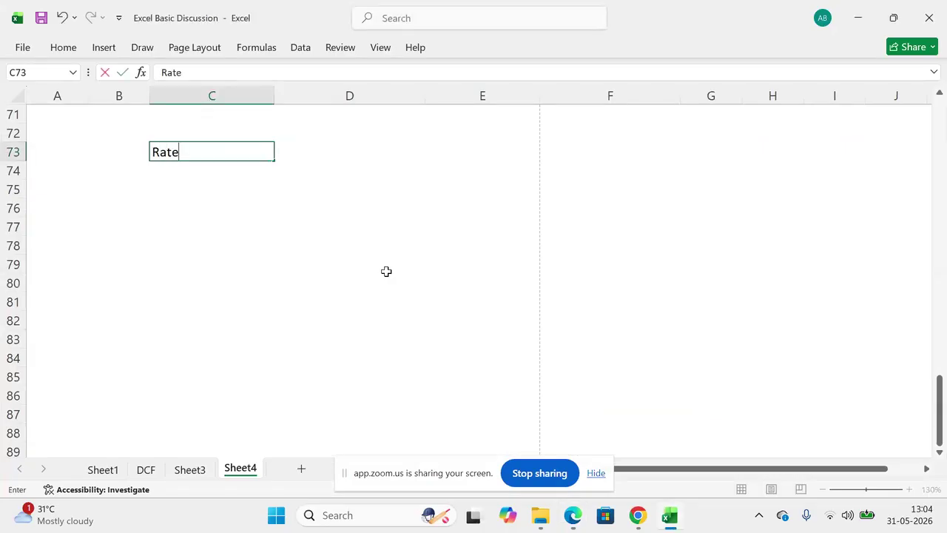
key("Return")
key("Up")
key("Right")
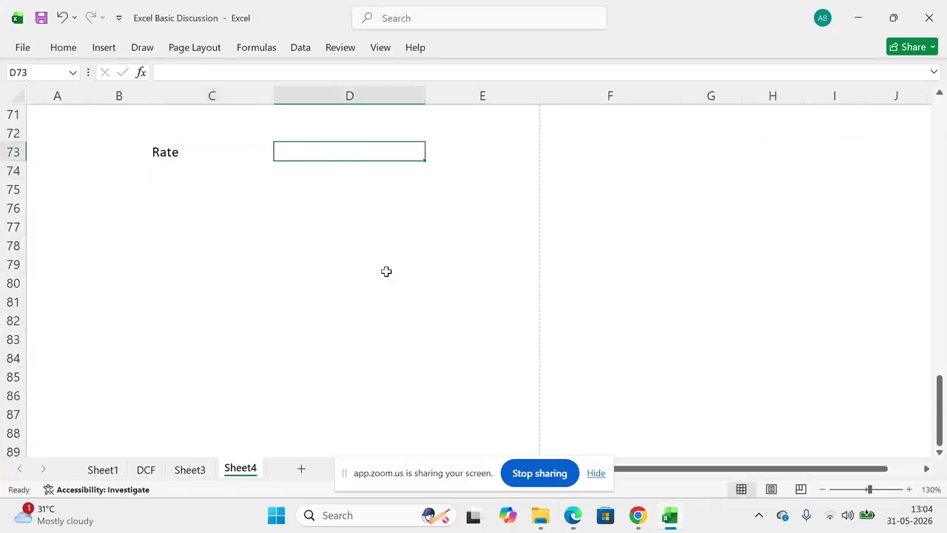
key("Left")
key("Right")
type("10%")
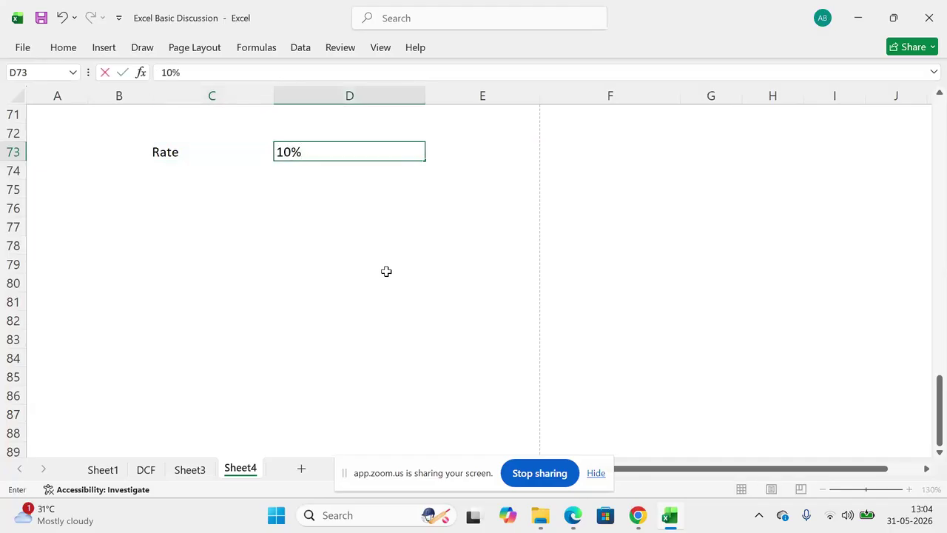
key("Return")
Step: Enter the label Loan Repayment in C74, with 10 in D74 and Annual in E74
key("Left")
type("Loan R")
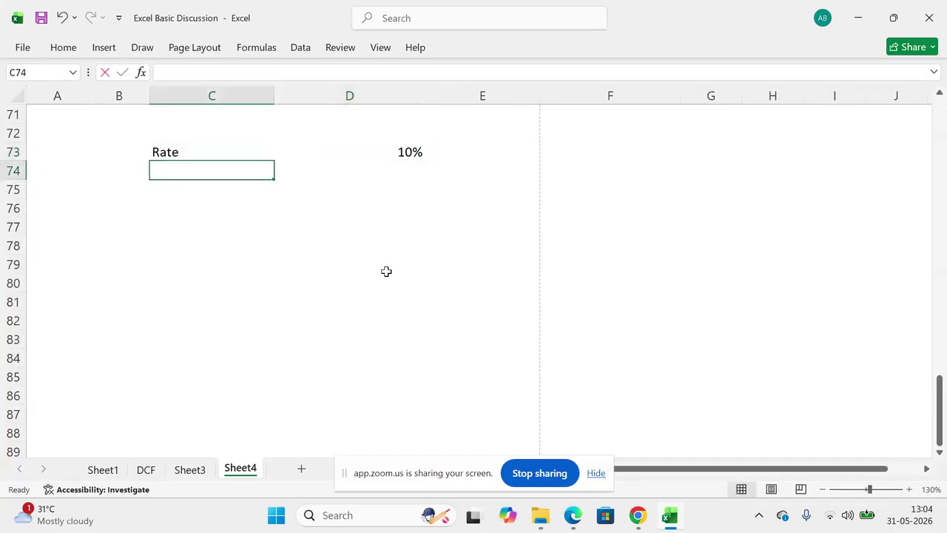
type("epayment")
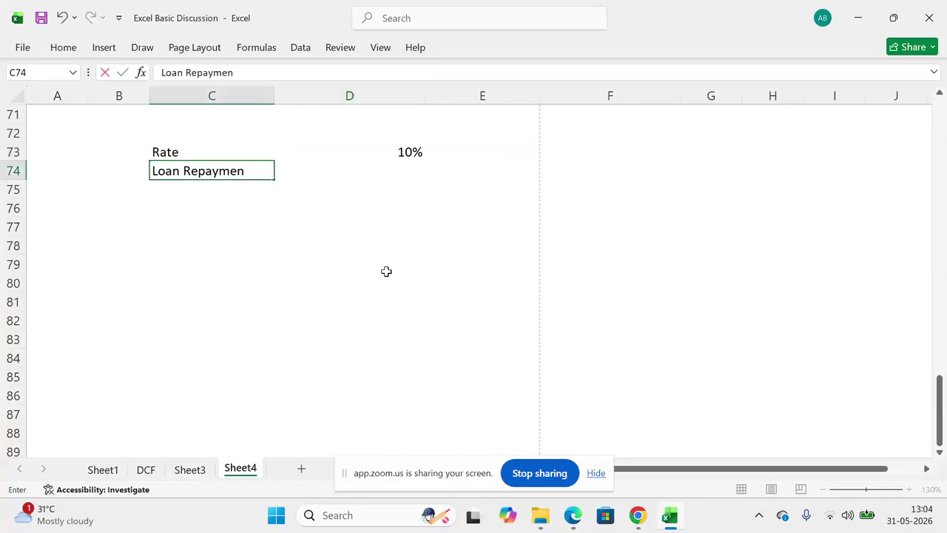
key("Return")
key("Right")
key("Right")
key("Up")
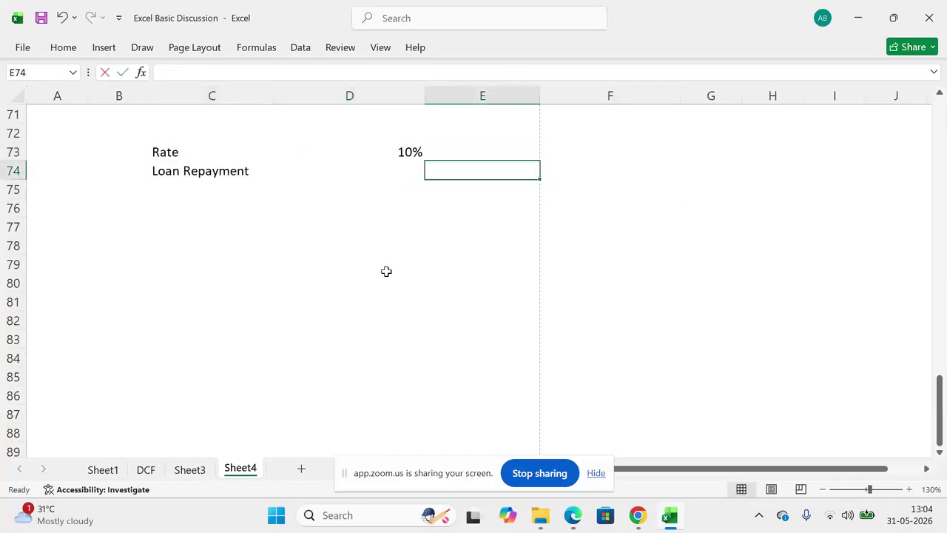
type("Annual")
key("ctrl+Return")
key("Left")
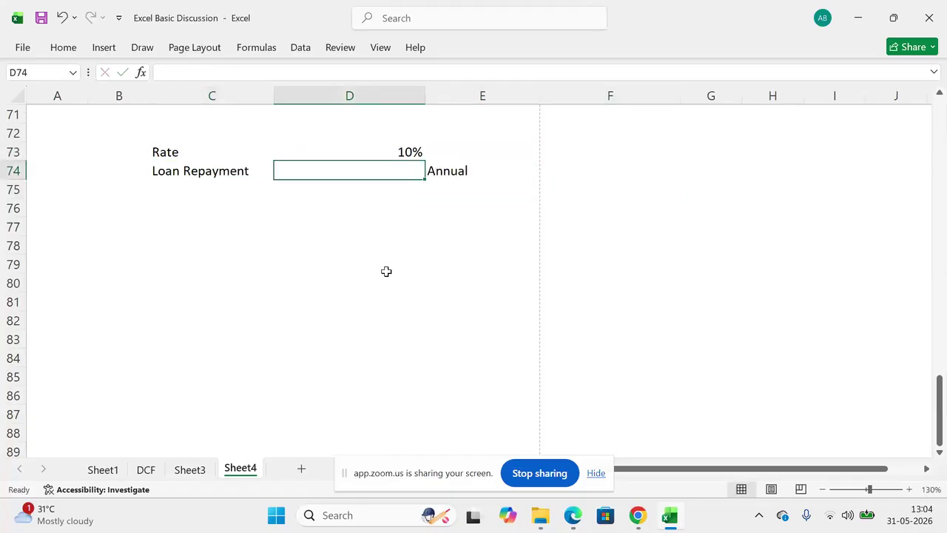
type("10")
key("Return")
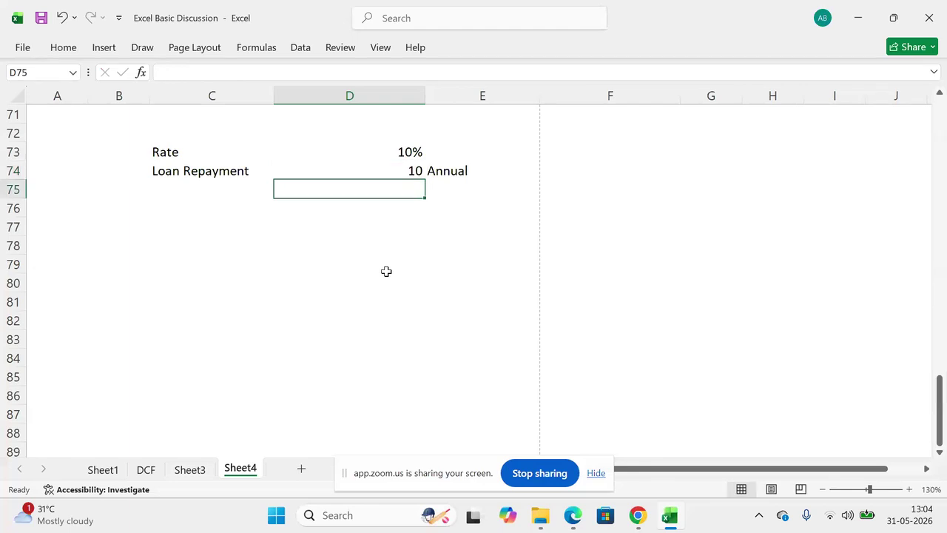
Step: Enter the label Principal in C75, with 100 in D75 and the unit Cr in E75
key("Up")
key("Right")
key("Left")
key("Left")
key("Up")
key("Right")
key("Left")
key("Down")
key("Down")
type("Principal")
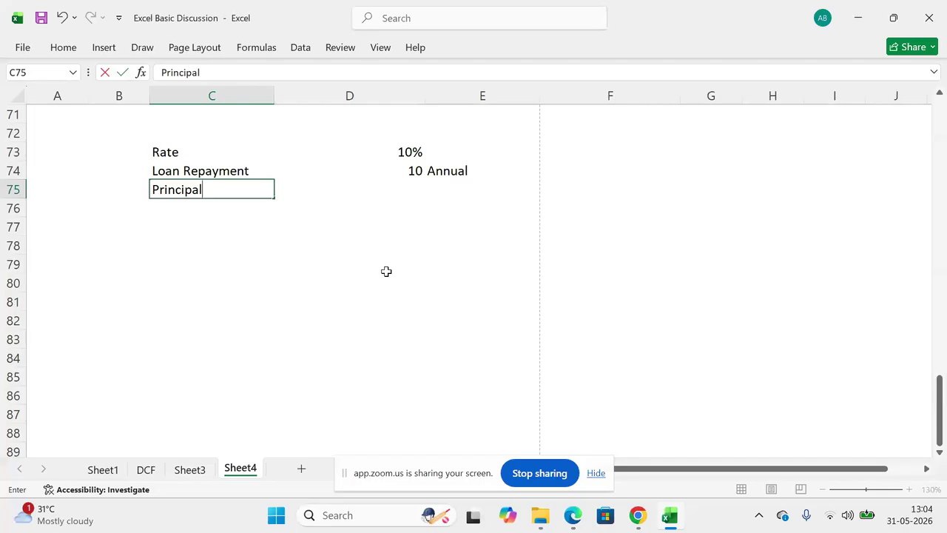
key("Return")
key("Up")
key("Right")
type("100")
key("Return")
key("Up")
key("Up")
key("Right")
key("Down")
type("Cr")
key("Return")
Step: Enter the labels EMI in C77 and PMT in C78 below the loan inputs
key("Left")
key("Left")
key("Left")
key("Down")
key("Right")
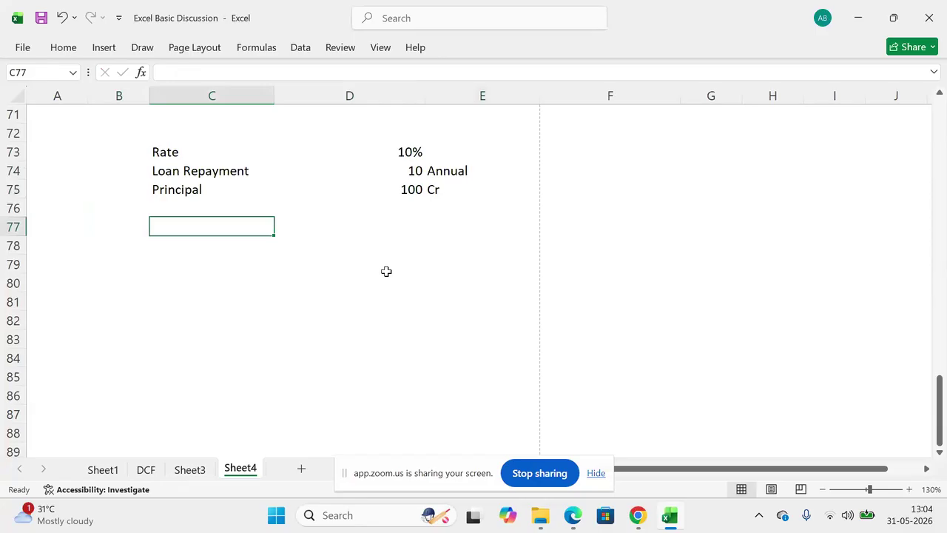
type("EMI")
key("Return")
key("Up")
key("Right")
key("Left")
key("Right")
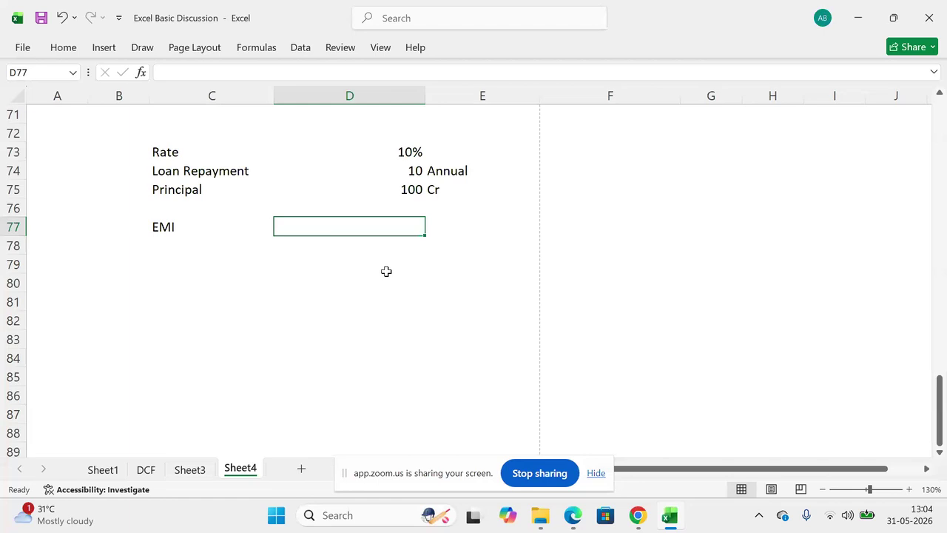
key("Left")
key("Down")
type("PMT")
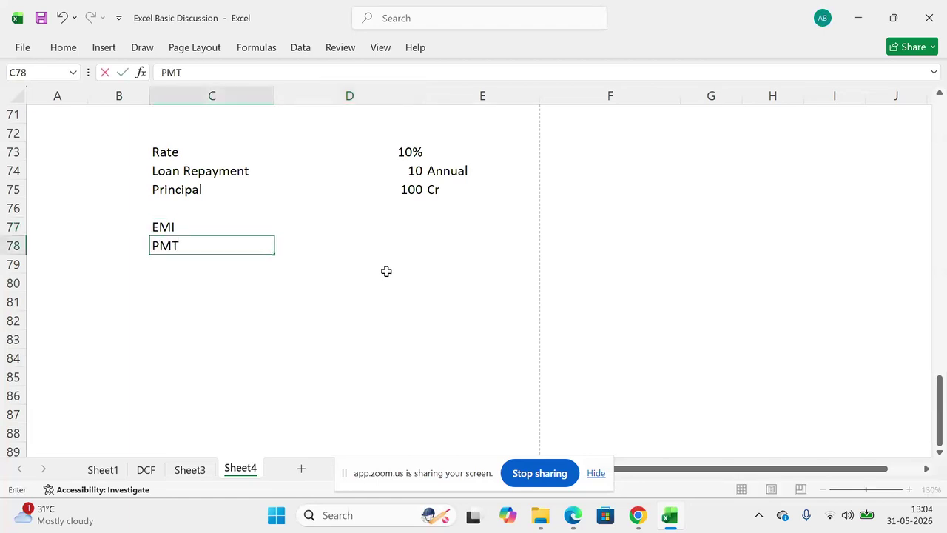
key("Return")
key("Up")
Step: Calculate the loan payment in D78 with =PMT(D73,D74,D75), using the rate, repayment periods and principal
key("Right")
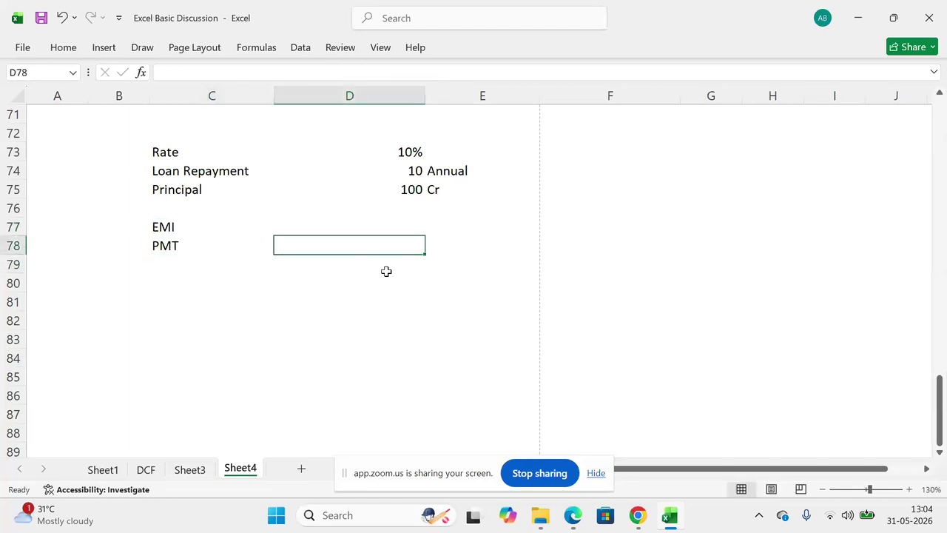
type("=PMT")
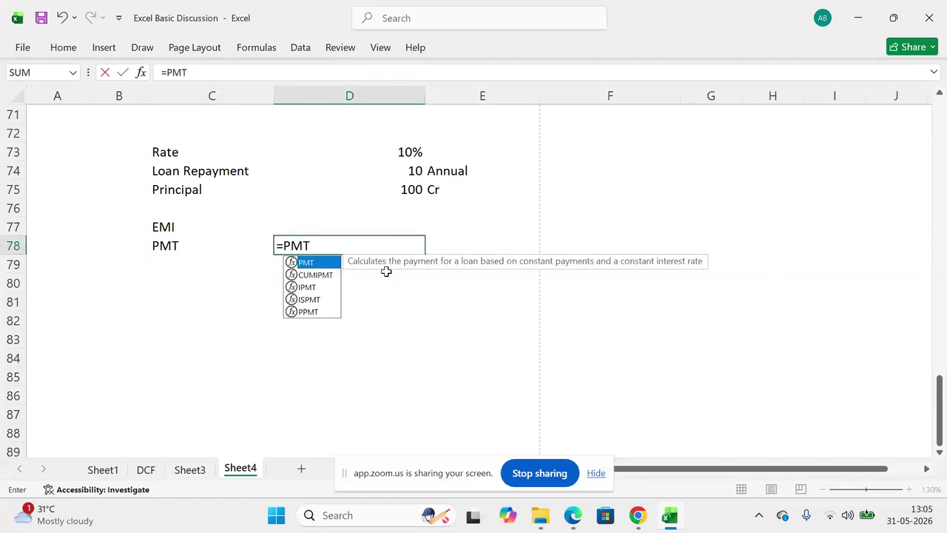
type("(")
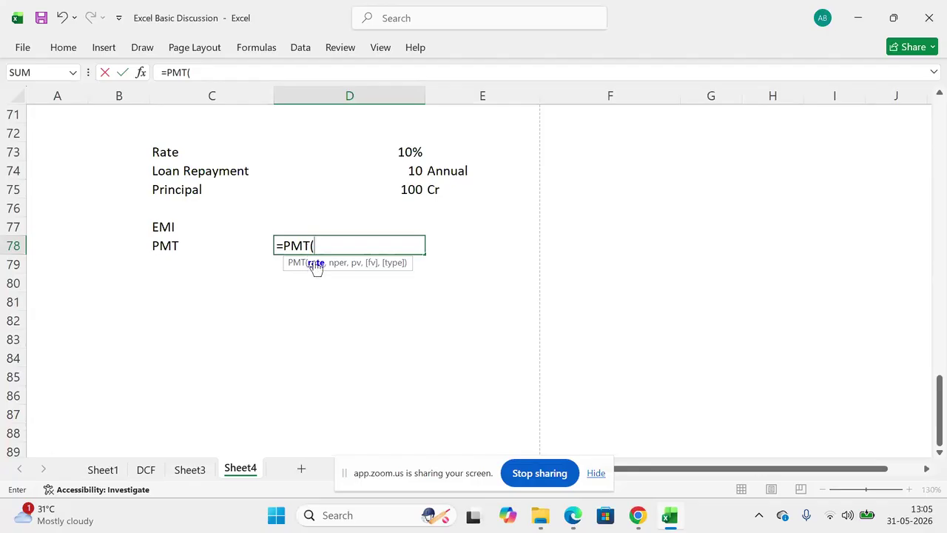
left_click(410, 152)
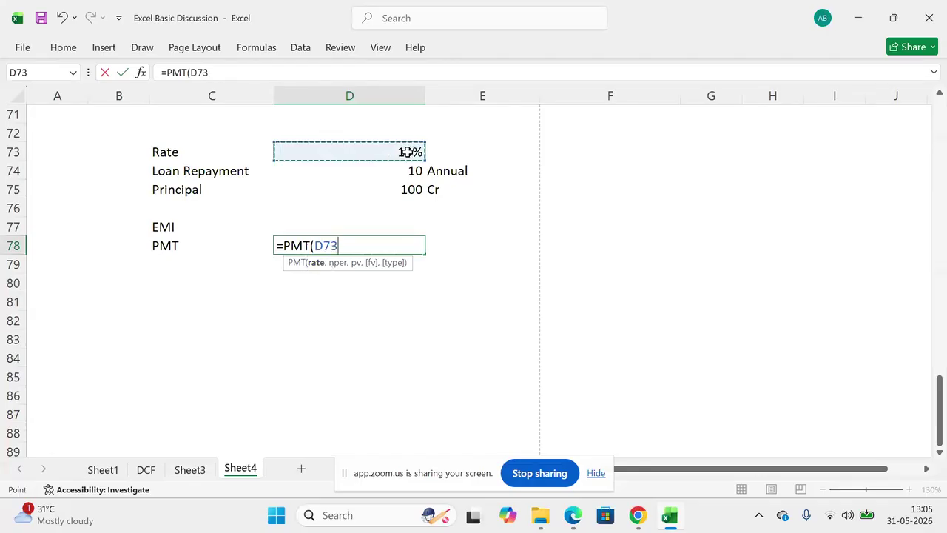
type(",")
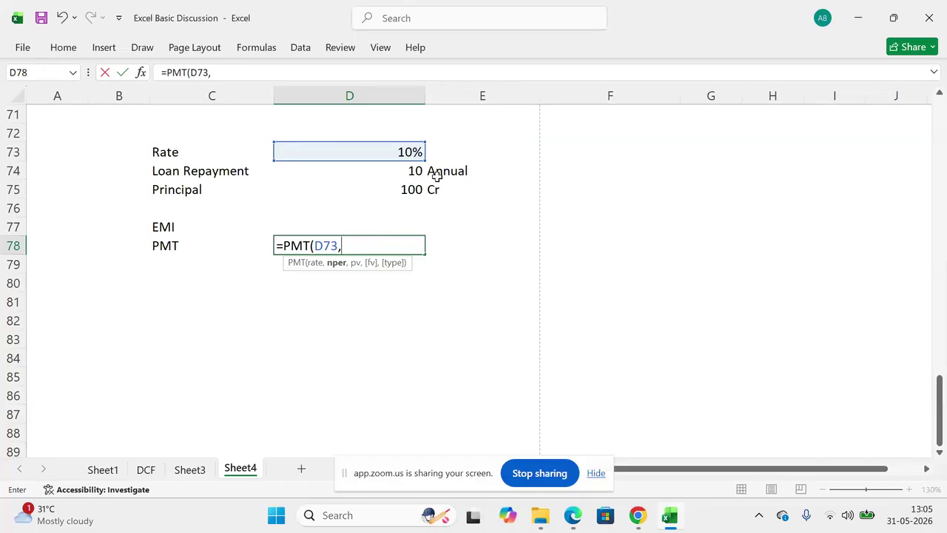
left_click(393, 171)
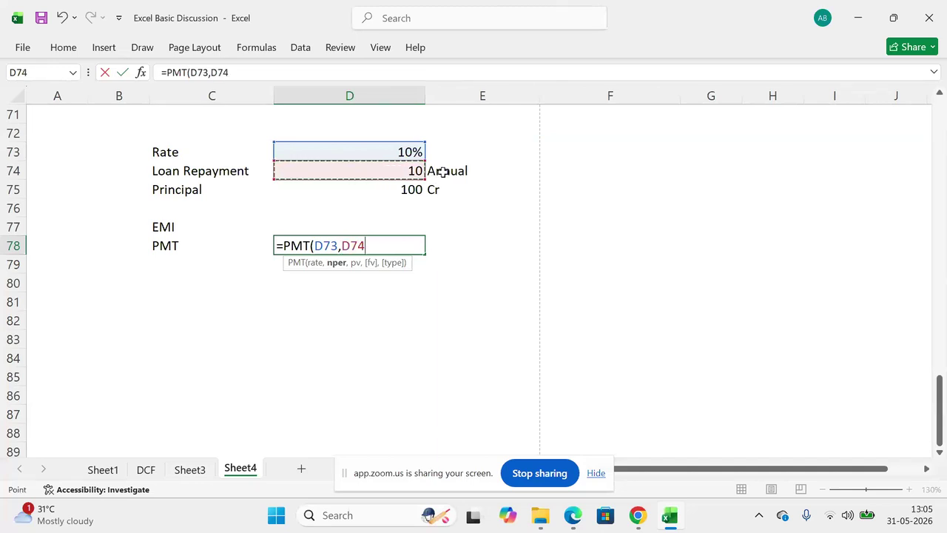
type(",")
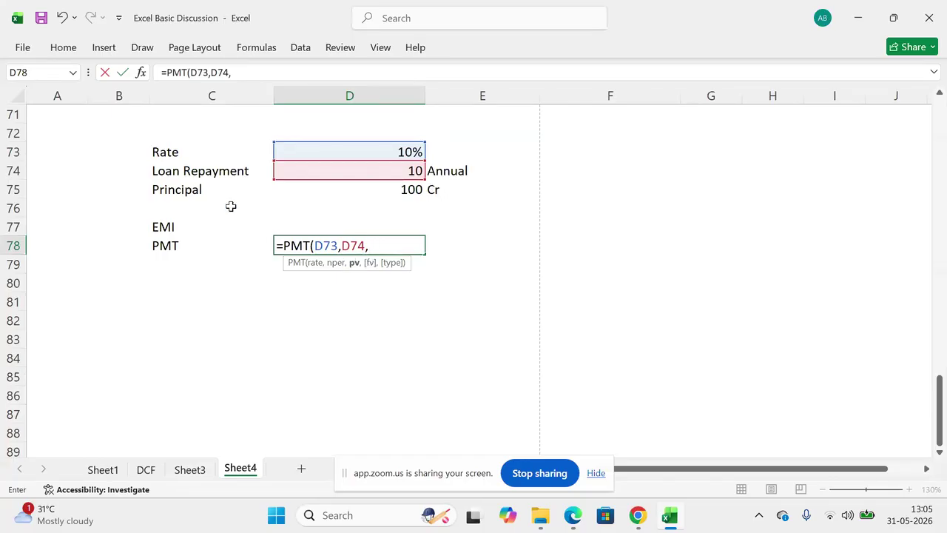
left_click(380, 190)
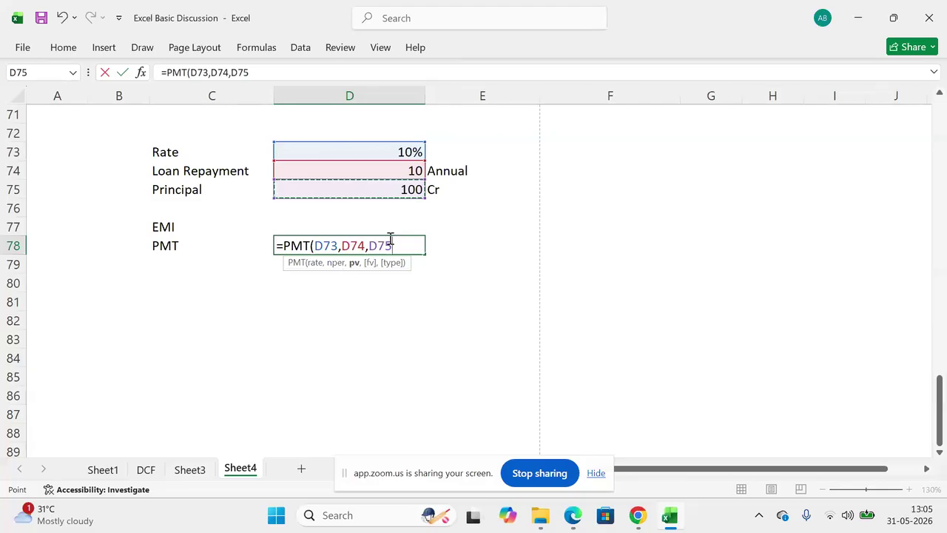
type(")")
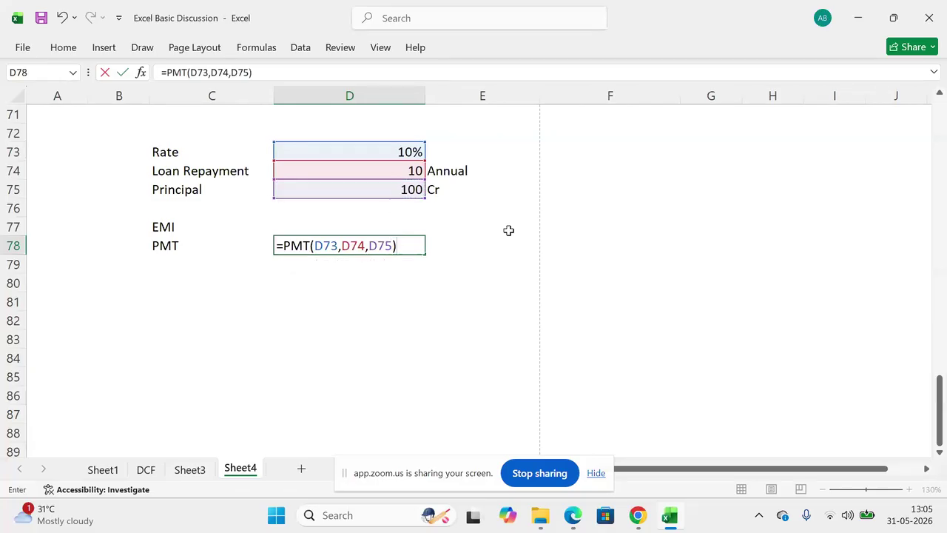
key("Return")
key("Up")
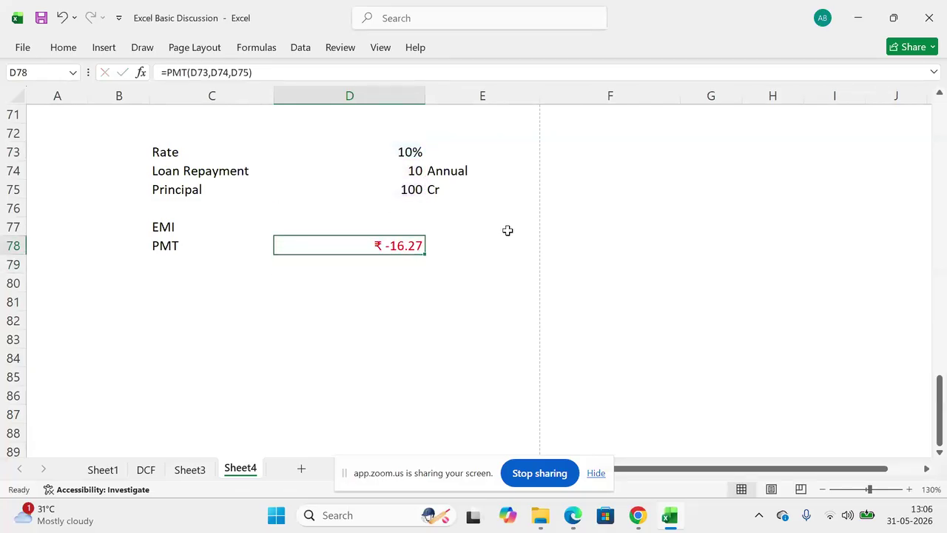
Step: Inspect the principal in D75 and the PMT formula in D78 without changing them
left_click(399, 188)
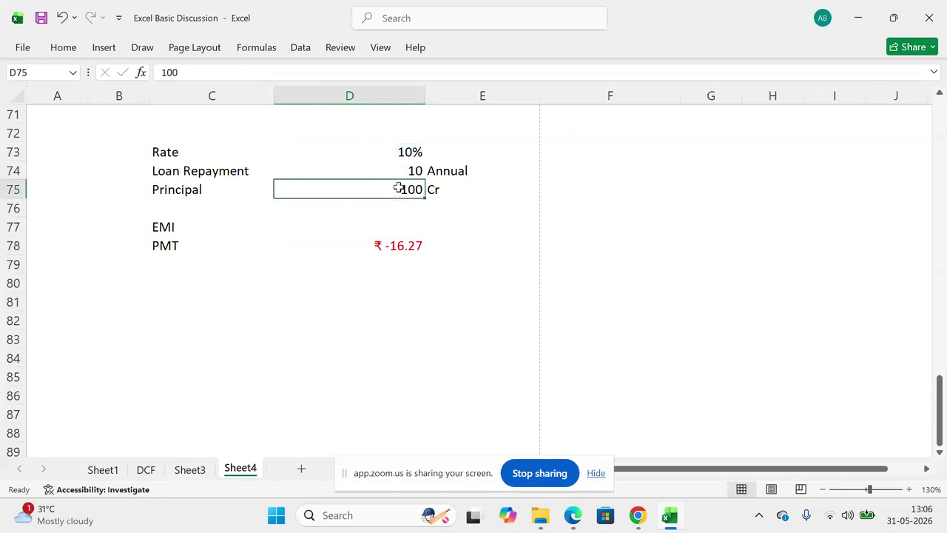
left_click(385, 244)
double_click(385, 245)
key("Escape")
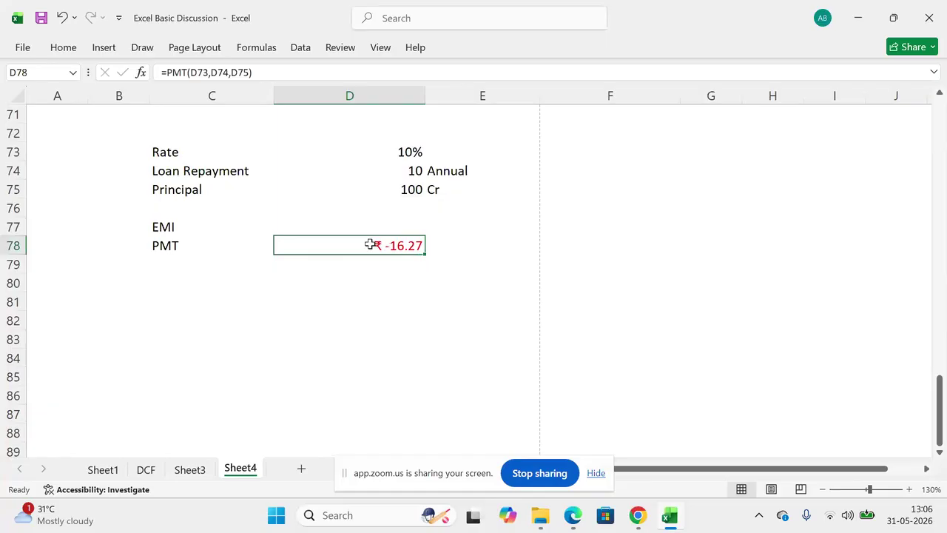
left_click(326, 292)
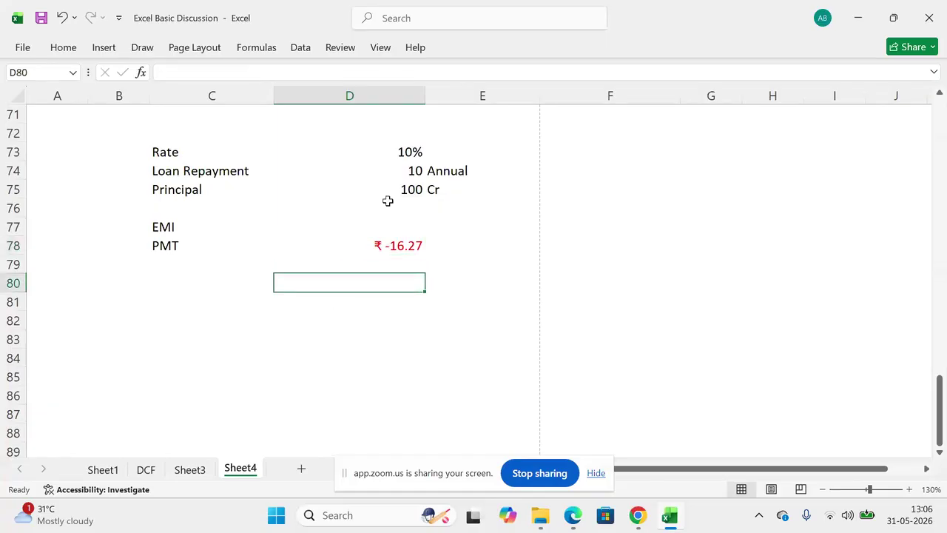
Step: Enter the heading Loan Payment Schedule in C80 below the PMT result
key("Left")
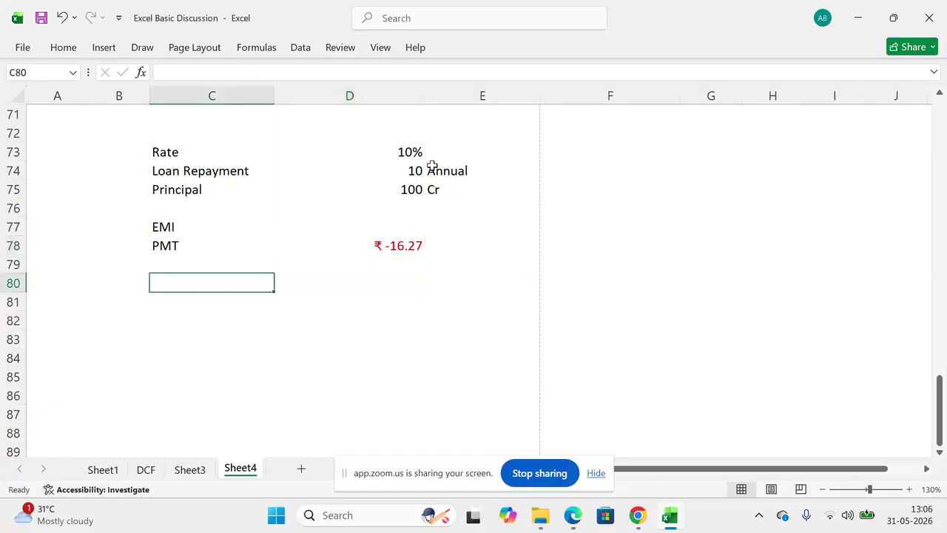
type("Loan Payment")
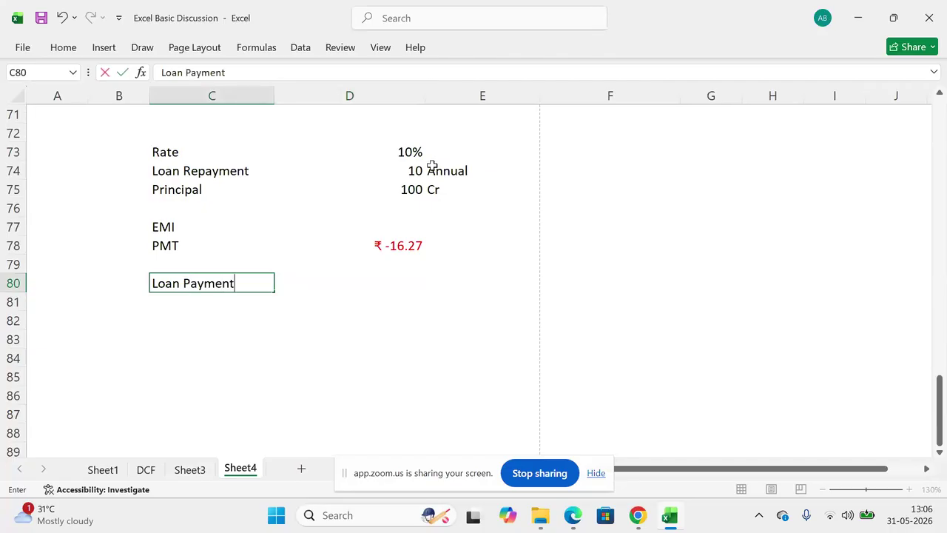
key("Return")
key("Up")
key("F2")
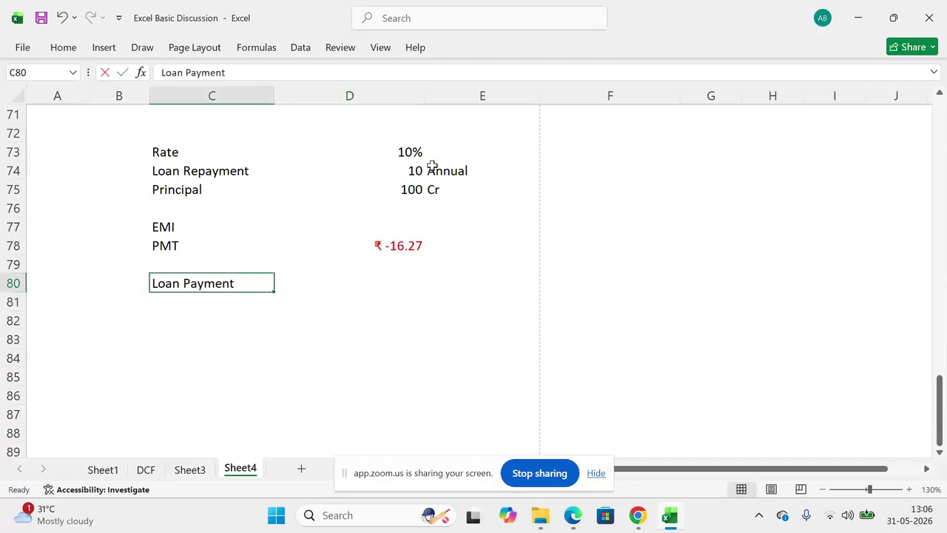
type("Schedule")
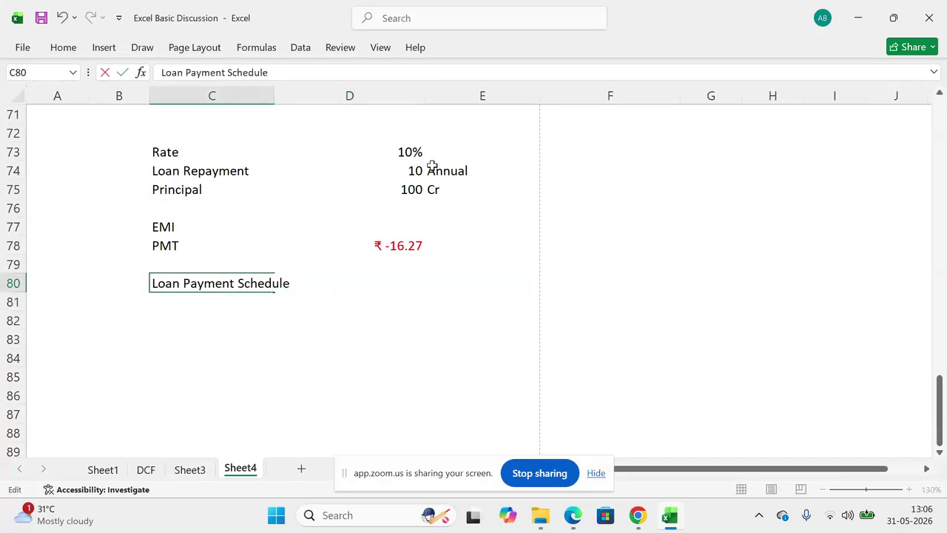
key("Return")
Step: Start the period numbering with 1 in C81 and the formula =C81+1 in C82
key("F2")
type("=")
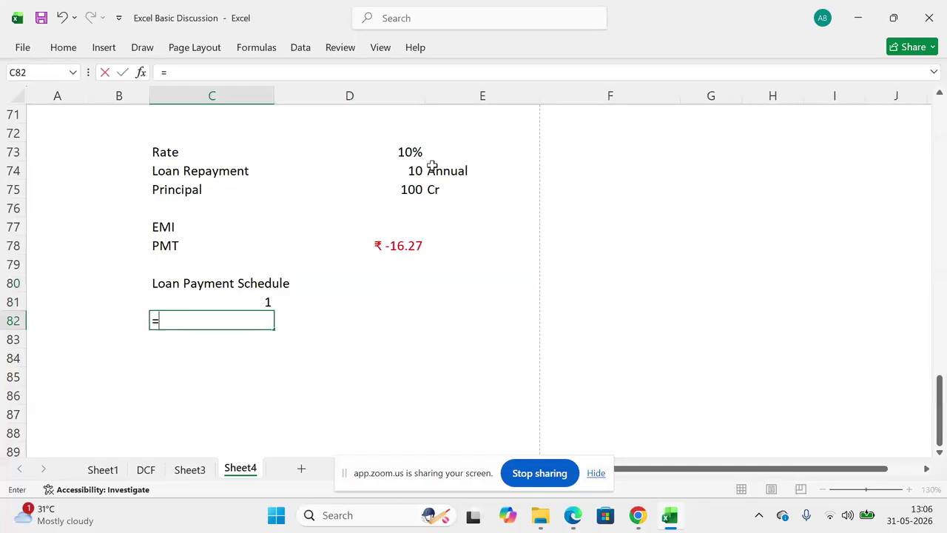
key("Up")
type("+1")
key("Return")
Step: Copy the period formula from C82 down through C88
key("Up")
key("ctrl+c")
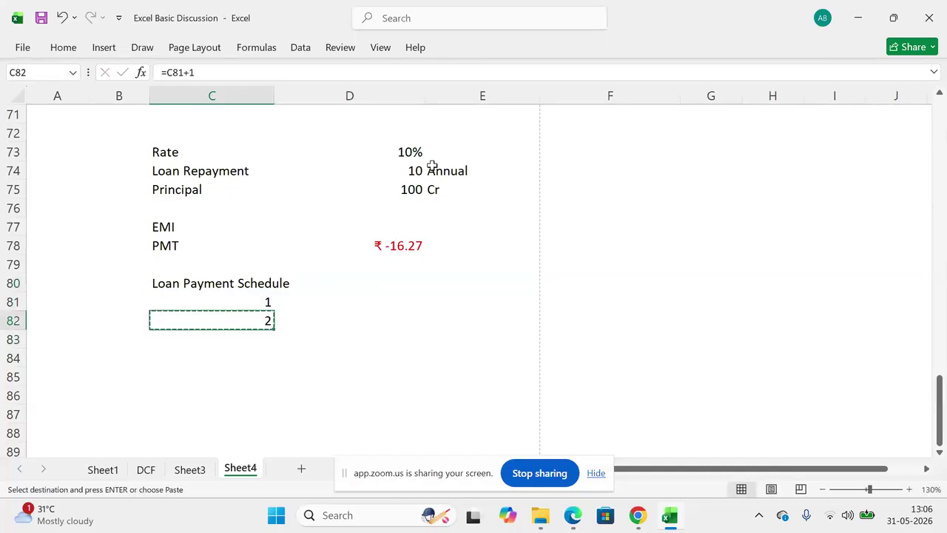
key("shift+Down")
key("shift+Down")
key("shift+Down")
key("shift+Down")
key("shift+Down")
key("shift+Down")
key("ctrl+v")
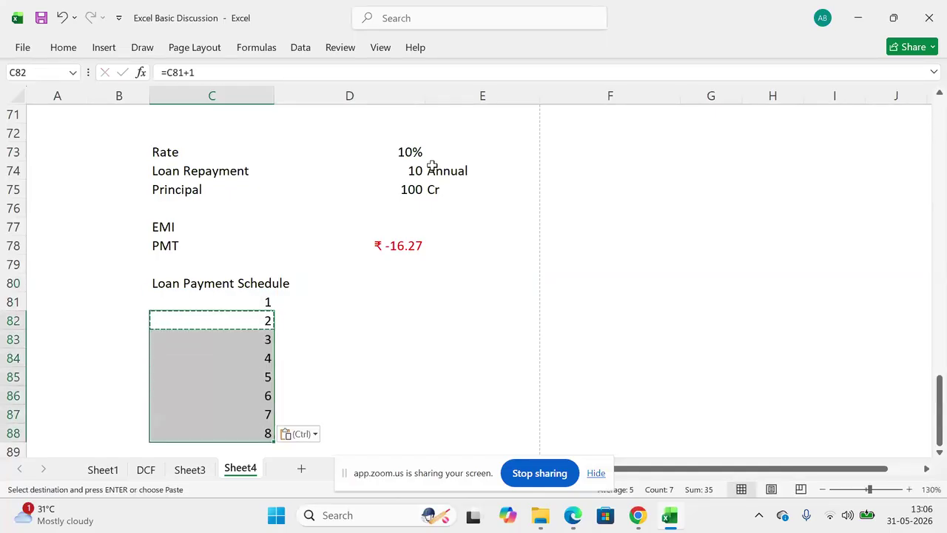
Step: Extend the period numbering to 10 by copying the formula from C88 down to C90
key("Down")
key("Down")
key("Down")
key("Down")
key("Down")
key("Down")
key("Down")
key("Down")
key("Down")
key("Up")
key("Up")
key("Up")
key("Up")
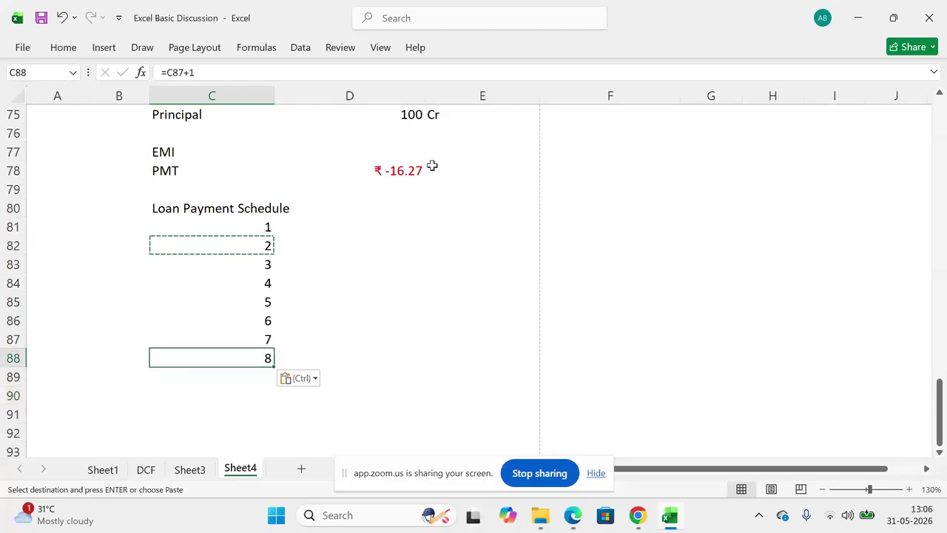
key("Escape")
key("ctrl+c")
key("shift+Down")
key("shift+Down")
key("ctrl+v")
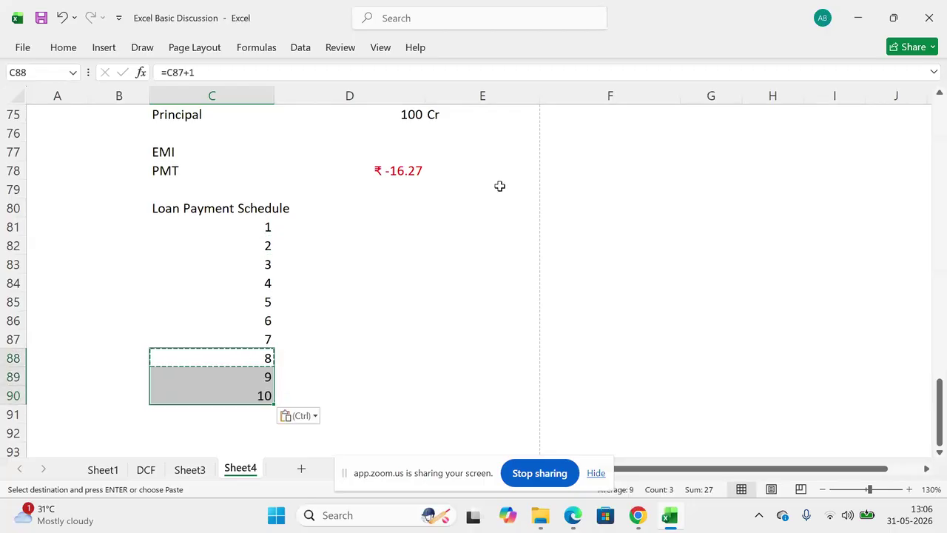
Step: Add the column headings OP Bal in D80 and Interest in E80 to the loan schedule
left_click(828, 489)
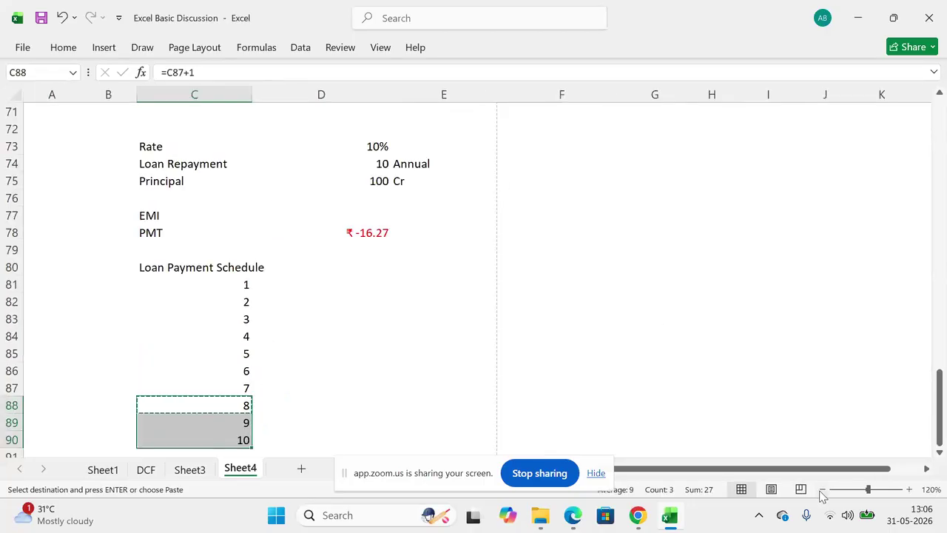
key("Escape")
key("Up")
key("Up")
key("Up")
key("Up")
key("Up")
key("Up")
key("Up")
key("Up")
key("Right")
type("OP Bal")
key("Tab")
type("Interest")
key("Tab")
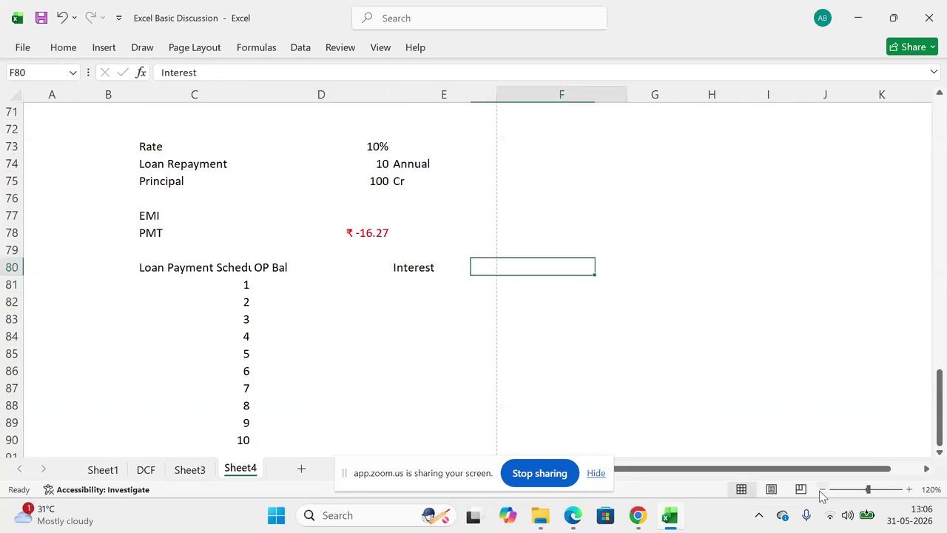
Step: Add the column headings EMI Payment in F80 and CB in G80
type("EMI Payment")
key("Return")
key("Up")
key("Right")
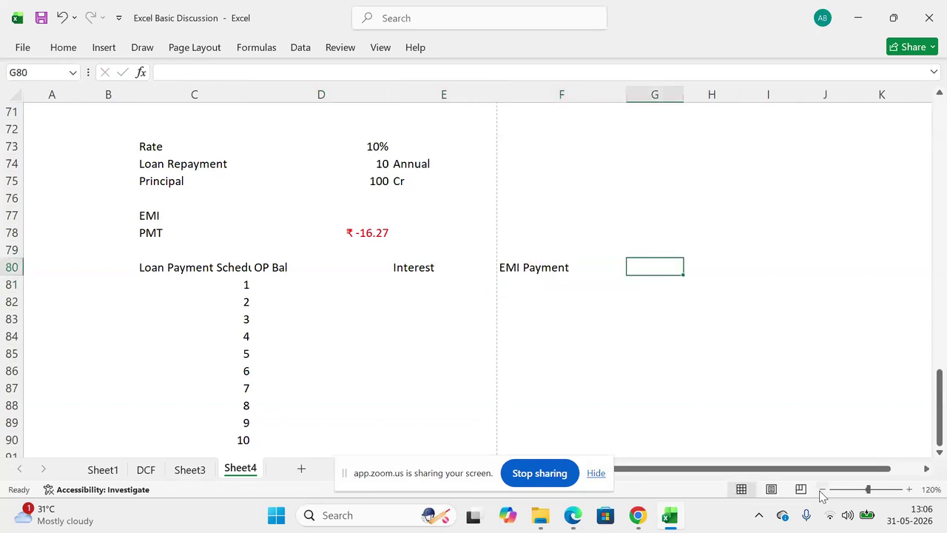
type("CB")
key("Return")
Step: Link the first period's opening balance in D81 to the principal with =D75
key("Left")
key("Left")
key("Left")
key("Left")
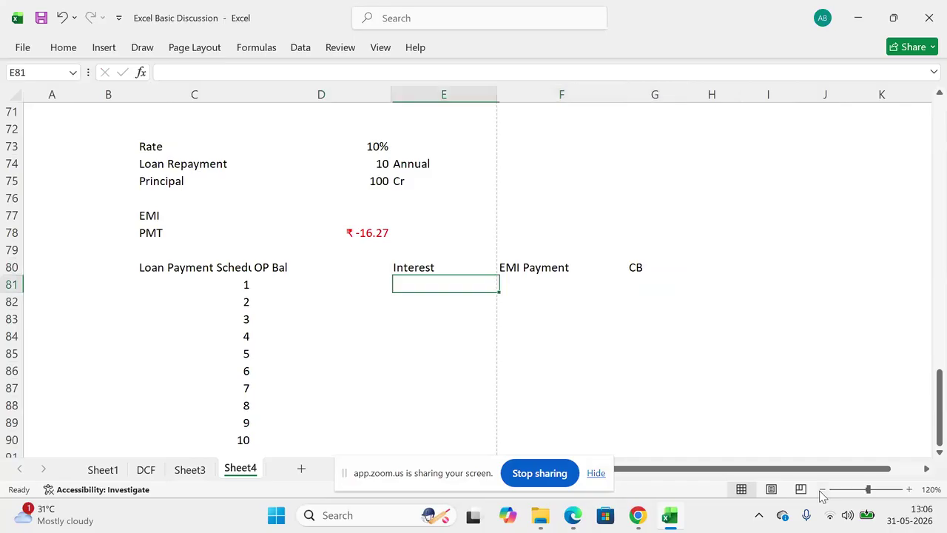
key("Right")
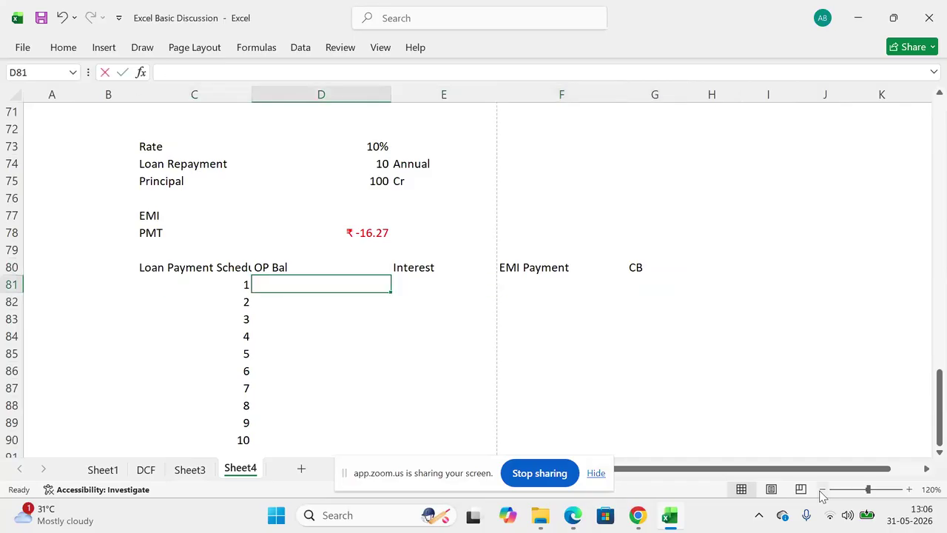
type("=")
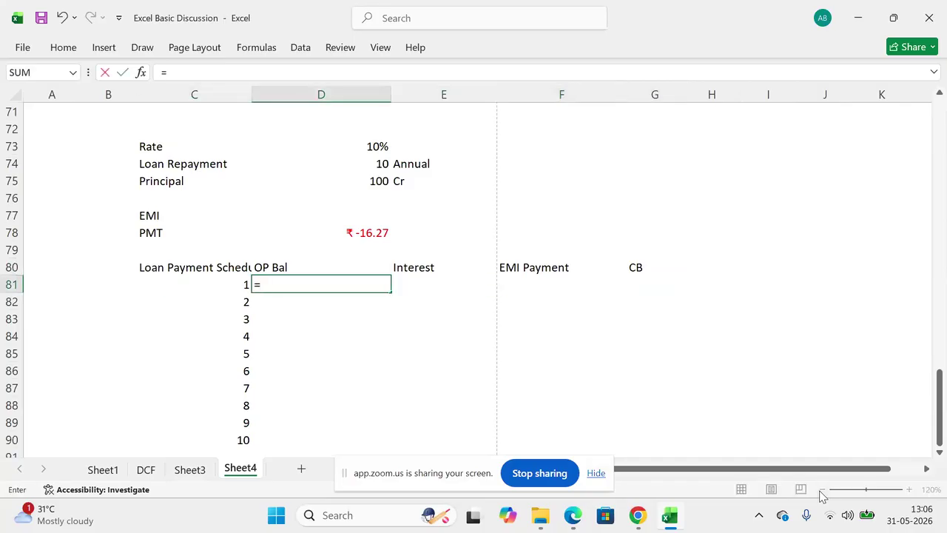
key("Up")
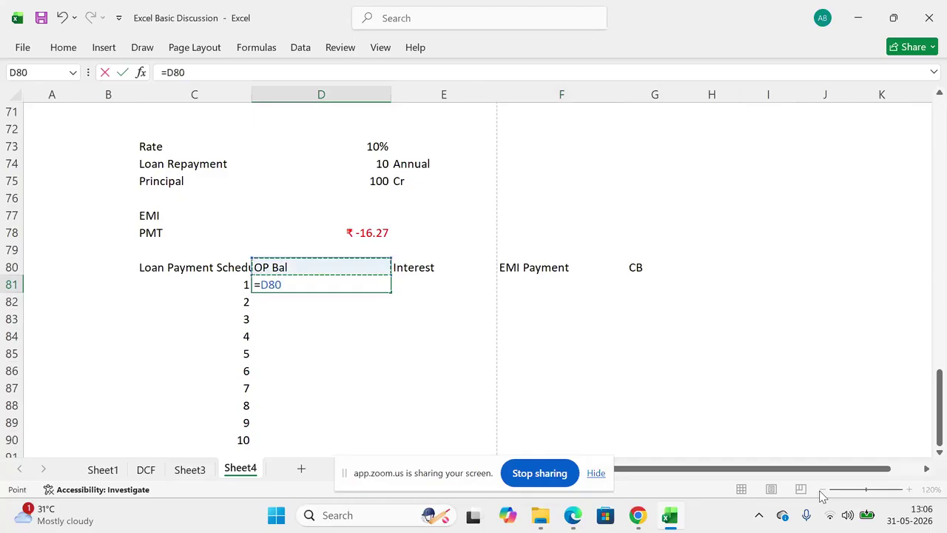
key("Left")
key("Up")
key("Up")
key("Up")
key("Up")
key("Up")
key("Right")
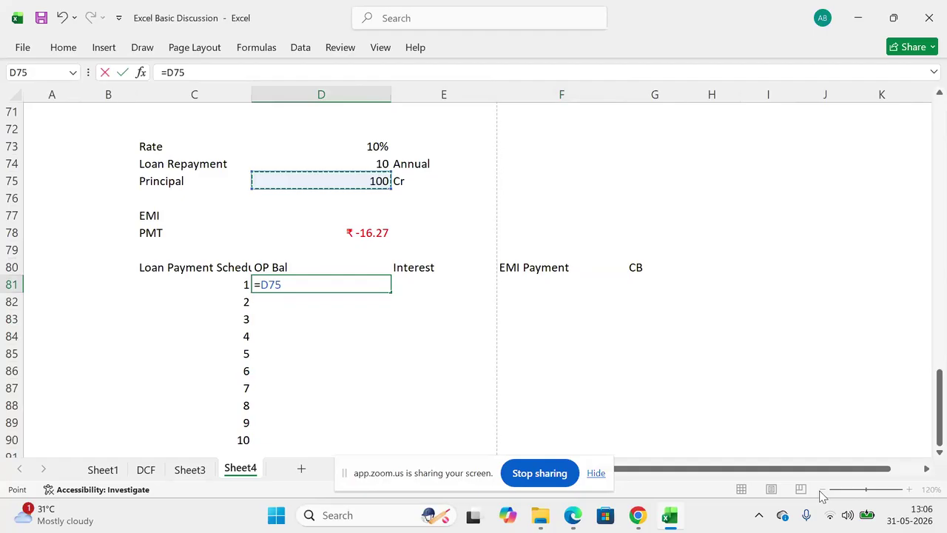
key("Left")
key("Right")
key("Return")
Step: Calculate the first period's interest in E81 as opening balance times rate, using =D81*D73
key("Up")
key("Right")
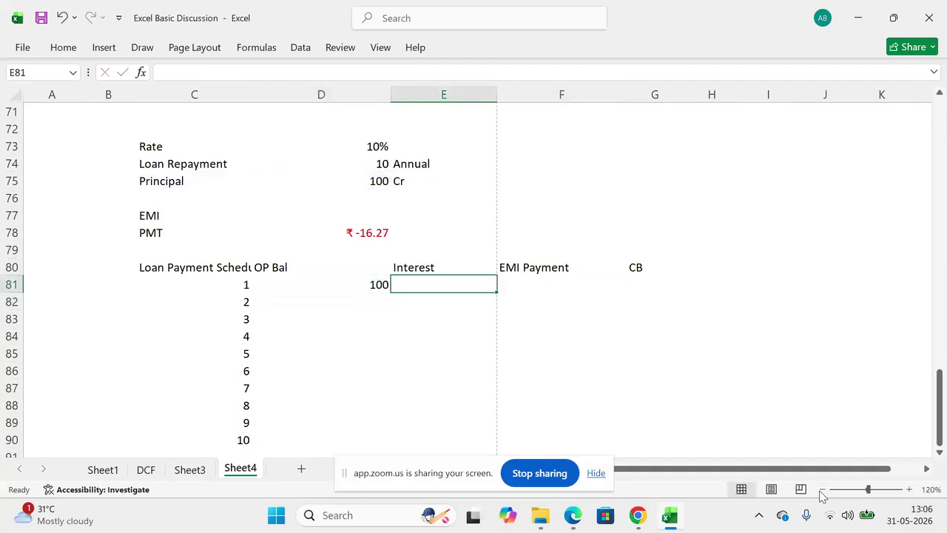
type("=")
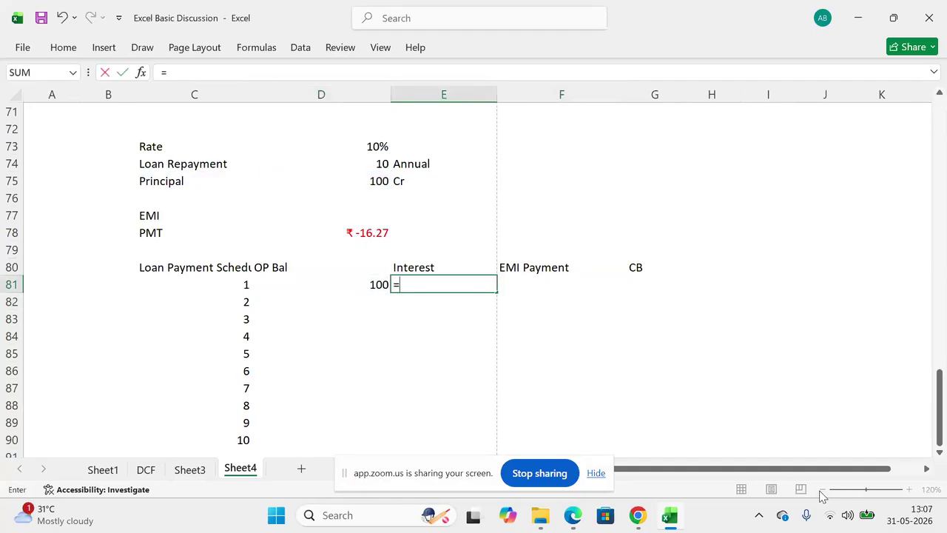
key("Left")
type("*")
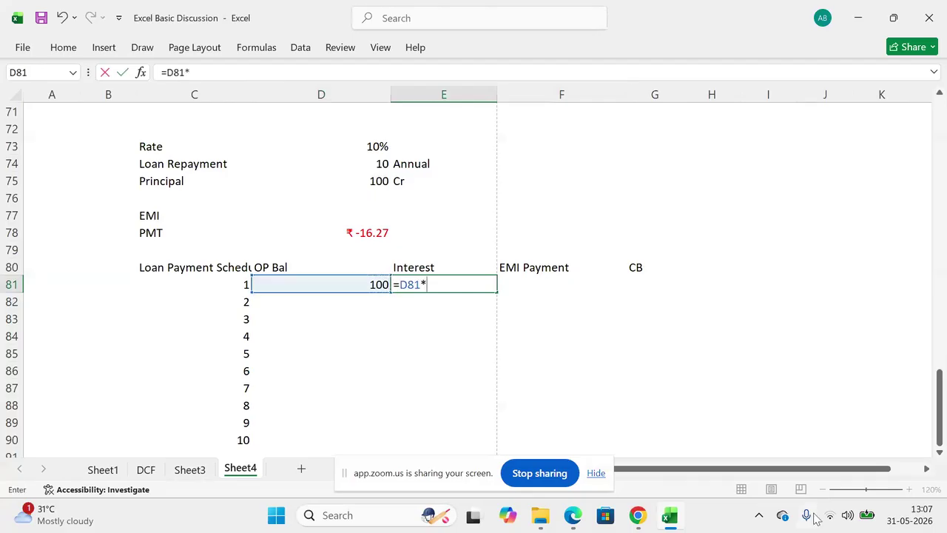
left_click(311, 146)
key("Return")
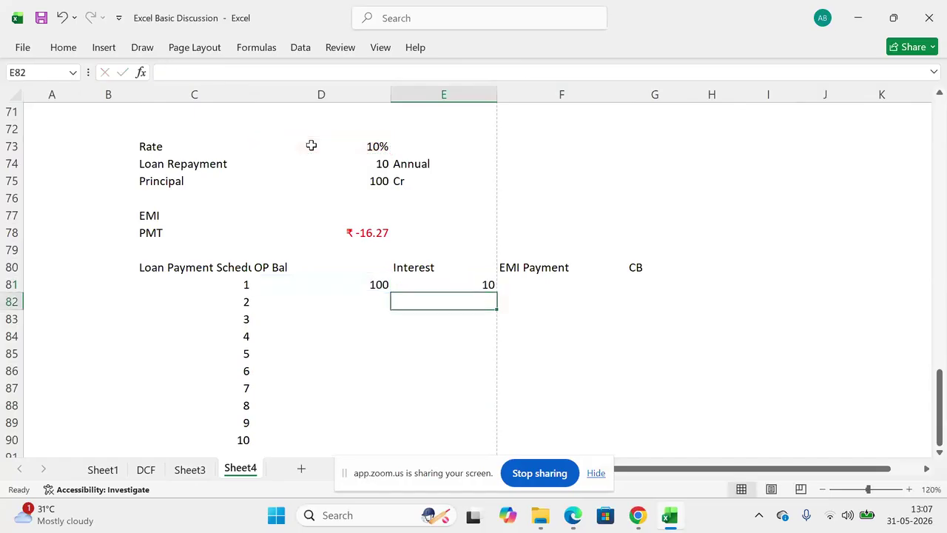
Step: Link the first period's EMI payment in F81 to the PMT result with =D78
key("Up")
key("Right")
type("=")
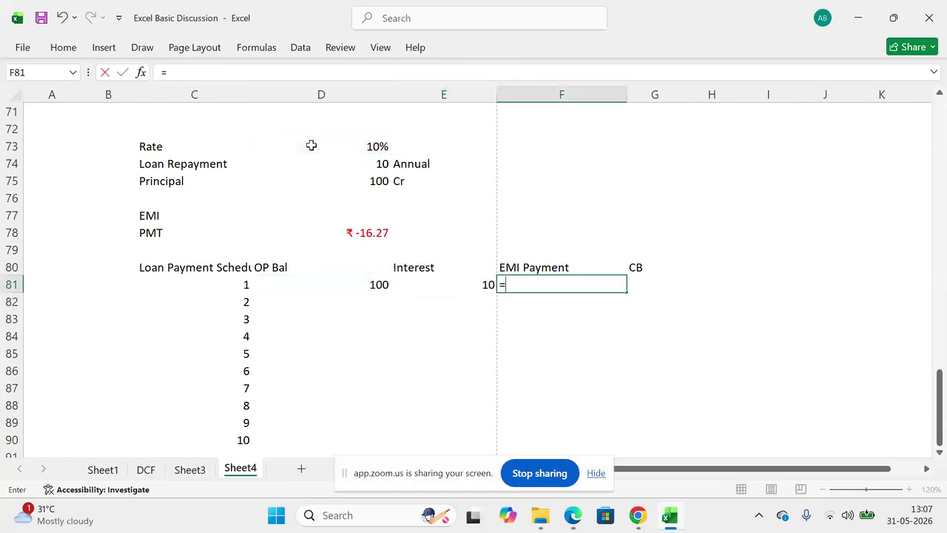
left_click(353, 232)
key("ctrl+Return")
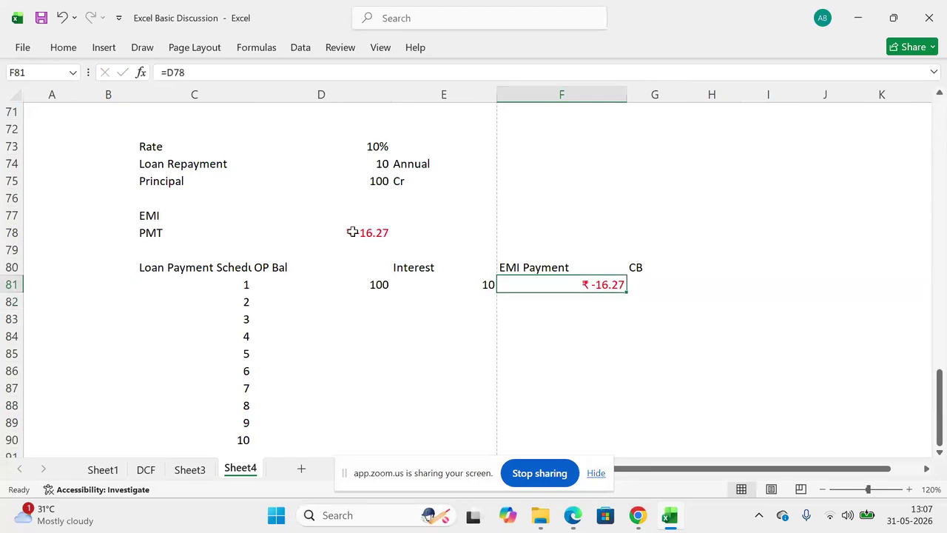
key("Right")
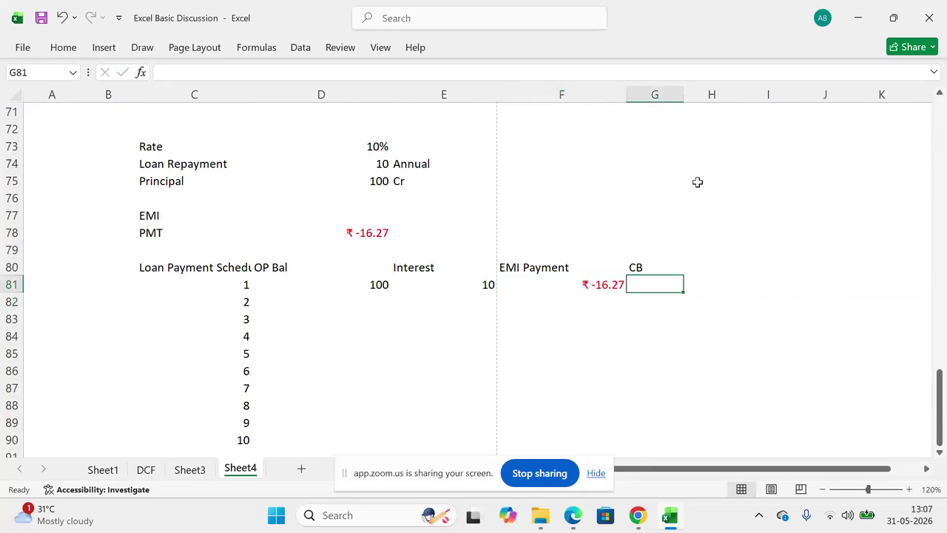
Step: Switch to the Zoom meeting to check the participants list and return to the Excel workbook
key("alt+Tab")
key("alt+Tab")
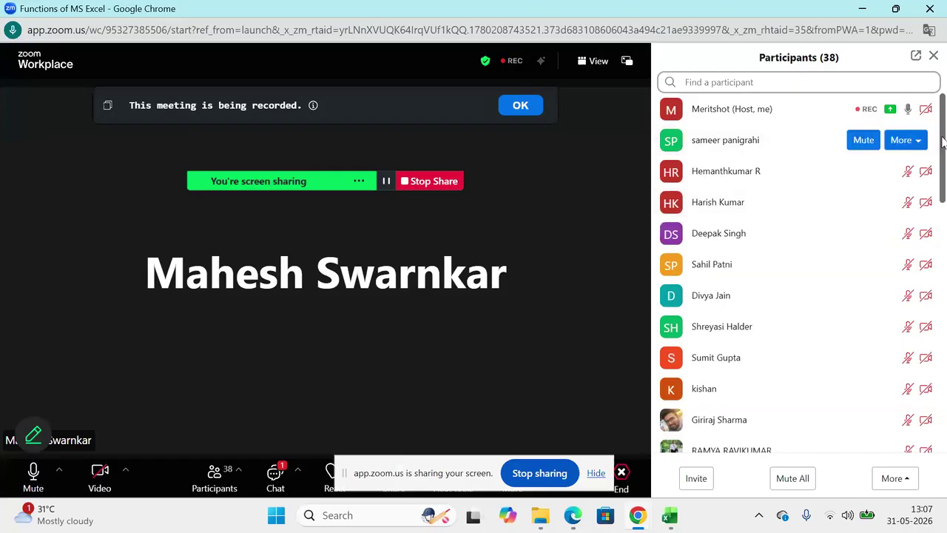
mouse_move(945, 142)
left_mouse_down()
mouse_move(944, 344)
mouse_move(945, 127)
left_mouse_up()
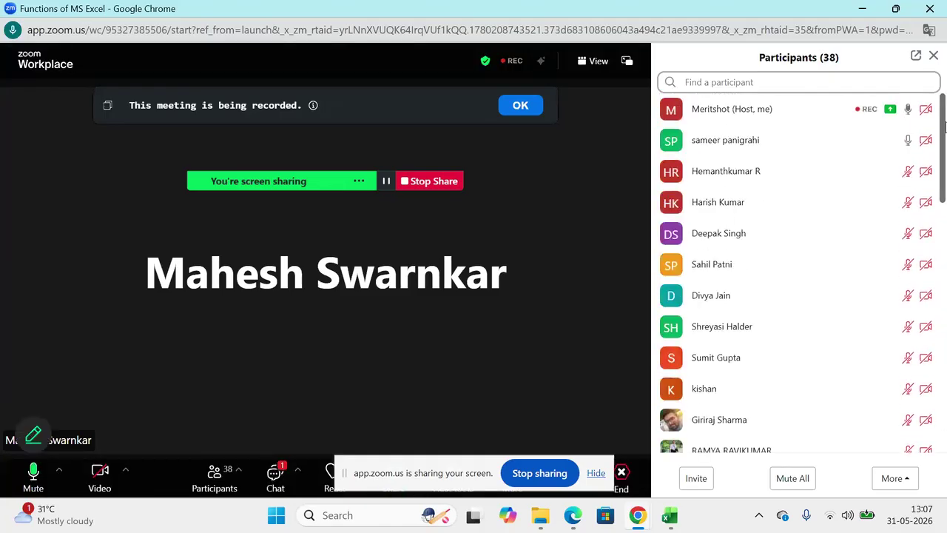
key("alt+Tab")
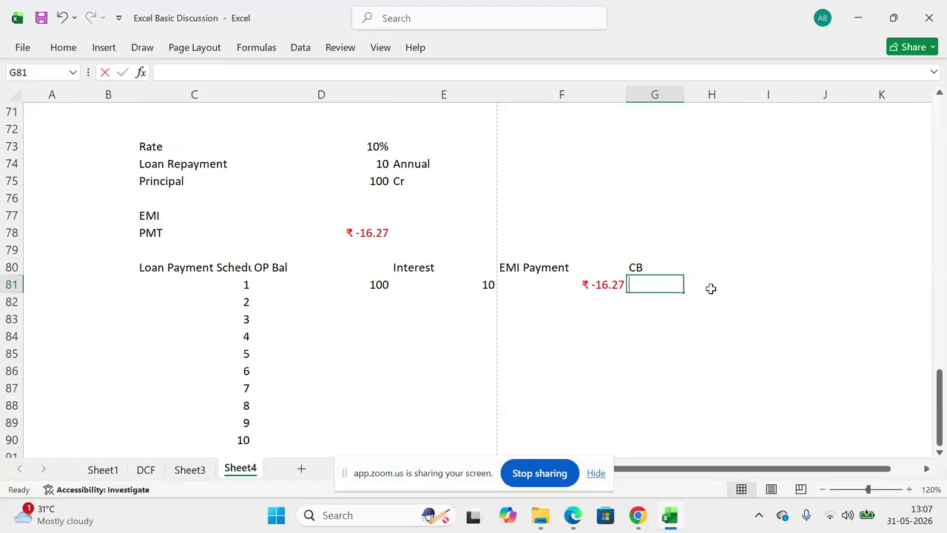
Step: Calculate the first period's closing balance in G81 with =D81+E81+F81
type("=")
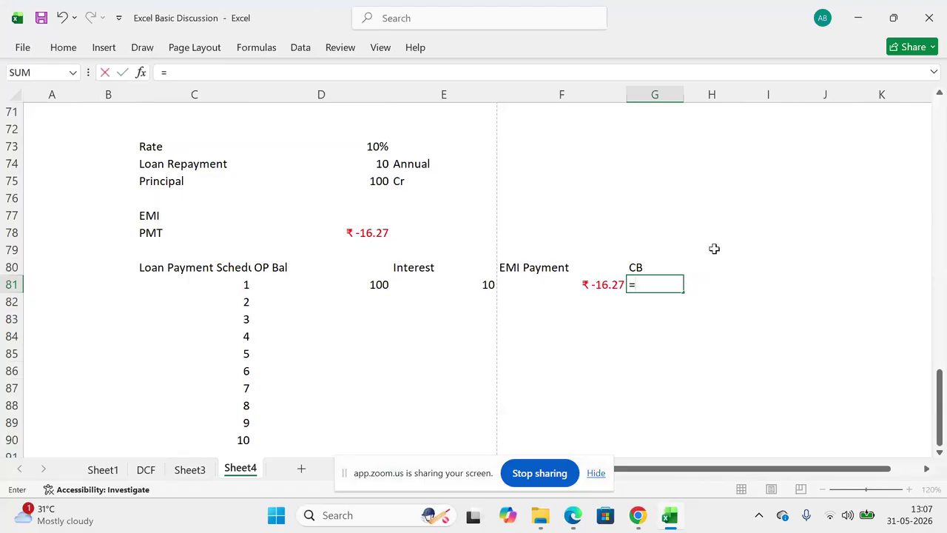
left_click(365, 285)
type("+")
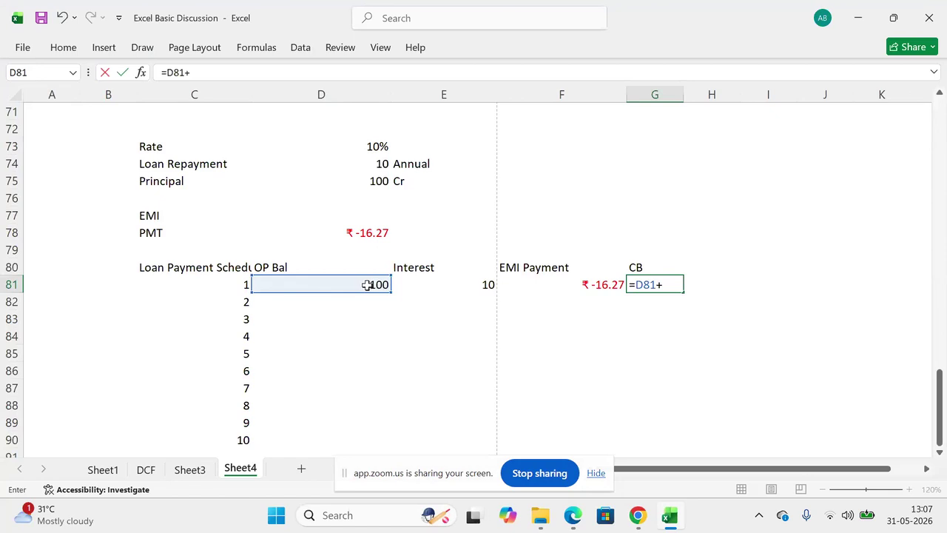
left_click(408, 287)
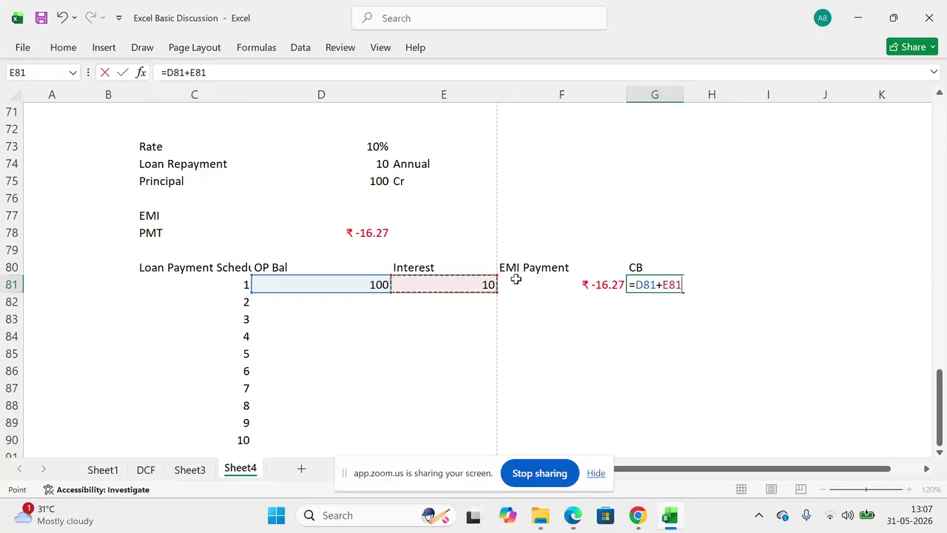
type("+")
left_click(546, 282)
key("Return")
key("Up")
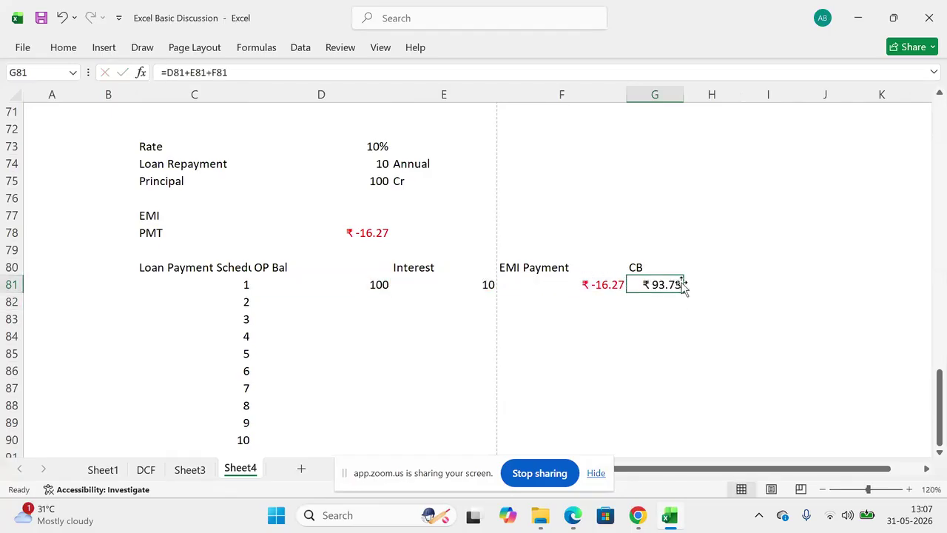
Step: Carry the first period's closing balance into the second period's opening balance by entering =G81 in D82
key("Left")
key("Left")
key("Left")
key("Left")
key("Down")
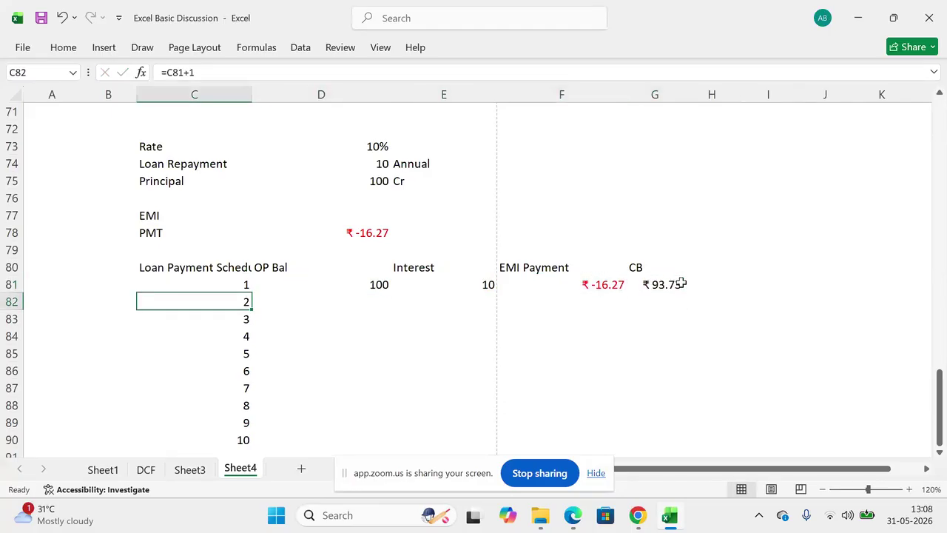
key("Right")
type("=")
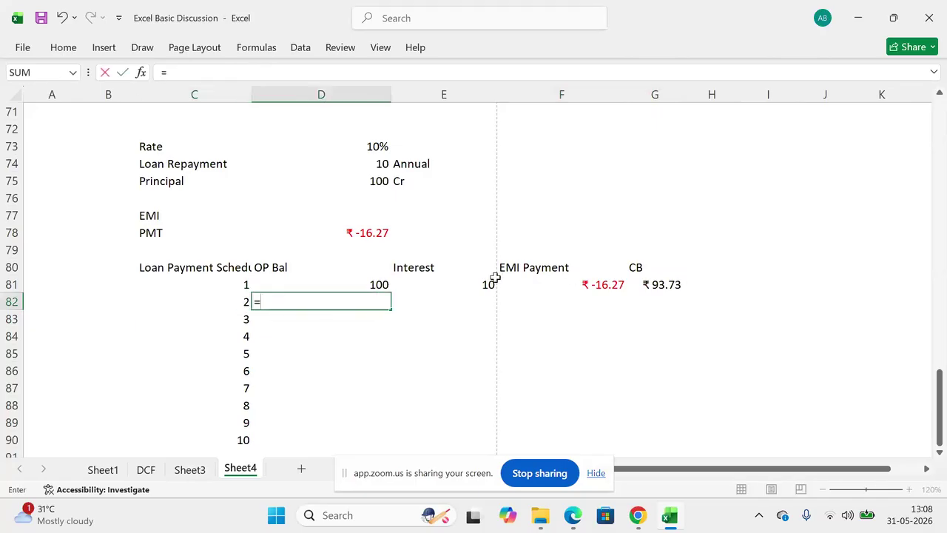
left_click(646, 285)
key("ctrl+Return")
Step: Copy the interest formula from E81 to E82 for the second period
key("Up")
key("Right")
key("F2")
key("ctrl+Return")
key("ctrl+c")
key("Down")
key("ctrl+v")
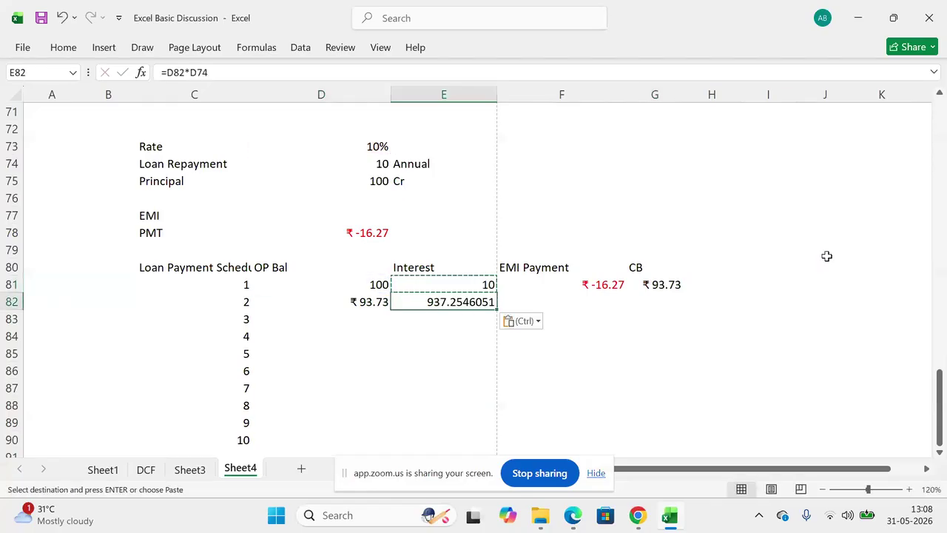
Step: Compare the interest formulas in E81 and E82 to see which rate cell each one references
key("F2")
key("Escape")
key("Up")
key("F2")
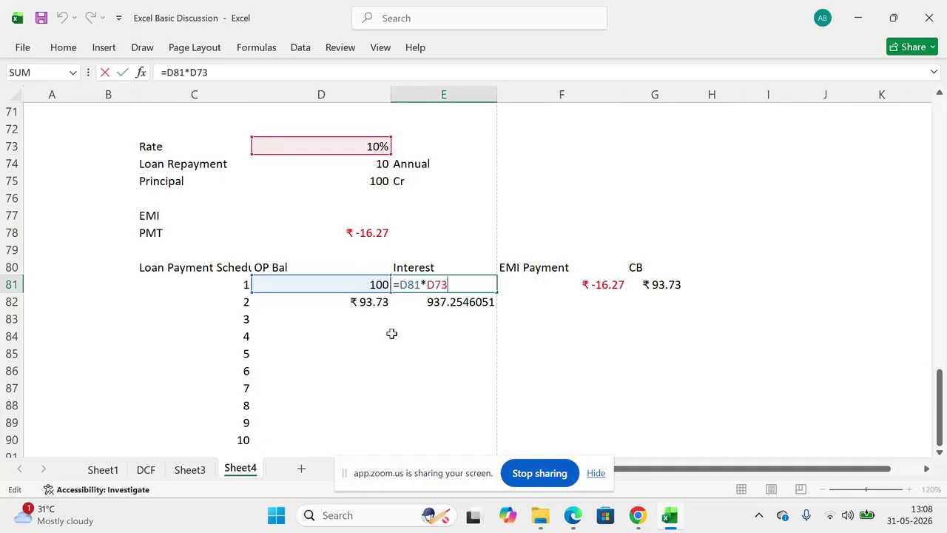
key("Escape")
key("Down")
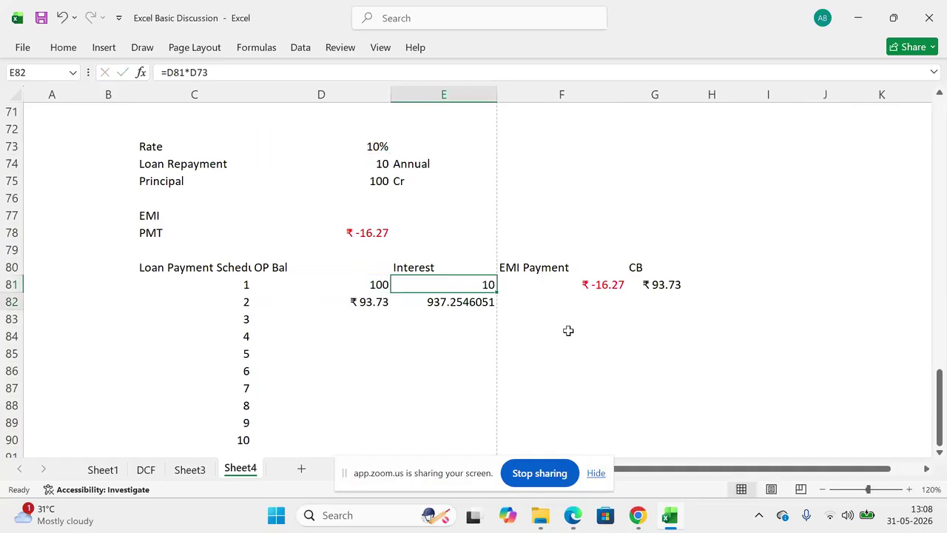
key("Up")
key("F2")
key("Return")
key("F2")
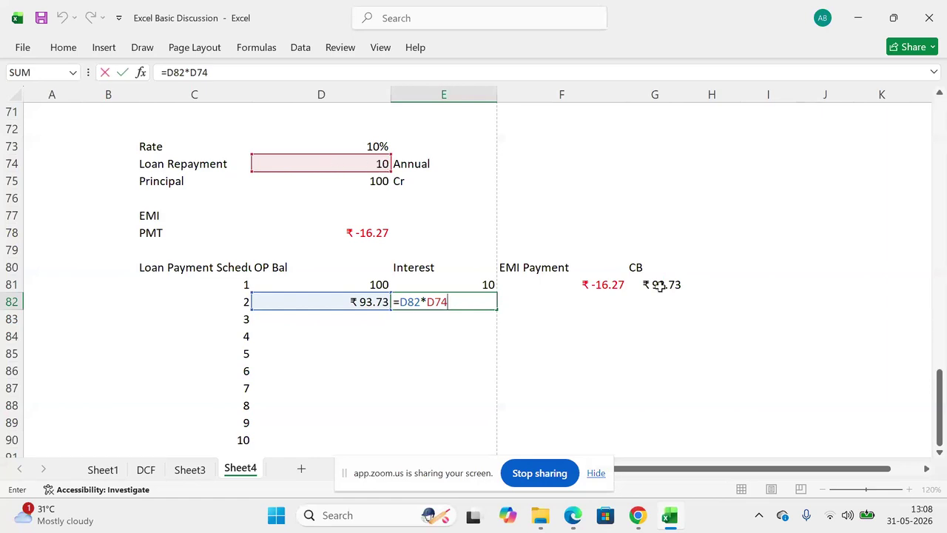
key("Up")
key("F2")
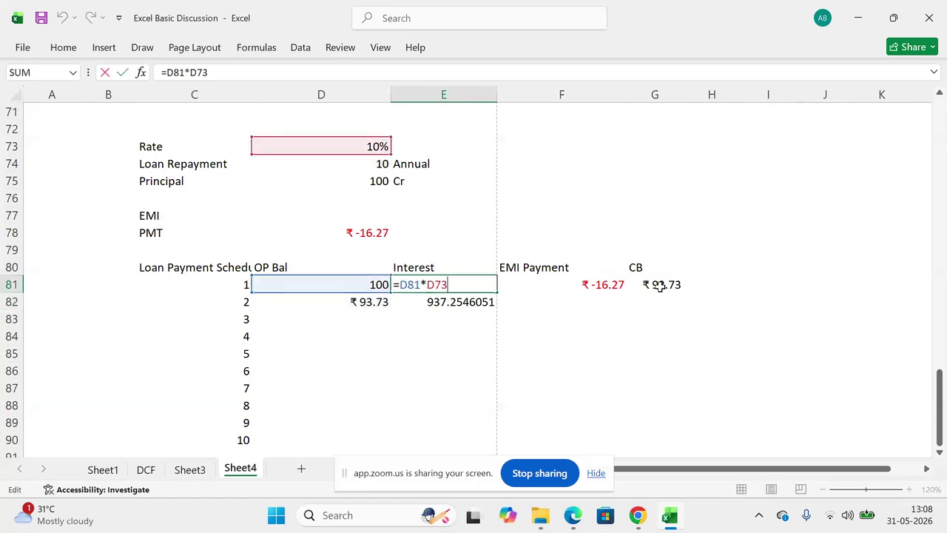
key("Escape")
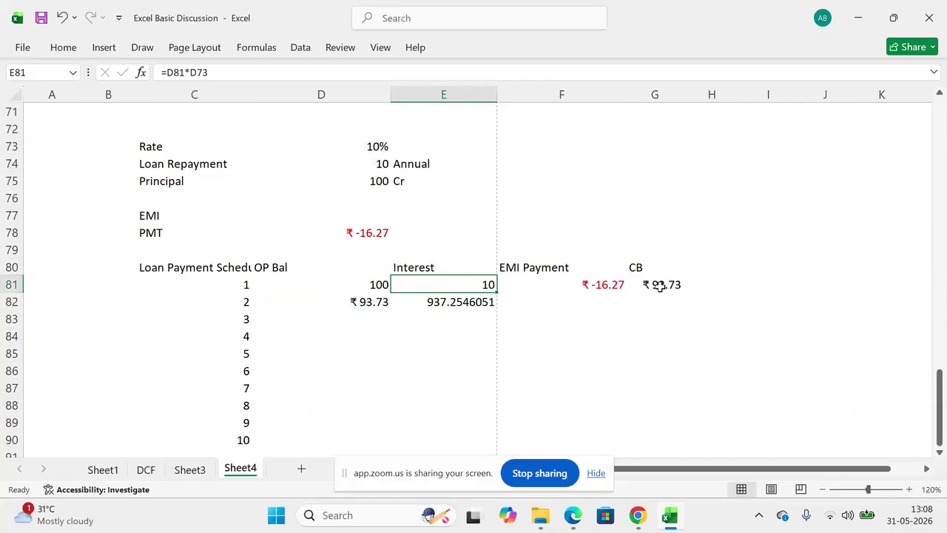
Step: Lock the rate reference in E81 as =D81*$D$73 and copy the corrected interest formula to E82
key("F2")
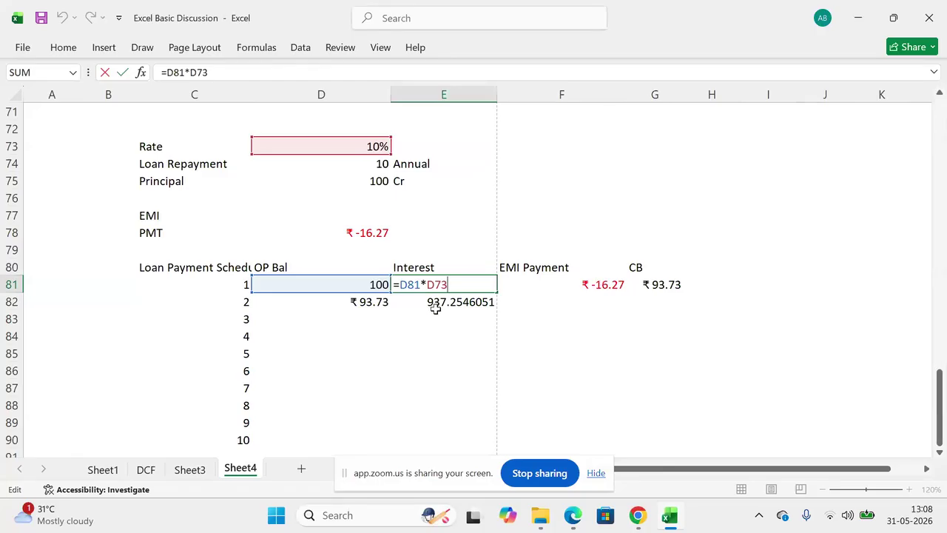
type("$")
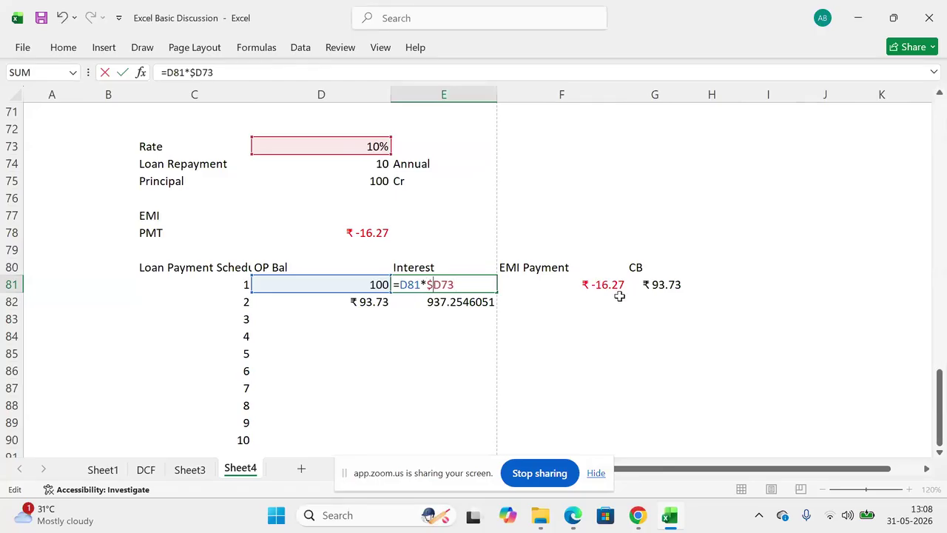
type("$")
key("Return")
key("Up")
key("ctrl+c")
key("Down")
key("ctrl+v")
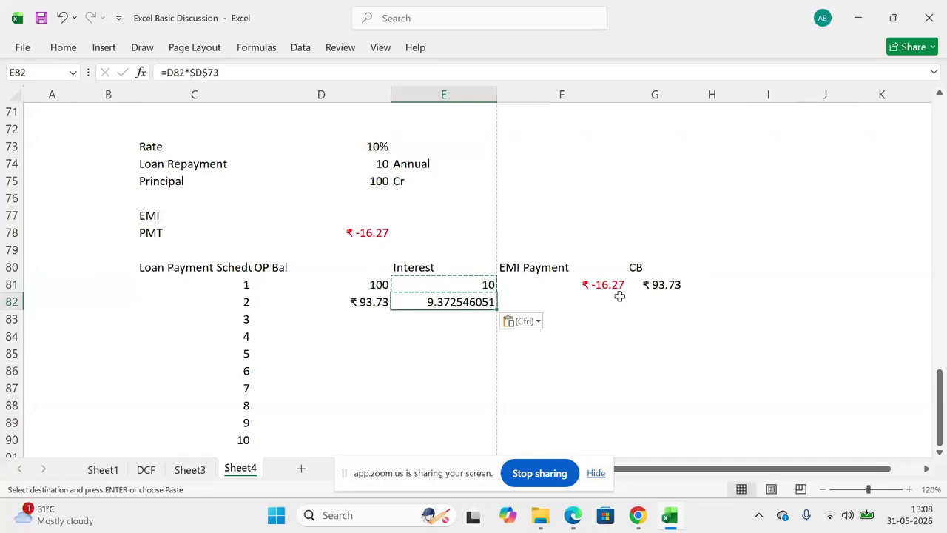
key("F2")
key("Escape")
key("F2")
key("Escape")
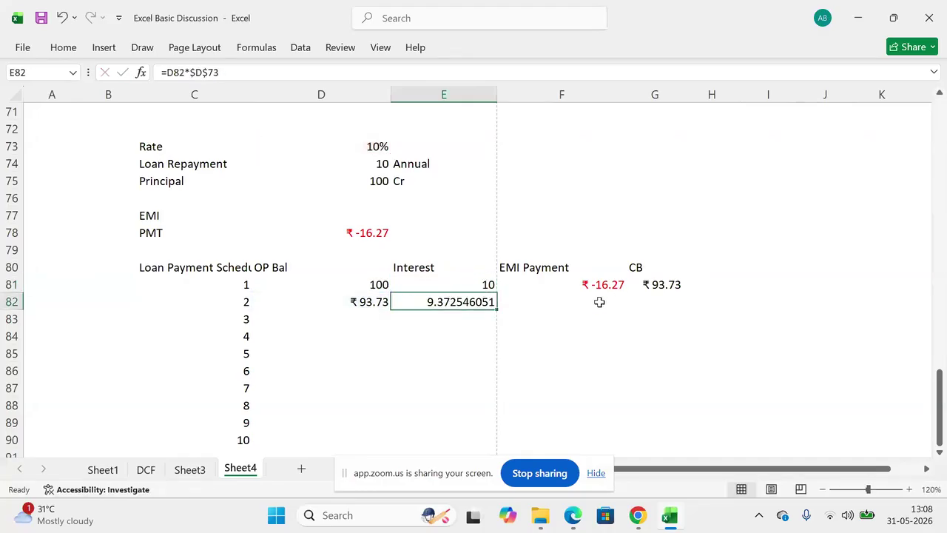
key("Up")
key("alt+h")
key("Escape")
key("Down")
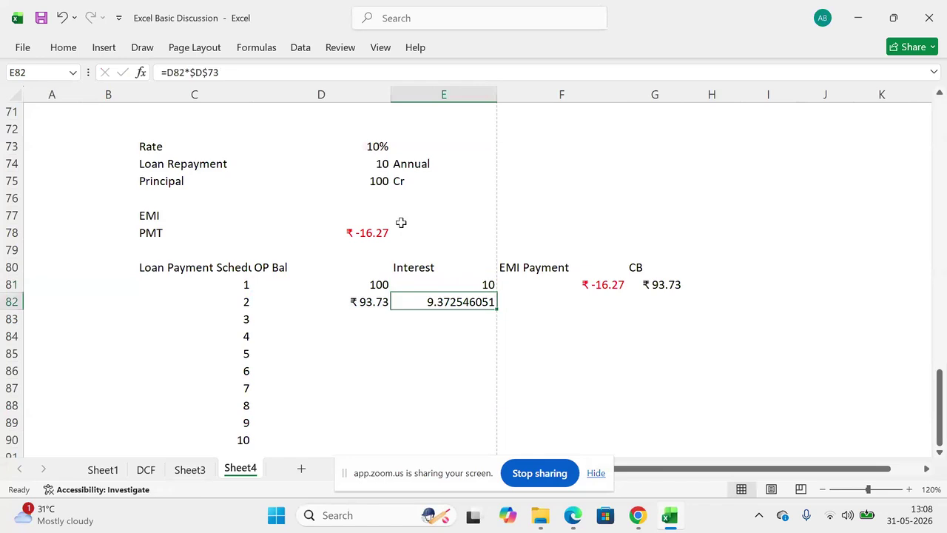
Step: Try to copy the EMI payment formula from F81 to F82 and inspect its reference
key("Right")
key("Up")
key("ctrl+c")
key("Down")
key("ctrl+v")
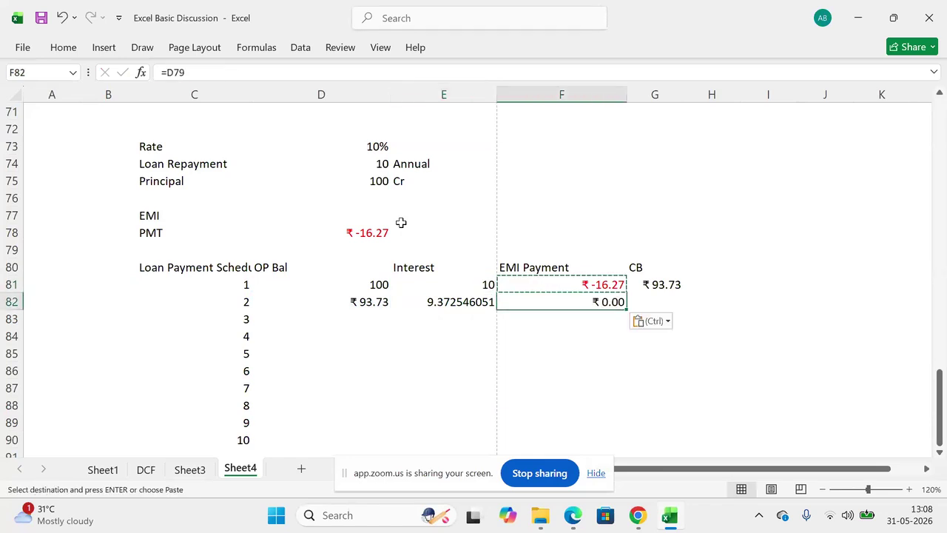
key("F2")
key("Escape")
Step: Make the EMI reference in F81 absolute as =$D$78 and copy it to F82 for the second period
key("Up")
key("F2")
key("shift+Left")
key("shift+Left")
key("shift+Left")
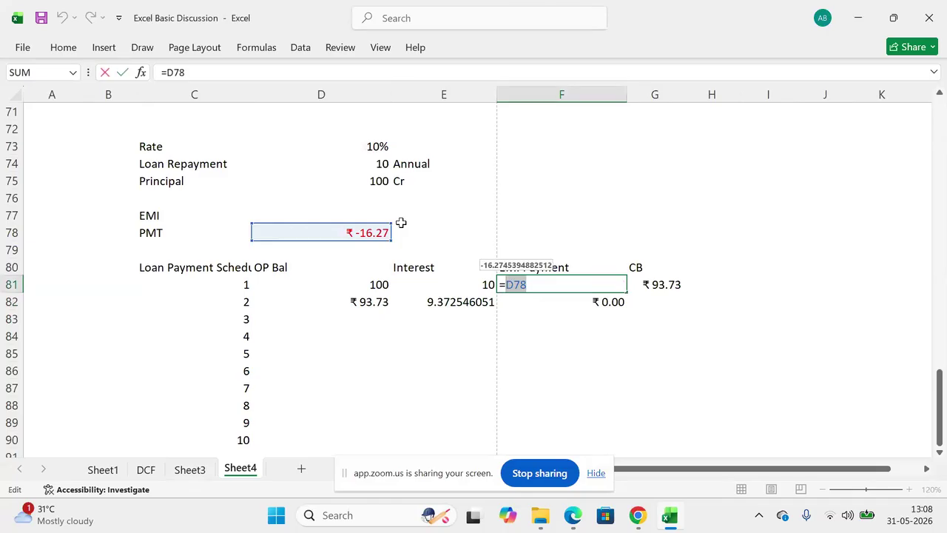
key("Right")
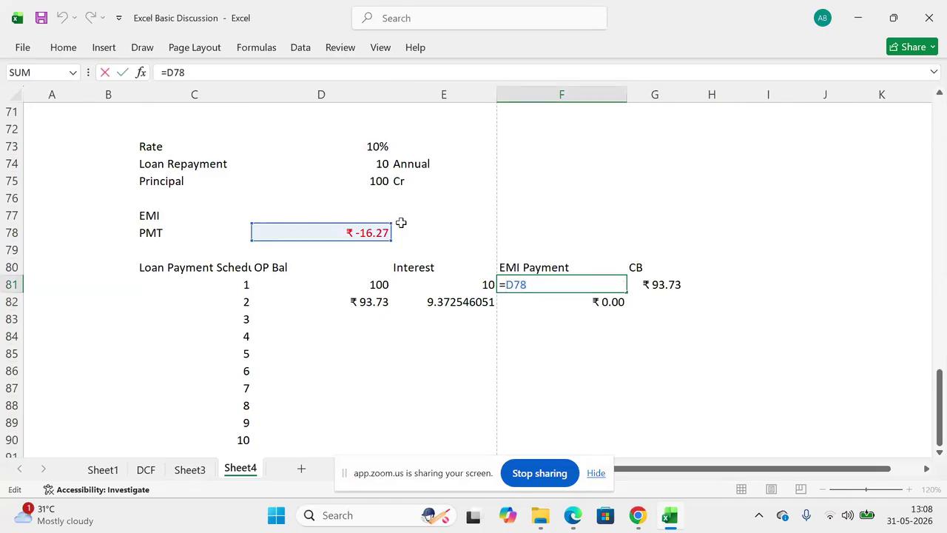
type("$")
key("Return")
key("Up")
key("ctrl+c")
key("Down")
key("ctrl+v")
Step: Copy the closing balance formula from G81 to G82 for the second period
key("Up")
key("Right")
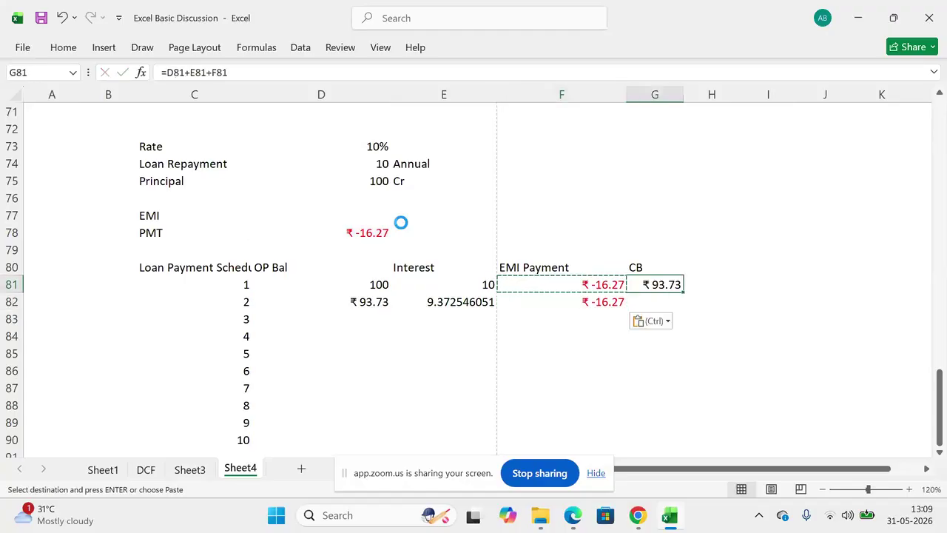
key("ctrl+c")
key("Down")
key("ctrl+v")
Step: Fill the second period's formulas in D82:G82 down through row 90 to complete all ten periods
key("Left")
key("Left")
key("Left")
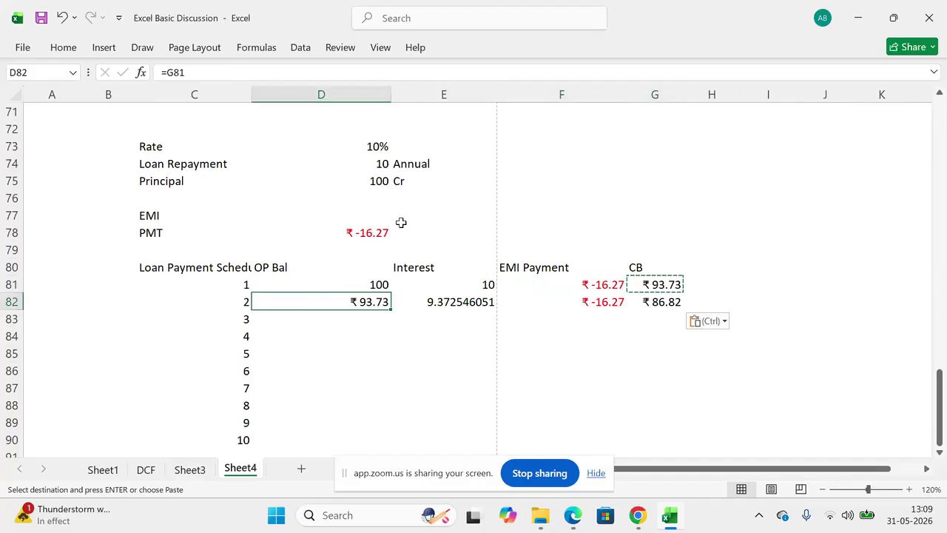
key("shift+Right")
key("shift+Right")
key("shift+Right")
key("ctrl+c")
key("shift+Down")
key("shift+Down")
key("shift+Down")
key("shift+Down")
key("shift+Down")
key("shift+Down")
key("shift+Down")
key("shift+Down")
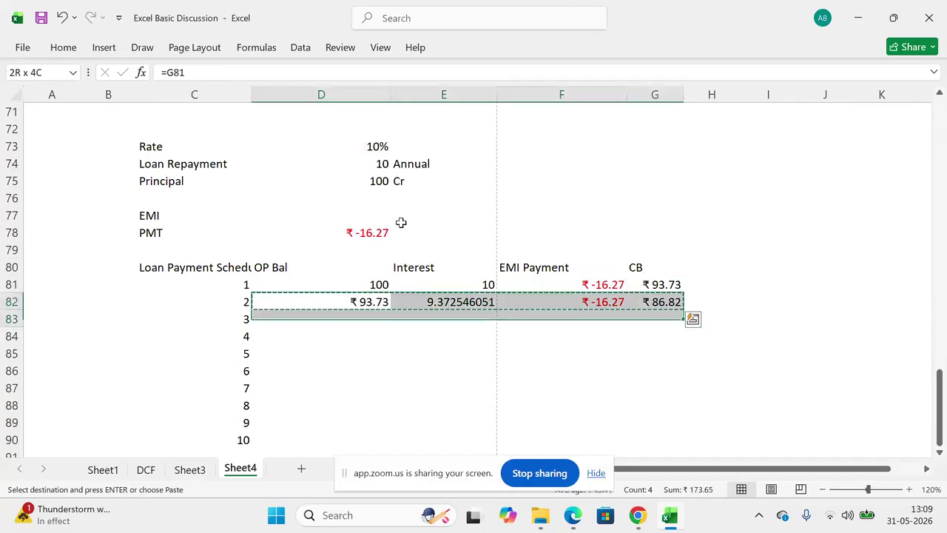
key("ctrl+v")
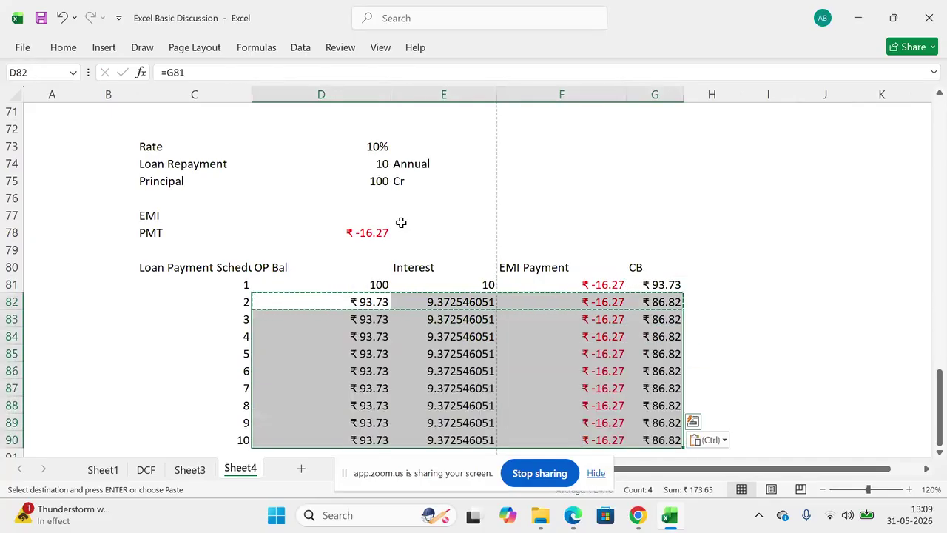
Step: Go to the tenth period's row and examine the closing balance formula in G90
key("Down")
key("Down")
key("Down")
key("Down")
key("Down")
key("Down")
key("Down")
key("Down")
key("Down")
key("Down")
key("Up")
key("Up")
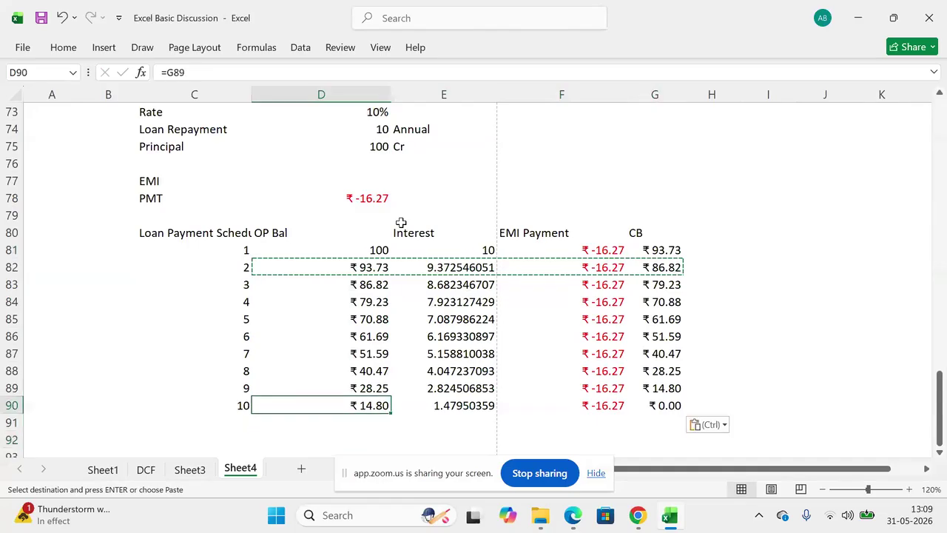
key("Right")
key("Right")
key("Right")
key("F2")
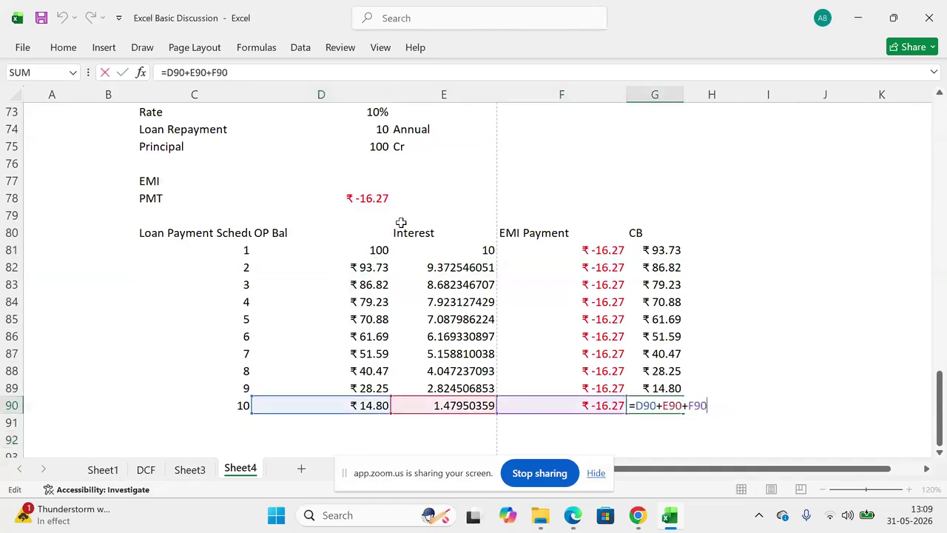
key("Escape")
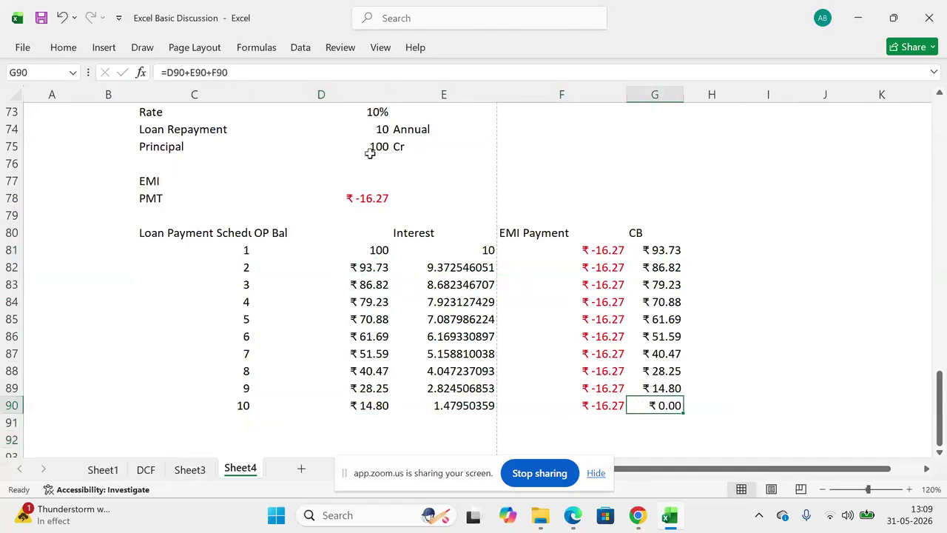
Step: Trace the PMT result in D78 through the EMI payments in F81 and F90 to the final closing balance
left_click(343, 197)
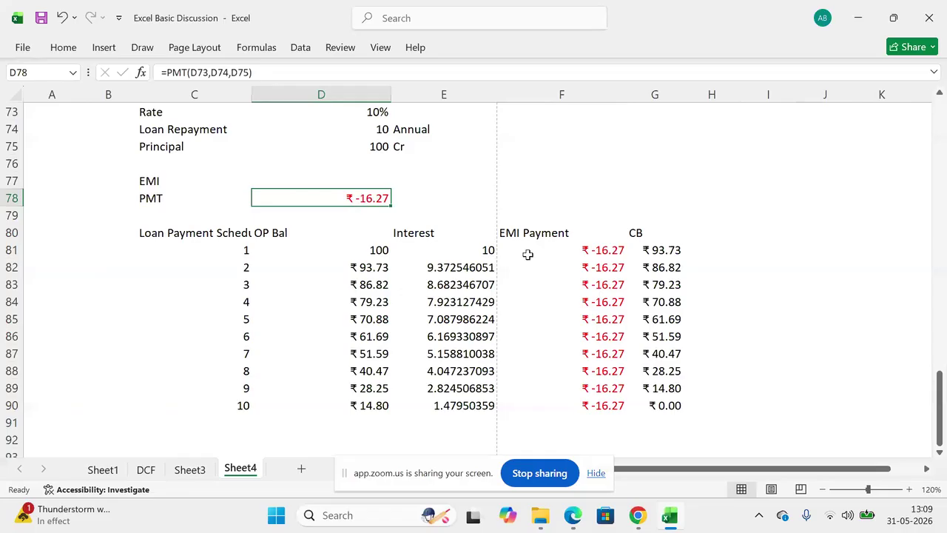
left_click(592, 249)
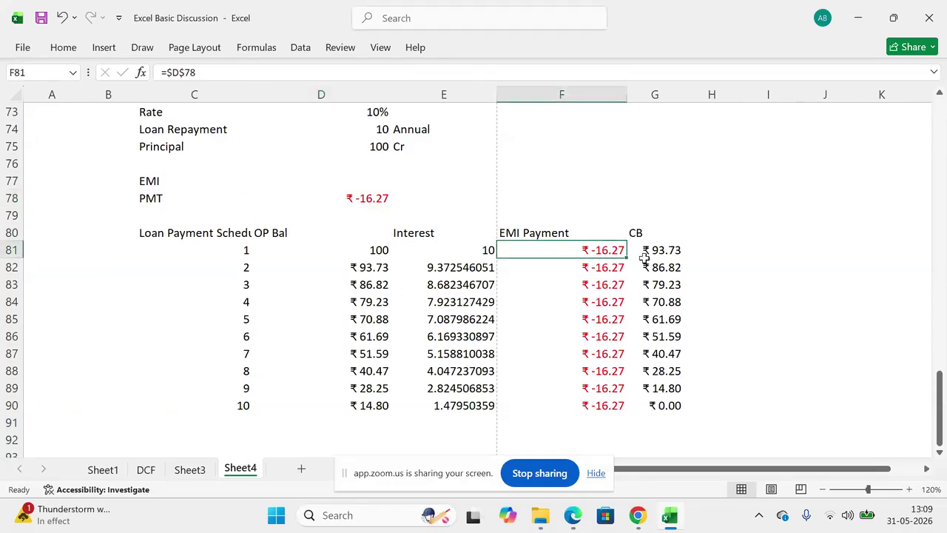
left_click(655, 405)
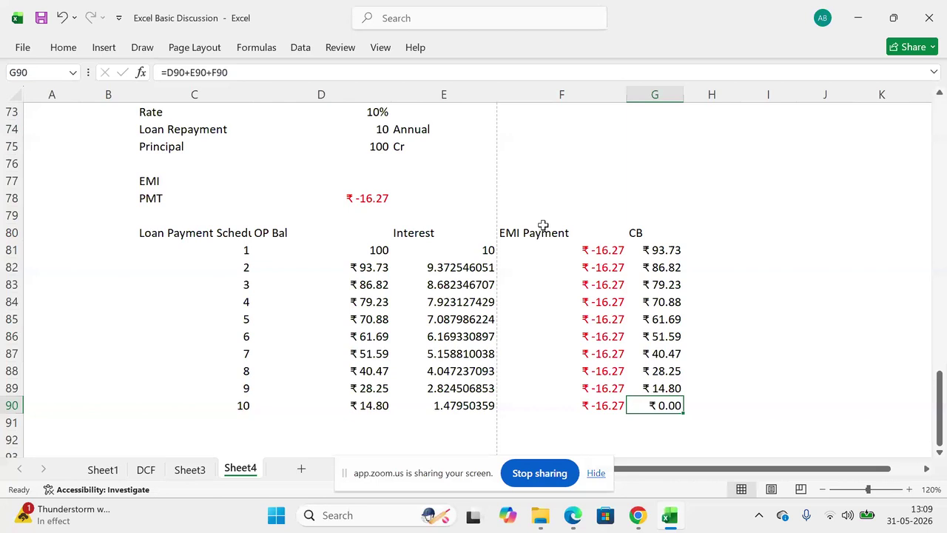
double_click(595, 403)
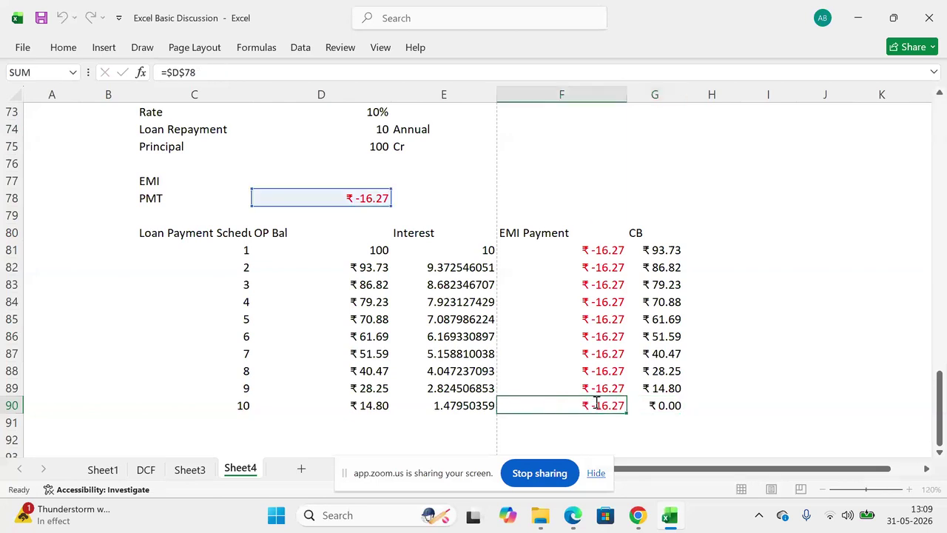
key("Tab")
key("F2")
key("Escape")
Step: Return from the schedule to the PMT result in D78 and examine the formula's arguments
key("Up")
key("Up")
key("Up")
key("Up")
key("Up")
key("Up")
key("Up")
key("Up")
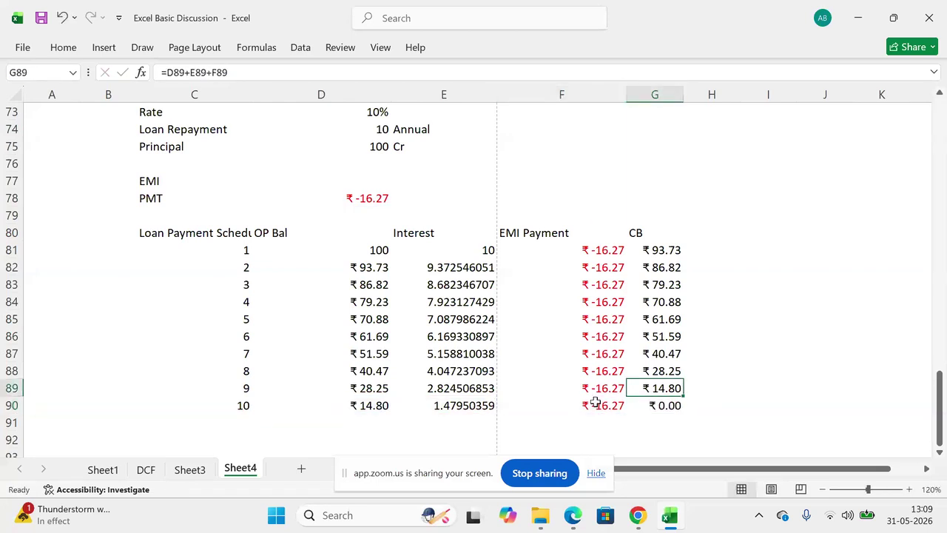
key("Left")
key("Left")
key("Up")
key("Left")
key("Up")
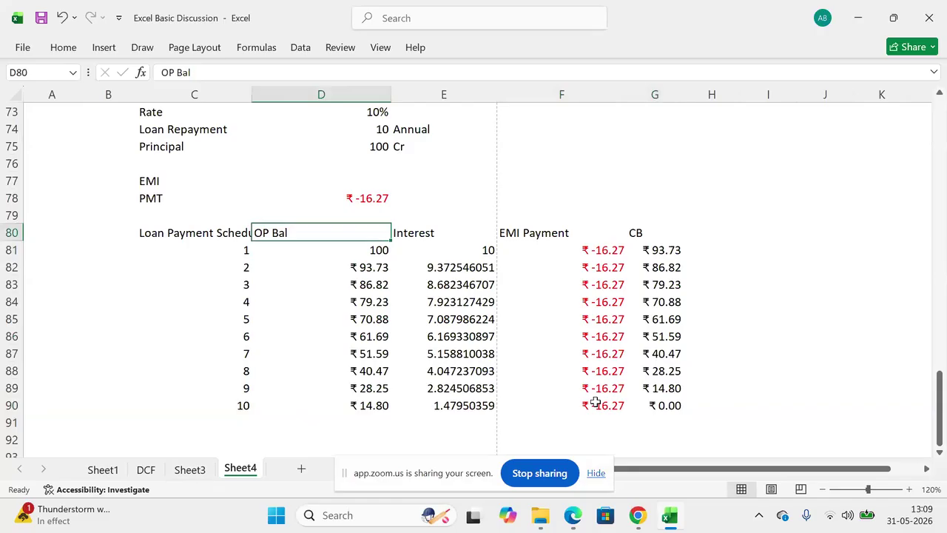
key("Up")
key("Up")
key("shift+Up")
key("shift+Up")
key("shift+Up")
key("shift+Up")
key("shift+Up")
key("shift+Up")
key("shift+Up")
key("shift+Up")
key("shift+Up")
key("shift+Up")
key("shift+Up")
key("shift+Up")
key("shift+Up")
key("shift+Up")
key("shift+Up")
key("shift+Up")
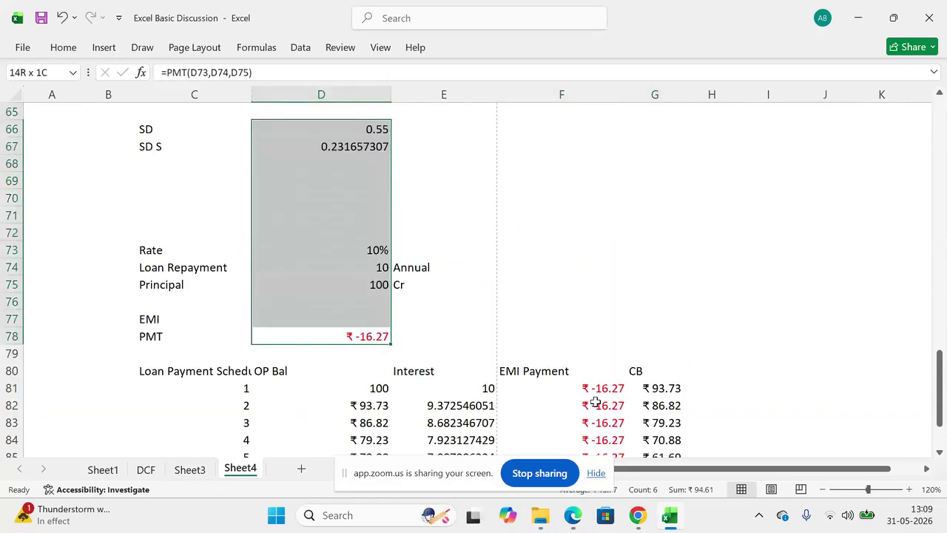
key("shift+Up")
key("shift+Up")
key("Down")
key("Up")
key("F2")
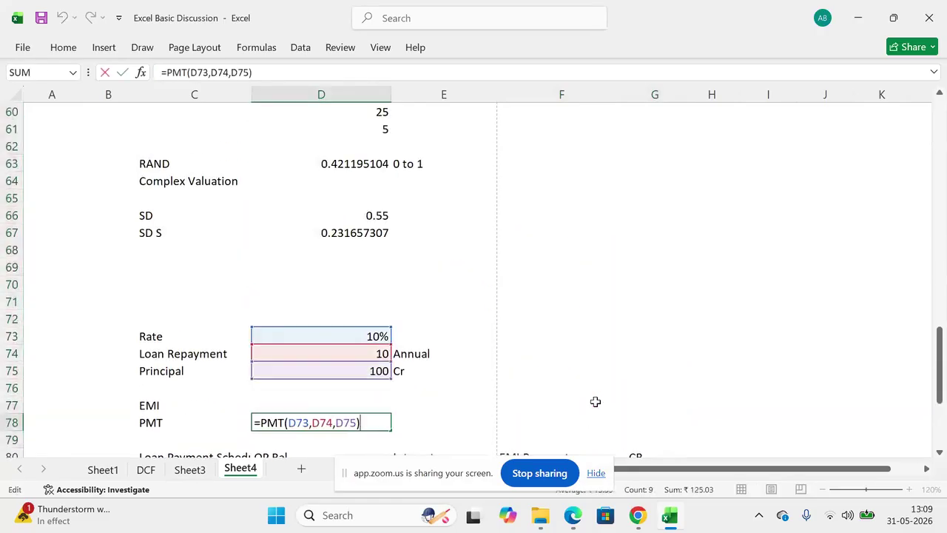
key("Escape")
key("Left")
key("Right")
Step: Replace the PMT formula in D78 with its static value using Paste Special Values
key("ctrl+c")
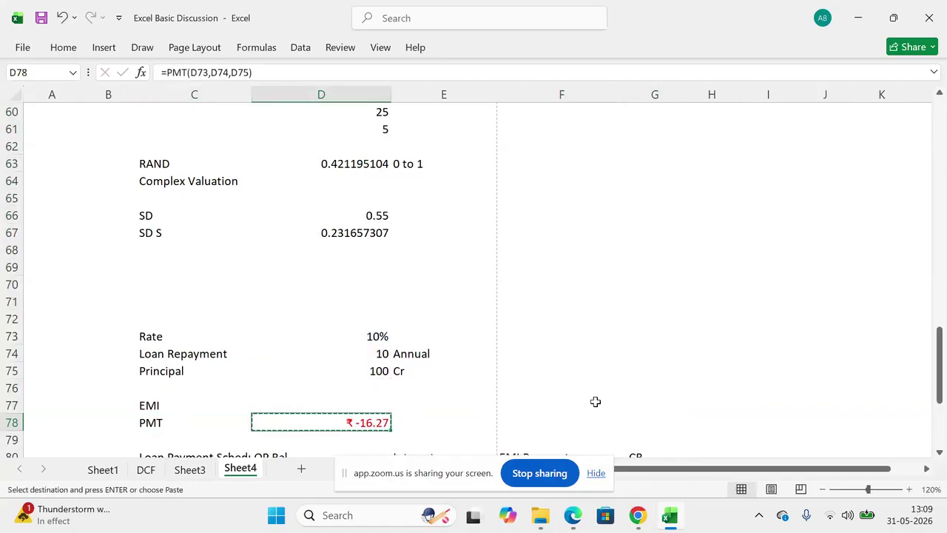
key("ctrl+alt+v")
key("v")
key("Return")
key("F2")
key("Escape")
Step: Examine the content of D78 and review the loan input cells above it
key("Left")
key("F2")
key("Escape")
key("Right")
key("F2")
key("Escape")
key("Up")
key("Up")
key("Up")
key("Up")
key("Down")
key("Down")
key("Down")
key("Down")
key("Left")
key("Right")
key("F2")
key("Escape")
key("Up")
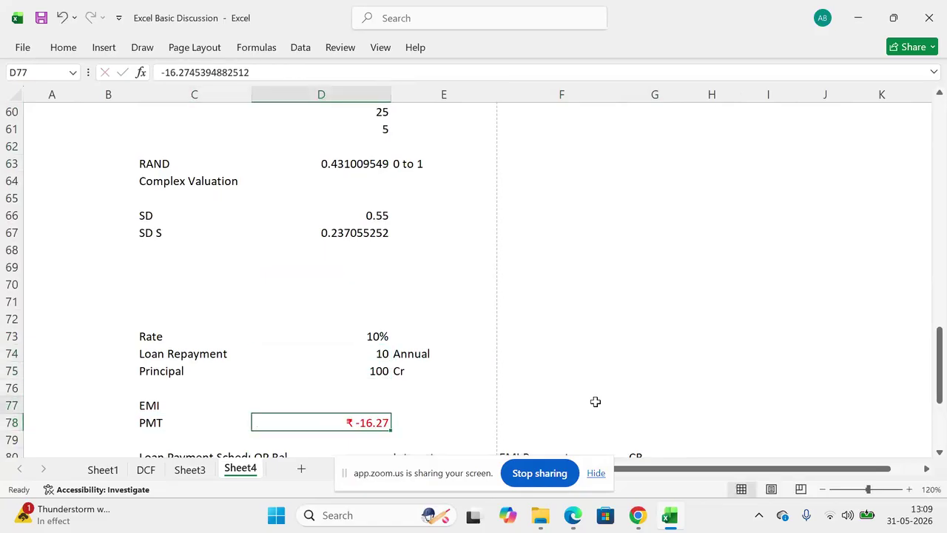
Step: Clear the loan repayment period in D74
key("Up")
key("Up")
key("Left")
key("Right")
key("Up")
key("Left")
key("Right")
key("Up")
key("Left")
key("Right")
key("Down")
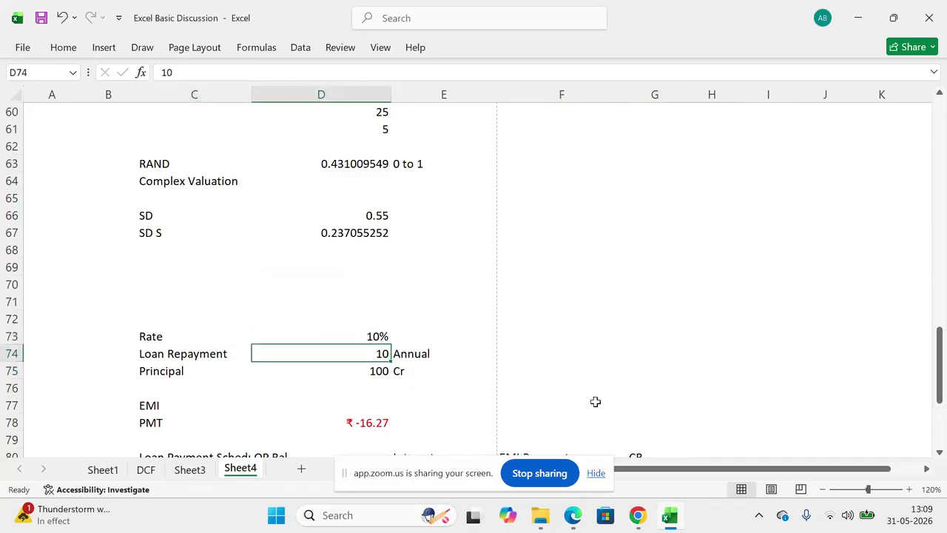
key("Delete")
key("Right")
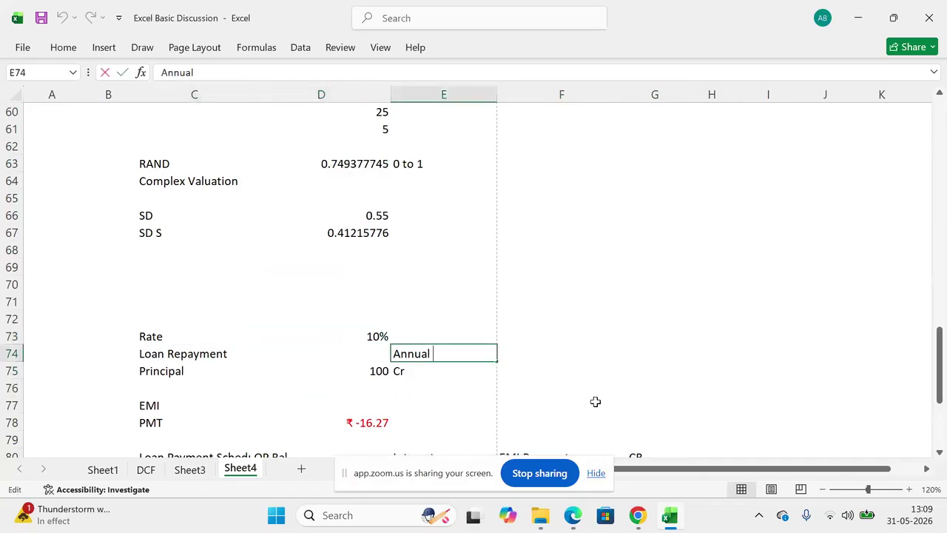
key("Left")
key("Right")
key("Right")
key("Right")
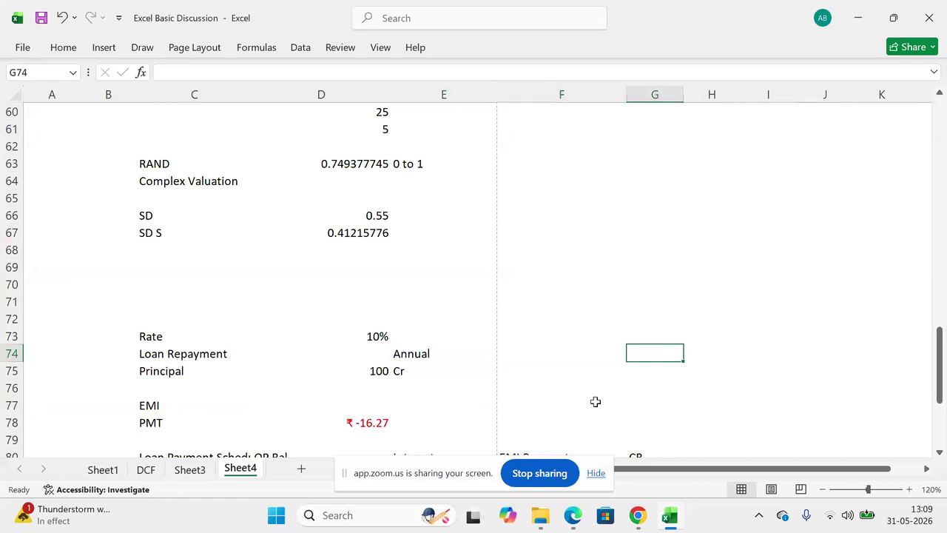
type("=np")
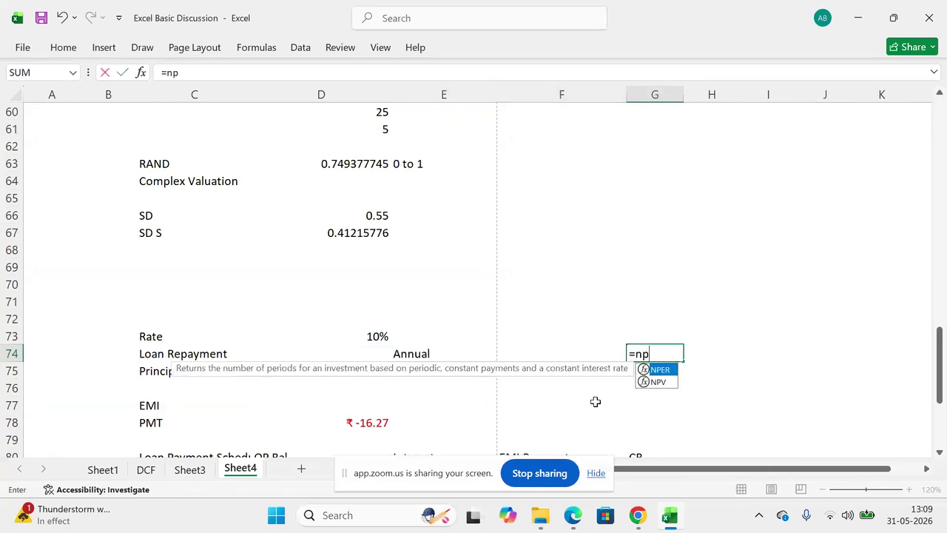
key("Tab")
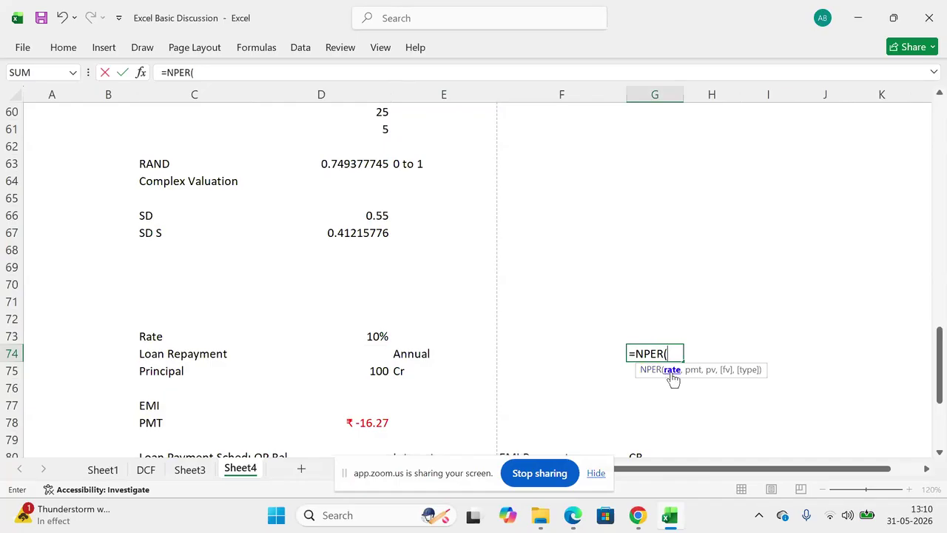
key("Escape")
key("Left")
key("Left")
key("Left")
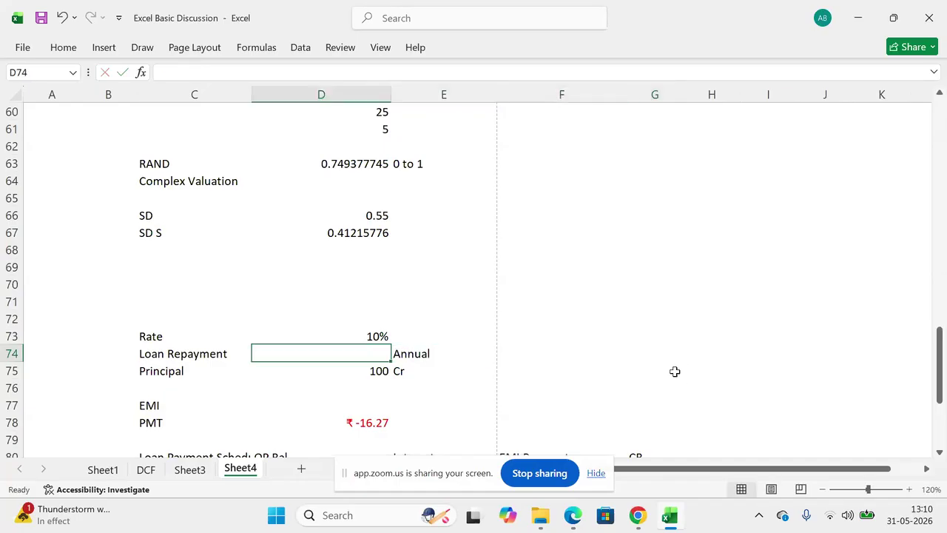
Step: Set the principal in D75 to 200
key("Down")
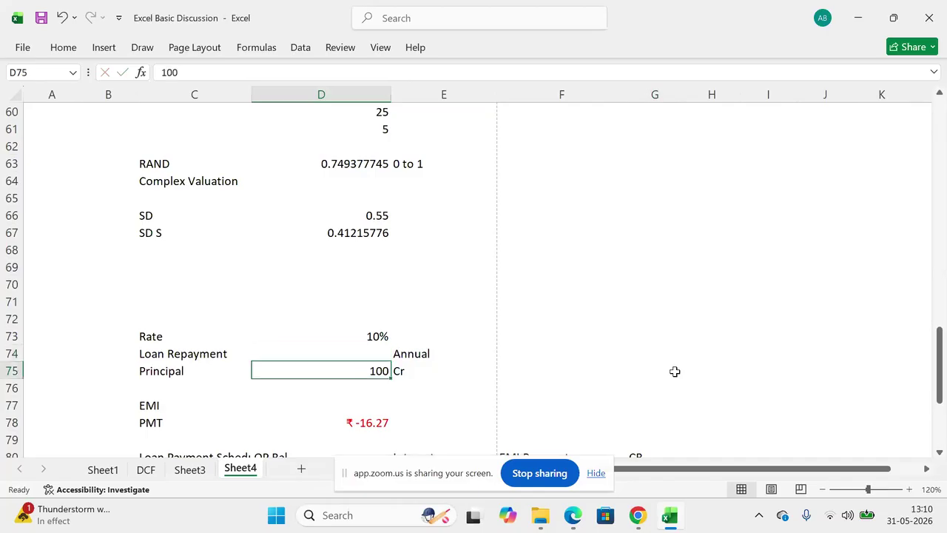
key("F2")
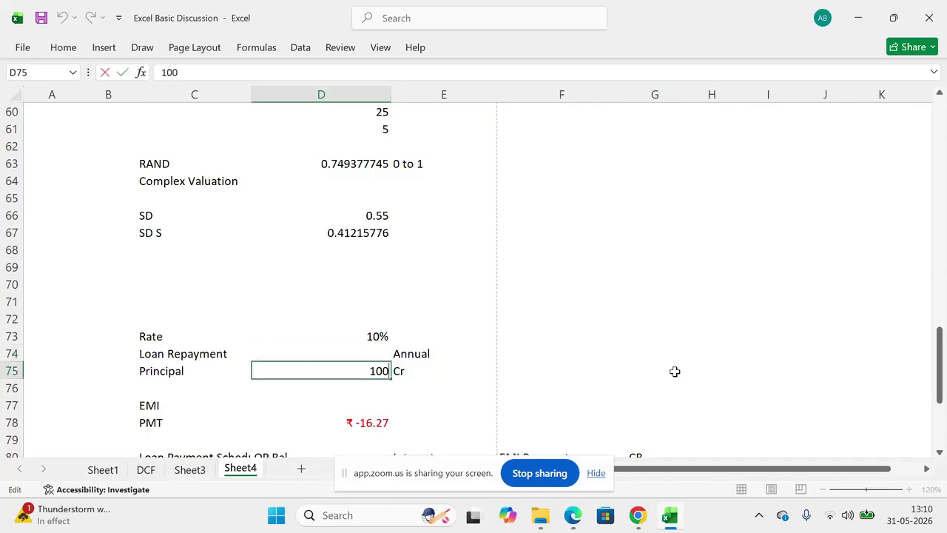
key("Left")
key("shift+Right")
key("shift+Right")
key("shift+Right")
type("200")
key("Return")
Step: Check the stored content of the PMT cell D78 after the principal change
key("Down")
key("Down")
key("Left")
key("Right")
key("F2")
key("Escape")
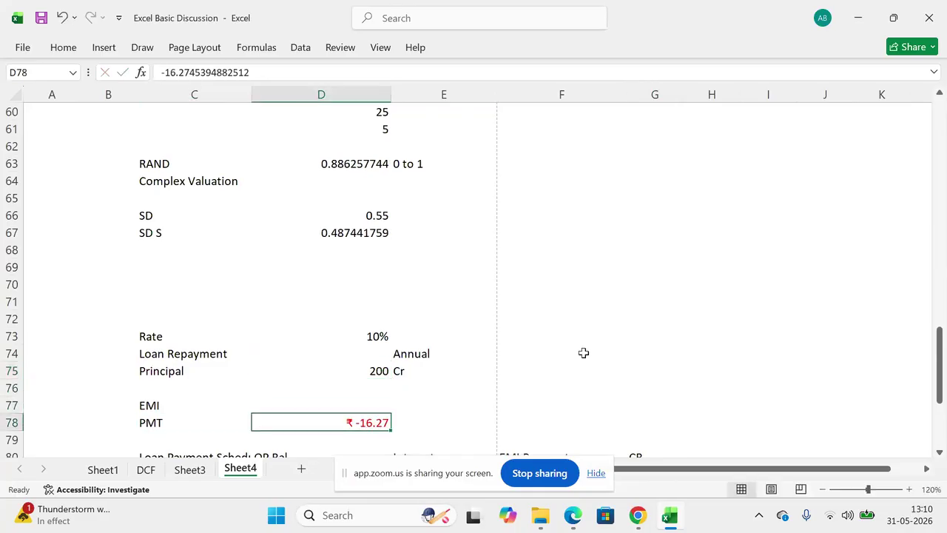
Step: Review the rate, loan repayment and principal cells in D73 to D75 as known and missing inputs
left_click(337, 338)
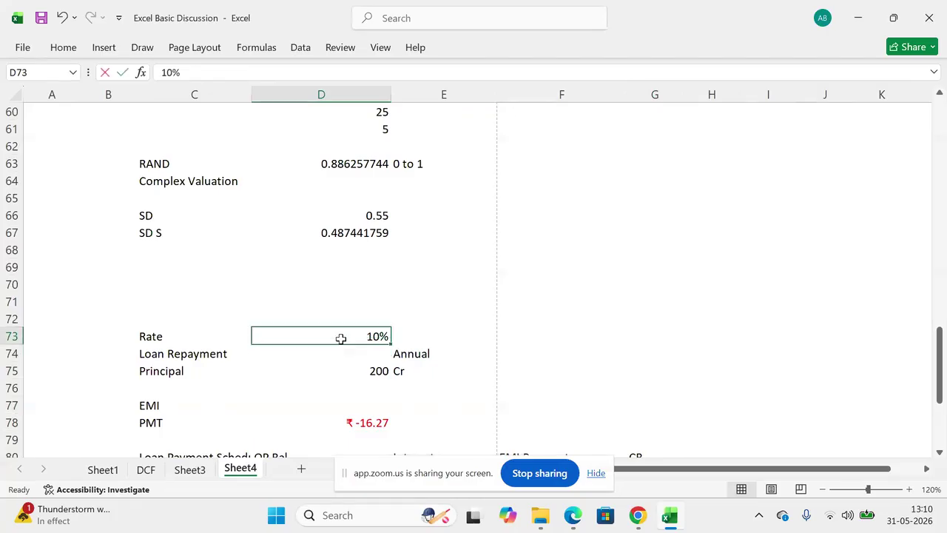
left_click_drag(341, 338, 344, 419)
left_click(348, 354)
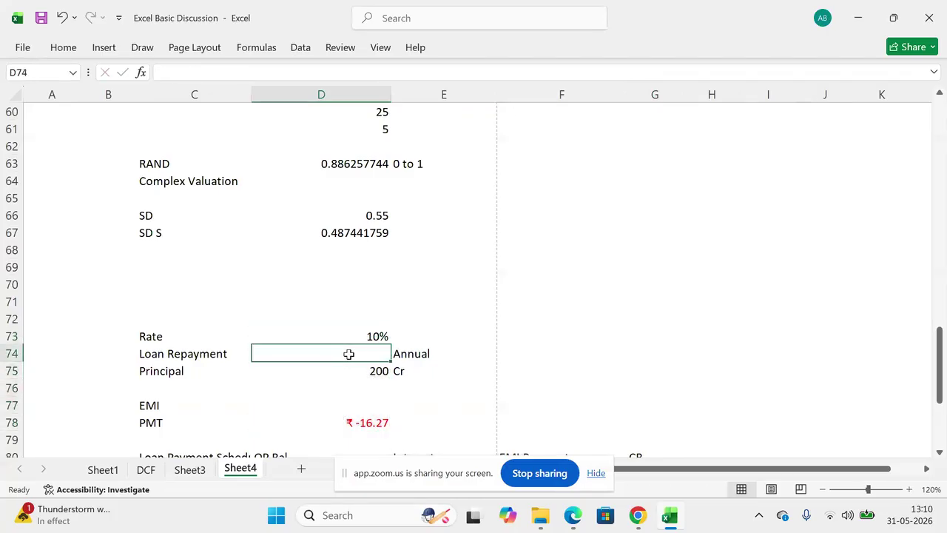
left_click(419, 354)
left_click_drag(419, 354, 226, 353)
left_click(340, 356)
key("Down")
key("Left")
key("Right")
key("F2")
key("Escape")
key("Right")
key("Left")
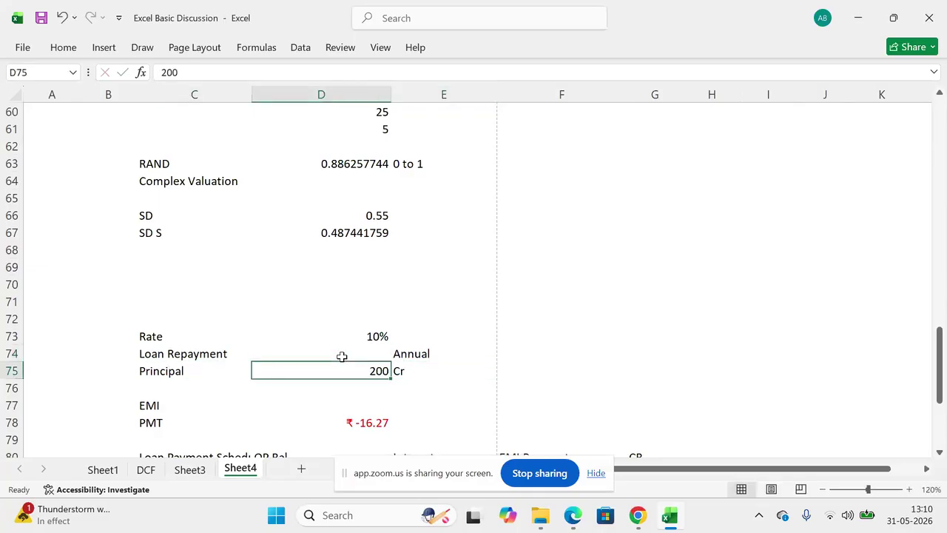
key("Right")
key("Left")
Step: Trace the known loan inputs from the rate and principal down to the PMT value in D78
left_click(584, 308)
key("Down")
key("Down")
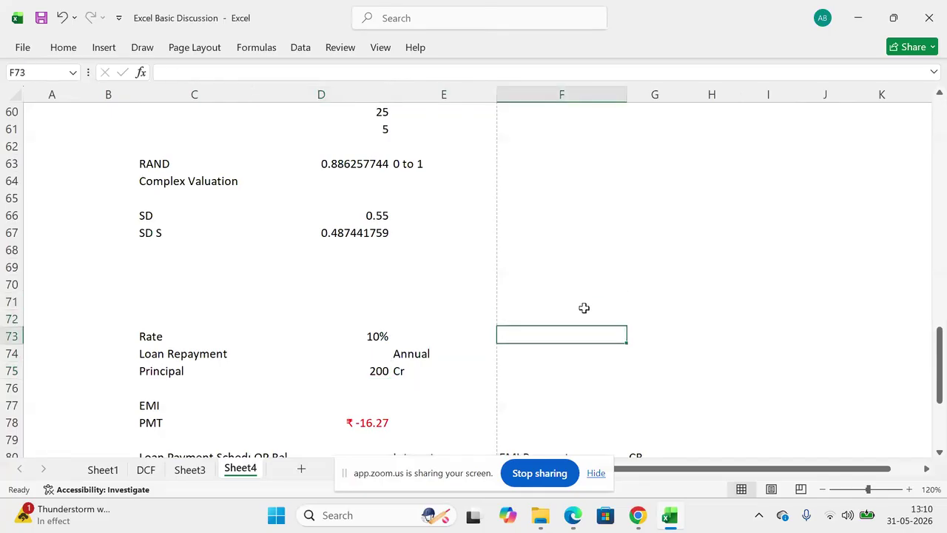
key("Left")
key("Left")
key("shift+Down")
key("Down")
key("Down")
key("Left")
key("Right")
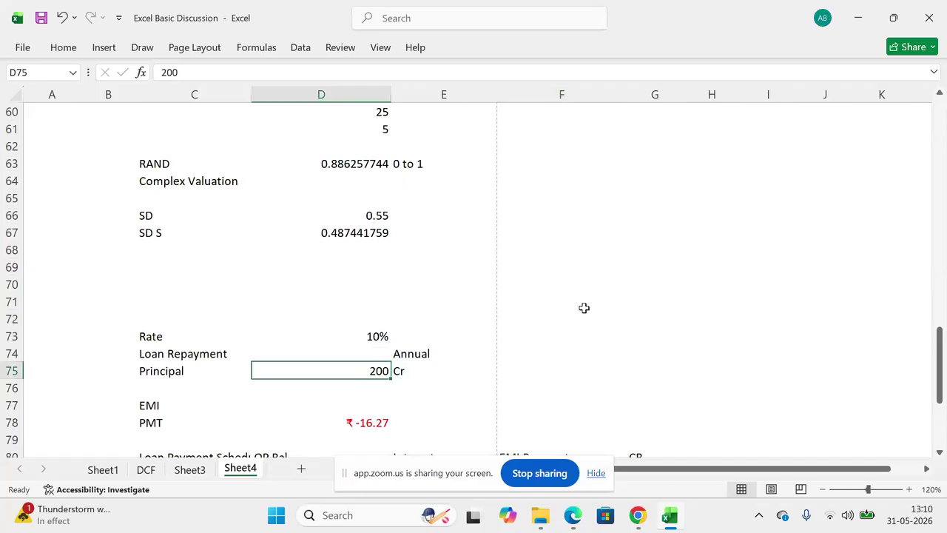
key("Left")
key("Right")
key("Up")
key("Up")
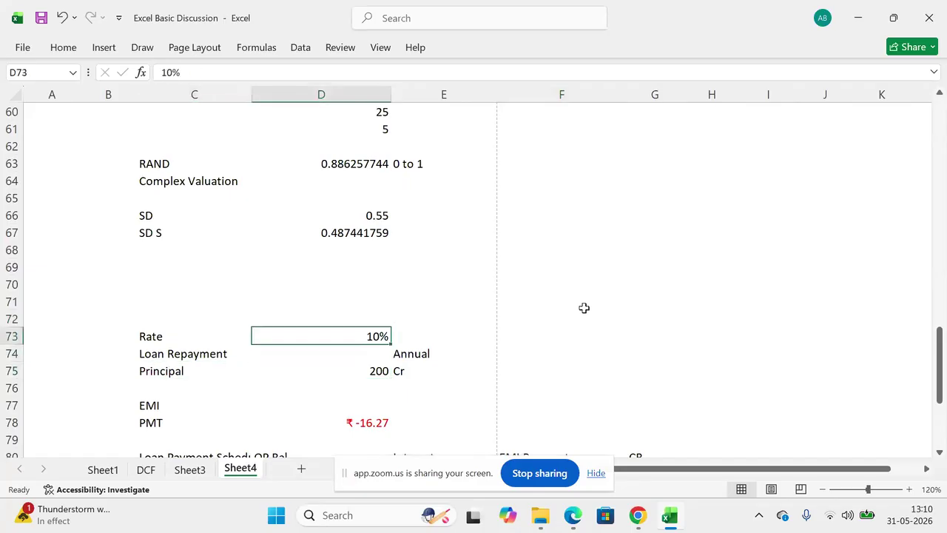
key("Left")
key("Down")
key("Down")
key("Down")
key("Down")
key("Down")
key("Right")
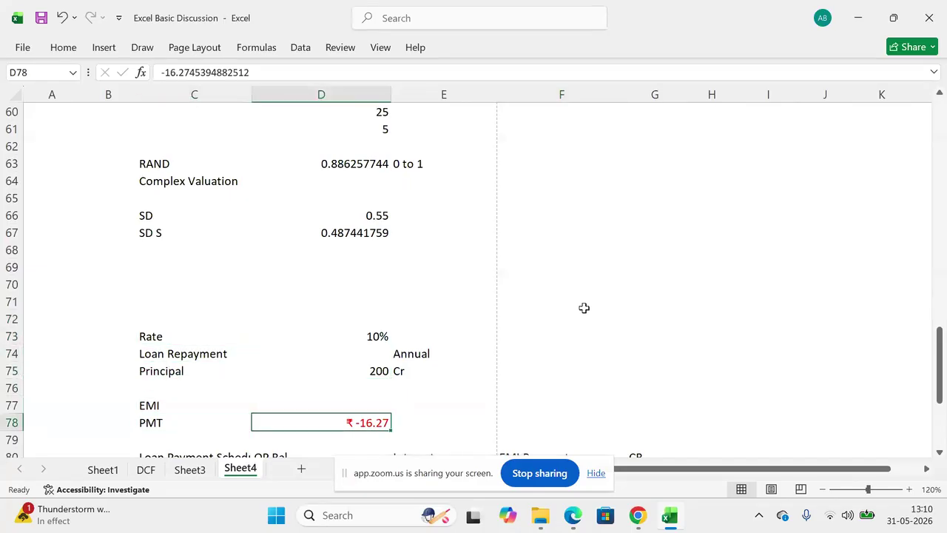
key("Right")
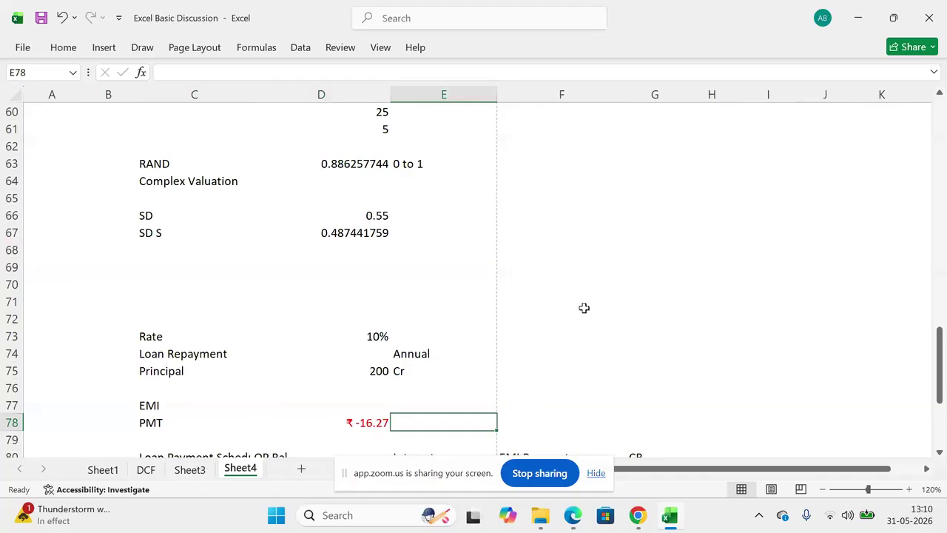
key("Right")
key("Up")
key("Up")
key("Up")
key("Up")
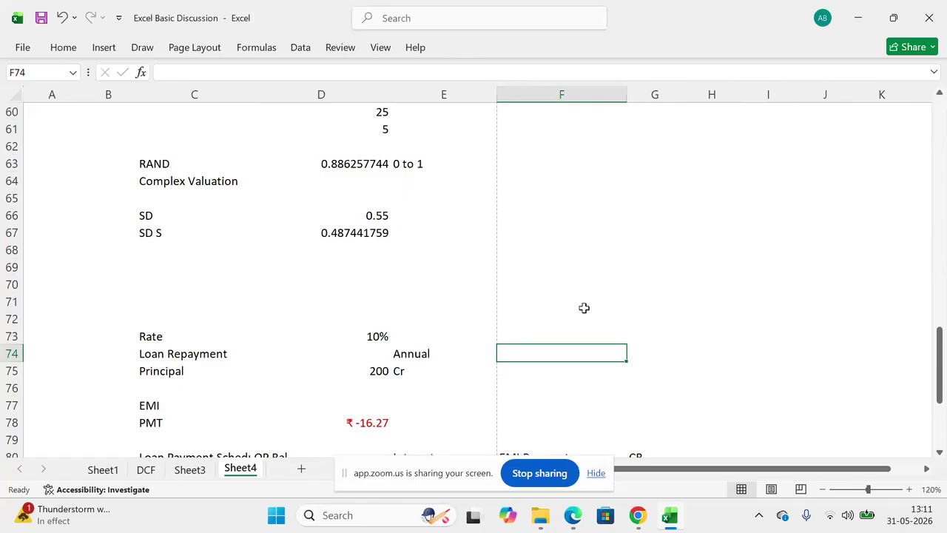
type("=")
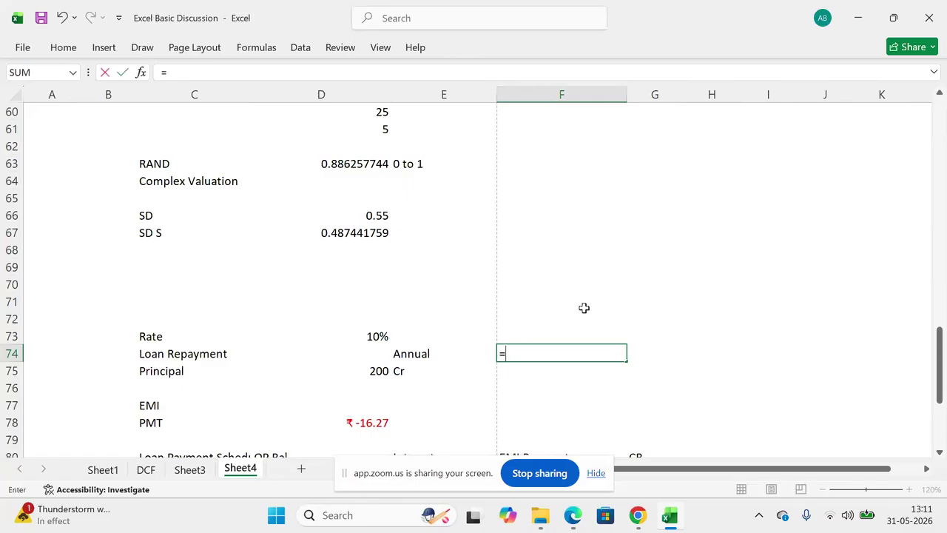
key("Escape")
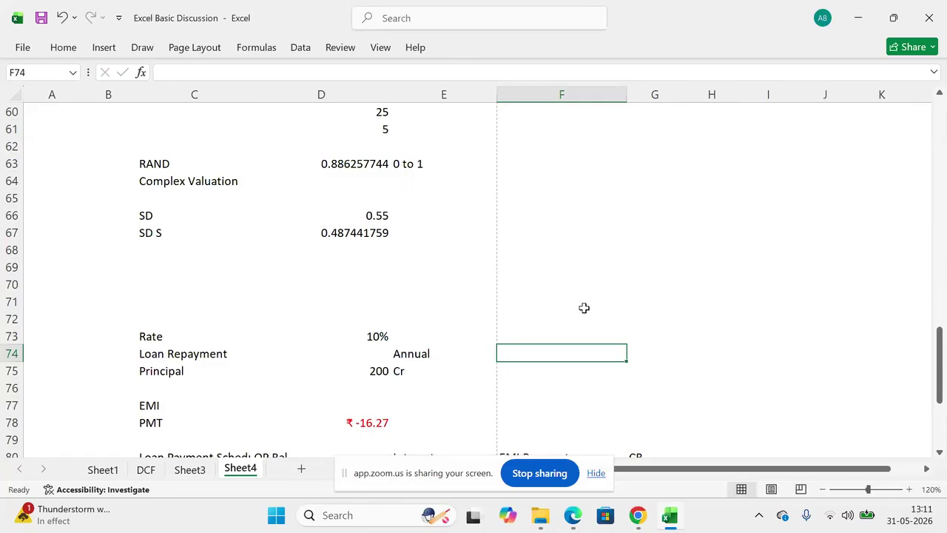
Step: Switch to the Zoom meeting in Chrome to look over the participants list, and return to the Excel workbook
key("alt+Tab")
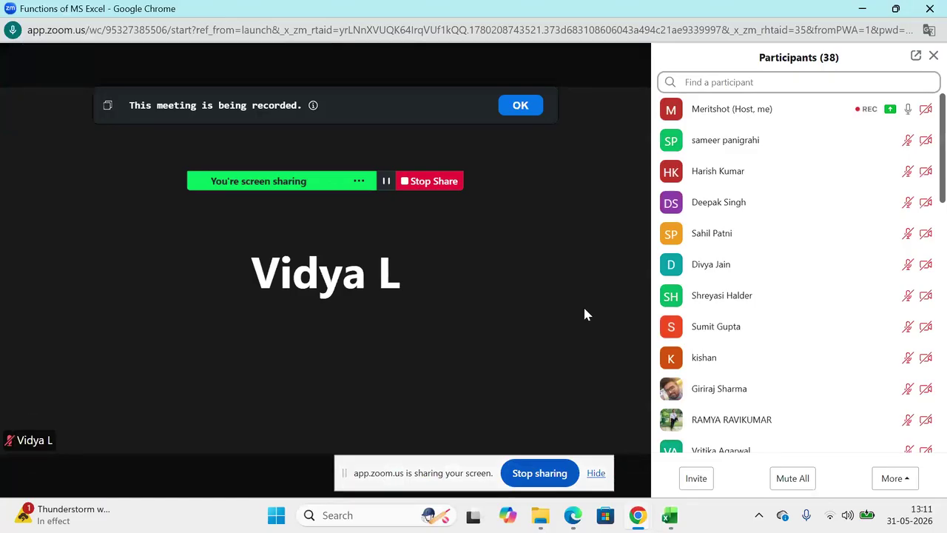
key("alt+Tab")
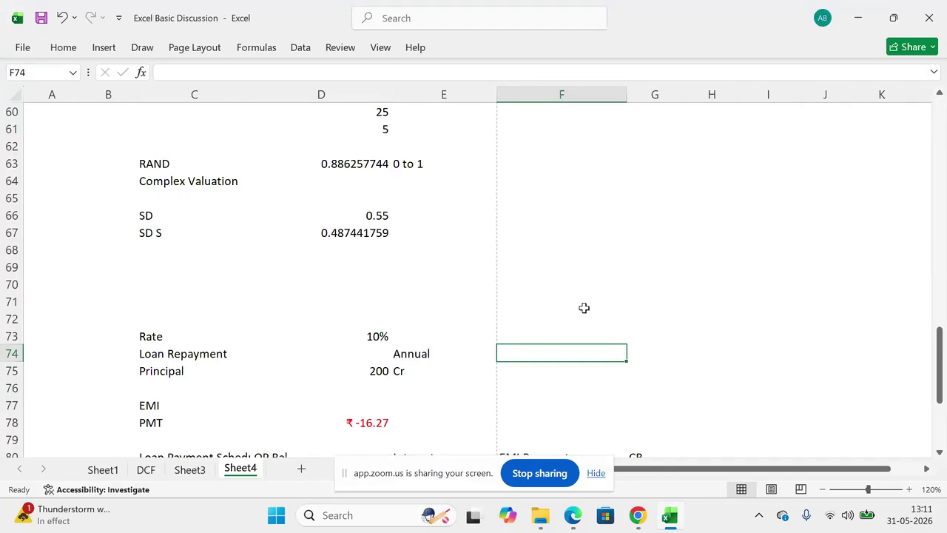
key("alt+Tab")
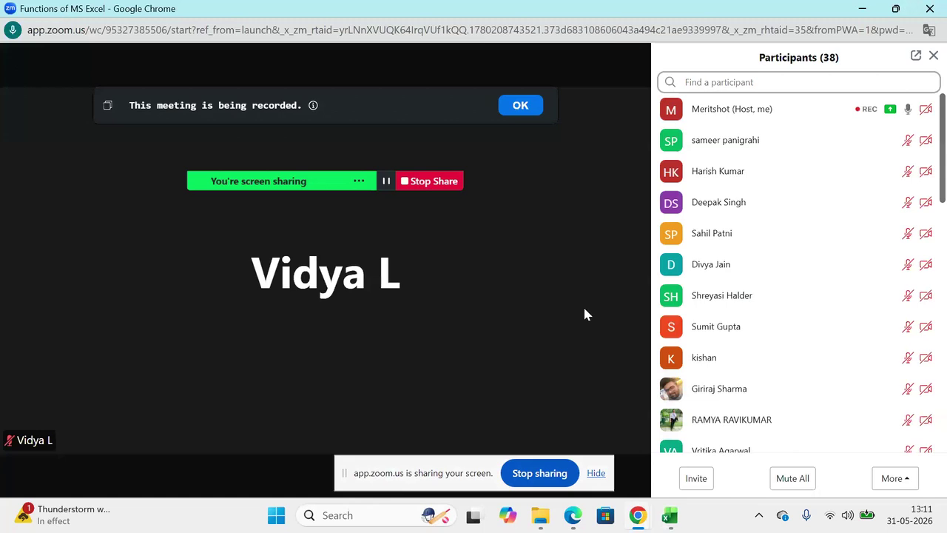
left_click_drag(944, 148, 945, 16)
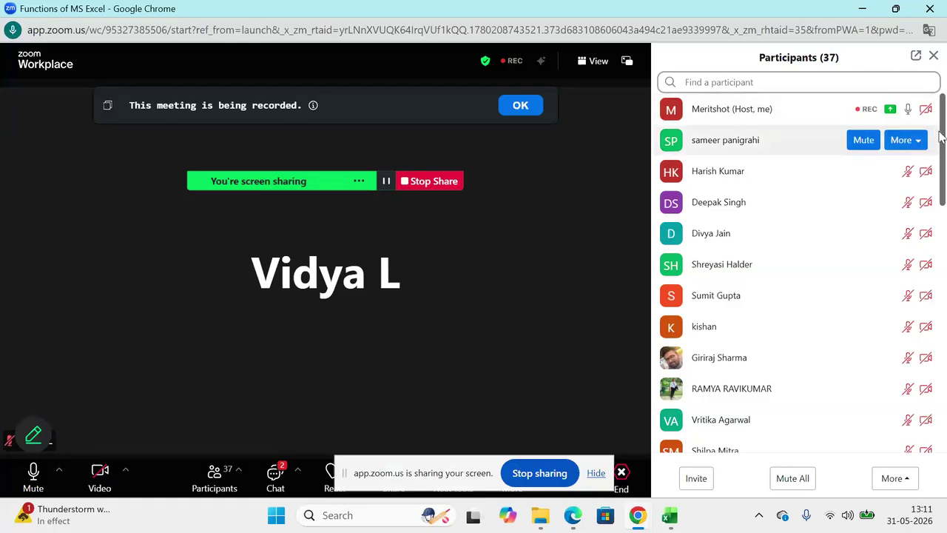
key("alt+Tab")
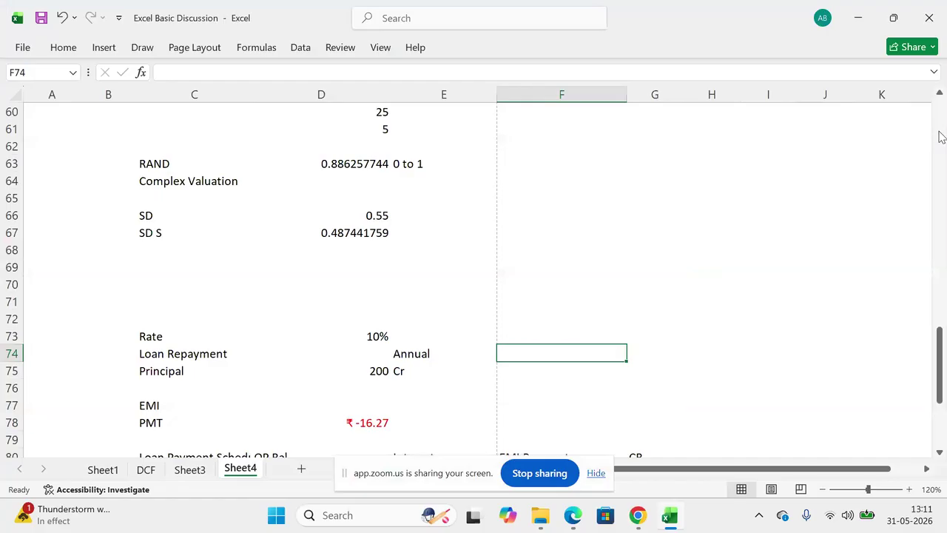
Step: Enter =NPER(D73,D78,D75) in F74 to calculate the number of repayment periods
type("=")
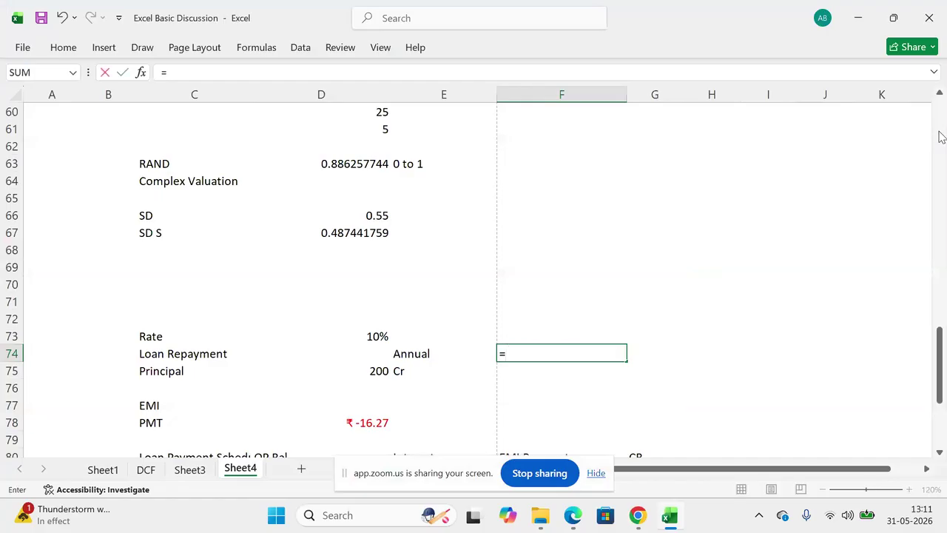
type("npe")
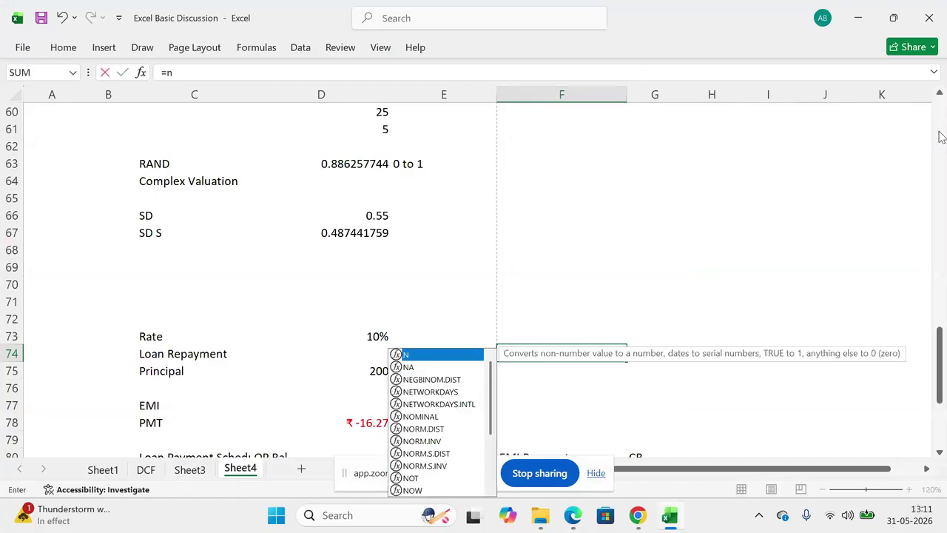
key("Tab")
key("Left")
key("Left")
key("Up")
type(",")
key("Left")
key("Left")
key("Down")
key("Down")
key("Down")
key("Down")
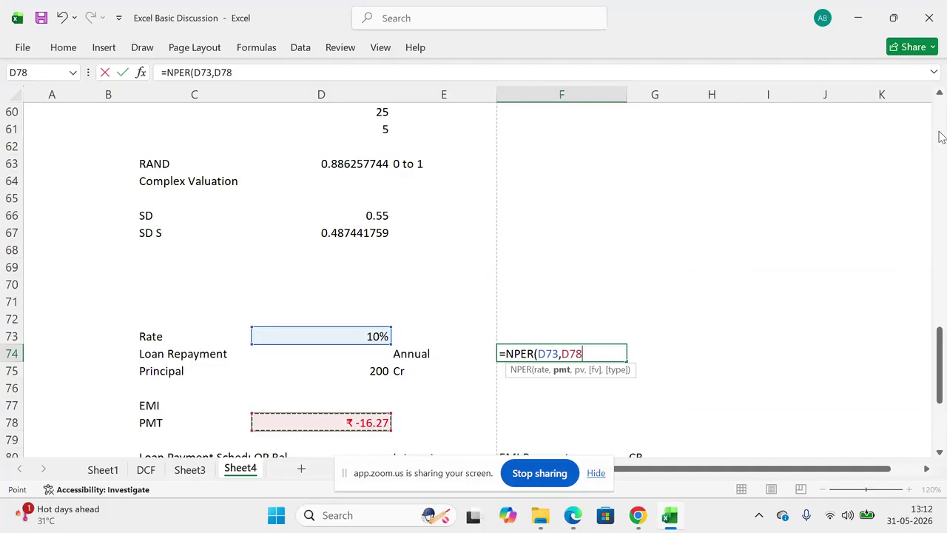
type(",")
key("Left")
key("Left")
key("Down")
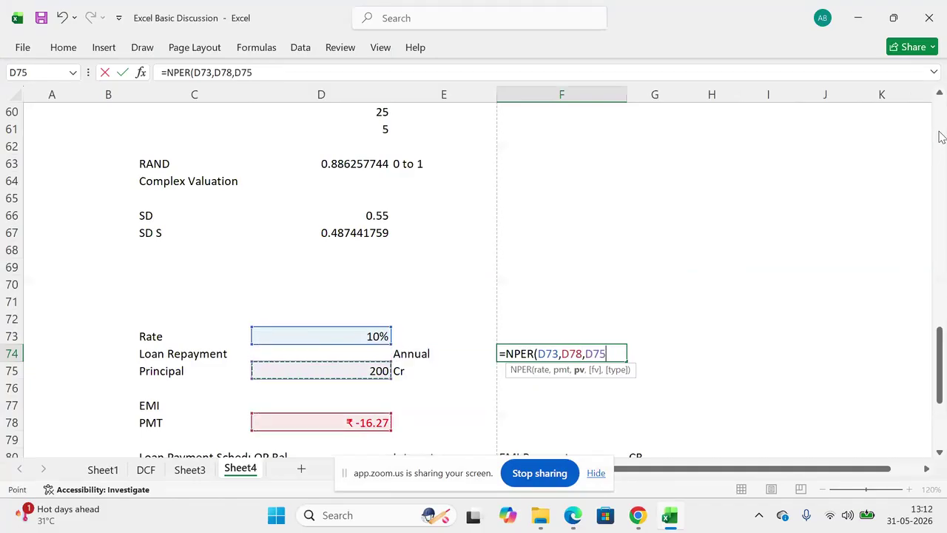
type(")")
key("Return")
Step: Examine the NPER formula in F74 and the principal and PMT cells it references
key("Up")
key("F2")
key("Escape")
key("Left")
key("Left")
key("Down")
key("F2")
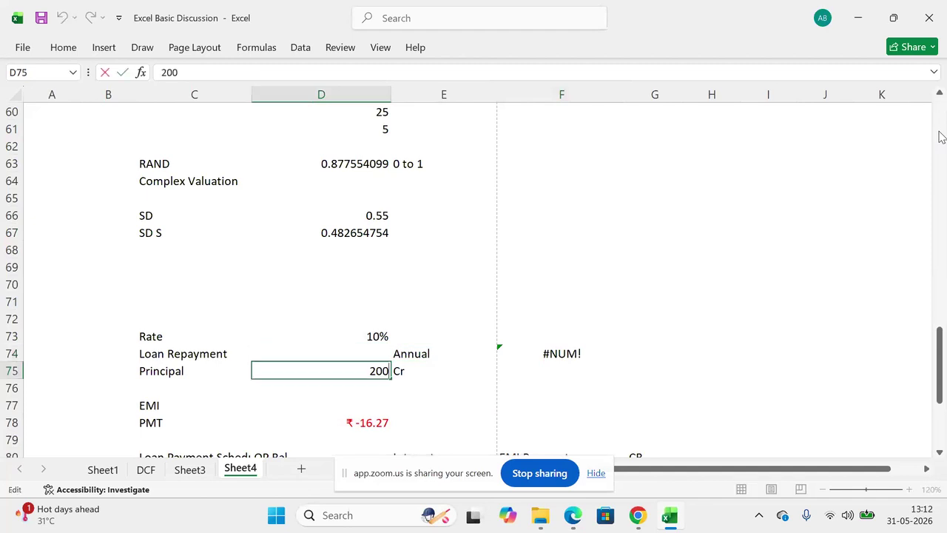
key("Up")
key("Down")
key("Down")
key("Down")
key("Down")
key("F2")
key("Escape")
key("Up")
key("Up")
key("Up")
key("Up")
key("Down")
key("Down")
key("Down")
key("Down")
key("F2")
key("Escape")
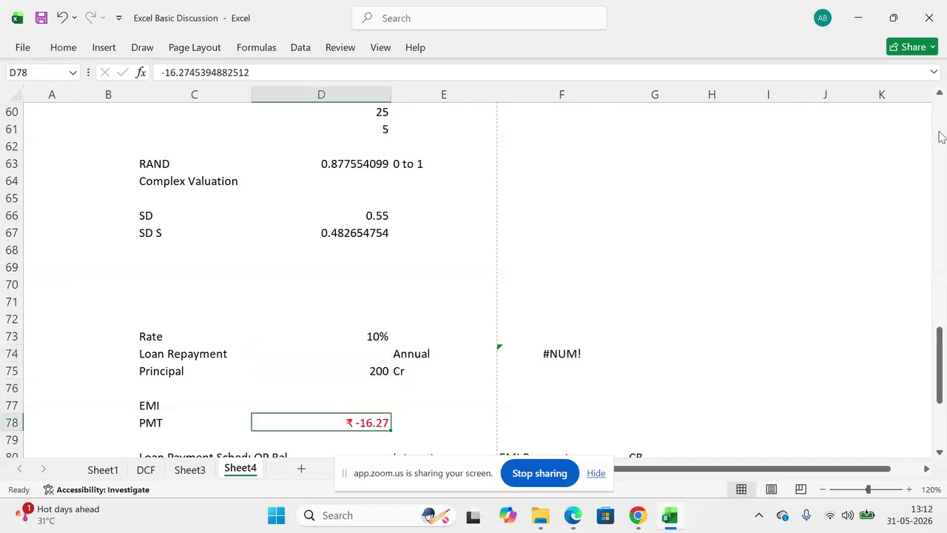
Step: Set the principal in D75 to 100
key("Up")
key("Up")
key("Up")
type("100")
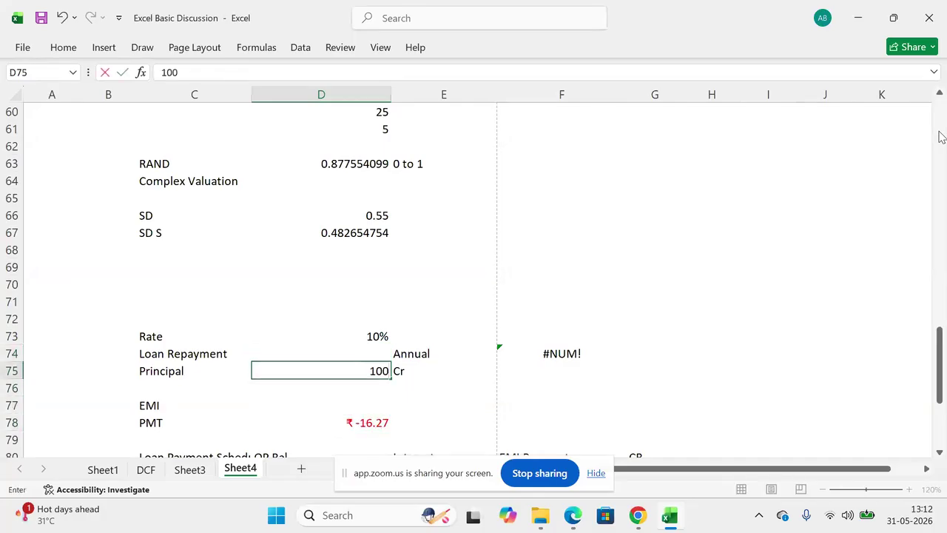
key("Return")
Step: Inspect the NPER formula in F74 with the new principal and review the neighbouring loan input cells
key("Up")
key("Right")
key("Right")
key("Up")
key("F2")
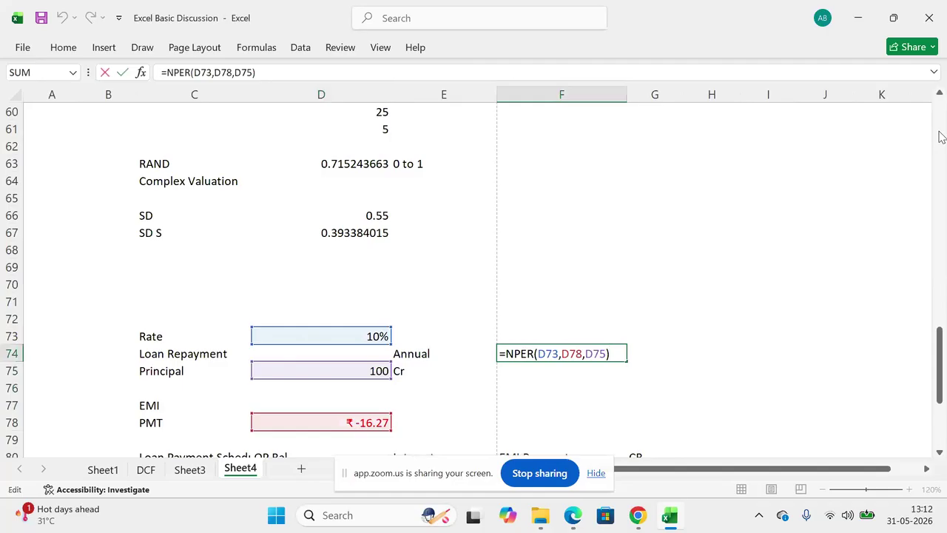
key("Escape")
key("Left")
key("Left")
key("Right")
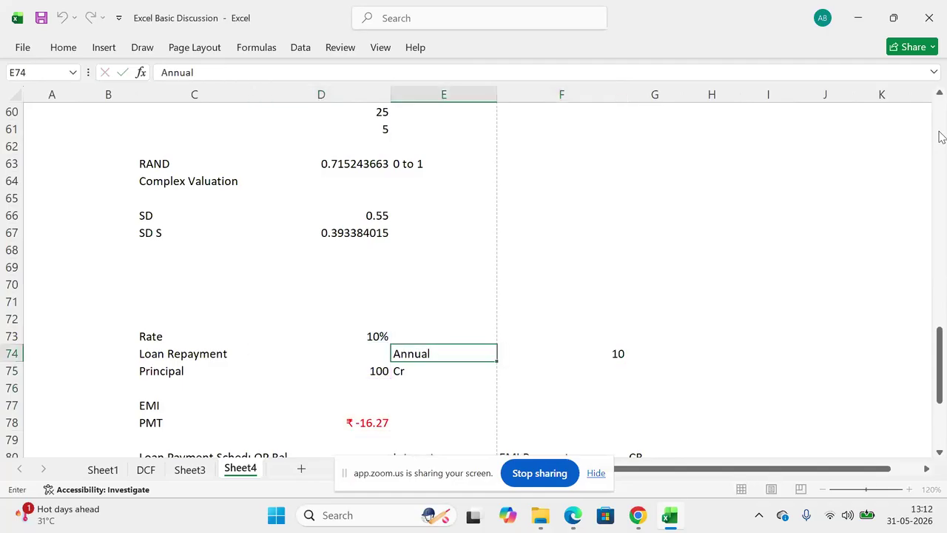
key("Down")
key("Left")
key("Down")
key("Up")
key("Right")
key("Right")
key("Right")
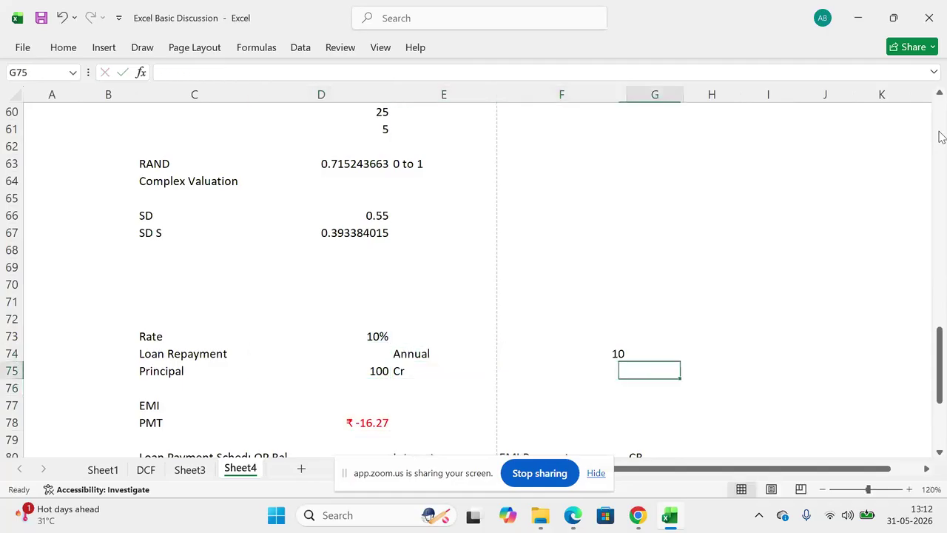
Step: Inspect the NPER formula in F74 and the hardcoded PMT value in D78 it references
key("Up")
key("Left")
key("F2")
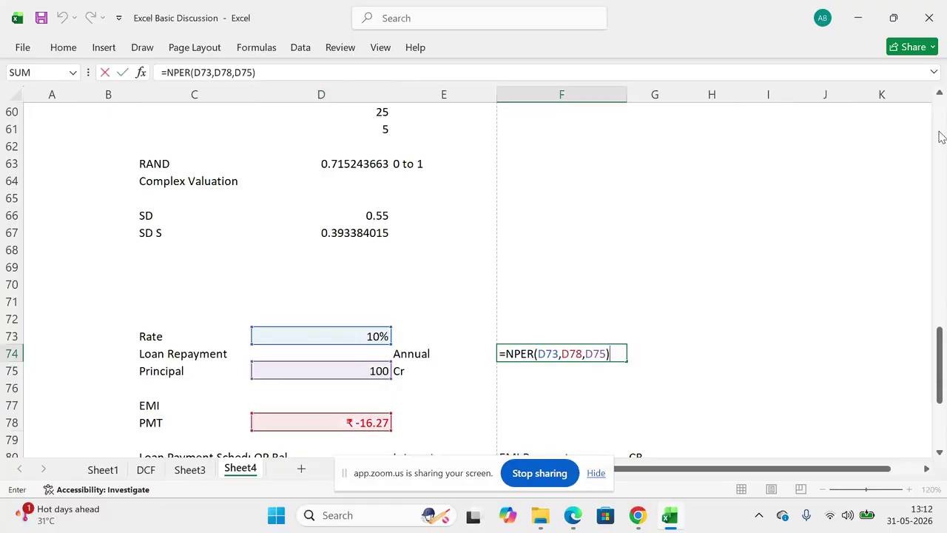
key("Escape")
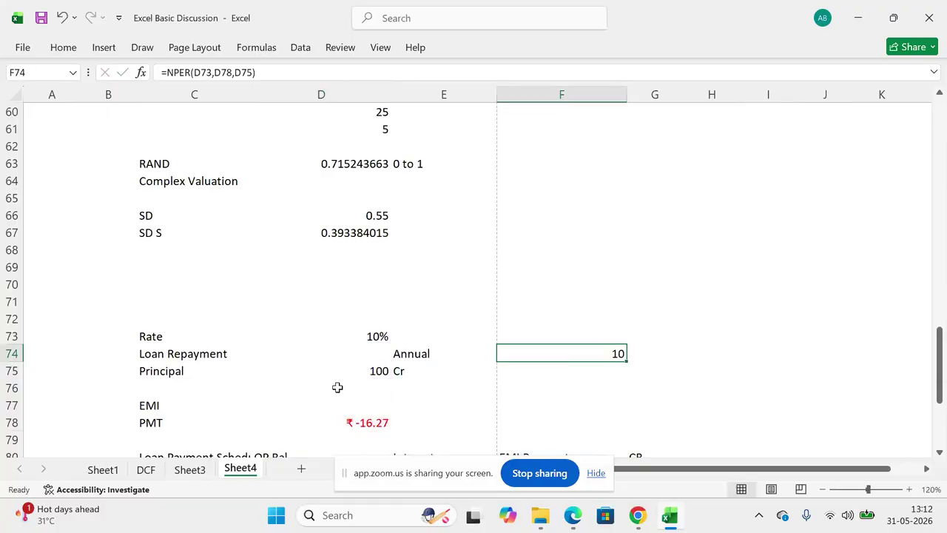
left_click(326, 421)
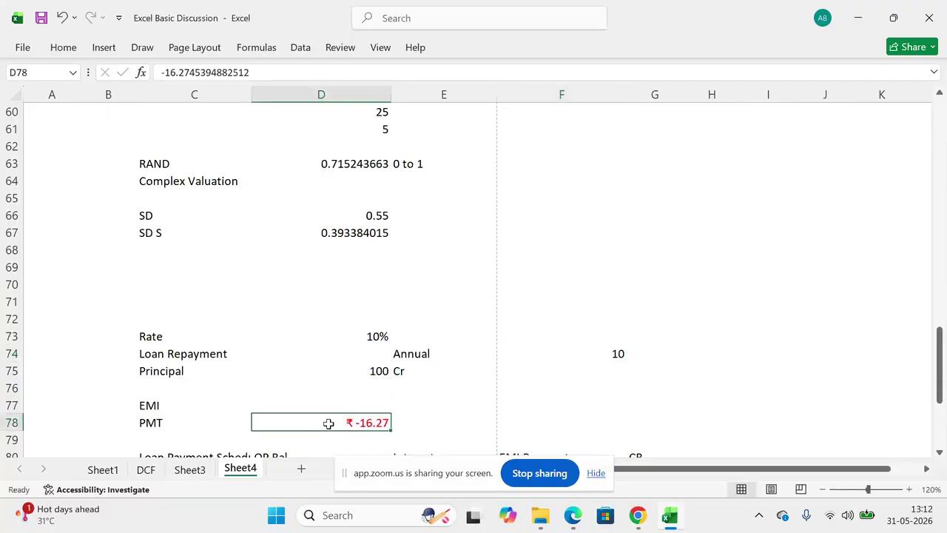
Step: Set the principal in D75 to 200
left_click(333, 371)
type("200")
key("Return")
Step: Examine the contents of the PMT cell D78 to see whether it is a formula or a fixed value
key("Down")
key("Down")
key("Left")
key("Right")
key("Left")
key("Right")
key("F2")
key("Escape")
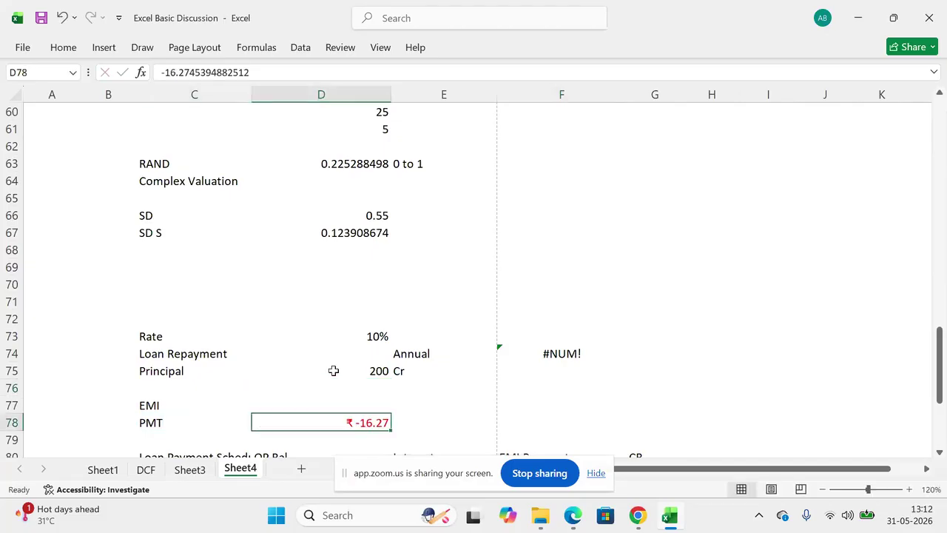
double_click(335, 423)
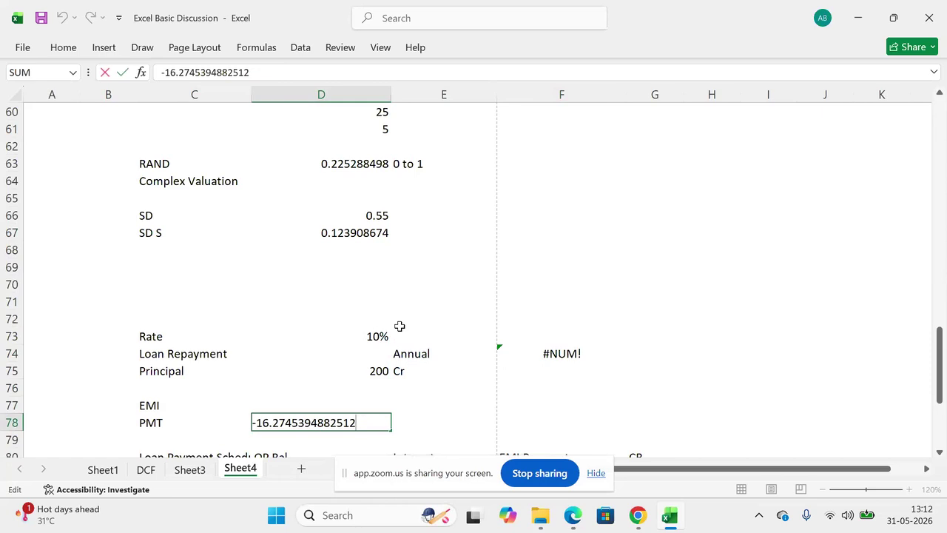
key("Escape")
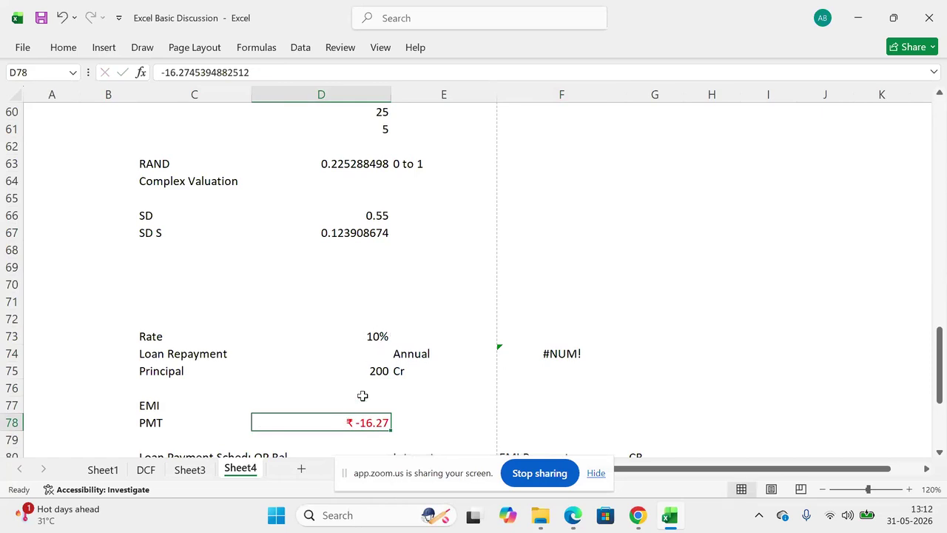
Step: Check the NPER formula in F74 and delete it from the cell
left_click(500, 351)
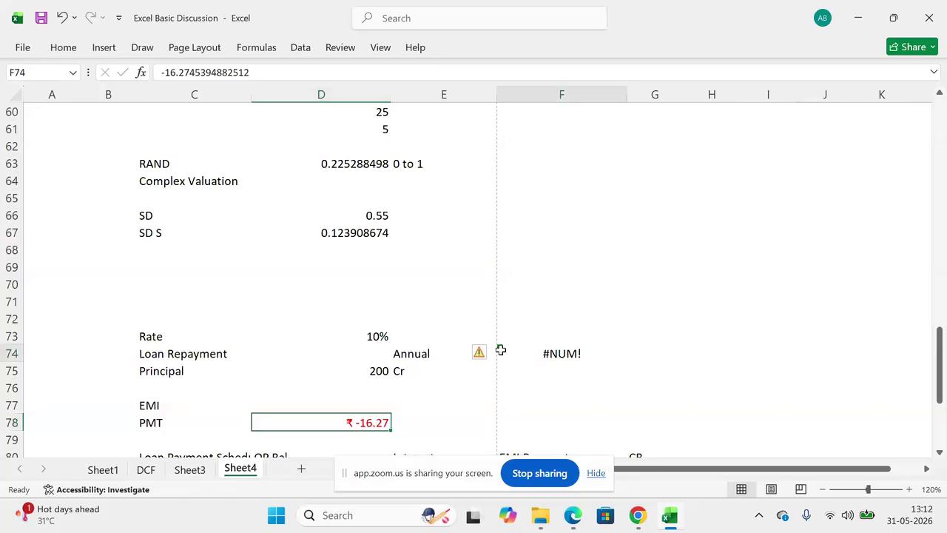
key("F2")
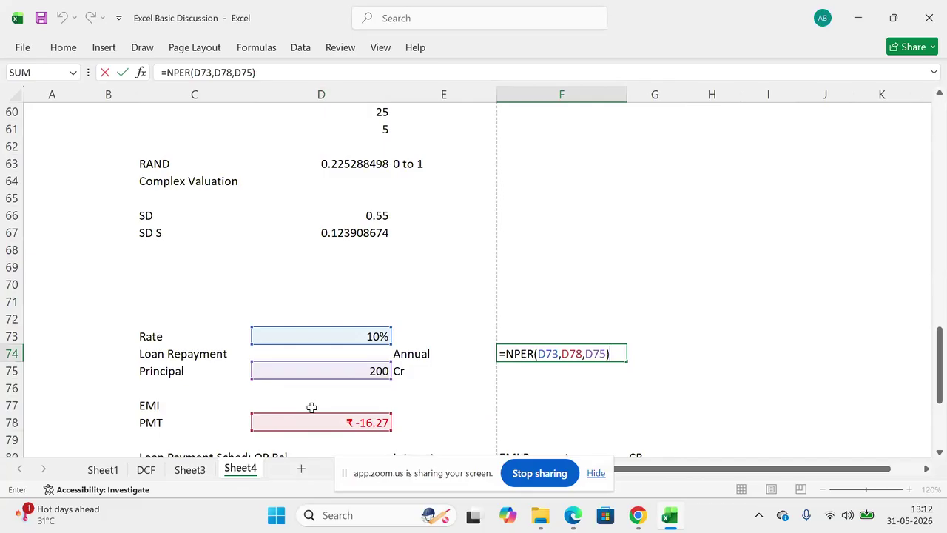
key("ctrl+Return")
key("Delete")
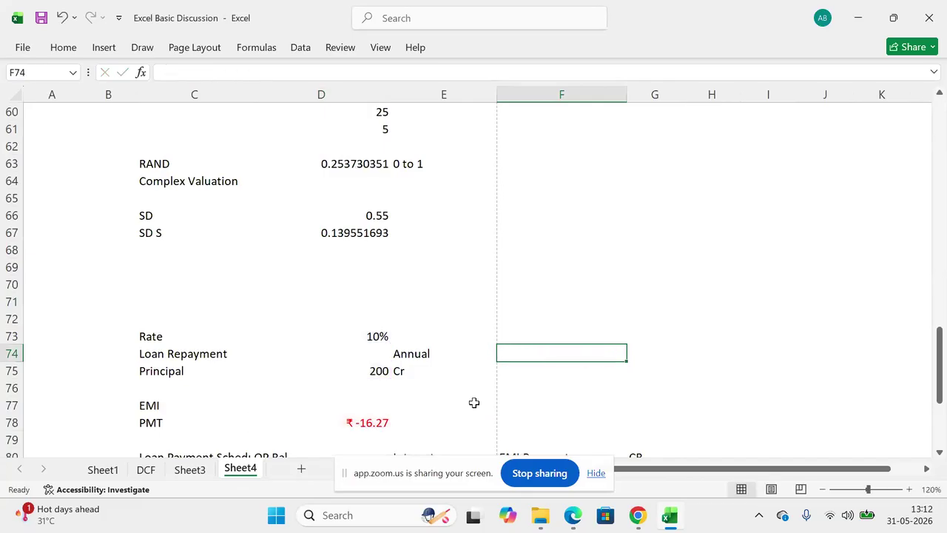
Step: Replace the fixed PMT value in D78 with the formula =PMT(D73,D74,D75)
key("Left")
key("Down")
key("Down")
key("Left")
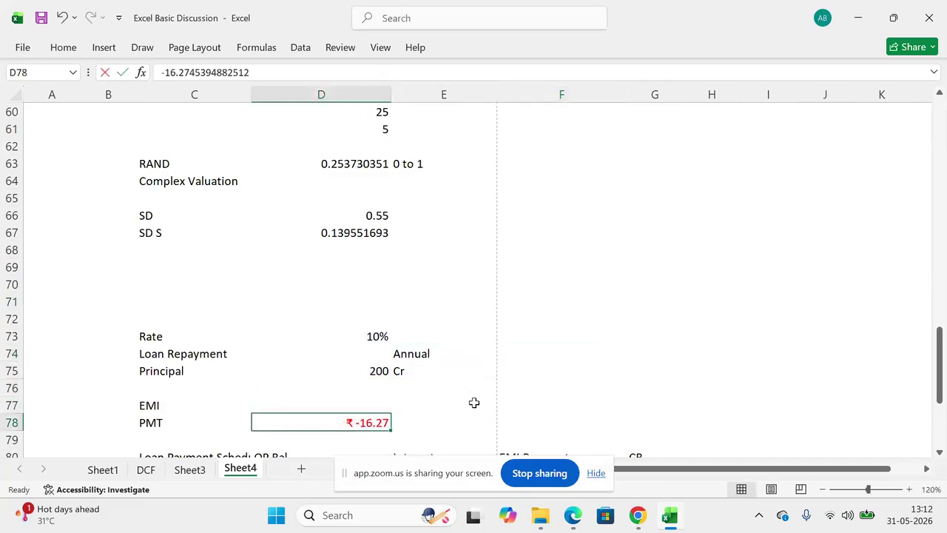
type("=PMT(")
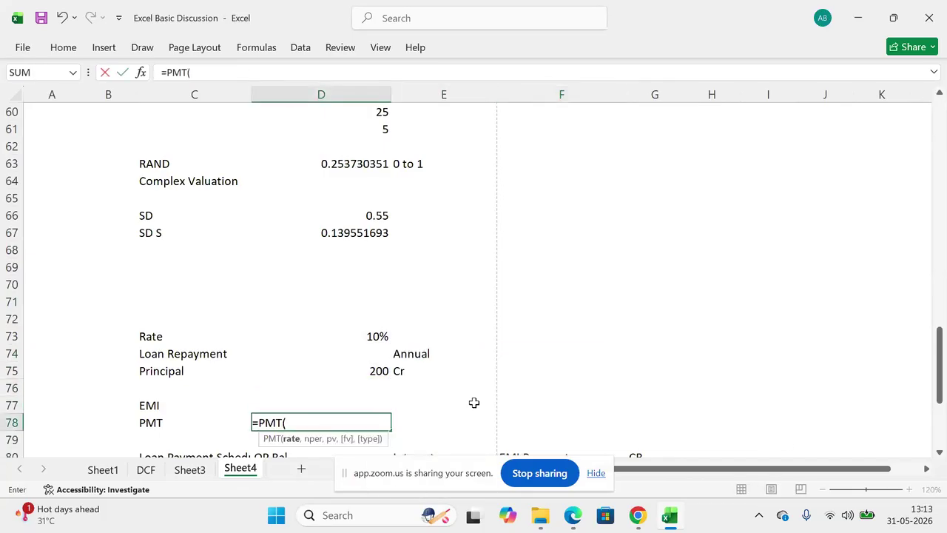
left_click(344, 342)
type(",")
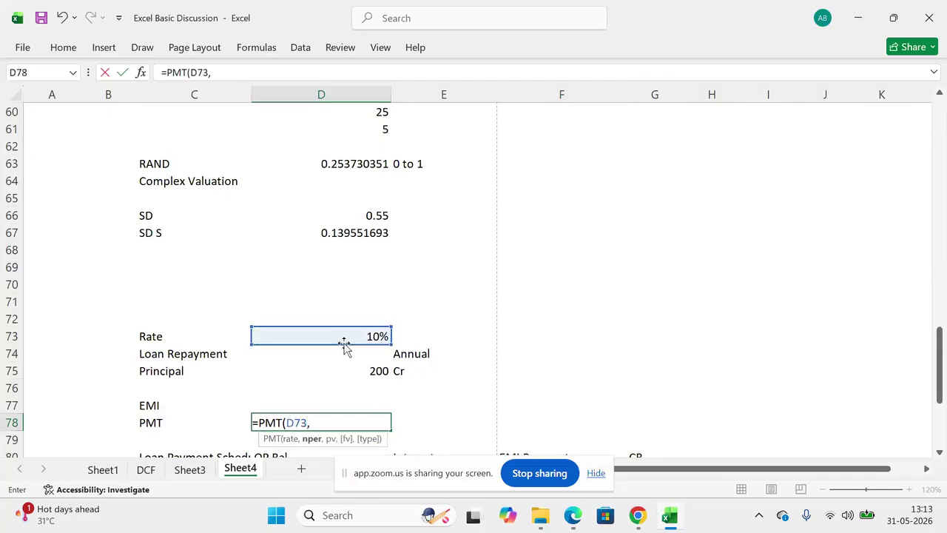
left_click(343, 354)
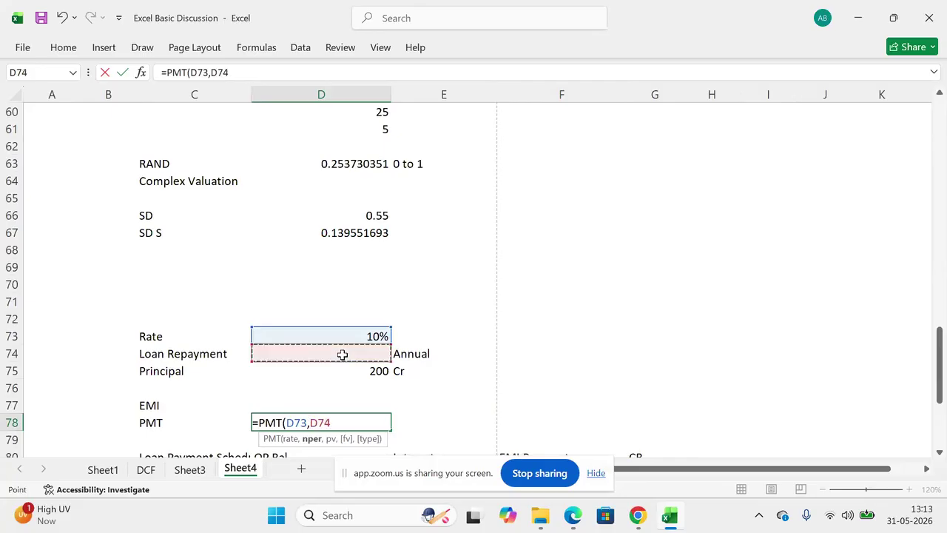
type(",")
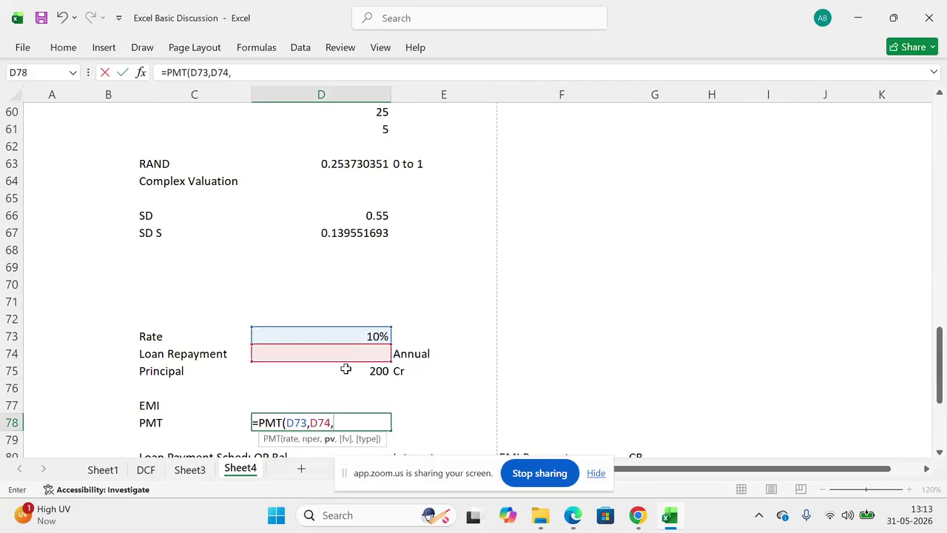
left_click(346, 371)
type(")")
key("Return")
Step: Set the Loan Repayment value in D74 to 50
key("Up")
key("Up")
key("Up")
key("Up")
key("Up")
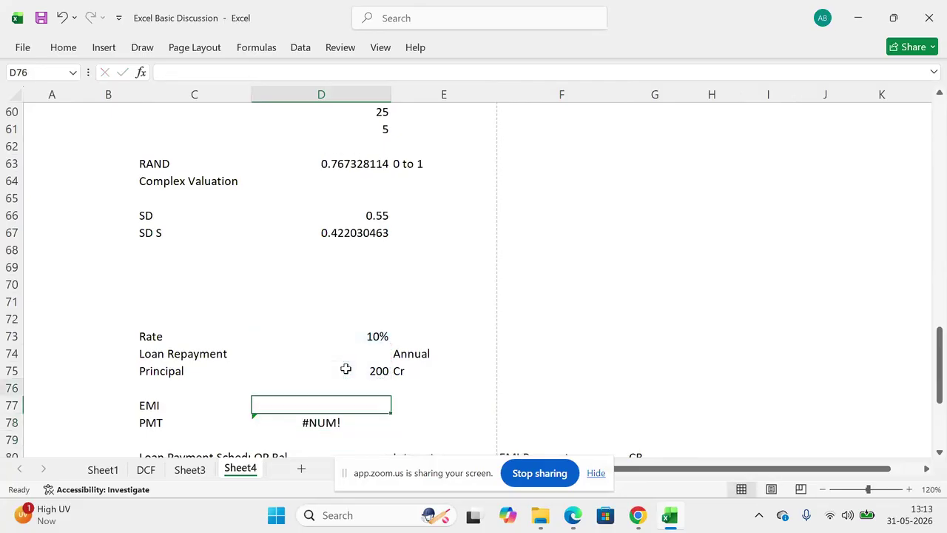
type("50")
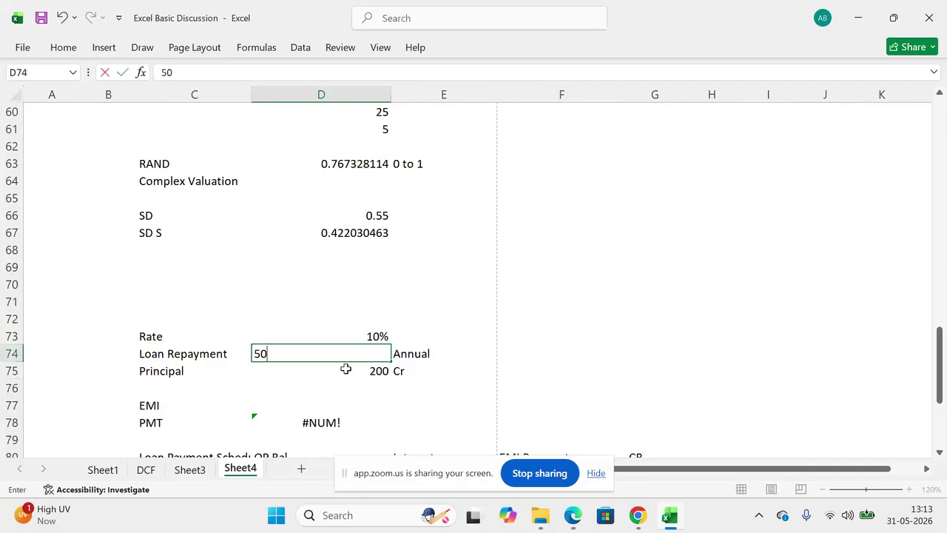
key("Return")
Step: Check the PMT formula in D78 with the new repayment term
key("Down")
key("Down")
key("Down")
key("F2")
key("Escape")
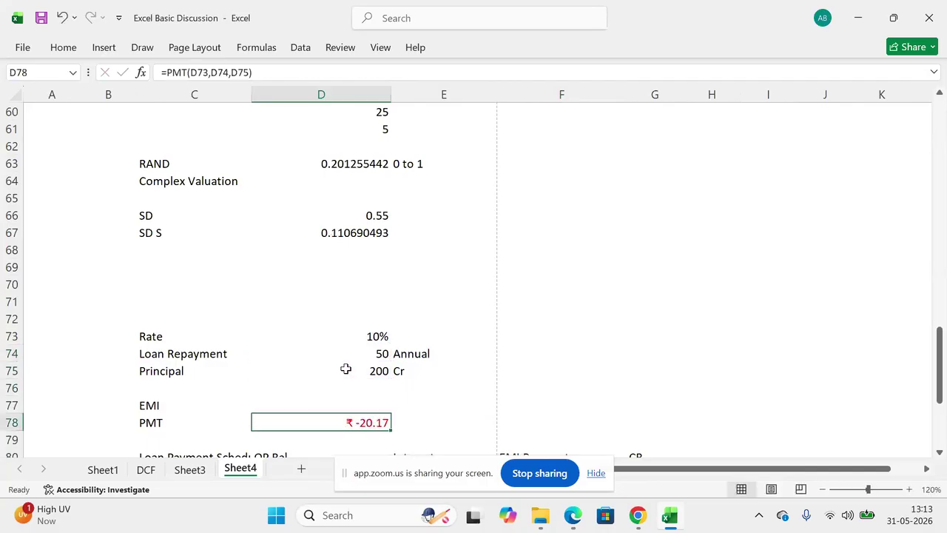
Step: Enter =NPER(D73,D78,D75) in F76 to calculate the number of repayment periods
key("Right")
key("Right")
key("Up")
key("Up")
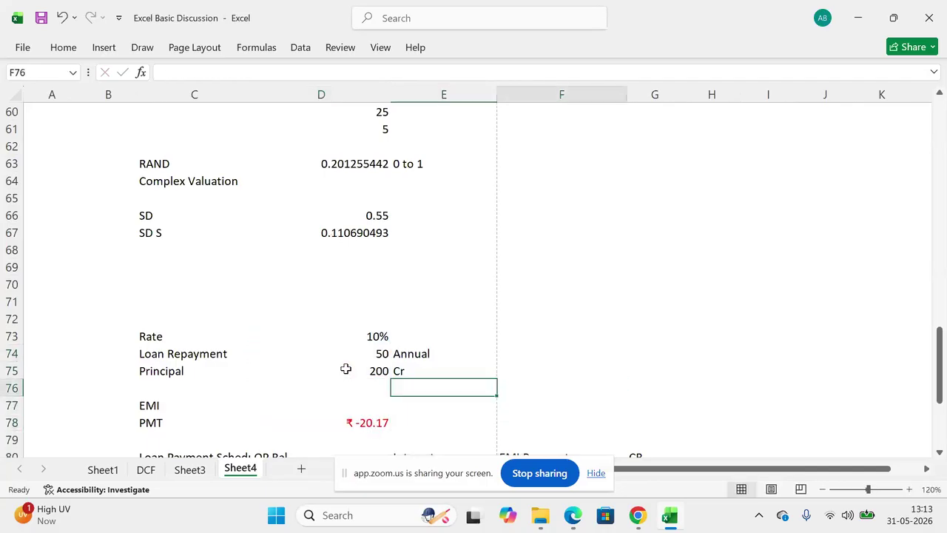
type("=nper")
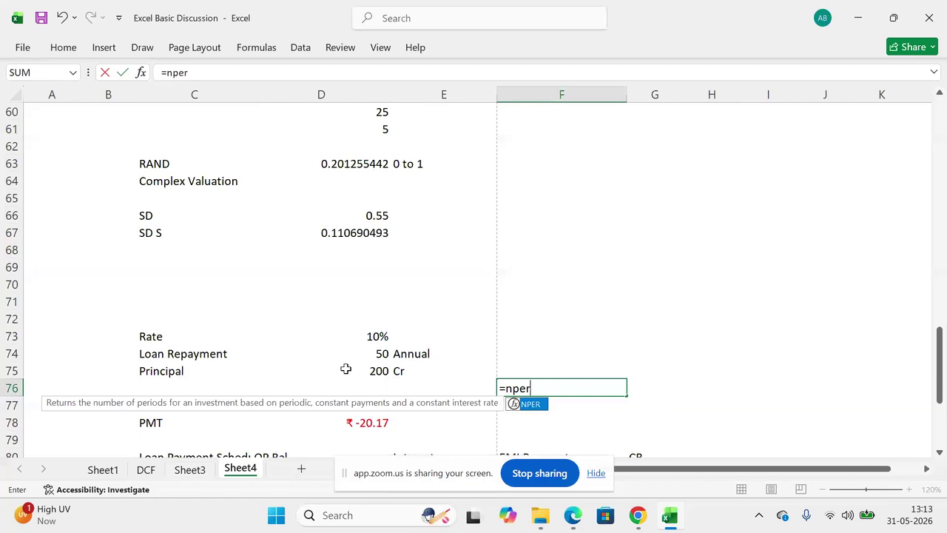
key("Tab")
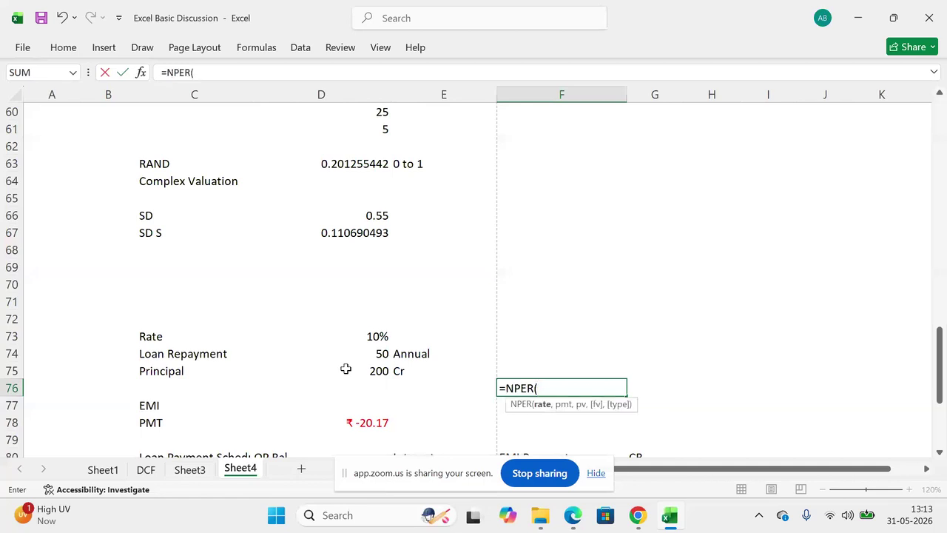
left_click(361, 336)
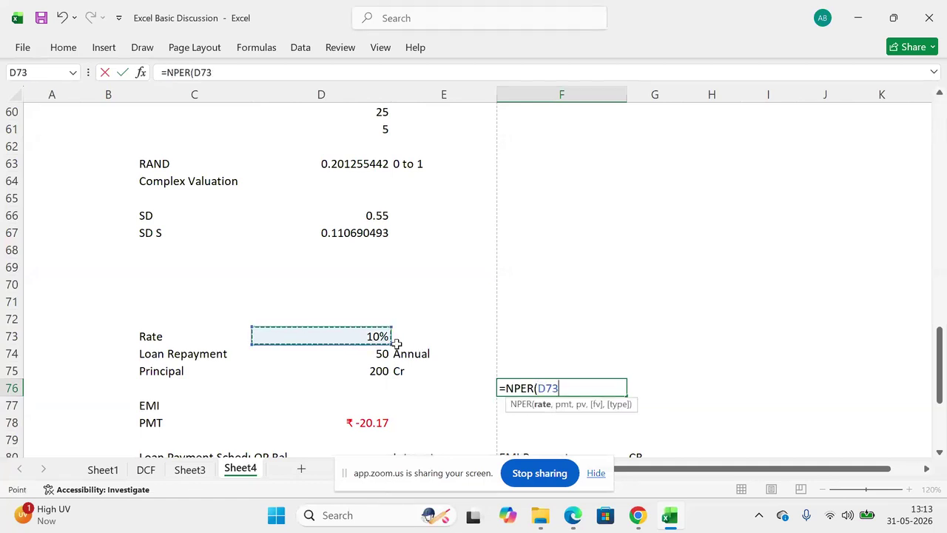
type(",")
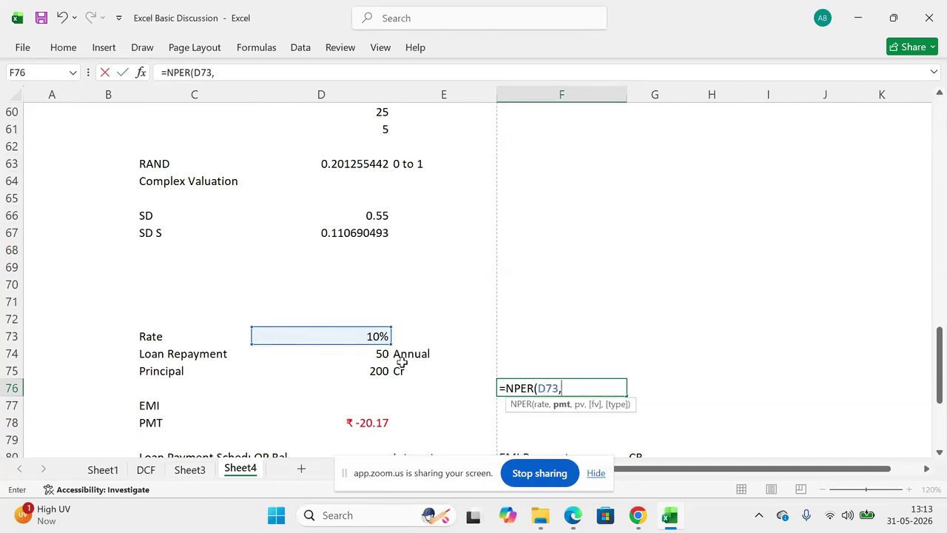
left_click(362, 423)
type(",")
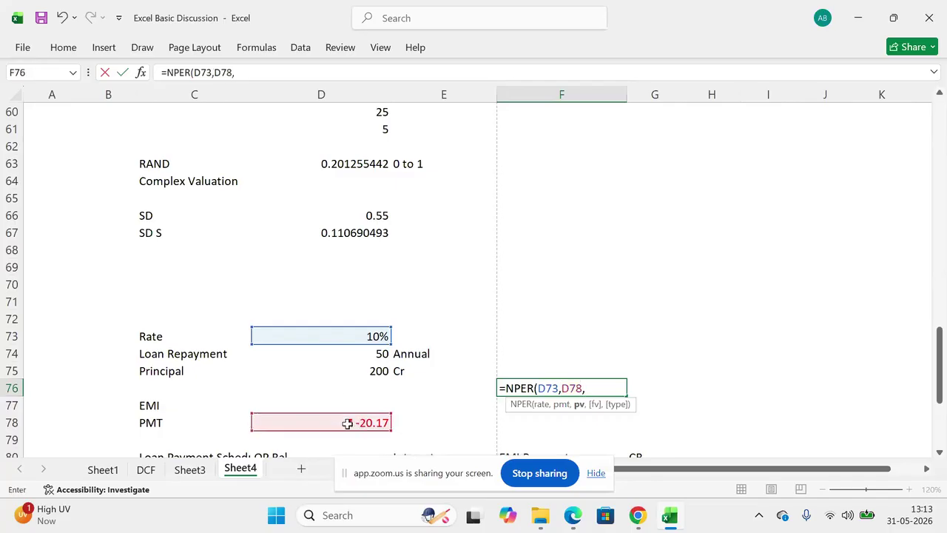
left_click(324, 377)
type(")")
key("Return")
Step: Inspect the NPER formula in F76 and the rate, principal and PMT cells it uses
key("Up")
key("F2")
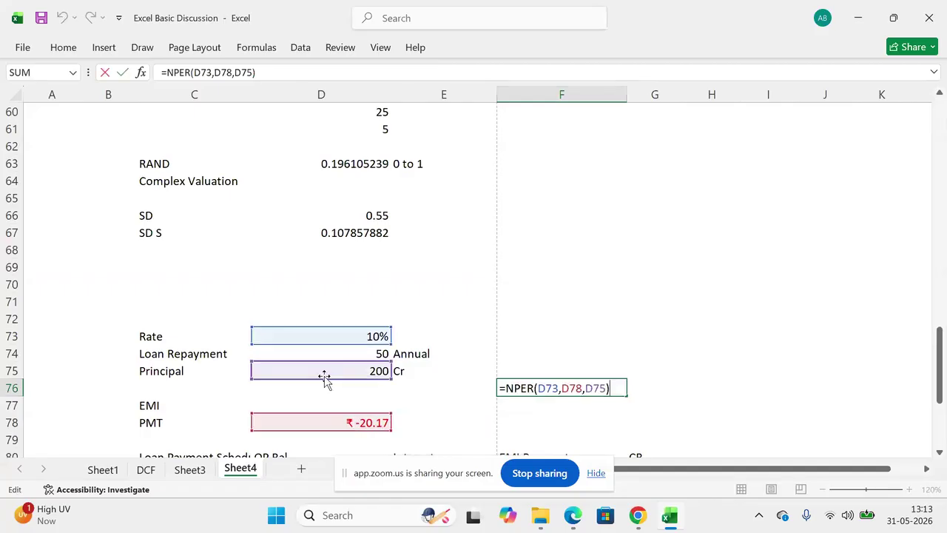
key("Escape")
left_click_drag(338, 337, 328, 423)
left_click_drag(204, 421, 298, 417)
left_click(619, 388)
double_click(619, 388)
key("Escape")
Step: Enter =in in F77 below the NPER result
key("Down")
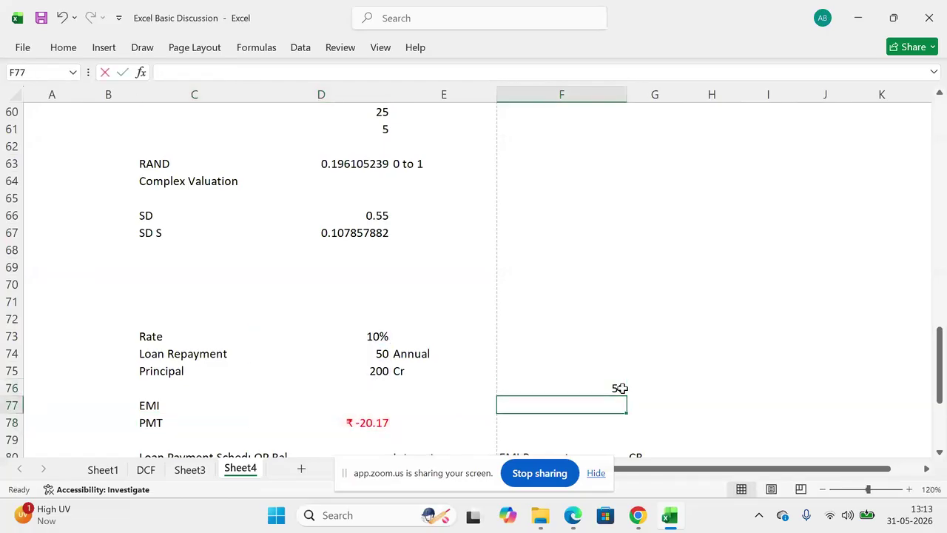
type("=in")
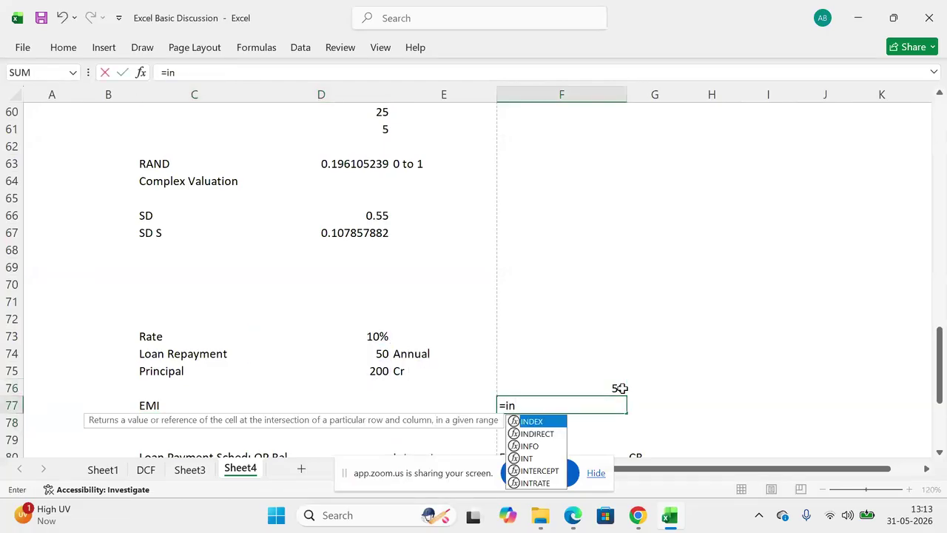
key("Escape")
Step: Review the cell references of the NPER formula in F76 again
left_click(621, 387)
double_click(623, 388)
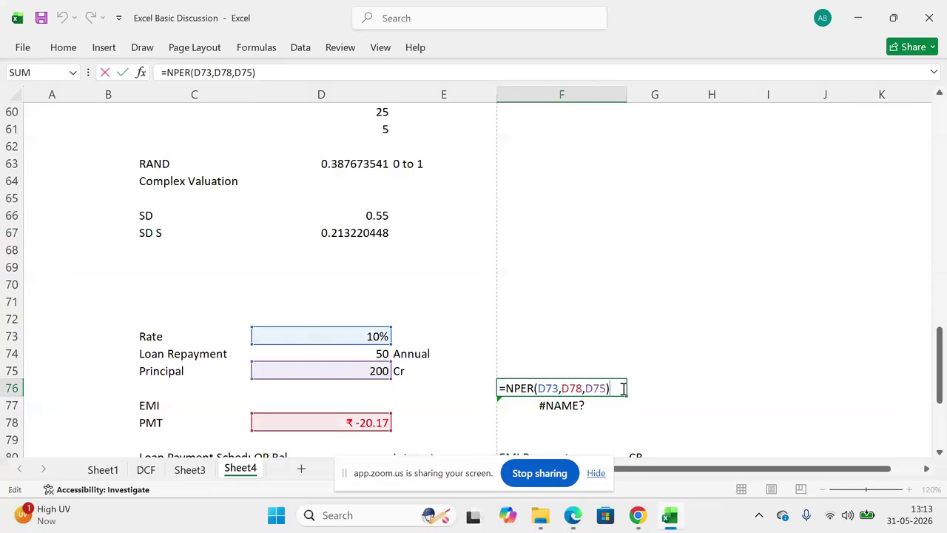
key("Escape")
Step: Switch to the PDF function guide in Edge and read through the NPER, PV and FV function sections
key("alt+Tab")
key("Tab")
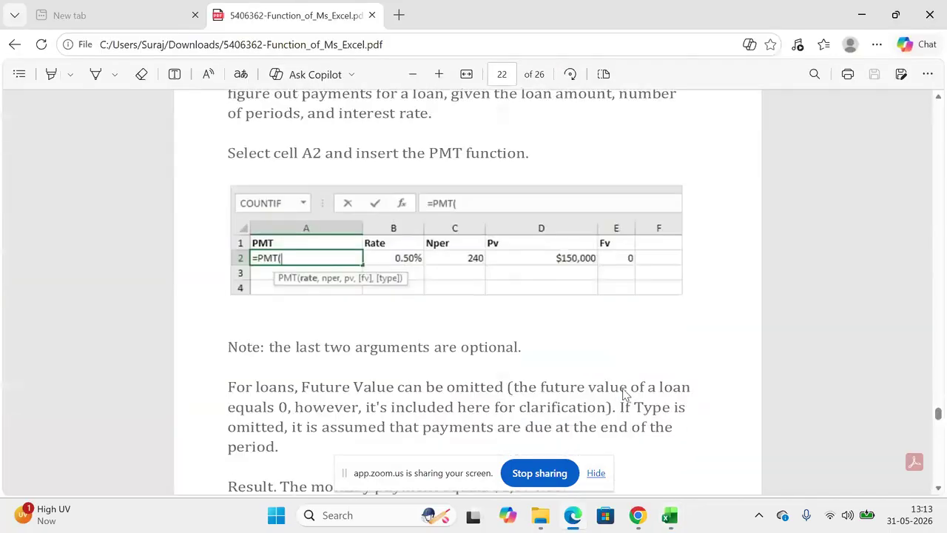
scroll(624, 394, "down", 10)
scroll(624, 395, "down", 5)
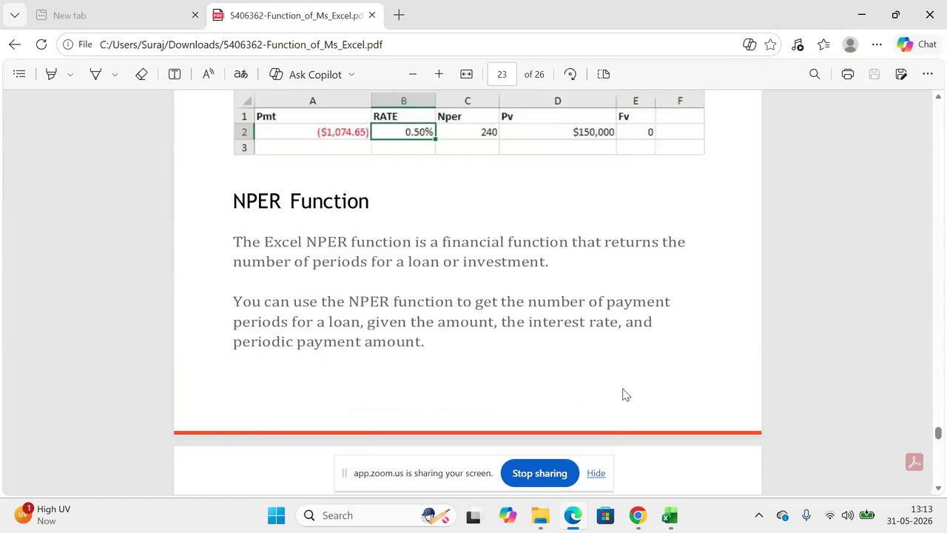
scroll(623, 394, "down", 3)
scroll(624, 393, "up", 3)
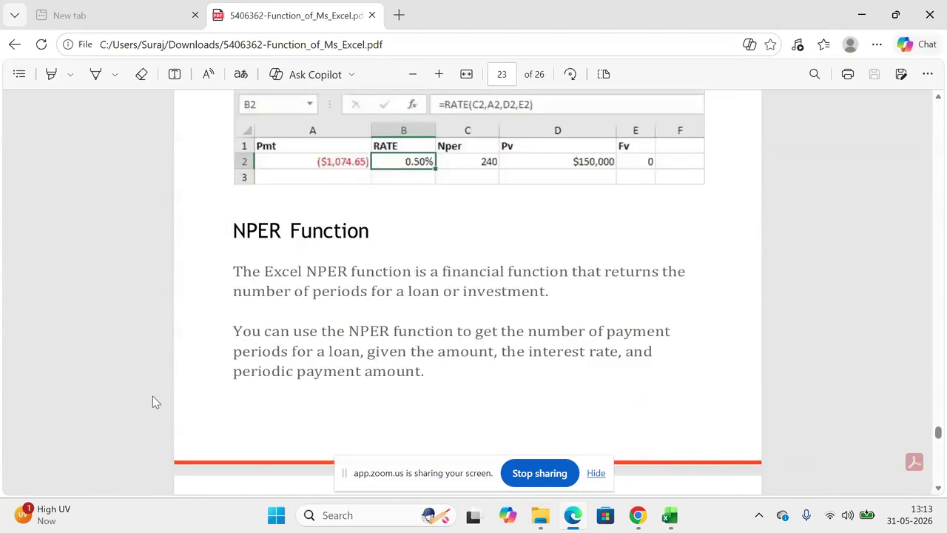
scroll(343, 265, "down", 8)
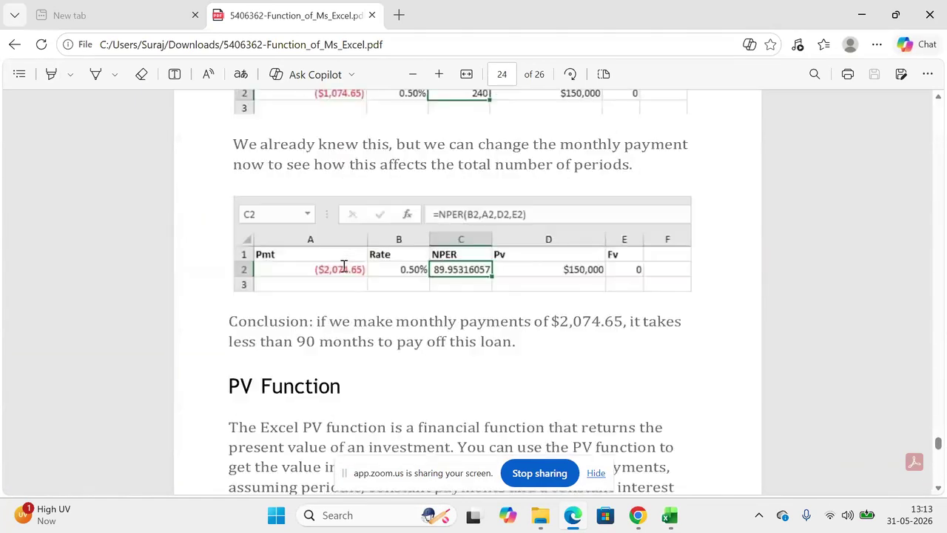
scroll(344, 265, "down", 5)
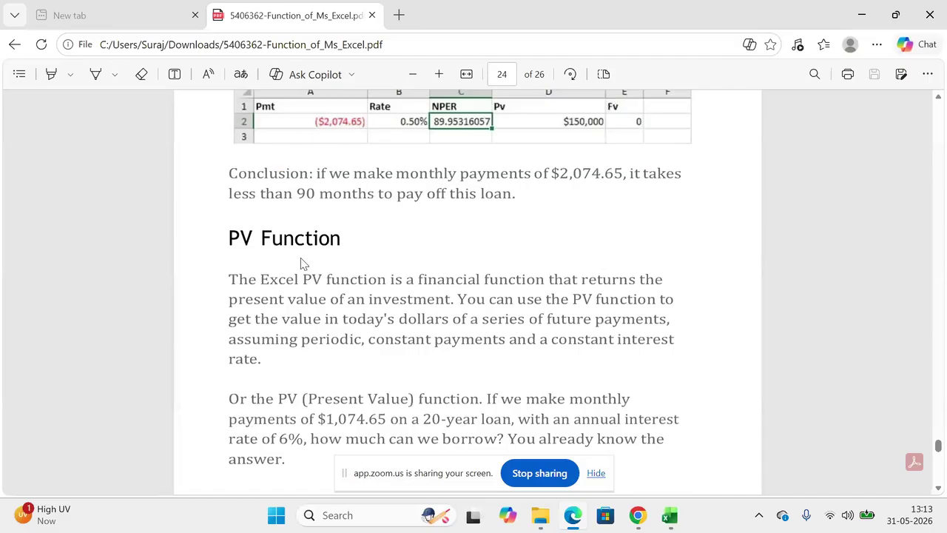
left_click_drag(234, 238, 343, 239)
left_click(343, 238)
scroll(365, 235, "down", 8)
scroll(308, 234, "down", 6)
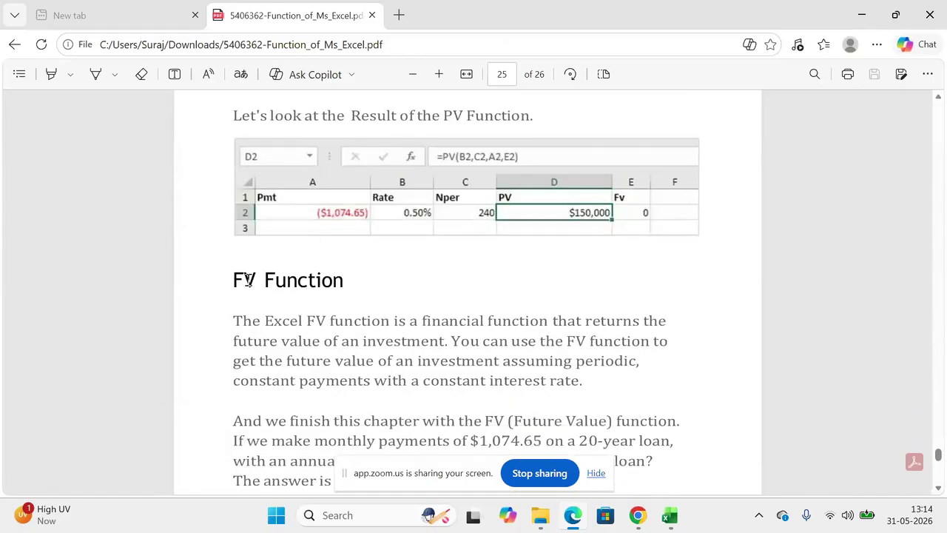
Step: Switch back to the Excel workbook and review the rate, loan repayment and principal values in D73:D75
key("alt+Tab")
key("Up")
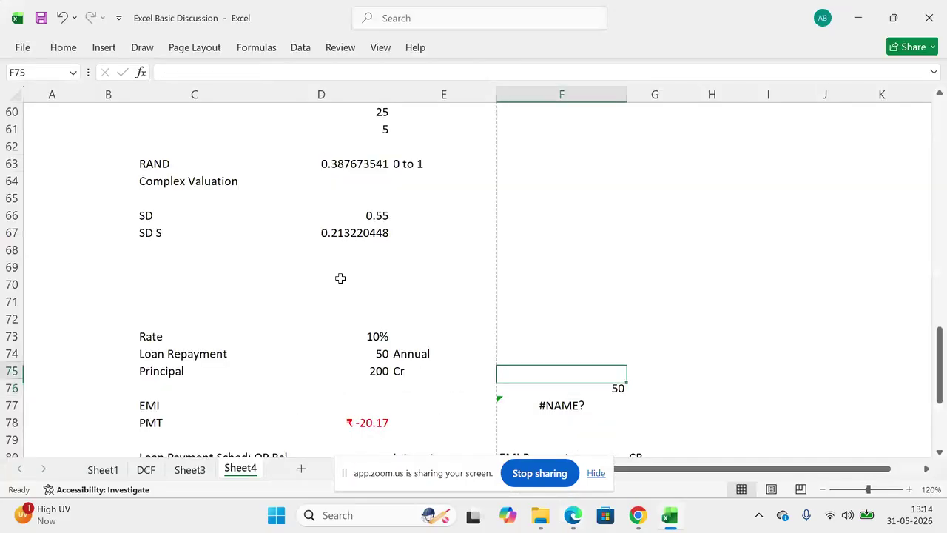
key("Left")
key("Up")
key("Left")
key("Down")
key("Up")
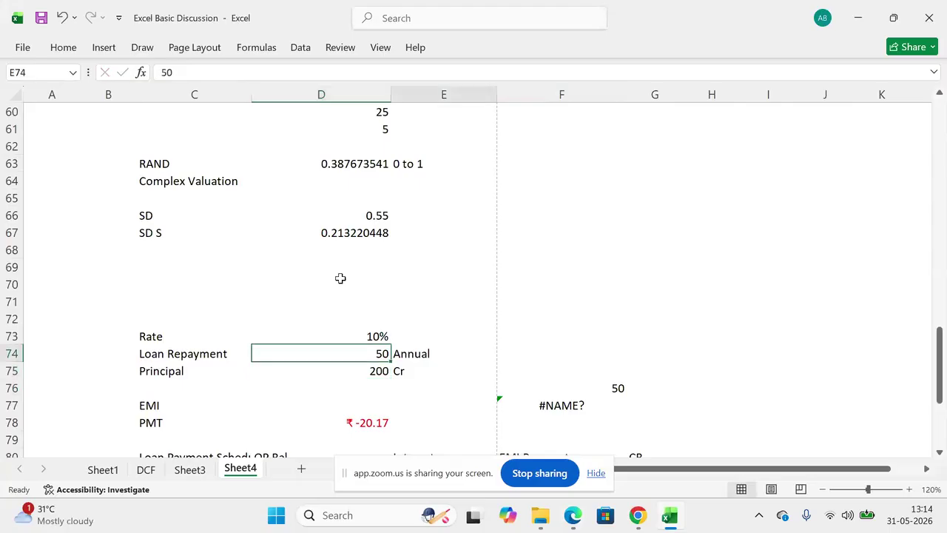
key("Right")
key("Right")
key("Left")
key("Left")
key("Up")
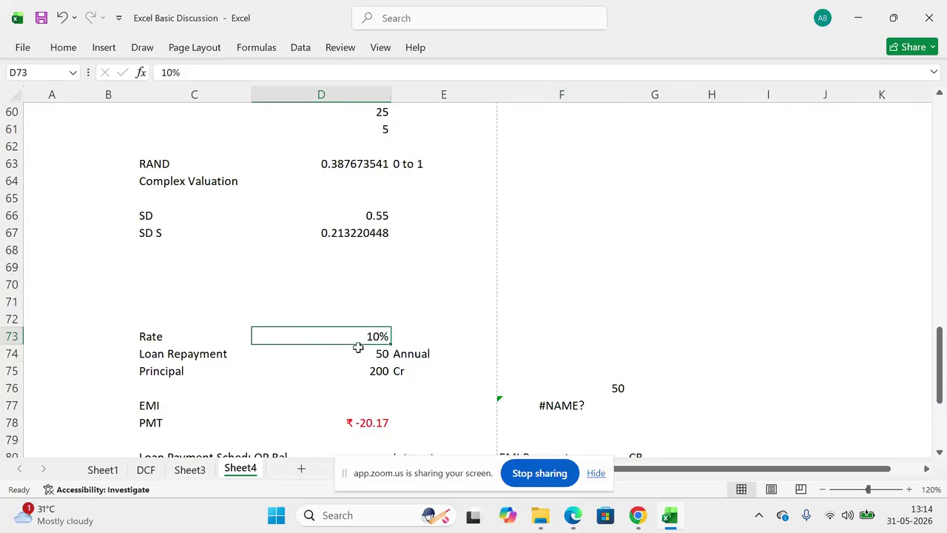
Step: Enter =PMT(D73,D74,D75,,1) in F73 to calculate the loan payment timed at the beginning of the period
left_click(533, 340)
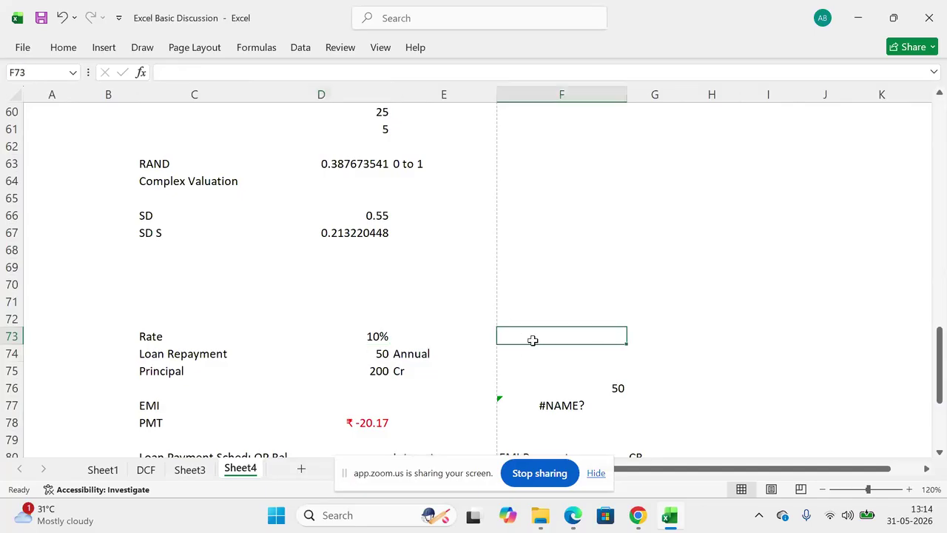
type("=")
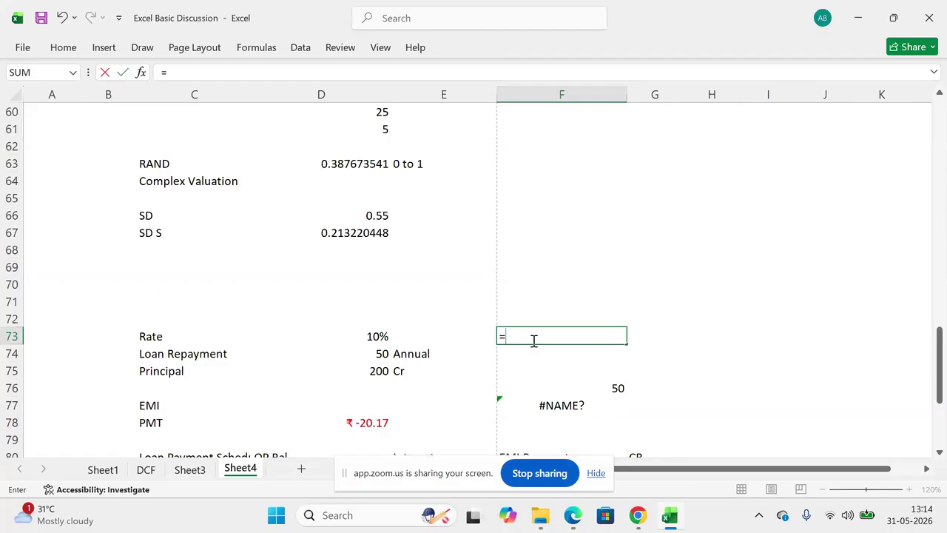
type("PMT(")
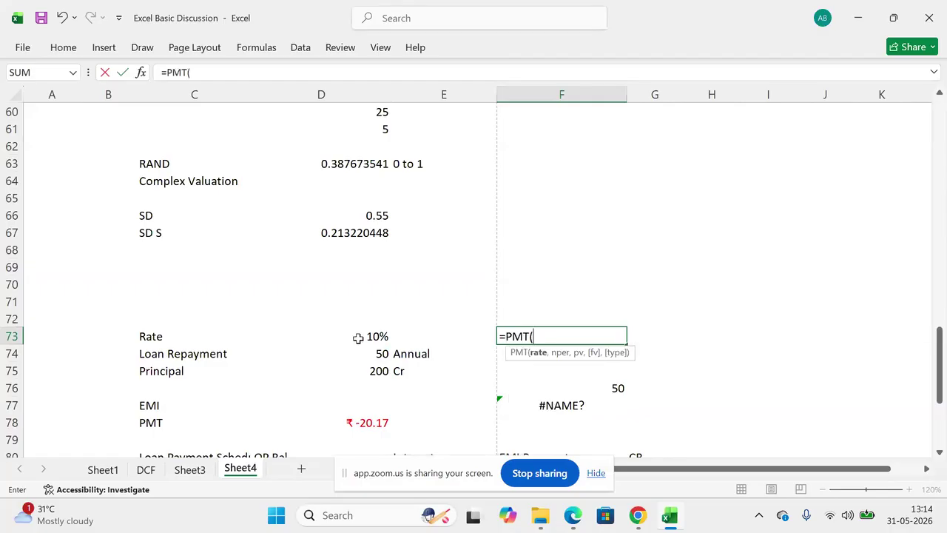
left_click(358, 337)
type(",")
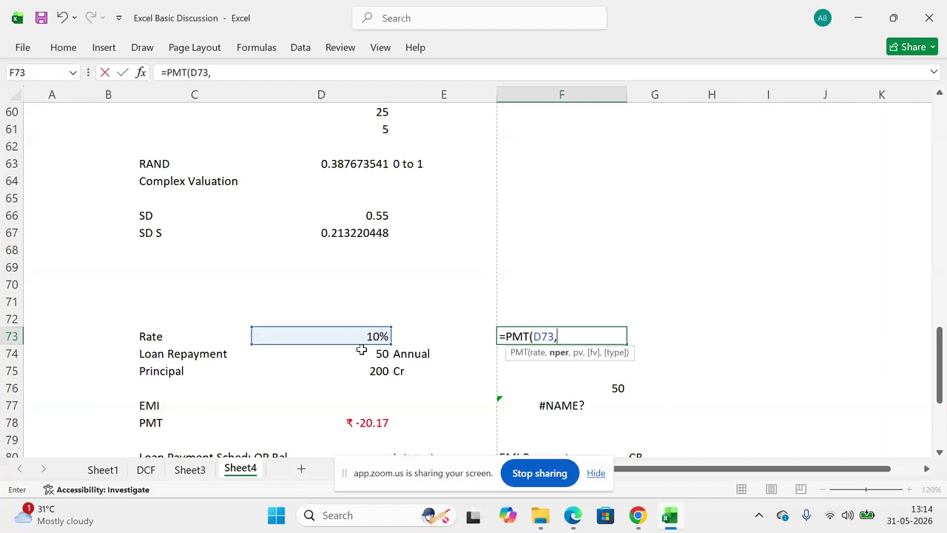
left_click(361, 353)
type(",")
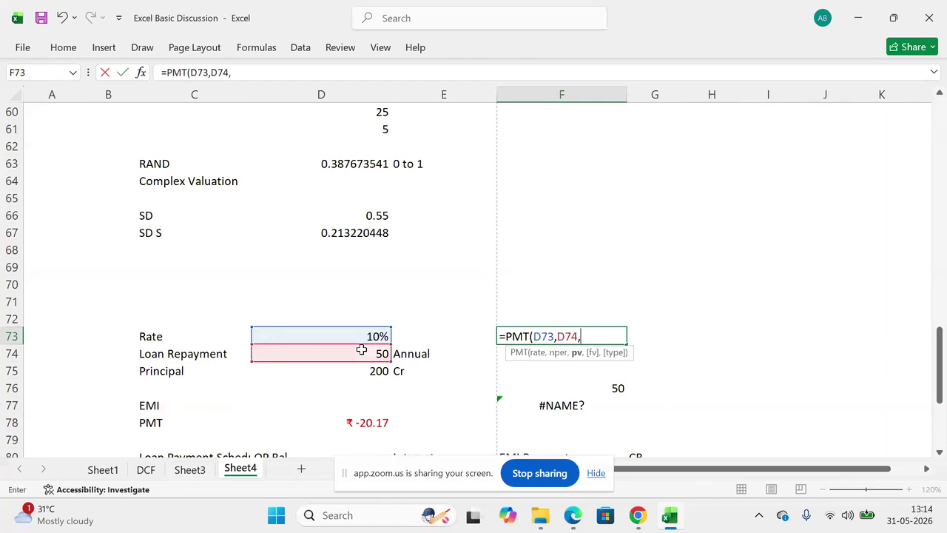
left_click(358, 372)
type(",")
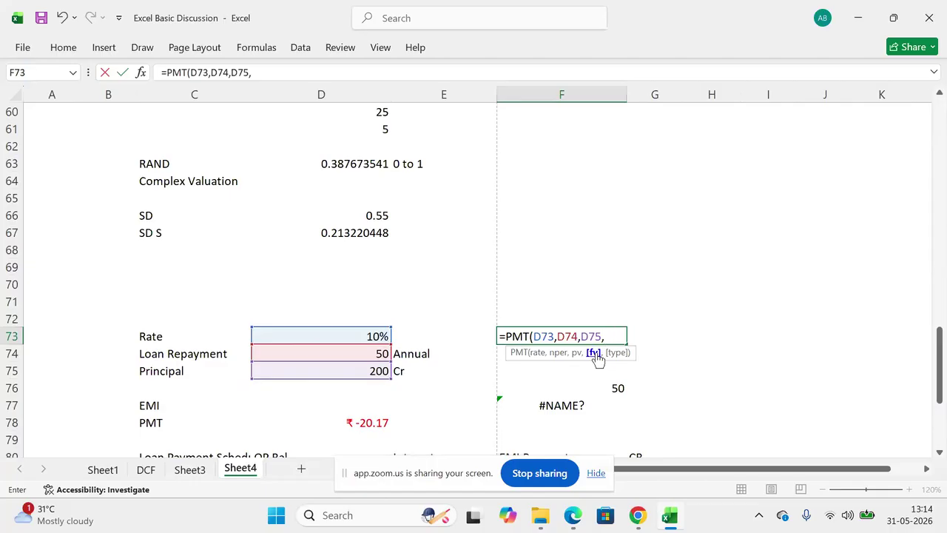
type(",")
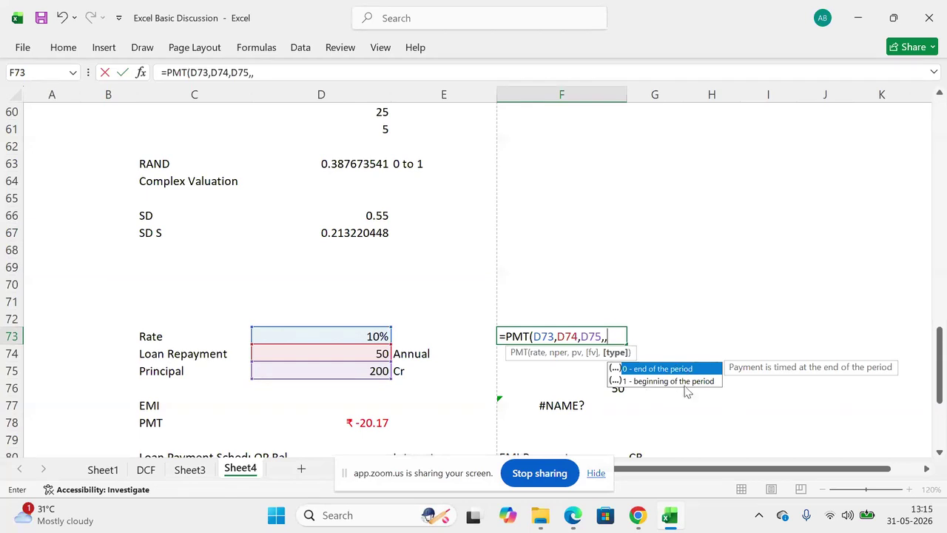
double_click(642, 382)
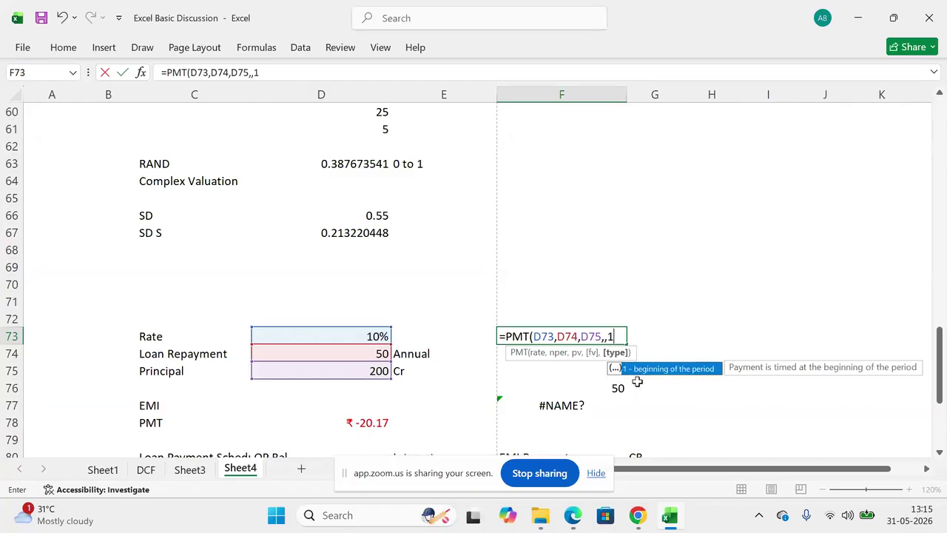
type(")")
key("Return")
Step: Compare the beginning-of-period PMT formula in F73 with the PMT formula in D78
key("Up")
key("F2")
key("Escape")
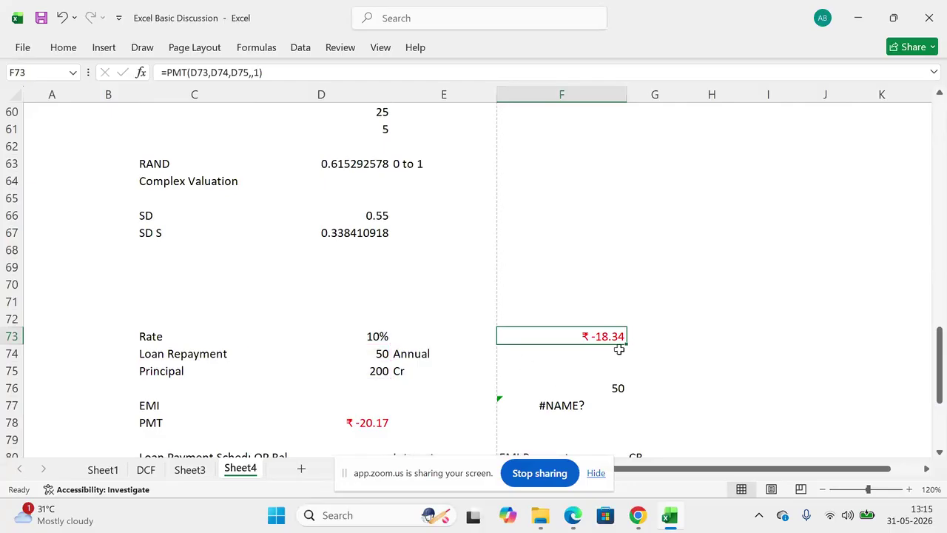
left_click(354, 423)
key("F2")
key("Escape")
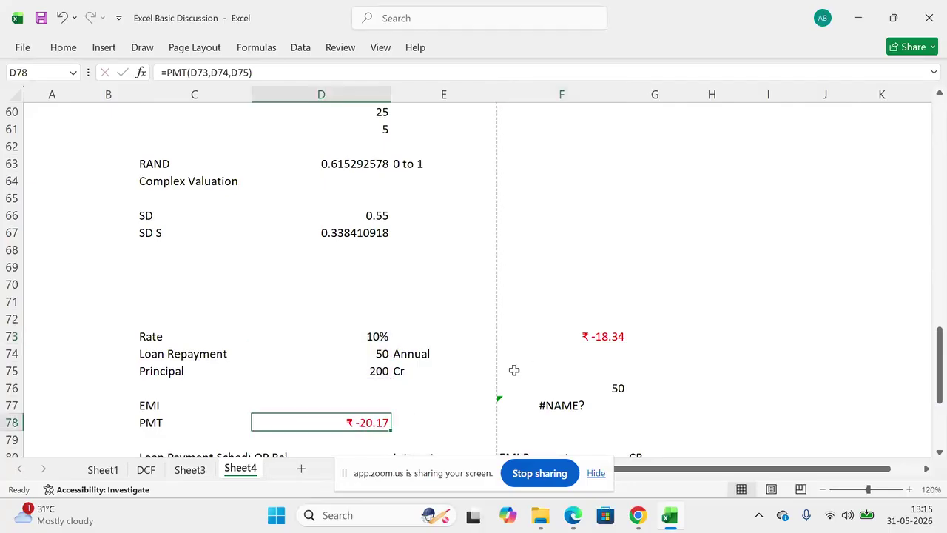
double_click(568, 336)
key("Escape")
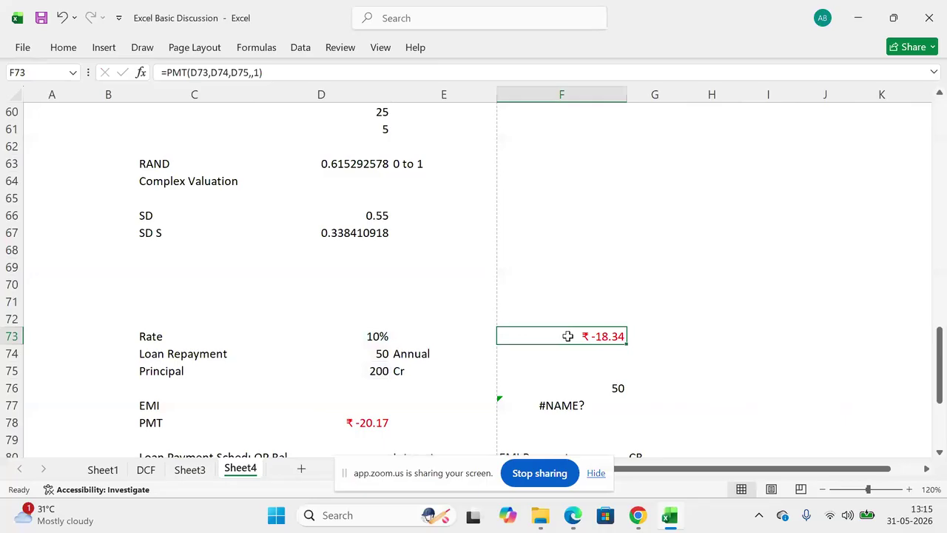
key("F2")
key("Escape")
left_click(355, 422)
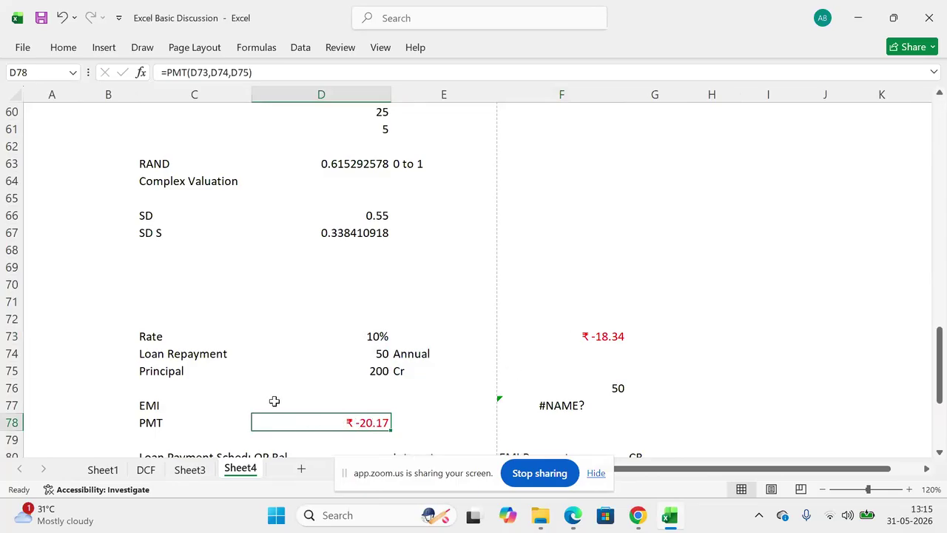
left_click(565, 330)
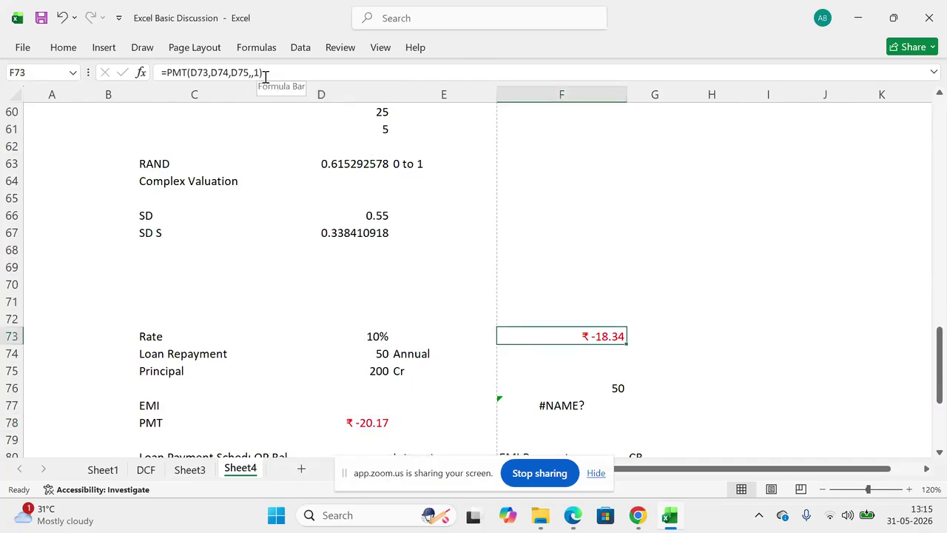
key("alt+Tab")
key("alt+Tab")
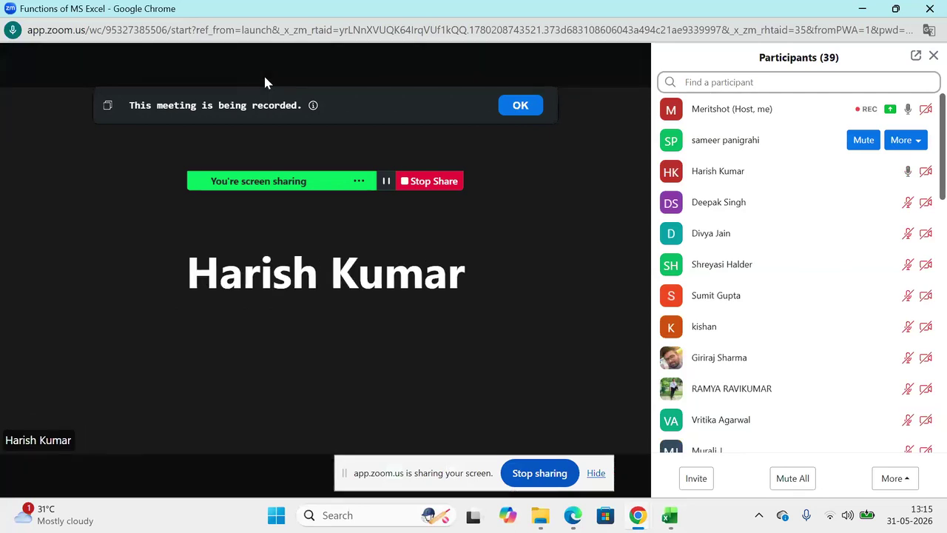
key("alt+Tab")
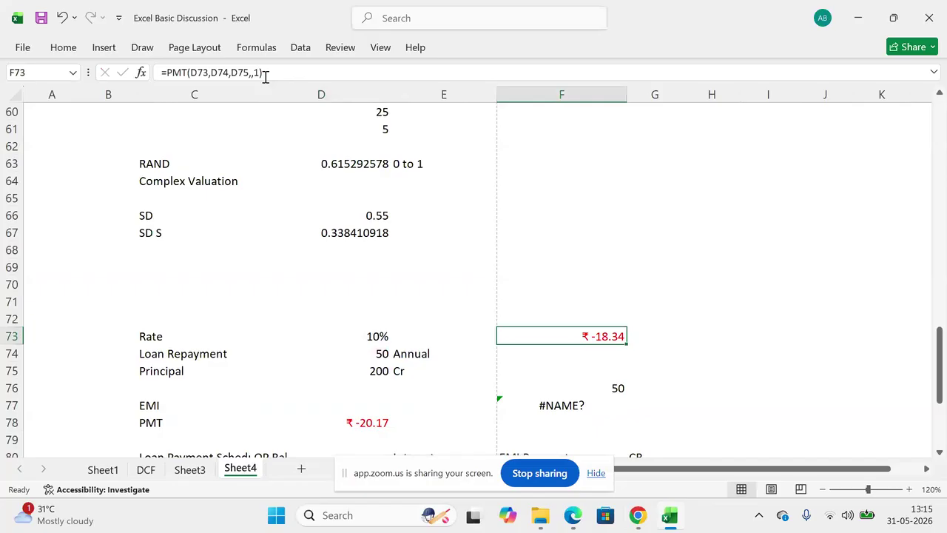
Step: Inspect the cell references of the PMT formula in D78
key("Left")
key("Down")
key("Down")
key("Down")
key("Down")
key("Down")
key("Left")
key("Right")
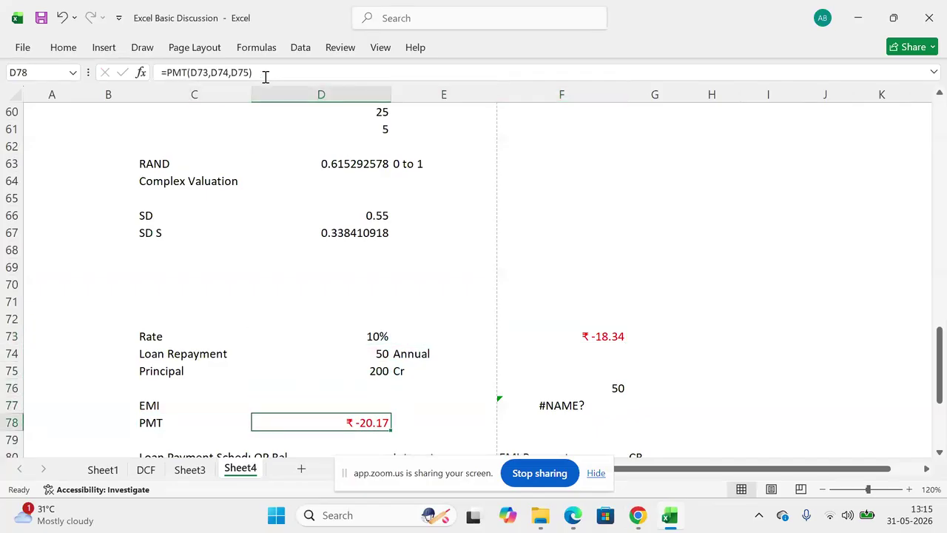
key("F2")
key("Escape")
Step: Enter the heading EMI Payment (End of year) in D72 above the rate
key("Up")
key("Up")
key("Up")
key("Up")
key("Up")
key("Up")
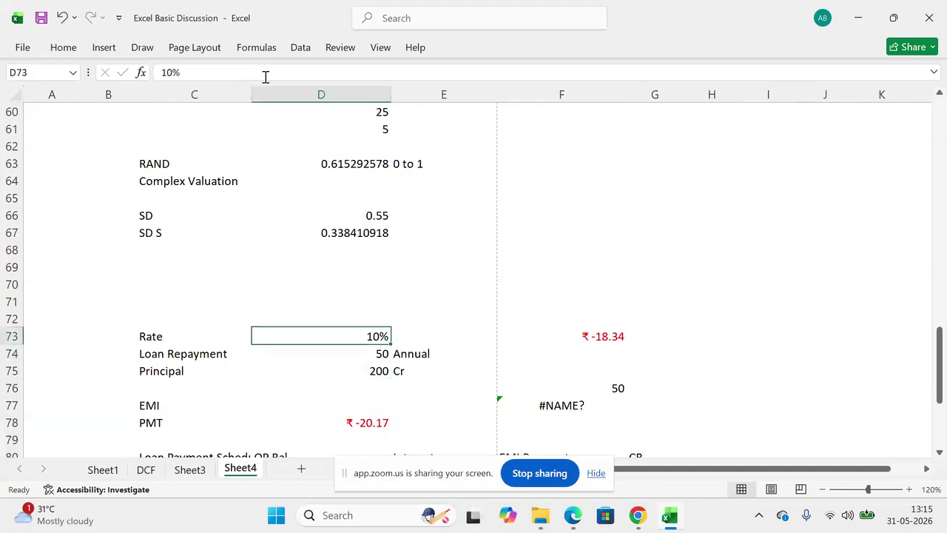
type("Interest")
key("Escape")
type("EMI Payment (End of ye")
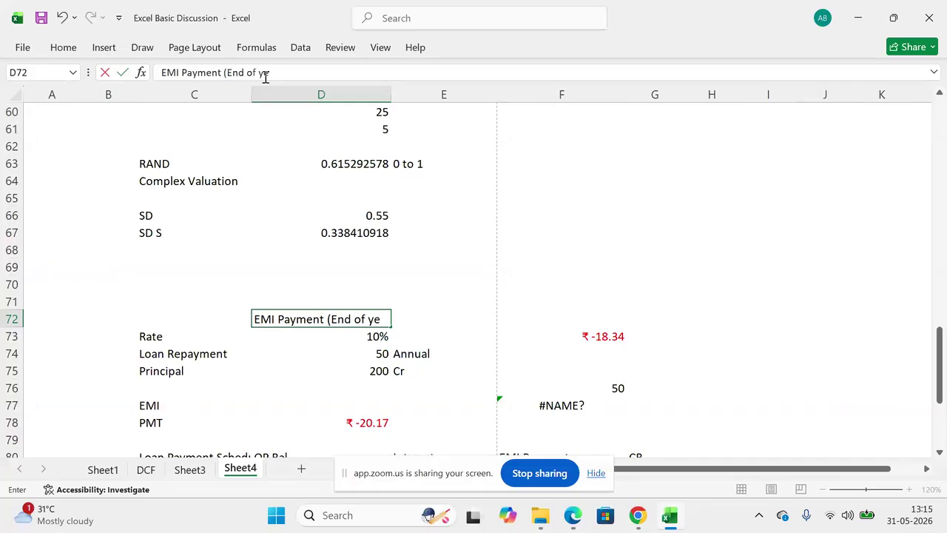
type("ar)")
key("Return")
key("Up")
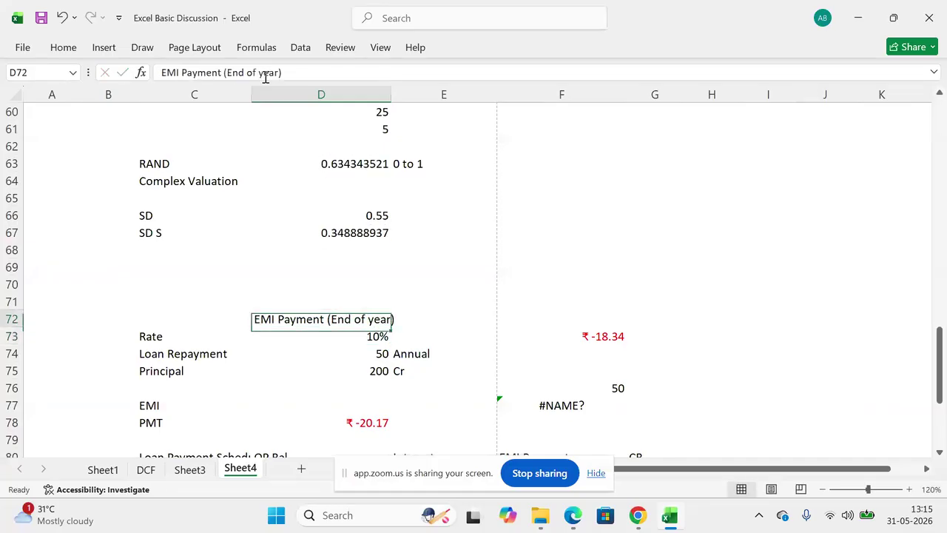
Step: Check the PMT formula in D78 against the end-of-year heading in D72
key("Down")
key("Down")
key("Down")
key("Down")
key("Down")
key("Down")
key("F2")
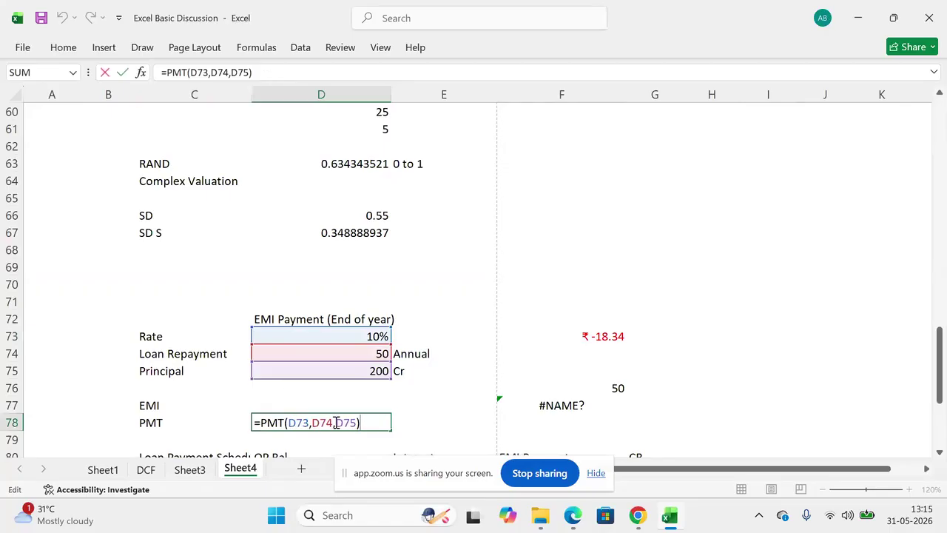
key("ctrl+Return")
left_click(335, 319)
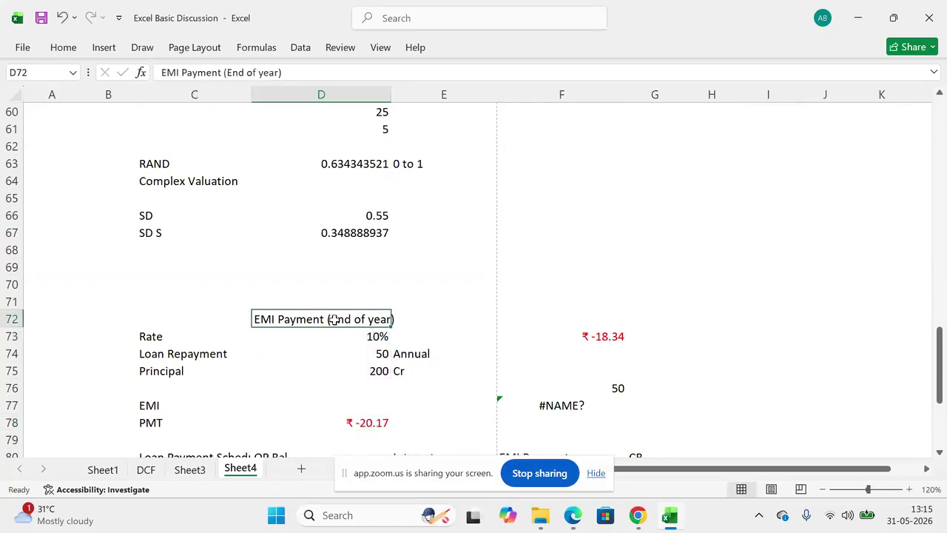
Step: Widen column G and enter the heading EMI Payment (Beg of Year) in G72
left_click(678, 317)
left_click_drag(682, 95, 784, 99)
type("EMI")
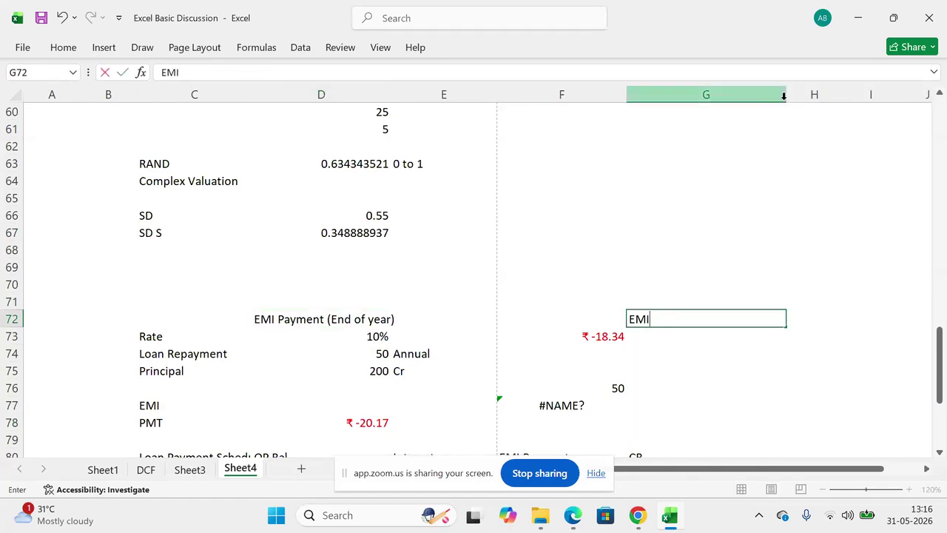
type(" Payment (Beg of Year)")
key("Return")
Step: Look again at the end-of-year PMT formula in D78
key("Left")
key("Left")
key("Left")
key("Down")
key("Down")
key("Down")
key("Down")
key("Down")
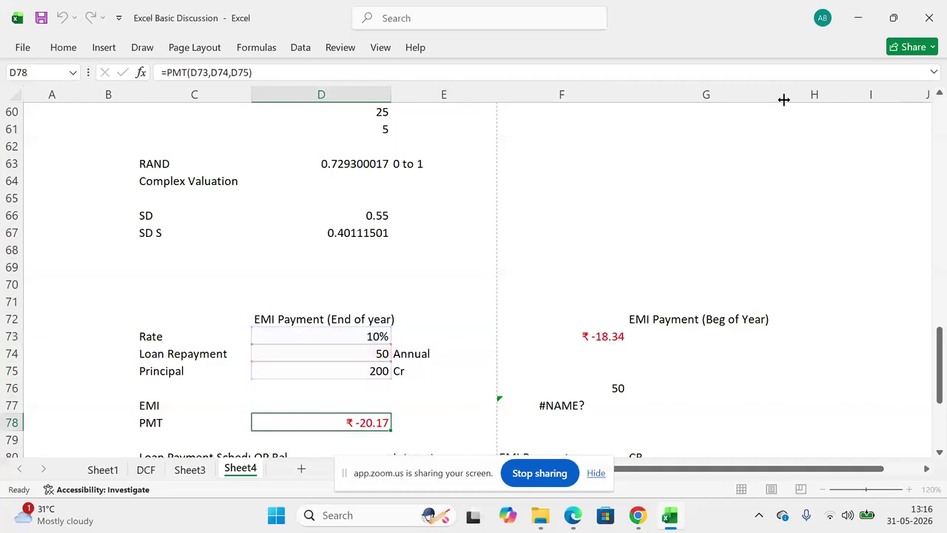
Step: Enter =PMT(D73,D74,D75,,1) in G78 to calculate the loan payment with beginning-of-period timing
key("Right")
key("Right")
key("Right")
type("=")
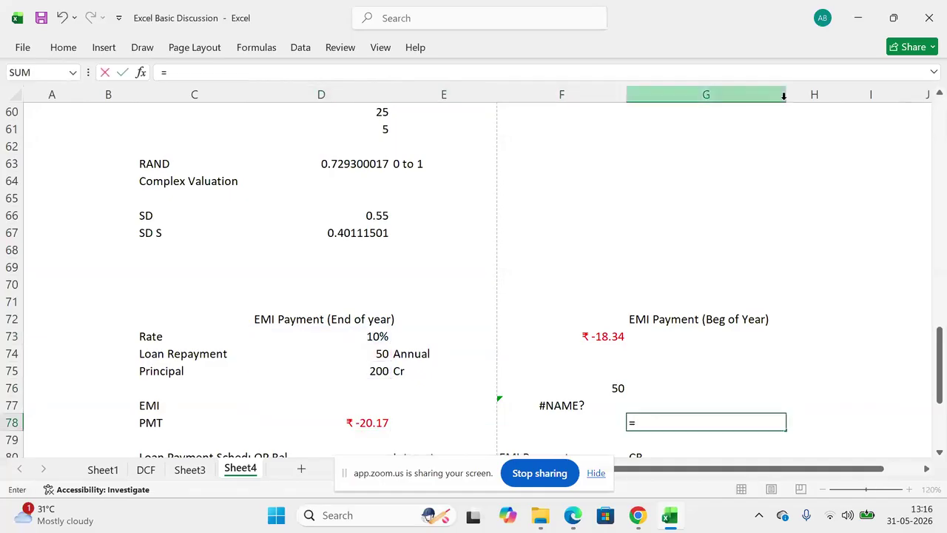
type("PMT")
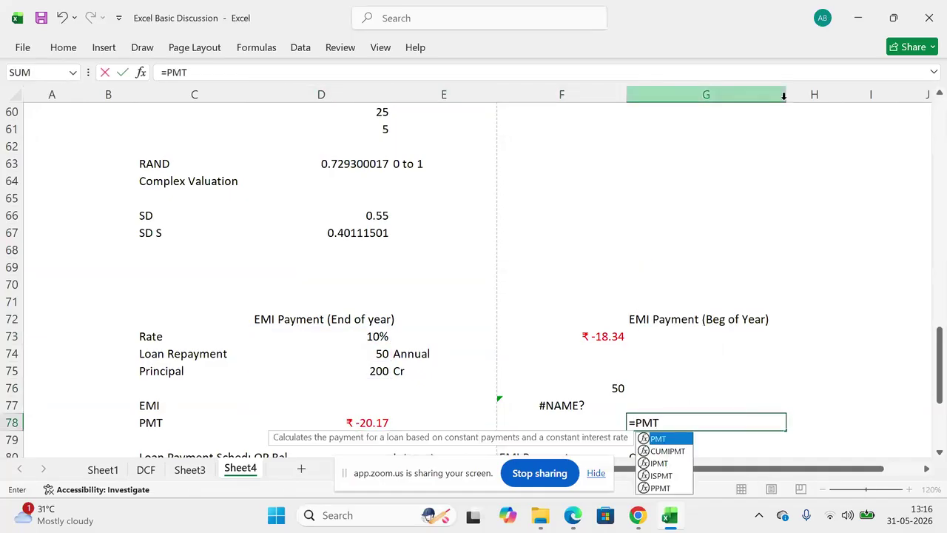
type("(")
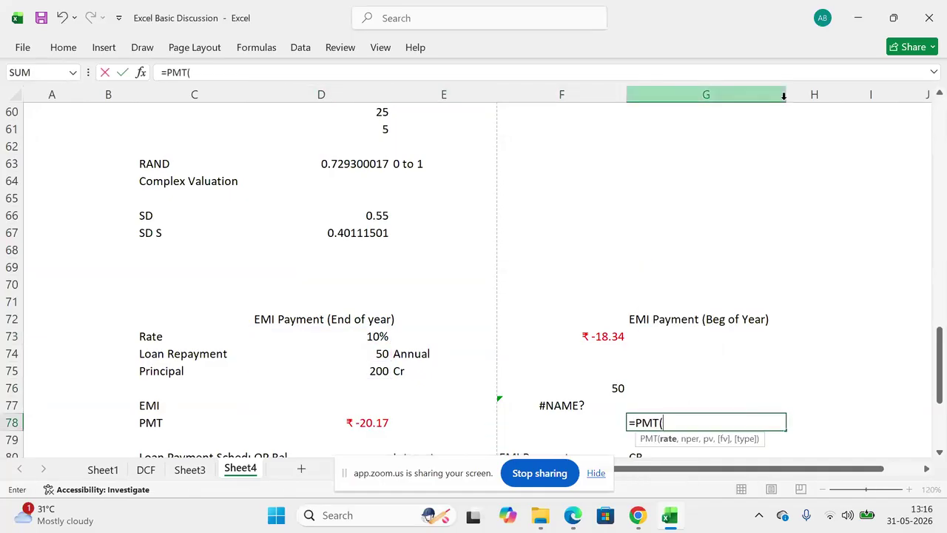
left_click(374, 336)
type(",")
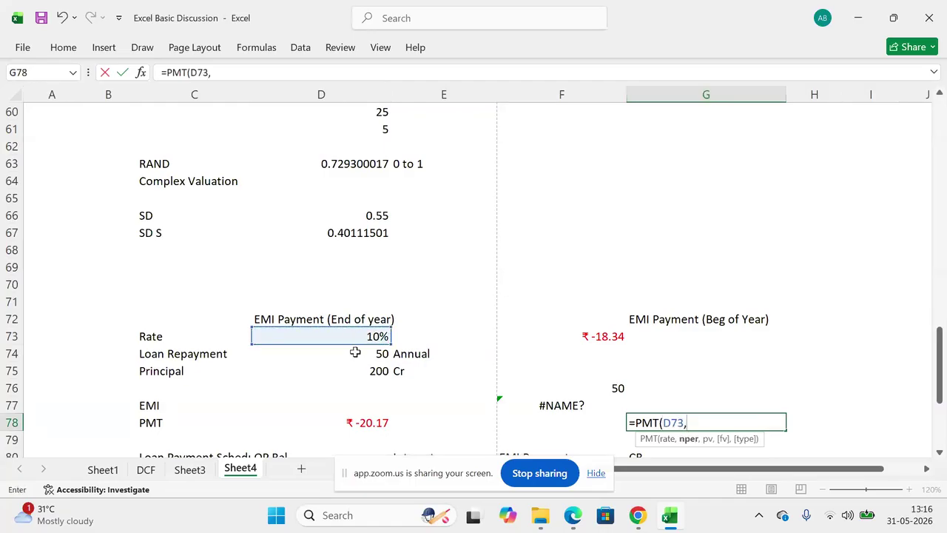
left_click(355, 353)
type(",")
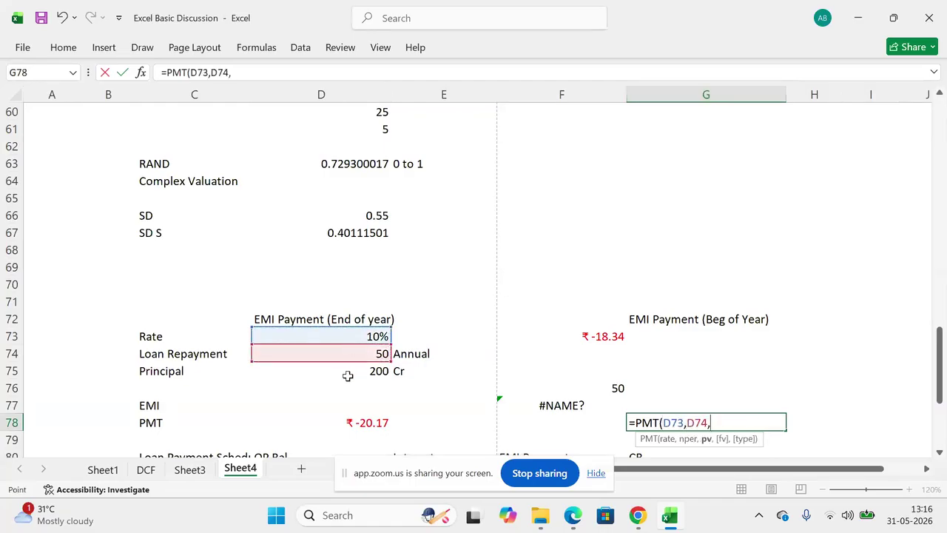
left_click(349, 375)
type(",")
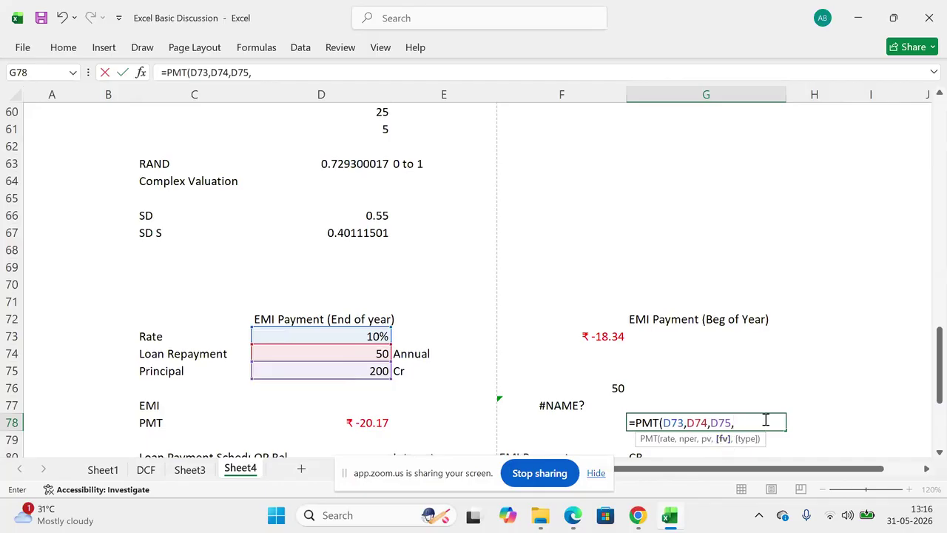
type(",")
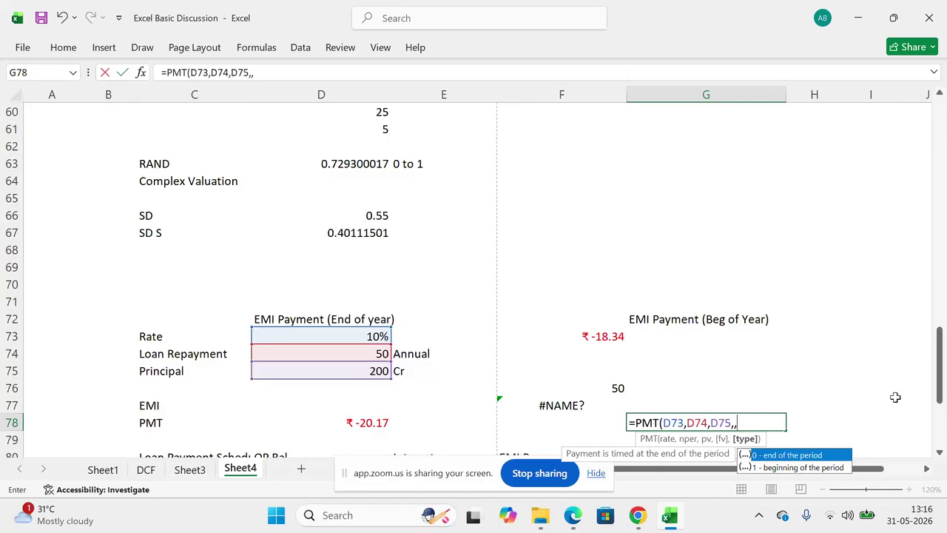
left_click_drag(941, 370, 941, 377)
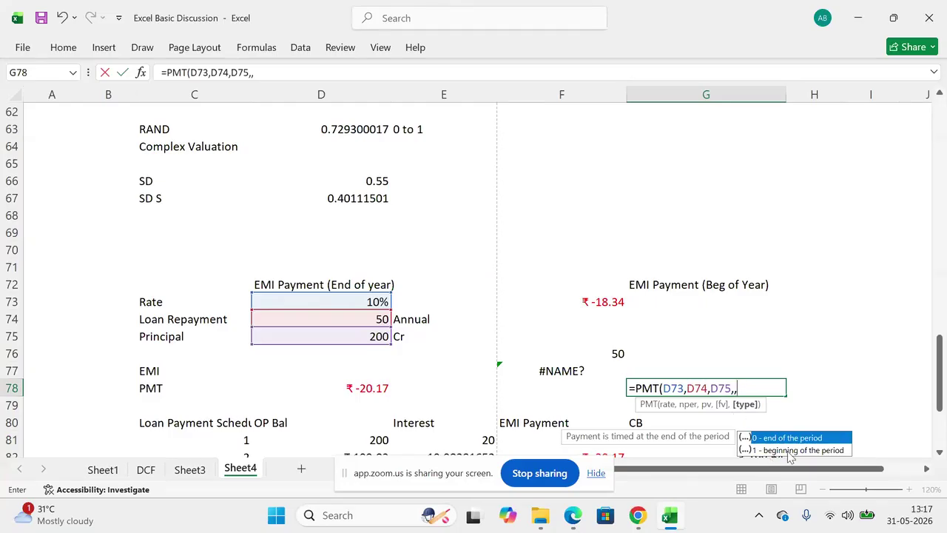
type("1")
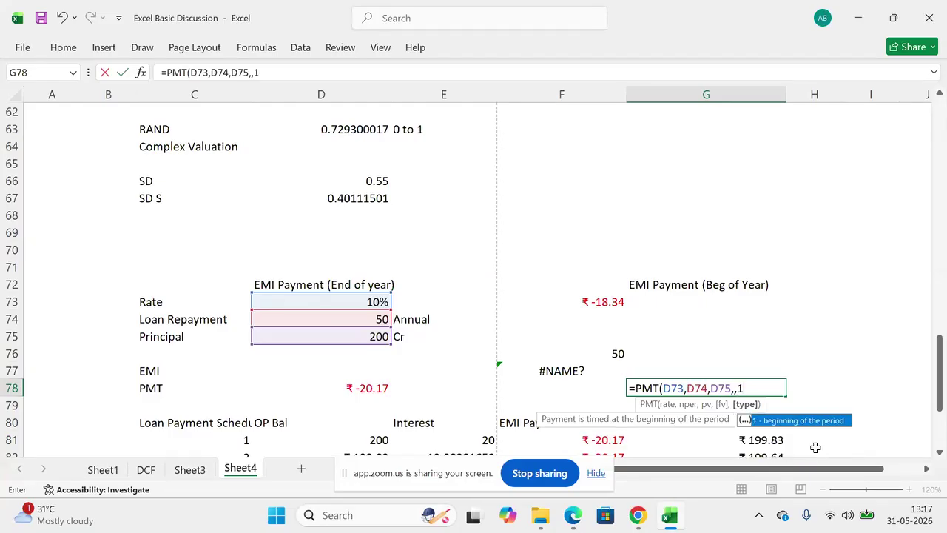
type(")")
key("Return")
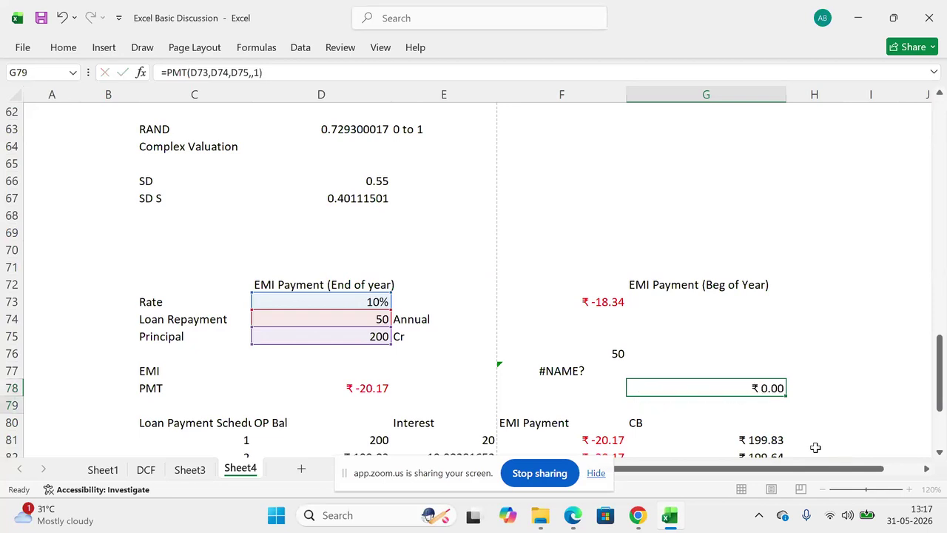
Step: Compare the beginning-of-year PMT formula in G78 with the one in F73
key("Up")
key("F2")
key("Escape")
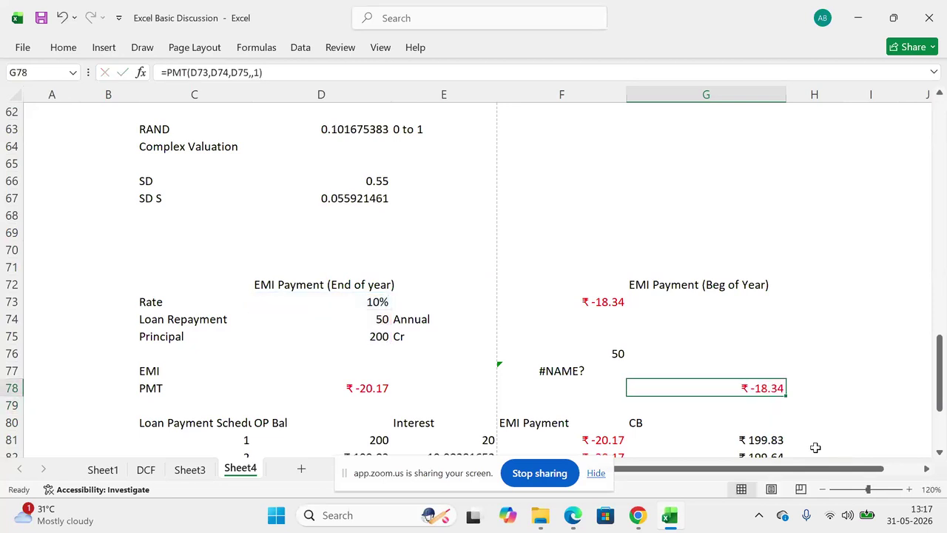
left_click(605, 304)
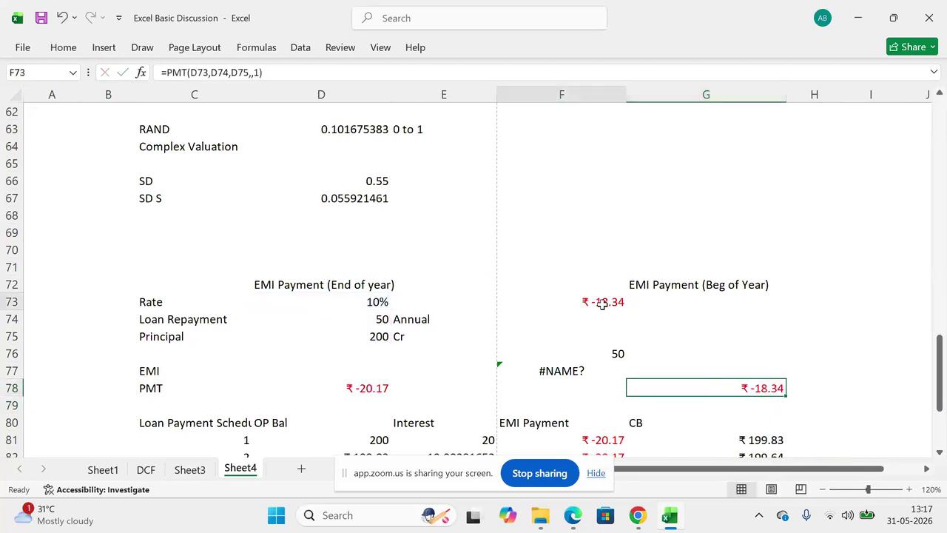
double_click(718, 386)
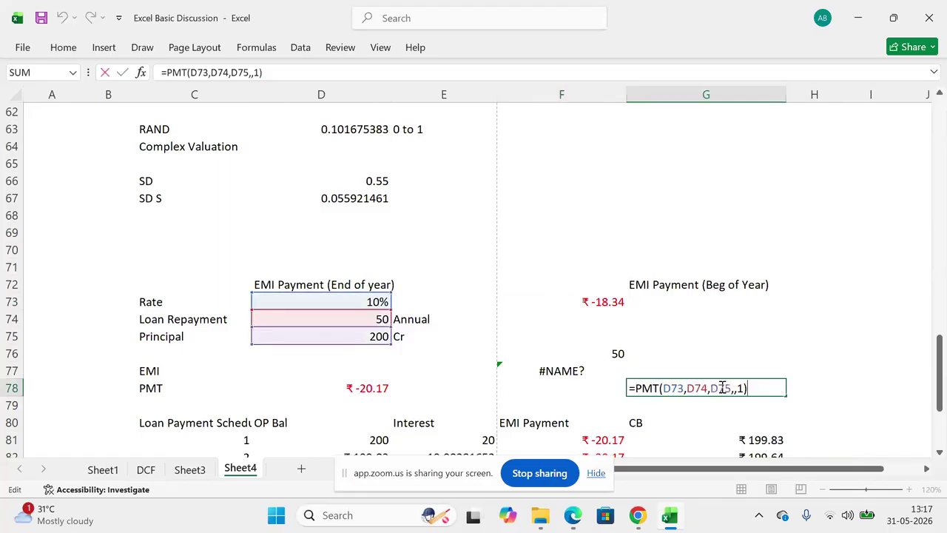
key("Escape")
left_click(605, 304)
double_click(606, 303)
key("Return")
Step: Look through the loan payment schedule below the PMT results down to its last row
key("Down")
key("Down")
key("Down")
key("Down")
key("Down")
key("Down")
key("Down")
key("Down")
key("Down")
key("Down")
key("Down")
key("Down")
key("Down")
key("Down")
key("Down")
key("Down")
key("Down")
key("Down")
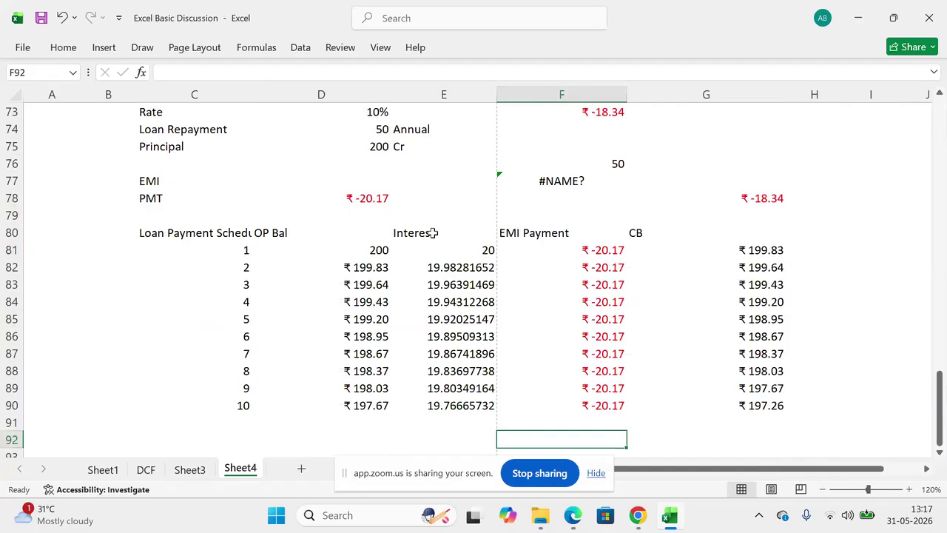
Step: Set the loan repayment term in D74 to 5 and clear the #NAME? entry in F77
left_click(357, 178)
key("Up")
key("Up")
key("Up")
key("Up")
key("Up")
key("Up")
key("Up")
key("Up")
key("Up")
key("Up")
key("Up")
key("Up")
key("Up")
key("Down")
key("Down")
key("Down")
key("Down")
key("Down")
key("Down")
key("Down")
key("Down")
key("Down")
key("Down")
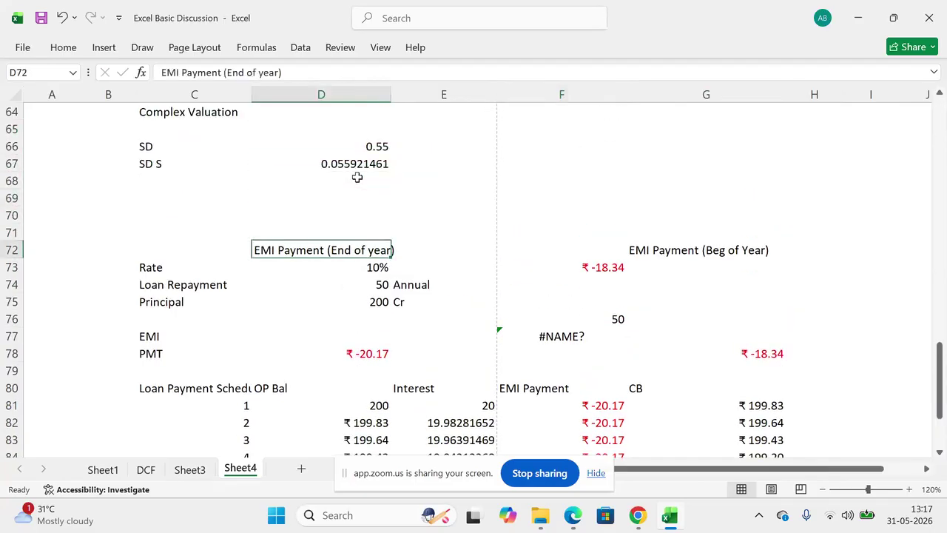
key("F2")
key("BackSpace")
key("Return")
key("Up")
type("5")
key("ctrl+Return")
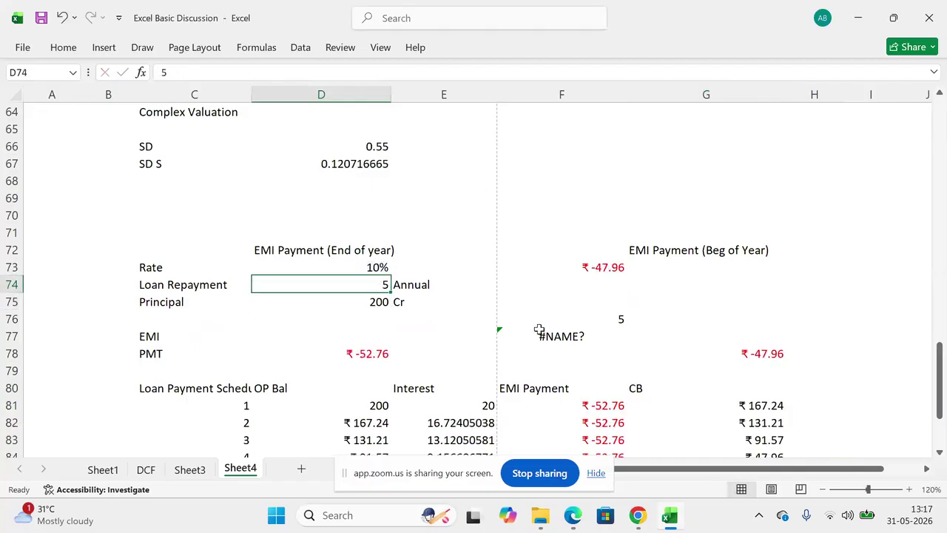
left_click(539, 333)
key("Delete")
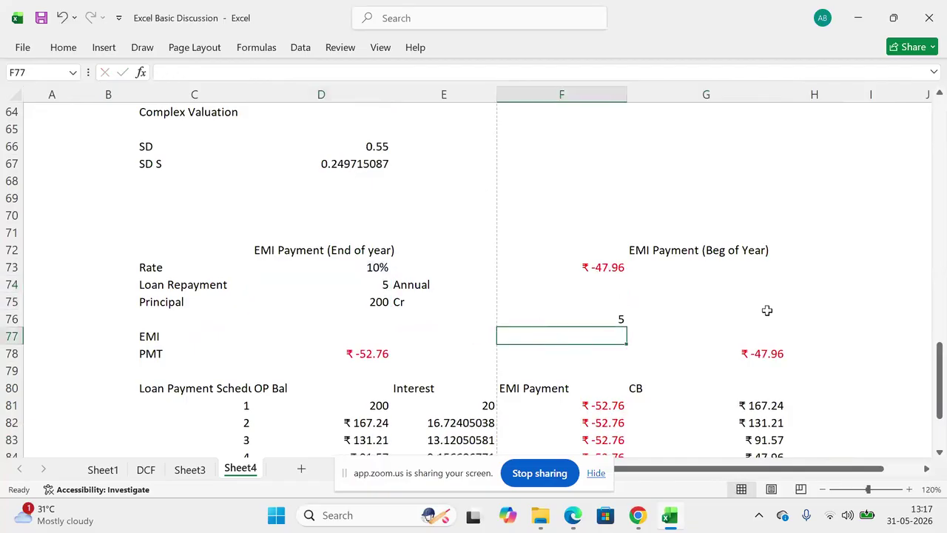
Step: Examine the beginning-of-year PMT formula in G78 alongside the end-of-year payment and the schedule below
left_click(750, 356)
key("F2")
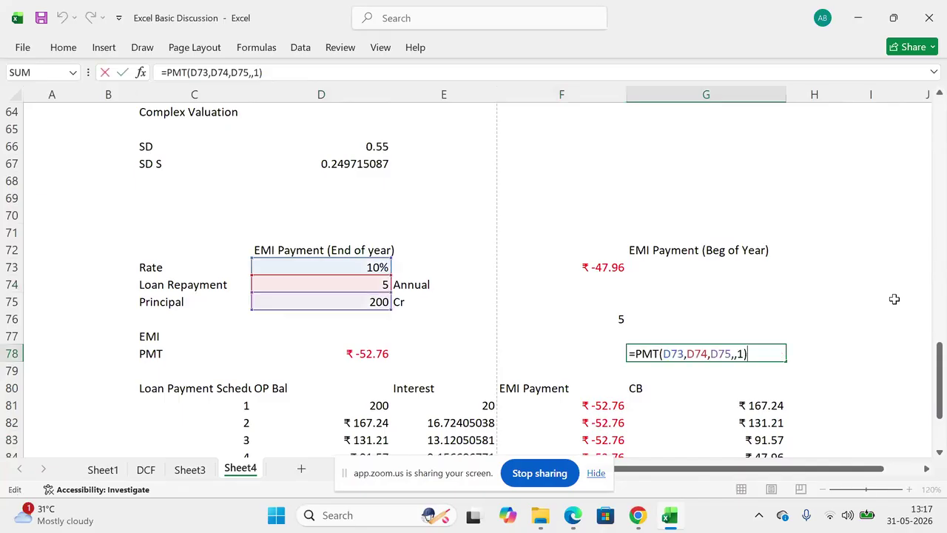
key("Escape")
key("F2")
key("Escape")
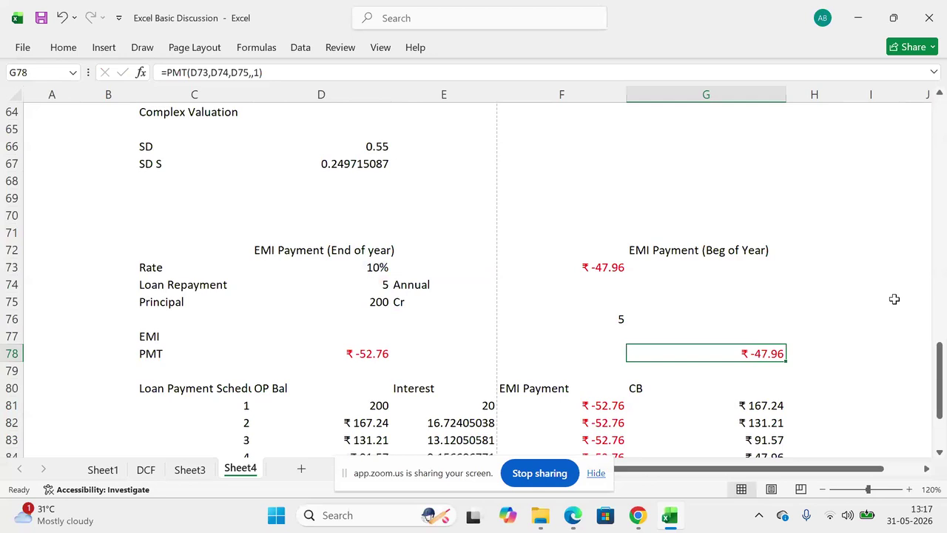
key("Return")
key("Up")
key("F2")
key("Escape")
key("Left")
key("Left")
key("Right")
key("Right")
key("F2")
key("Return")
key("Down")
key("Down")
key("Down")
key("Down")
key("Down")
key("Down")
key("Down")
key("Down")
key("Down")
left_click(742, 267)
double_click(742, 268)
key("Escape")
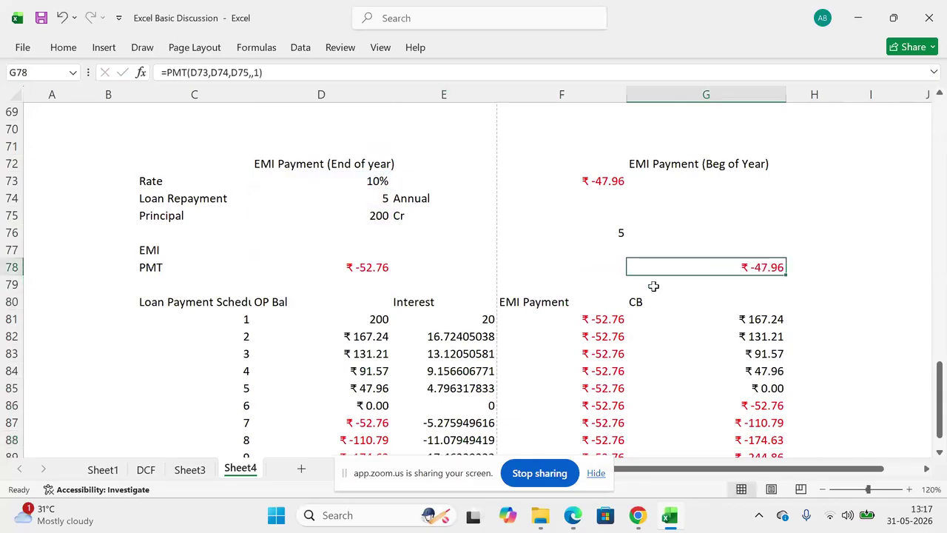
Step: Delete the loan schedule rows for periods 6 to 10, starting at C86
left_click(309, 412)
key("Left")
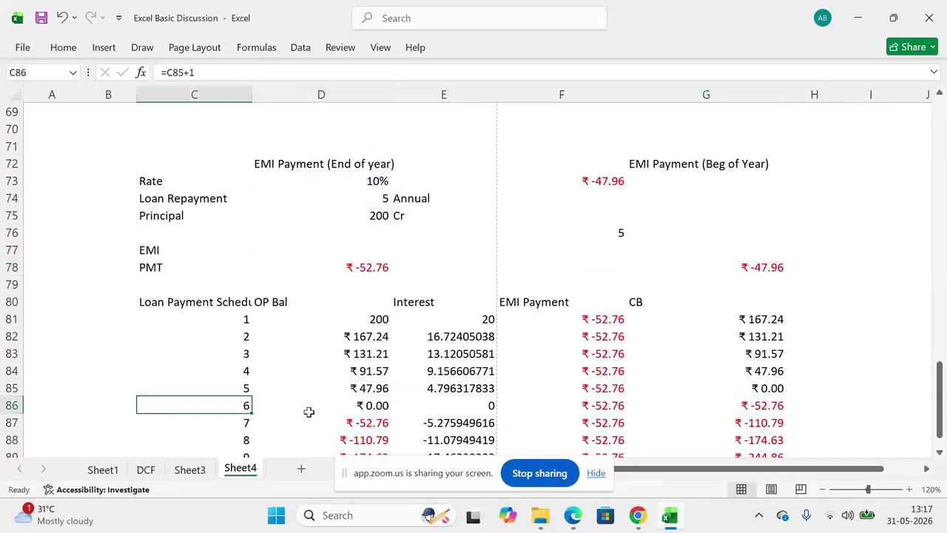
key("ctrl+shift+Down")
key("ctrl+shift+Right")
key("Delete")
key("Up")
key("Up")
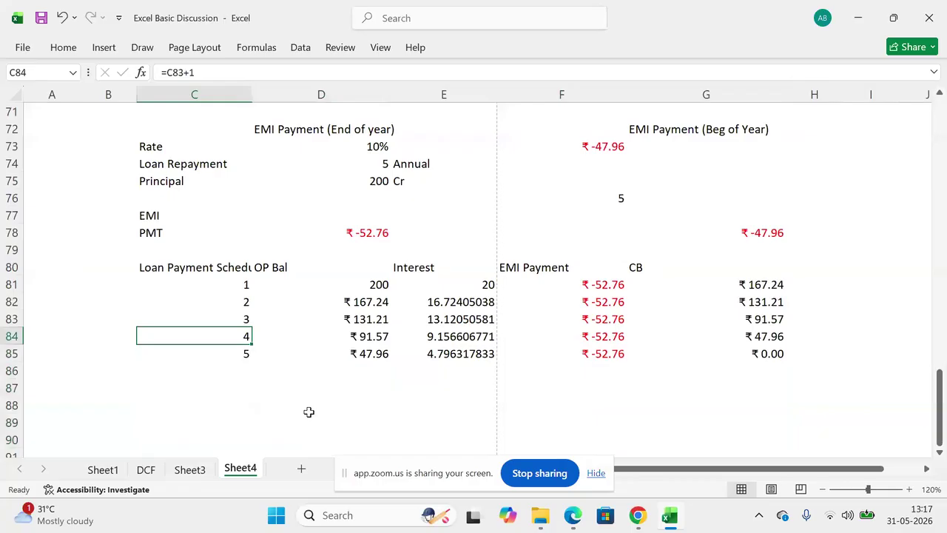
Step: Review the Interest and EMI Payment columns of the shortened loan schedule
key("Up")
key("Up")
key("Right")
key("Right")
key("Up")
key("Up")
key("Right")
key("Left")
key("Right")
key("Left")
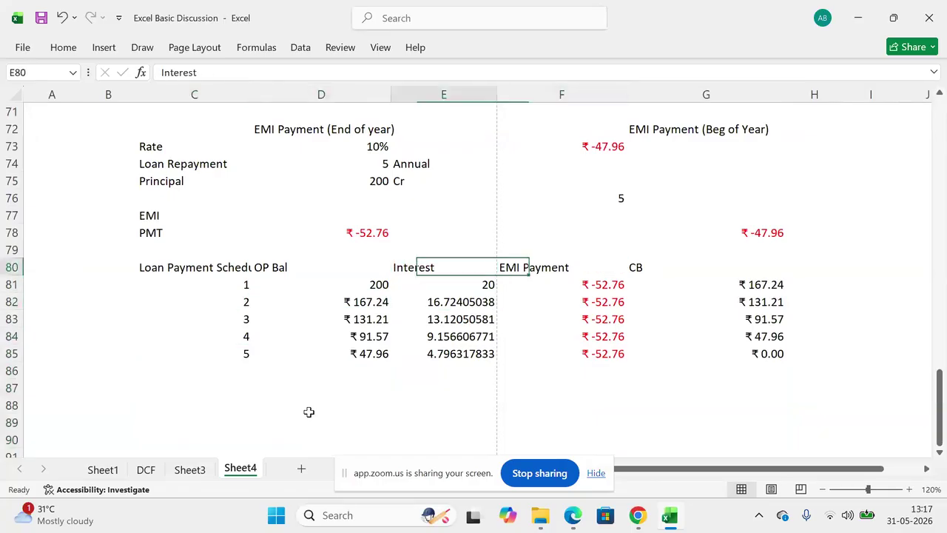
key("ctrl+shift+Down")
key("ctrl+shift+Up")
key("Right")
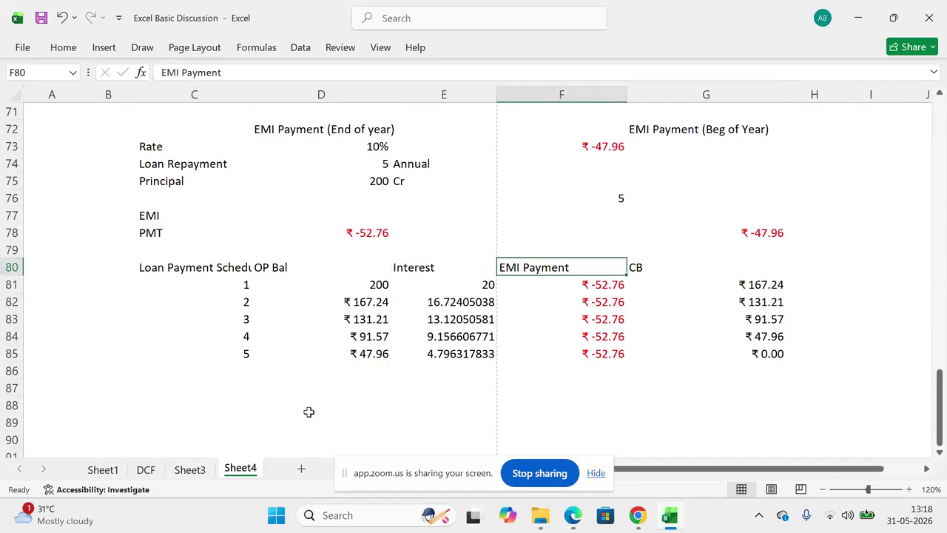
Step: Move the CB column of the loan schedule from G80:G85 to H80:H85
key("Right")
key("ctrl+shift+Down")
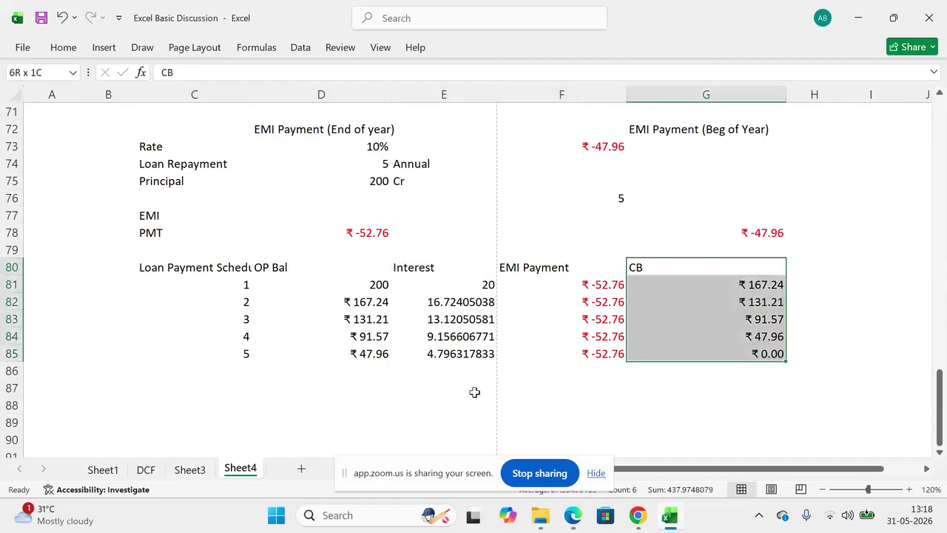
key("ctrl+x")
key("Right")
key("ctrl+v")
key("Left")
key("Left")
key("Left")
key("Left")
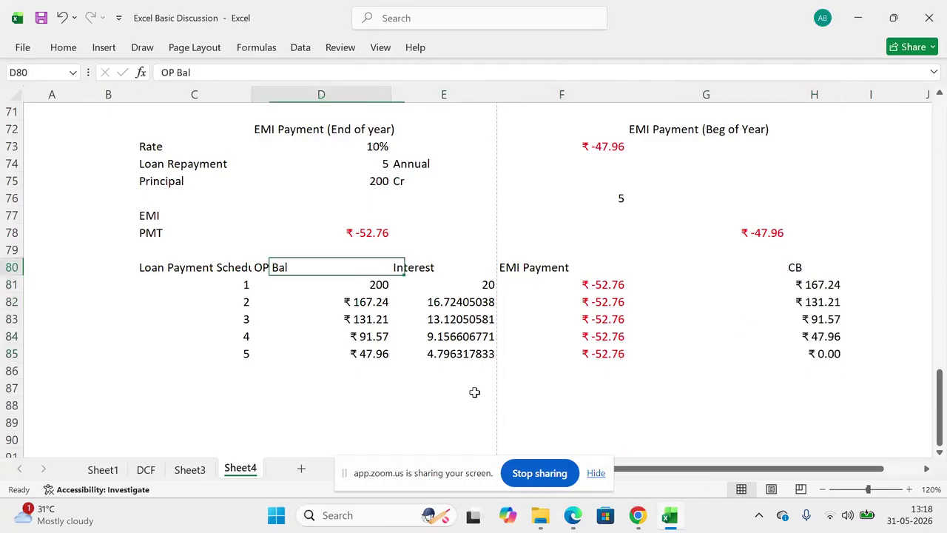
Step: Move the Interest column from E80:E85 to G80:G85, between EMI Payment and CB
key("Right")
key("ctrl+shift+Down")
key("ctrl+x")
key("Right")
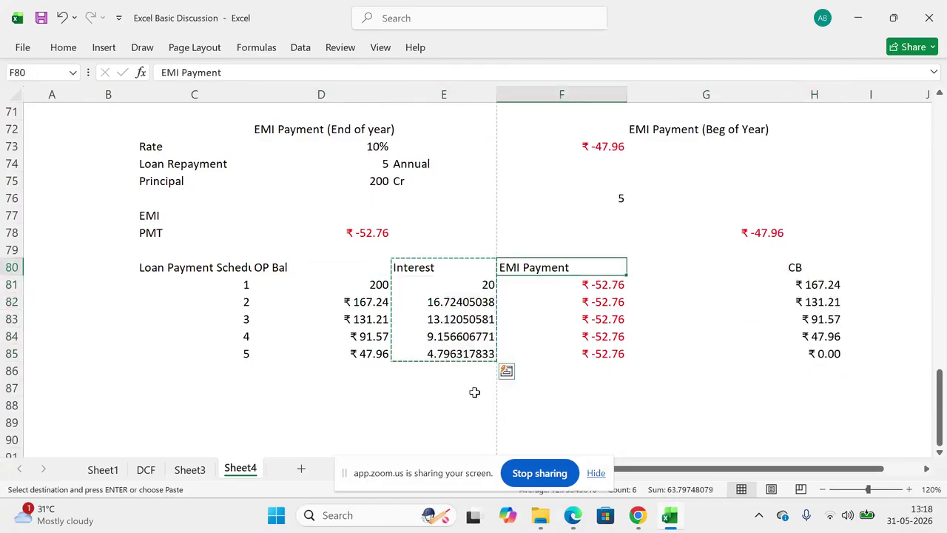
key("Right")
key("ctrl+v")
Step: Shift the EMI Payment, Interest and CB block one column to the left so it starts at E80
key("Left")
key("ctrl+shift+Down")
key("ctrl+shift+Right")
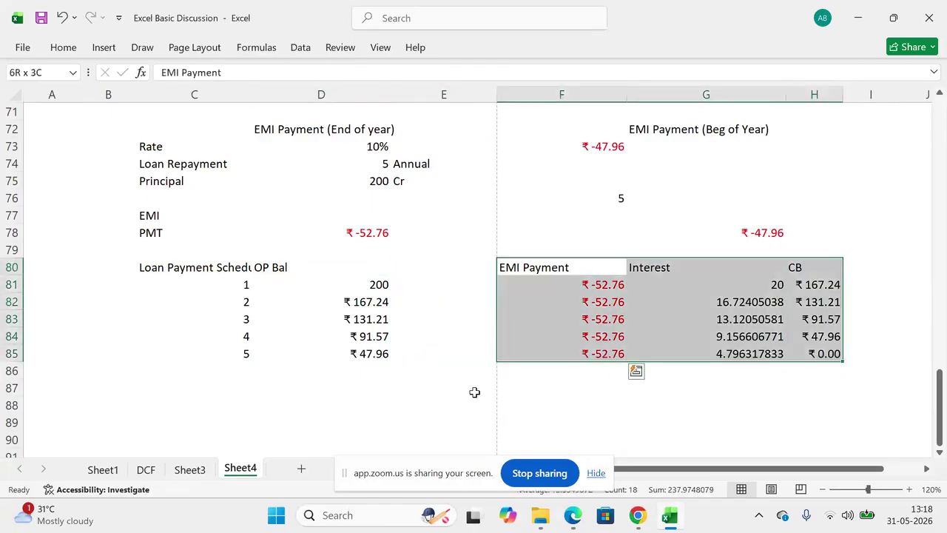
key("ctrl+x")
key("Left")
key("Left")
key("Right")
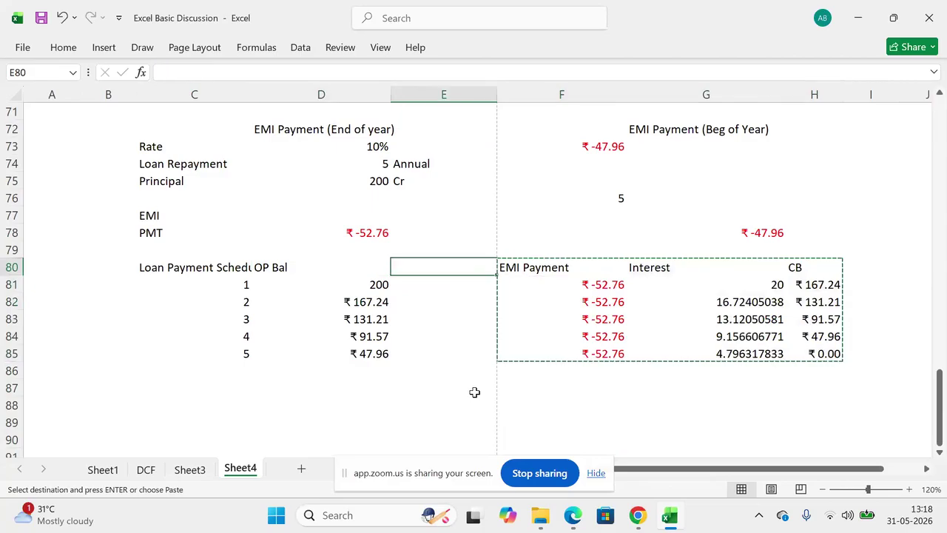
key("ctrl+v")
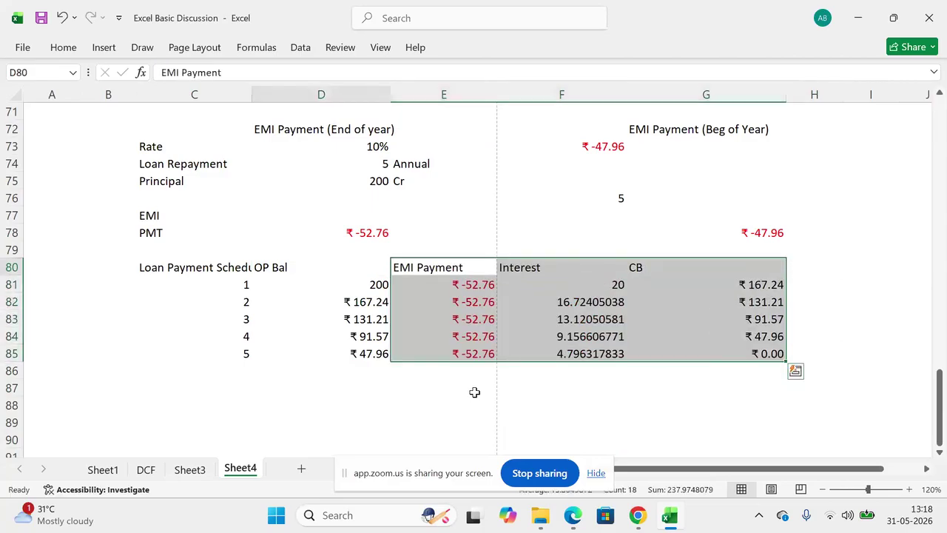
Step: Undo the column moves in the loan schedule to restore the original Interest, EMI Payment, CB order
key("Left")
key("ctrl+z")
key("ctrl+z")
key("ctrl+z")
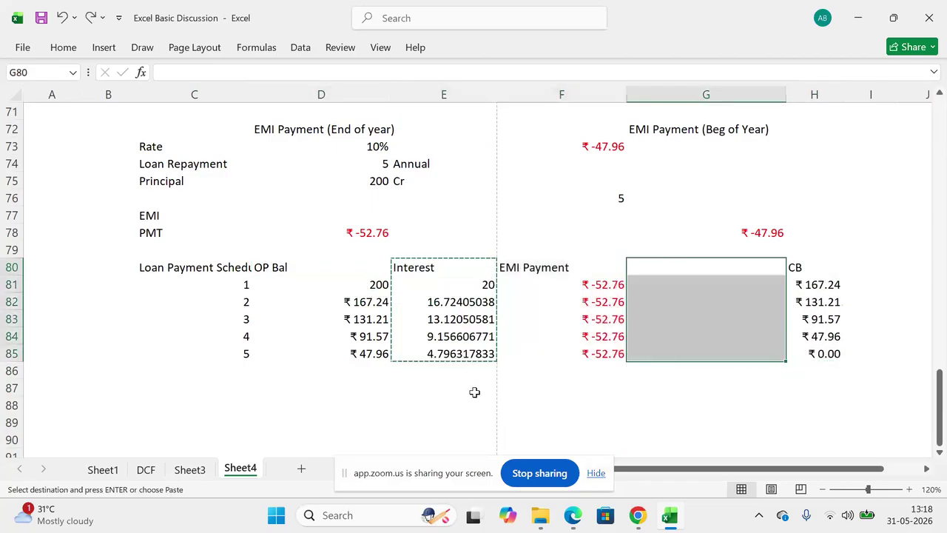
key("Left")
Step: Review the formulas behind the CB, EMI Payment and Interest columns in the first rows of the loan schedule
key("F2")
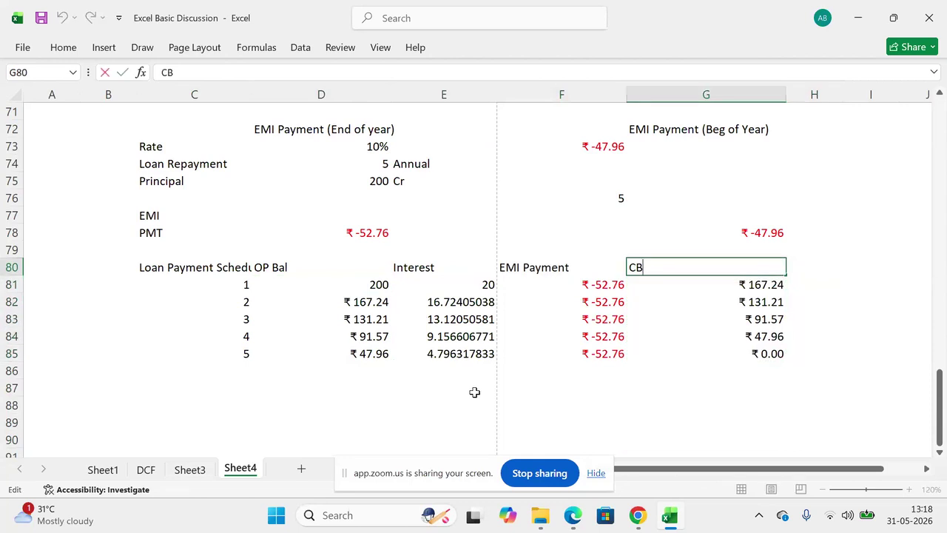
key("Return")
key("F2")
key("Escape")
key("Left")
key("F2")
key("Escape")
key("Left")
key("F2")
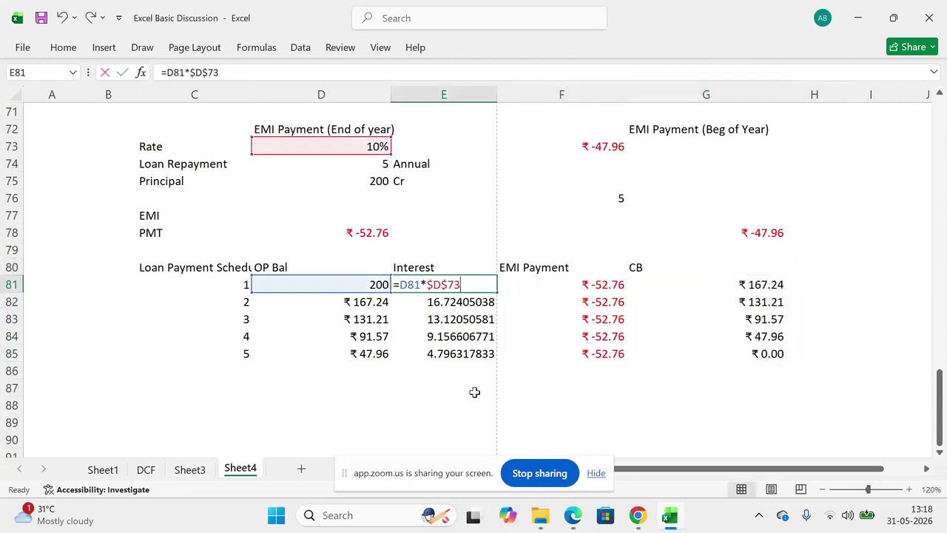
key("Escape")
key("Down")
key("F2")
key("Escape")
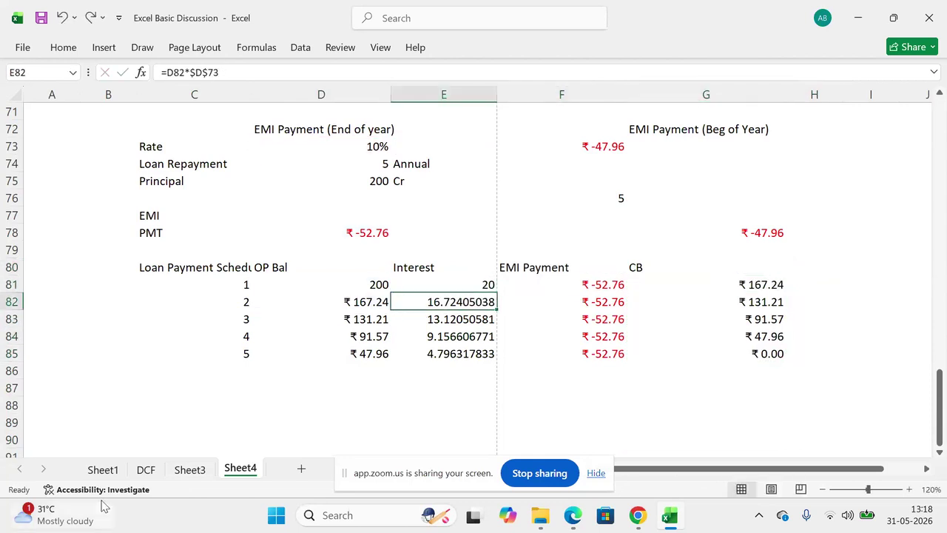
Step: Create a copy of Sheet4 at the end of the workbook
right_click(240, 468)
left_click(294, 323)
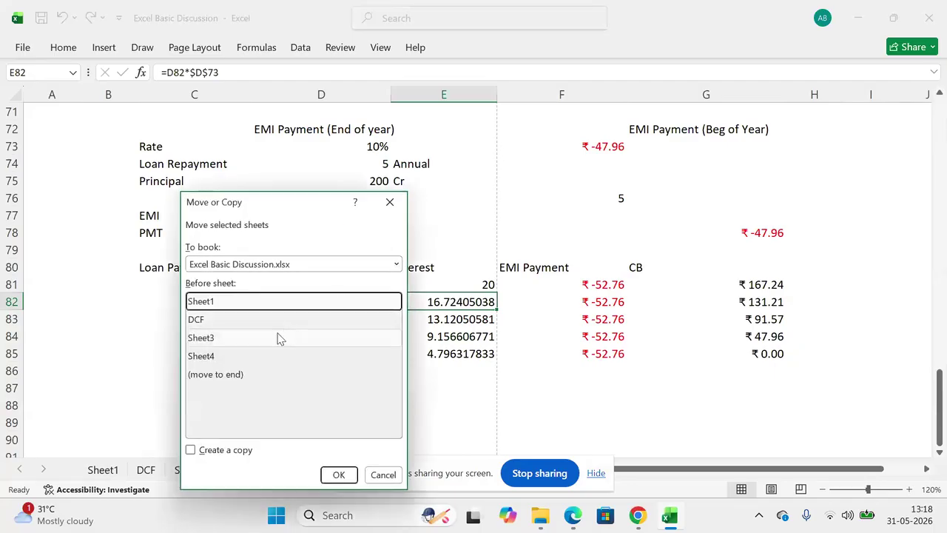
left_click(241, 376)
left_click(199, 451)
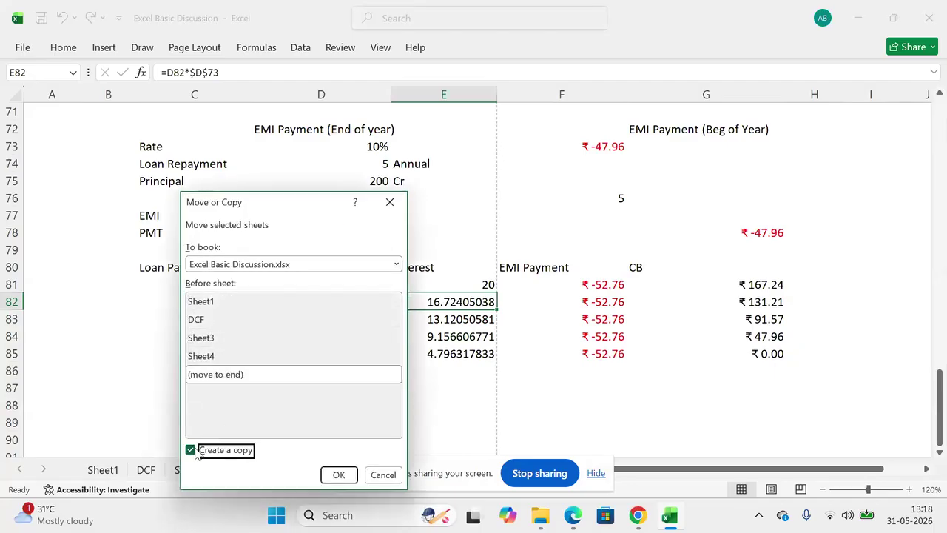
key("Return")
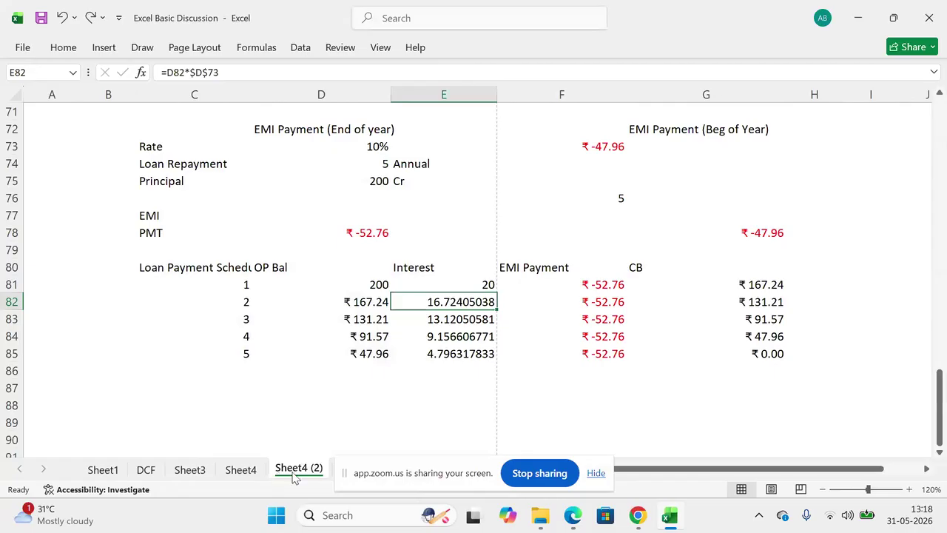
Step: Rename the copied sheet as Sheet5
double_click(294, 474)
key("End")
key("BackSpace")
key("BackSpace")
key("BackSpace")
key("BackSpace")
key("BackSpace")
type("5")
key("Return")
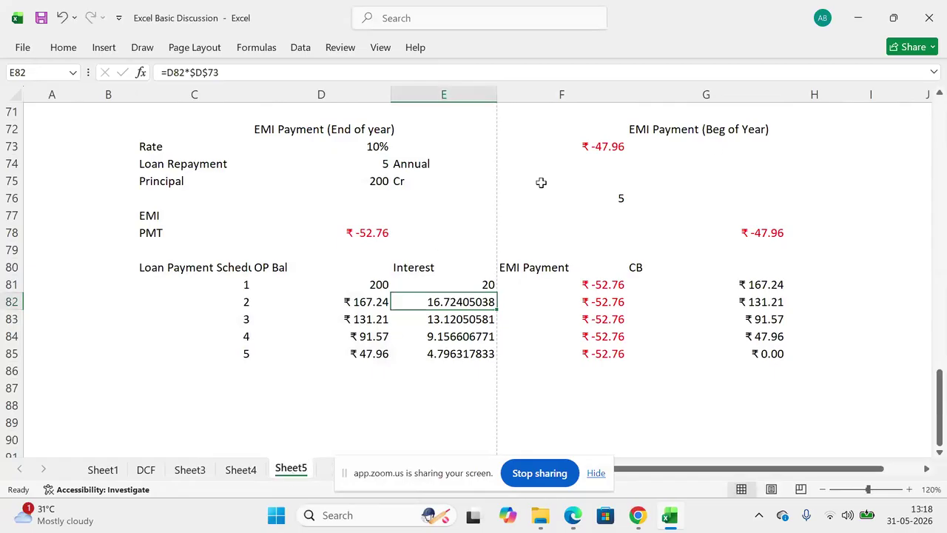
Step: Check the beginning-of-year PMT formula in G78 and the first opening balance reference in D81
left_click(656, 123)
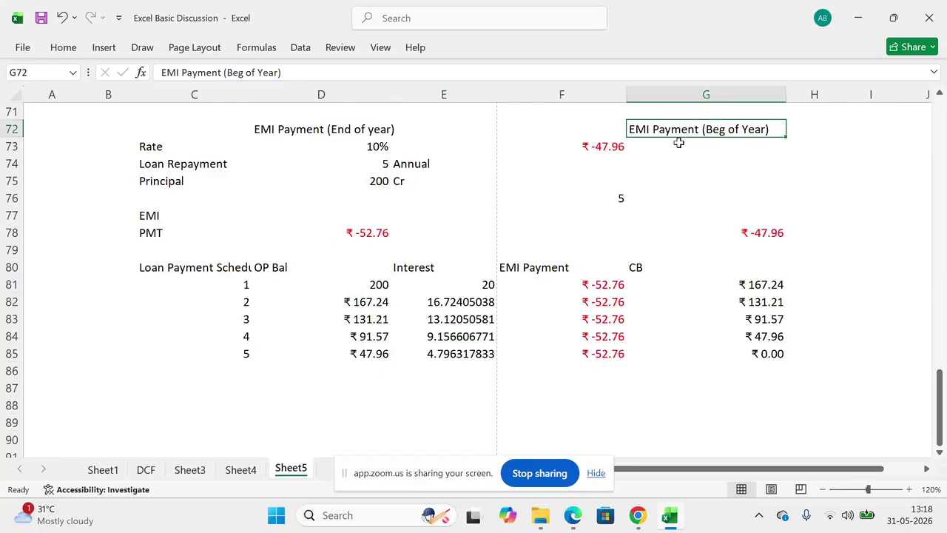
left_click(757, 231)
double_click(755, 232)
key("Escape")
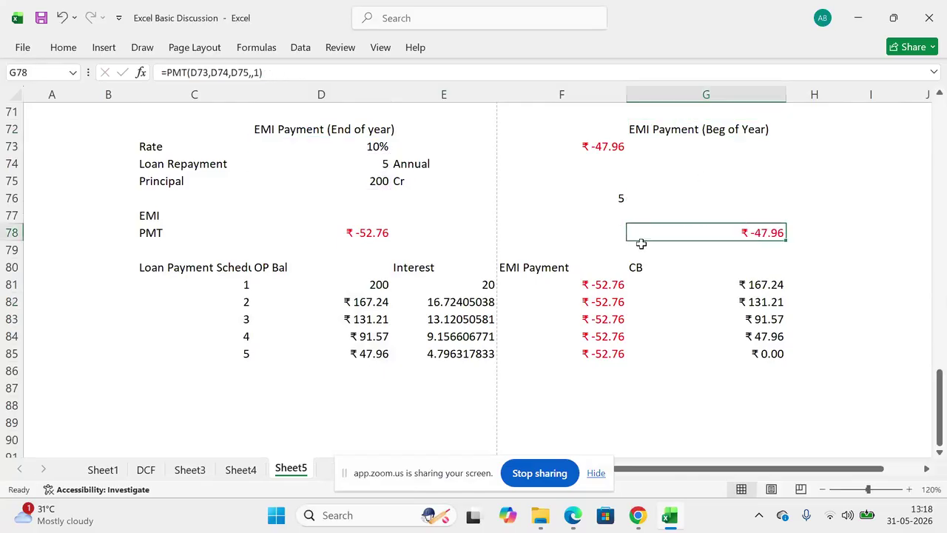
left_click(342, 285)
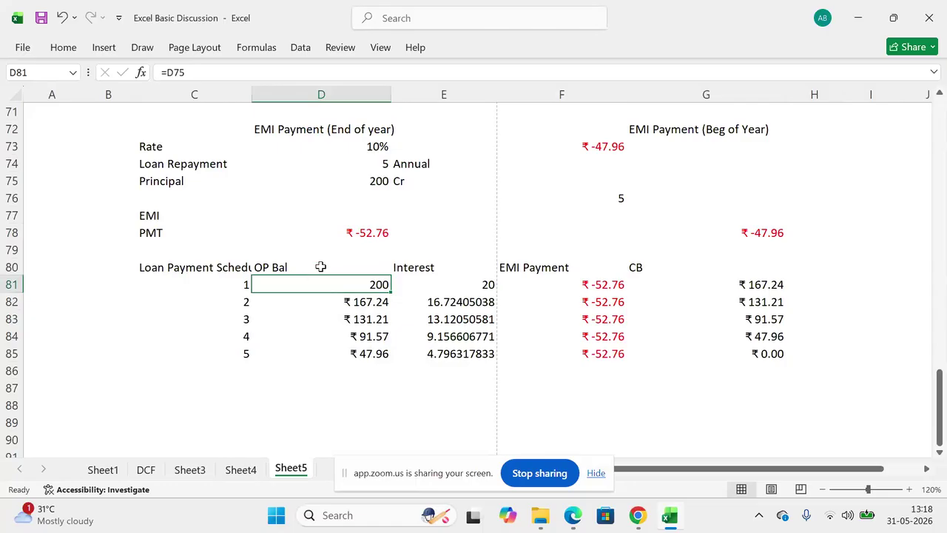
left_click(357, 179)
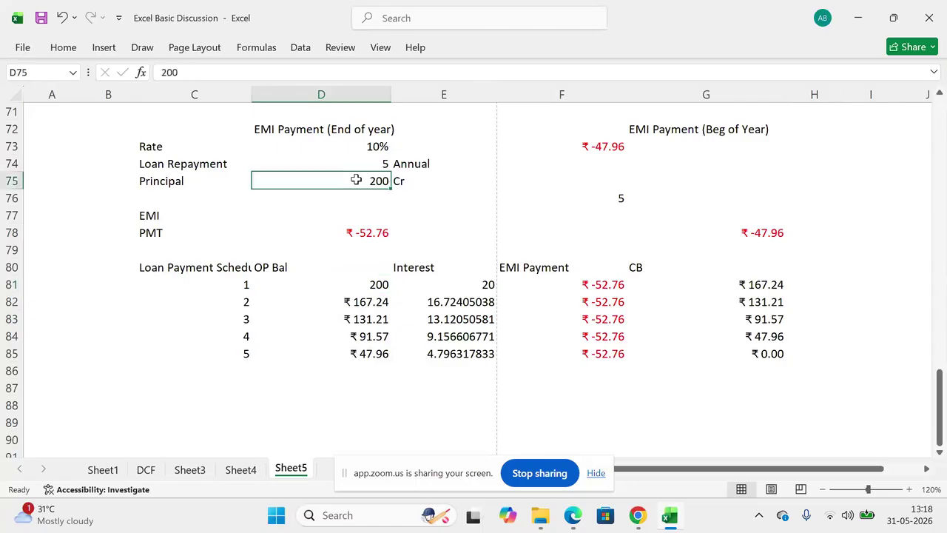
double_click(342, 284)
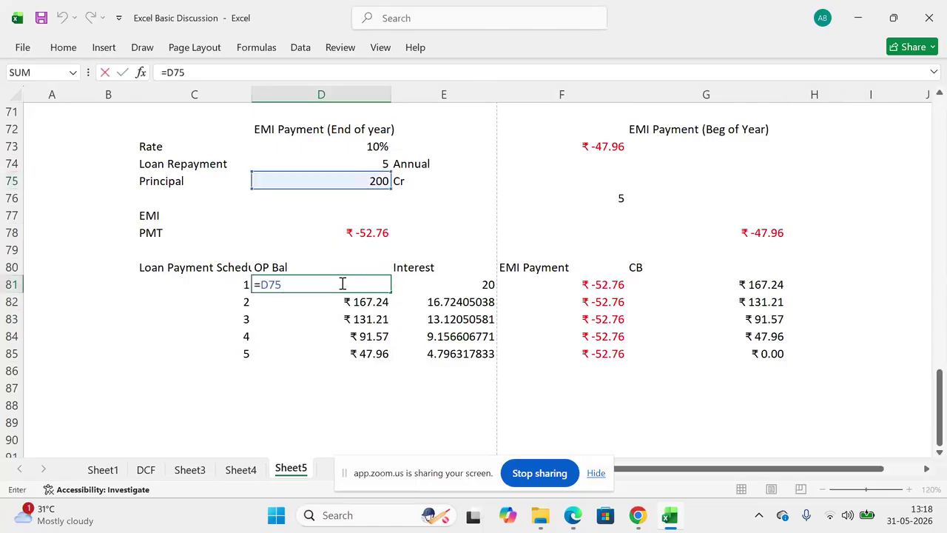
key("Escape")
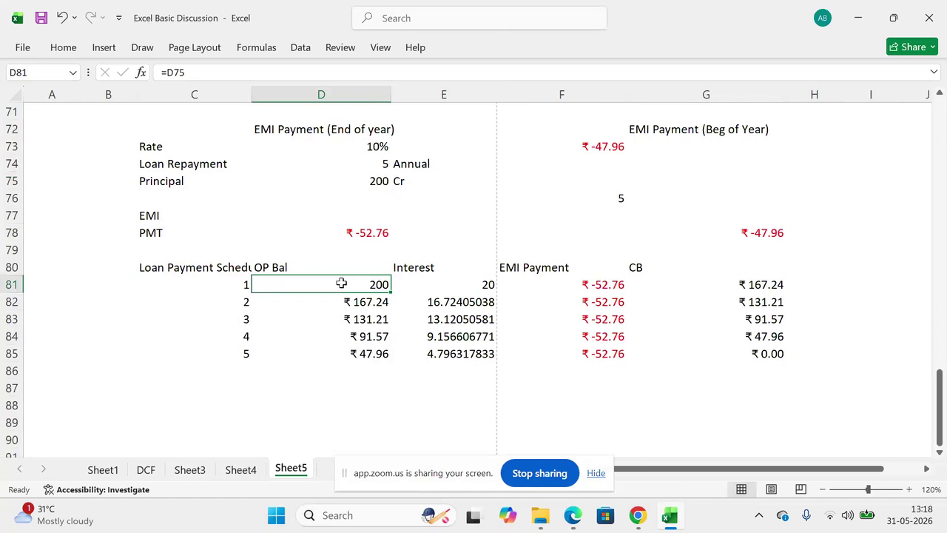
Step: Clear the Interest, EMI Payment and CB values in E81:G85 of the loan schedule
left_click_drag(418, 284, 706, 353)
key("Delete")
key("Left")
key("Down")
key("F2")
key("Return")
Step: Swap the schedule headers so E80 reads EMI Payment and F80 reads Interest
key("Up")
key("Up")
key("Up")
key("Right")
key("F2")
key("Escape")
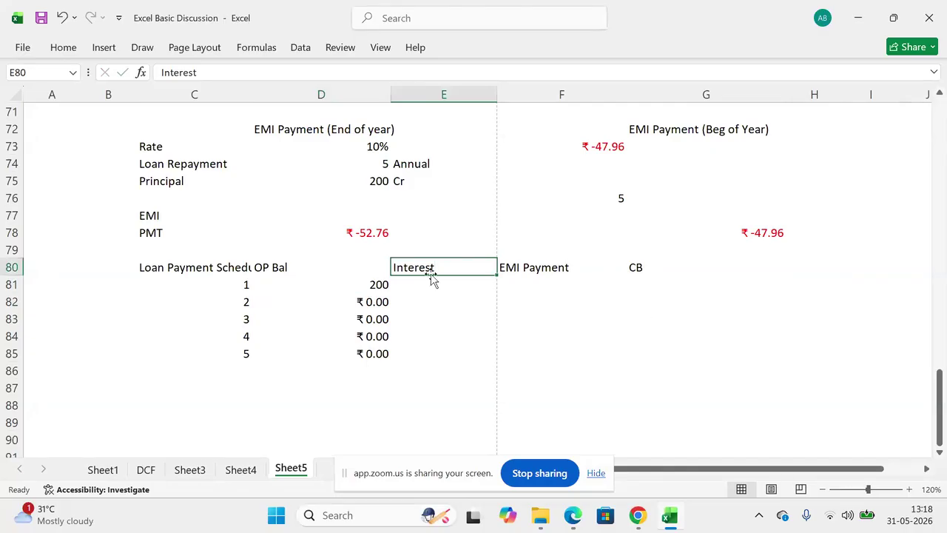
left_click(506, 268)
key("ctrl+c")
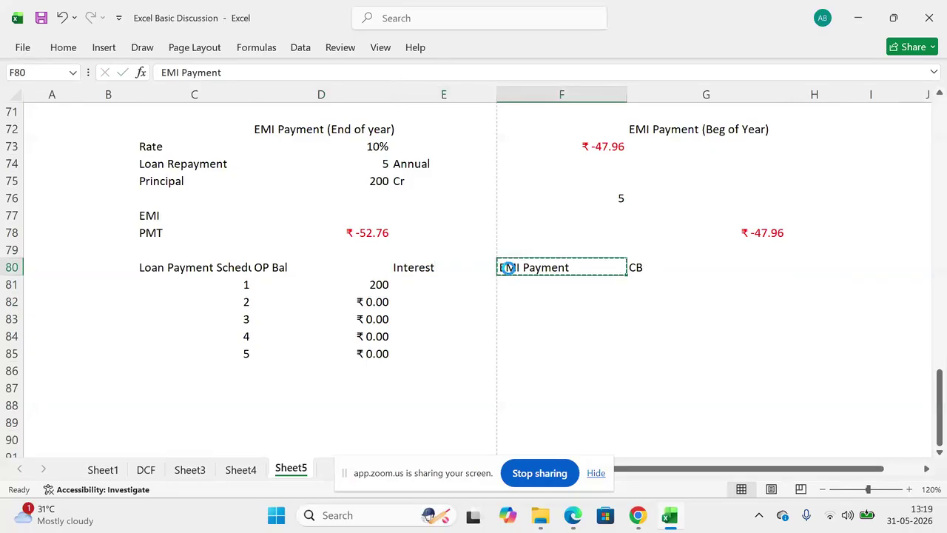
key("Left")
key("ctrl+v")
left_click(509, 268)
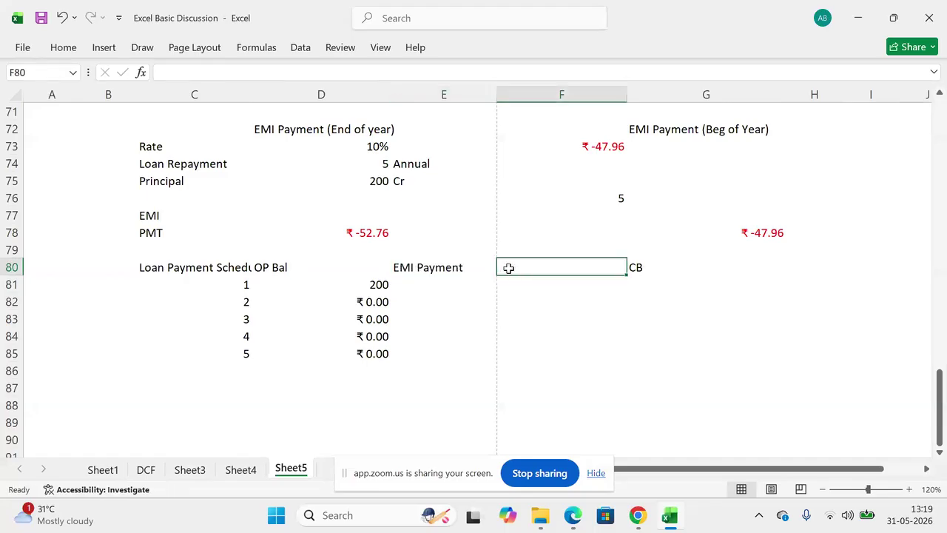
type("Intere")
key("Return")
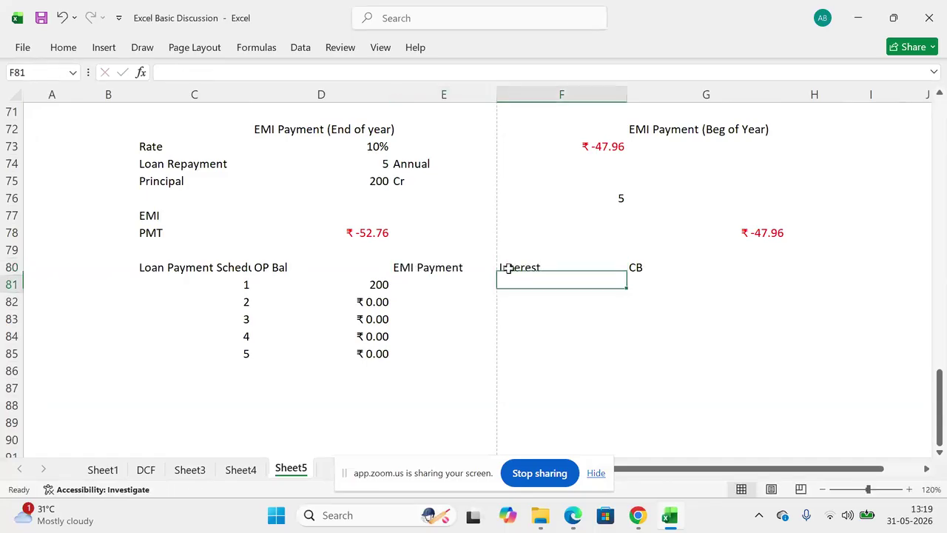
Step: Link the first-year EMI Payment in E81 to the beginning-of-year PMT with the absolute reference =$F$73
key("Left")
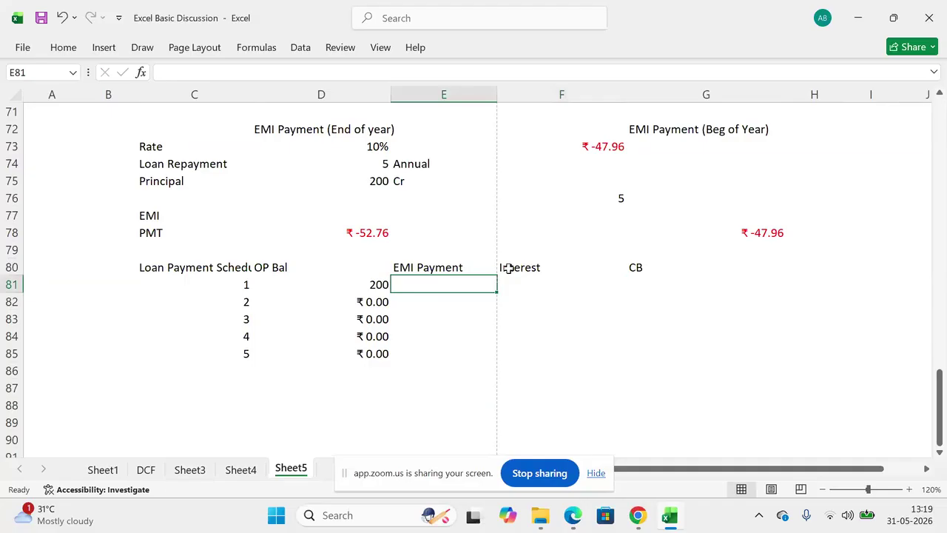
type("=")
left_click(590, 144)
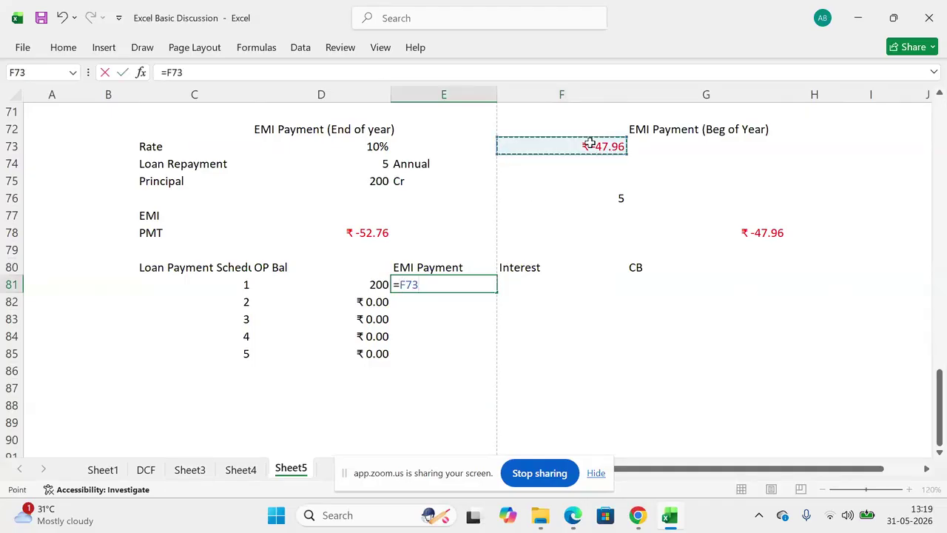
key("Return")
key("Up")
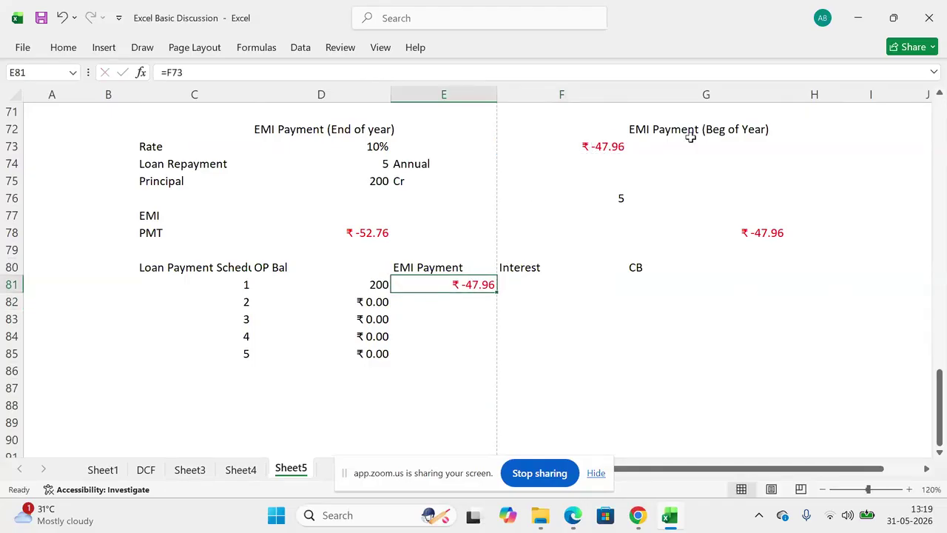
key("F2")
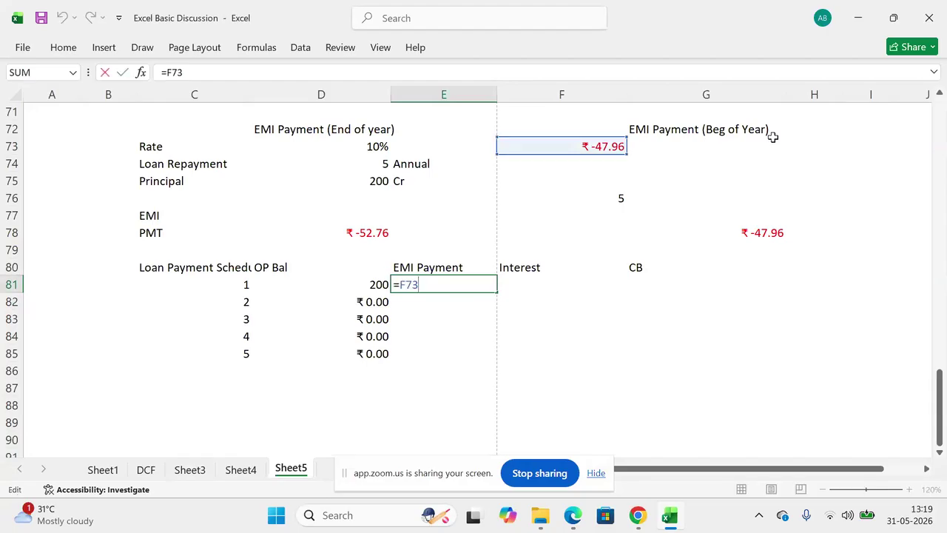
key("Left")
type("$$")
key("Return")
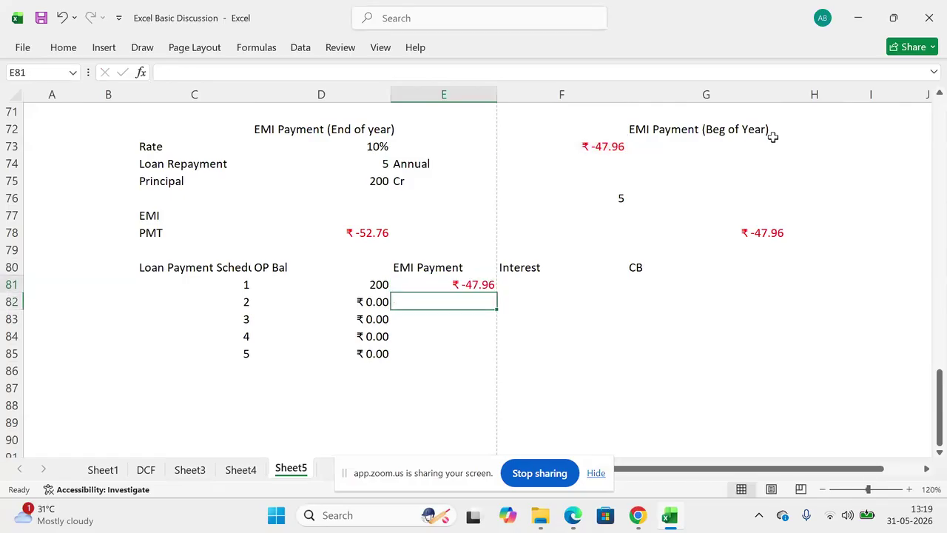
Step: Calculate the first-year Interest in F81 with =SUM(D81:E81)*D73
key("Up")
key("Left")
key("Right")
key("Right")
type("=")
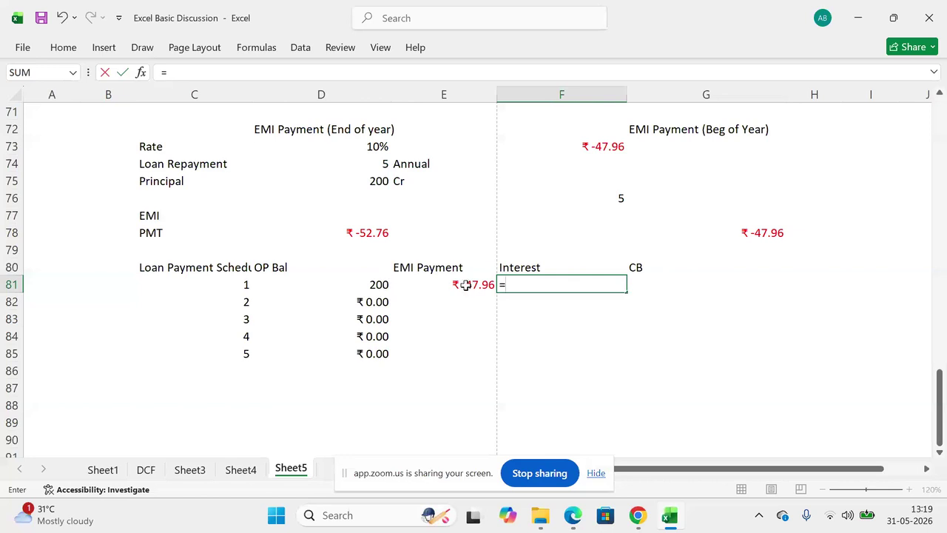
type("s")
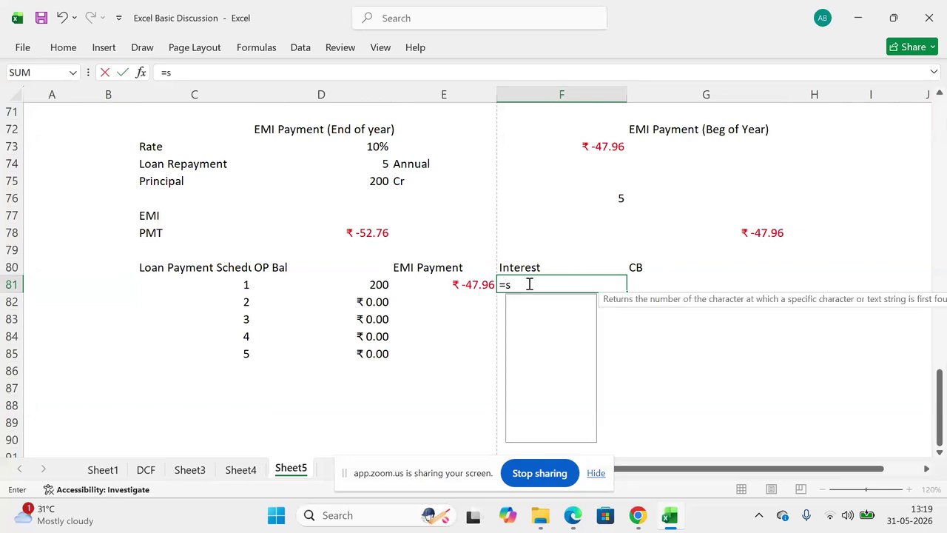
type("um(")
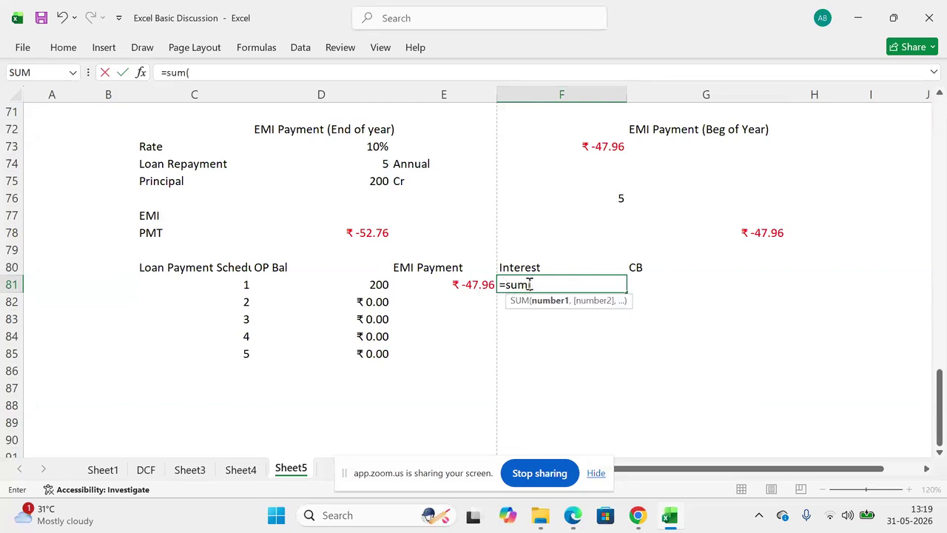
left_click_drag(359, 284, 430, 285)
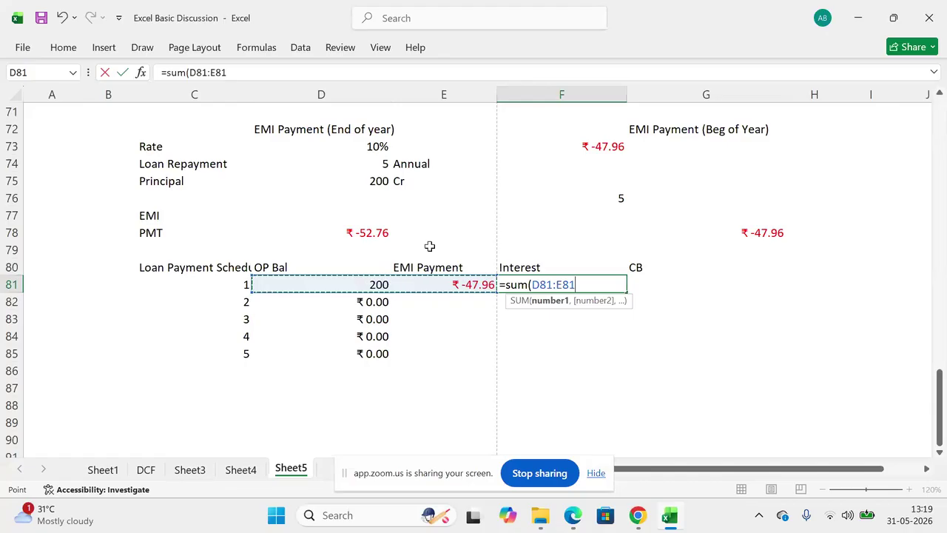
type(")*")
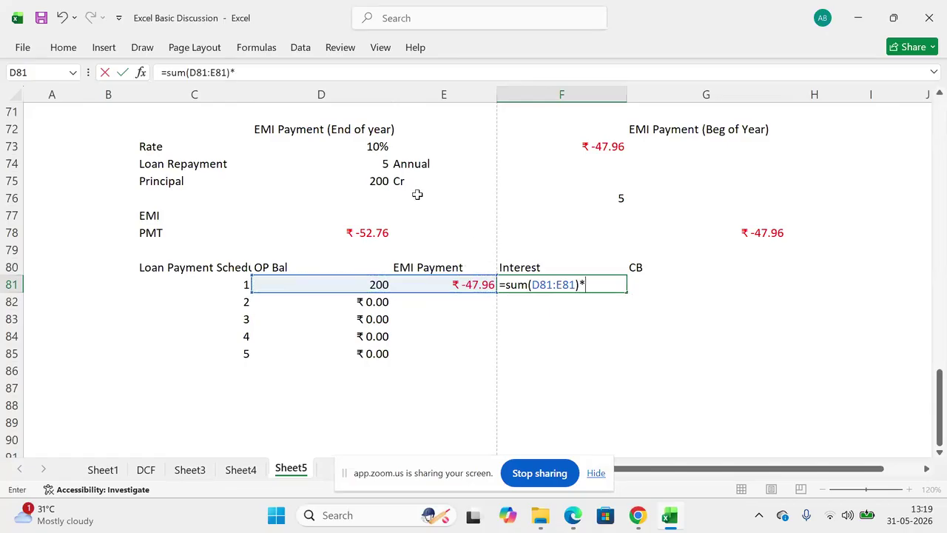
left_click(344, 143)
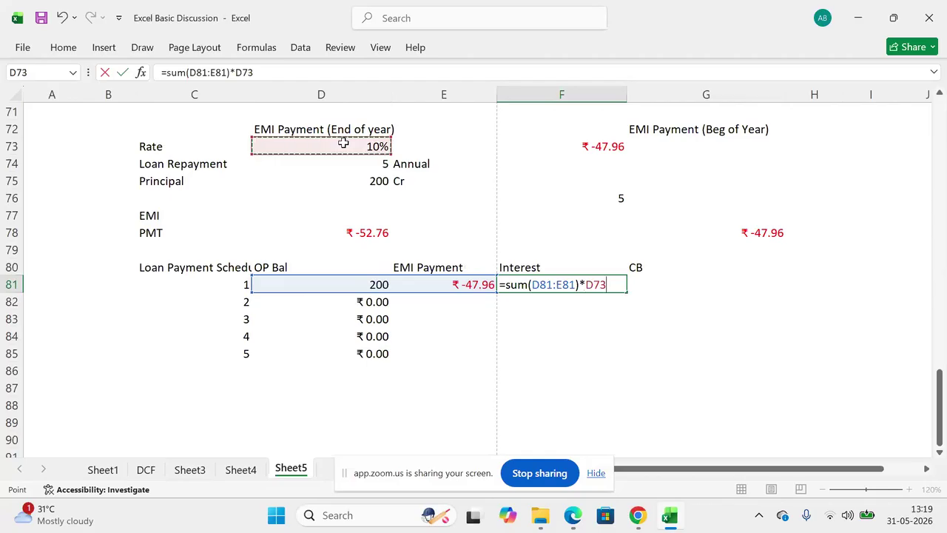
key("Return")
Step: Calculate the first-year closing balance in G81 with =D81+E81+F81
key("Up")
key("Right")
type("=")
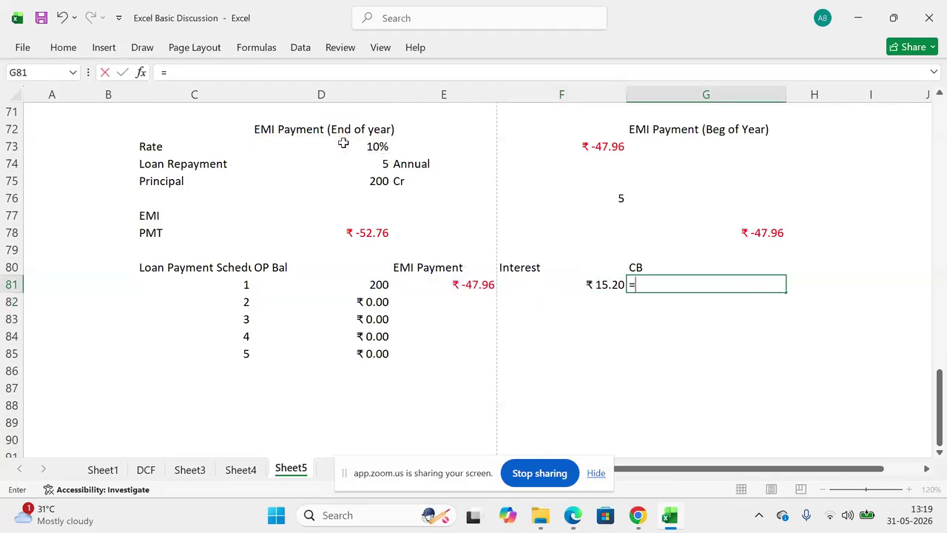
left_click(350, 286)
type("+")
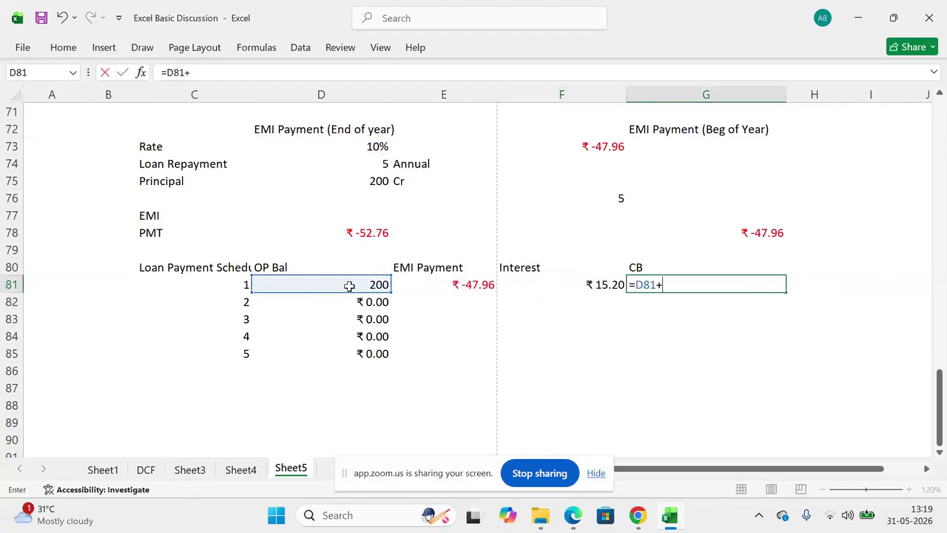
left_click(419, 289)
type("+")
left_click(530, 285)
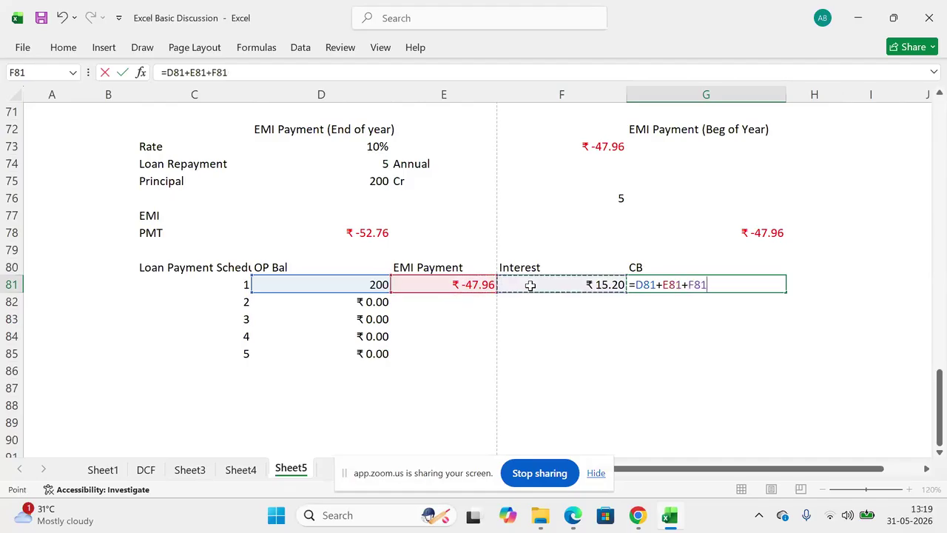
key("Return")
Step: Make the D73 rate reference absolute in the first-year Interest formula in F81
key("Up")
left_click(531, 285)
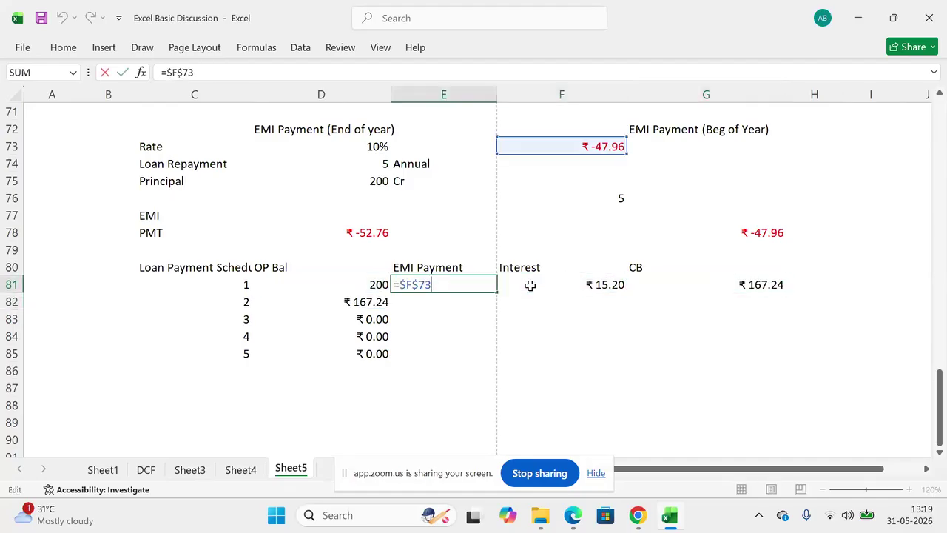
double_click(530, 285)
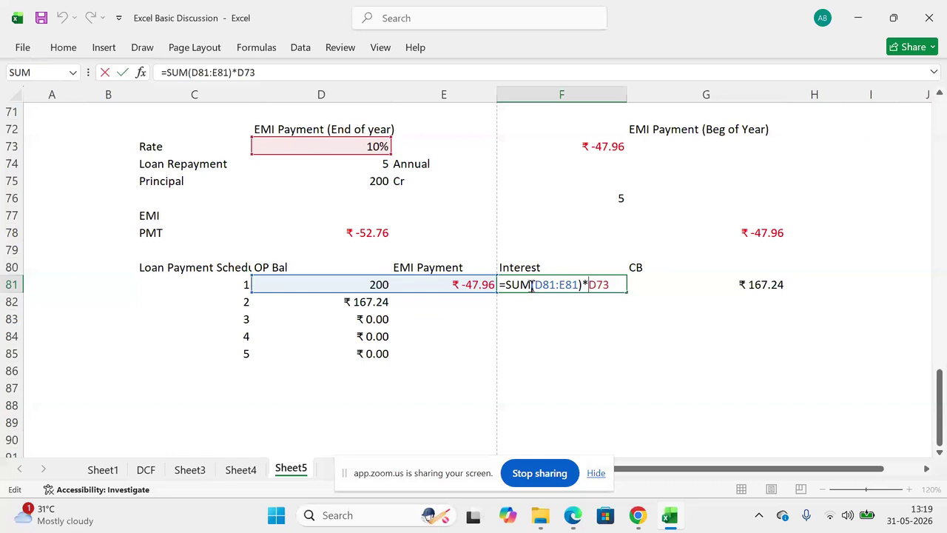
type("$F$")
key("Return")
Step: Copy the first-year EMI Payment, Interest and CB formulas in E81:G81 down through year 5 in row 85
key("Up")
key("shift+Right")
key("shift+Right")
key("shift+Right")
key("shift+Left")
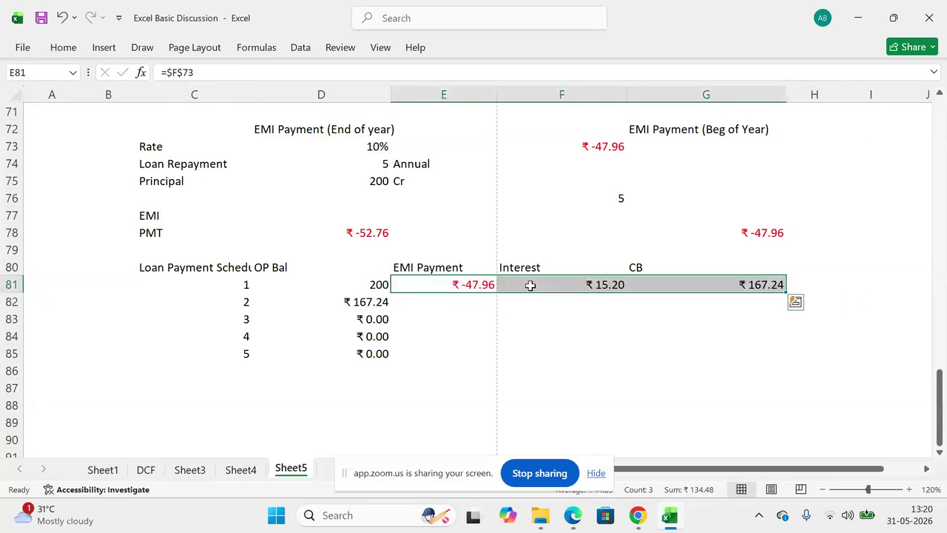
key("ctrl+c")
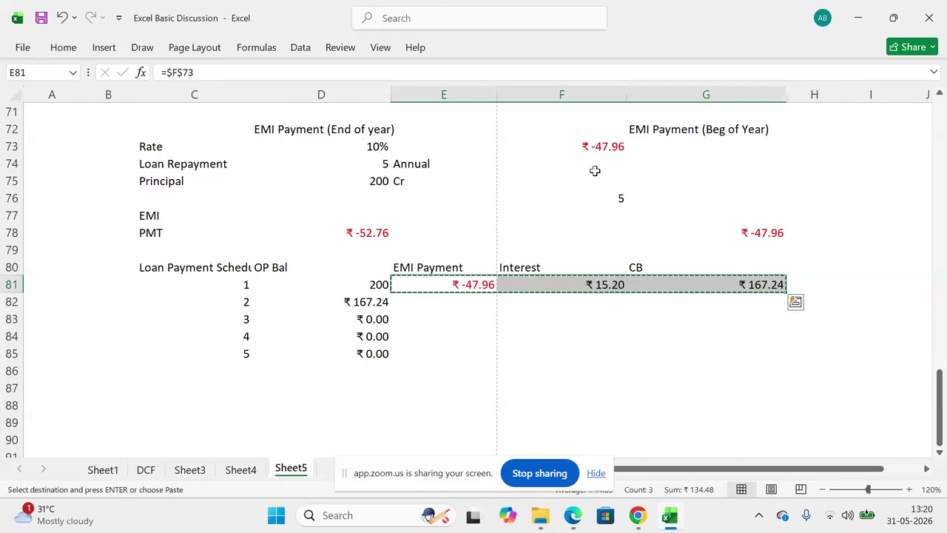
key("shift+Down")
key("shift+Down")
key("shift+Down")
key("shift+Down")
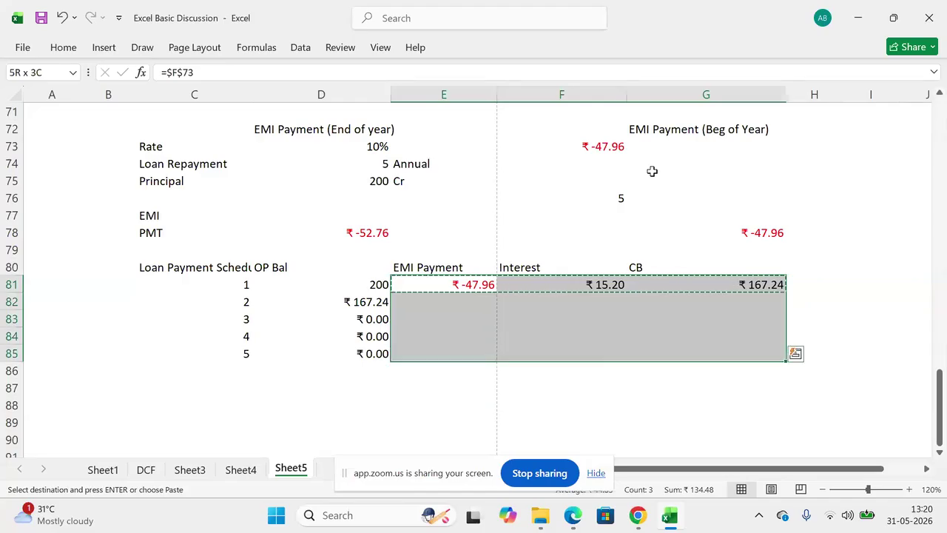
key("ctrl+v")
Step: Check the fifth-year closing balance formula in G85 without changing it
key("Down")
key("Down")
key("Down")
key("Down")
key("Right")
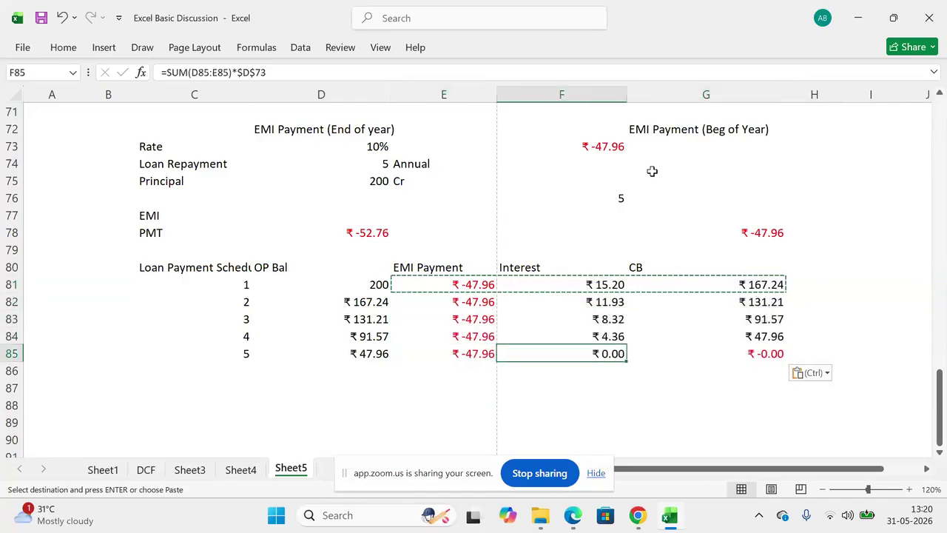
key("Right")
key("F2")
key("Escape")
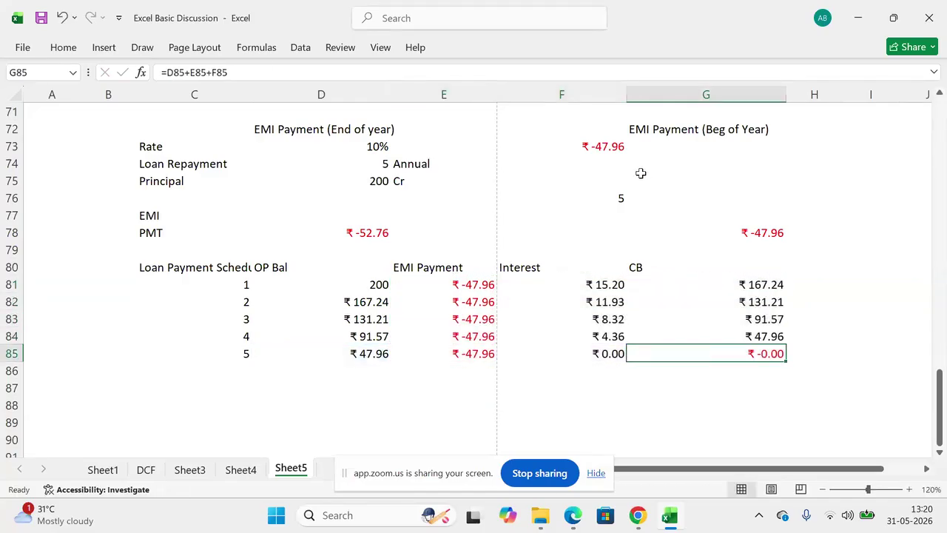
Step: Review the first-year opening balance, EMI Payment, Interest and closing balance in row 81, plus the final closing balance in G85
left_click(433, 282)
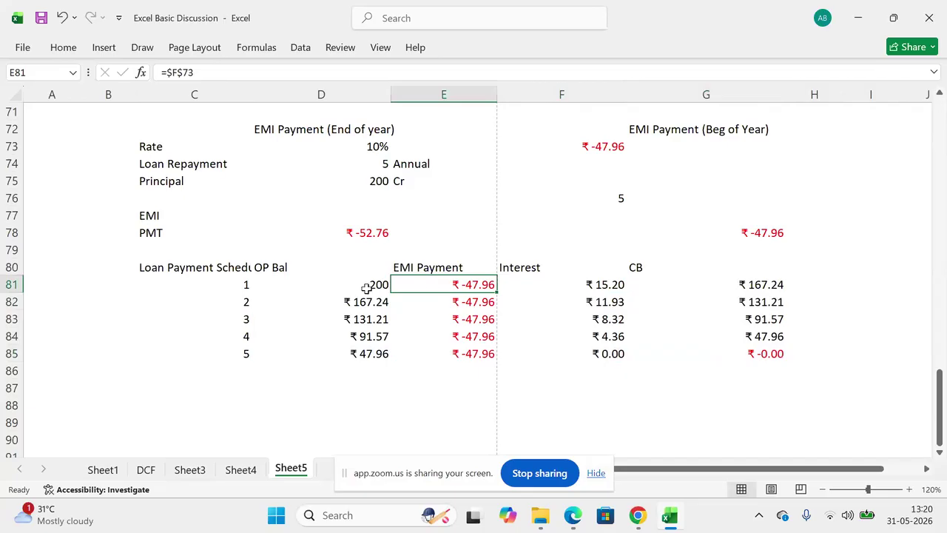
left_click(542, 285)
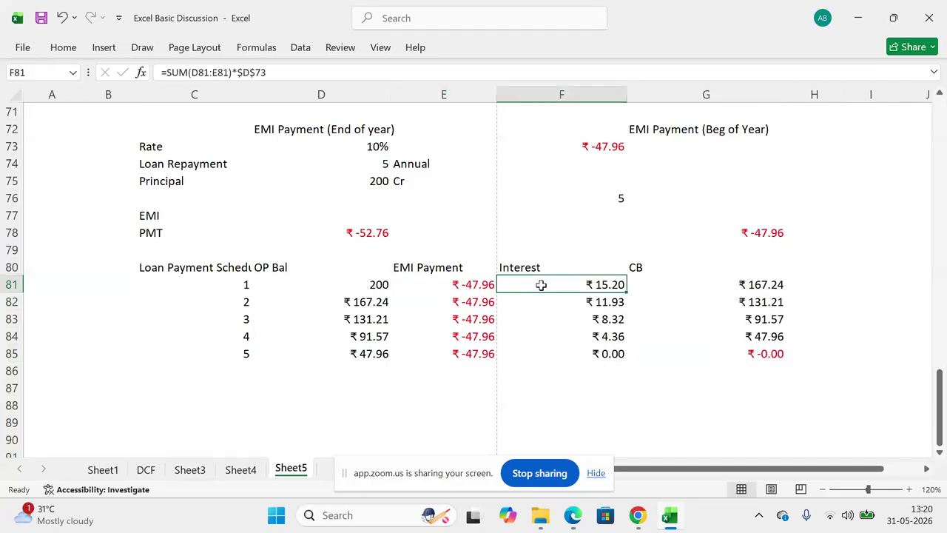
left_click(356, 287)
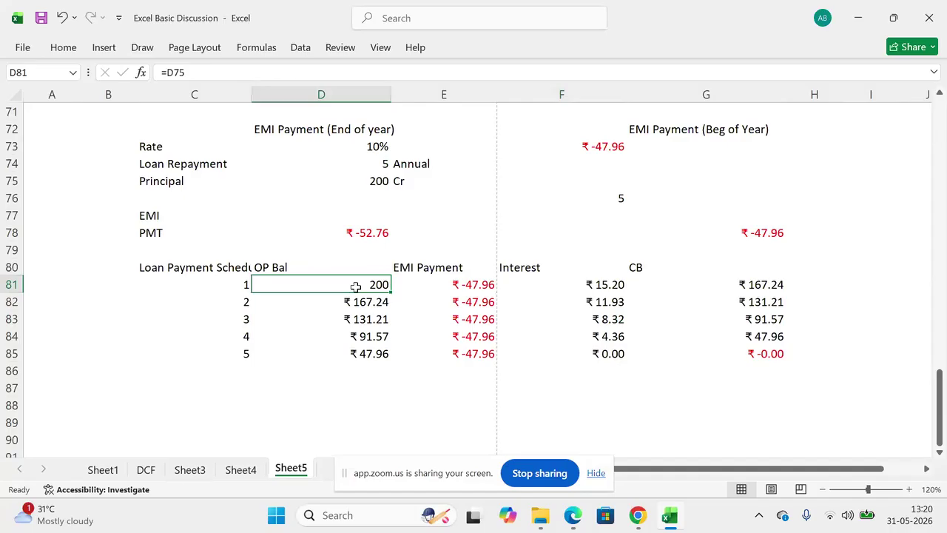
left_click(421, 282)
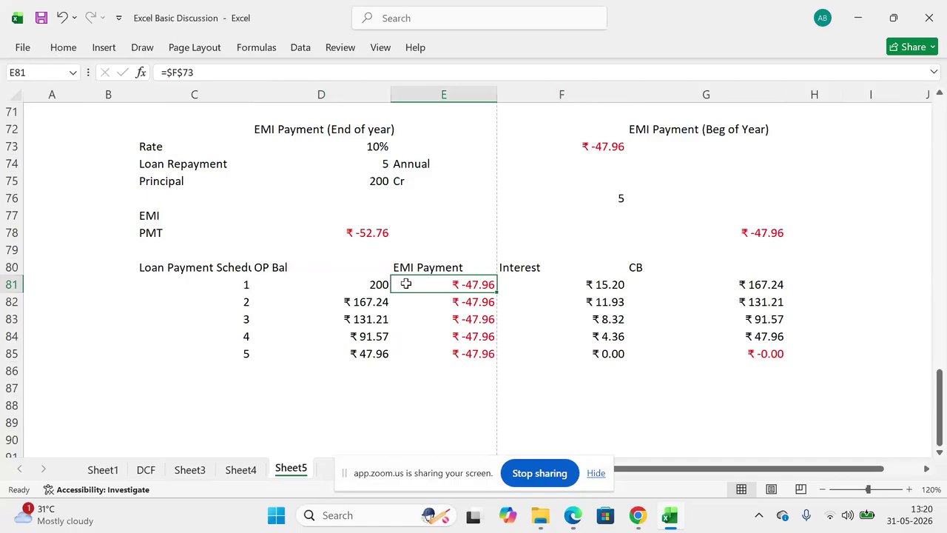
left_click(525, 278)
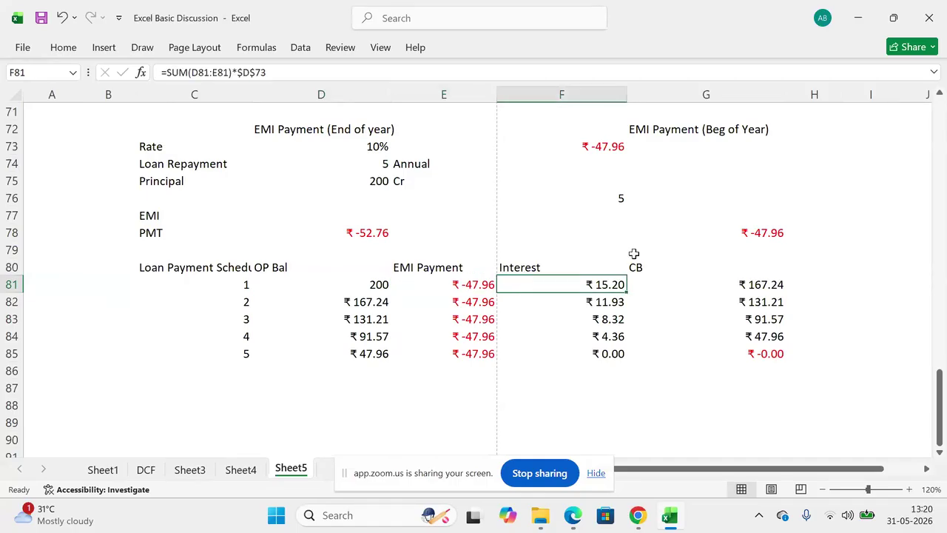
left_click(691, 278)
left_click(750, 354)
key("Up")
key("Up")
key("Up")
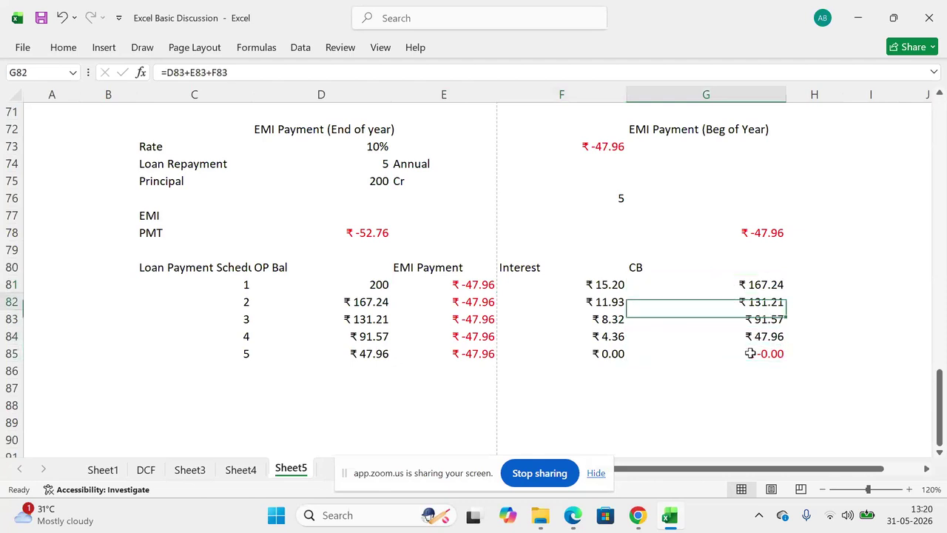
key("Up")
key("Up")
key("Up")
key("Up")
key("Up")
key("Up")
key("Up")
key("Up")
key("Up")
key("Up")
key("Up")
key("Up")
key("Up")
key("Up")
key("Up")
key("Down")
key("Down")
key("Down")
key("Down")
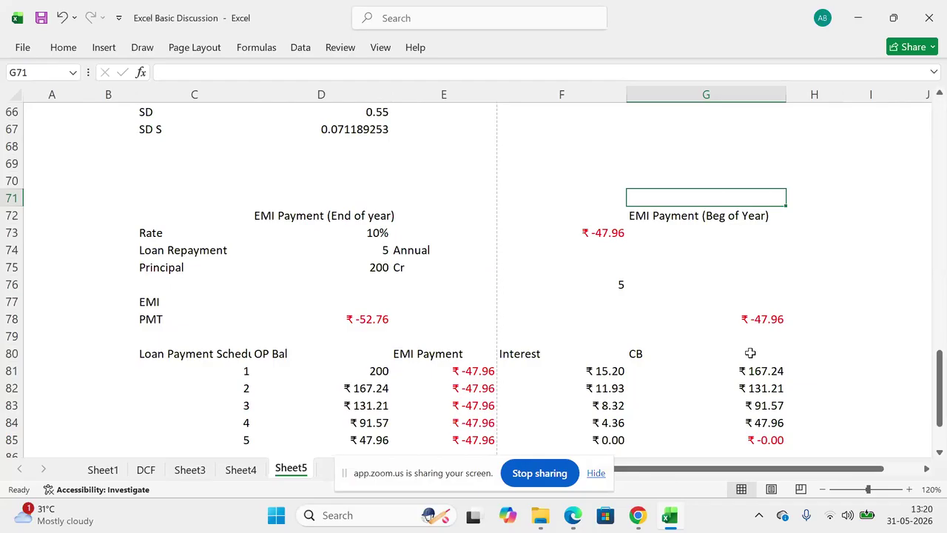
Step: Switch to the Zoom meeting window to look at the session's participants
key("alt+Tab")
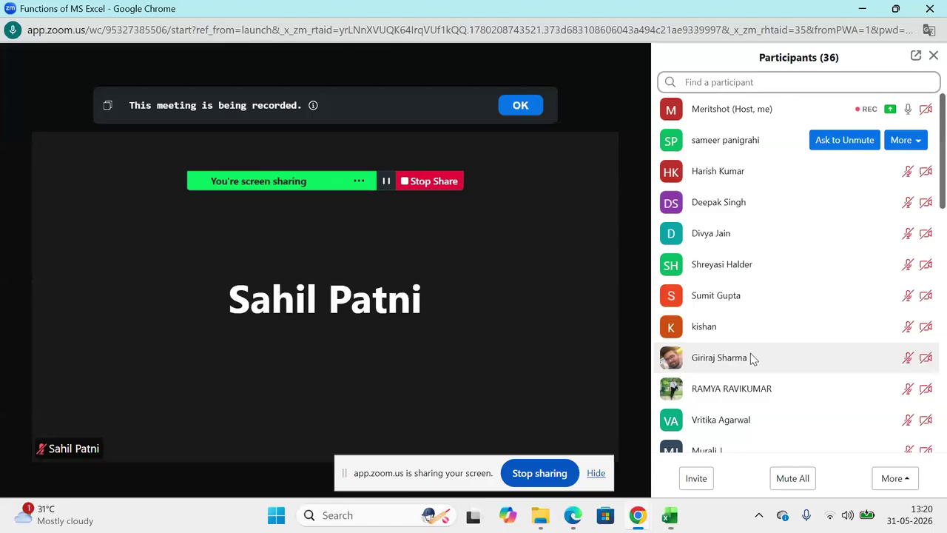